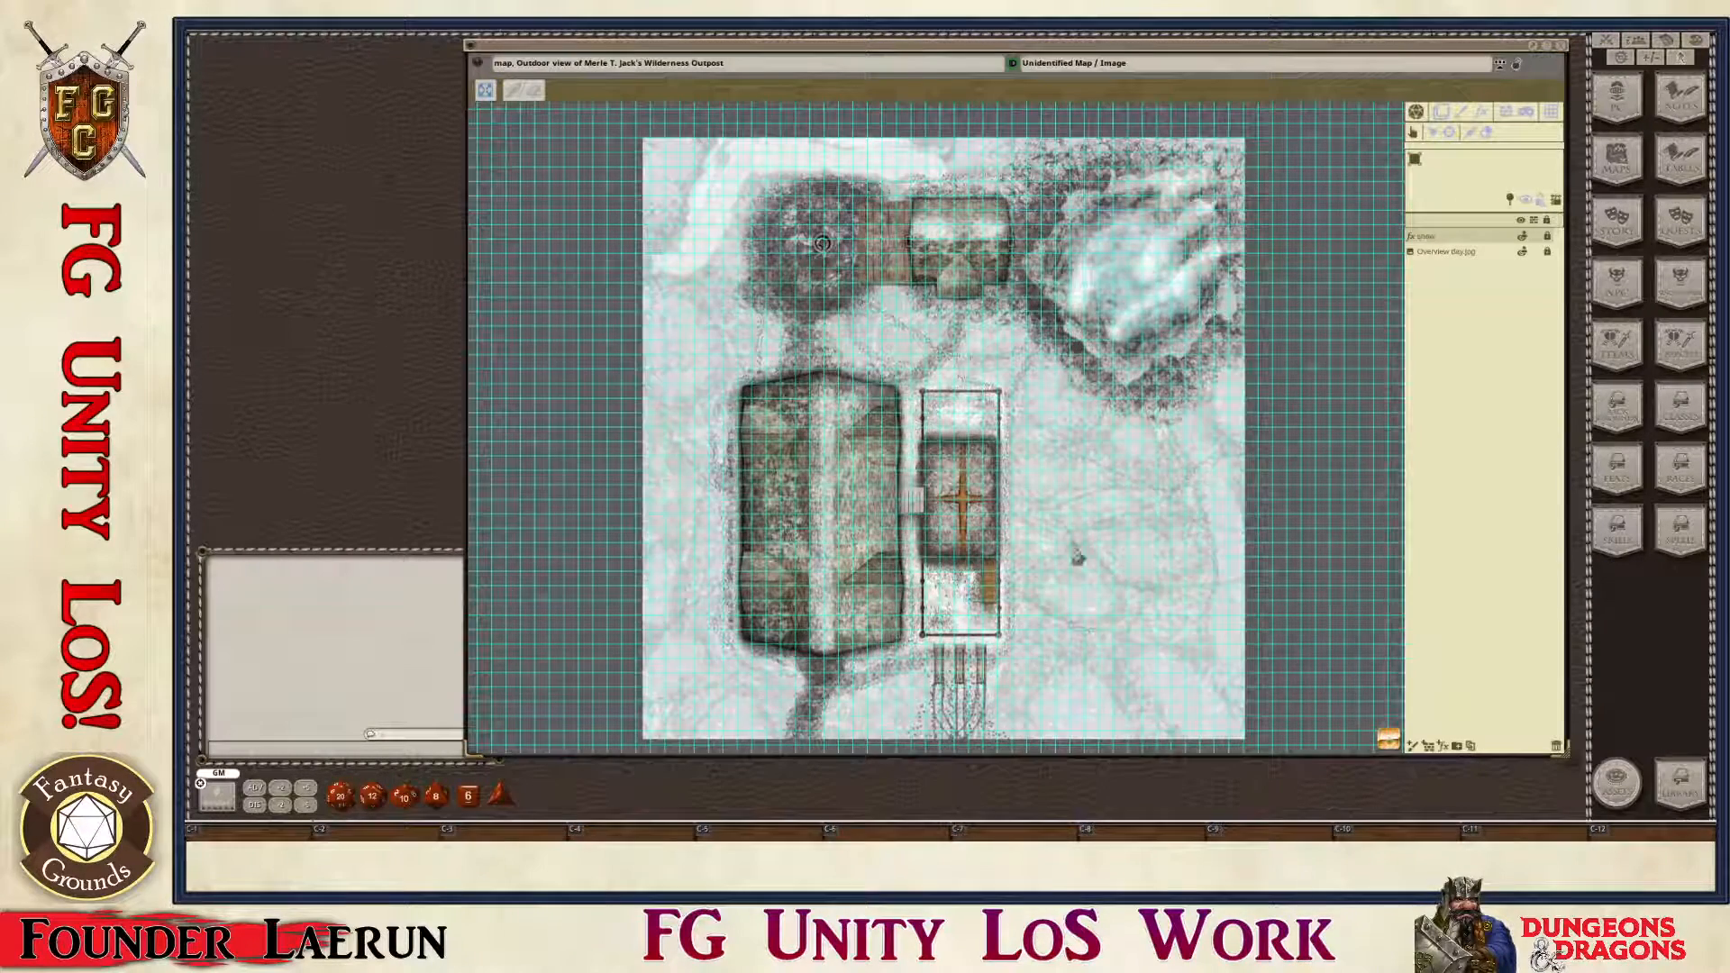
# Step: Add a layer folder named Weather Effects to the outpost map and move the snow effect layer into it
pyautogui.scroll(1, 1176, 414)
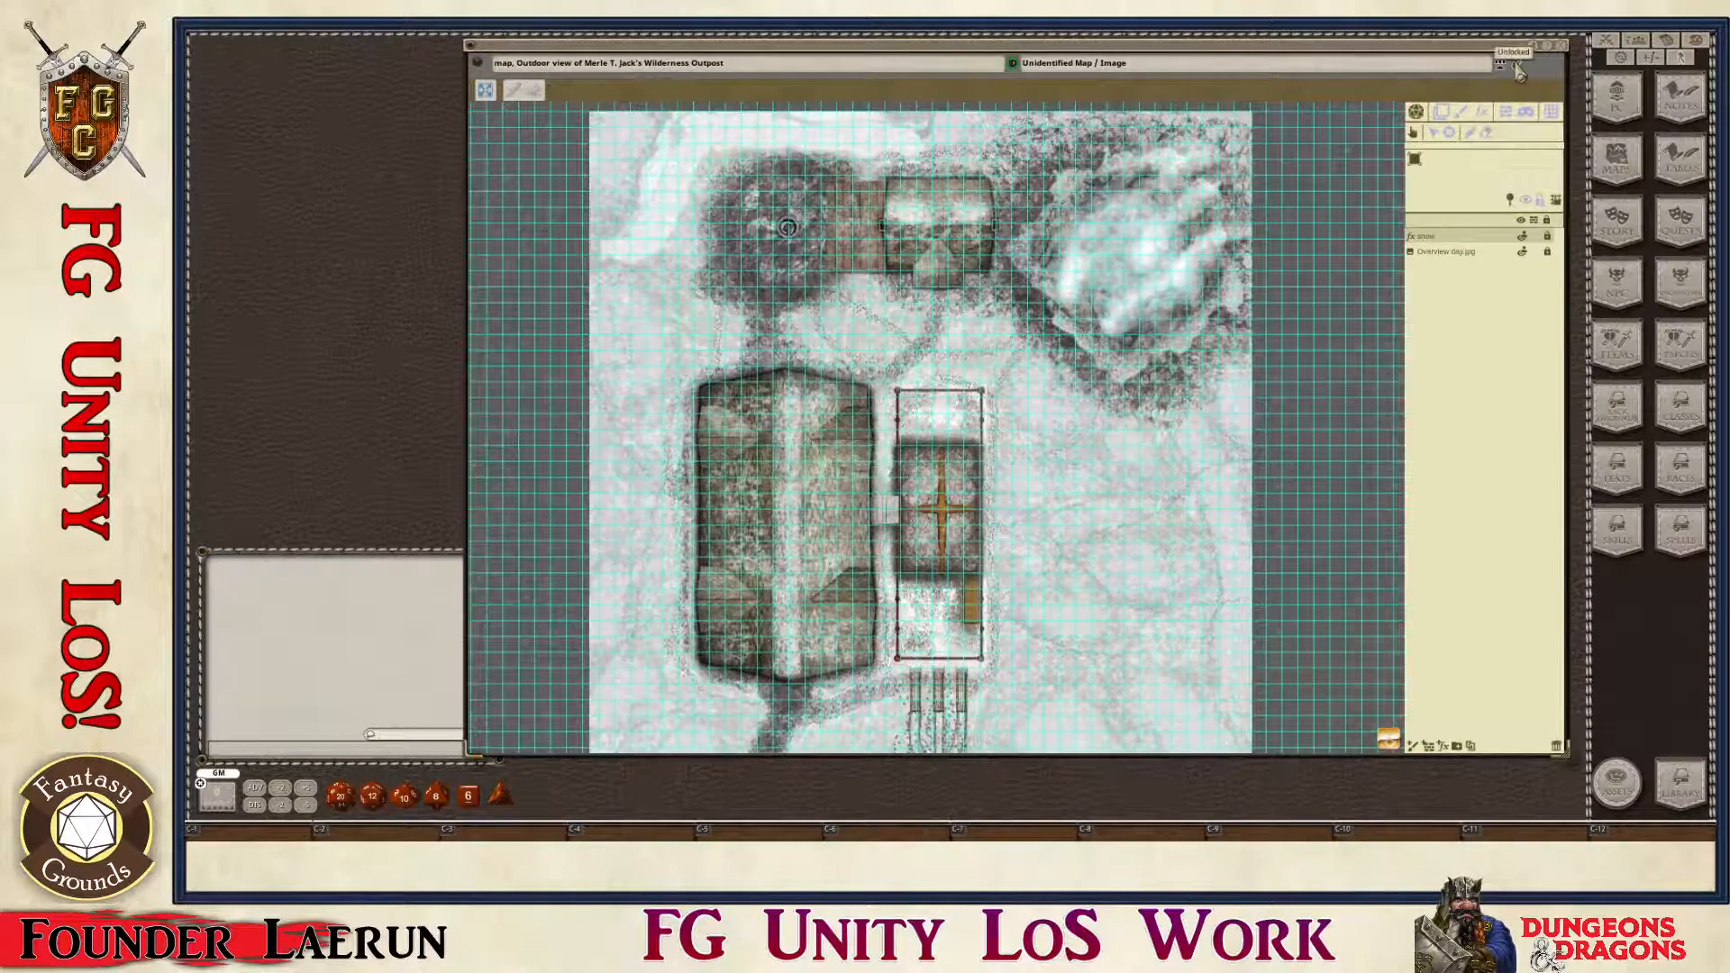
pyautogui.click(1504, 115)
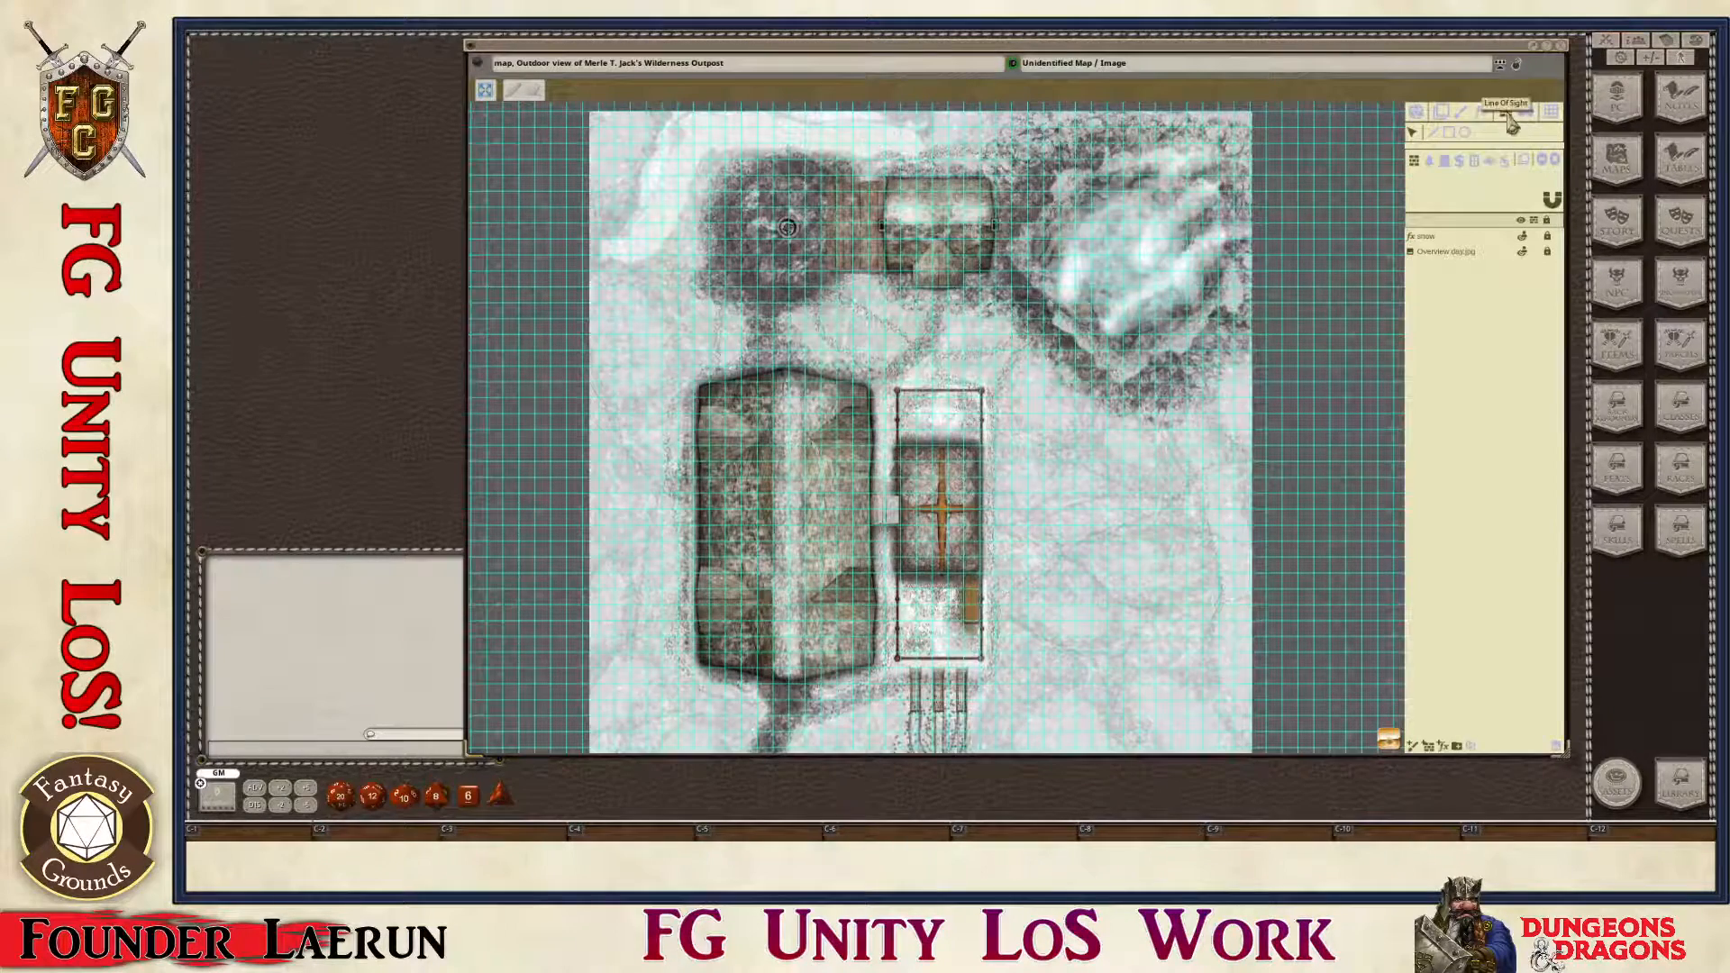
pyautogui.click(1425, 238)
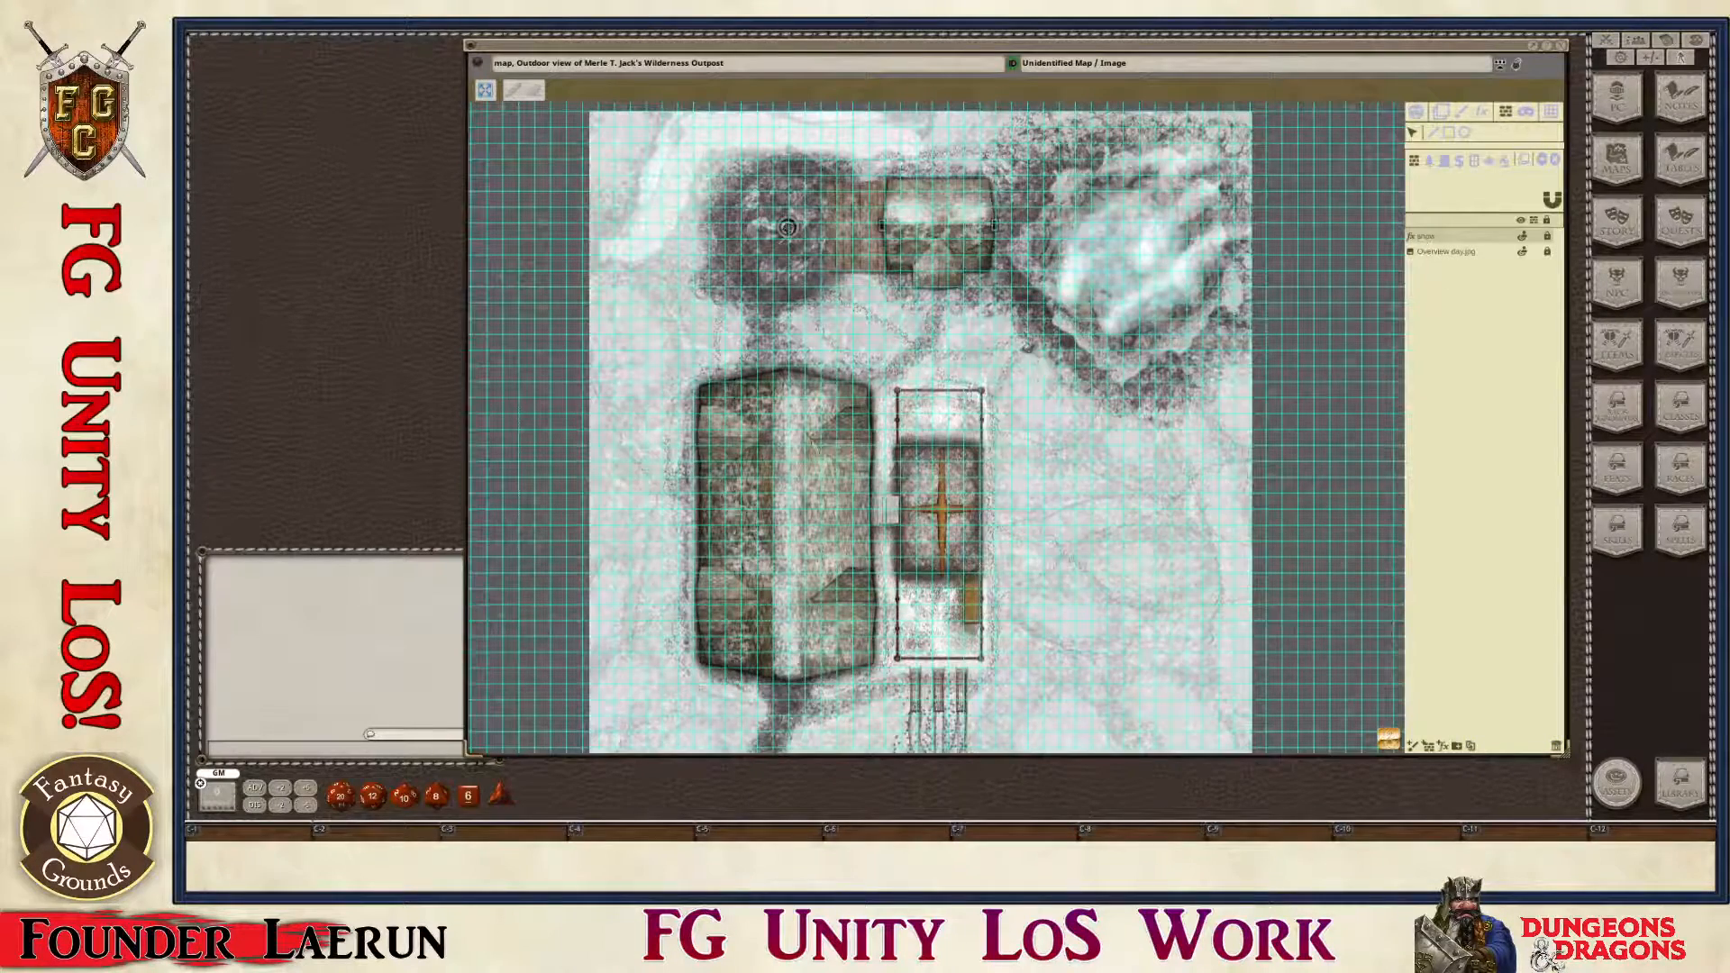
pyautogui.click(1458, 747)
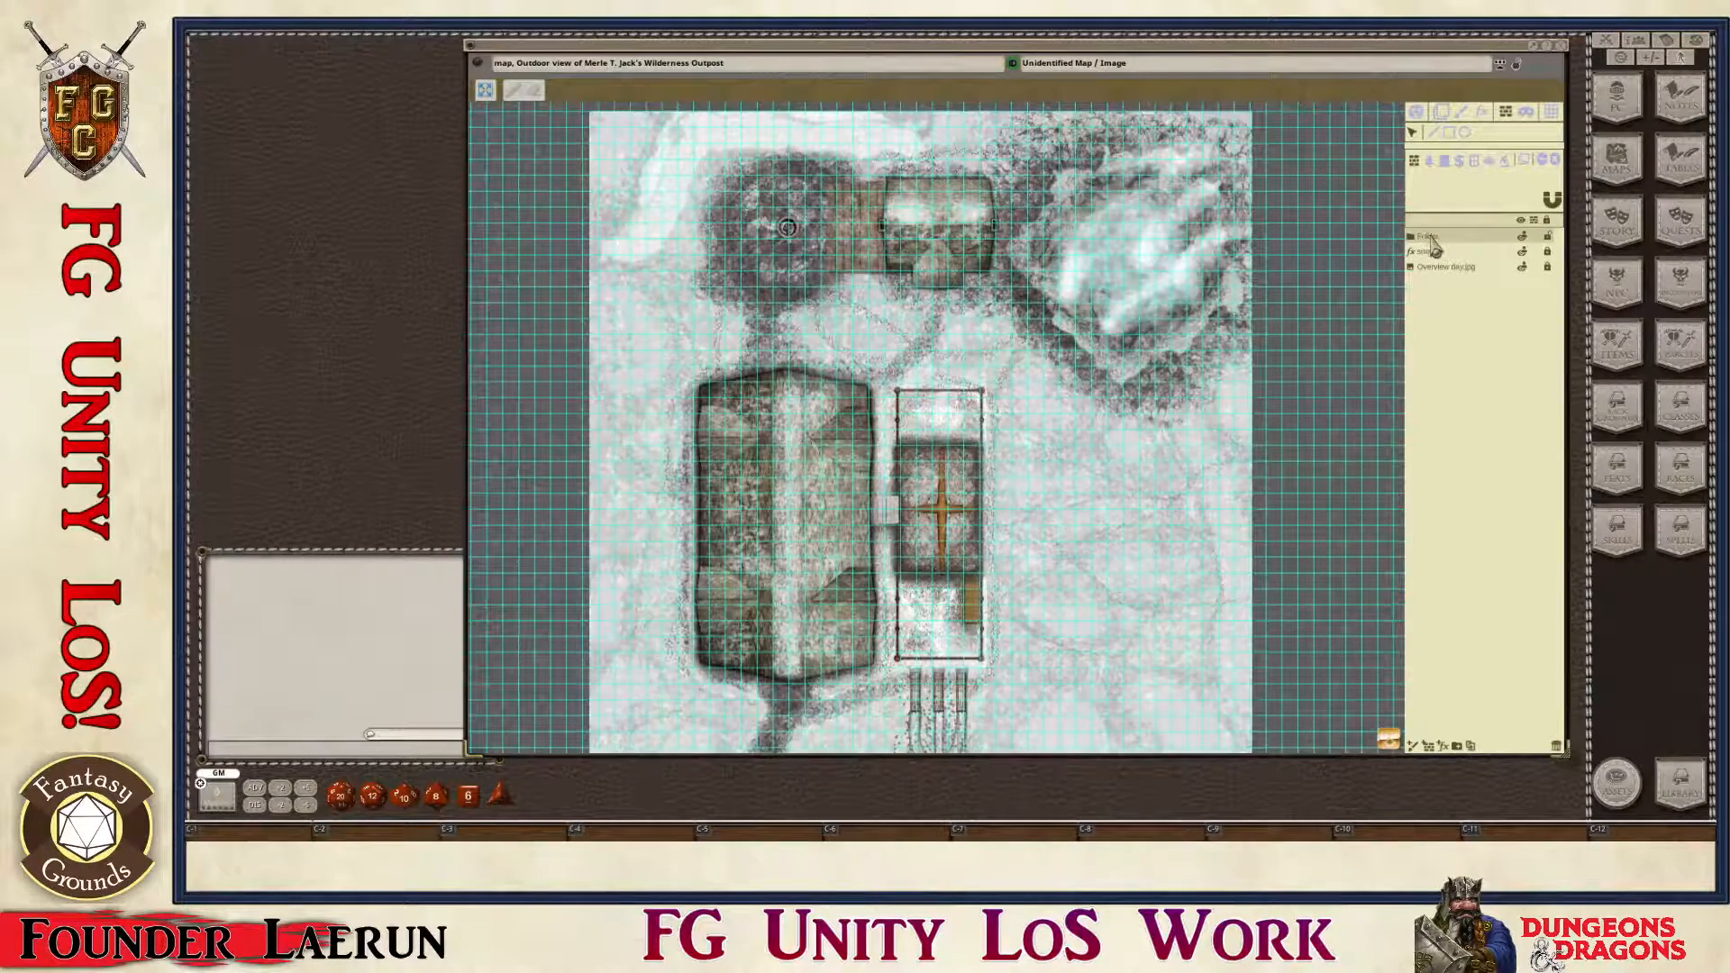
pyautogui.keyDown('ctrl'); pyautogui.click(1431, 238); pyautogui.keyUp('ctrl')
pyautogui.write('W')
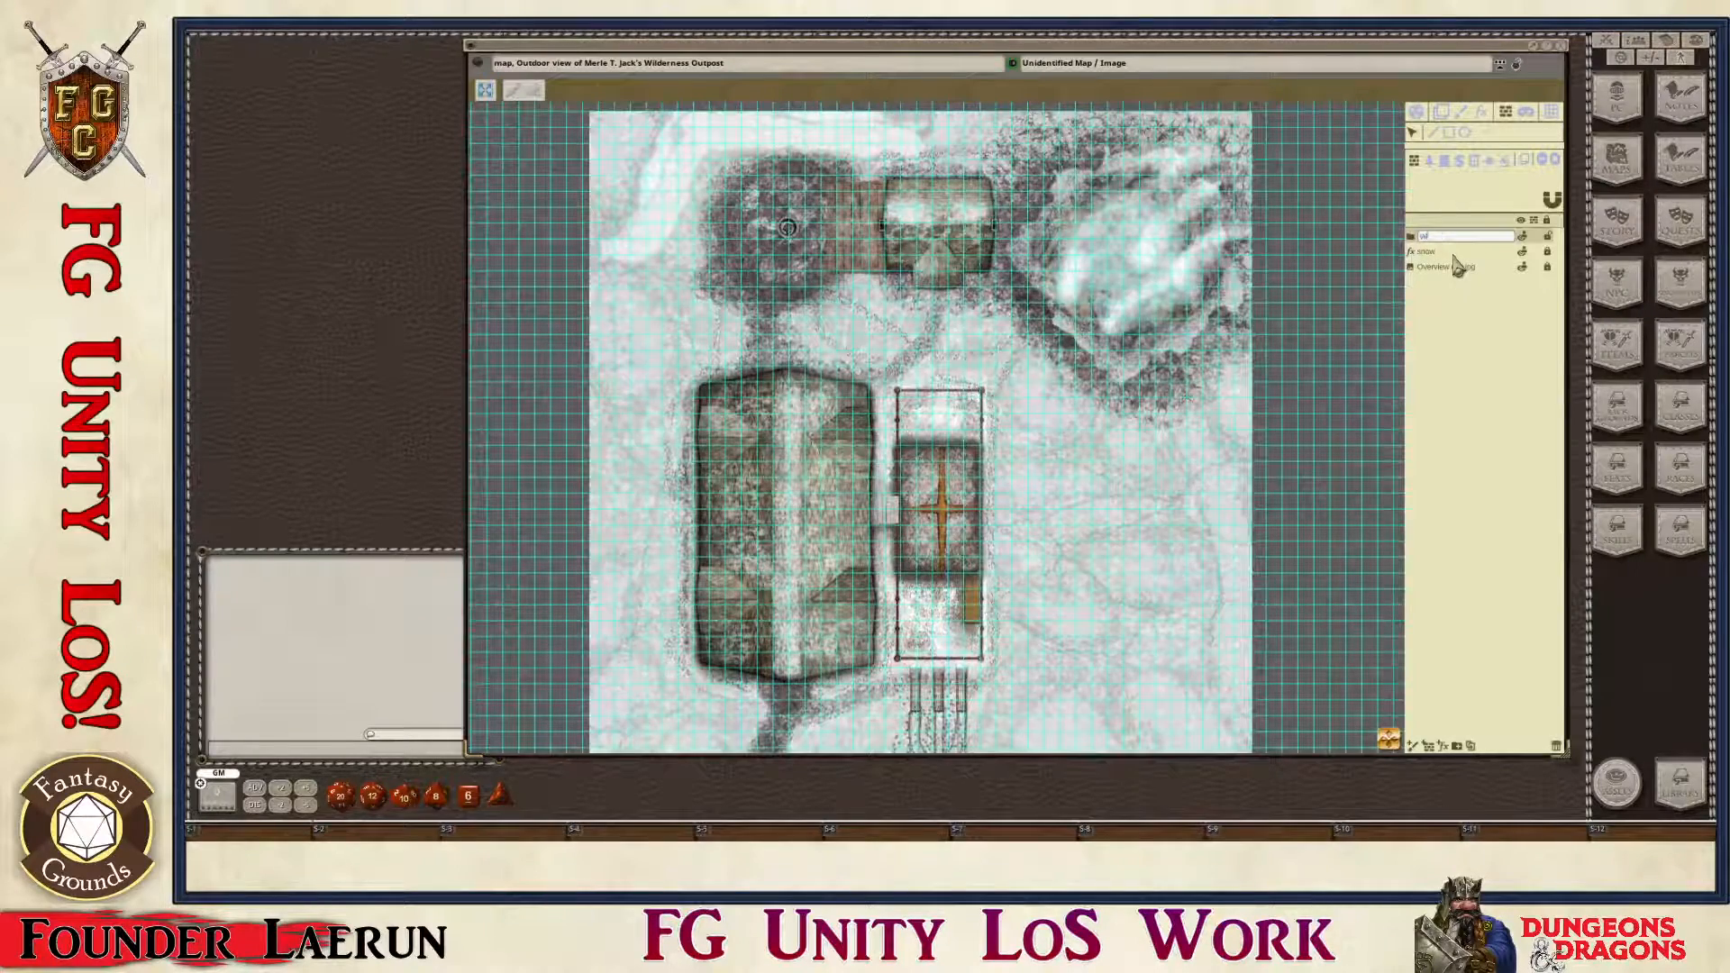
pyautogui.write('eather Effects')
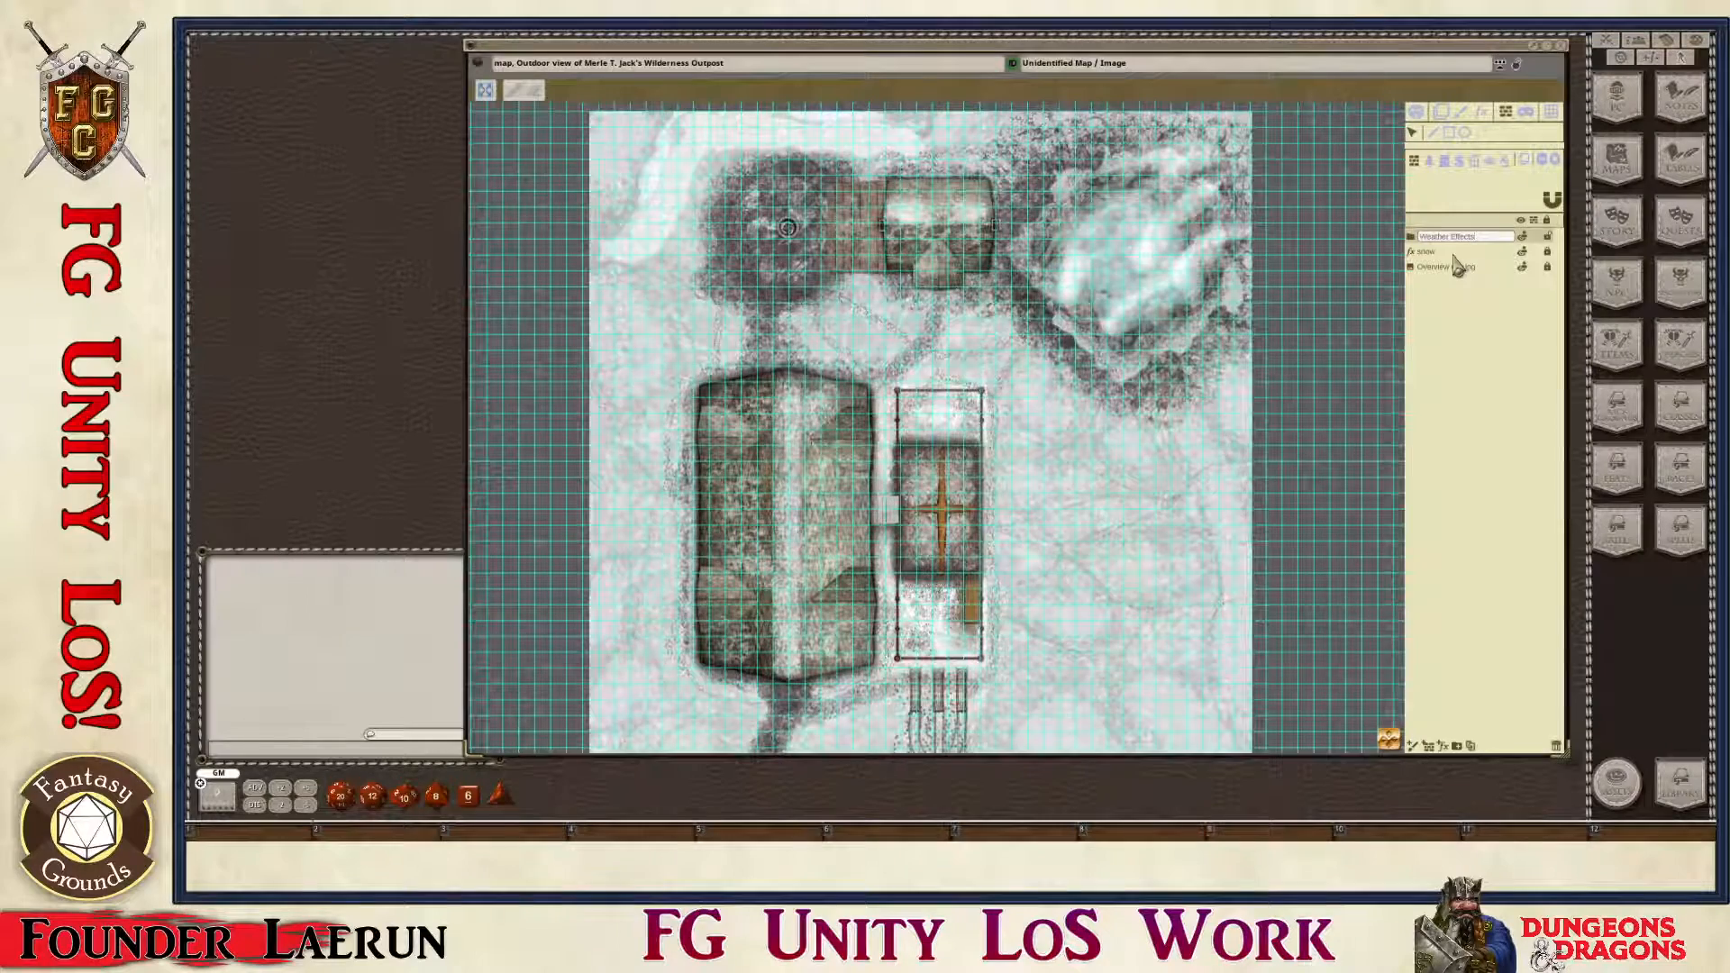
pyautogui.press('Return')
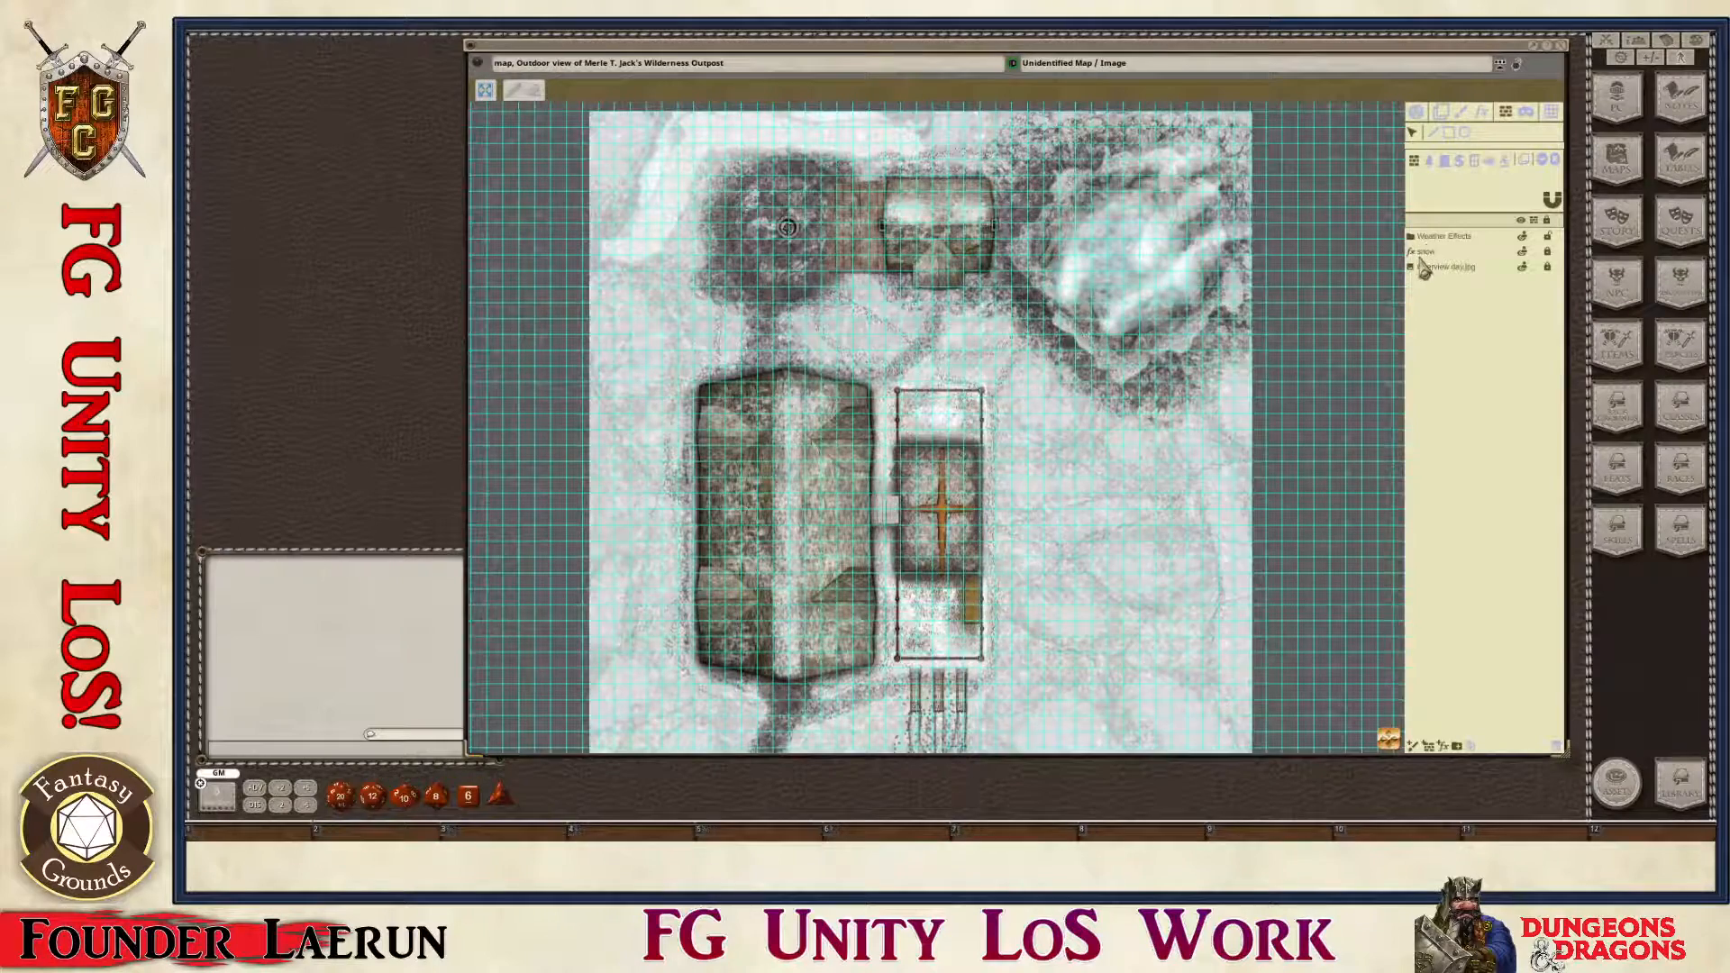
pyautogui.moveTo(1422, 260); pyautogui.dragTo(1445, 249)
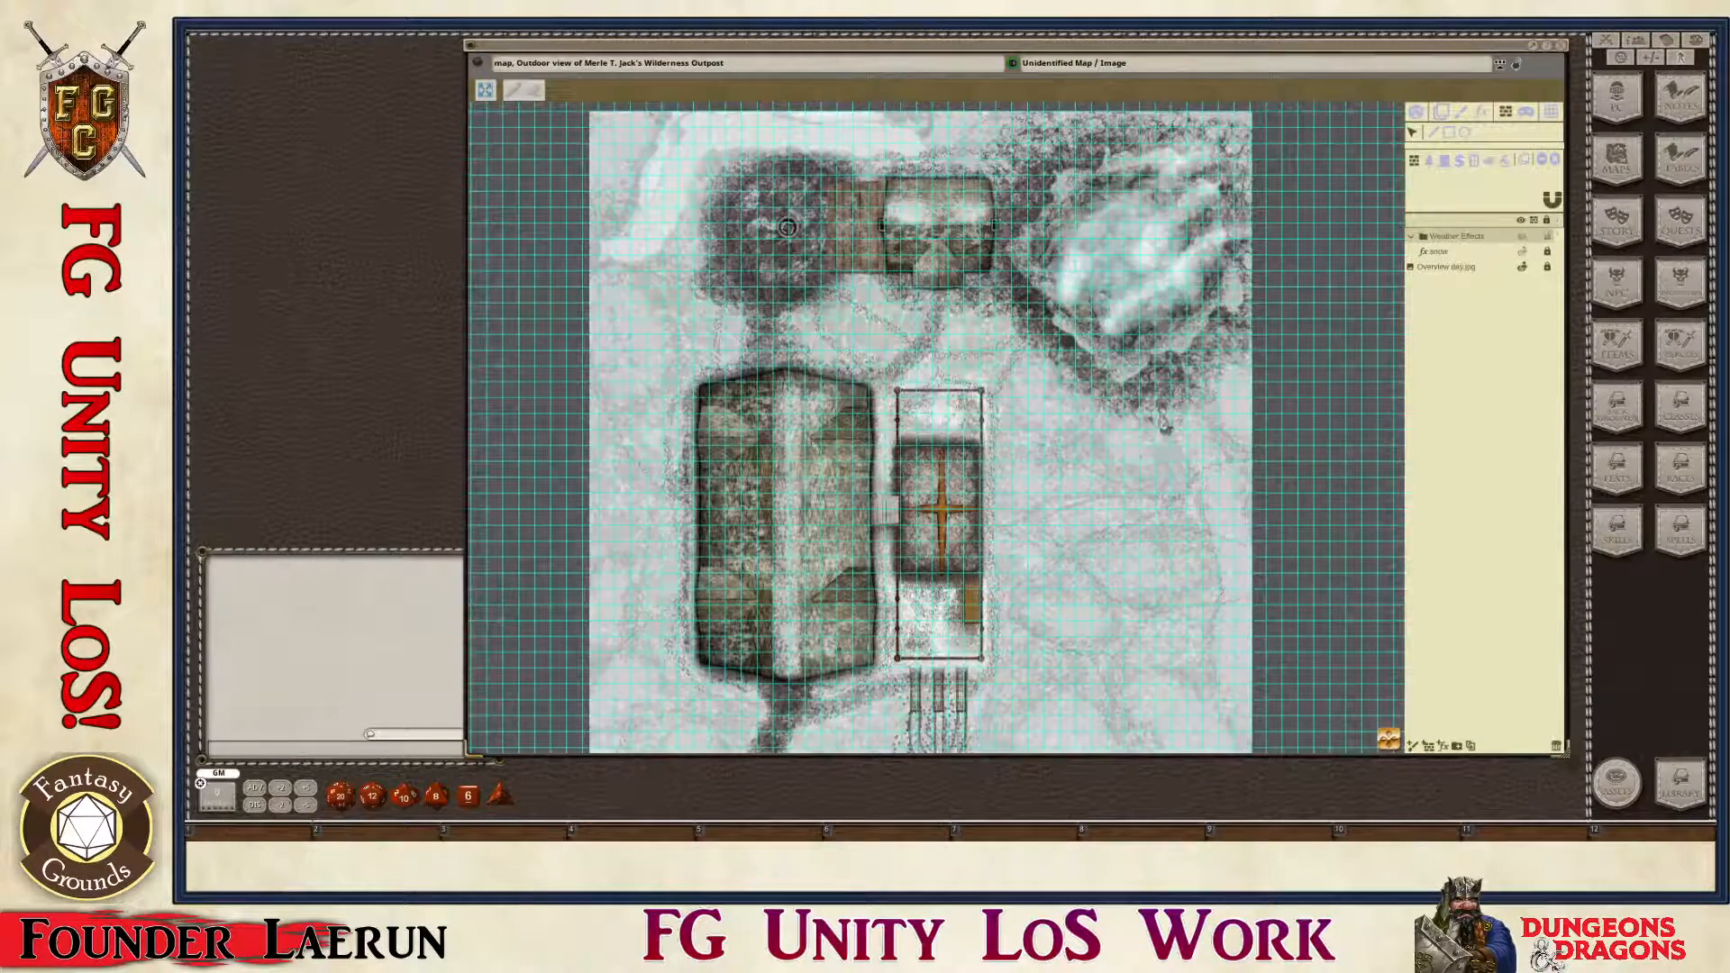
# Step: Add a second layer folder named Hot Springs for the steaming pool area of the map
pyautogui.scroll(2, 1169, 347)
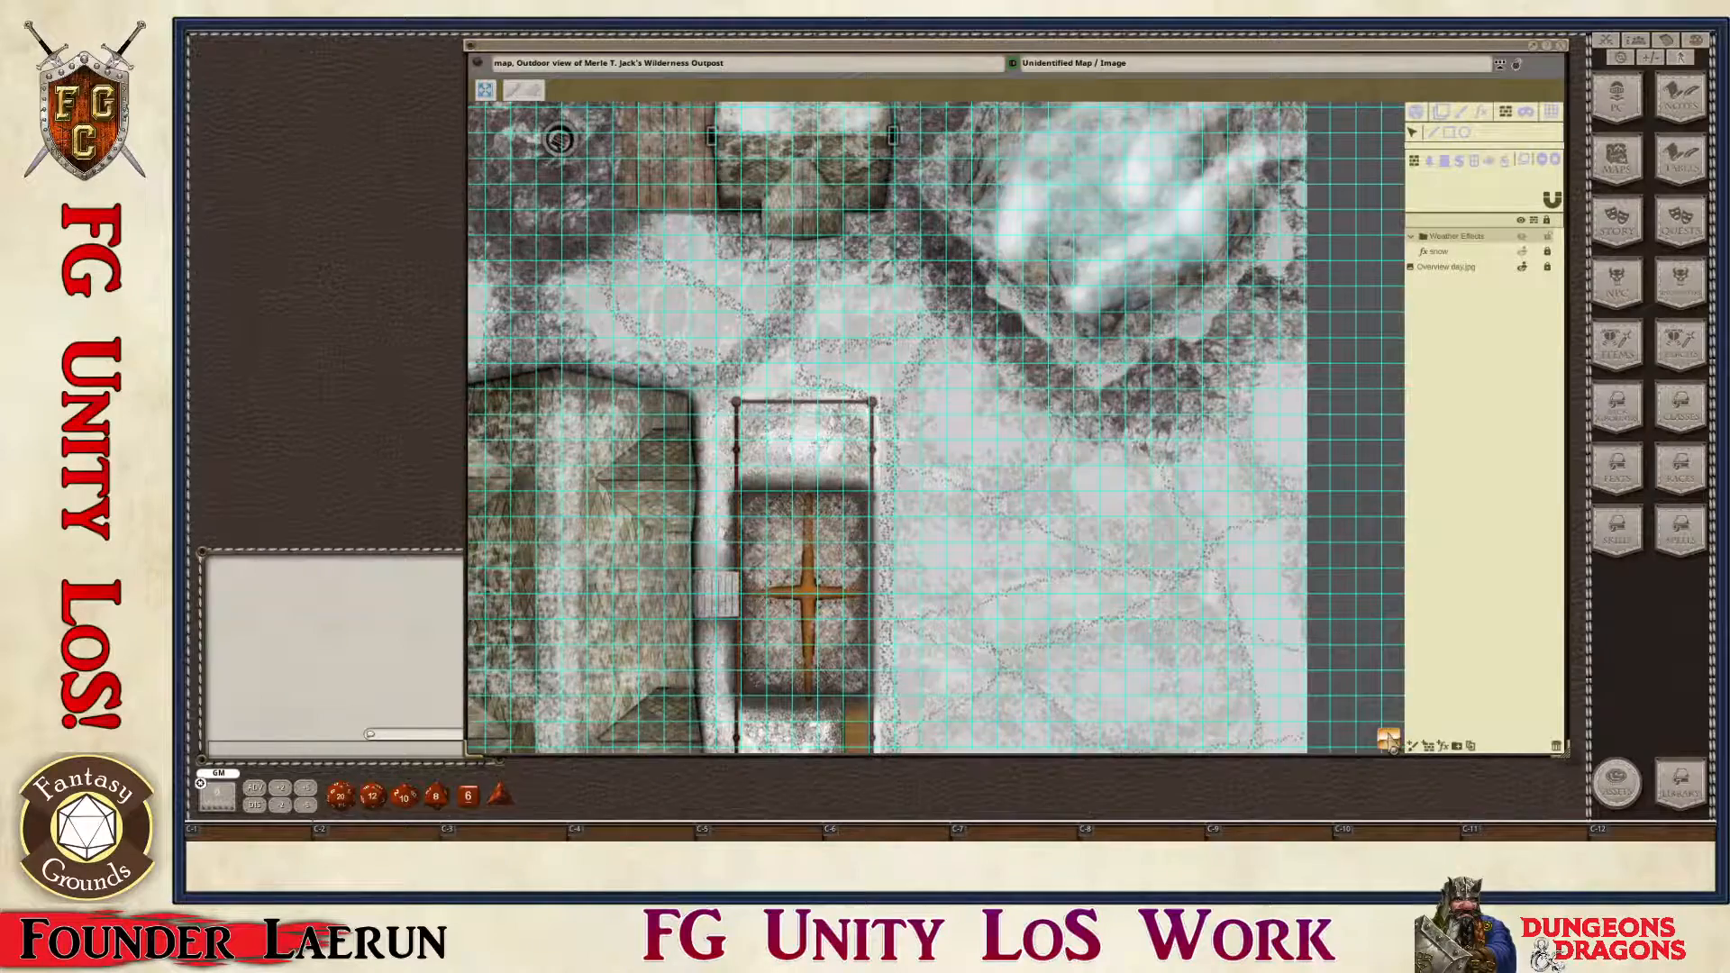
pyautogui.scroll(1, 1393, 721)
pyautogui.scroll(1, 1393, 714)
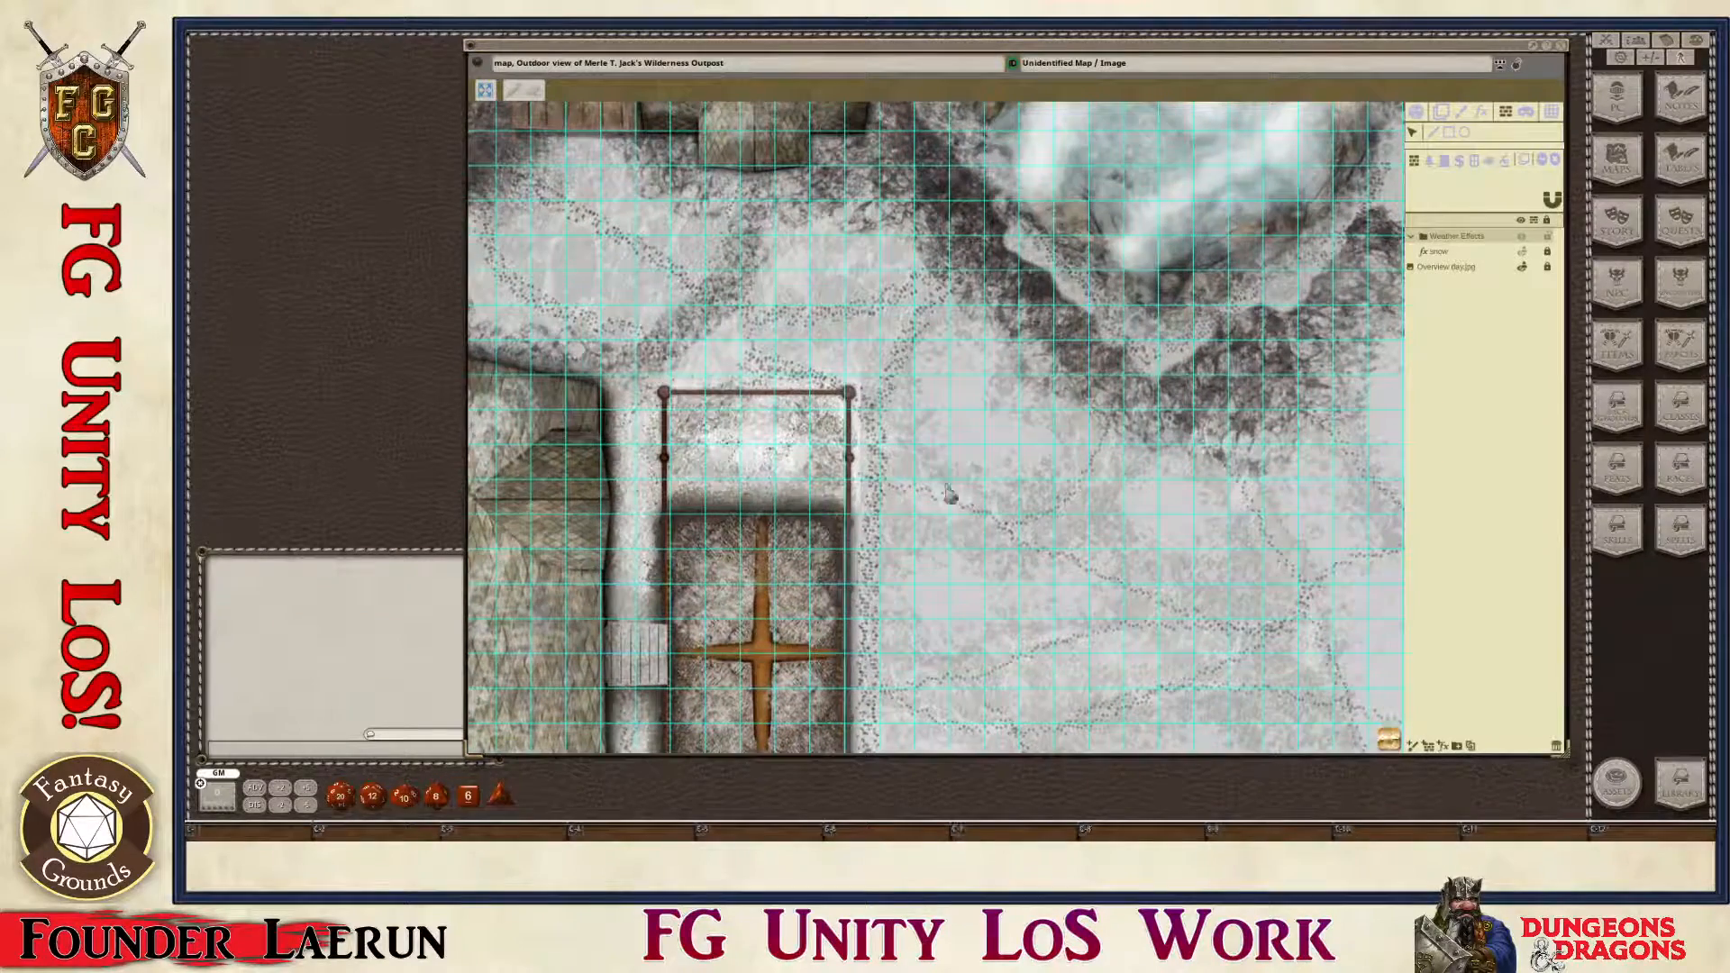
pyautogui.moveTo(1389, 737); pyautogui.dragTo(1420, 571)
pyautogui.scroll(2, 896, 505)
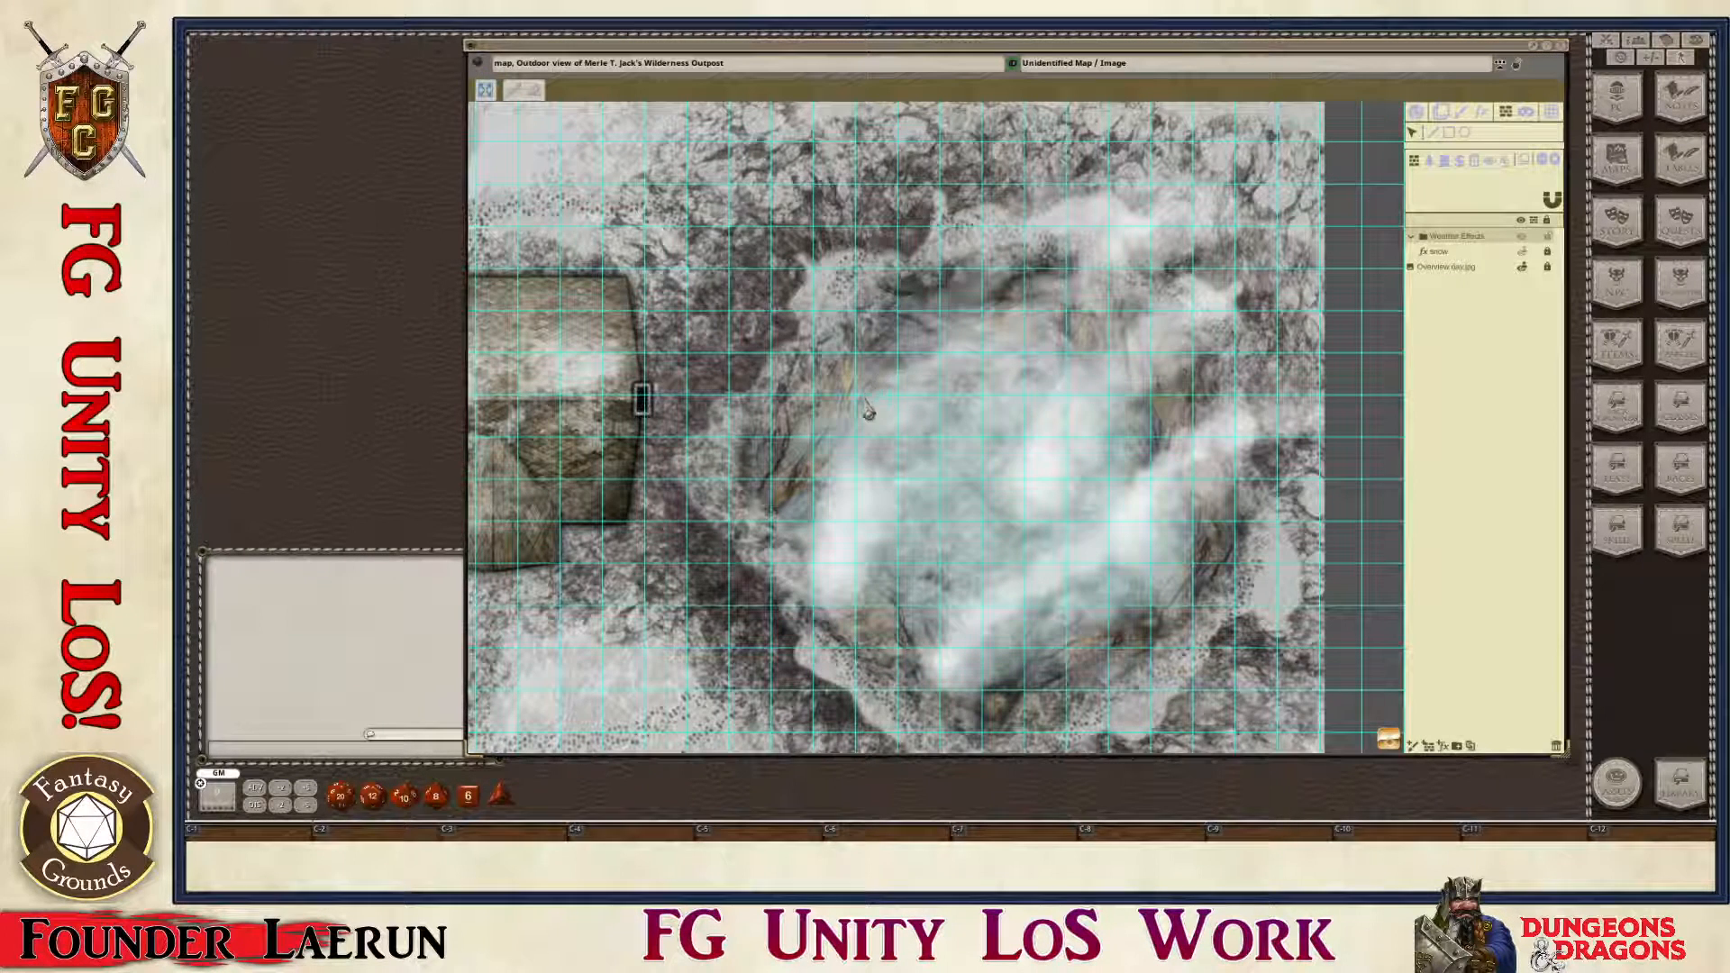
pyautogui.click(1457, 747)
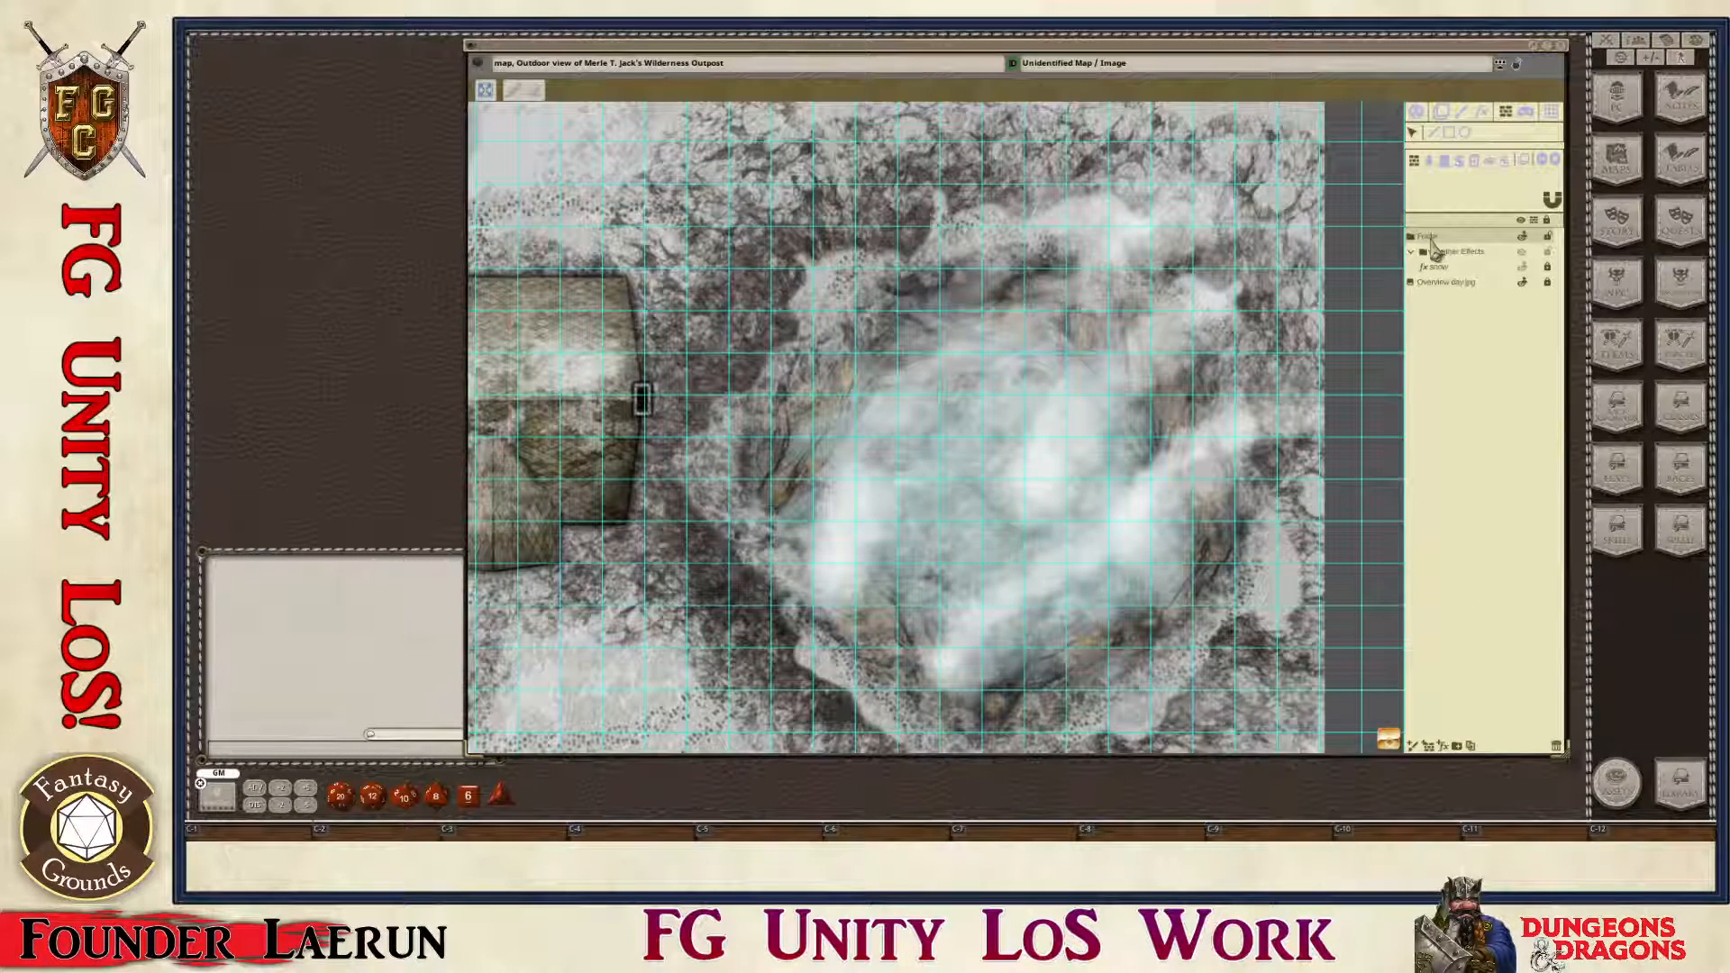
pyautogui.doubleClick(1431, 237)
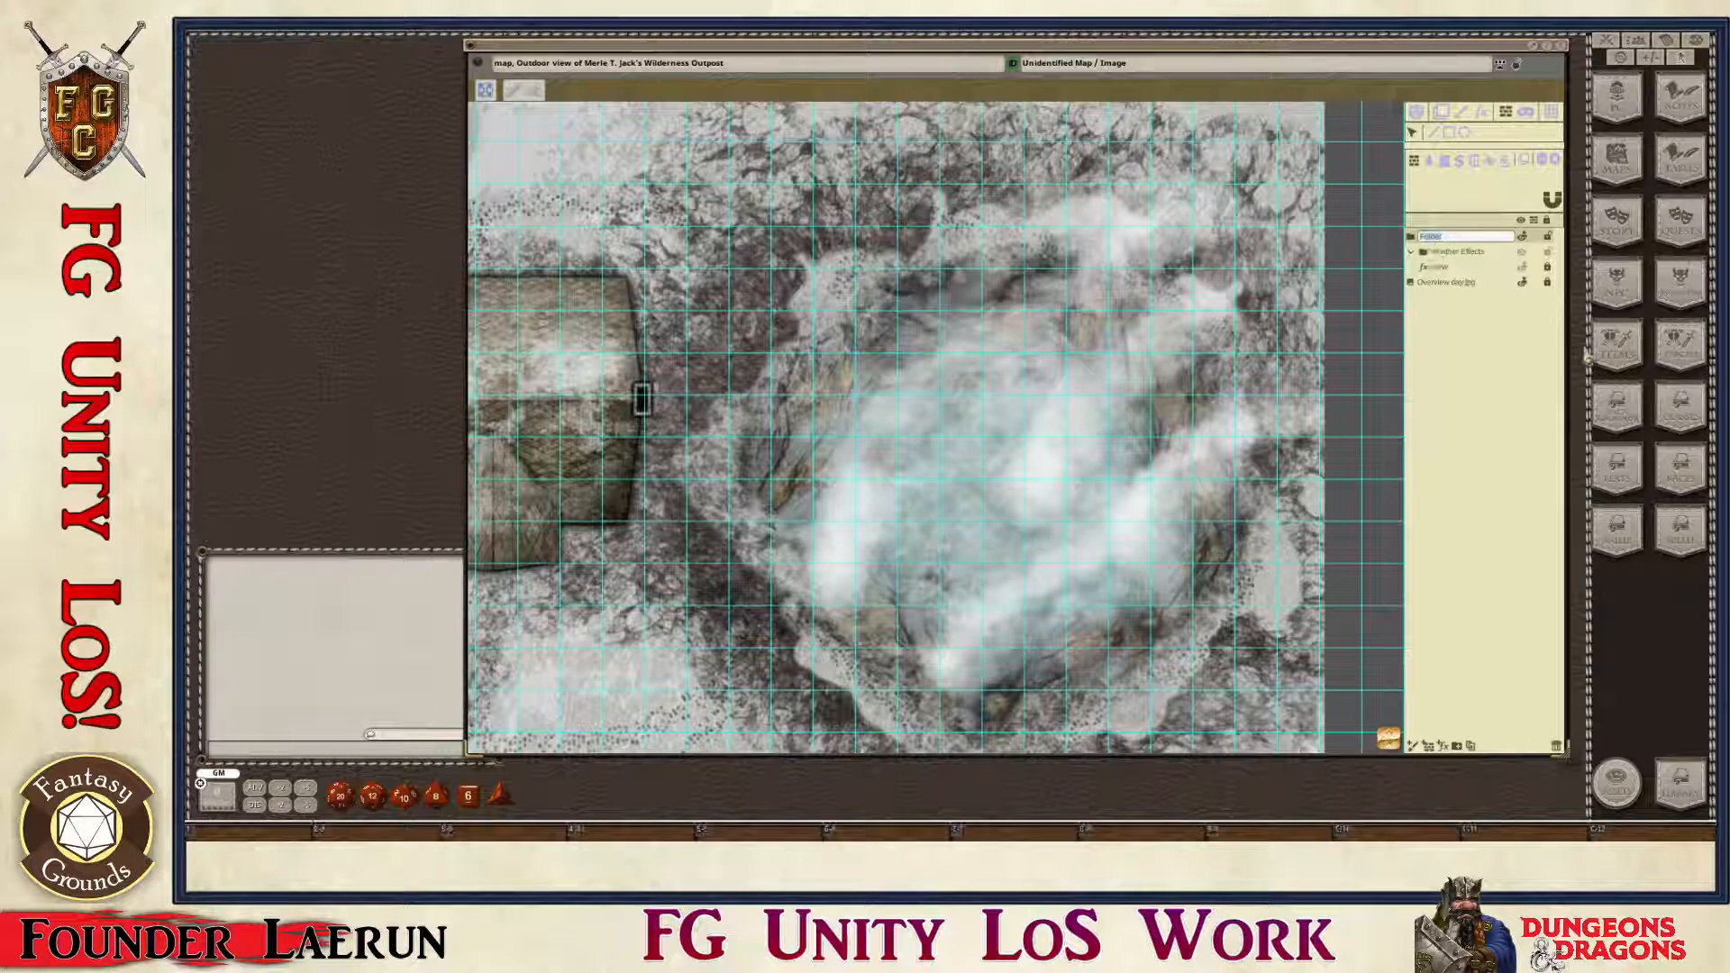
pyautogui.write('fo')
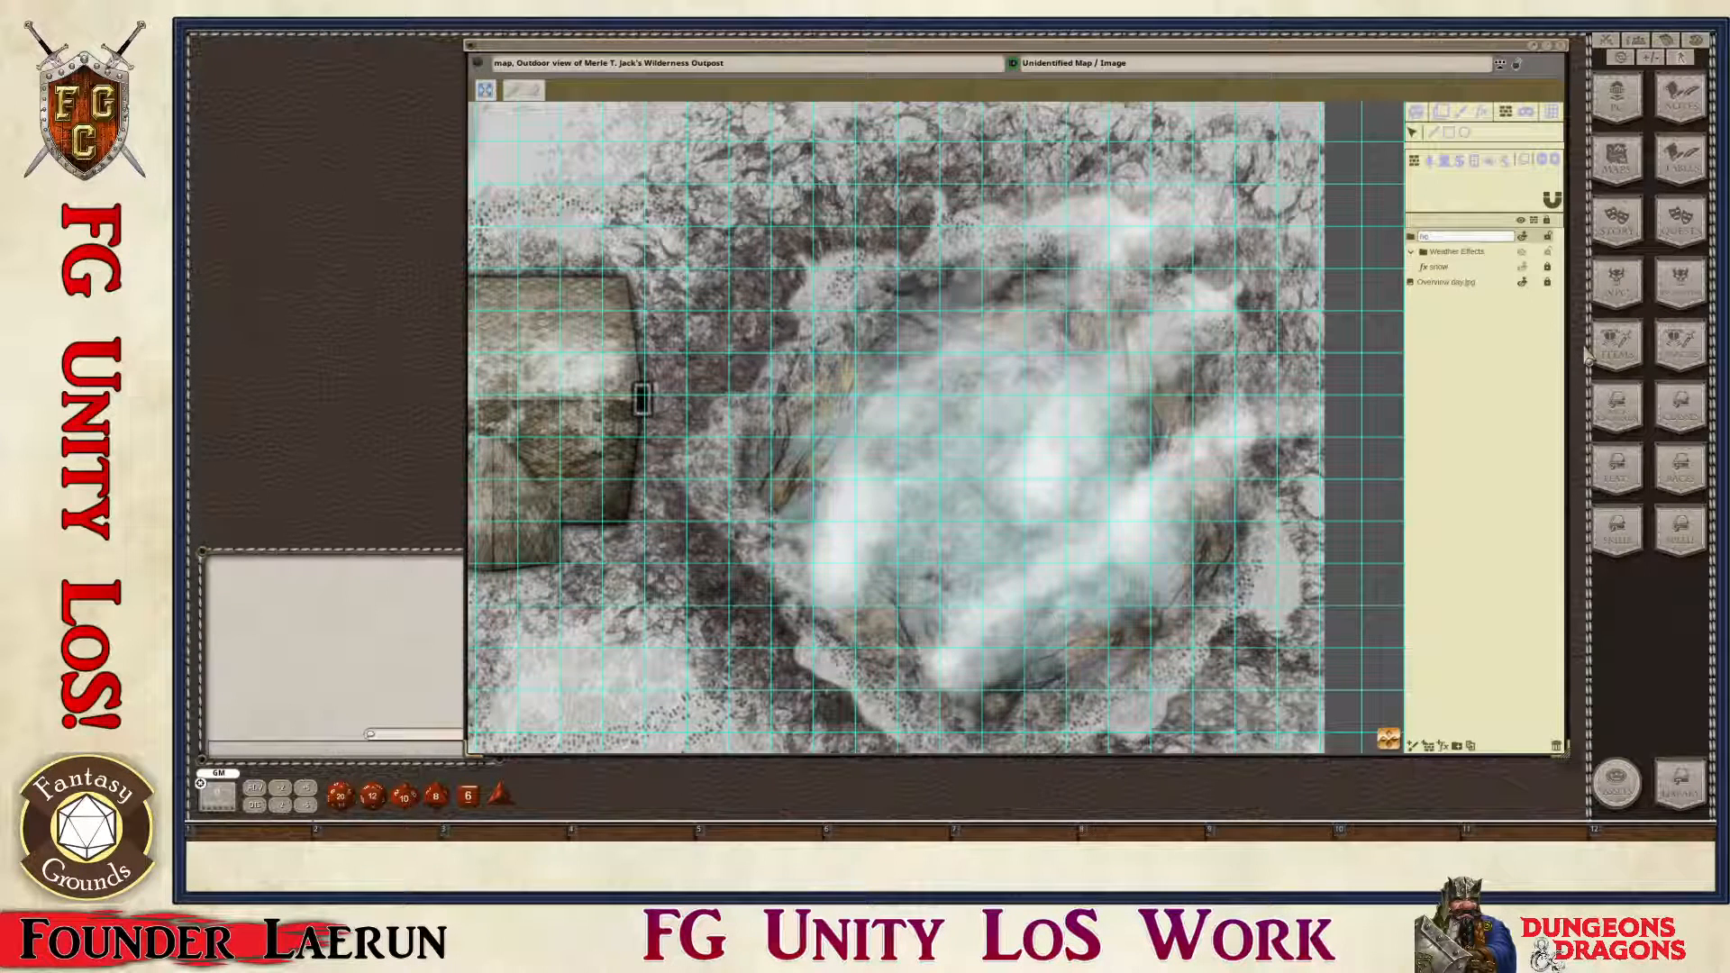
pyautogui.press('BackSpace')
pyautogui.press('BackSpace')
pyautogui.write('Hot Spri')
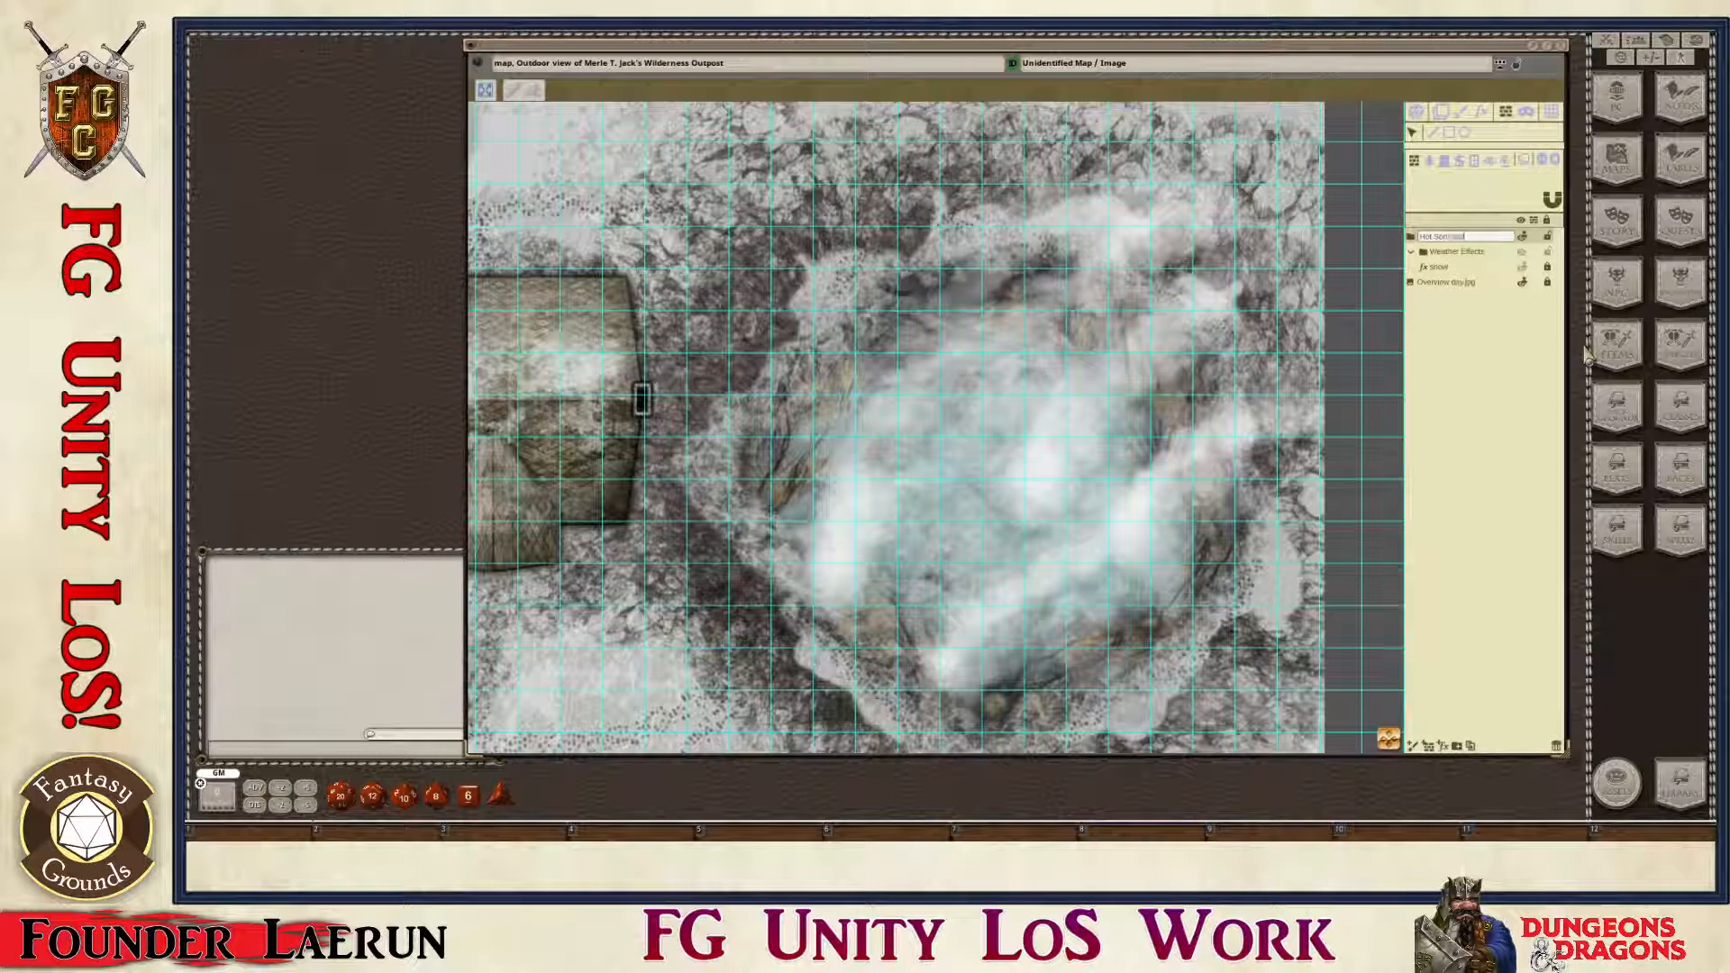
pyautogui.write('ngs')
pyautogui.press('BackSpace')
pyautogui.press('BackSpace')
pyautogui.press('BackSpace')
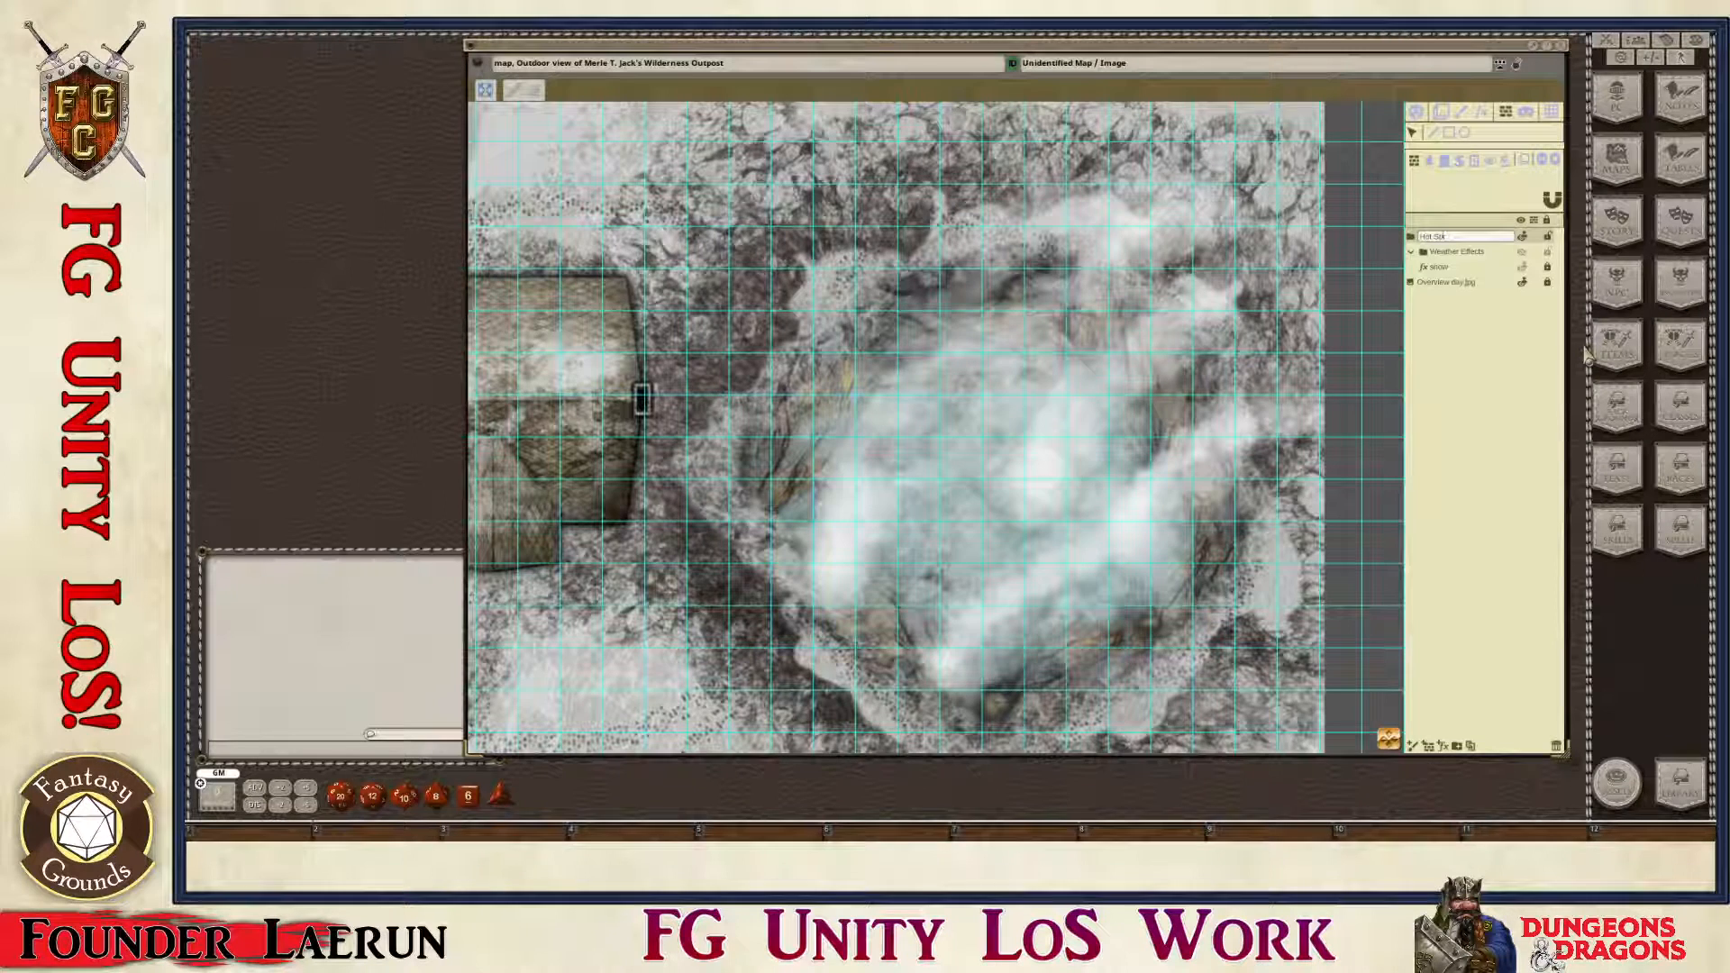
pyautogui.press('BackSpace')
pyautogui.press('BackSpace')
pyautogui.write('PRINGS')
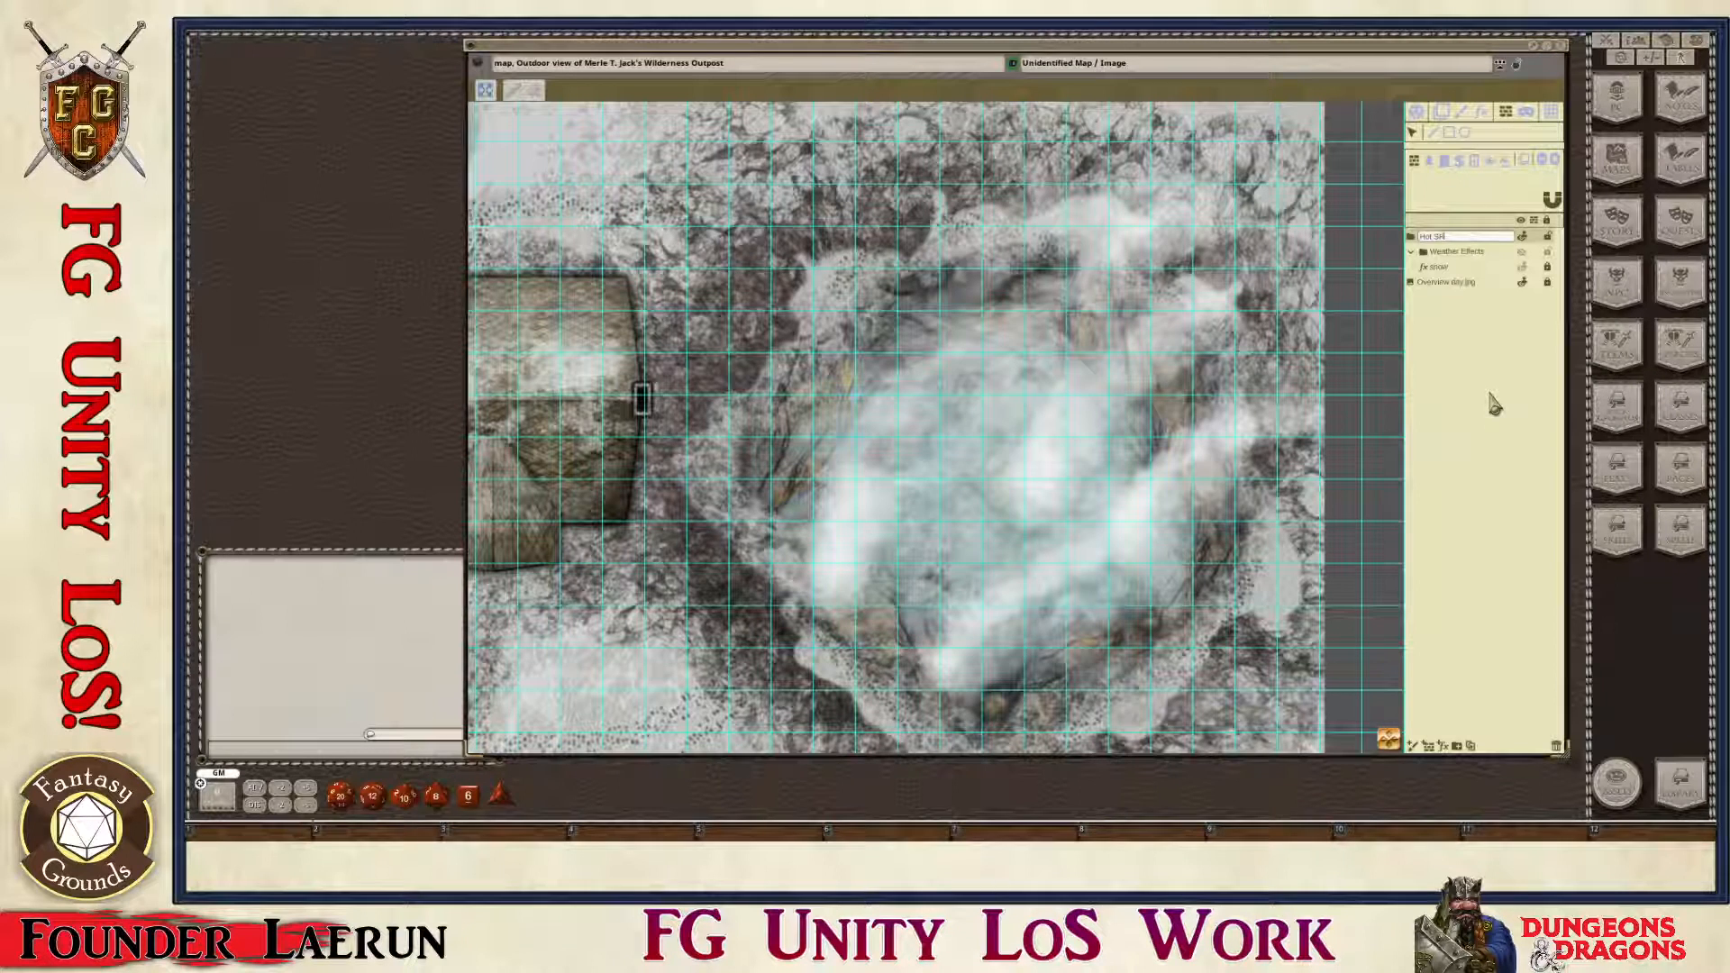
pyautogui.press('BackSpace')
pyautogui.press('BackSpace')
pyautogui.write('ing')
pyautogui.press('Return')
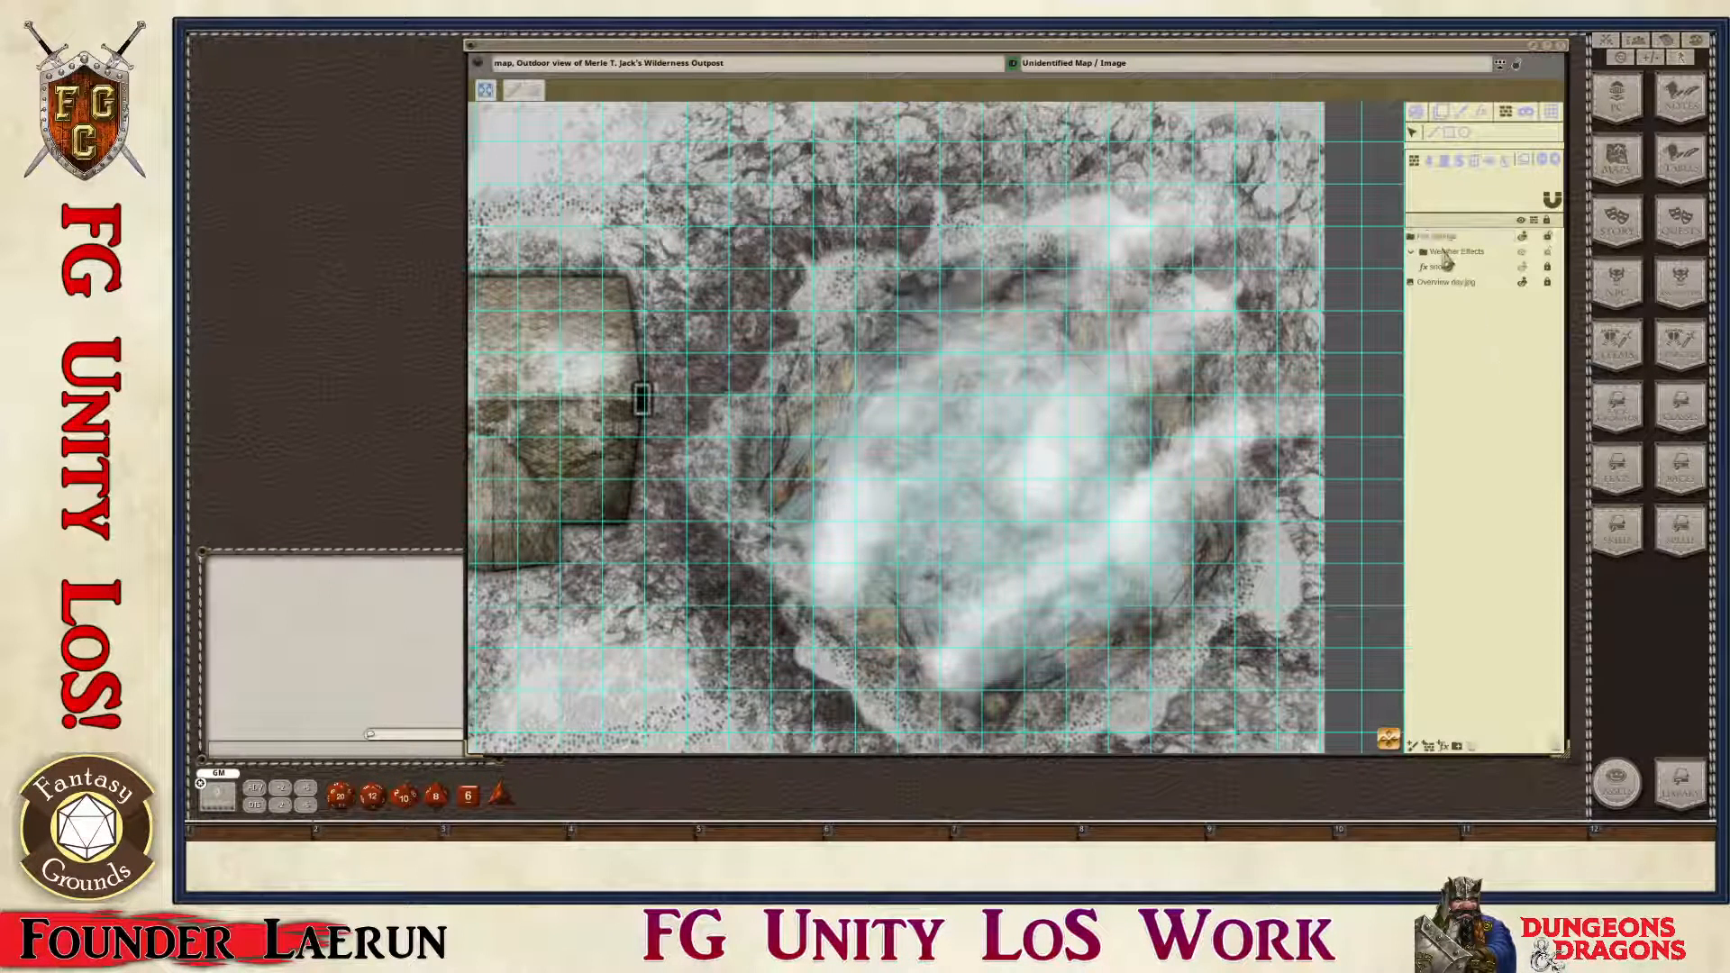
# Step: Add an effect layer above the Hot Springs folder and set its effect type to Water
pyautogui.click(1420, 239)
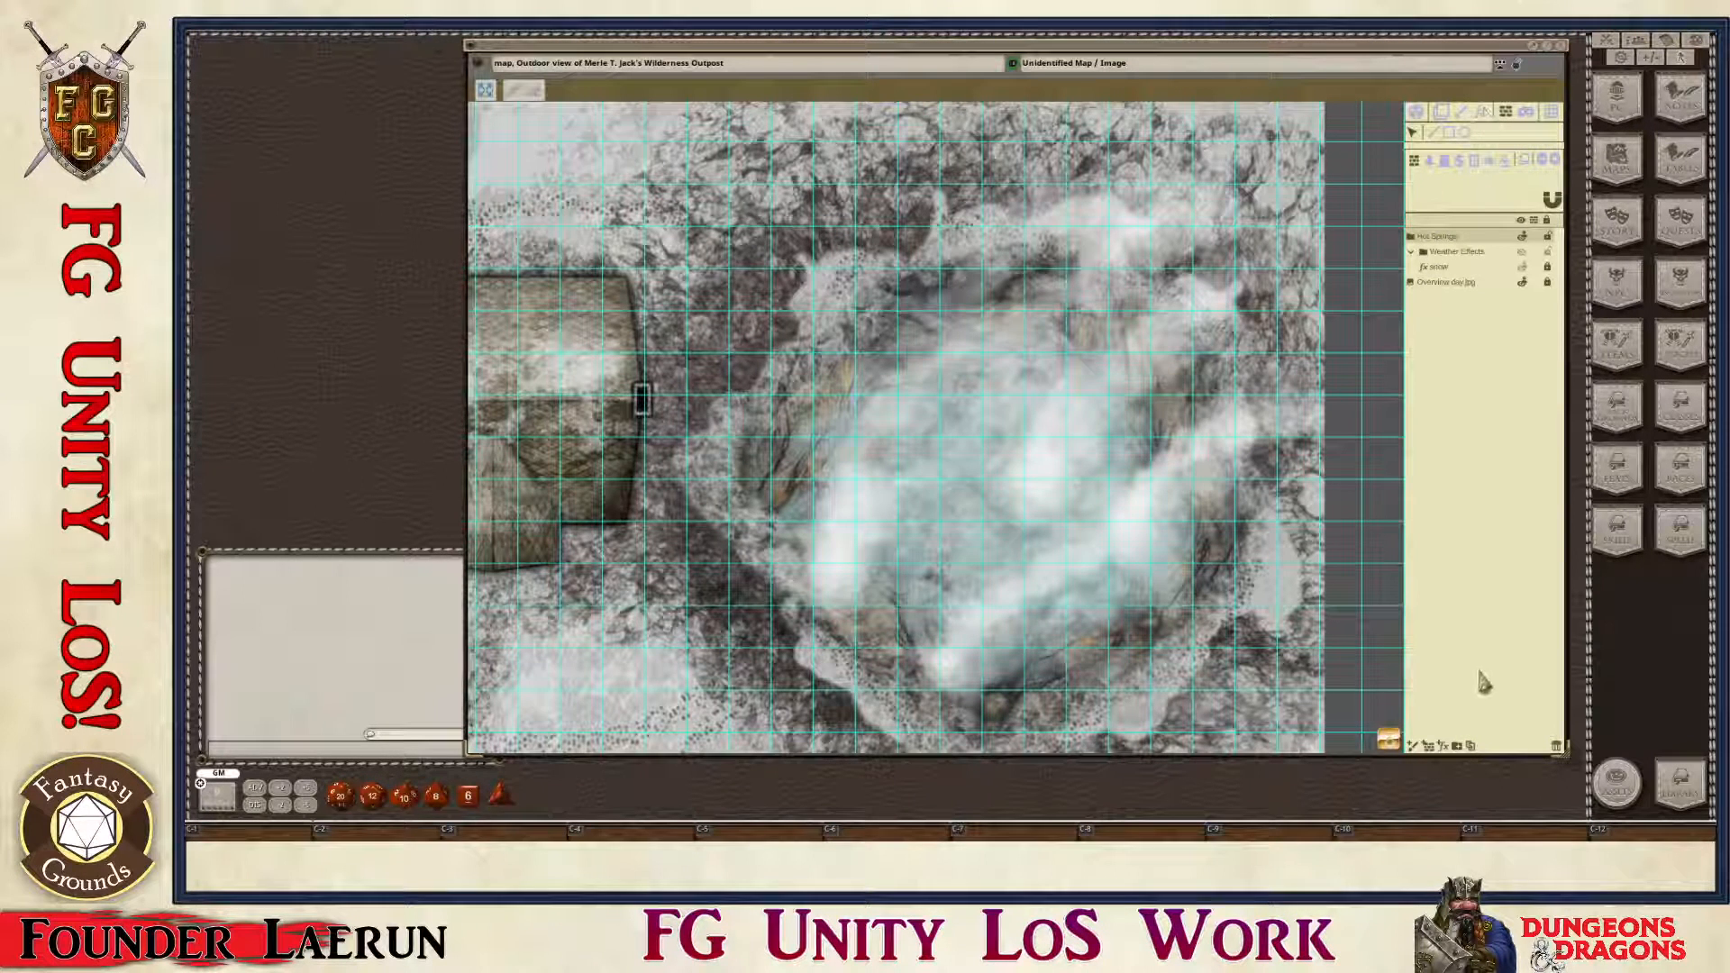
pyautogui.click(1443, 748)
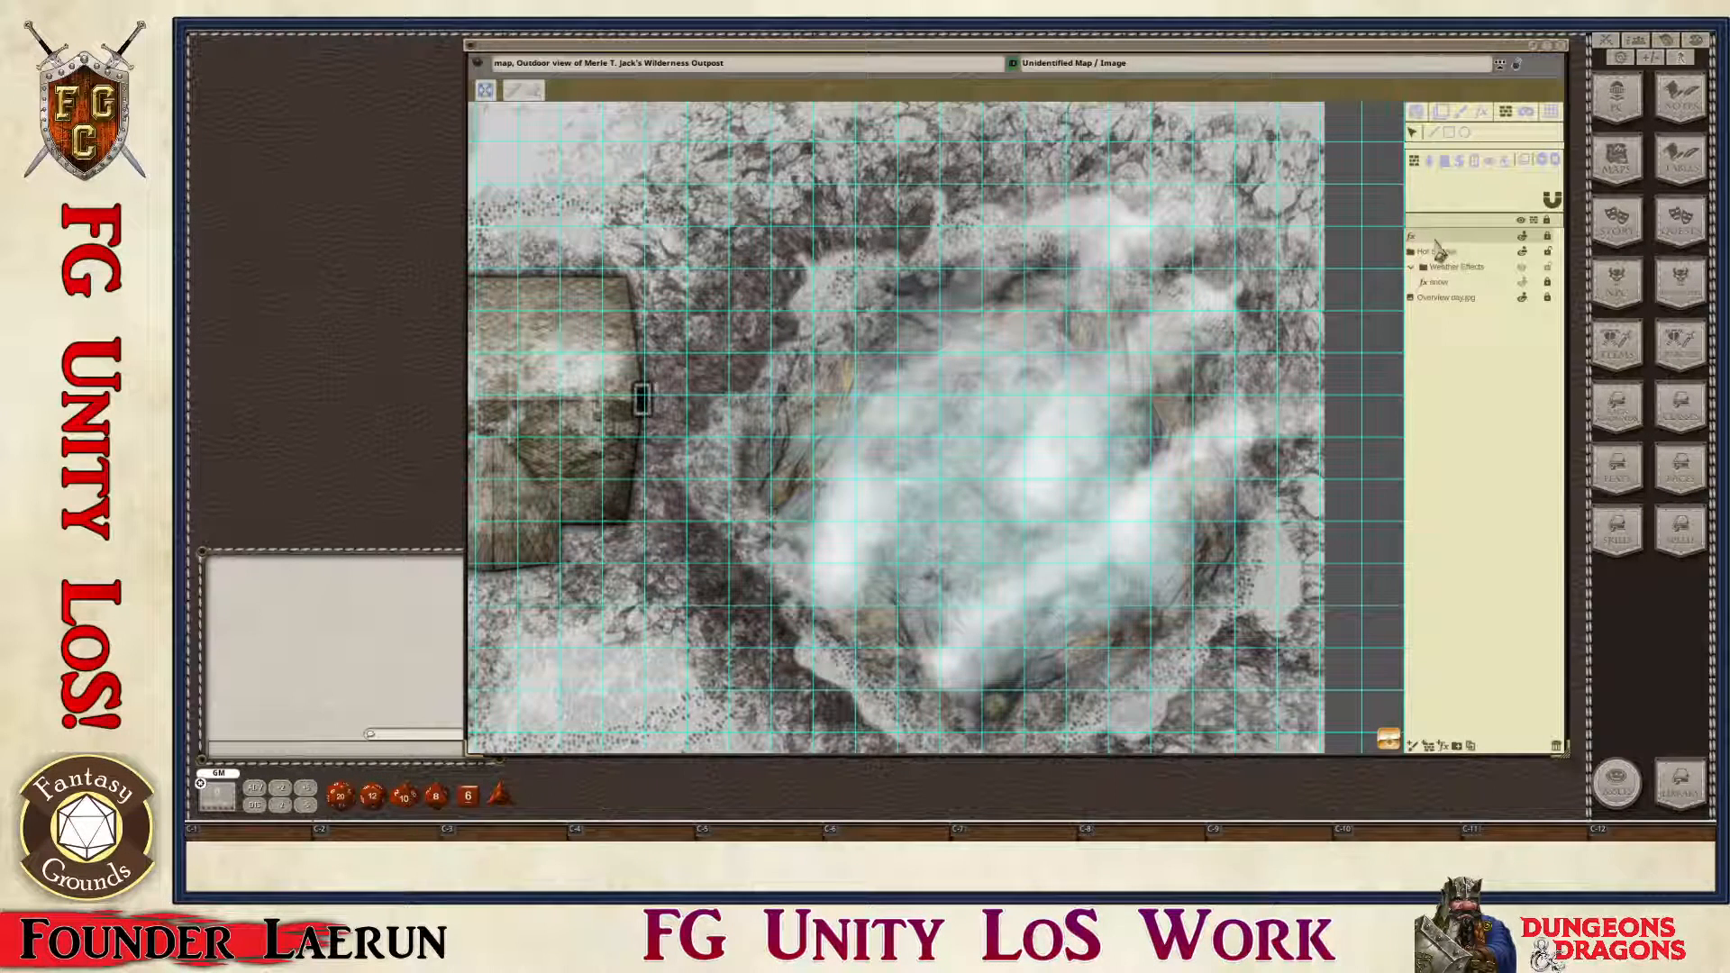
pyautogui.click(1482, 115)
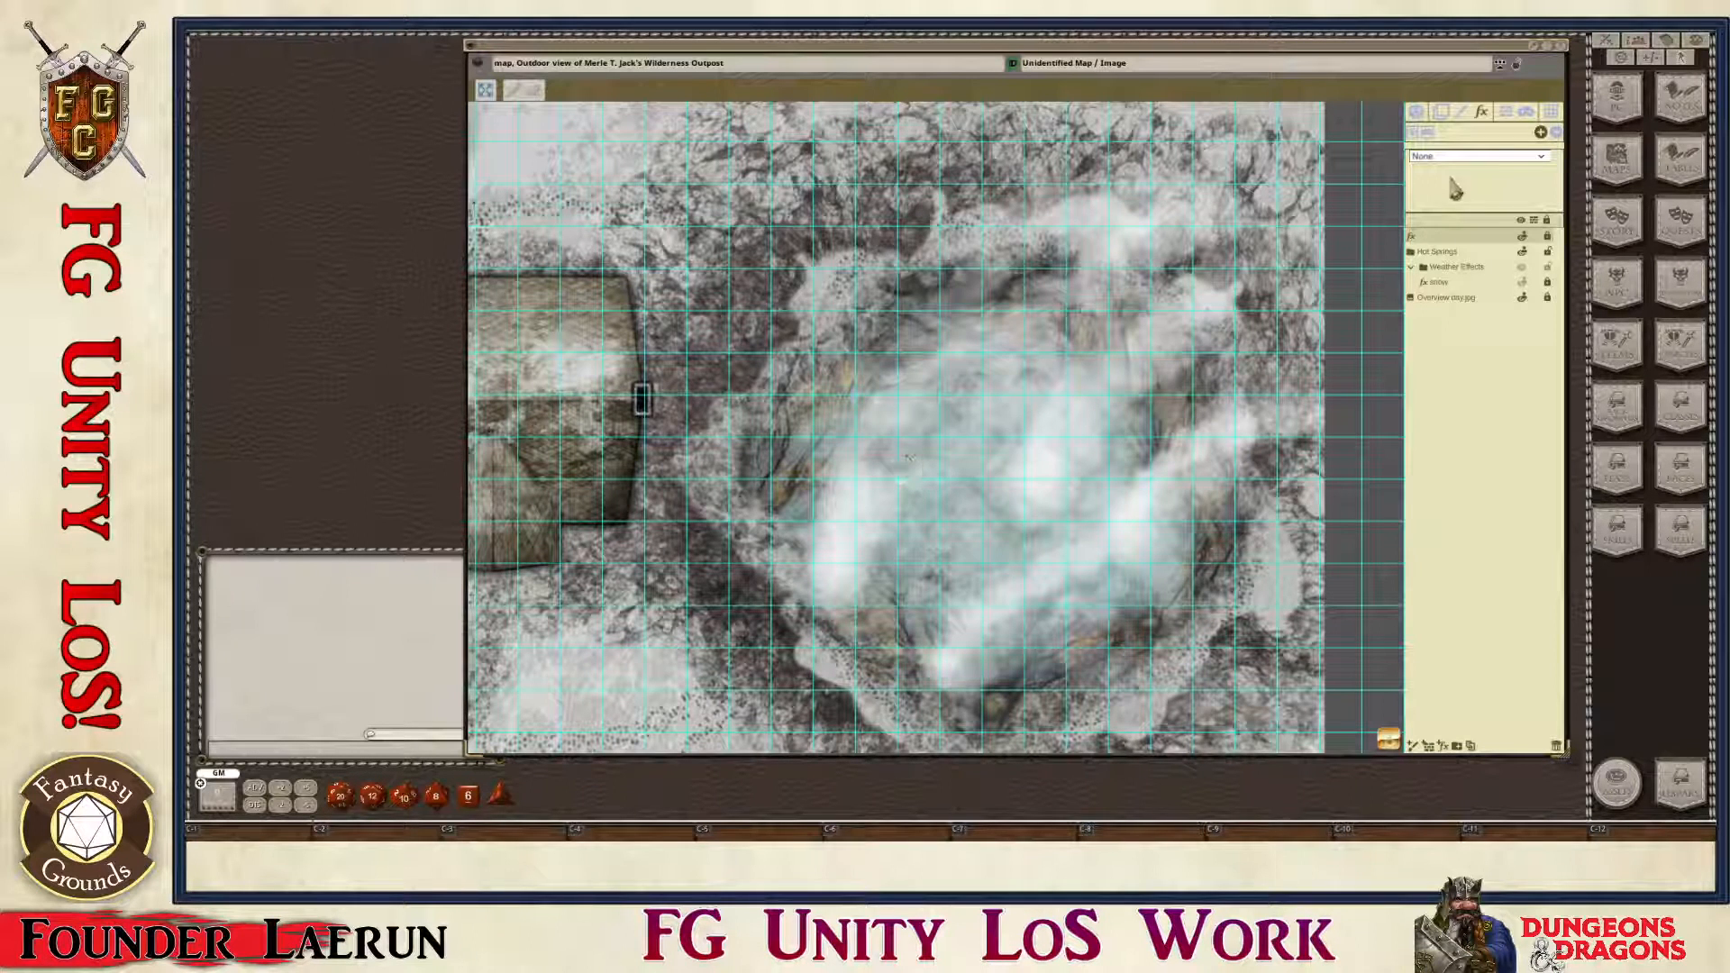
pyautogui.click(1541, 158)
pyautogui.scroll(-1, 1478, 213)
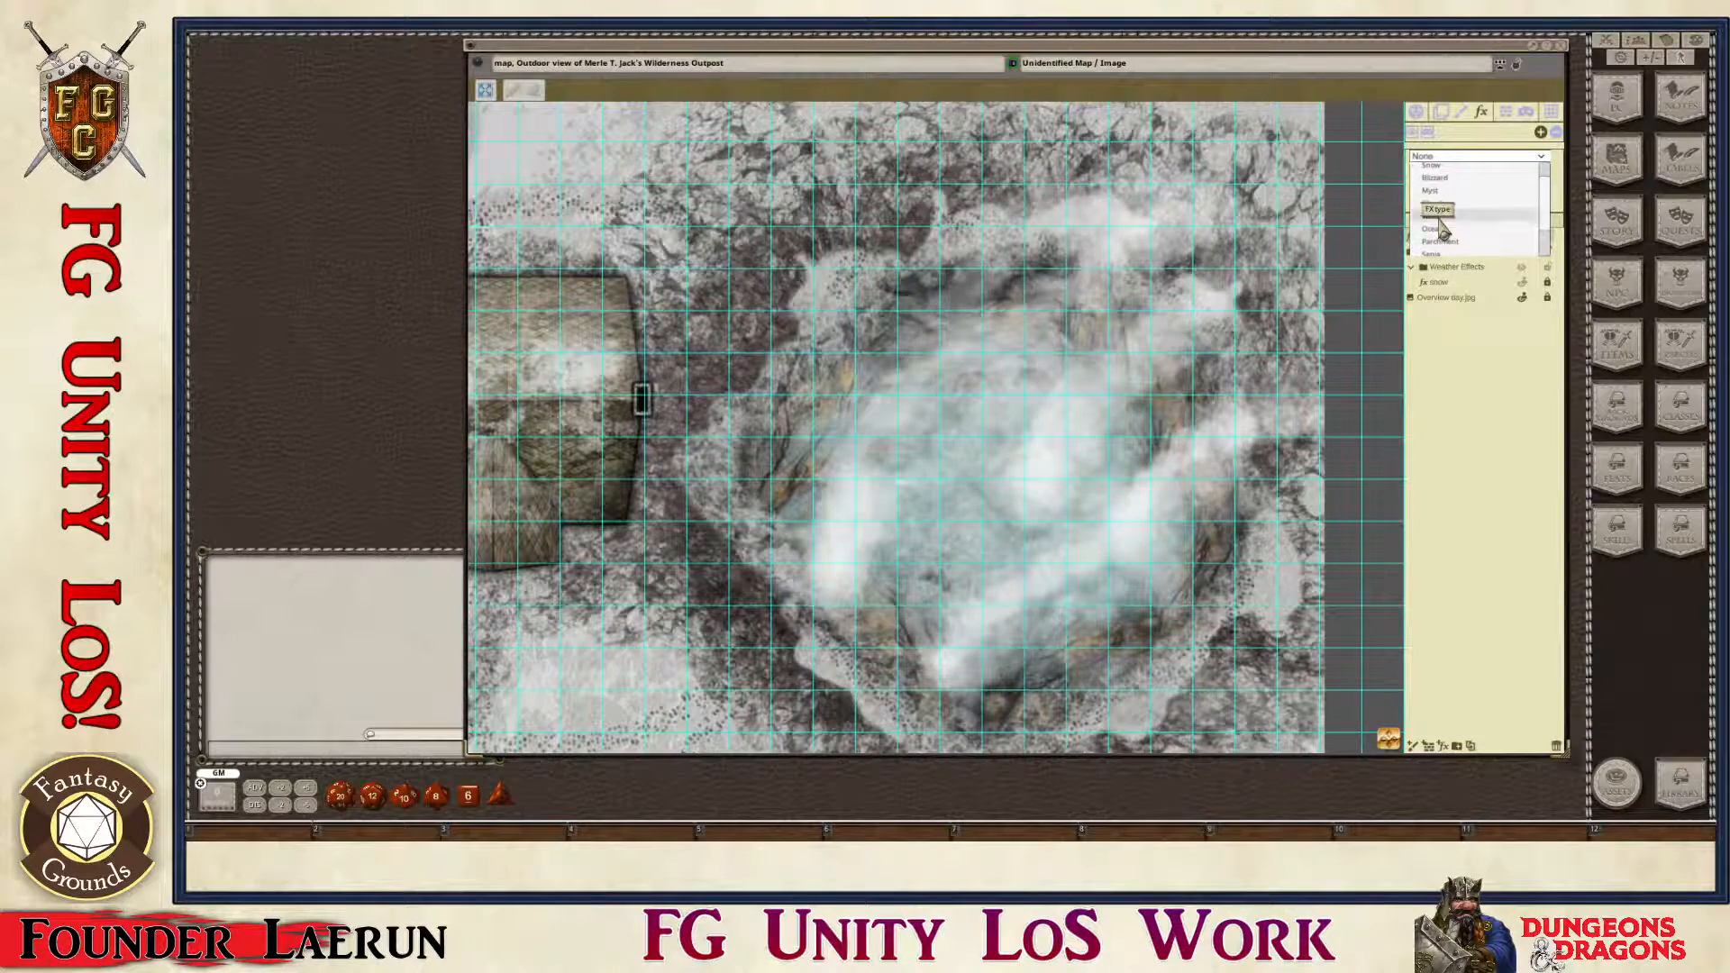
pyautogui.click(1441, 215)
pyautogui.scroll(-3, 502, 390)
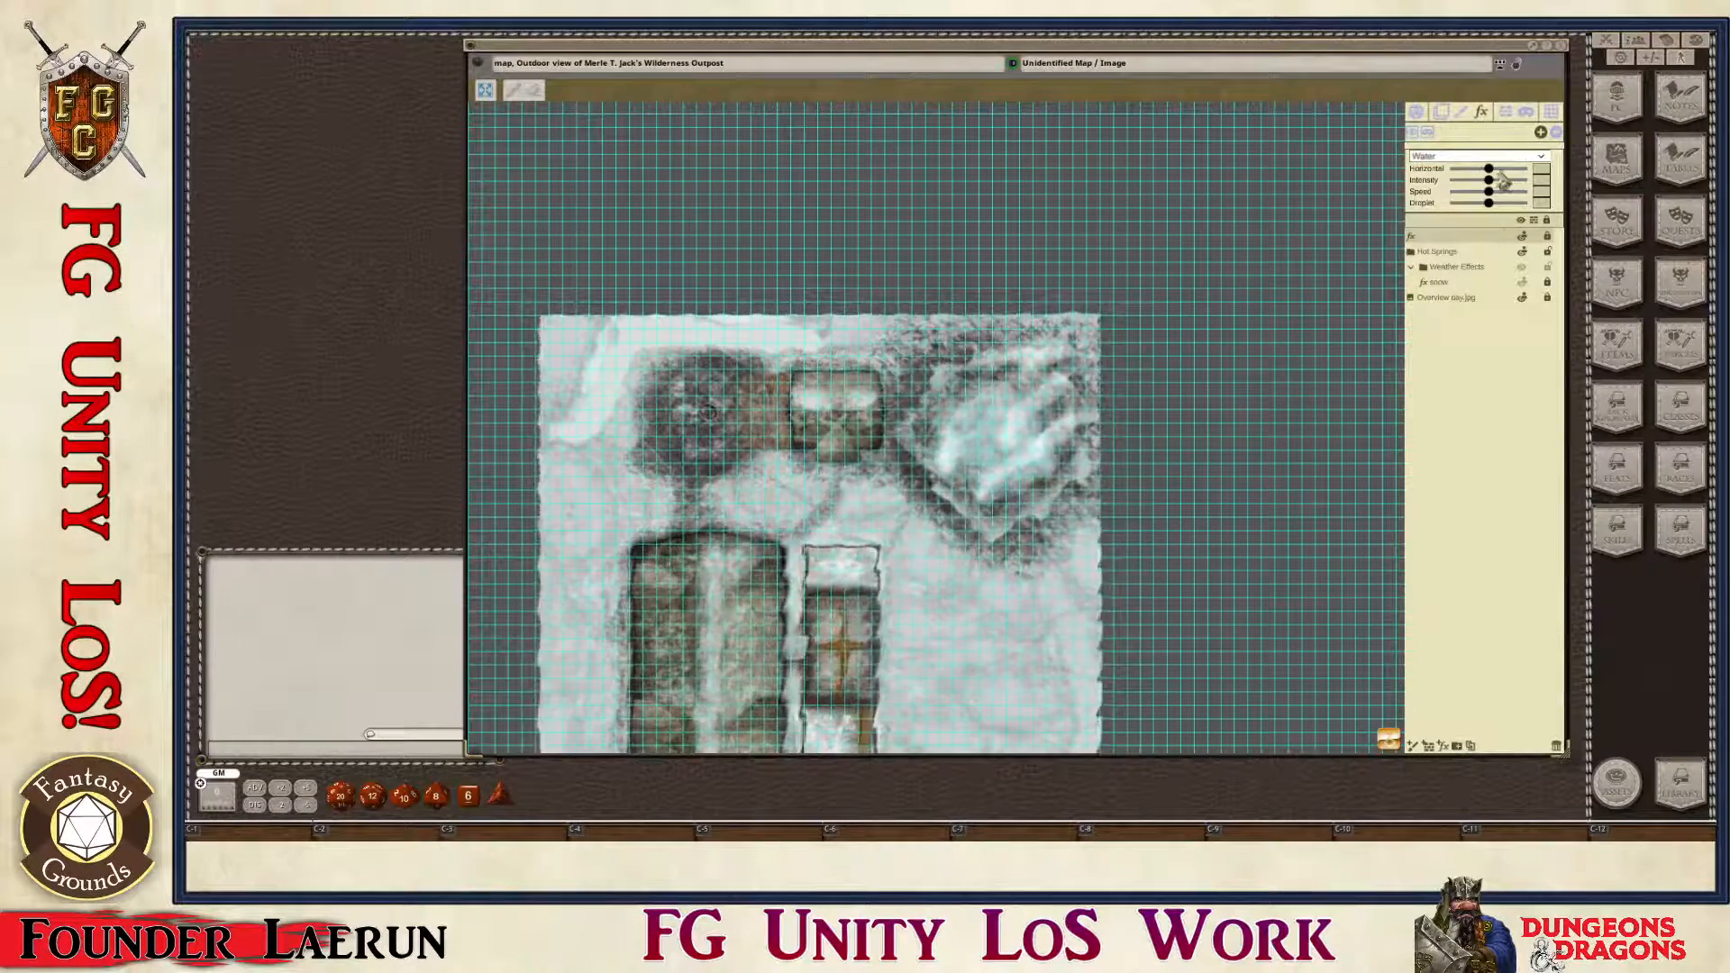
# Step: Enable the mask on the water effect layer and rename the layer Water
pyautogui.click(1543, 132)
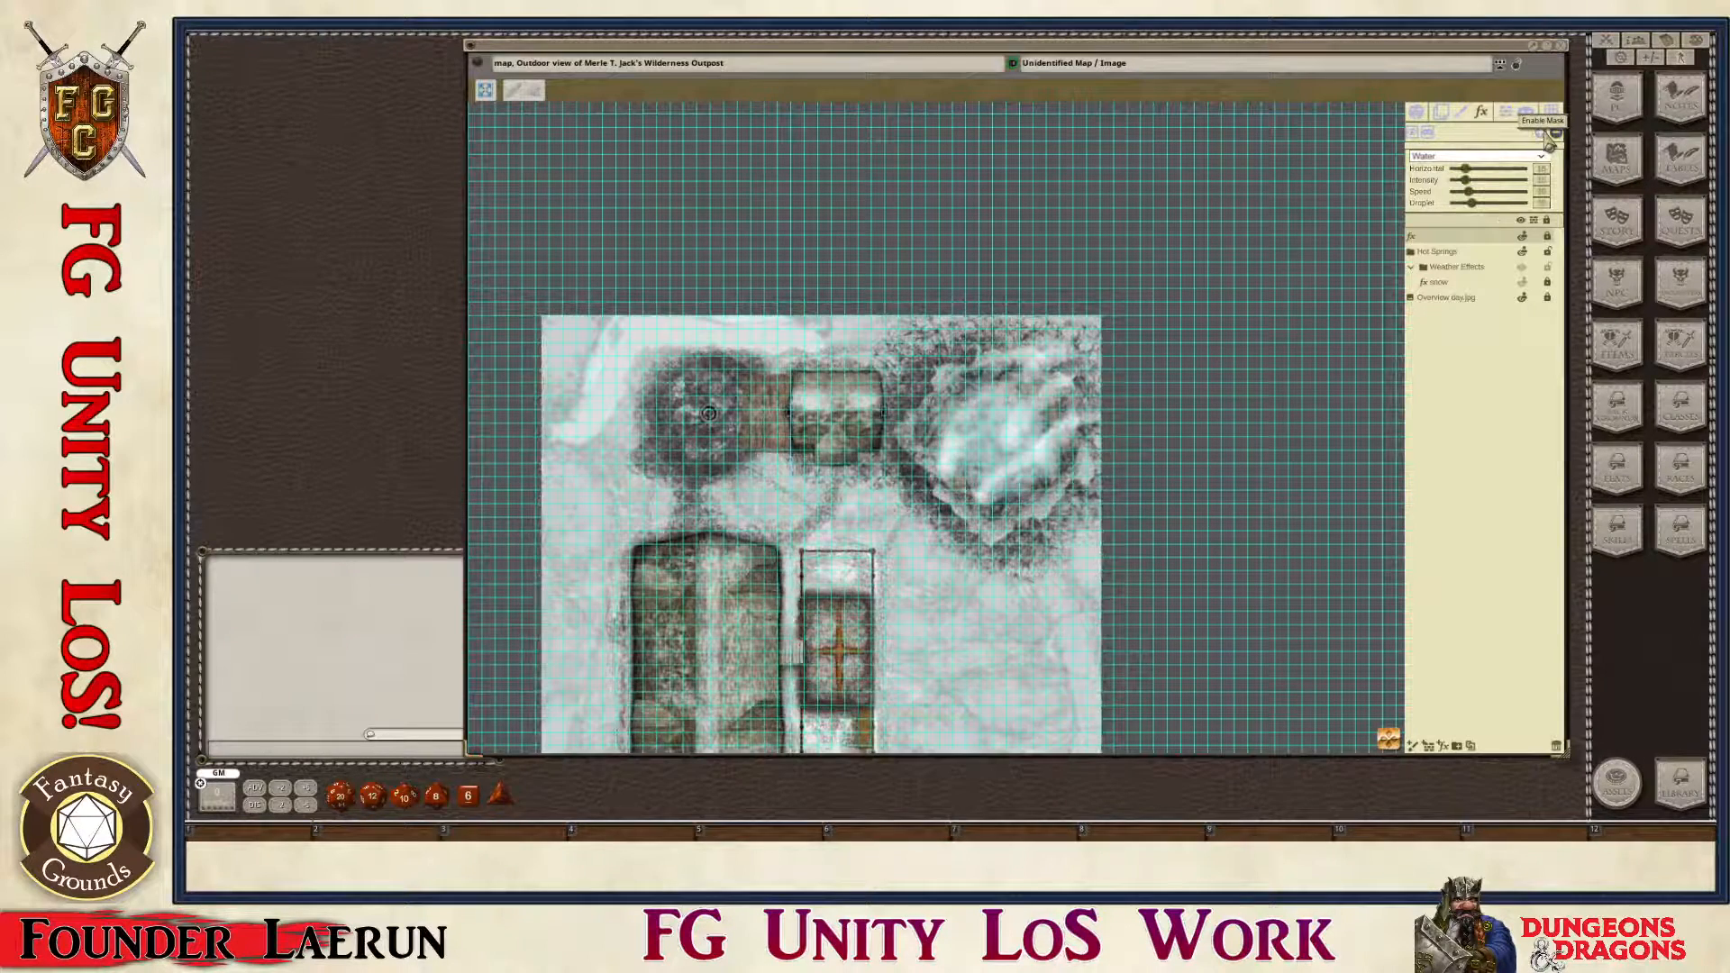
pyautogui.doubleClick(1437, 237)
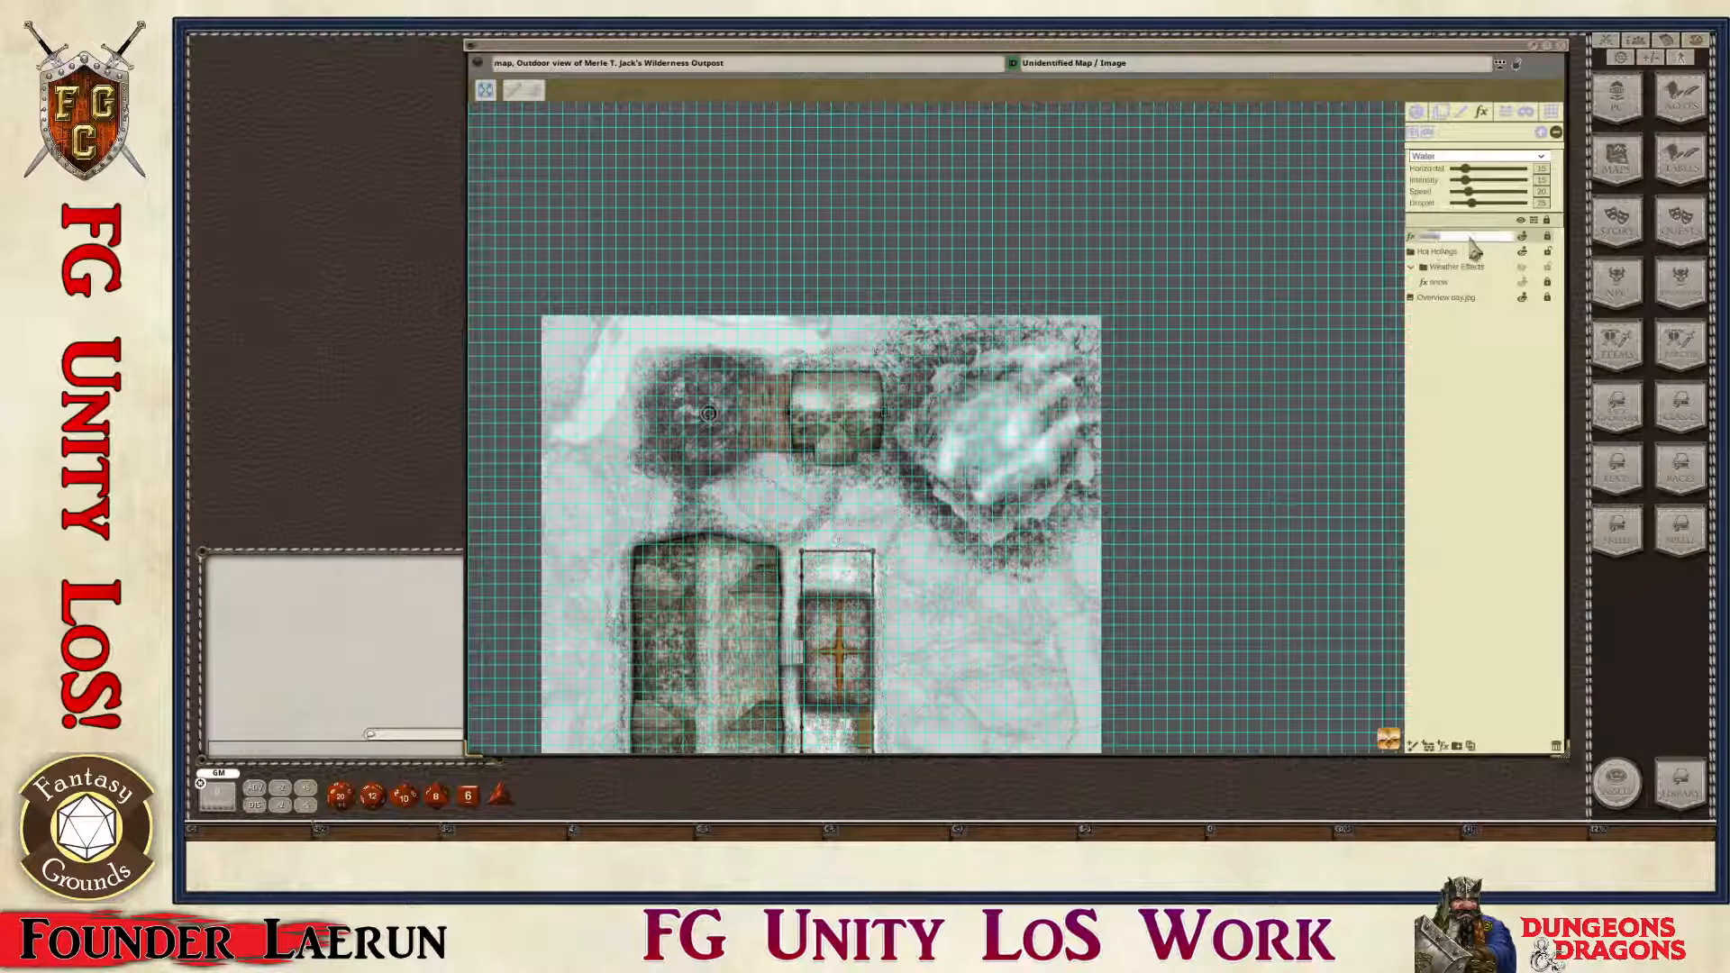
pyautogui.click(1472, 315)
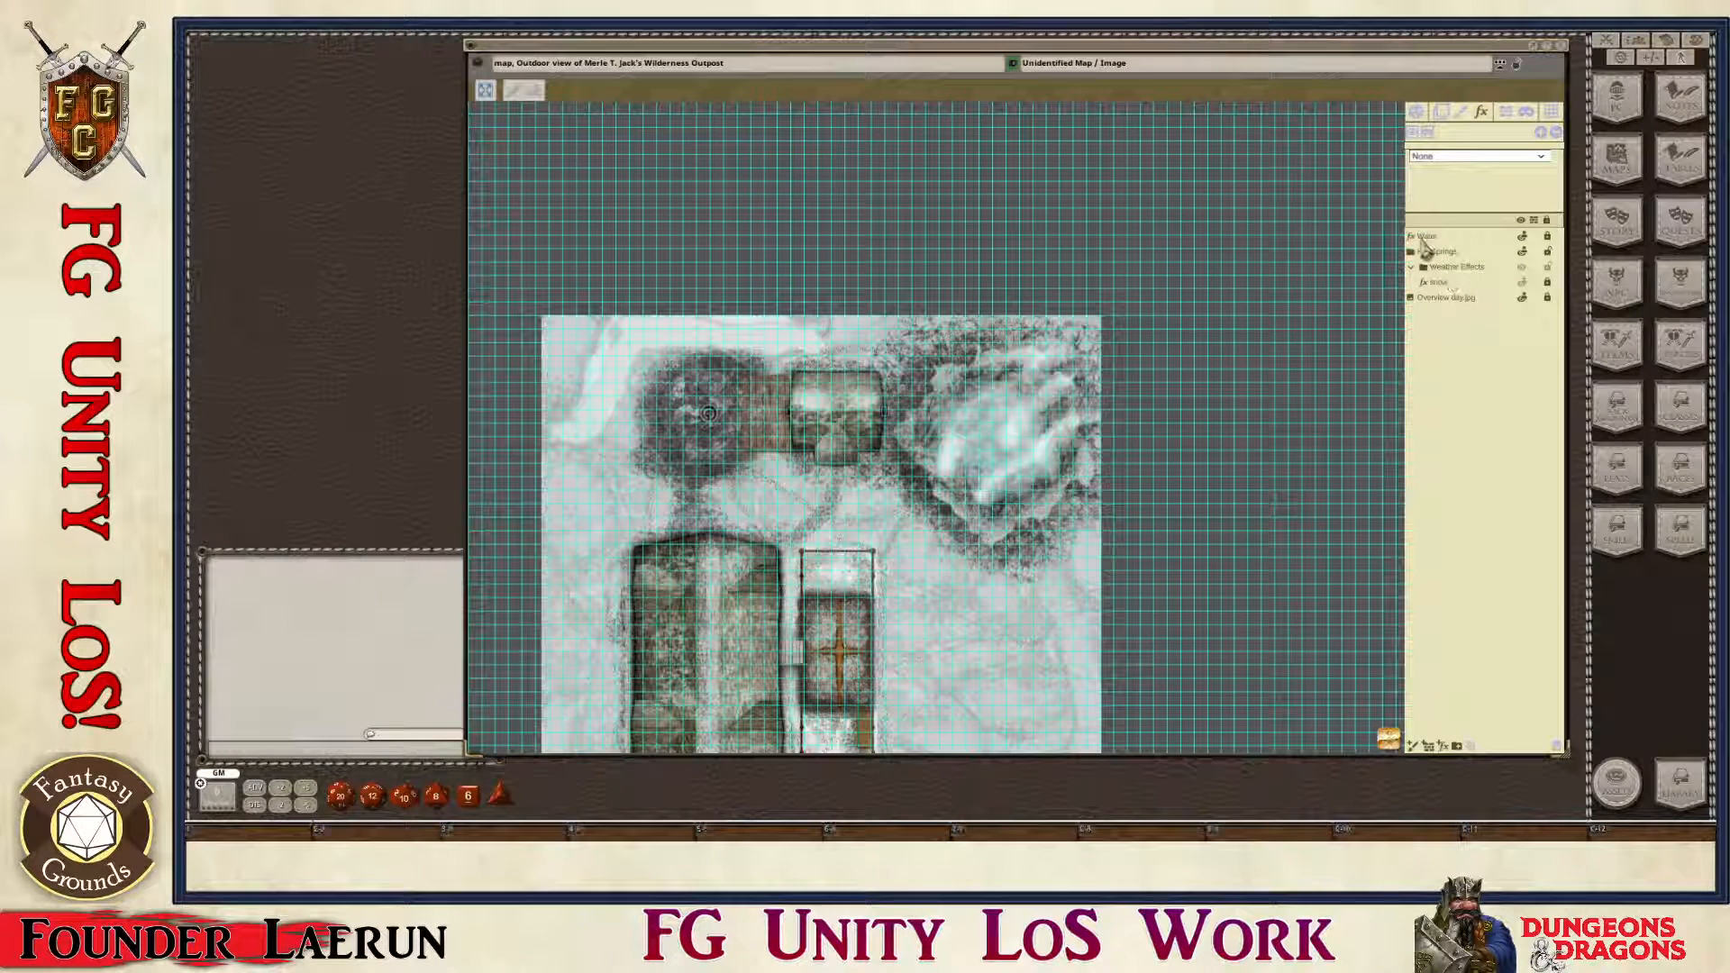
pyautogui.click(1422, 240)
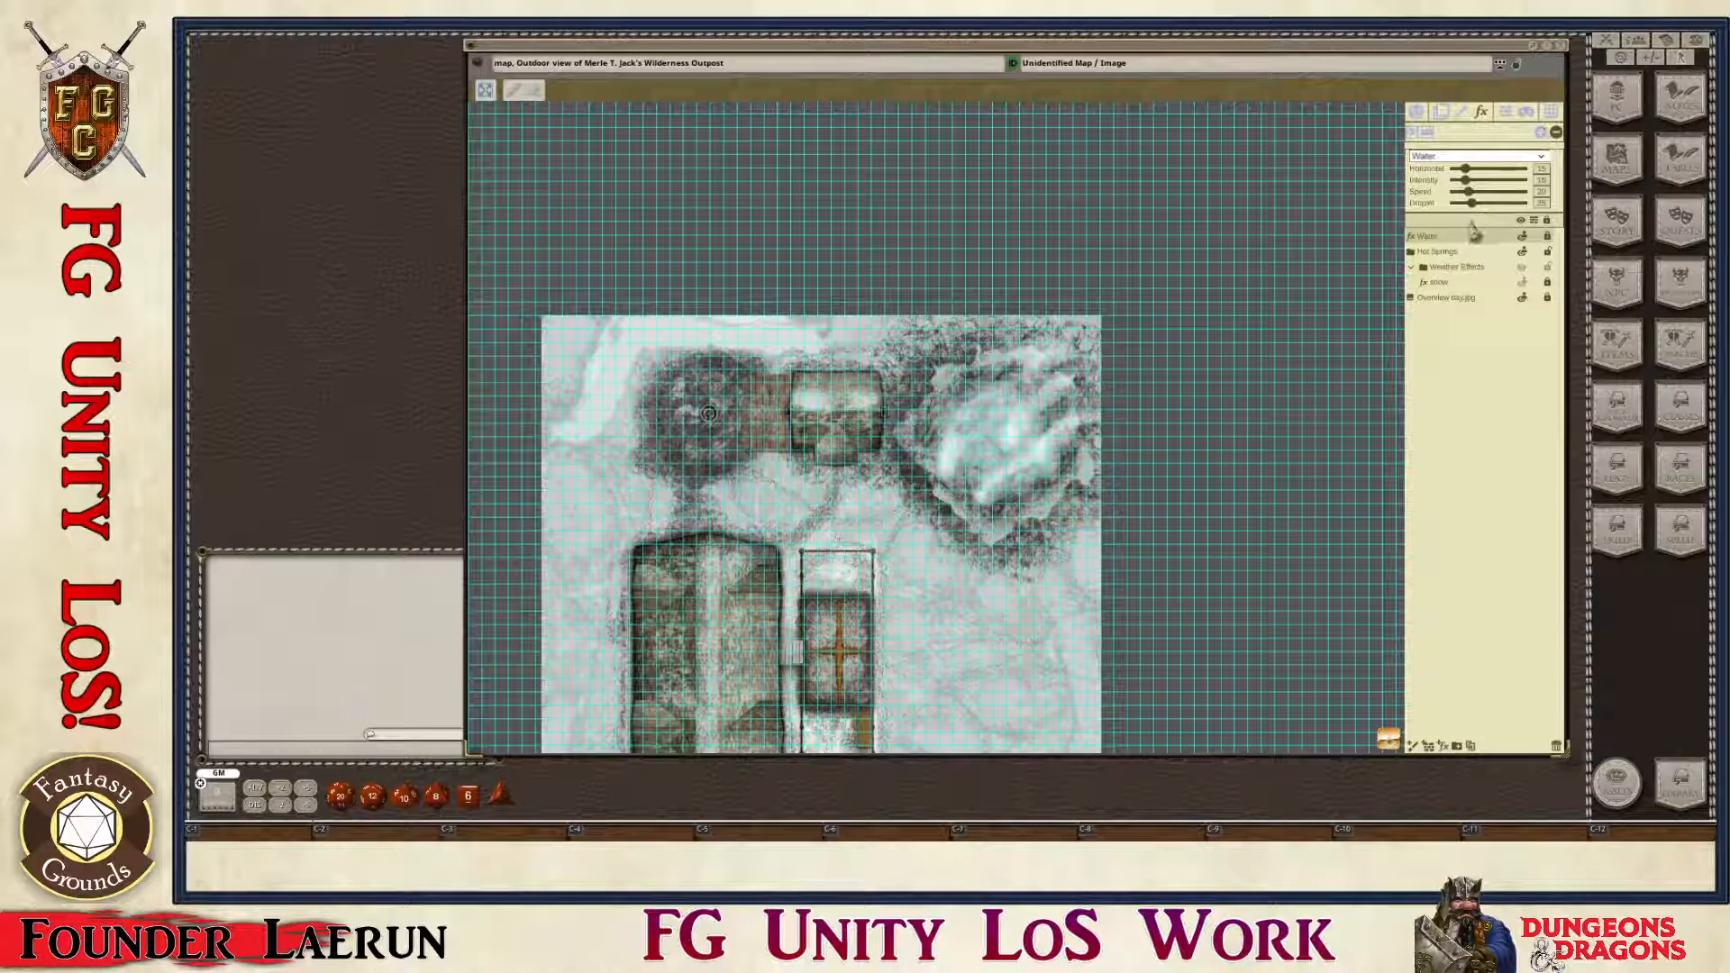
pyautogui.press('ctrl')
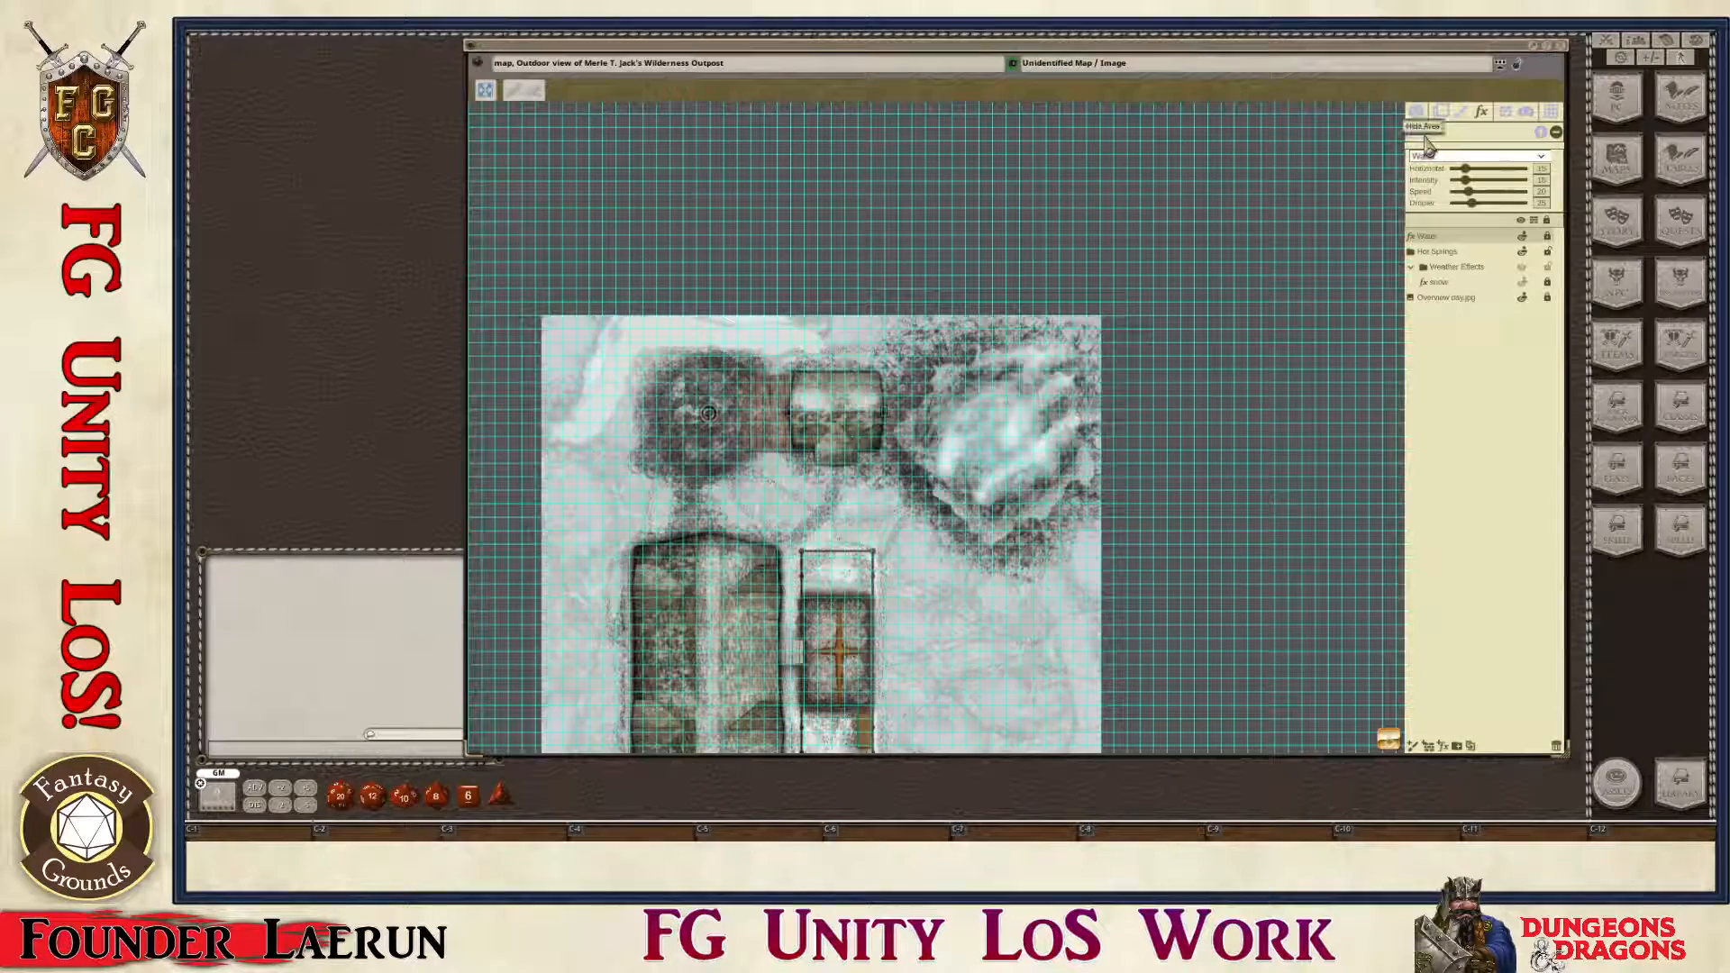
# Step: Make the cyan map grid more transparent by lowering its color's alpha to about 134
pyautogui.scroll(-2, 816, 434)
pyautogui.scroll(5, 933, 446)
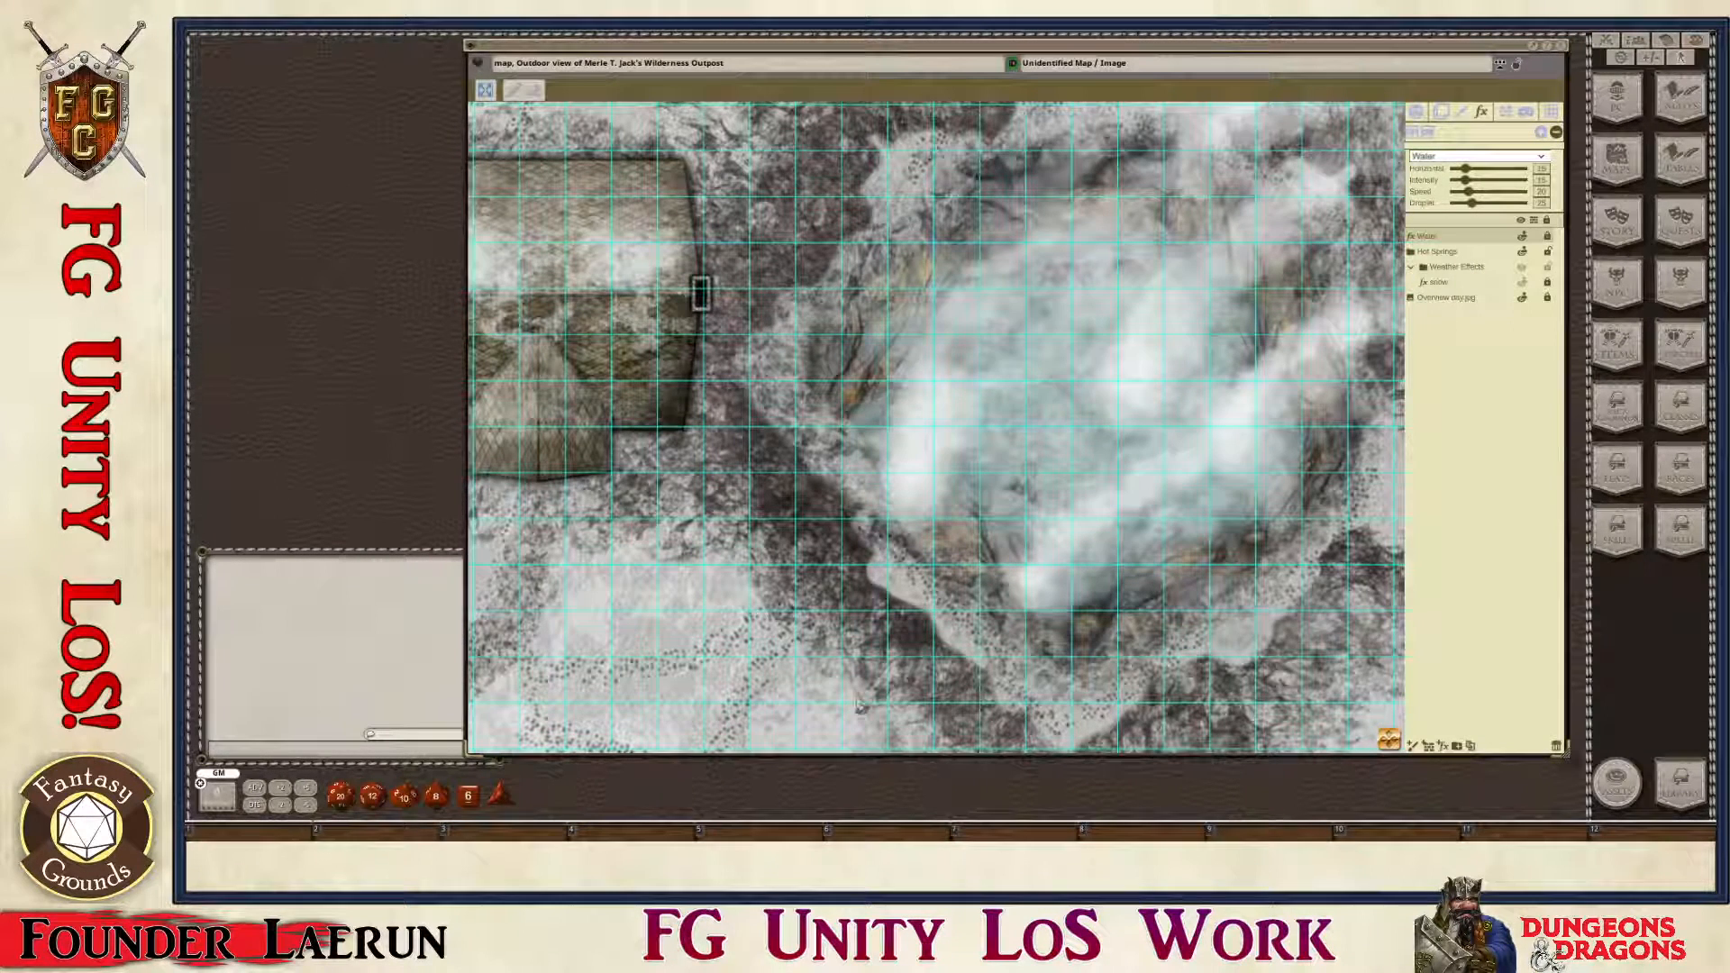
pyautogui.press('ctrl')
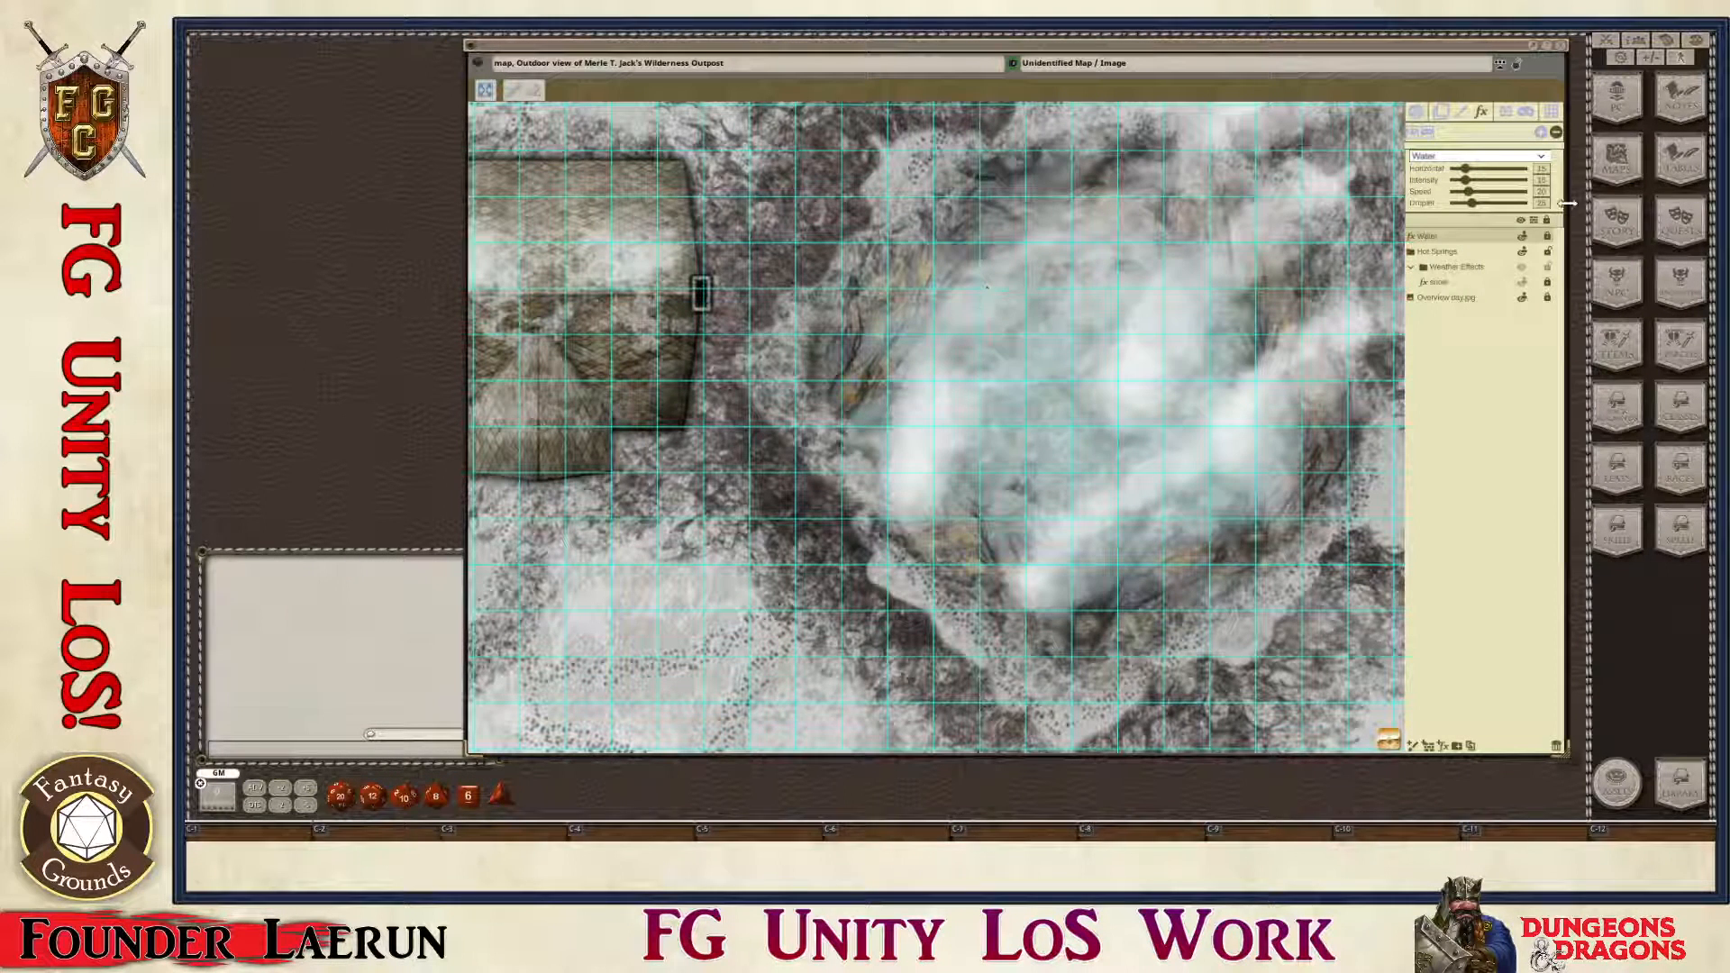
pyautogui.click(1550, 111)
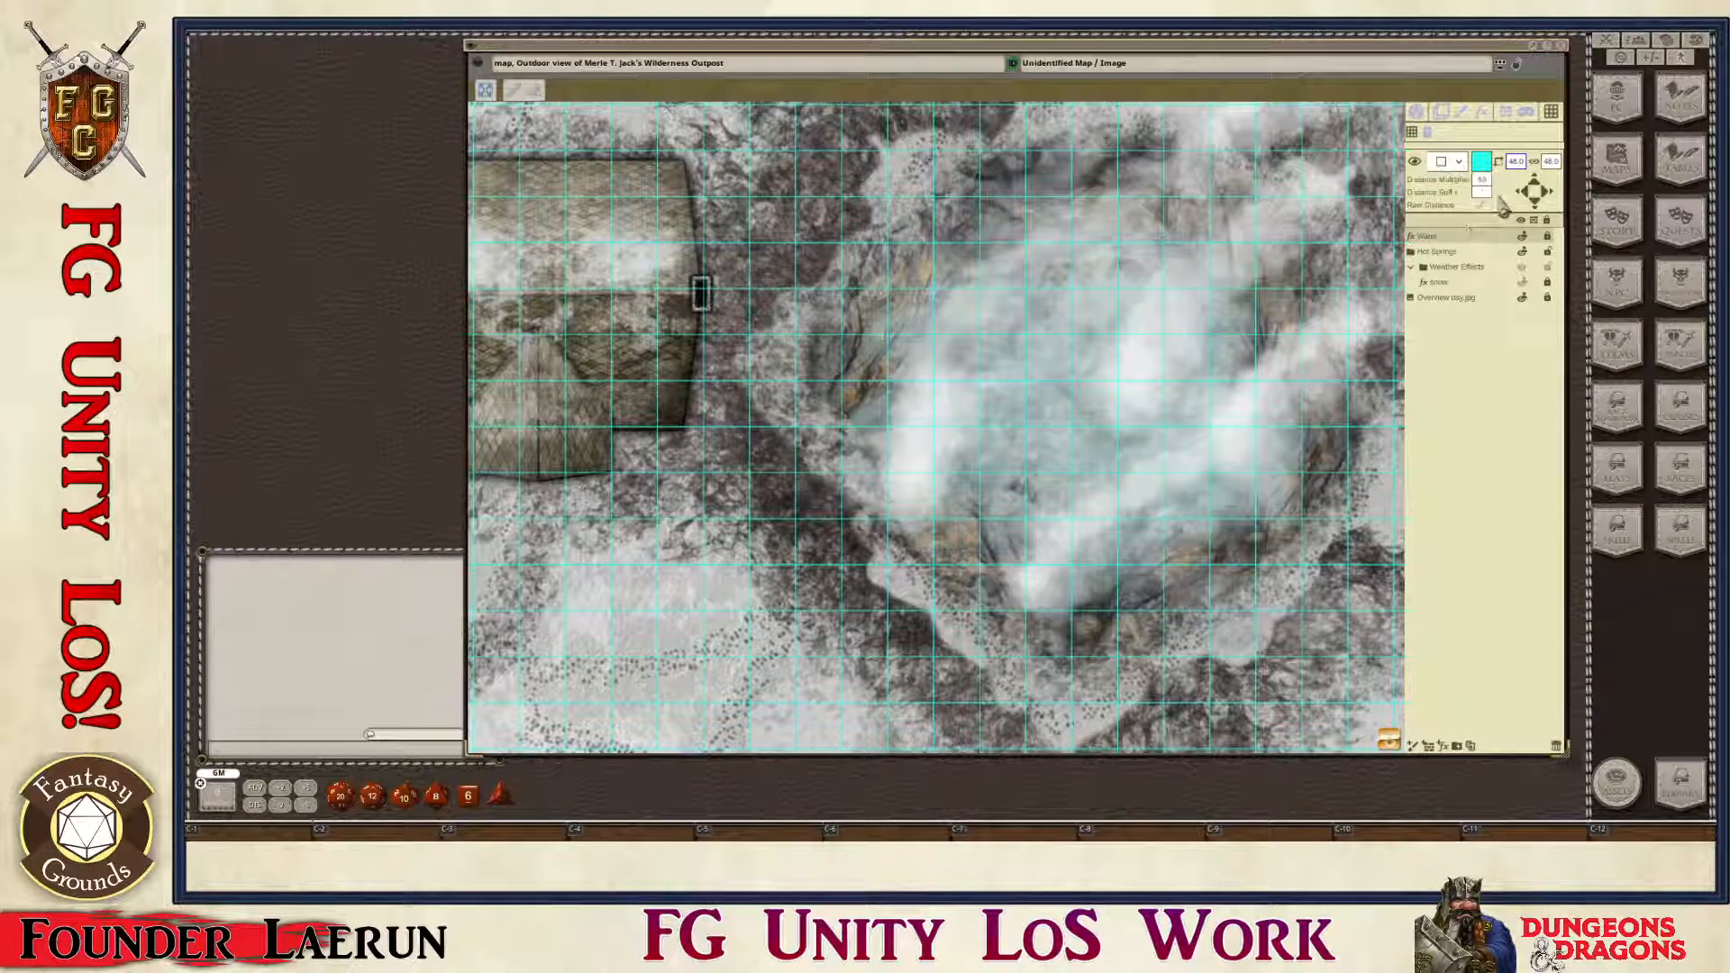
pyautogui.click(1481, 162)
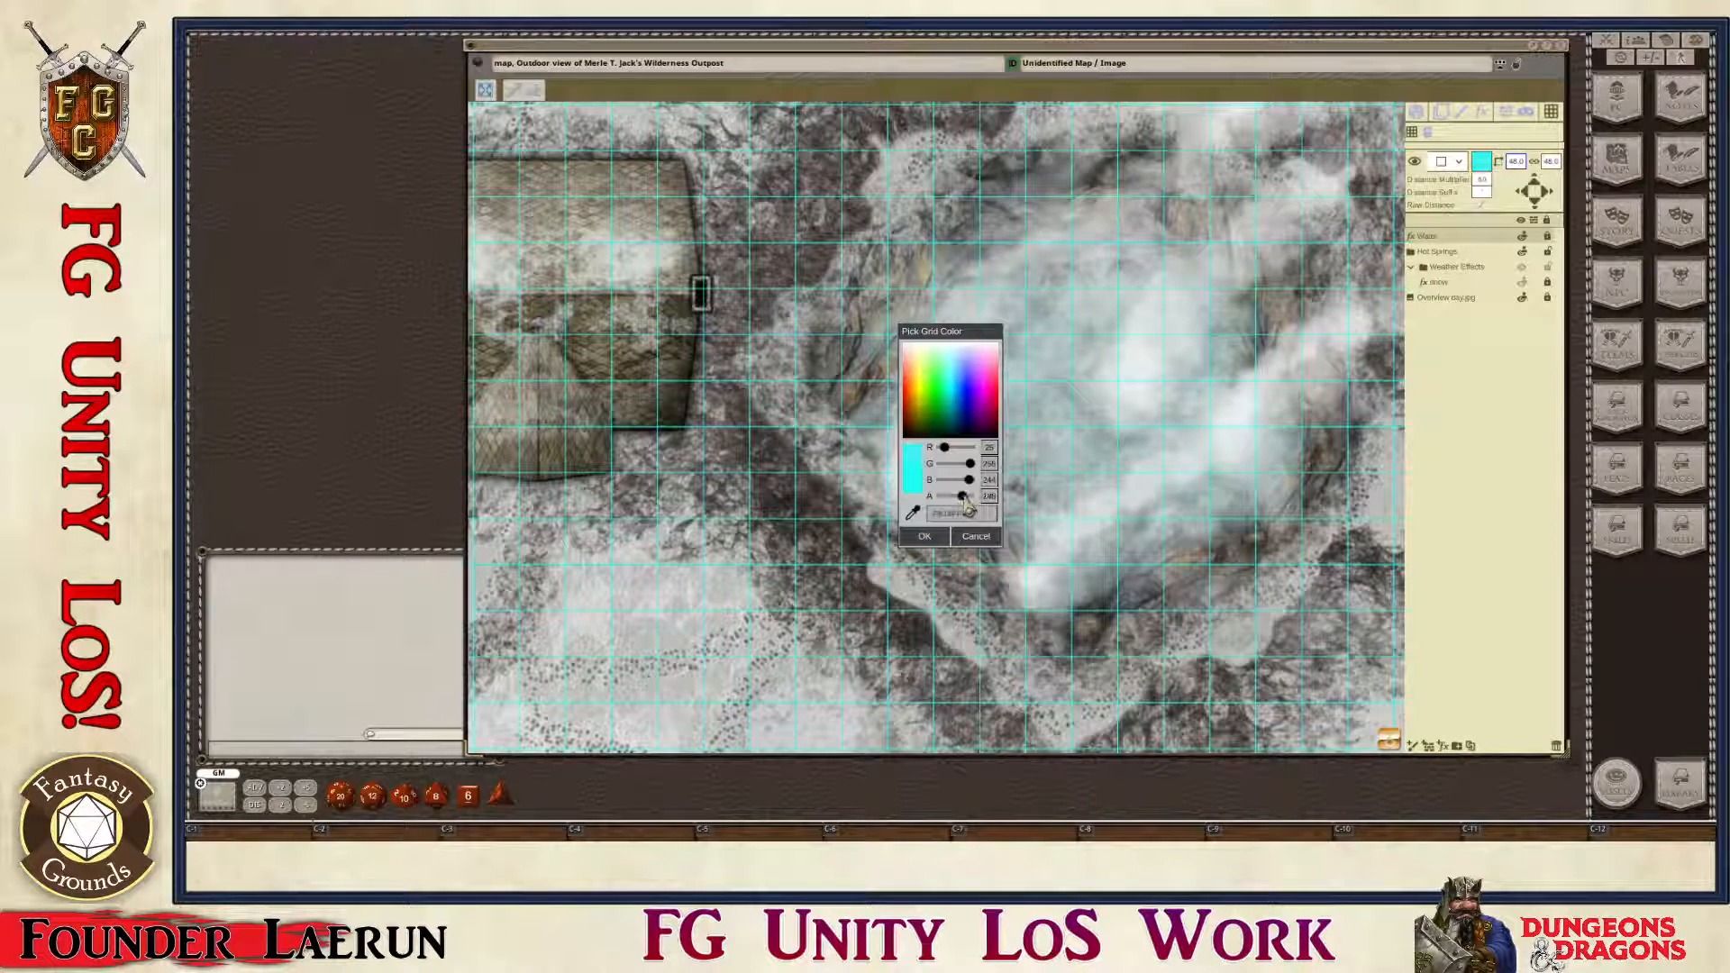
pyautogui.moveTo(960, 497); pyautogui.dragTo(957, 498)
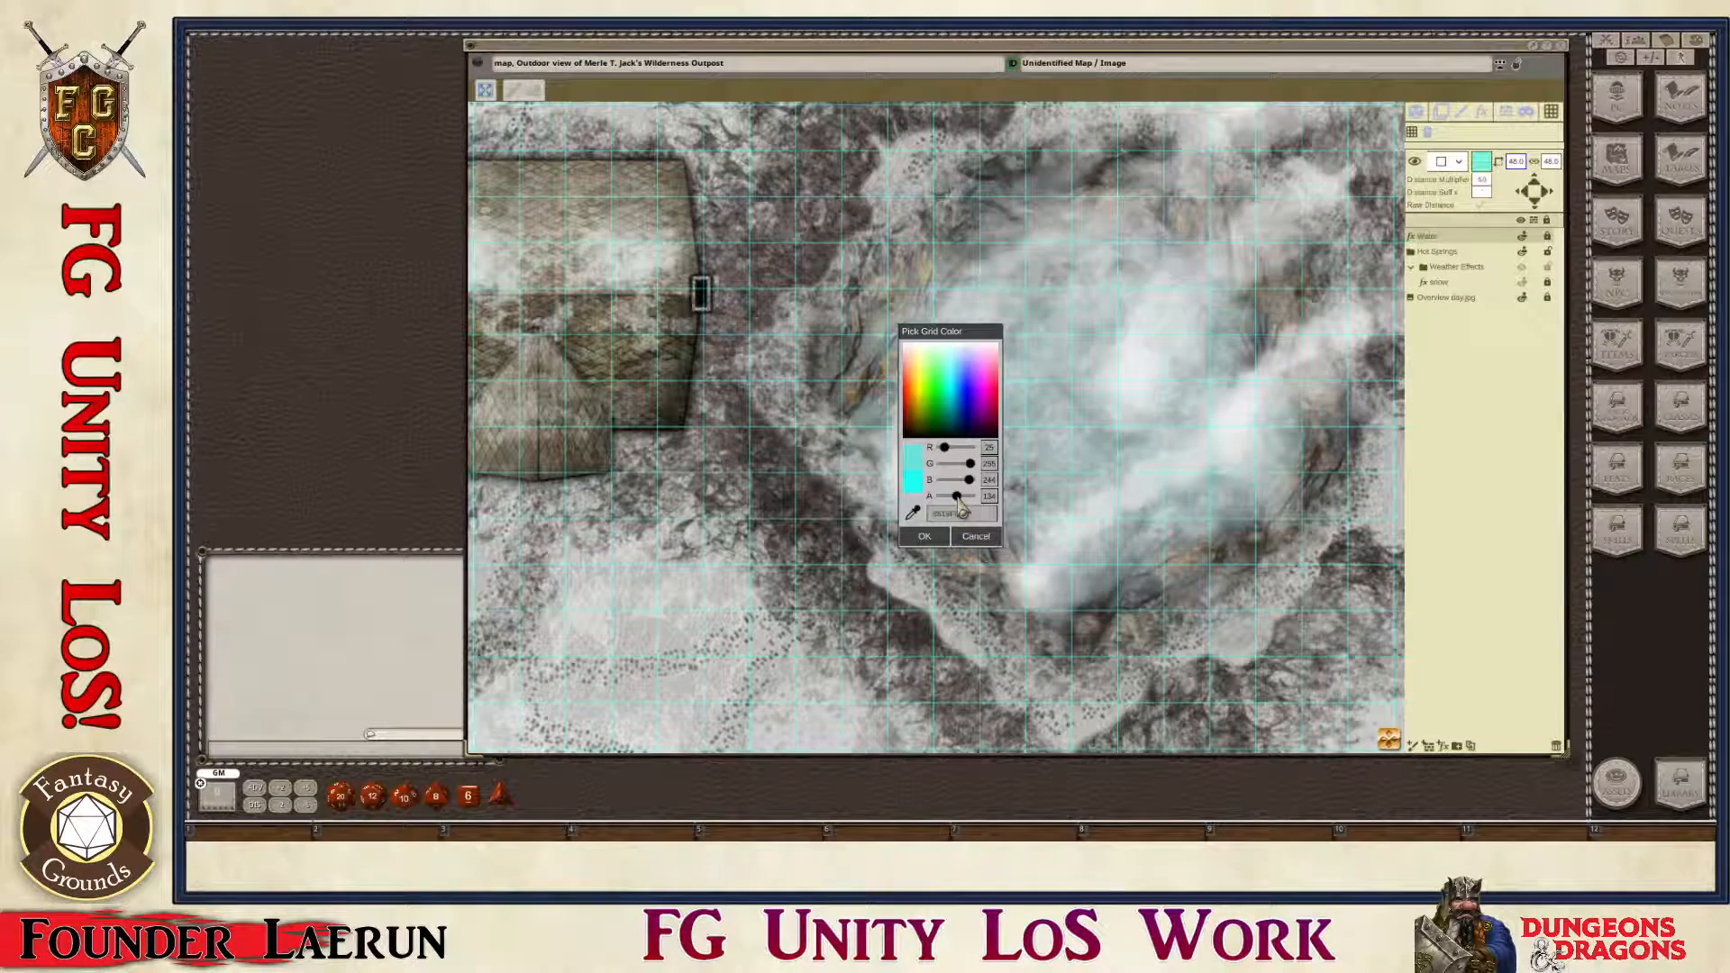
pyautogui.click(933, 537)
pyautogui.scroll(-4, 955, 540)
pyautogui.scroll(5, 957, 541)
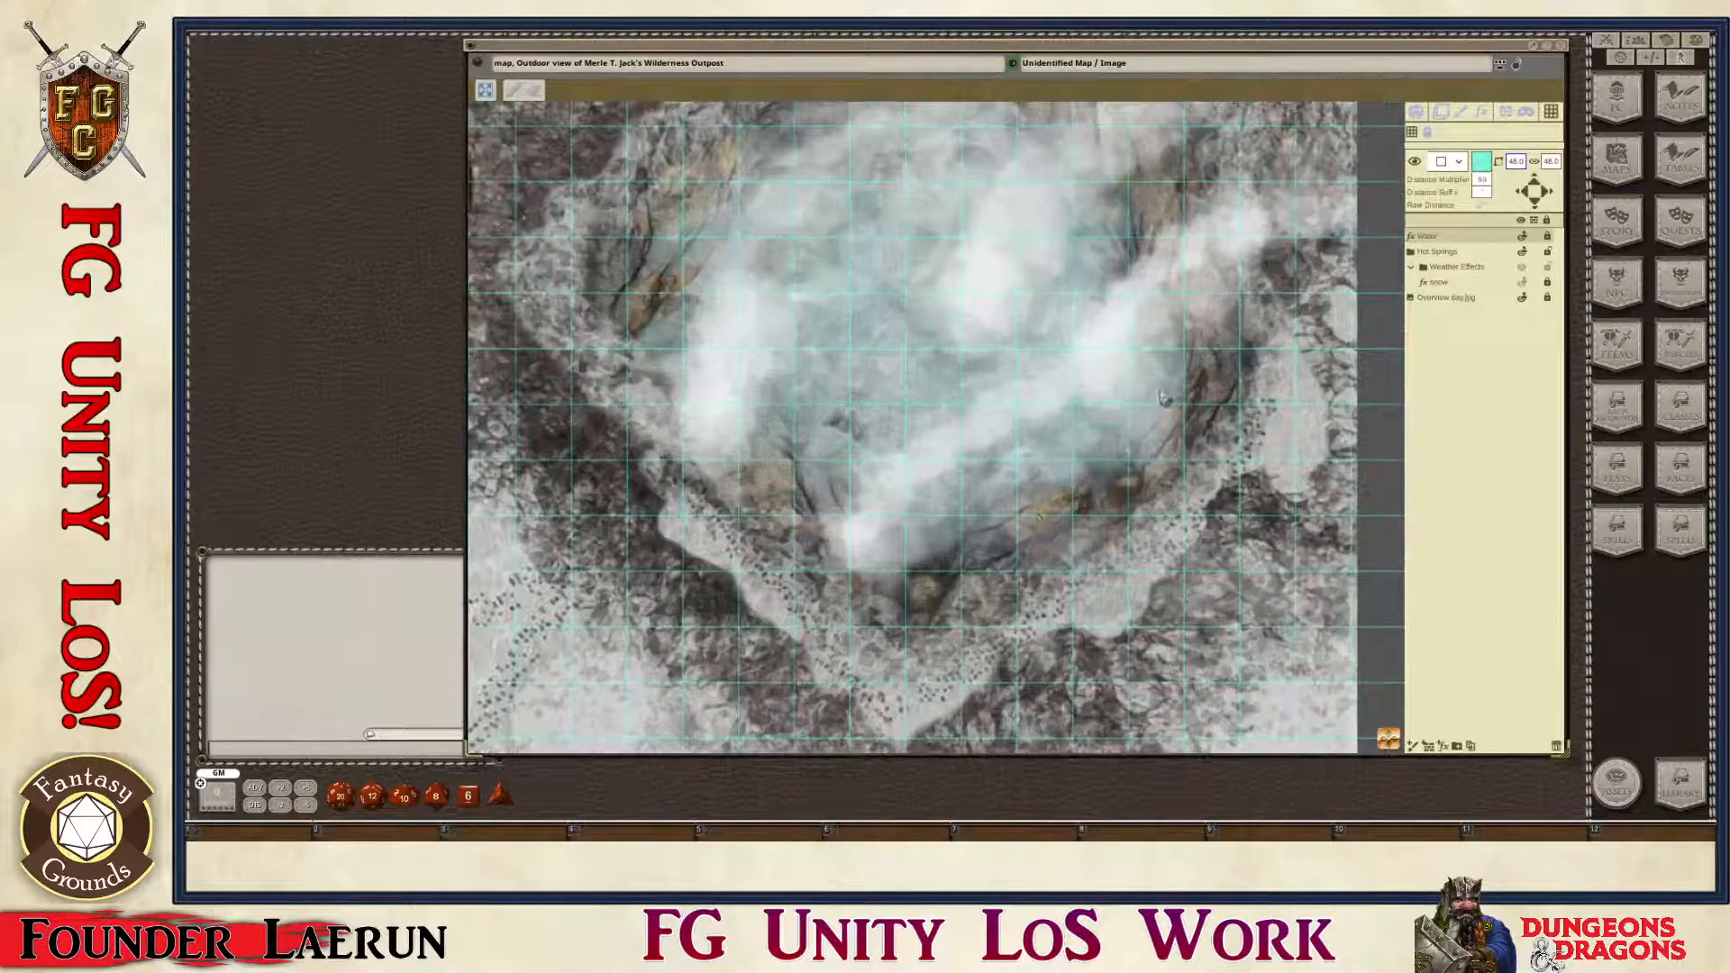
# Step: Lower the Droplet amount of the Water effect over the hot springs
pyautogui.click(1528, 114)
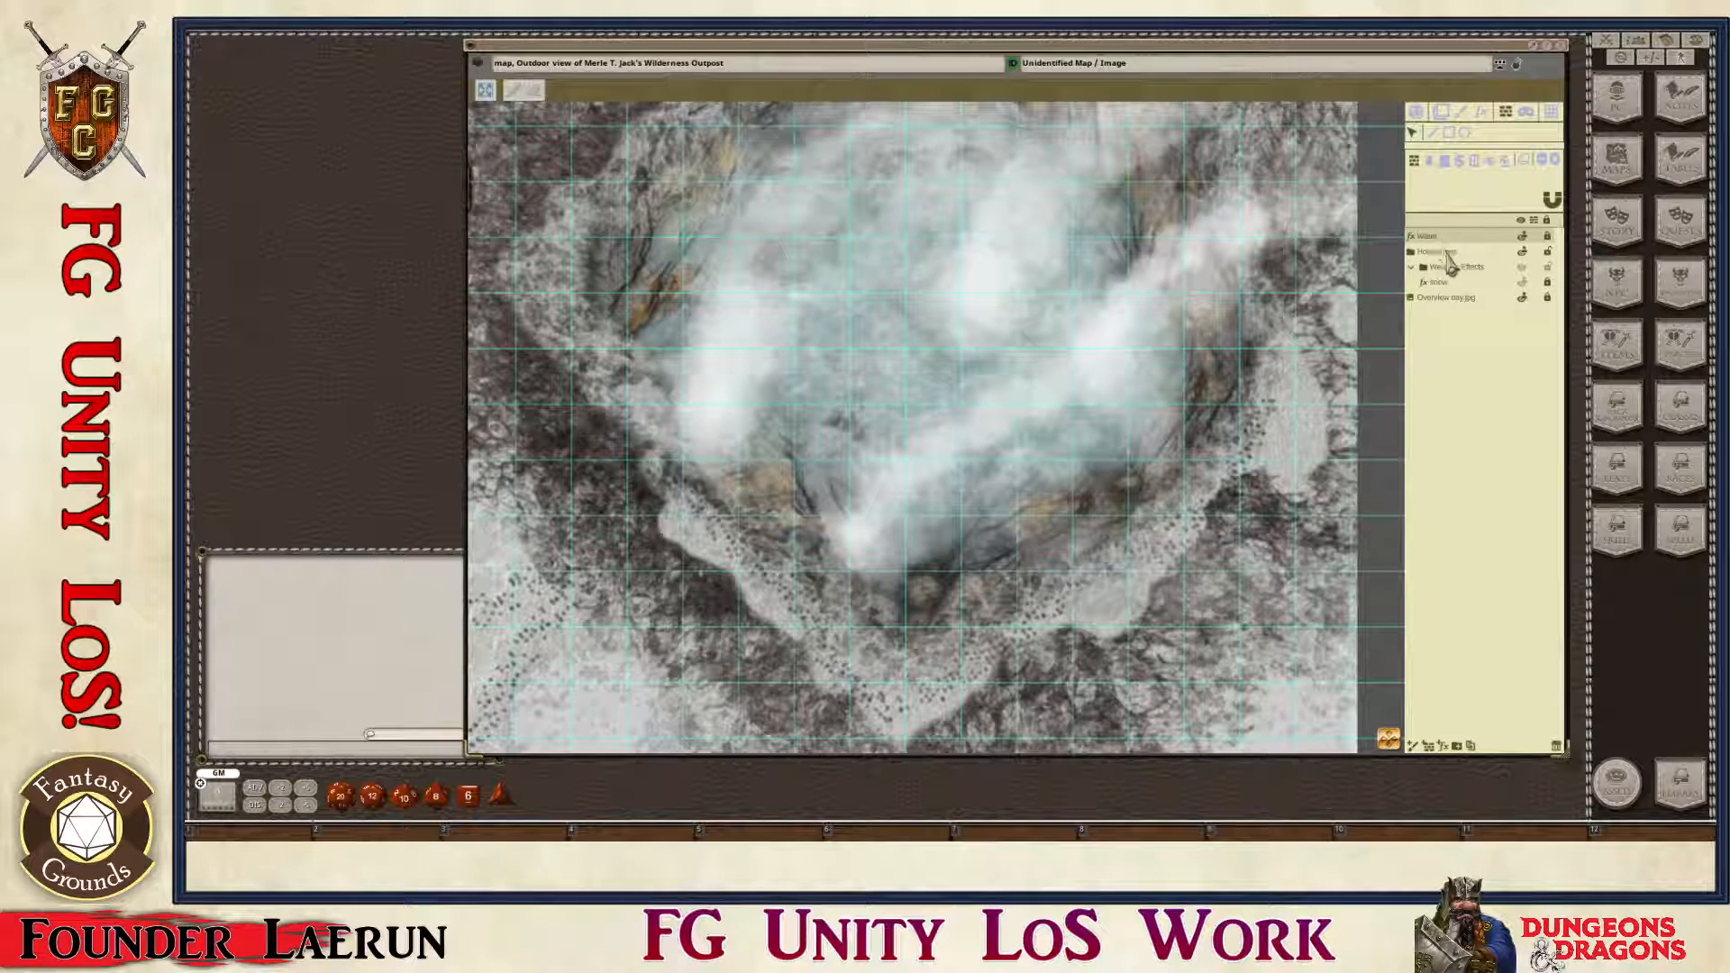
pyautogui.click(1487, 115)
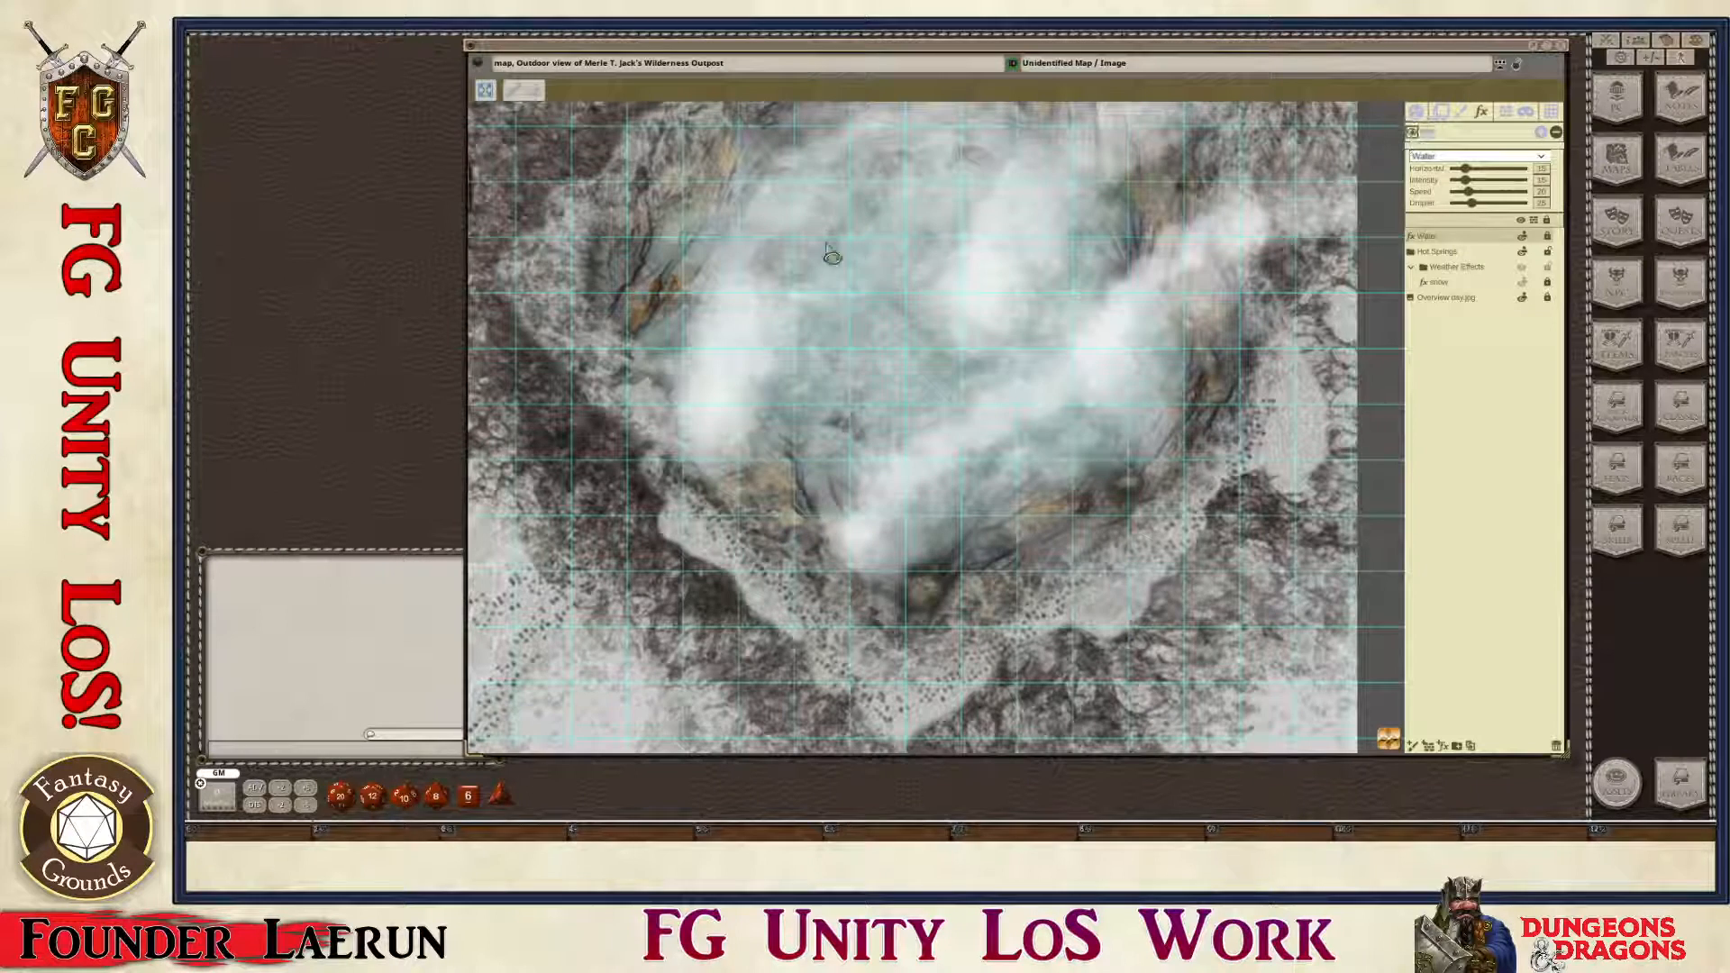
pyautogui.scroll(-2, 892, 260)
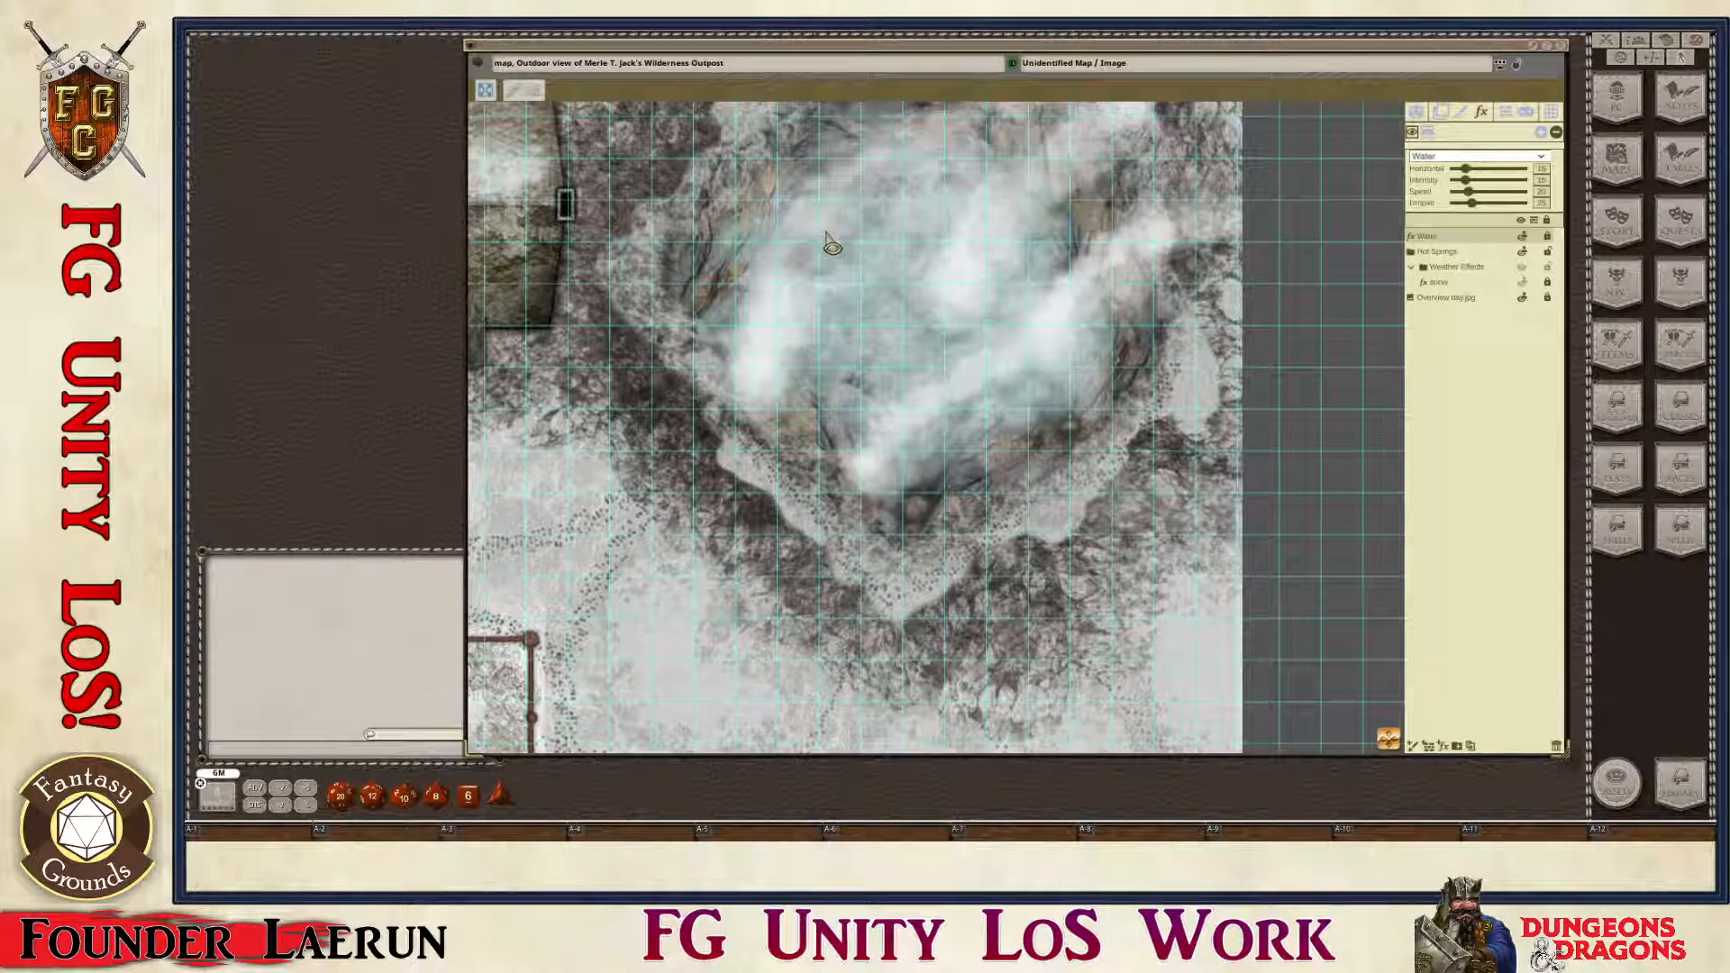
pyautogui.moveTo(811, 236)
pyautogui.mouseDown()
pyautogui.moveTo(795, 257)
pyautogui.moveTo(823, 305)
pyautogui.moveTo(793, 358)
pyautogui.moveTo(807, 376)
pyautogui.moveTo(920, 397)
pyautogui.moveTo(1034, 294)
pyautogui.moveTo(1027, 239)
pyautogui.moveTo(996, 204)
pyautogui.moveTo(942, 191)
pyautogui.moveTo(892, 191)
pyautogui.moveTo(816, 255)
pyautogui.mouseUp()
pyautogui.scroll(-2, 962, 360)
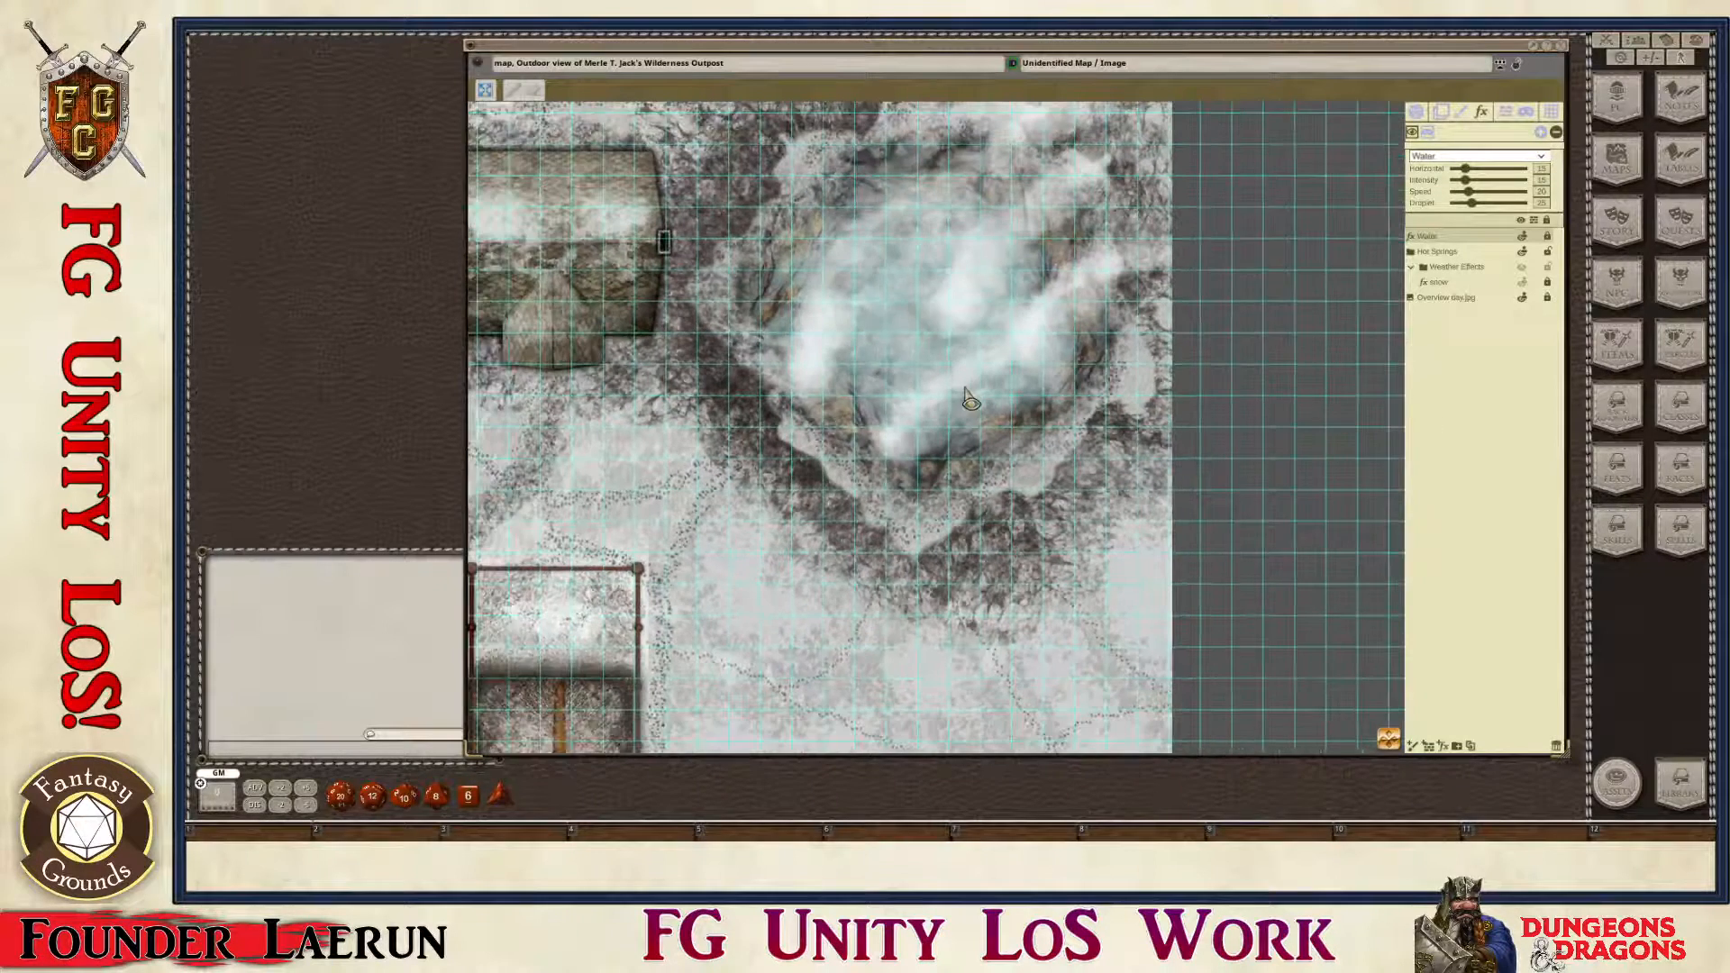
pyautogui.scroll(1, 969, 395)
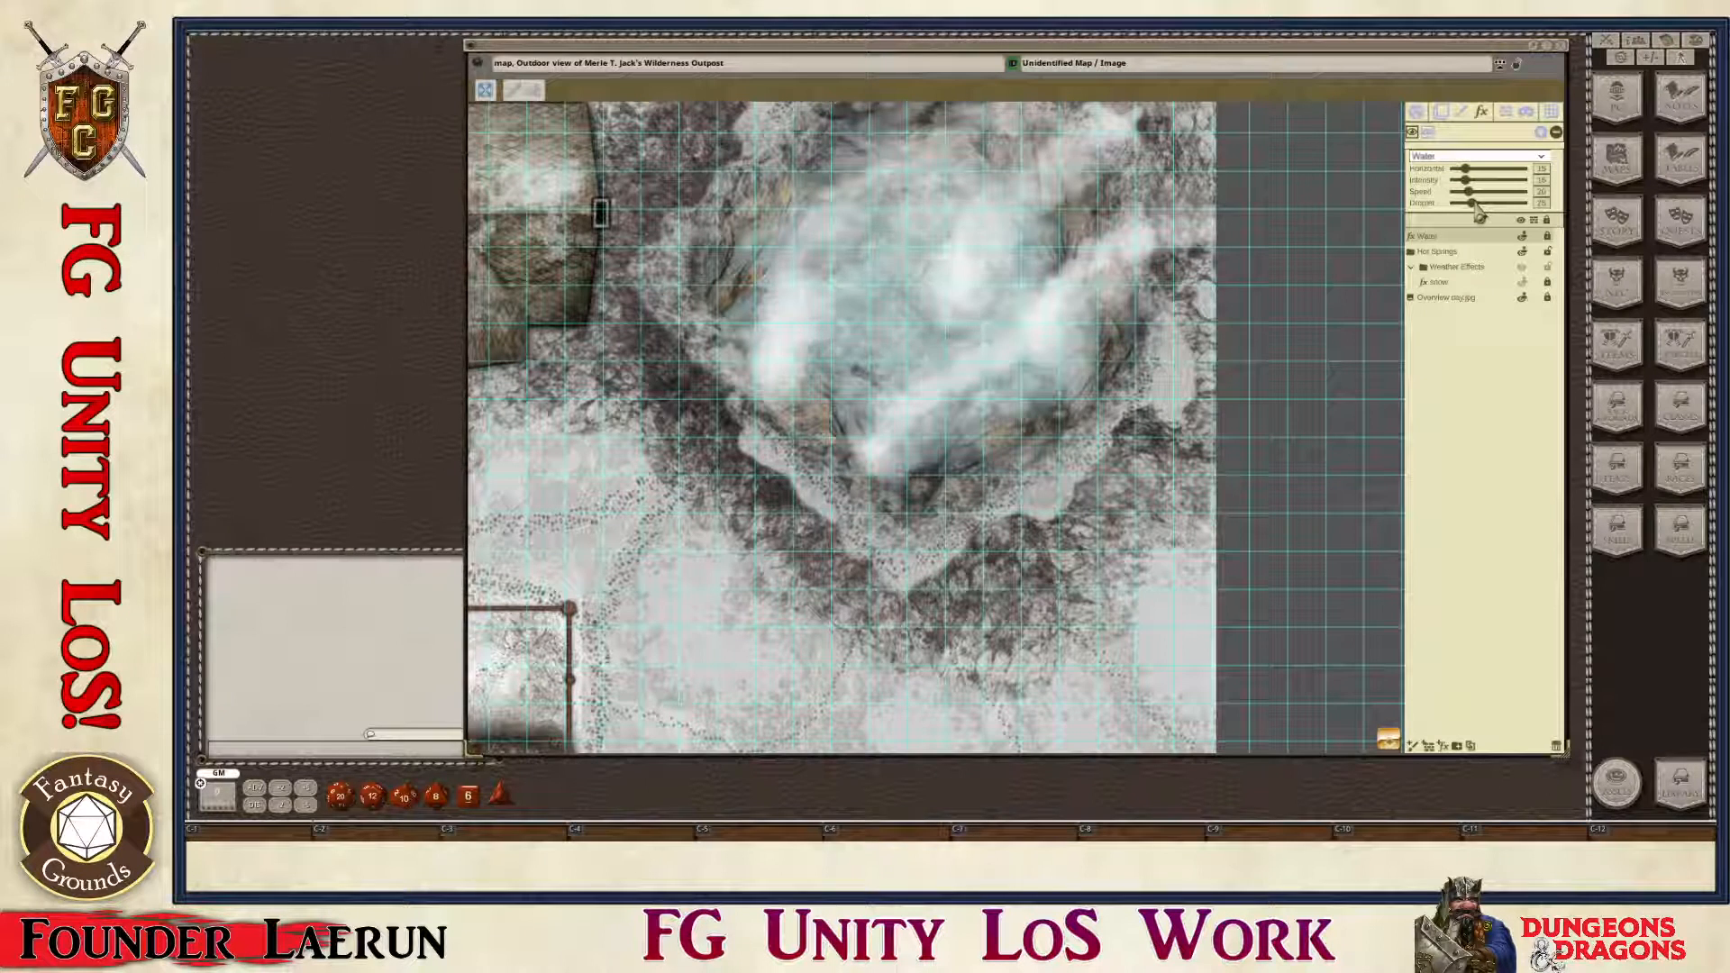
pyautogui.moveTo(1478, 216); pyautogui.dragTo(1462, 214)
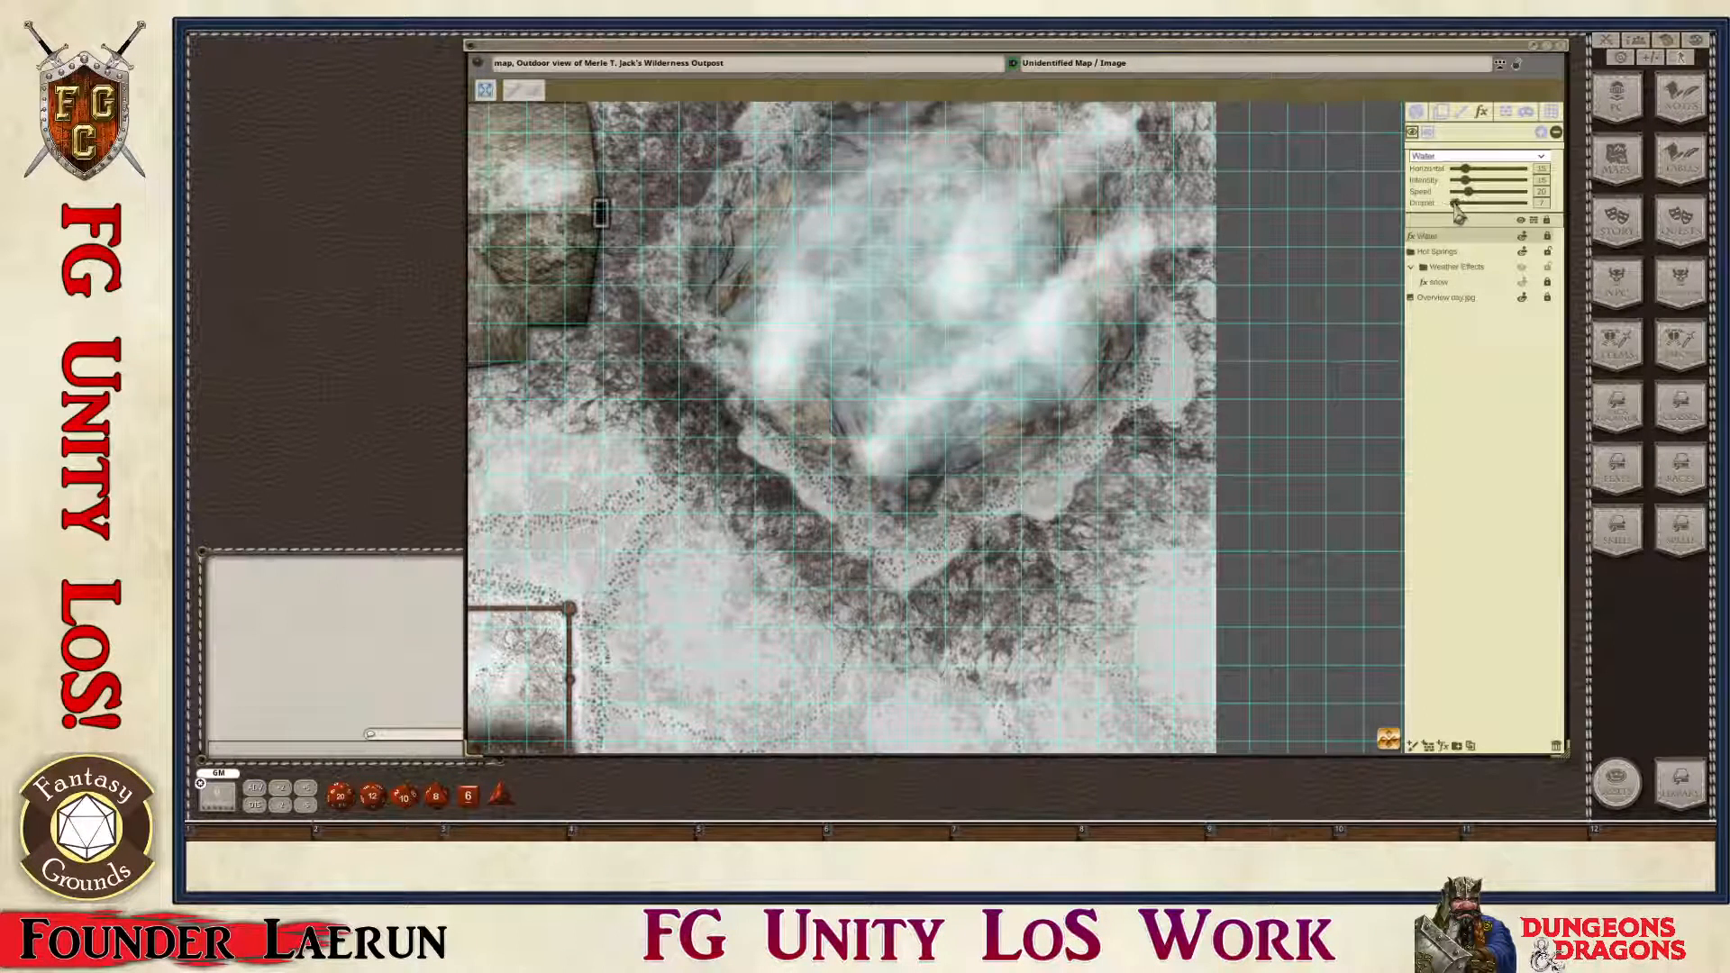
pyautogui.press('ctrl')
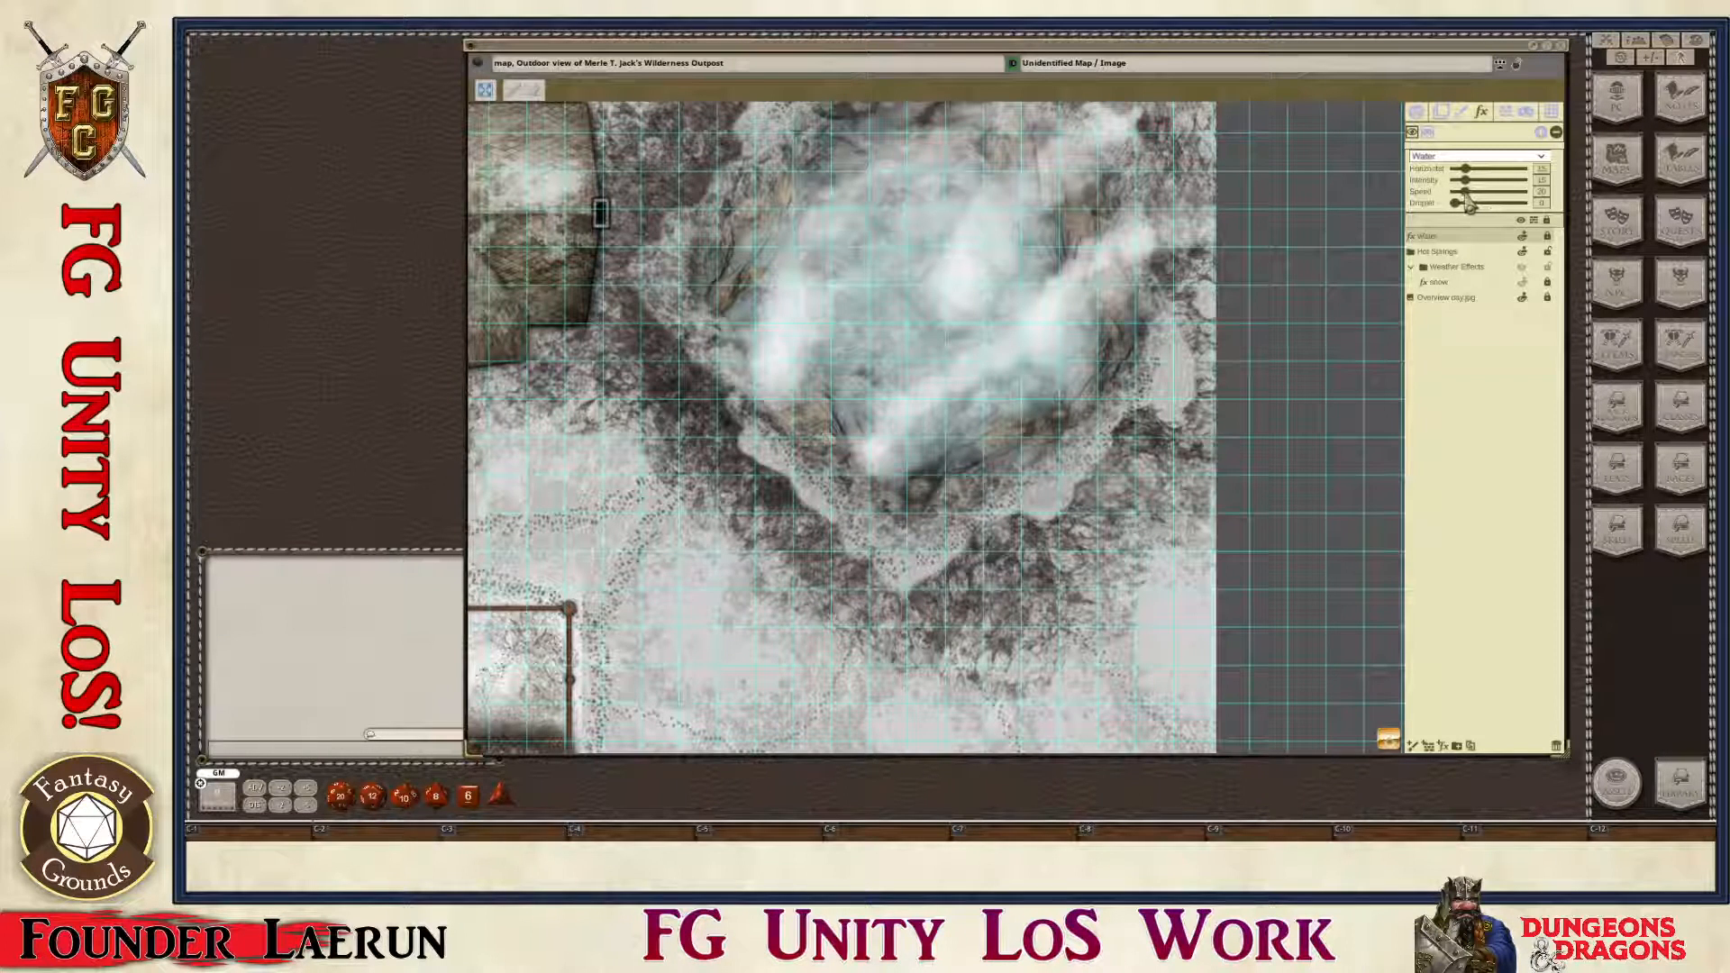
# Step: Reduce the Speed and Intensity of the Water effect
pyautogui.moveTo(1474, 190); pyautogui.dragTo(1464, 191)
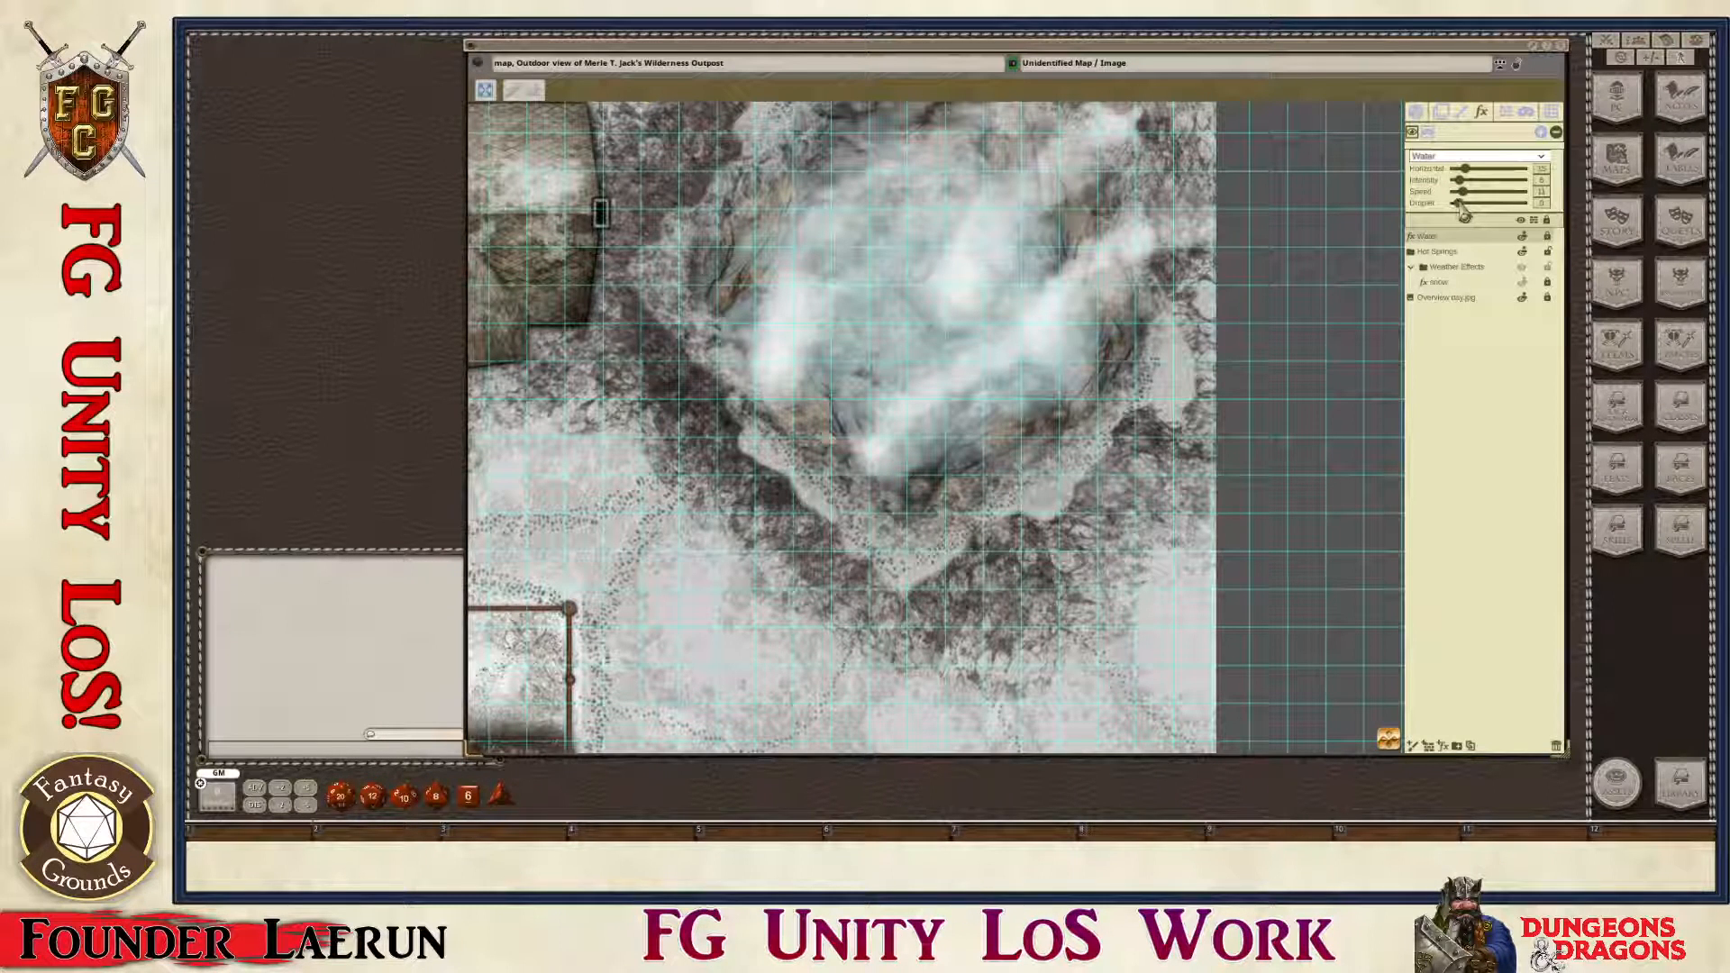
pyautogui.press('ctrl')
pyautogui.scroll(3, 935, 379)
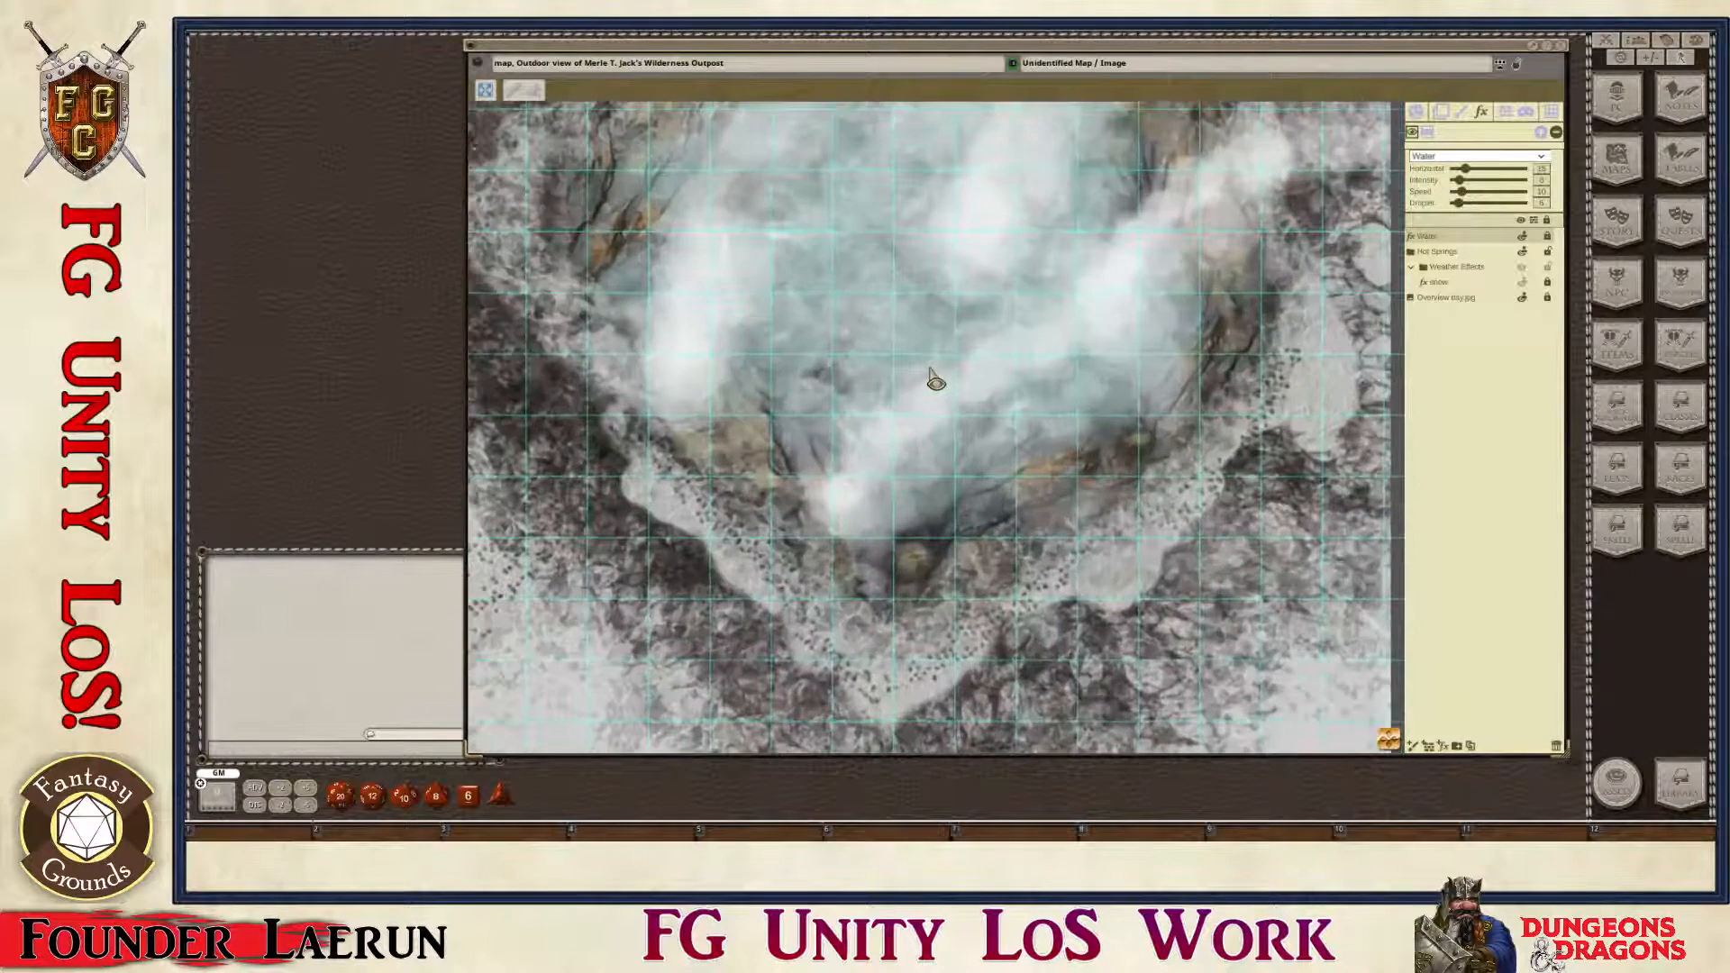
pyautogui.press('ctrl')
pyautogui.scroll(-5, 890, 376)
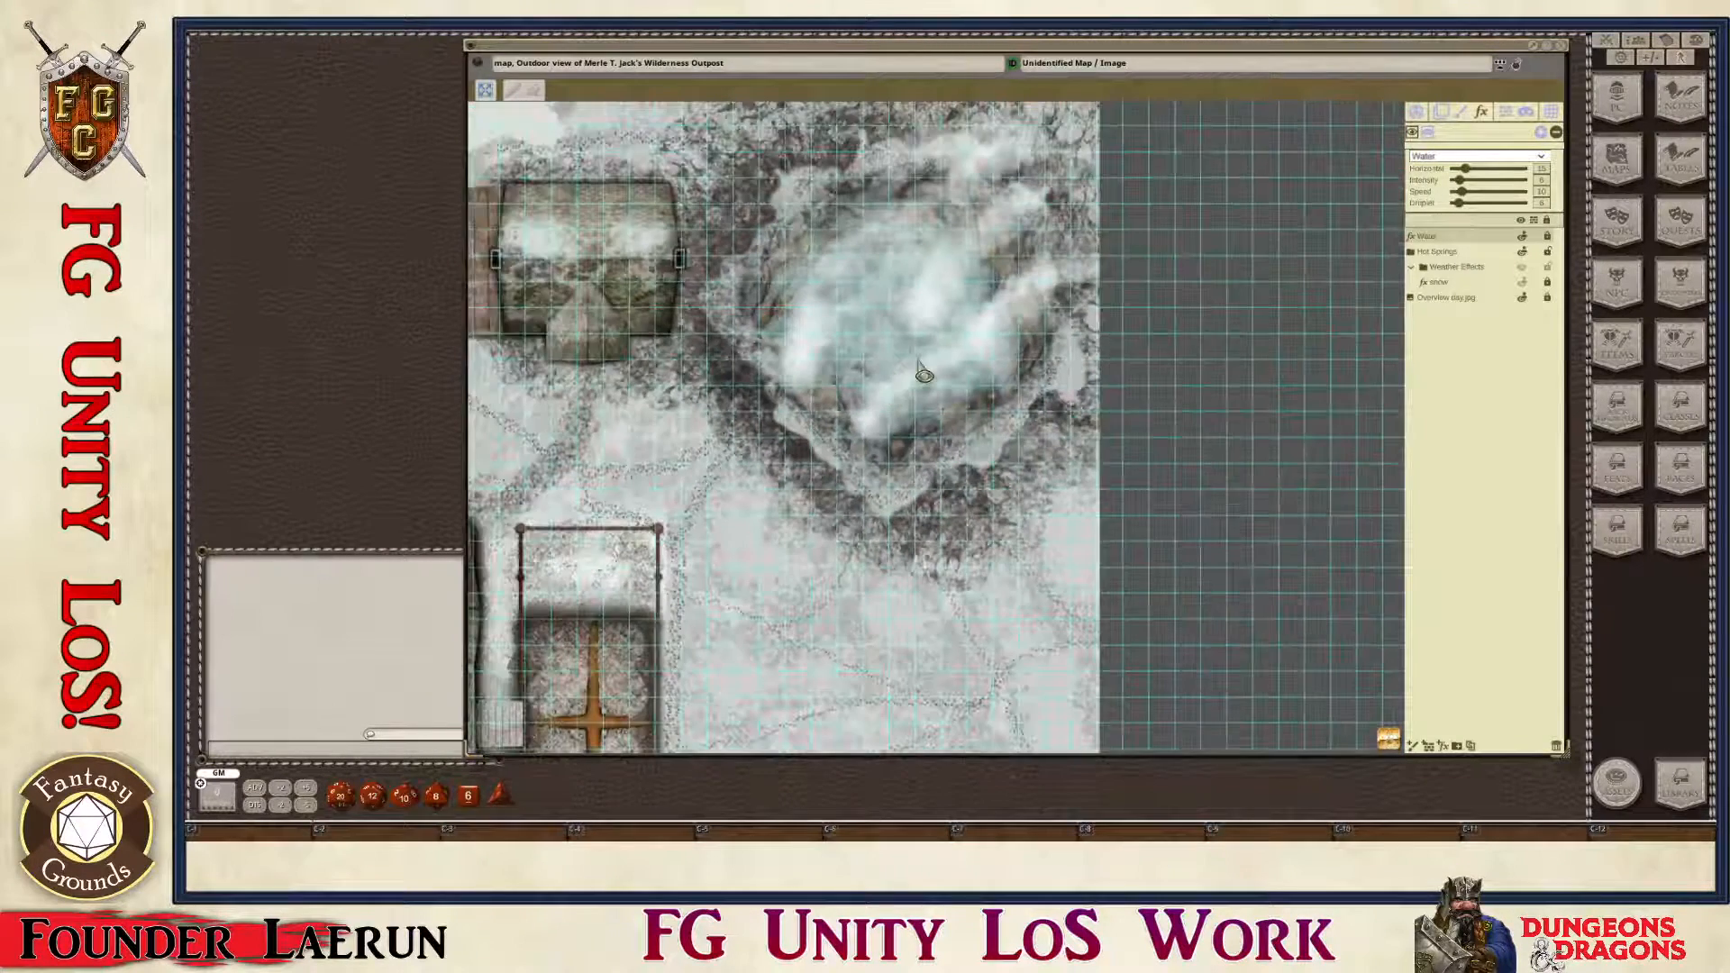
pyautogui.scroll(4, 933, 356)
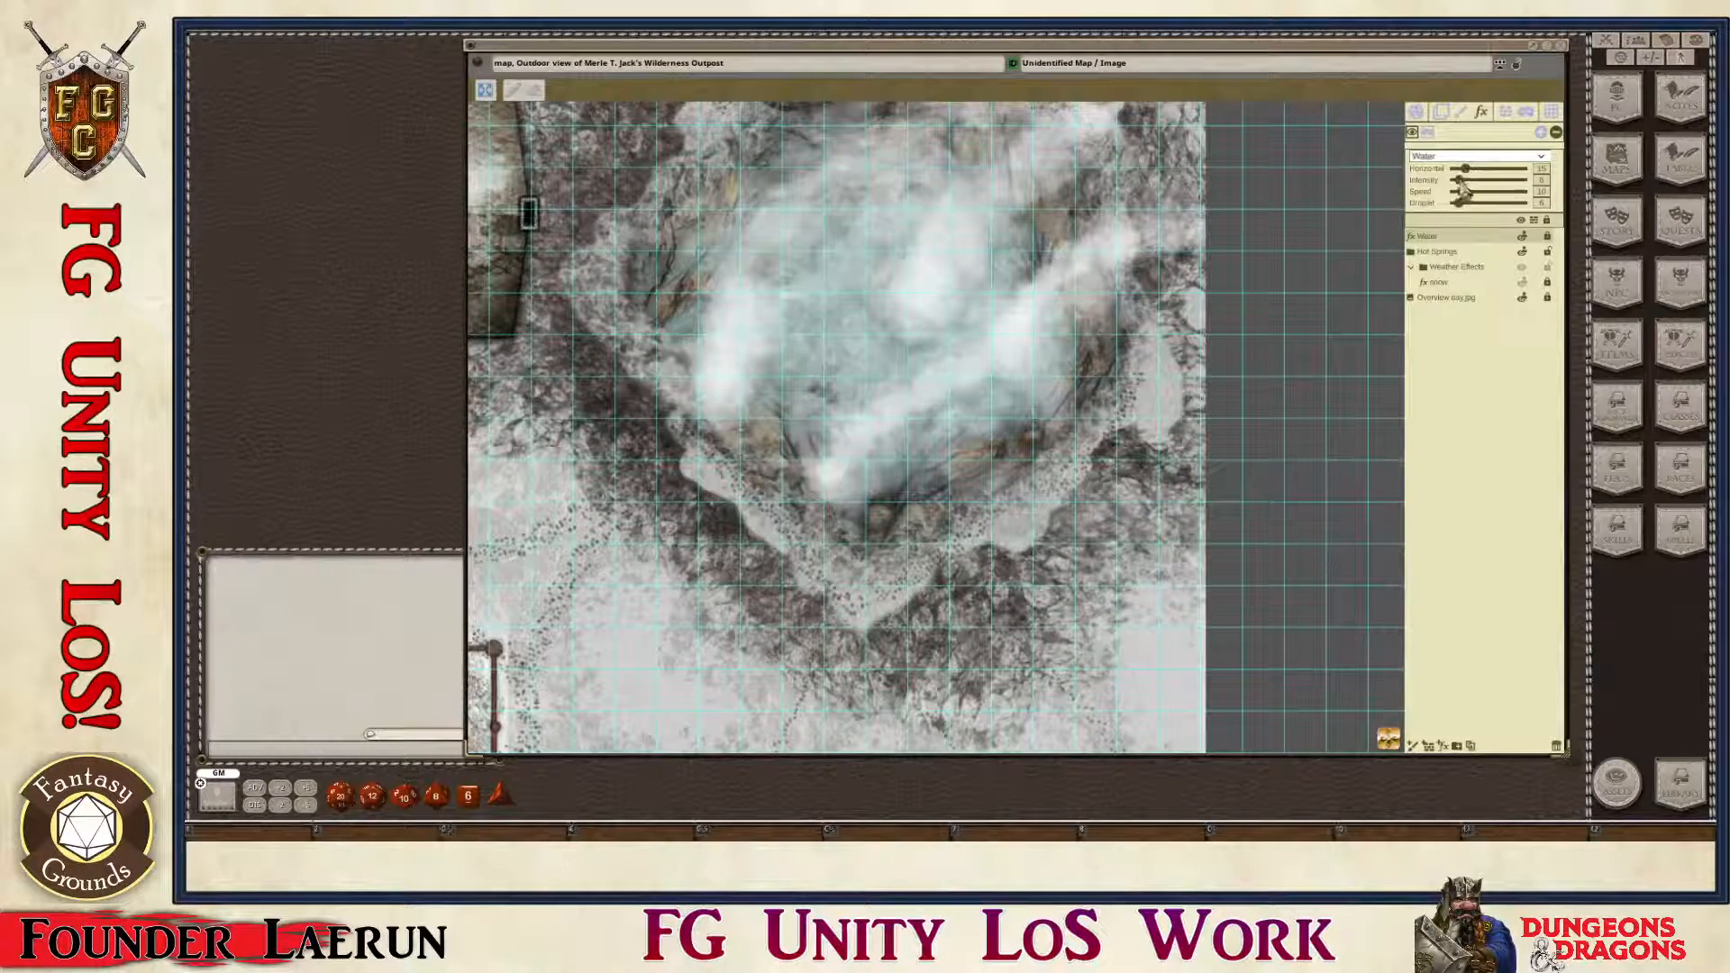
pyautogui.moveTo(1464, 181); pyautogui.dragTo(1459, 181)
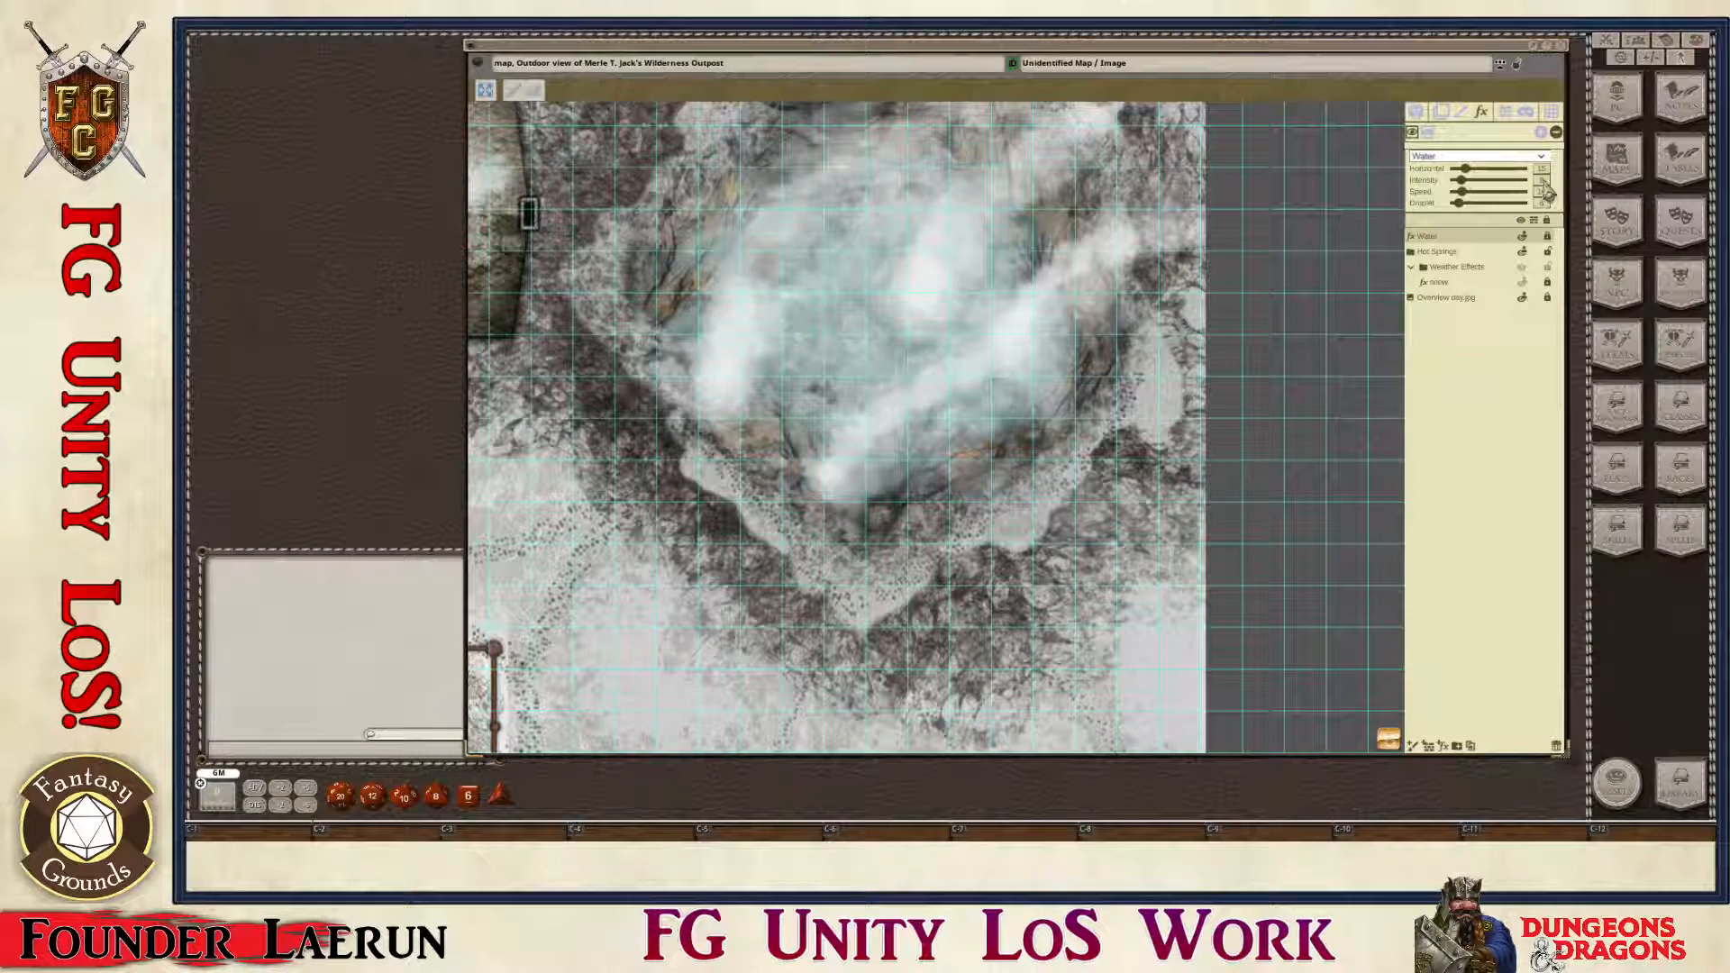
# Step: Move the Water effect layer into the Hot Springs folder
pyautogui.scroll(-2, 892, 266)
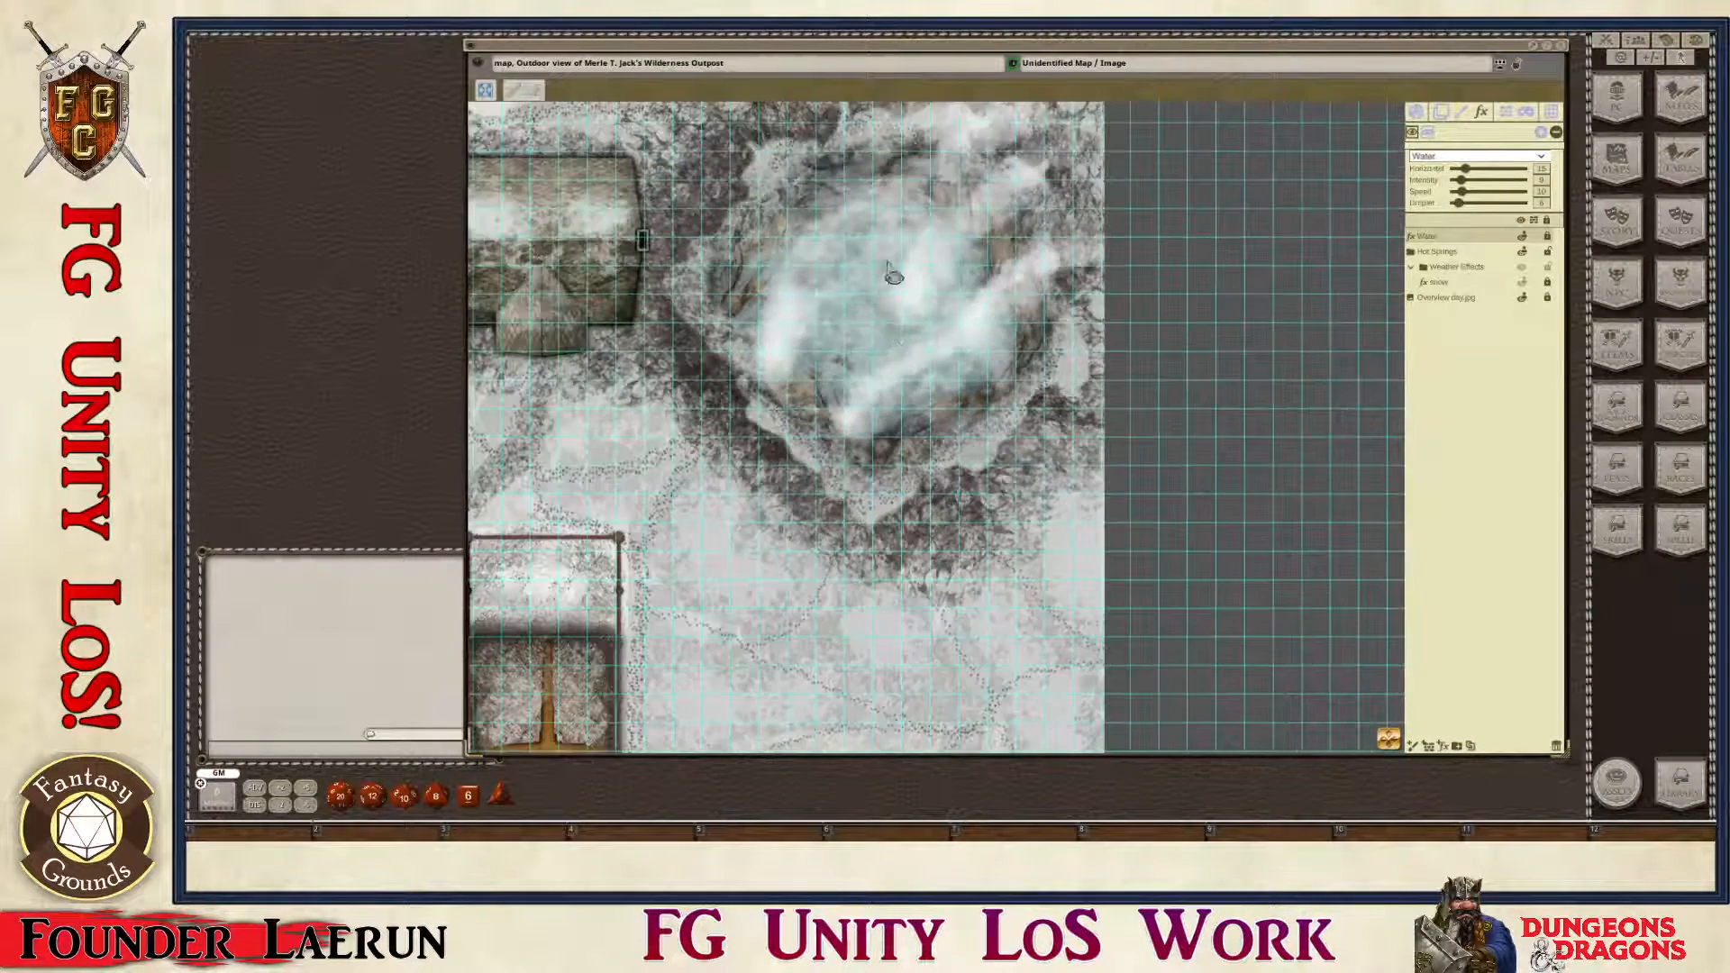
pyautogui.scroll(3, 867, 296)
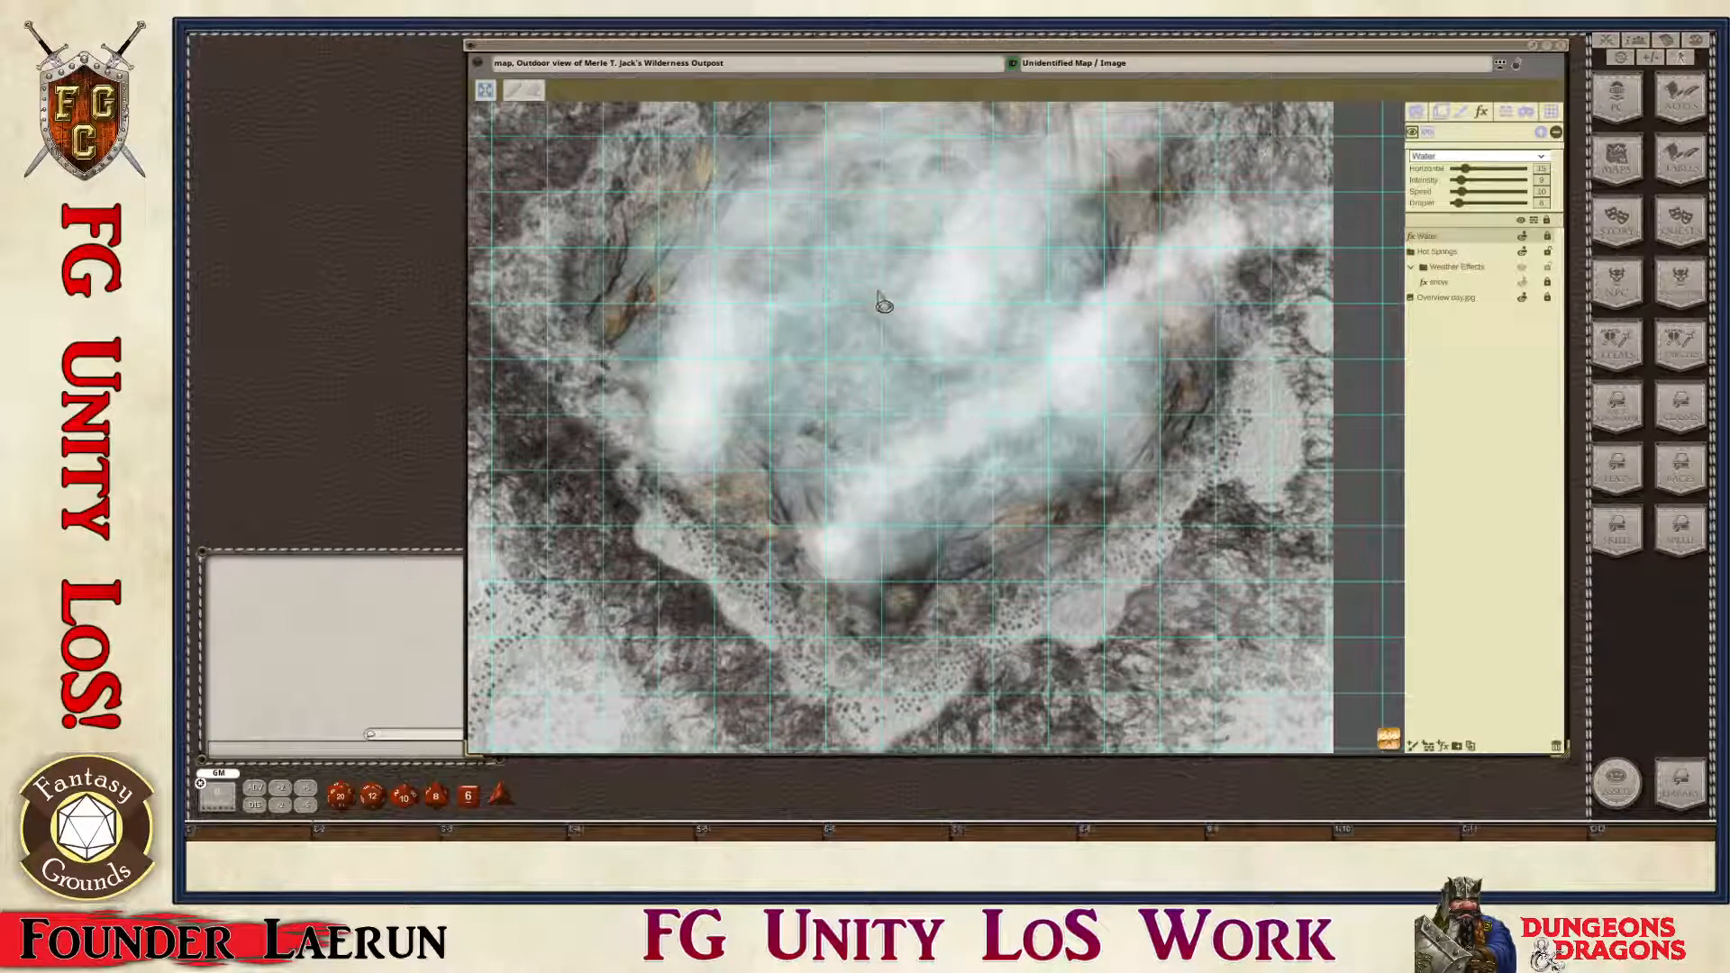
pyautogui.scroll(-5, 928, 337)
pyautogui.scroll(-1, 921, 362)
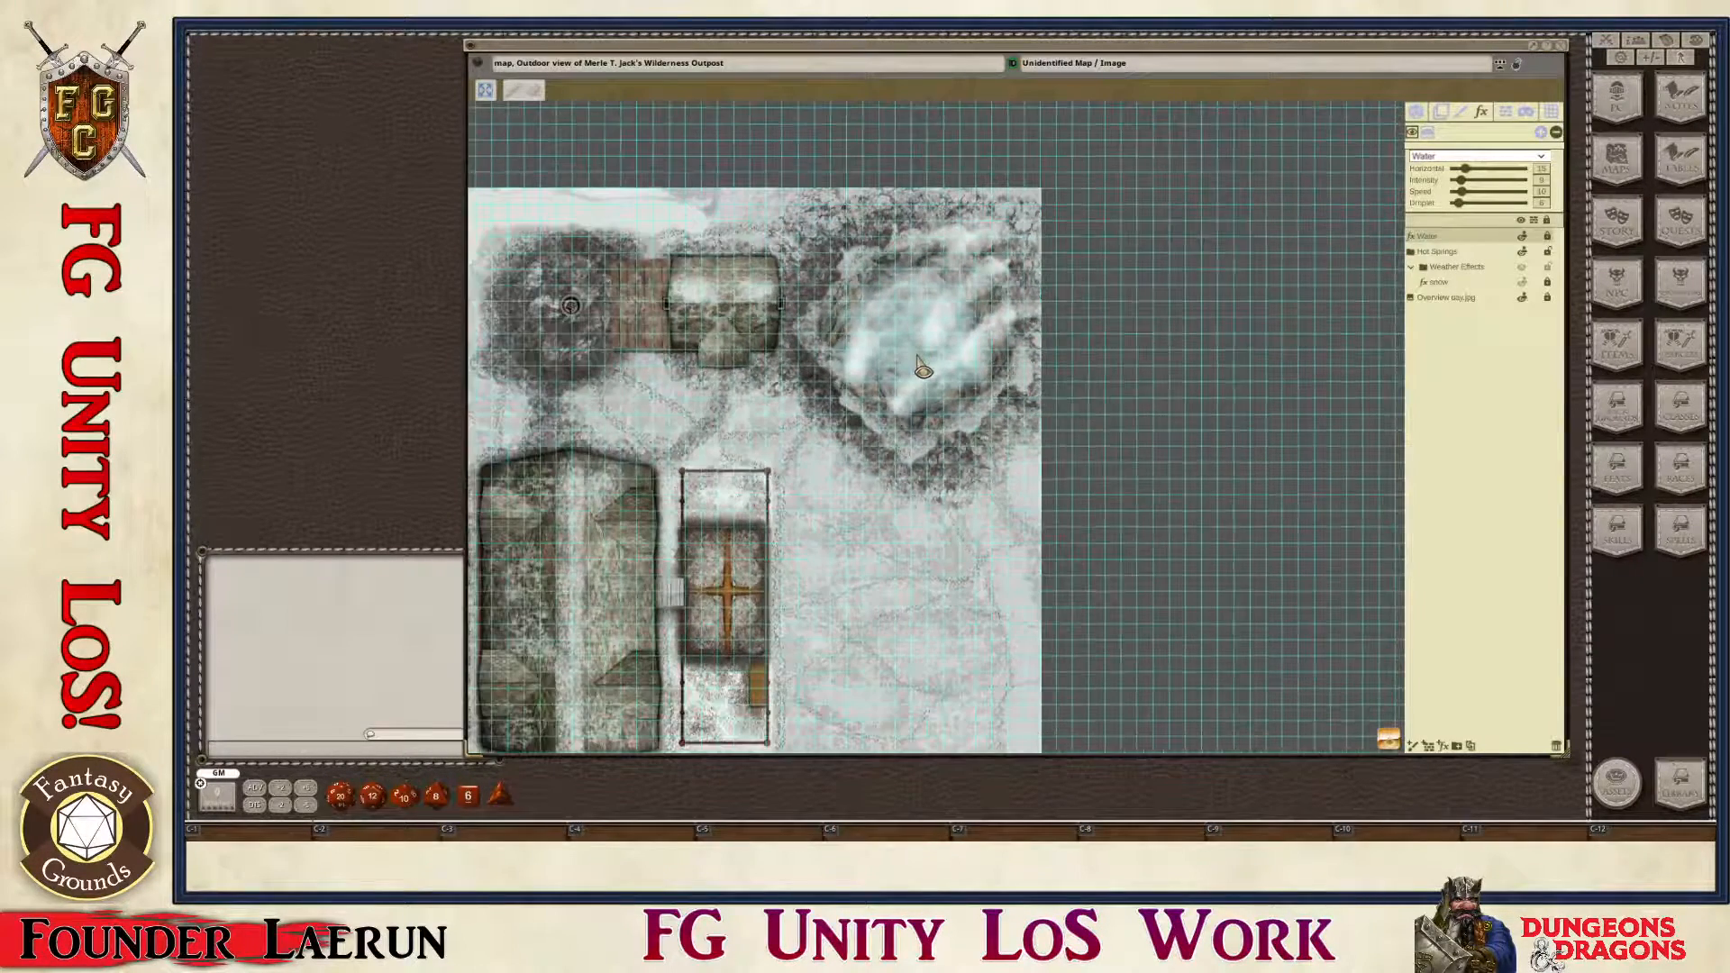
pyautogui.scroll(8, 809, 359)
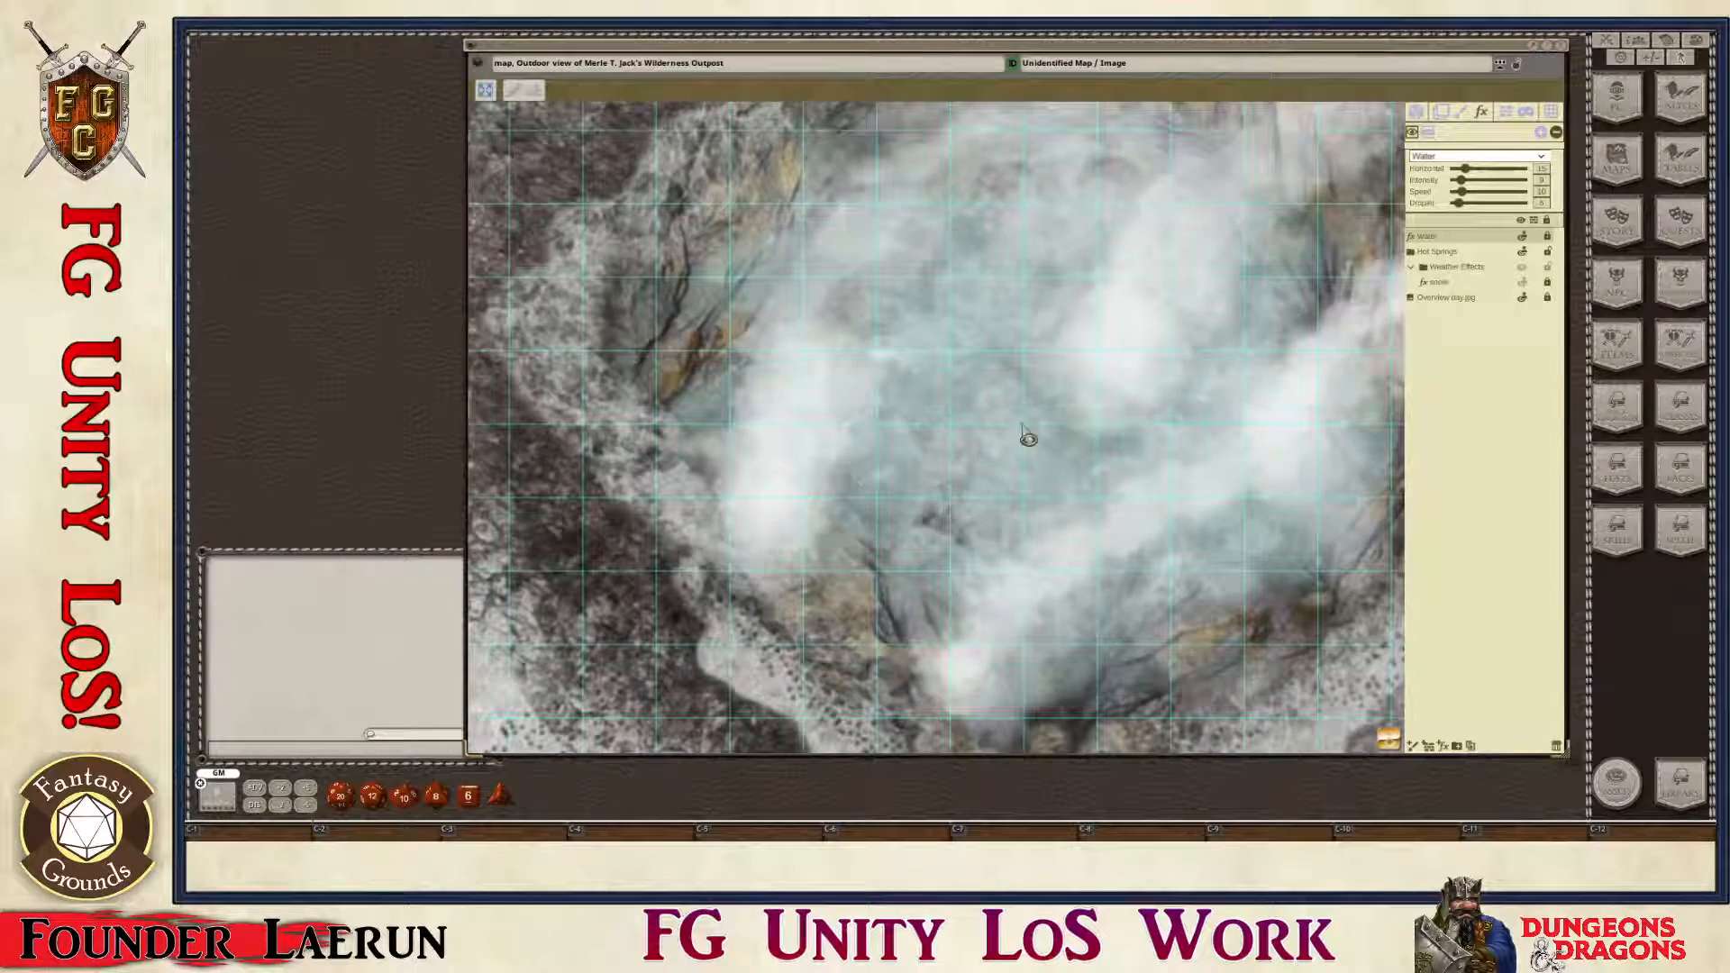
pyautogui.scroll(-3, 1010, 398)
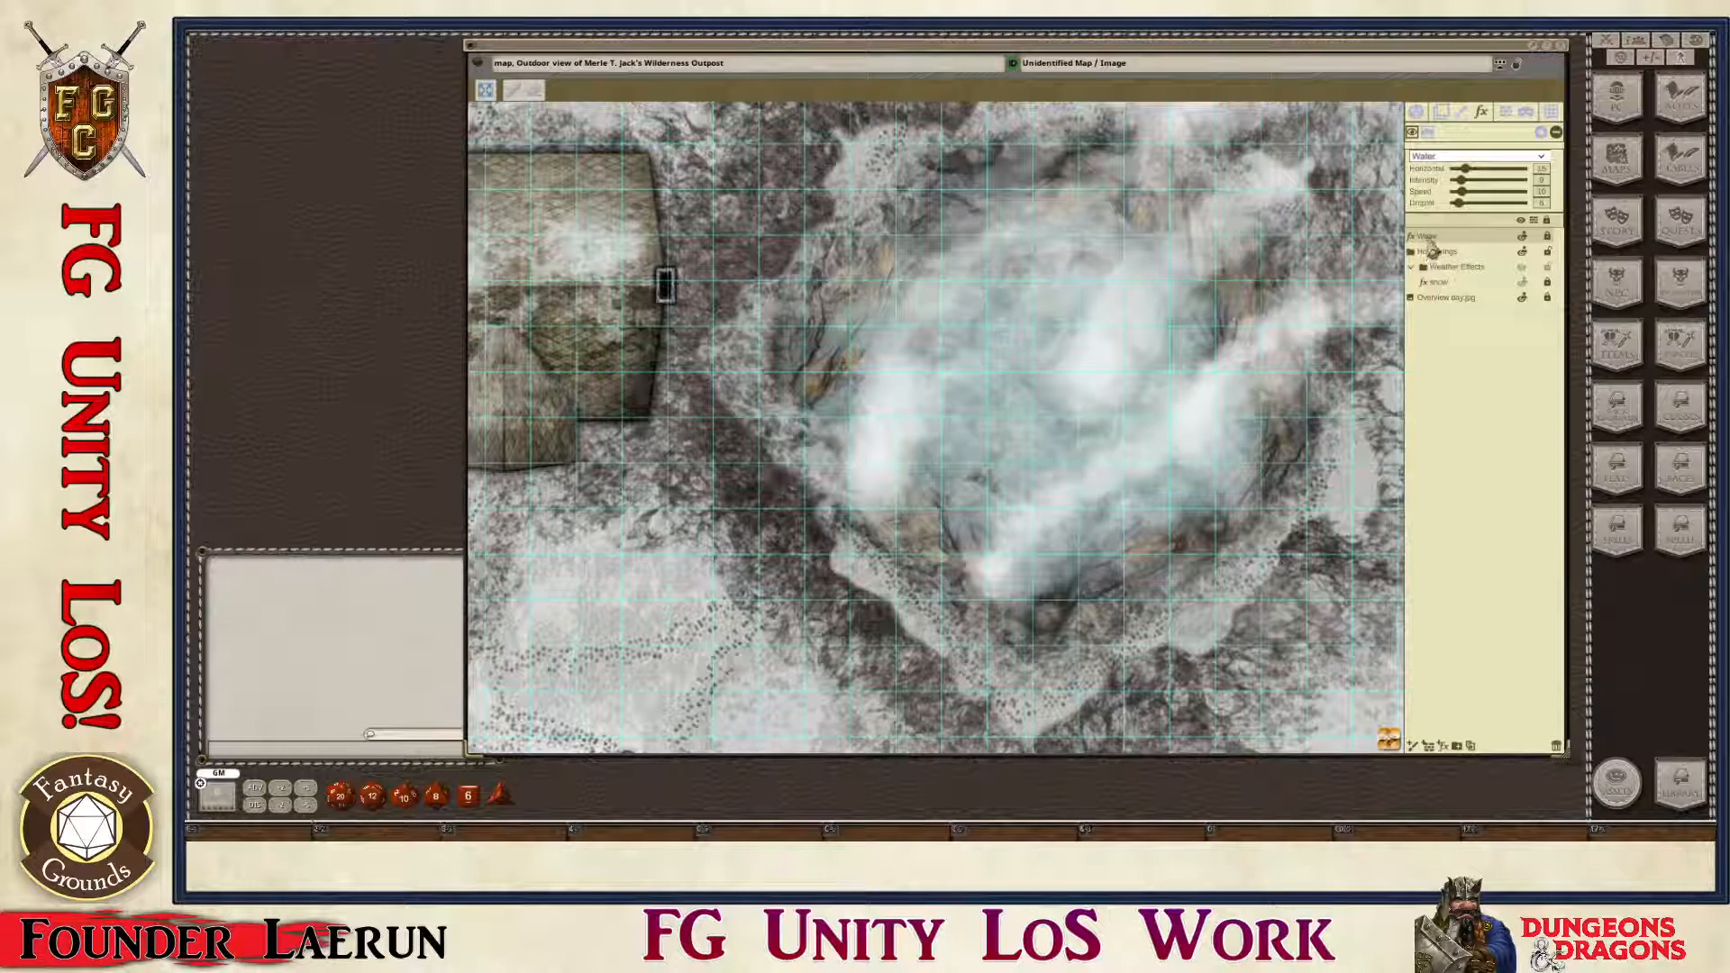
pyautogui.moveTo(1428, 240); pyautogui.dragTo(1432, 239)
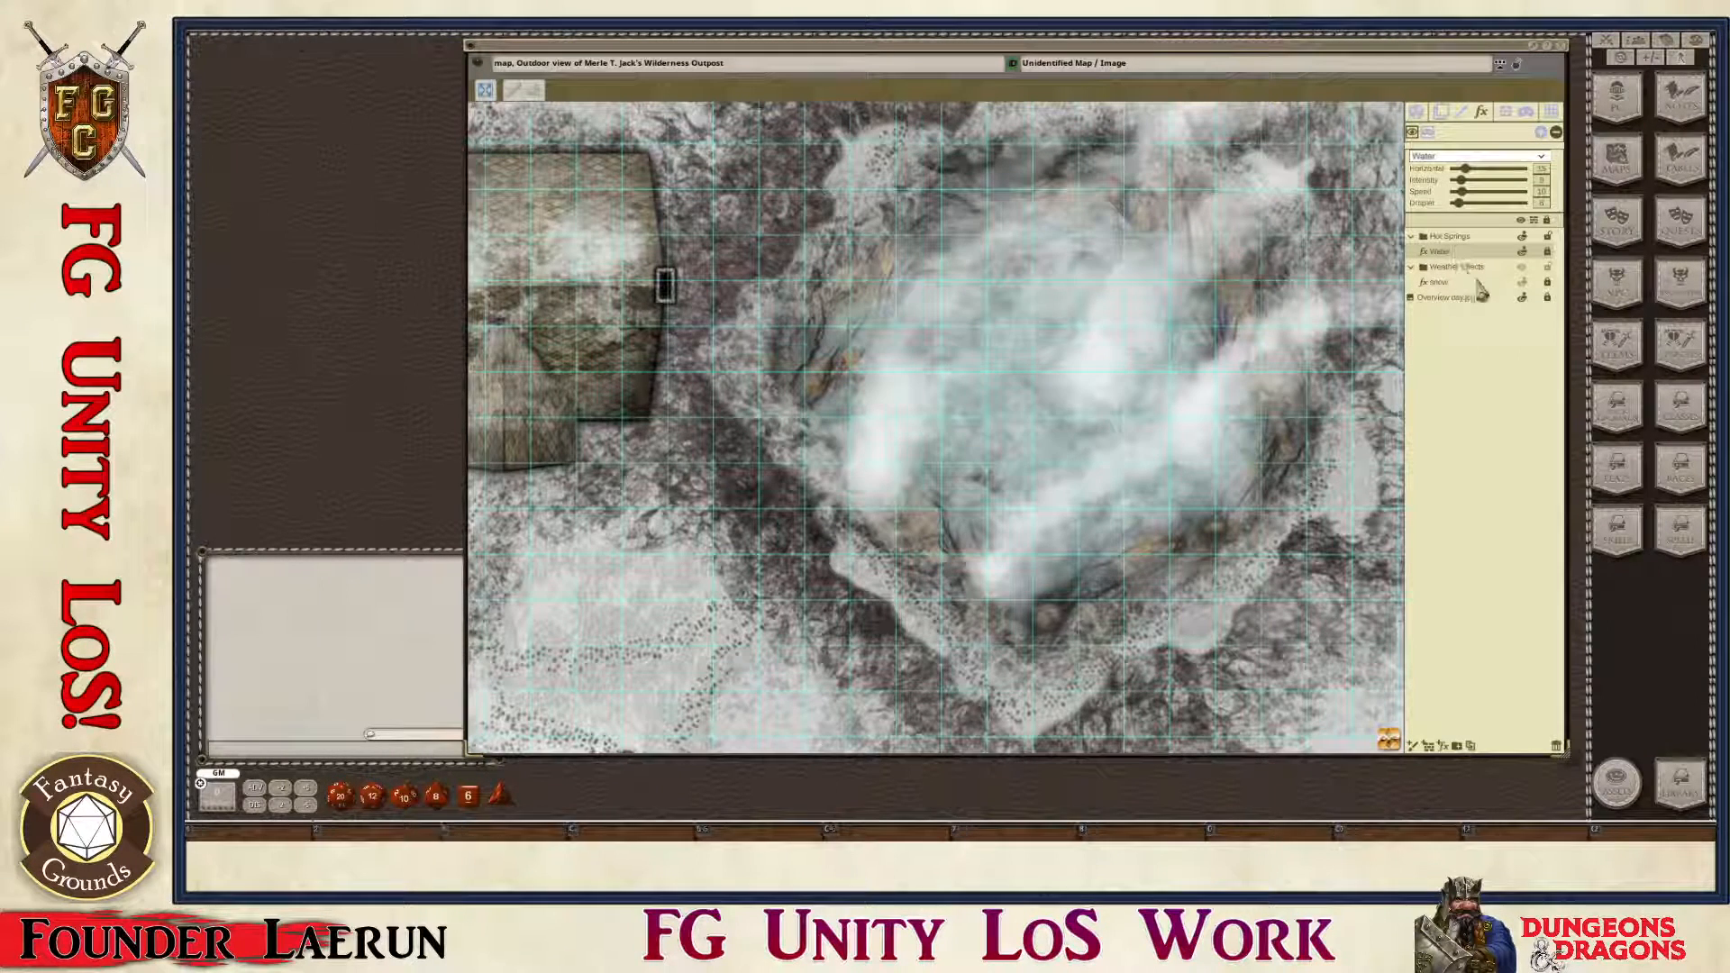
# Step: Add a masked effect layer named Ocean above the Hot Springs folder, with its effect type set to Ocean
pyautogui.click(1443, 746)
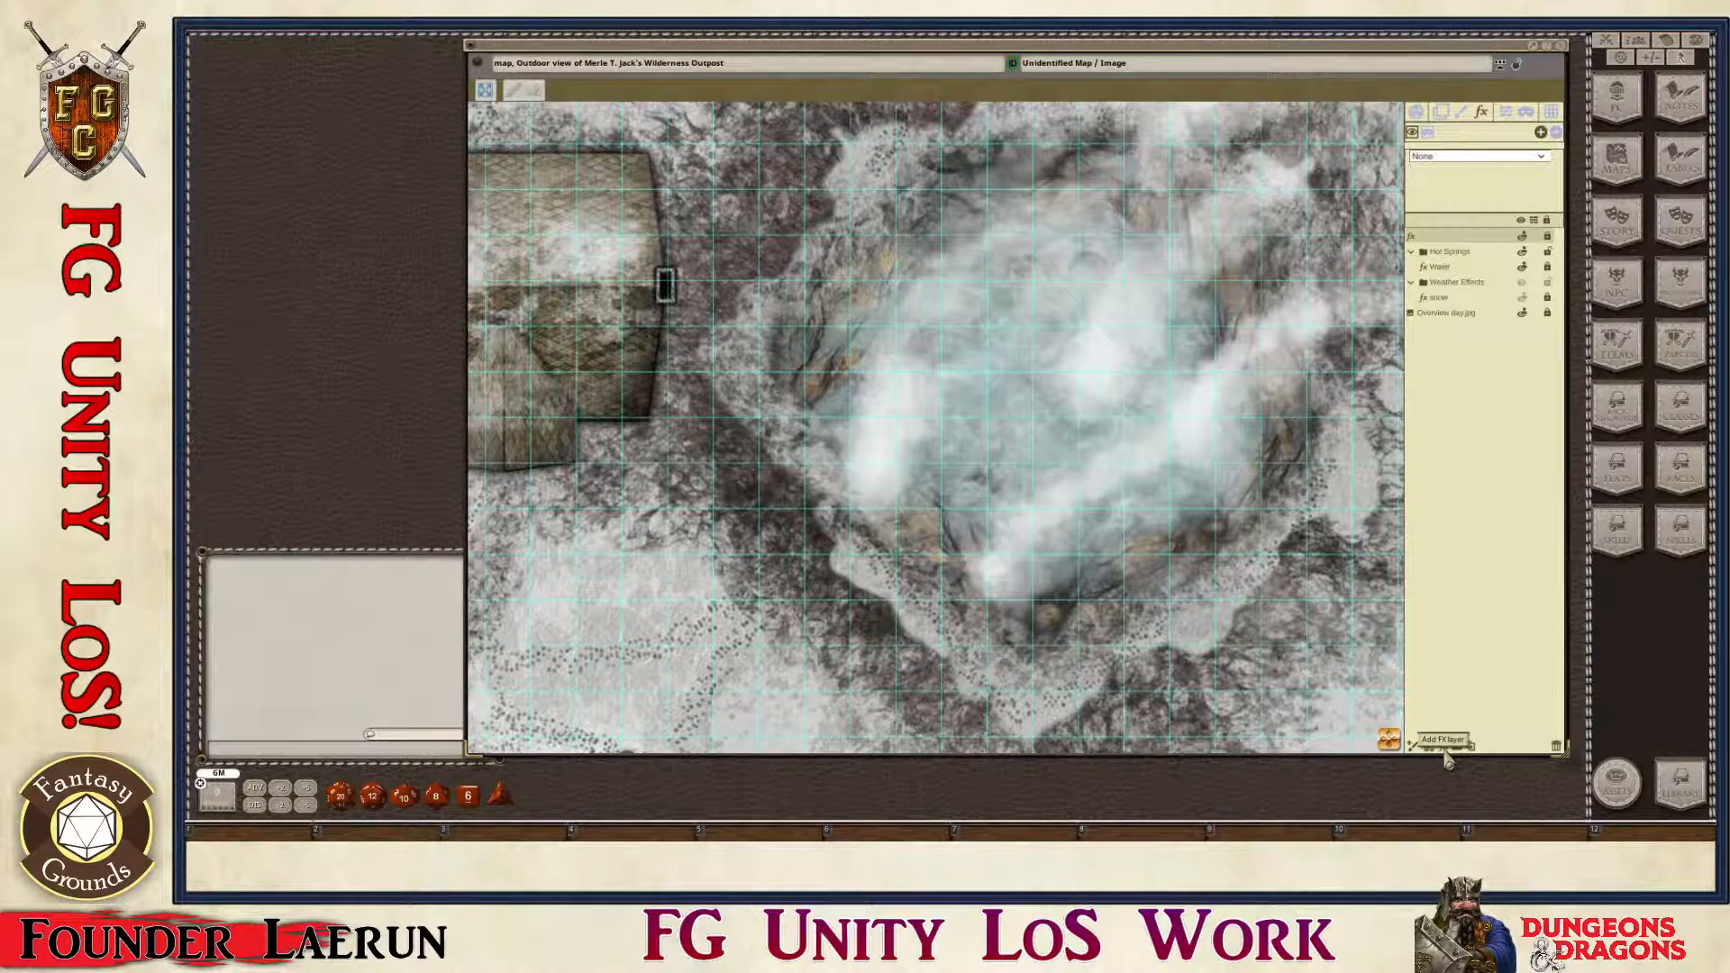
pyautogui.click(1541, 157)
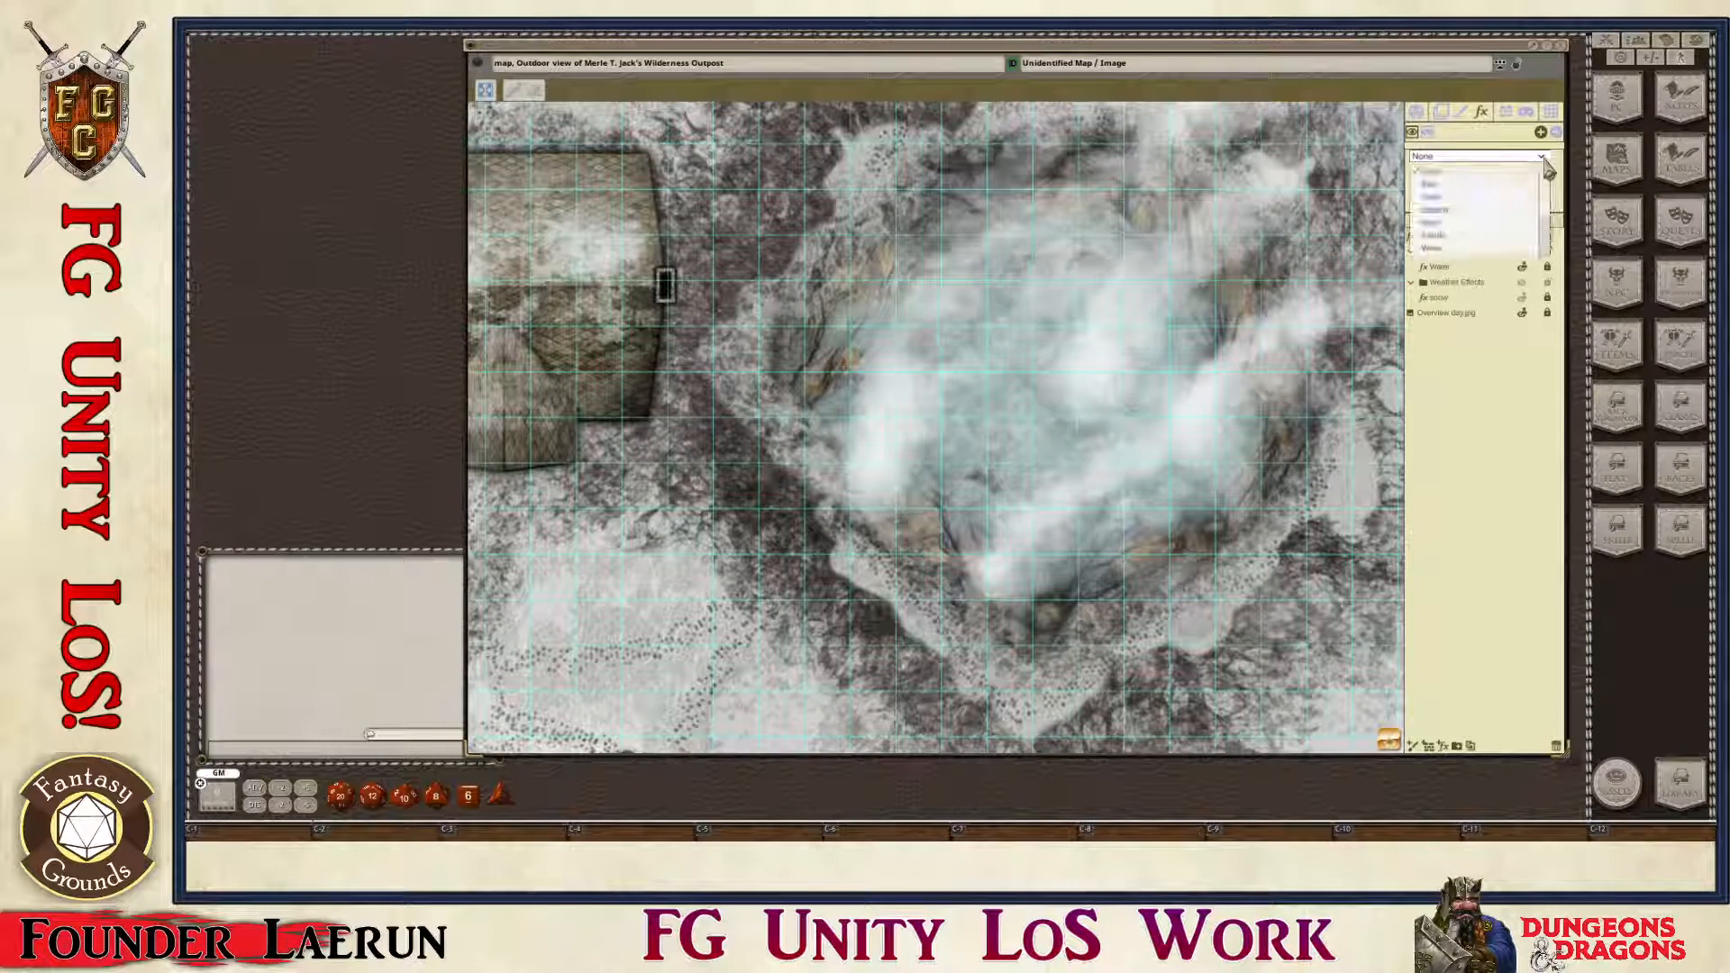
pyautogui.scroll(-1, 1453, 231)
pyautogui.click(1438, 230)
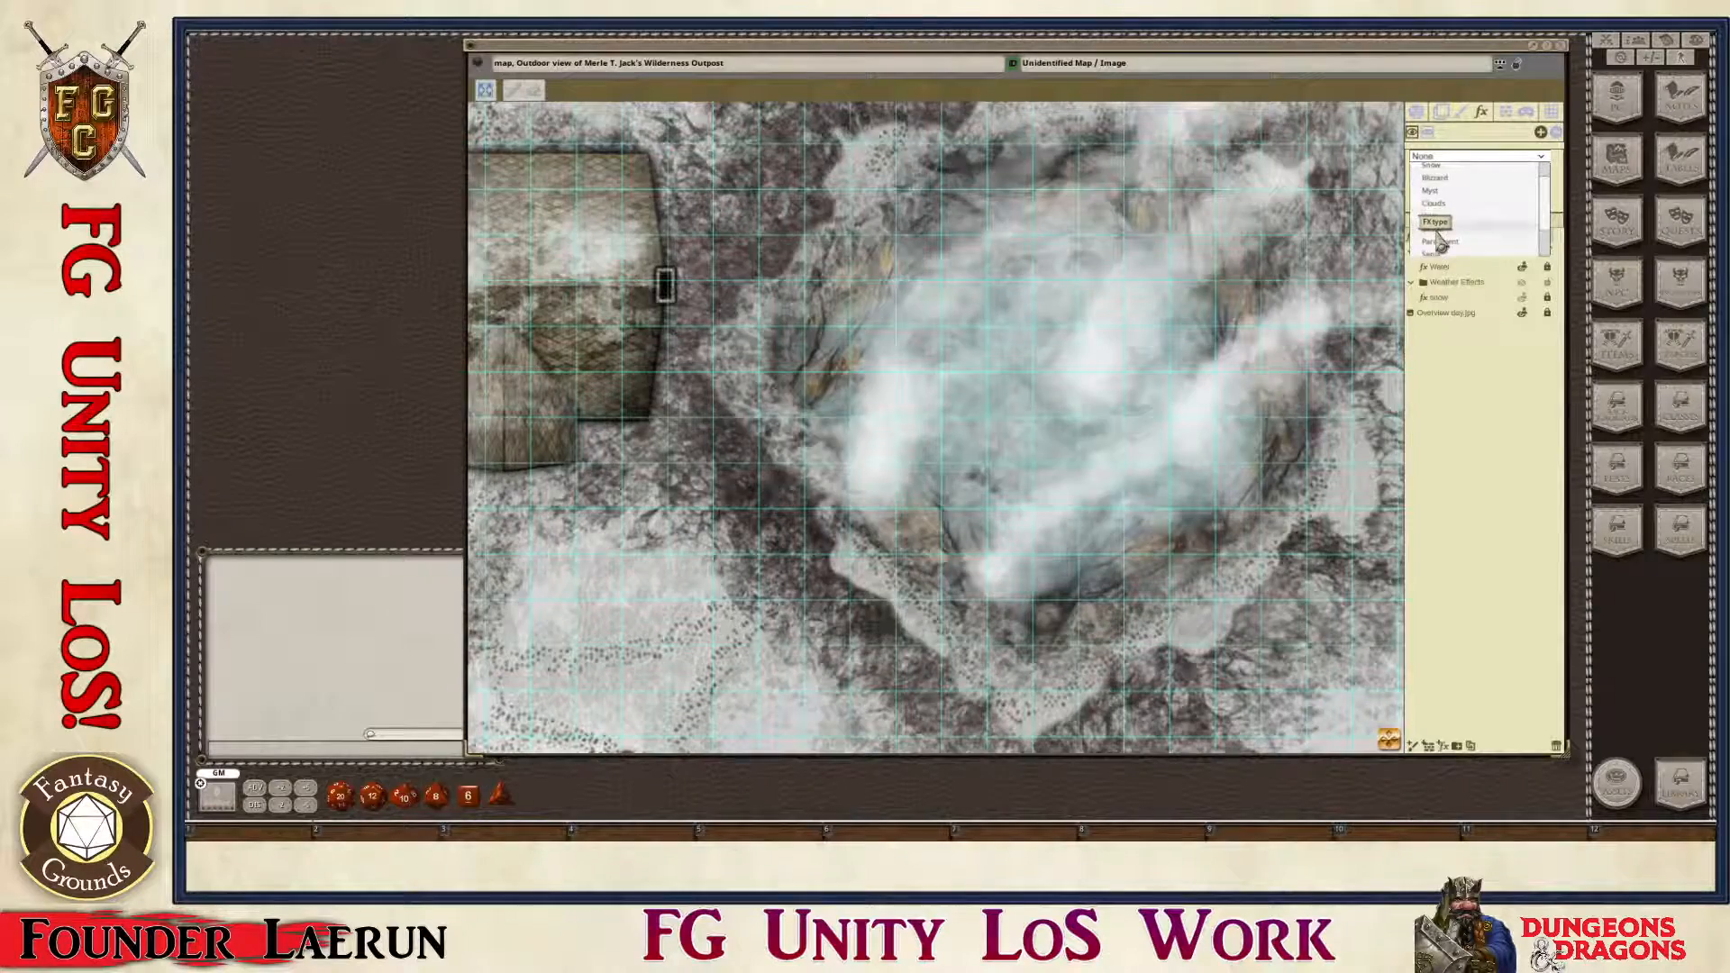
pyautogui.scroll(-5, 1196, 433)
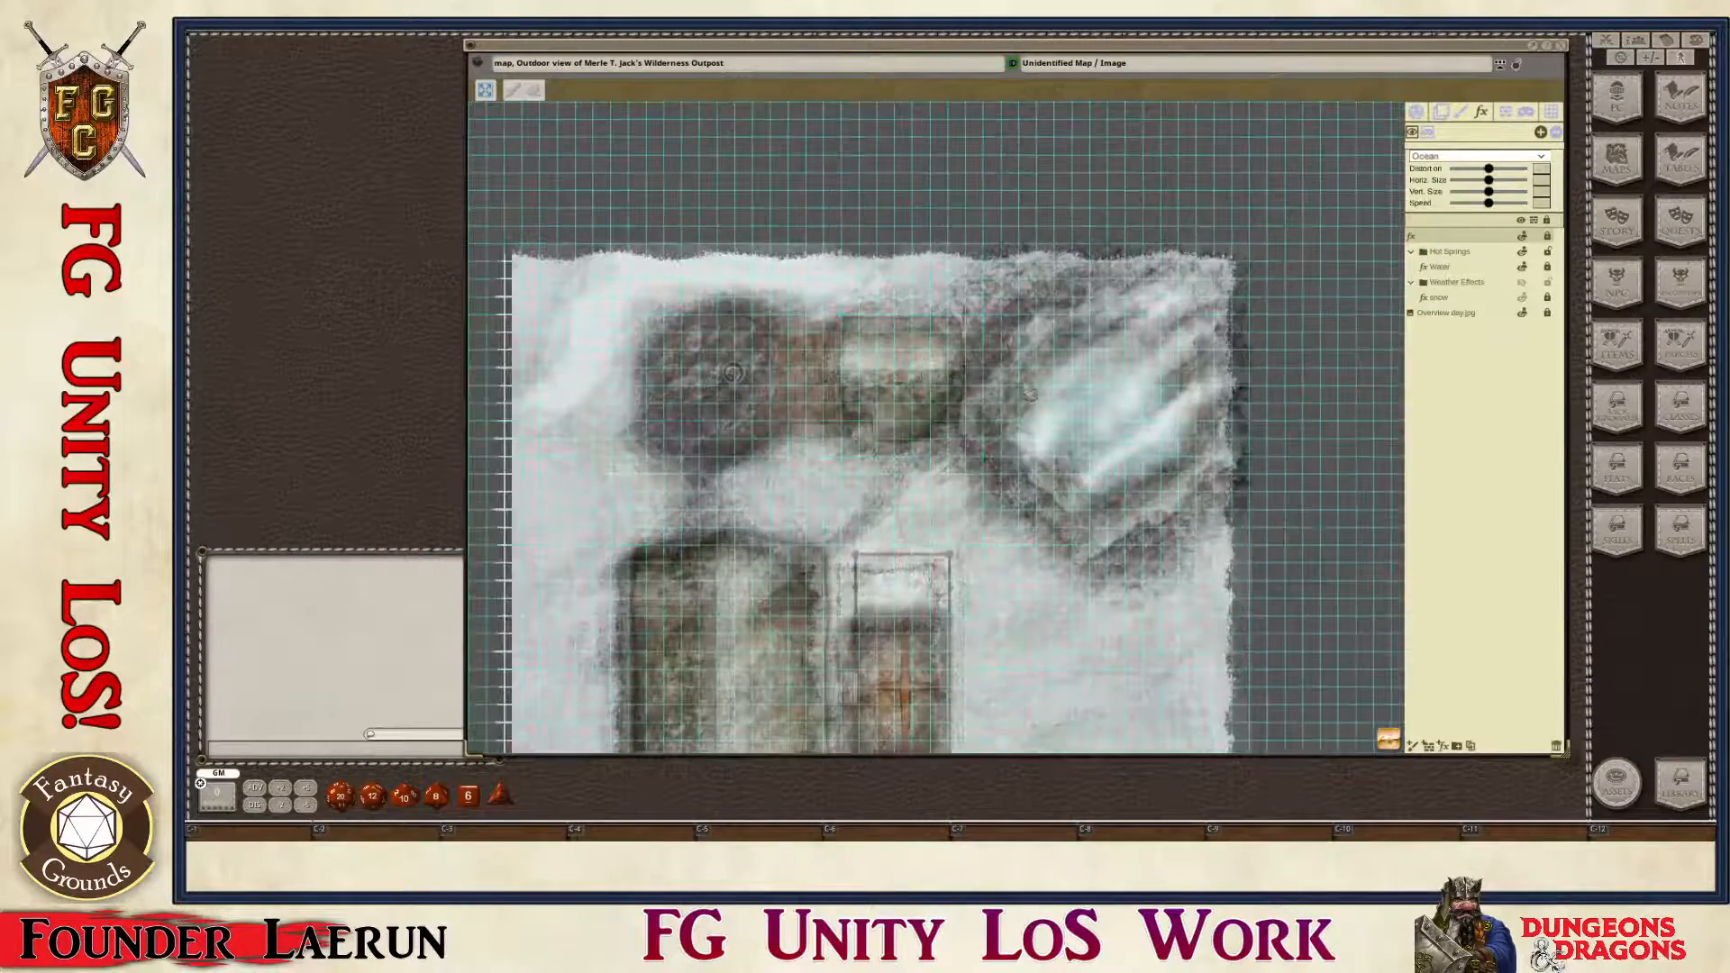
pyautogui.scroll(4, 1220, 423)
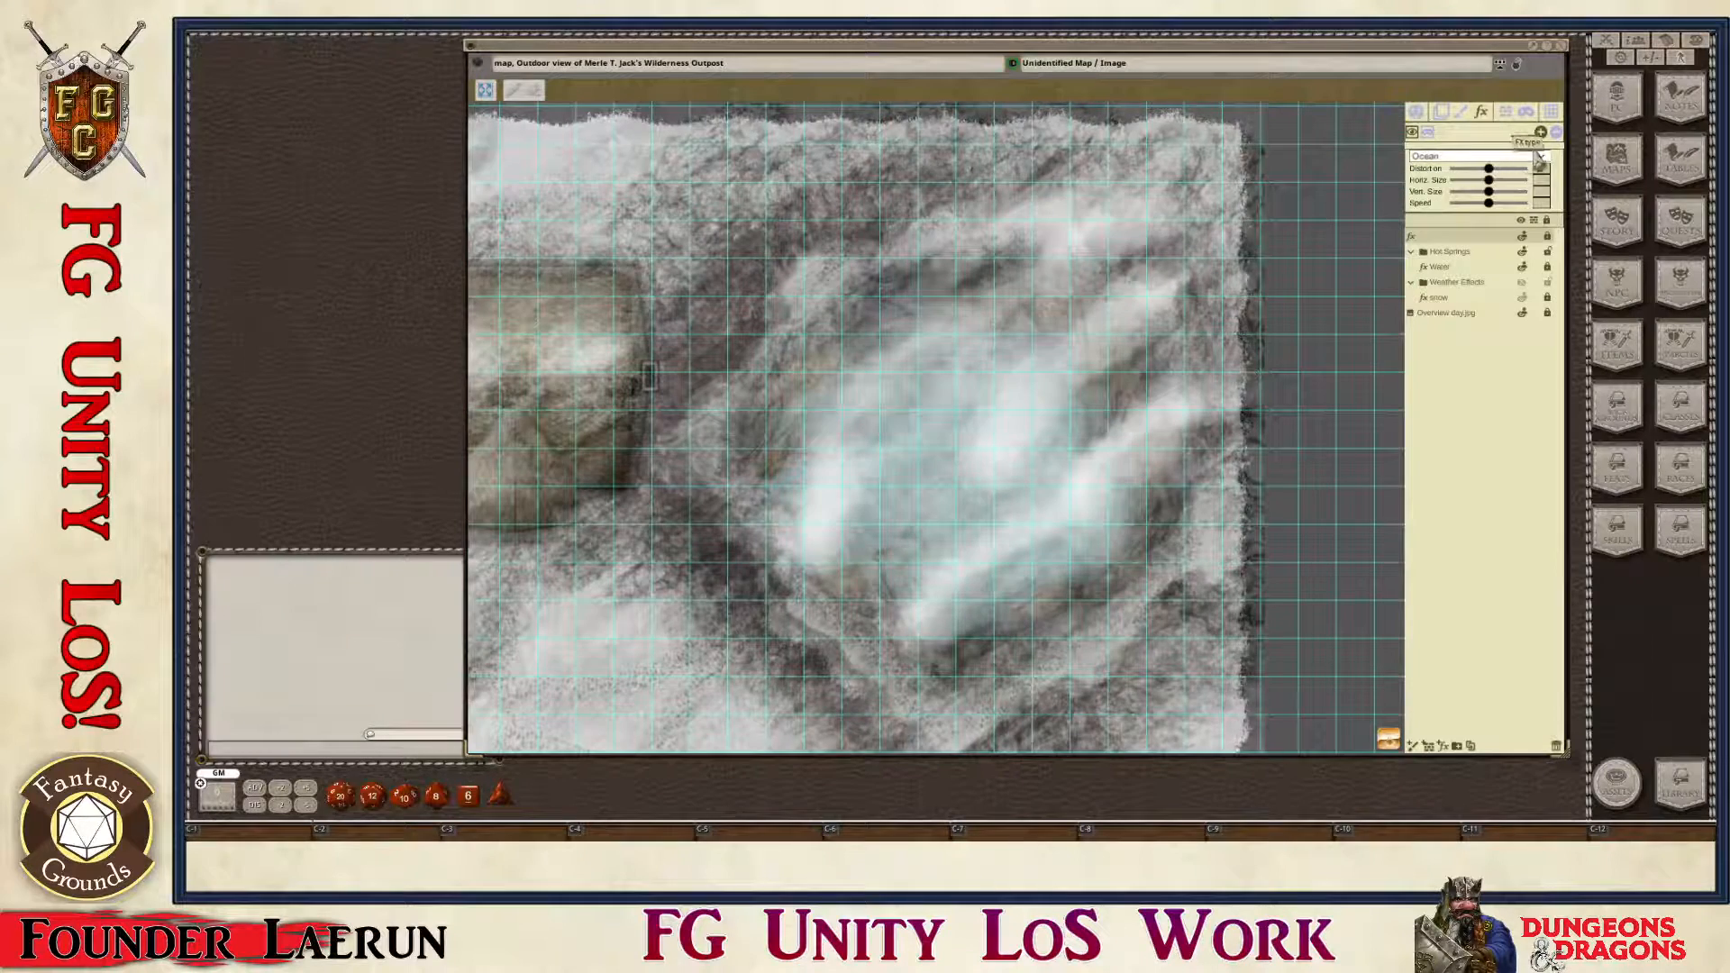
pyautogui.click(1540, 133)
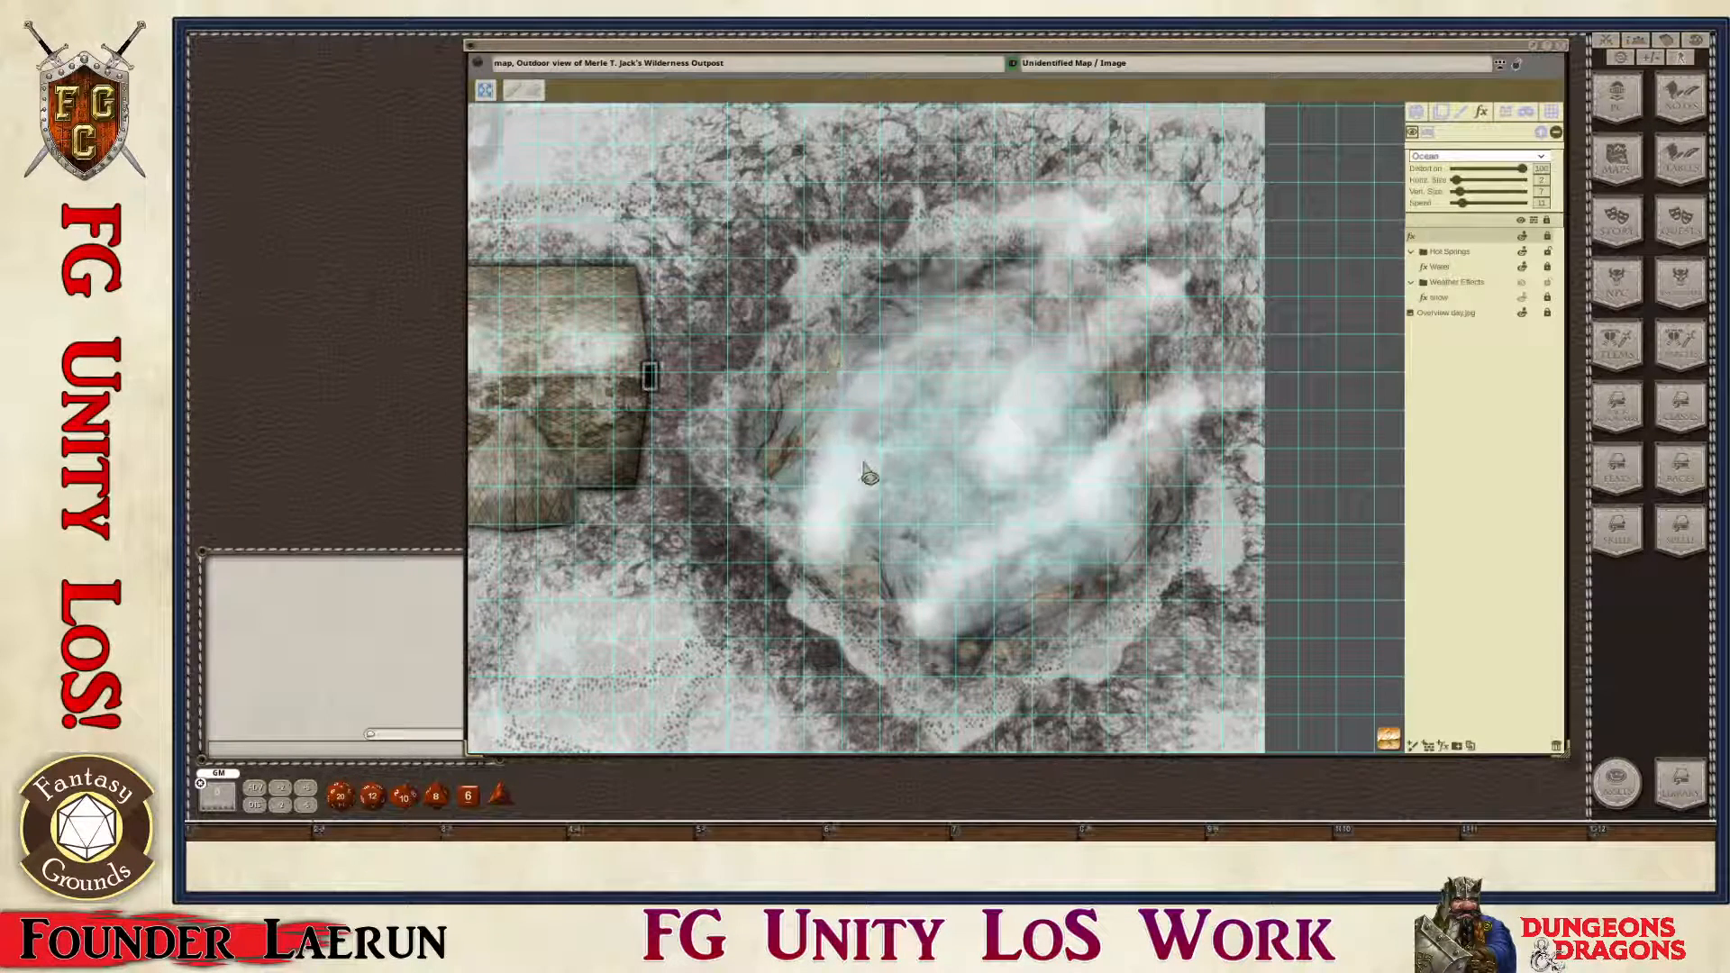
# Step: Delete the masked Ocean effect layer above the Hot Springs folder
pyautogui.scroll(5, 874, 433)
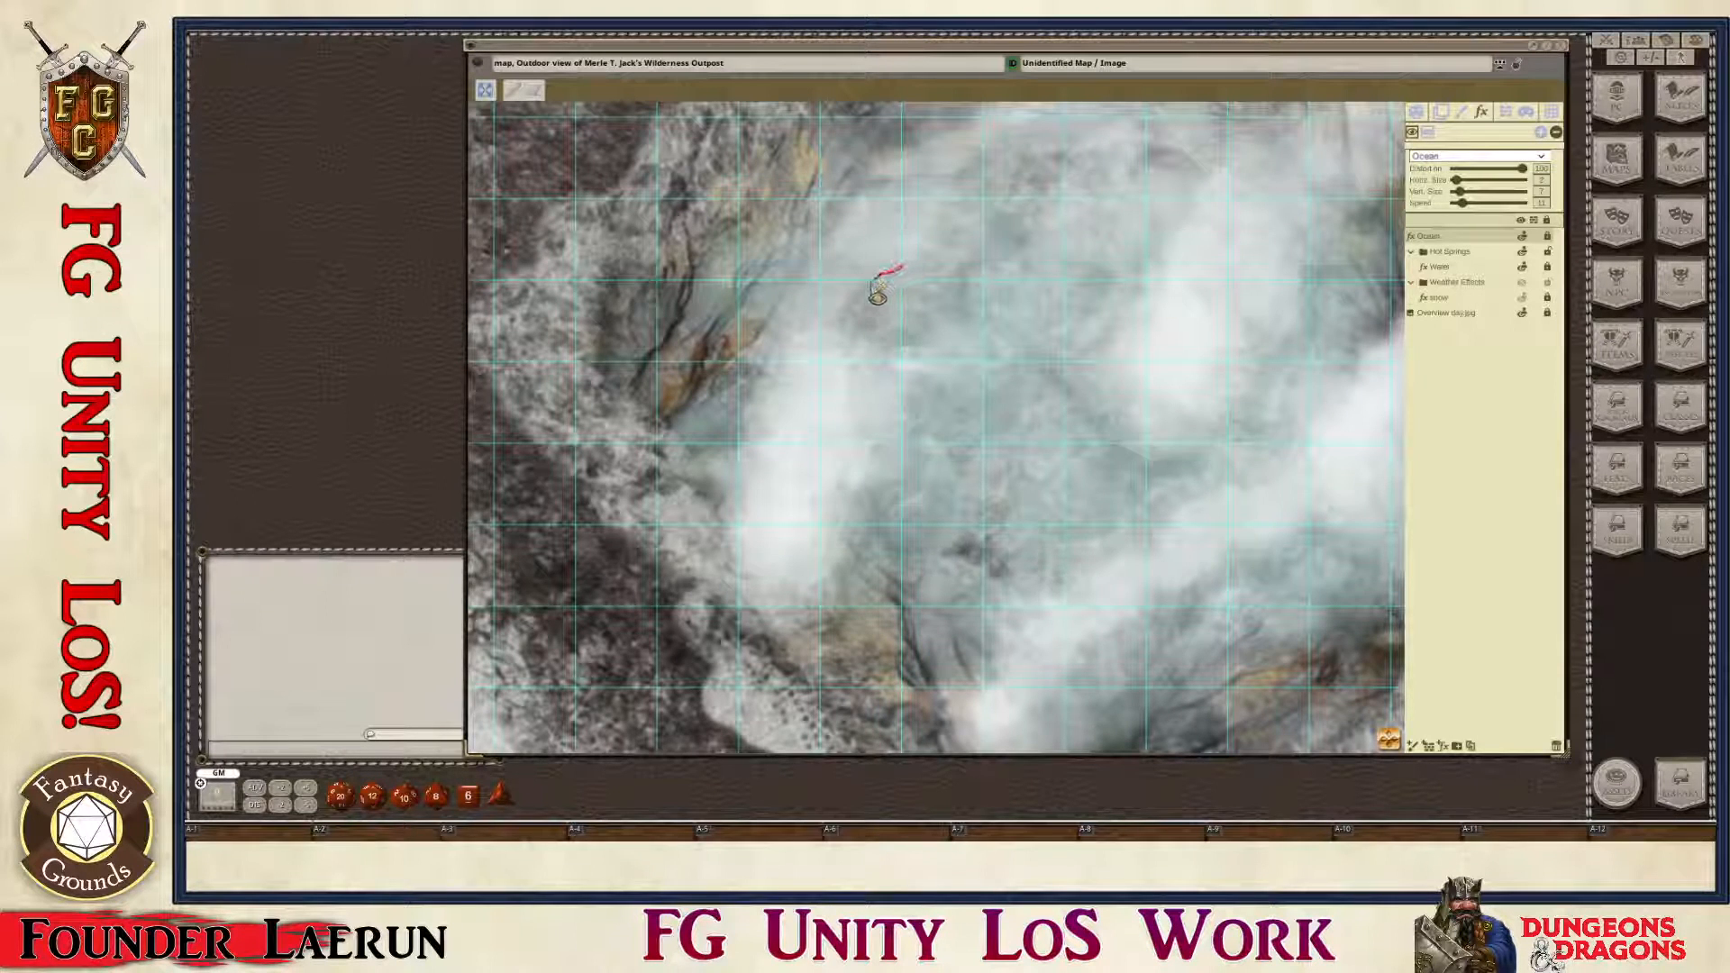
pyautogui.moveTo(891, 335)
pyautogui.mouseDown()
pyautogui.moveTo(942, 398)
pyautogui.moveTo(894, 449)
pyautogui.moveTo(874, 518)
pyautogui.moveTo(901, 548)
pyautogui.moveTo(1000, 577)
pyautogui.moveTo(1090, 568)
pyautogui.moveTo(1153, 520)
pyautogui.moveTo(1262, 483)
pyautogui.moveTo(1349, 356)
pyautogui.moveTo(1333, 329)
pyautogui.moveTo(1297, 342)
pyautogui.moveTo(1267, 399)
pyautogui.moveTo(1144, 455)
pyautogui.moveTo(1124, 347)
pyautogui.moveTo(1201, 170)
pyautogui.moveTo(1149, 149)
pyautogui.moveTo(986, 171)
pyautogui.moveTo(973, 213)
pyautogui.moveTo(907, 278)
pyautogui.mouseUp()
pyautogui.scroll(-4, 1077, 360)
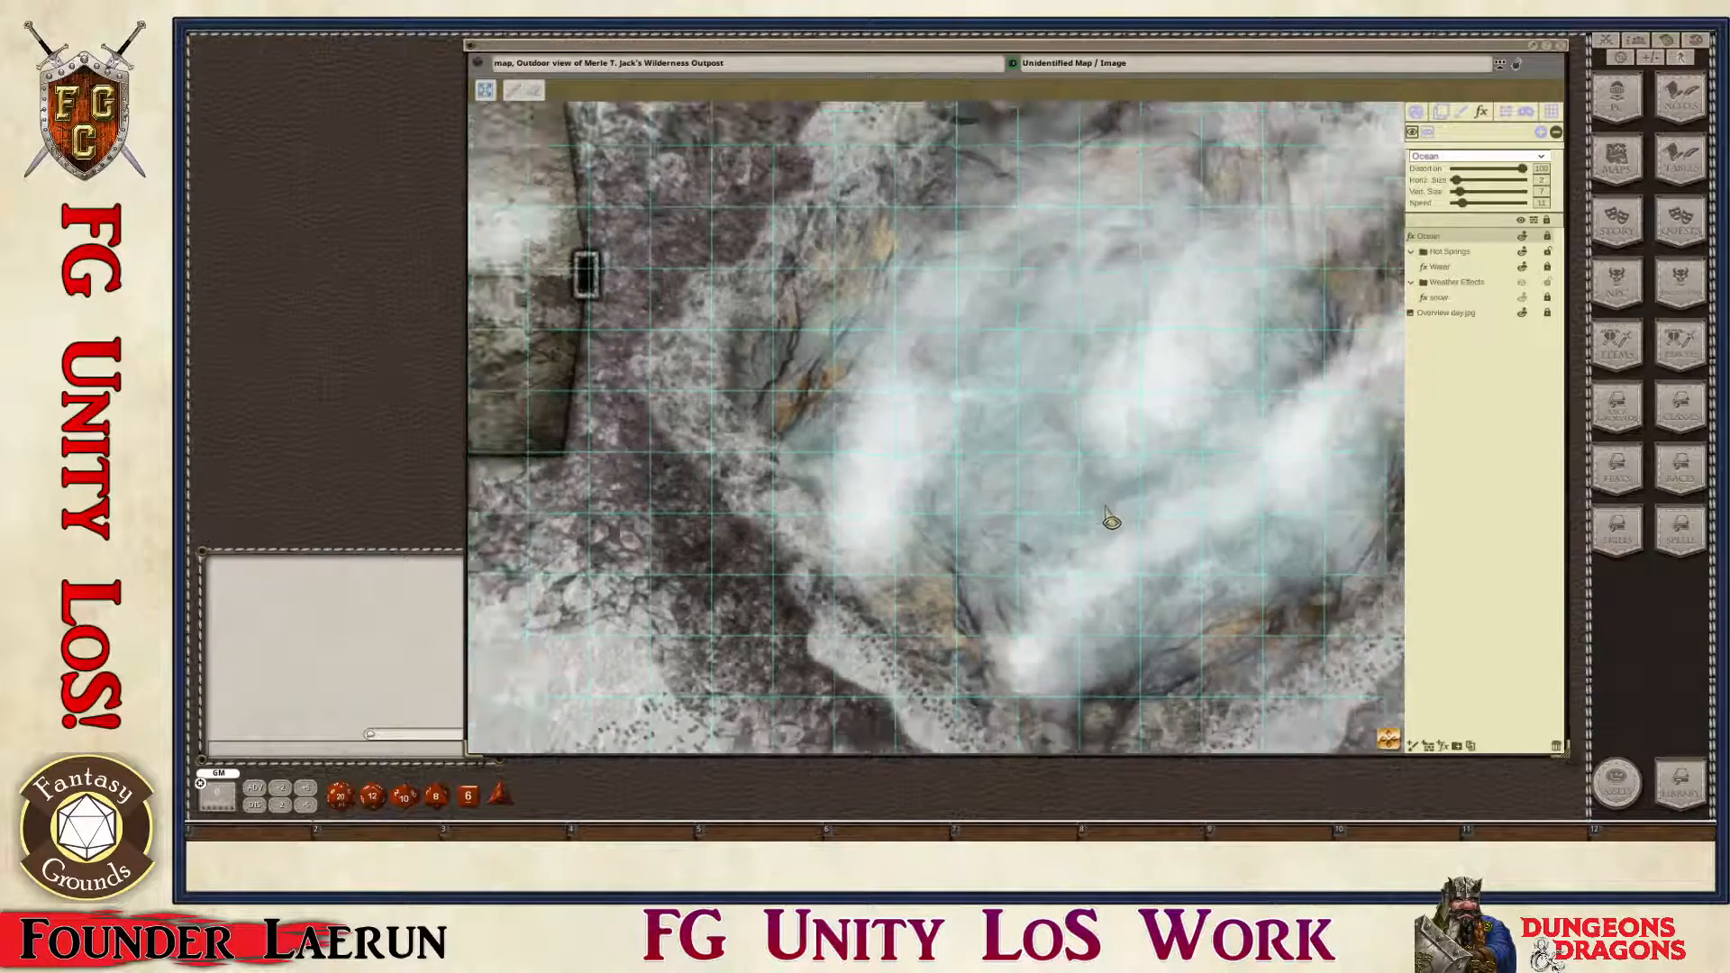
pyautogui.scroll(4, 1049, 451)
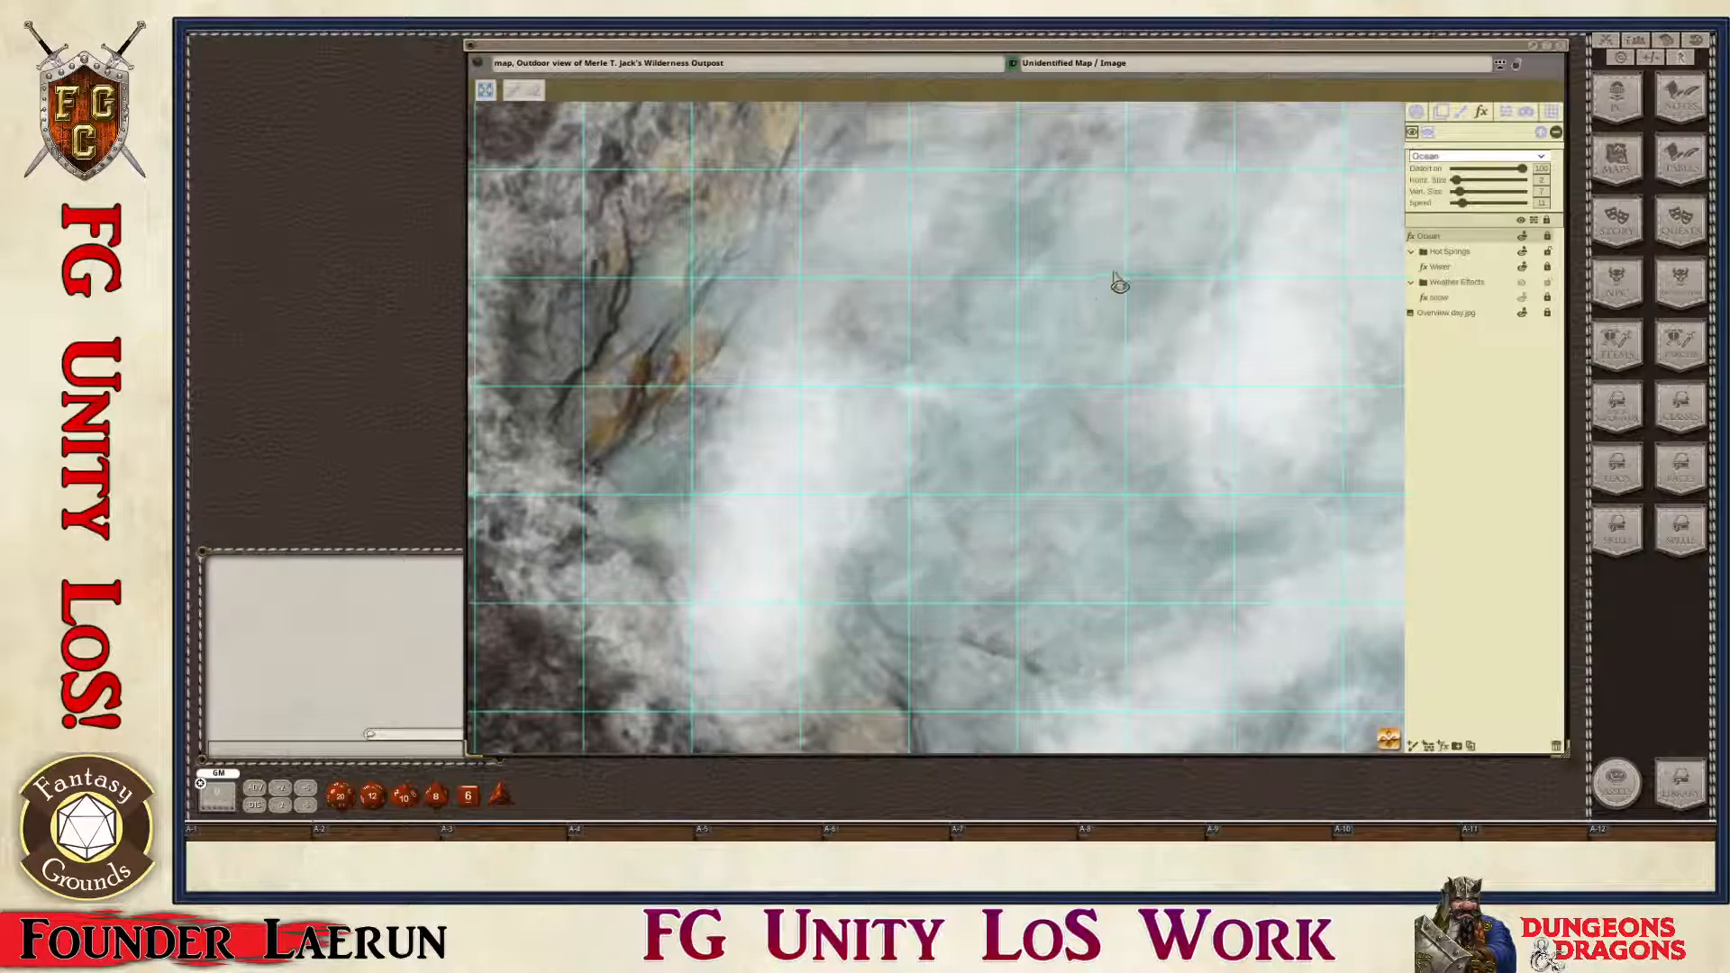
pyautogui.scroll(-3, 1085, 468)
pyautogui.scroll(2, 1009, 549)
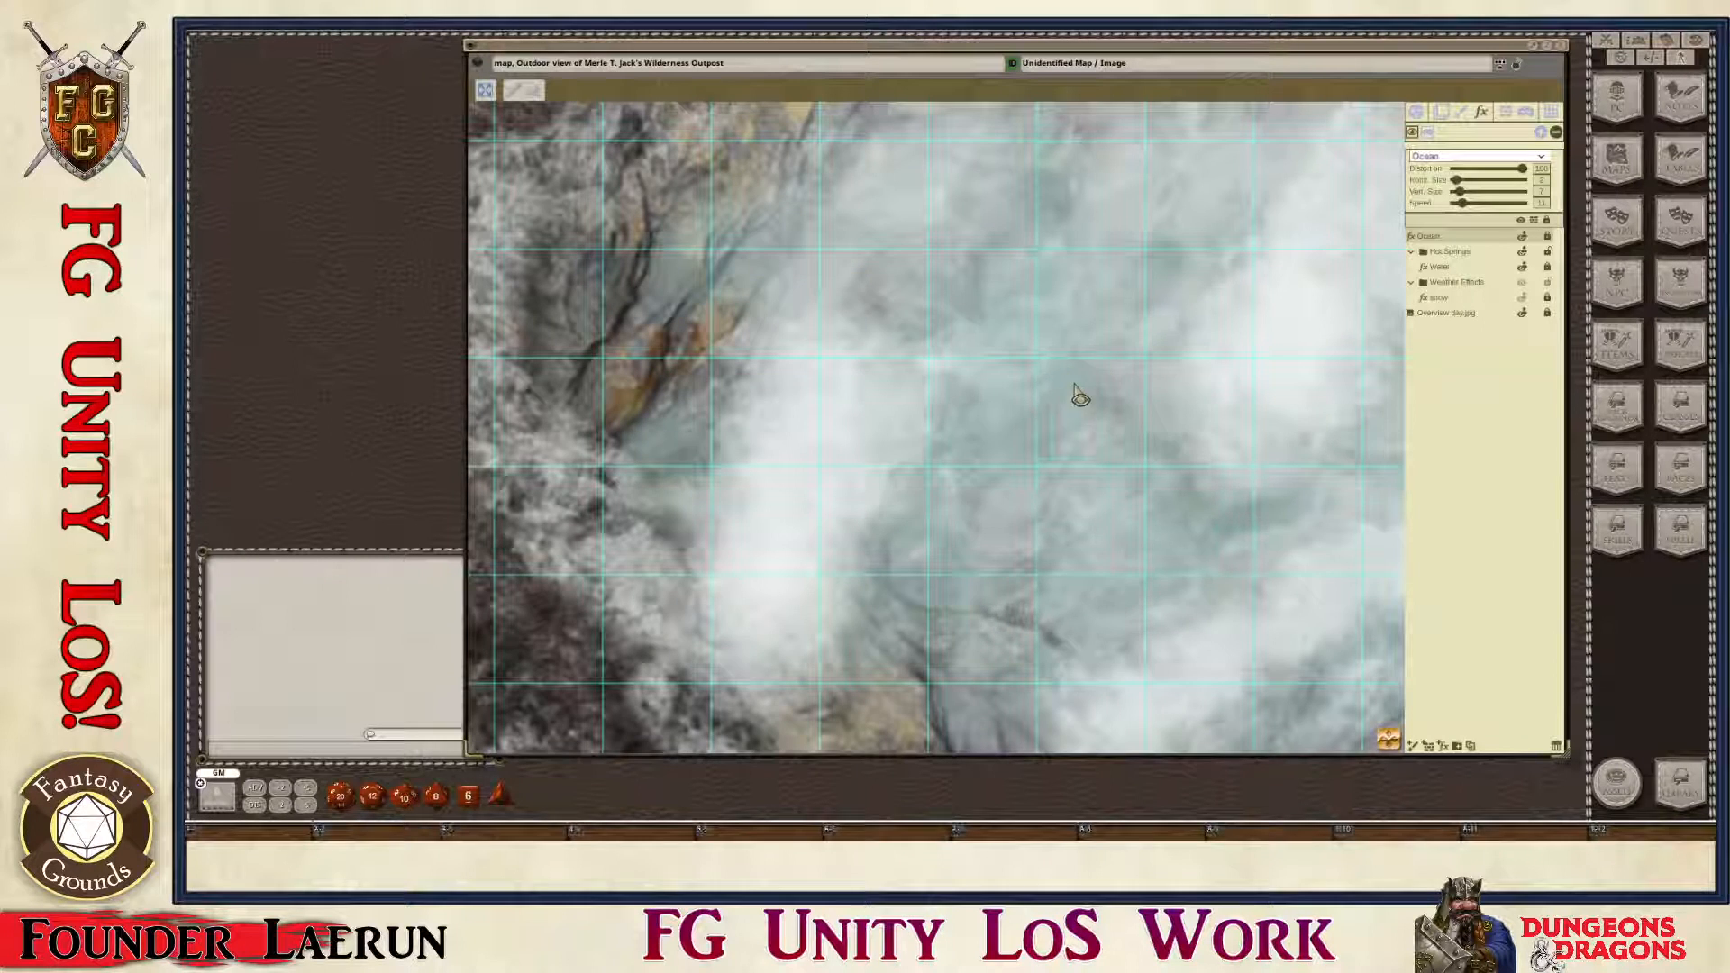
pyautogui.press('alt')
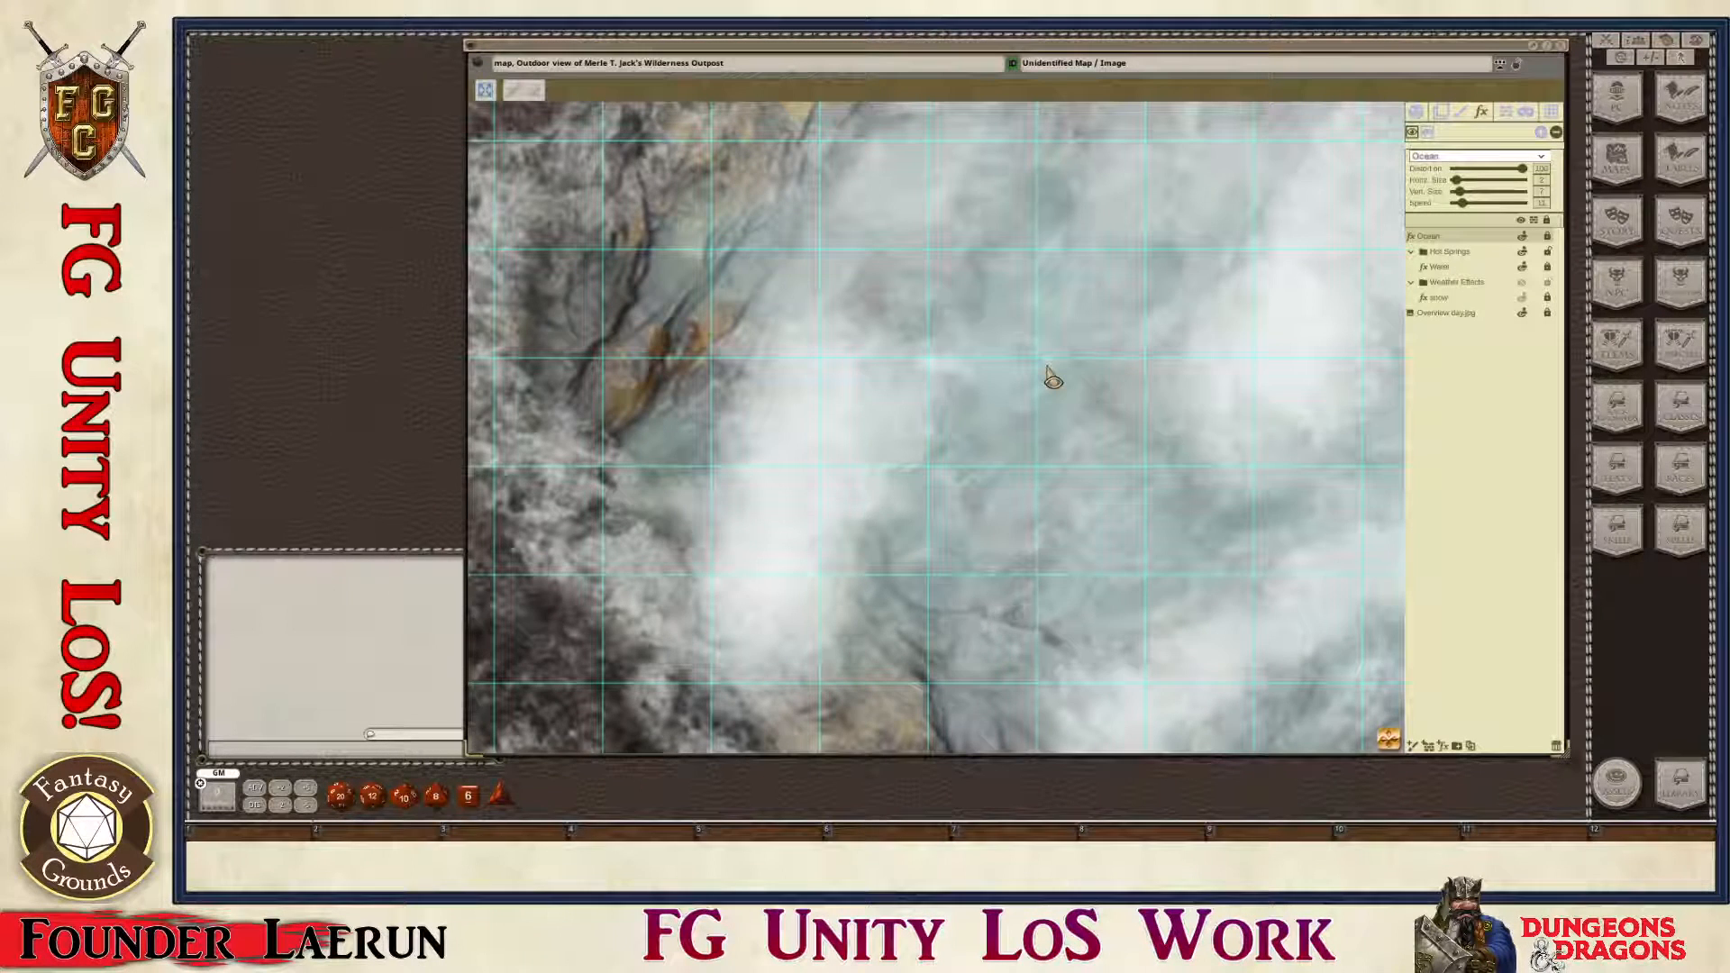
pyautogui.press('Delete')
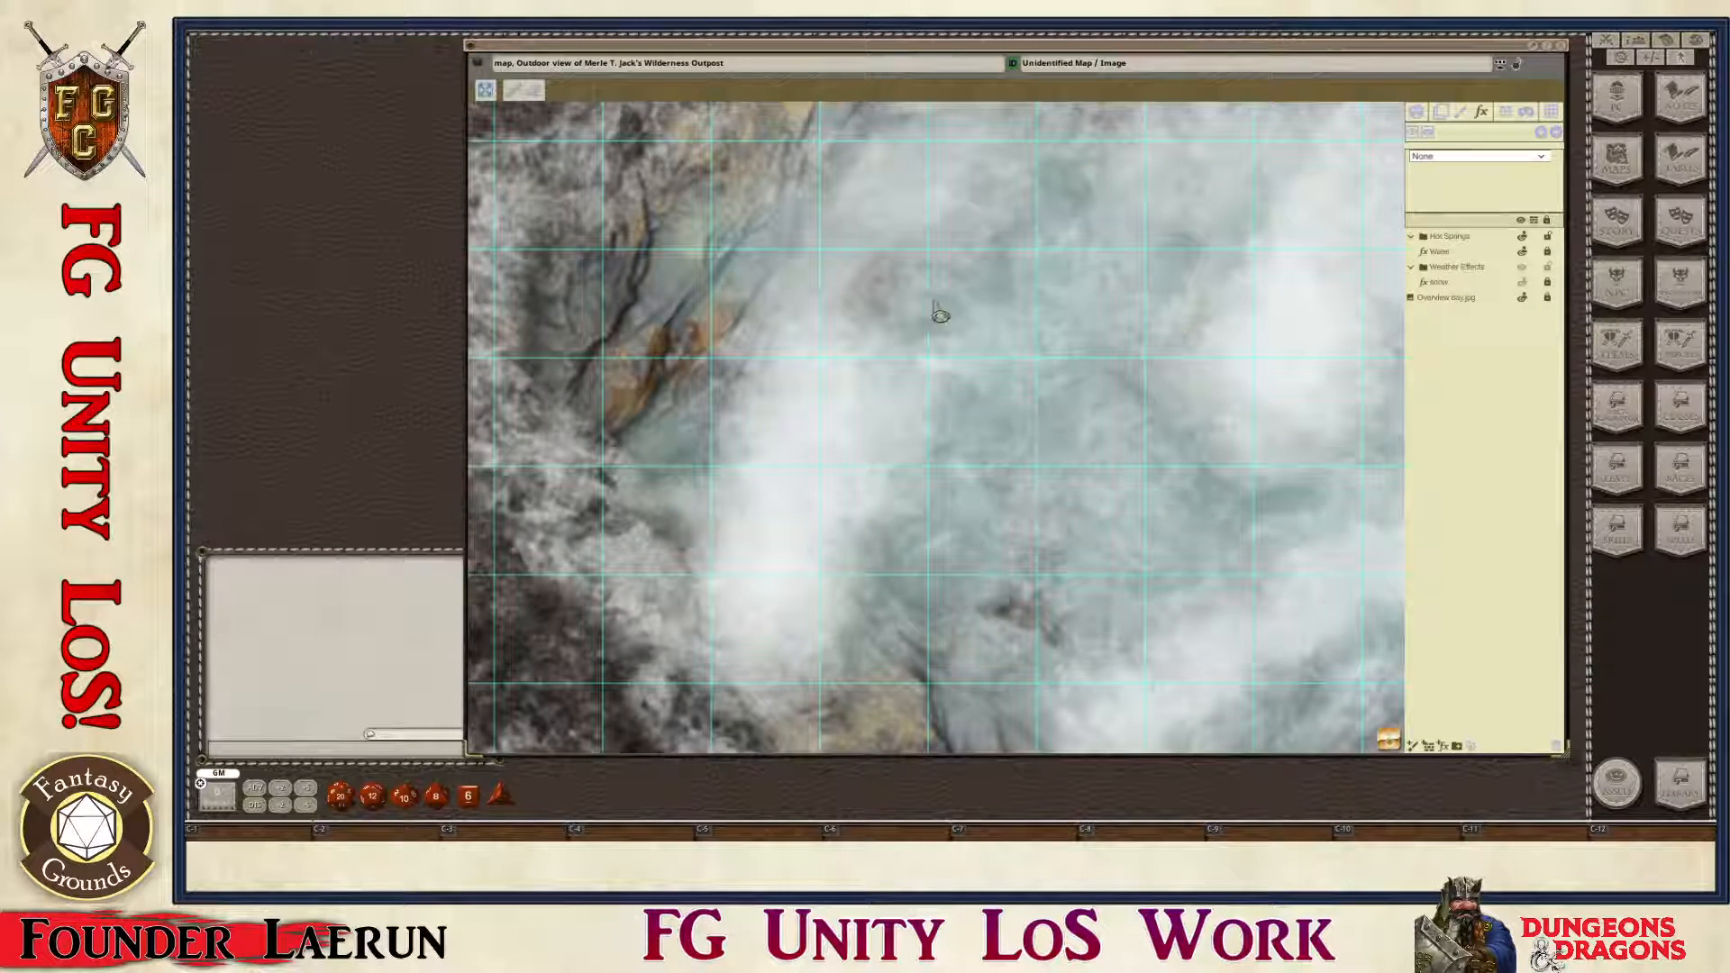
pyautogui.press('ctrl')
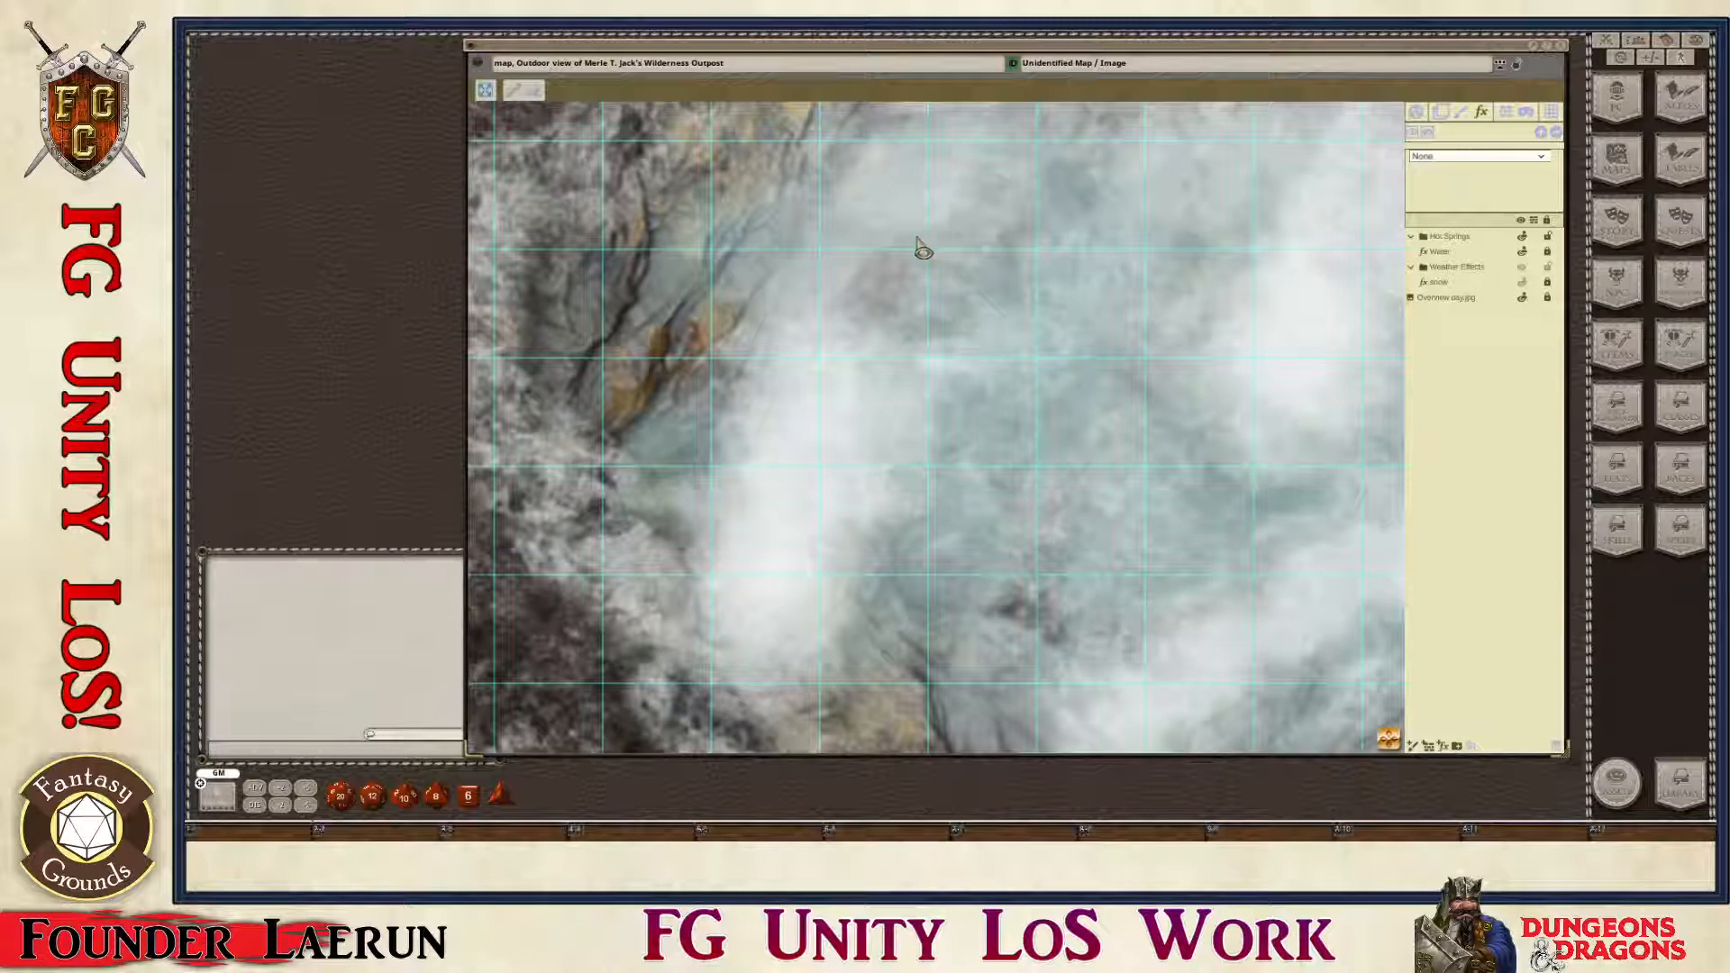
pyautogui.moveTo(845, 287)
pyautogui.mouseDown()
pyautogui.moveTo(927, 370)
pyautogui.moveTo(946, 440)
pyautogui.moveTo(885, 503)
pyautogui.moveTo(850, 586)
pyautogui.moveTo(905, 674)
pyautogui.moveTo(946, 685)
pyautogui.moveTo(1000, 635)
pyautogui.moveTo(1099, 663)
pyautogui.moveTo(1196, 655)
pyautogui.moveTo(1298, 556)
pyautogui.moveTo(1413, 498)
pyautogui.moveTo(1405, 453)
pyautogui.moveTo(1210, 471)
pyautogui.moveTo(1174, 402)
pyautogui.moveTo(1212, 259)
pyautogui.moveTo(1087, 217)
pyautogui.moveTo(976, 220)
pyautogui.moveTo(859, 280)
pyautogui.mouseUp()
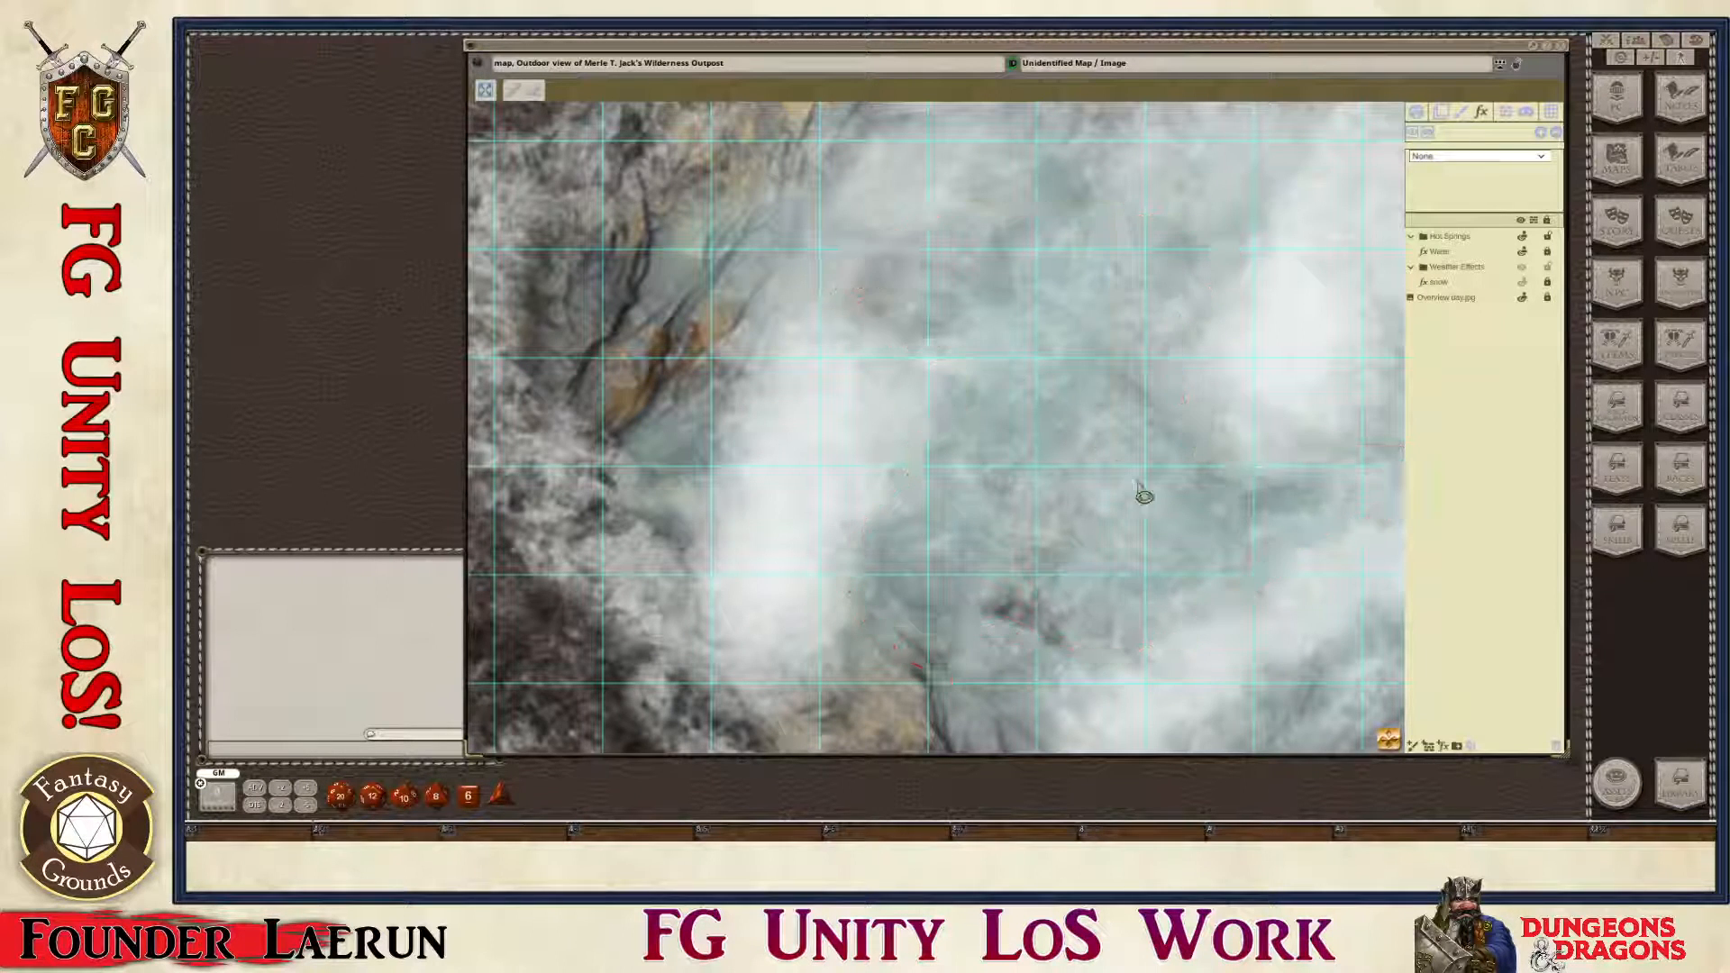
pyautogui.scroll(-2, 1150, 525)
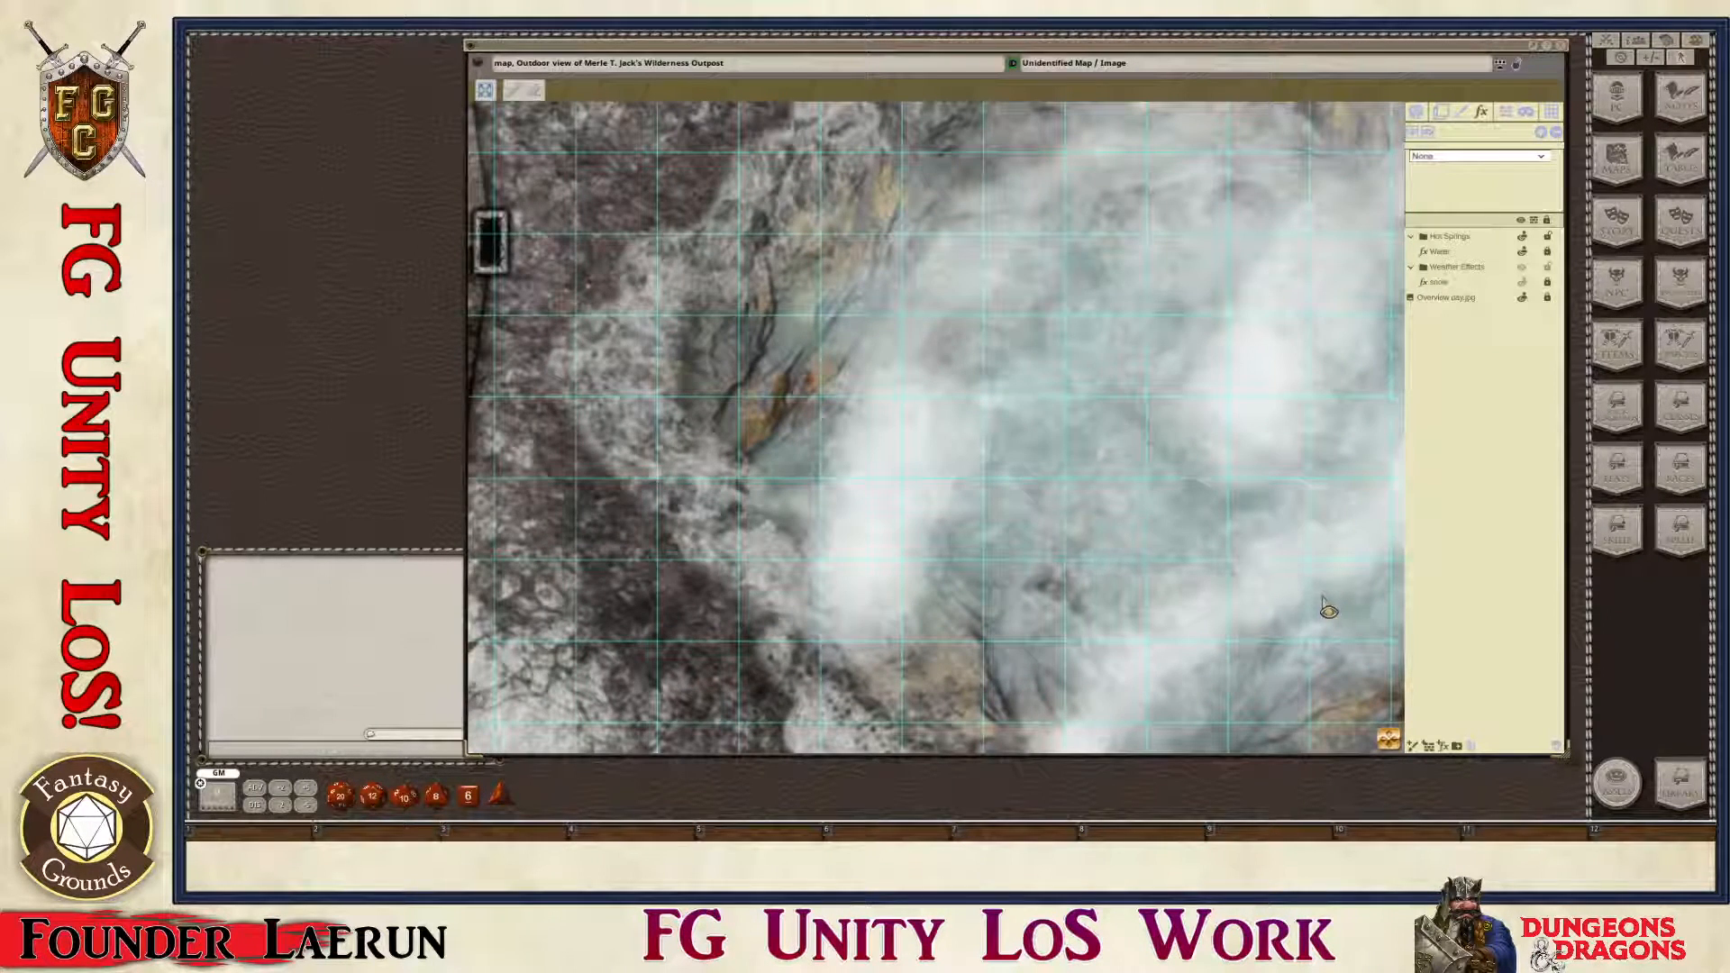
pyautogui.press('alt')
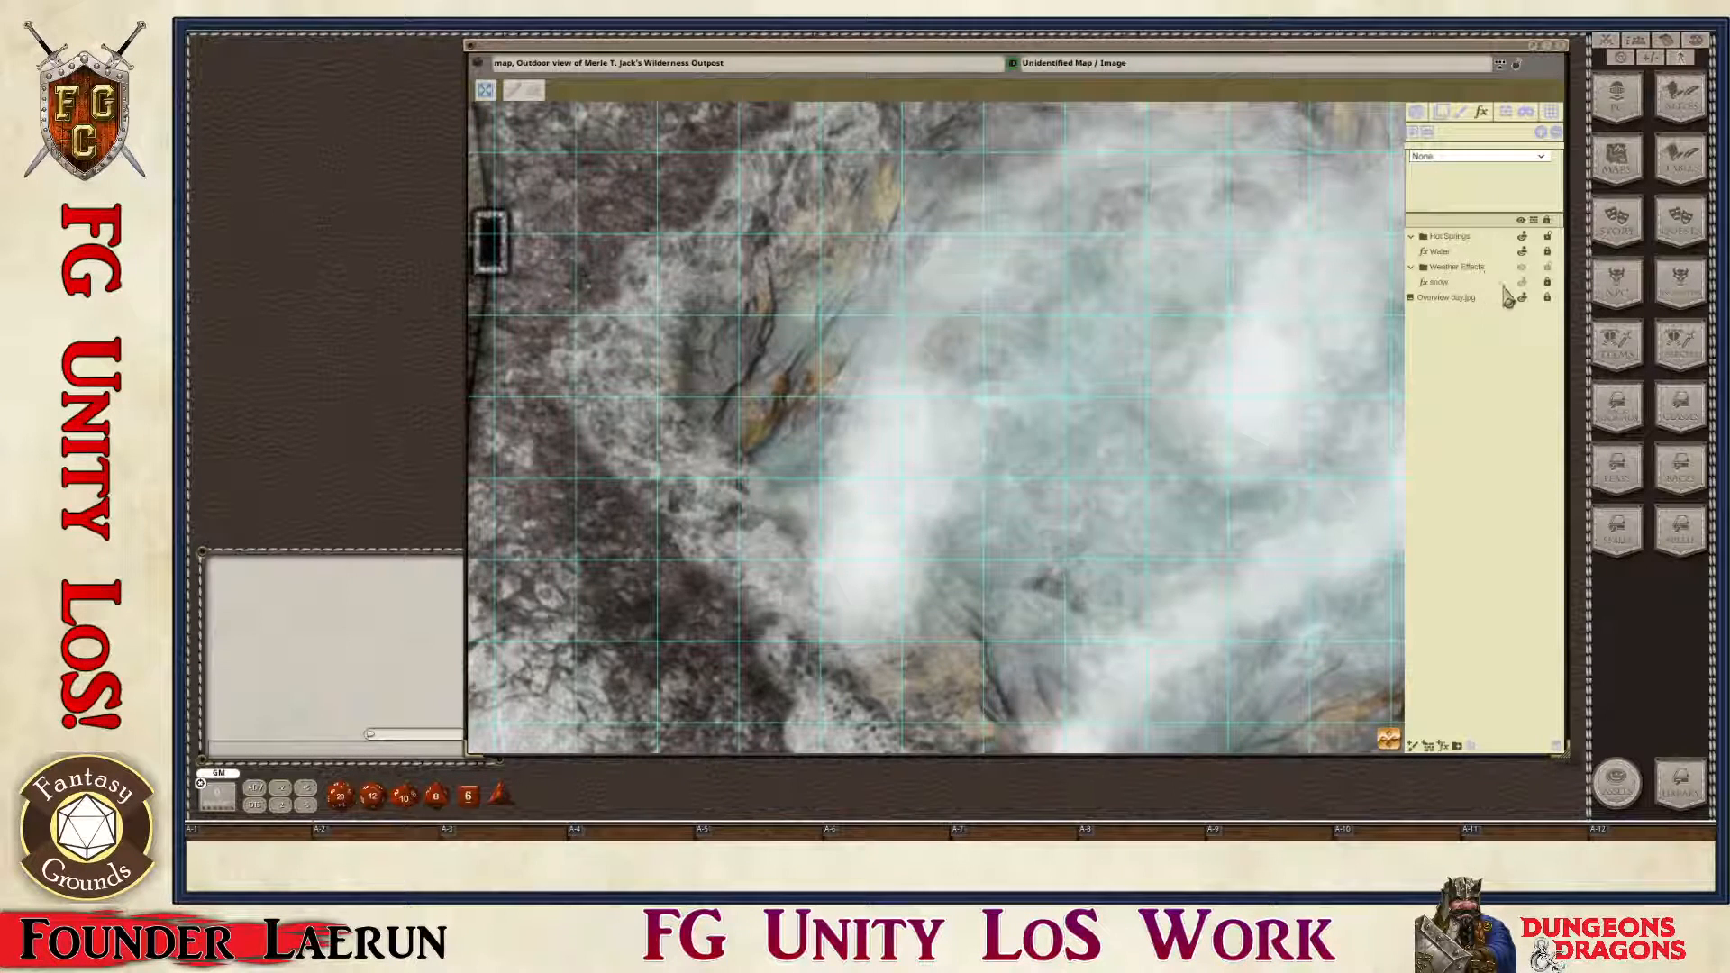
# Step: Add an effect layer above the Hot Springs folder and set its effect type to Ocean
pyautogui.click(1442, 746)
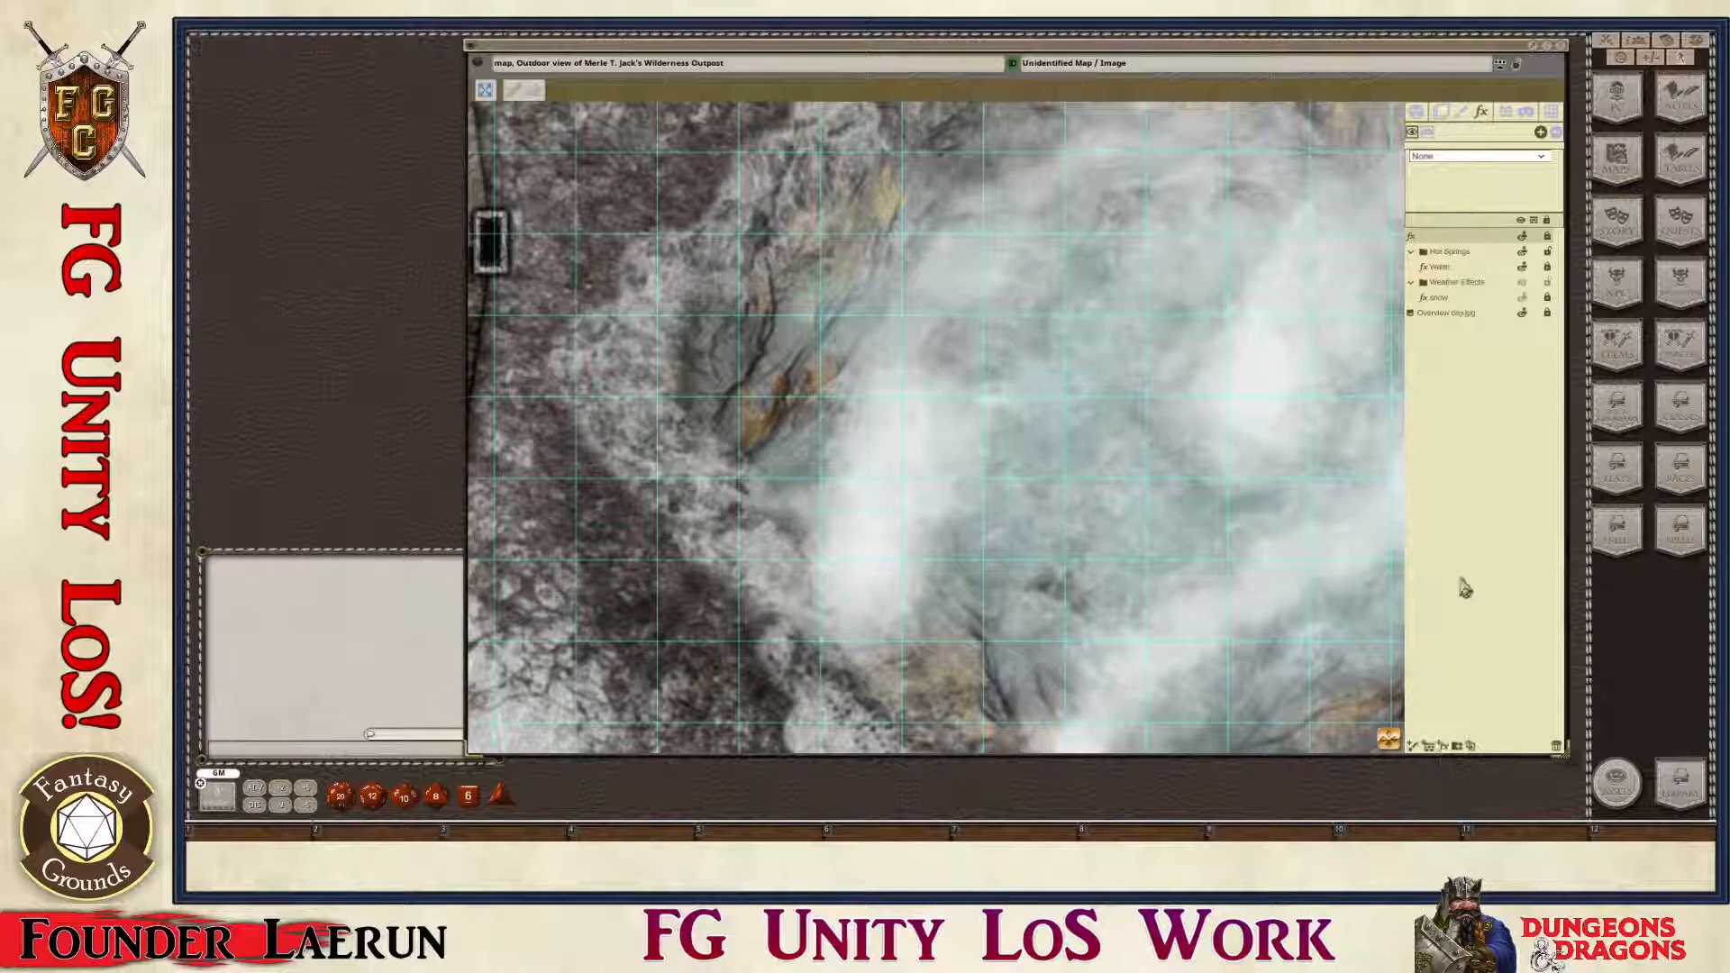
pyautogui.click(1542, 157)
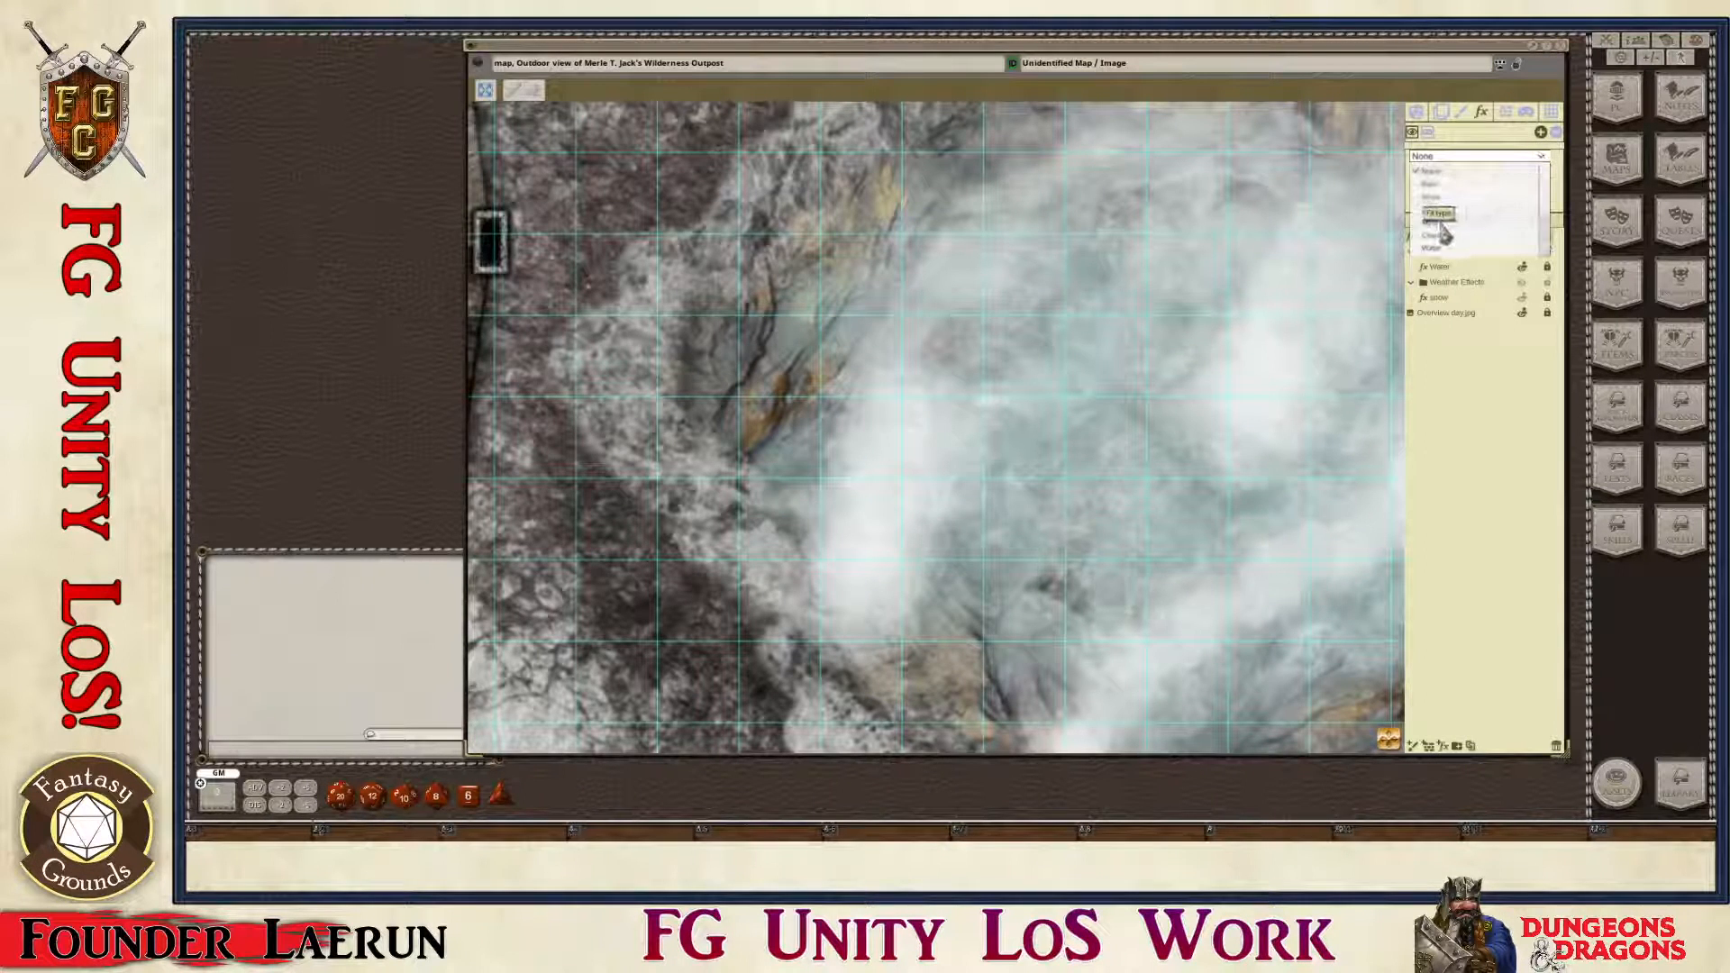
pyautogui.scroll(-2, 1459, 227)
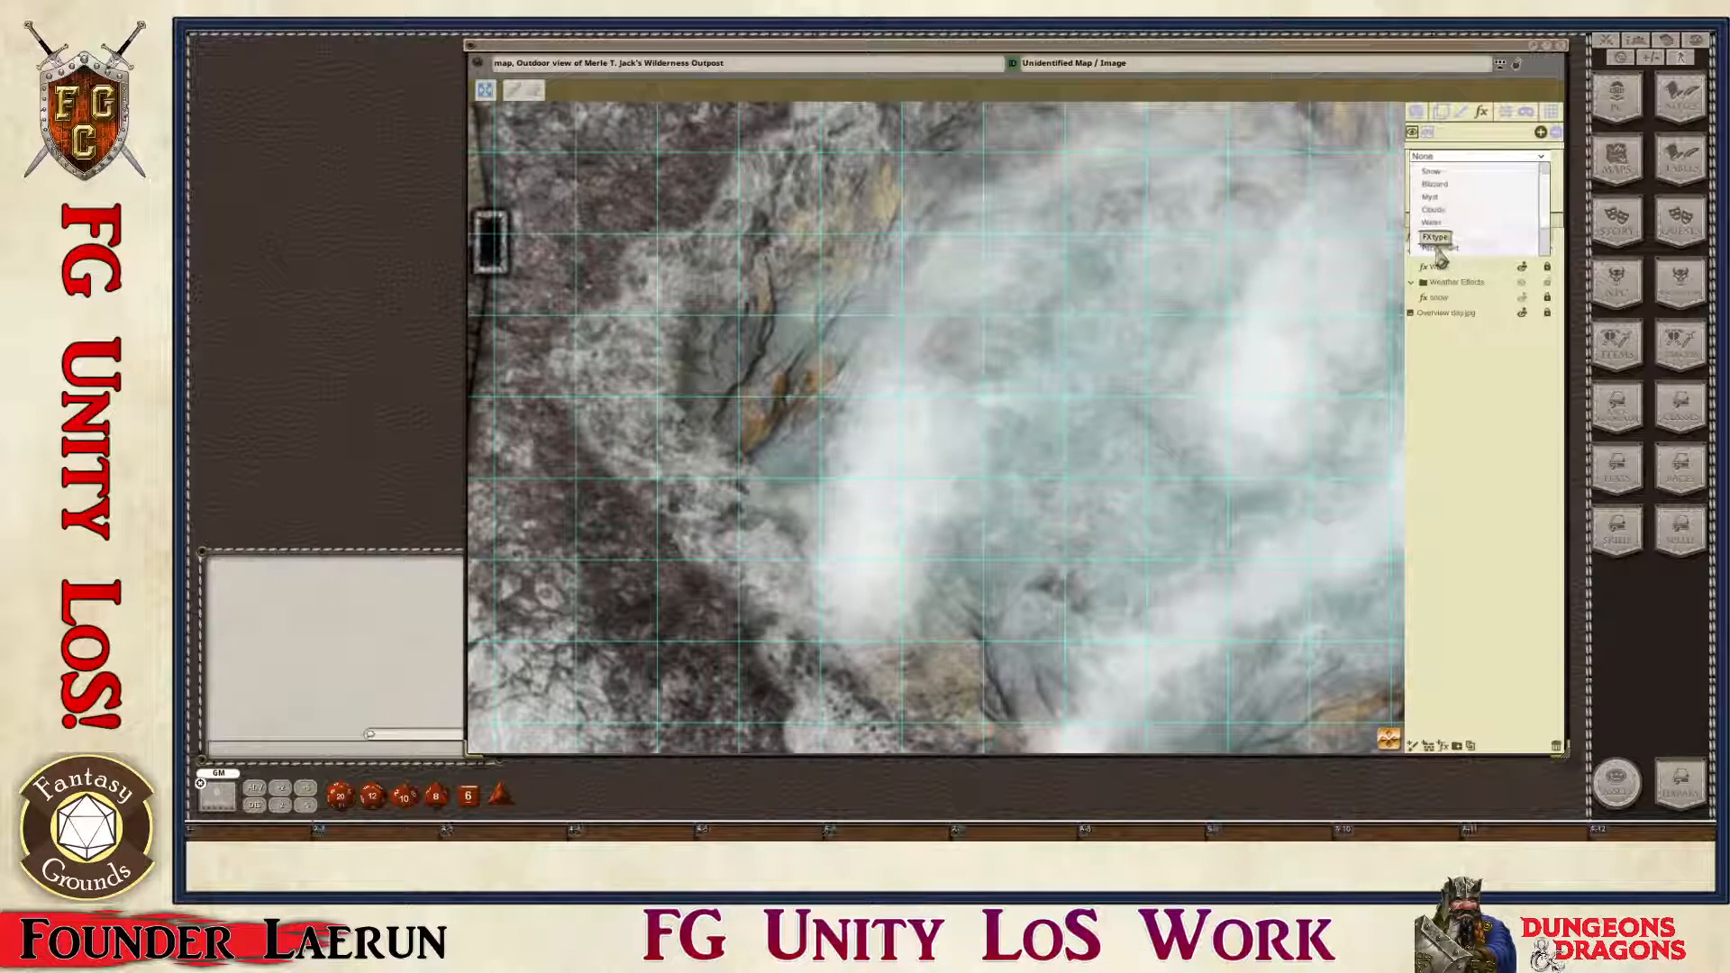
pyautogui.click(1434, 235)
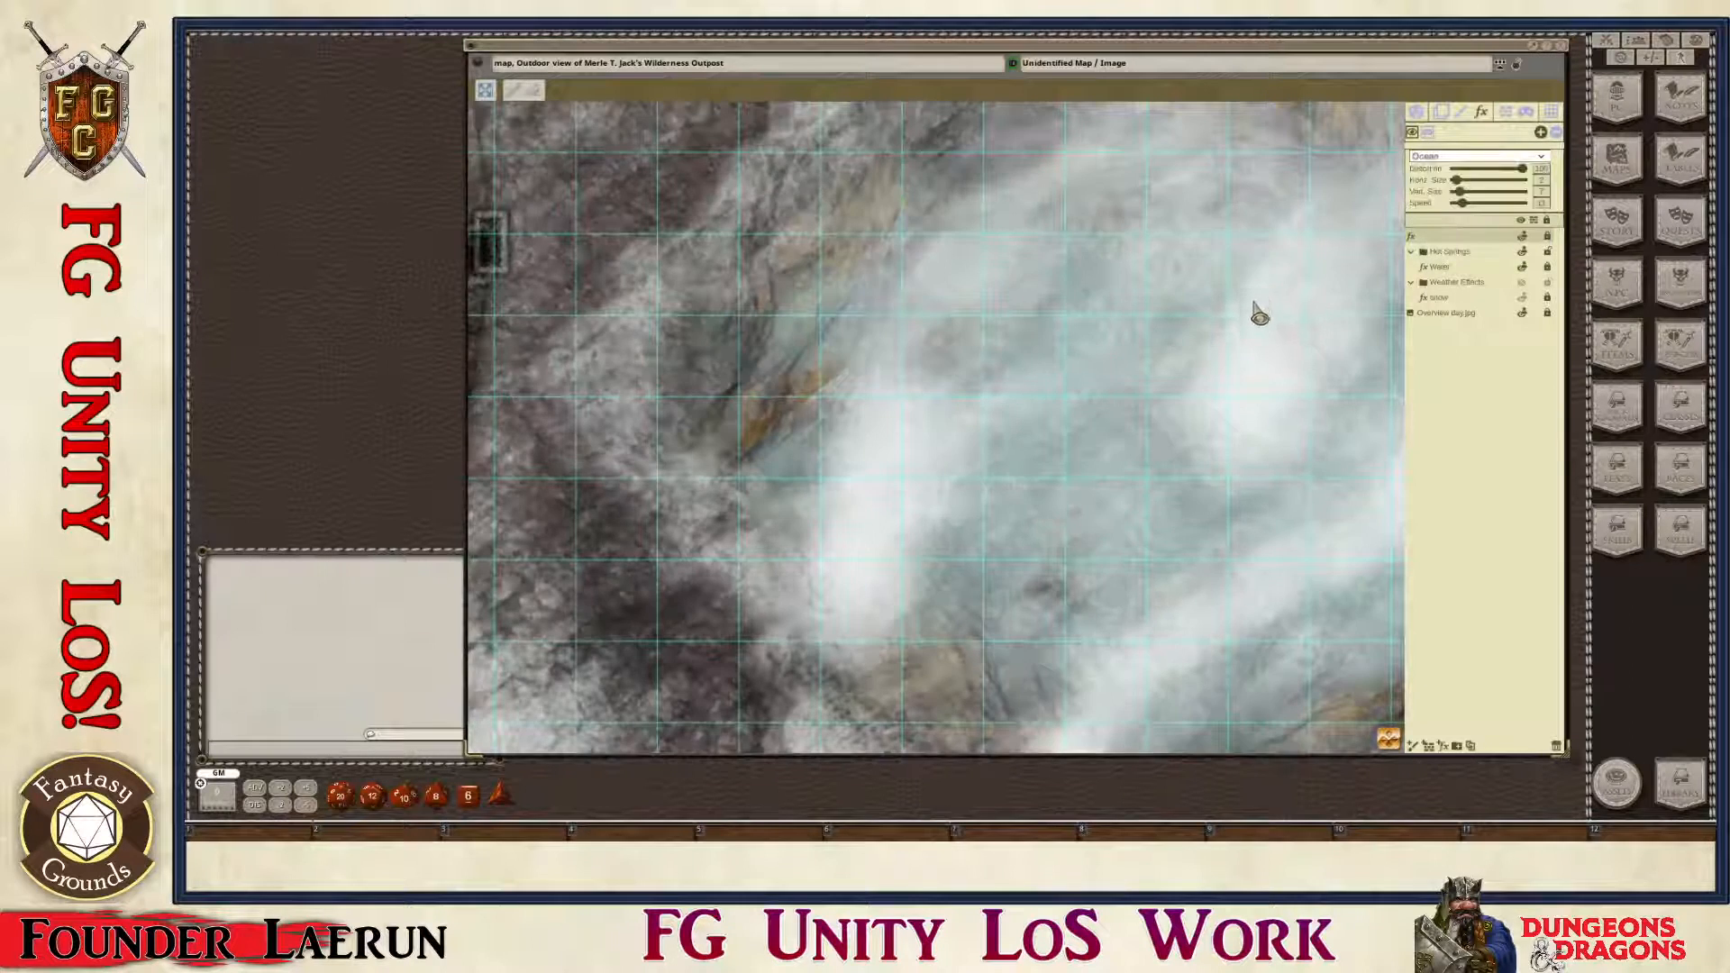
# Step: Mask the Ocean layer, reveal the effect over the hot springs pool and mask out a small area inside it
pyautogui.click(1542, 135)
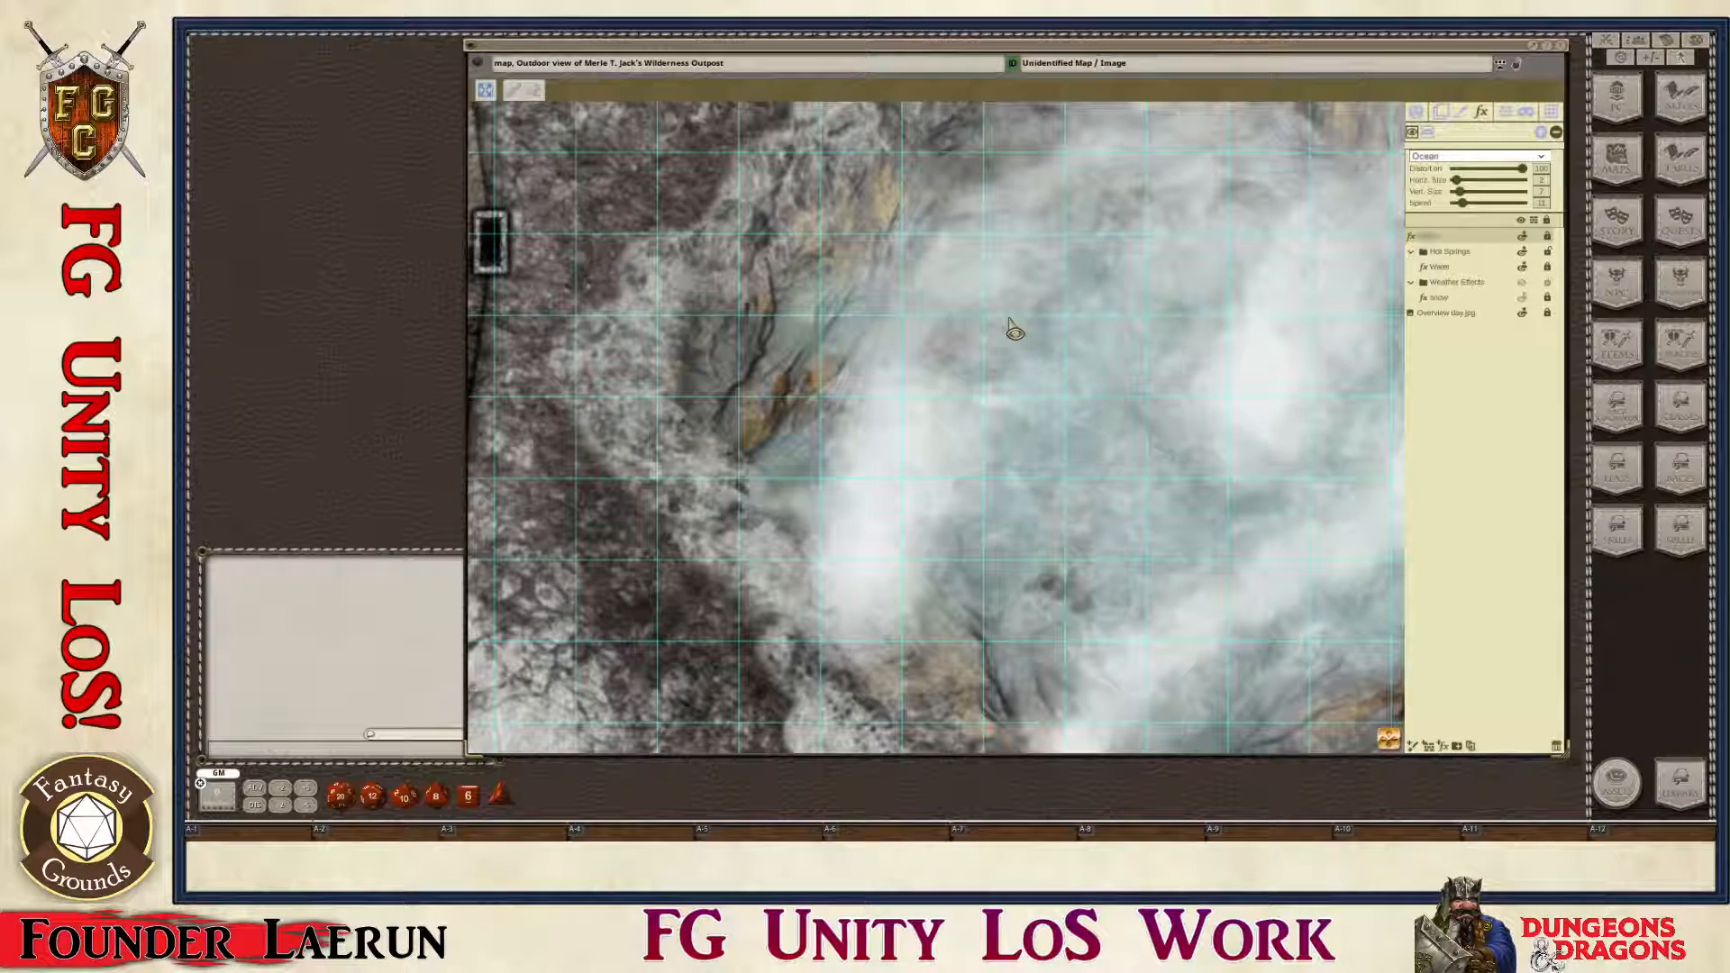
pyautogui.moveTo(996, 347)
pyautogui.mouseDown()
pyautogui.moveTo(1023, 472)
pyautogui.moveTo(999, 531)
pyautogui.moveTo(1036, 559)
pyautogui.moveTo(1172, 572)
pyautogui.moveTo(1213, 527)
pyautogui.moveTo(1144, 451)
pyautogui.moveTo(1127, 396)
pyautogui.moveTo(1171, 307)
pyautogui.moveTo(1227, 257)
pyautogui.moveTo(1160, 221)
pyautogui.moveTo(1002, 322)
pyautogui.mouseUp()
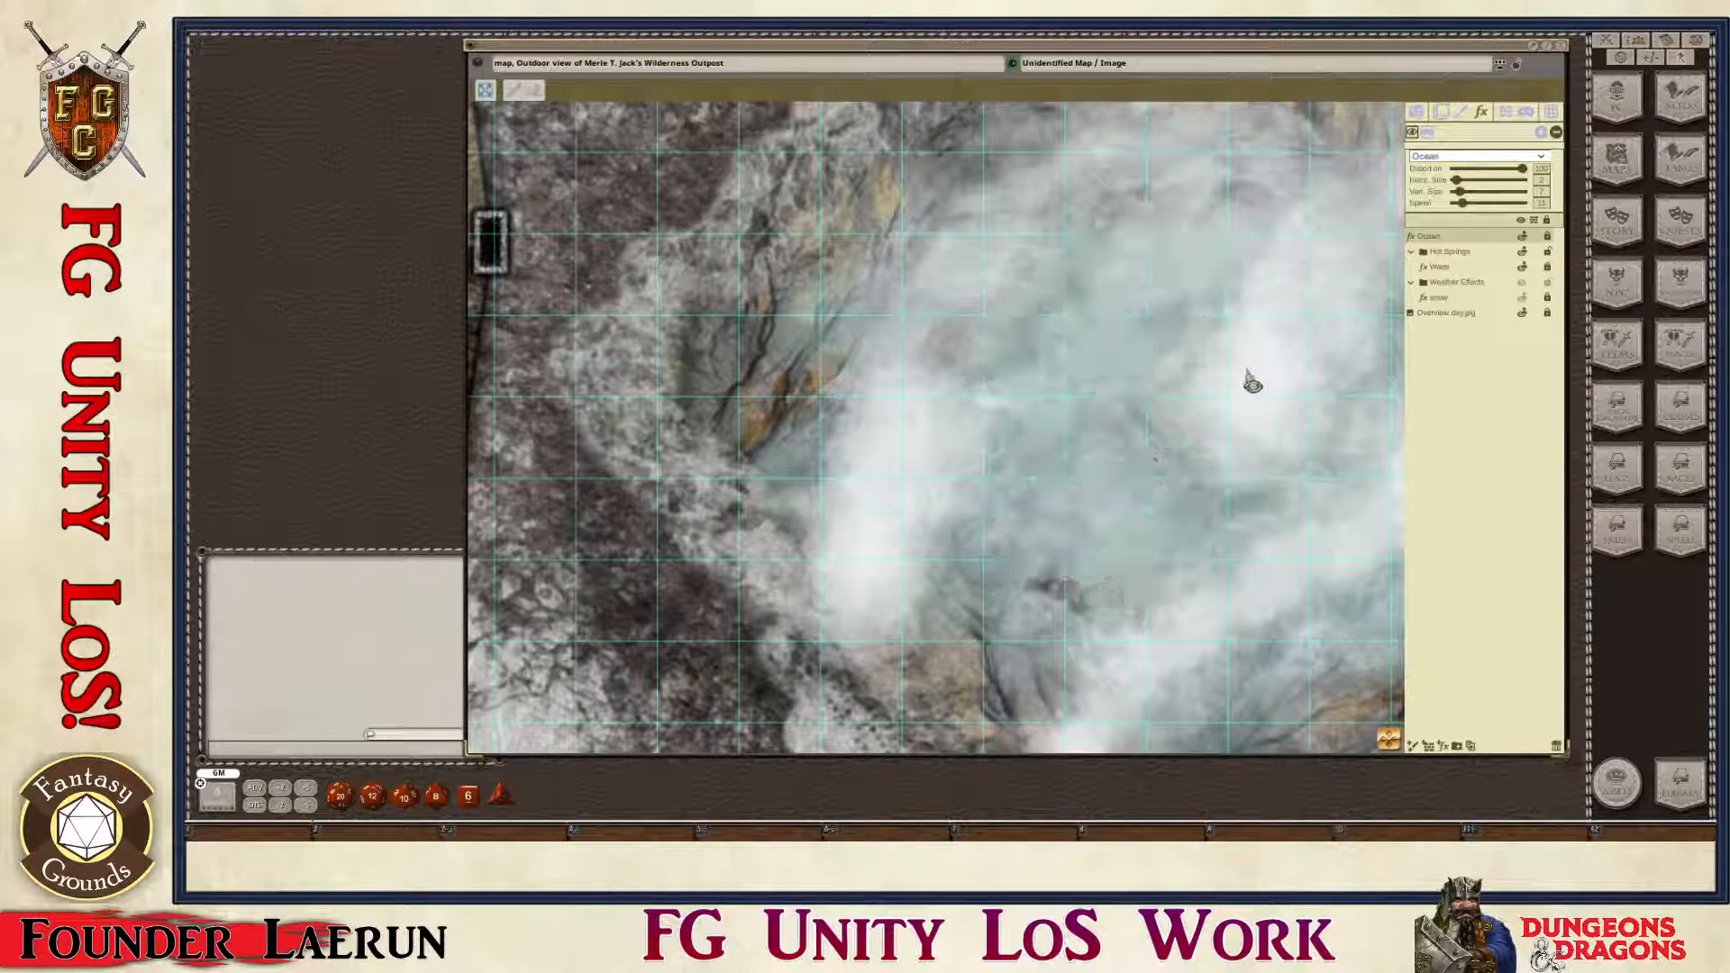
pyautogui.press('alt')
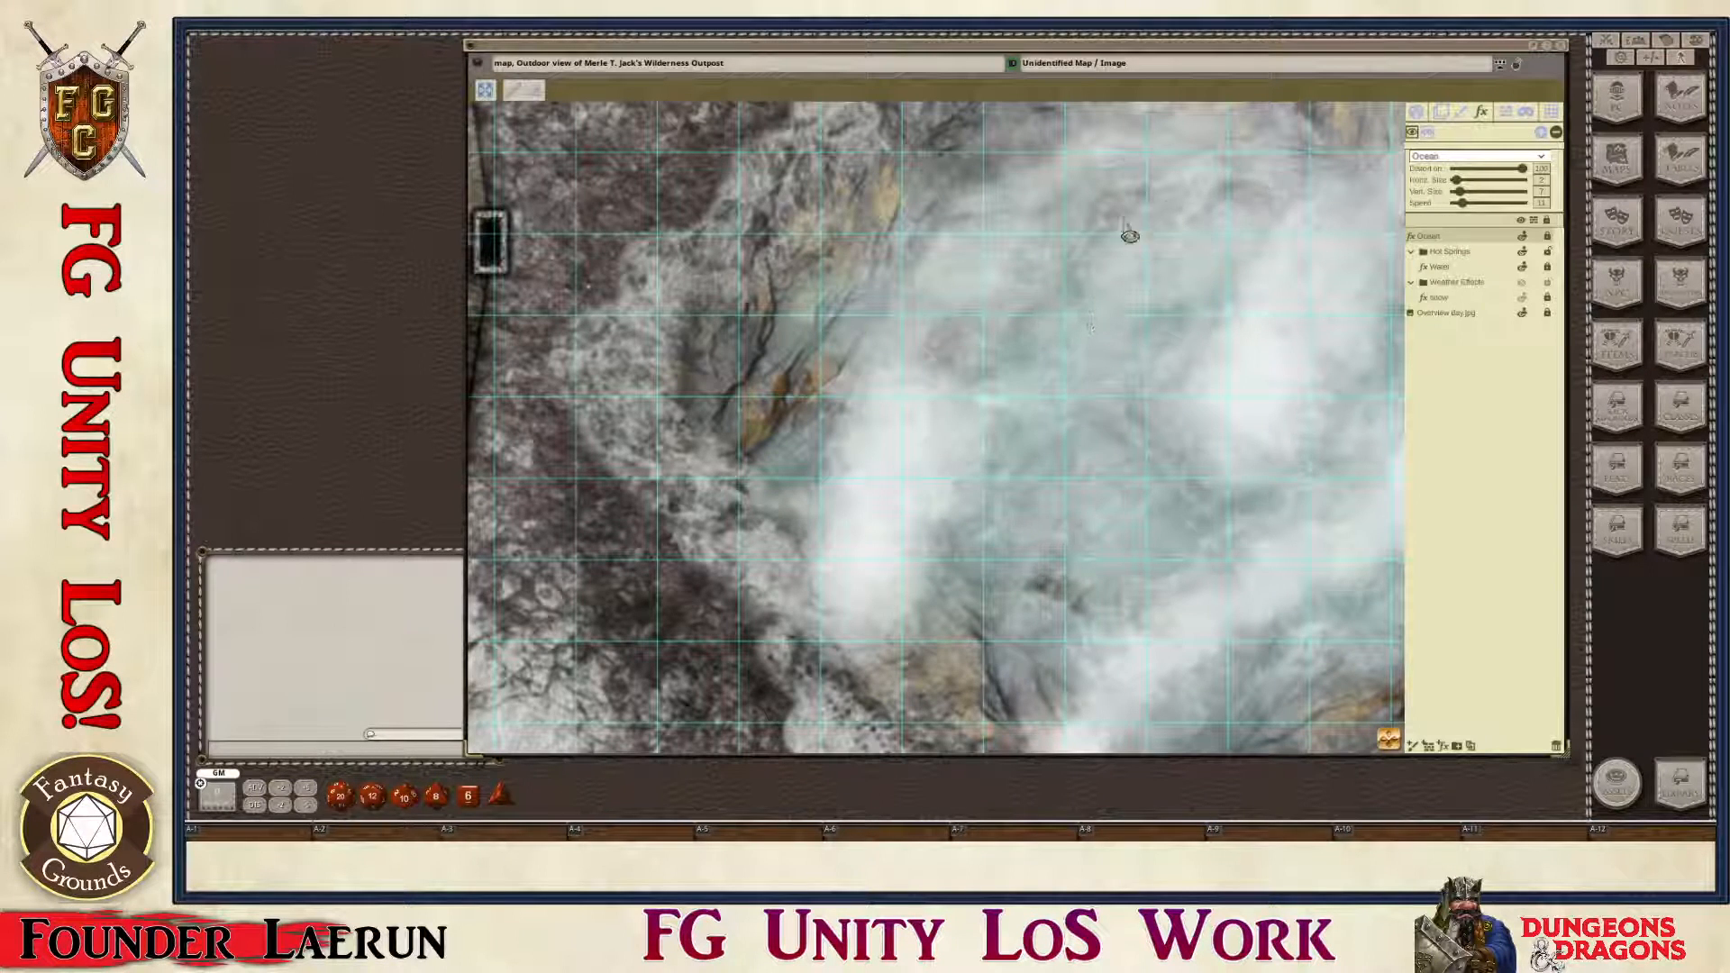
pyautogui.click(1428, 133)
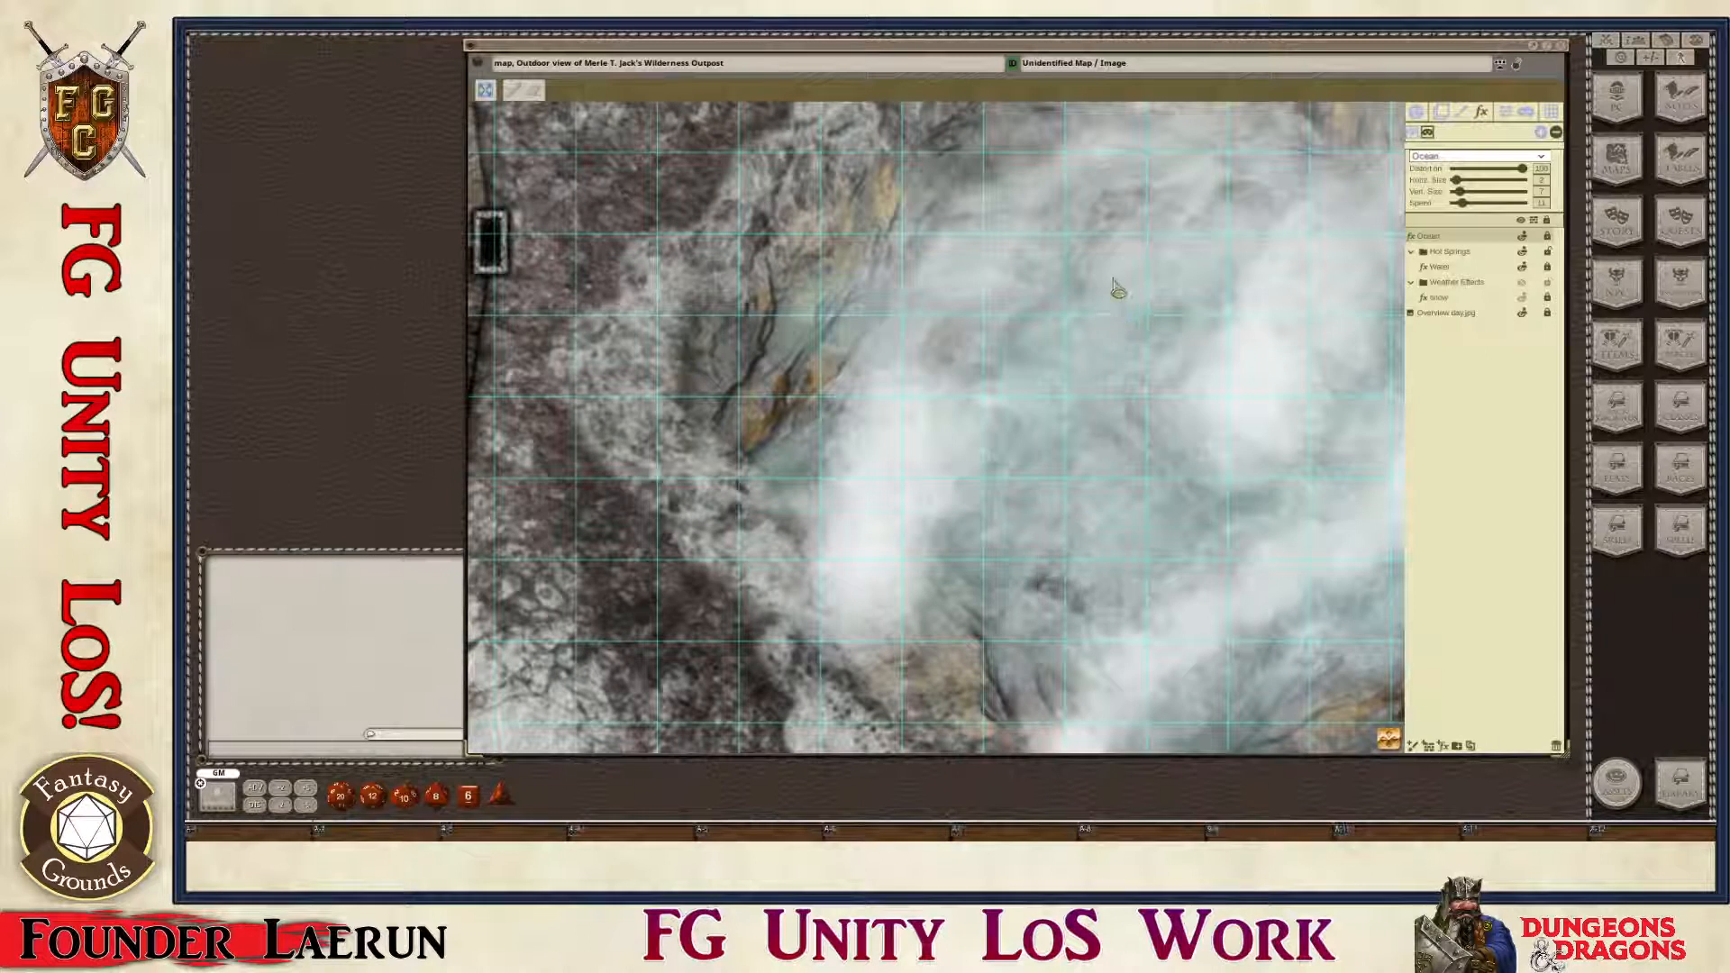
pyautogui.moveTo(1118, 281)
pyautogui.mouseDown()
pyautogui.moveTo(1041, 326)
pyautogui.moveTo(1051, 437)
pyautogui.moveTo(1030, 494)
pyautogui.moveTo(1066, 546)
pyautogui.moveTo(1130, 541)
pyautogui.moveTo(1117, 306)
pyautogui.moveTo(1085, 412)
pyautogui.moveTo(1118, 302)
pyautogui.moveTo(1173, 238)
pyautogui.moveTo(1108, 230)
pyautogui.moveTo(1117, 290)
pyautogui.mouseUp()
# Step: Reduce the Distortion and Speed of the Ocean effect
pyautogui.scroll(-2, 1230, 514)
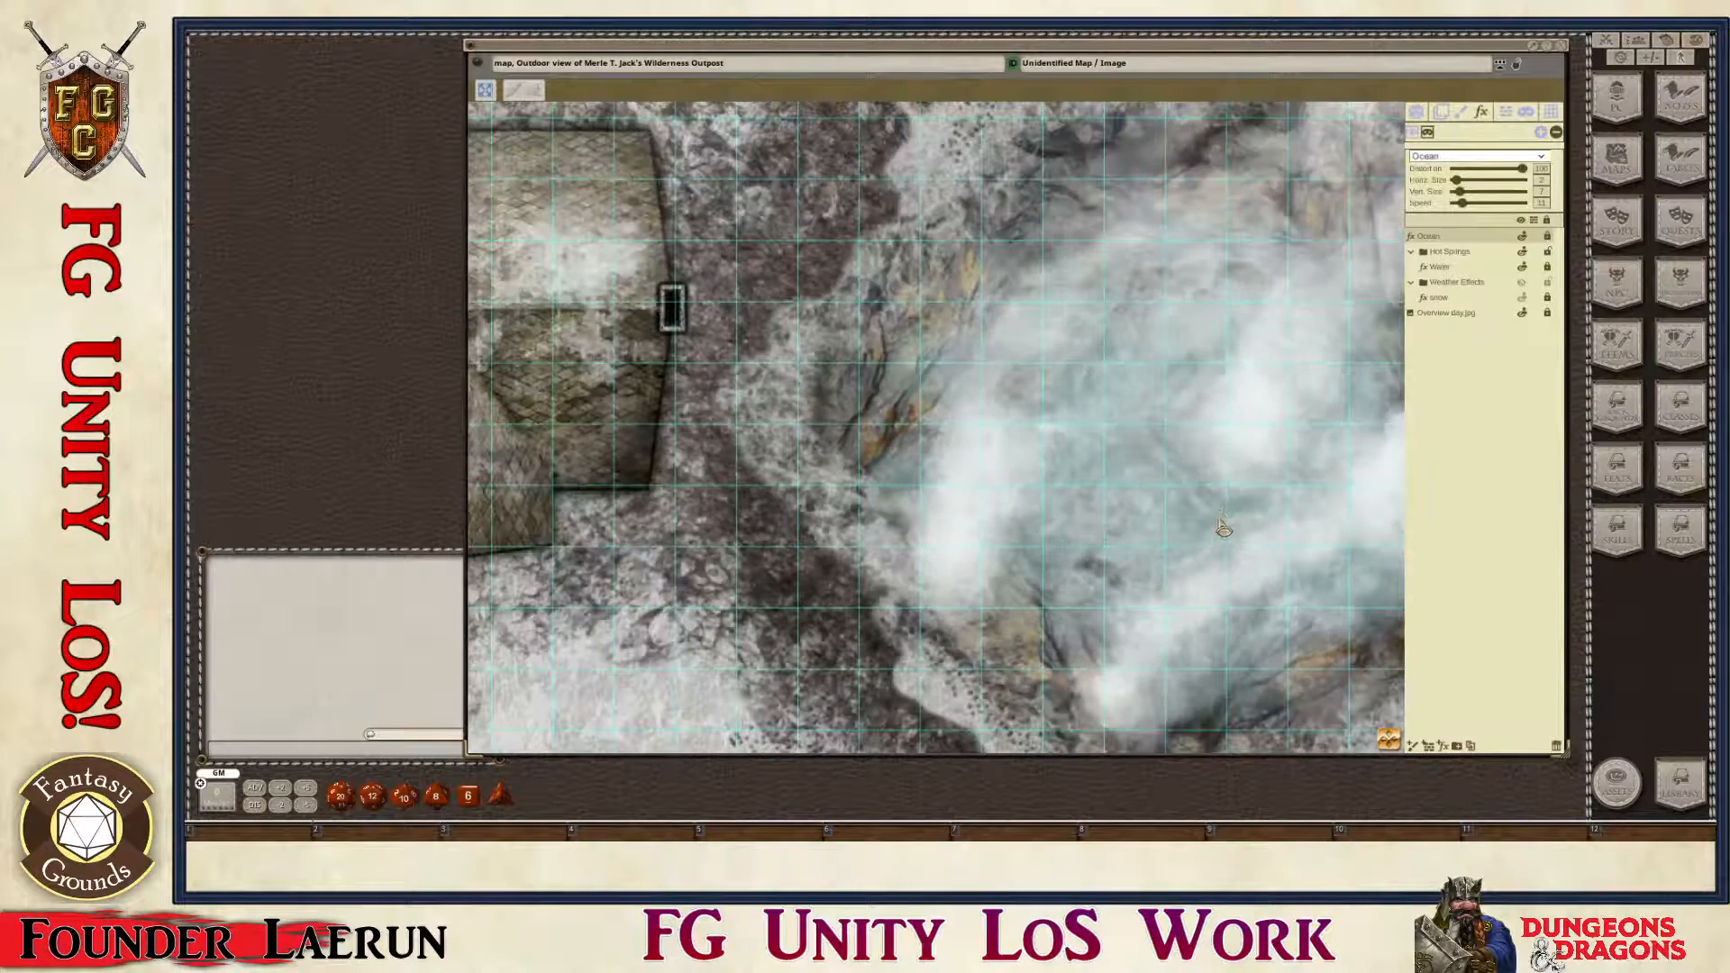
pyautogui.scroll(1, 1219, 532)
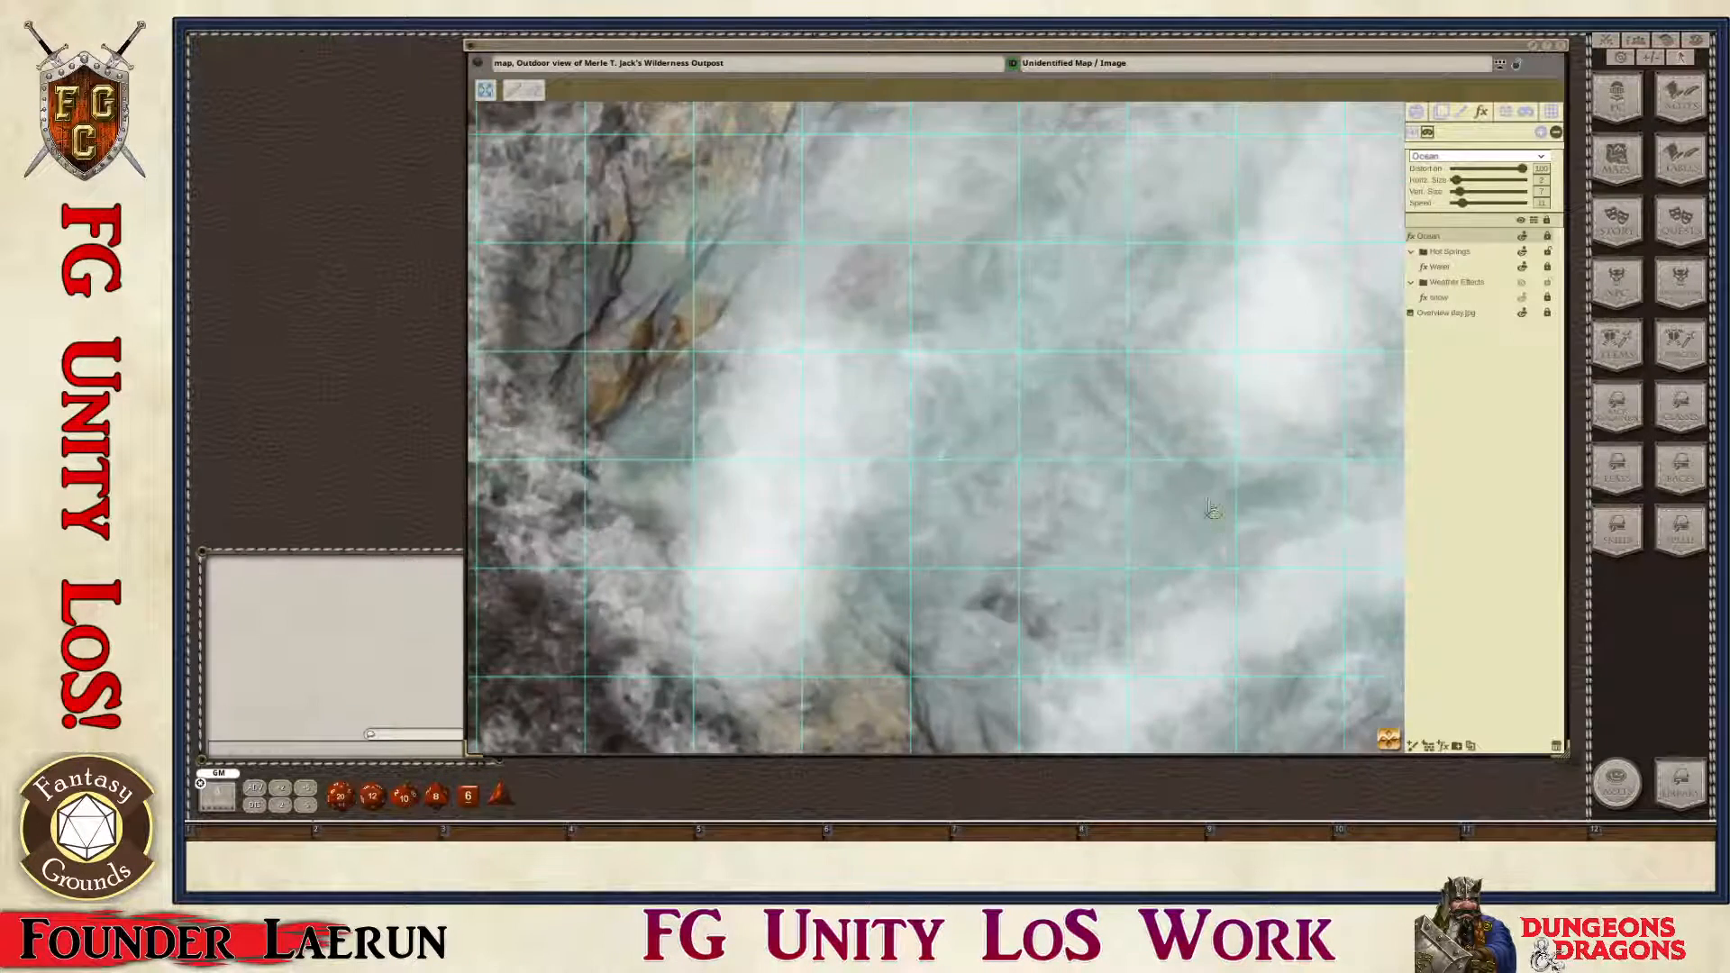
pyautogui.scroll(1, 1050, 347)
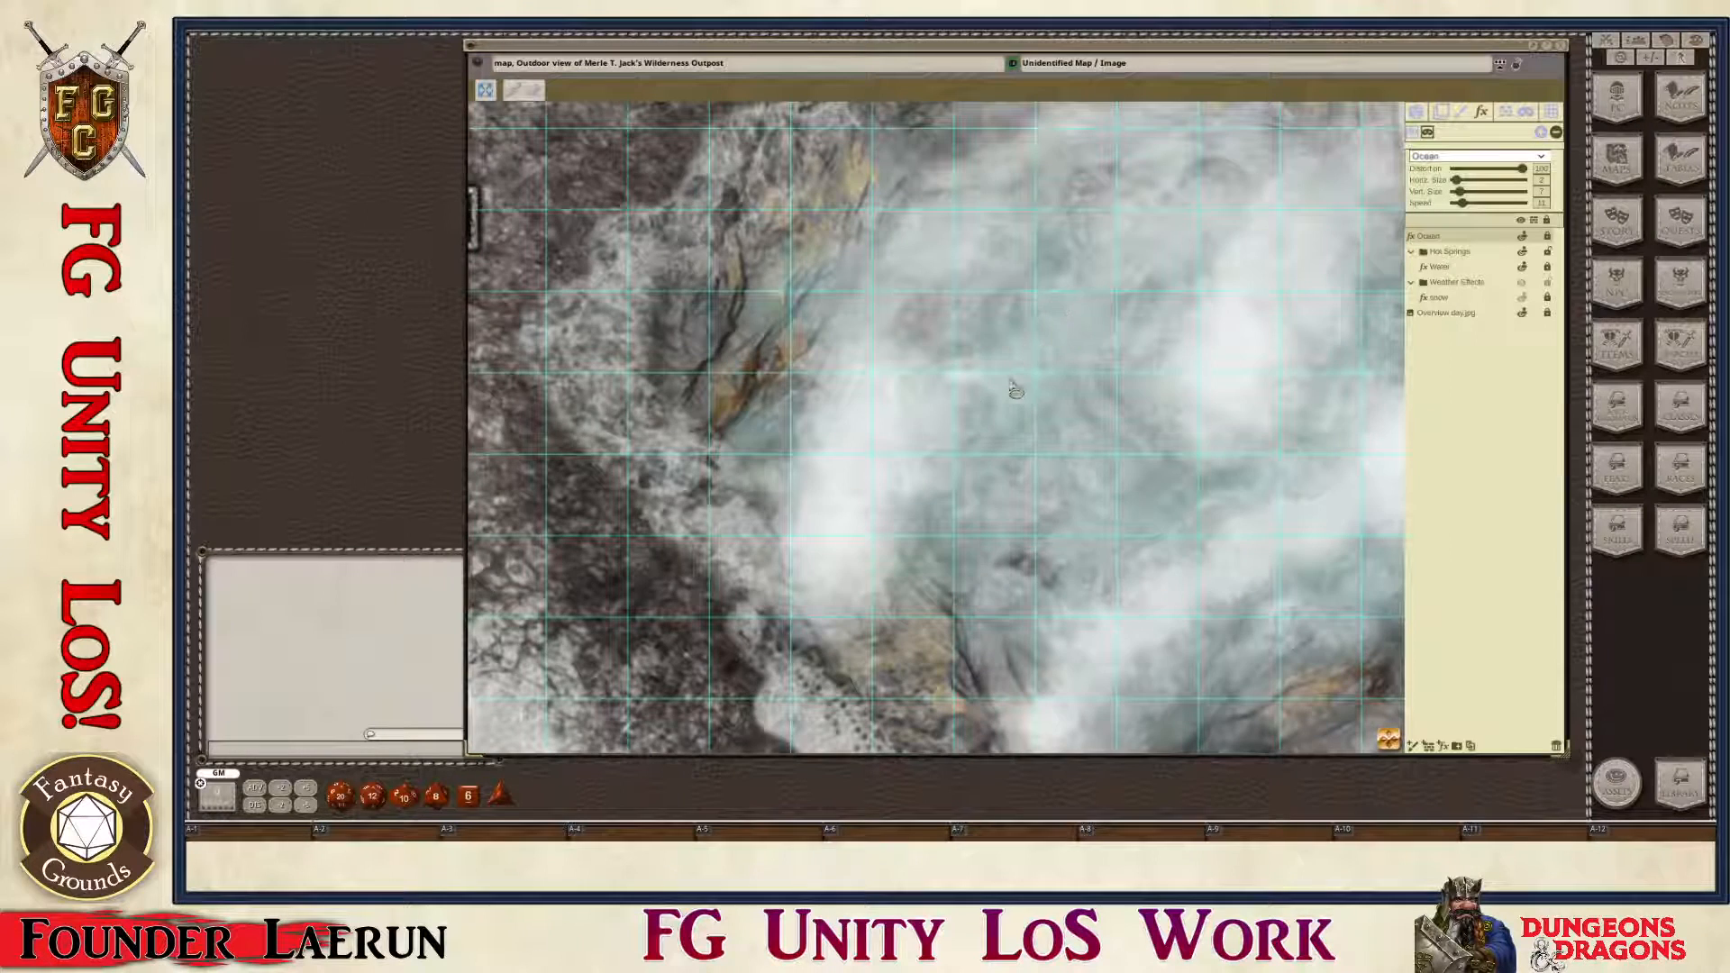
pyautogui.scroll(-1, 1049, 401)
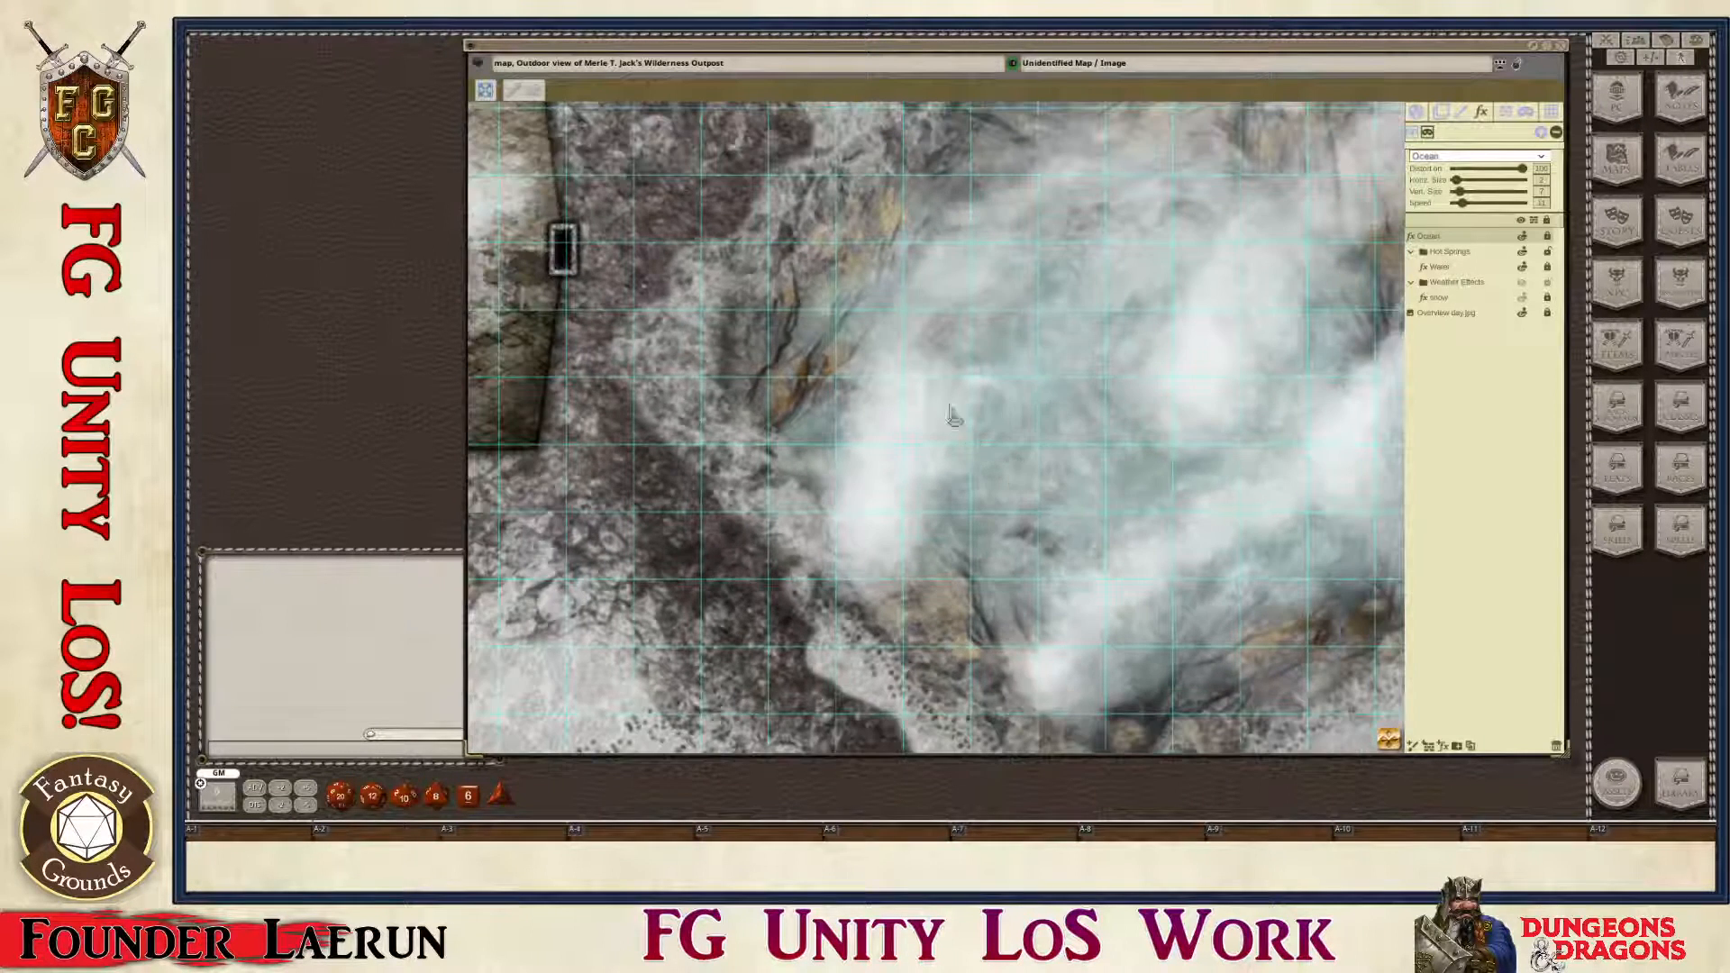
pyautogui.moveTo(1518, 168)
pyautogui.mouseDown()
pyautogui.moveTo(1483, 180)
pyautogui.moveTo(1499, 181)
pyautogui.mouseUp()
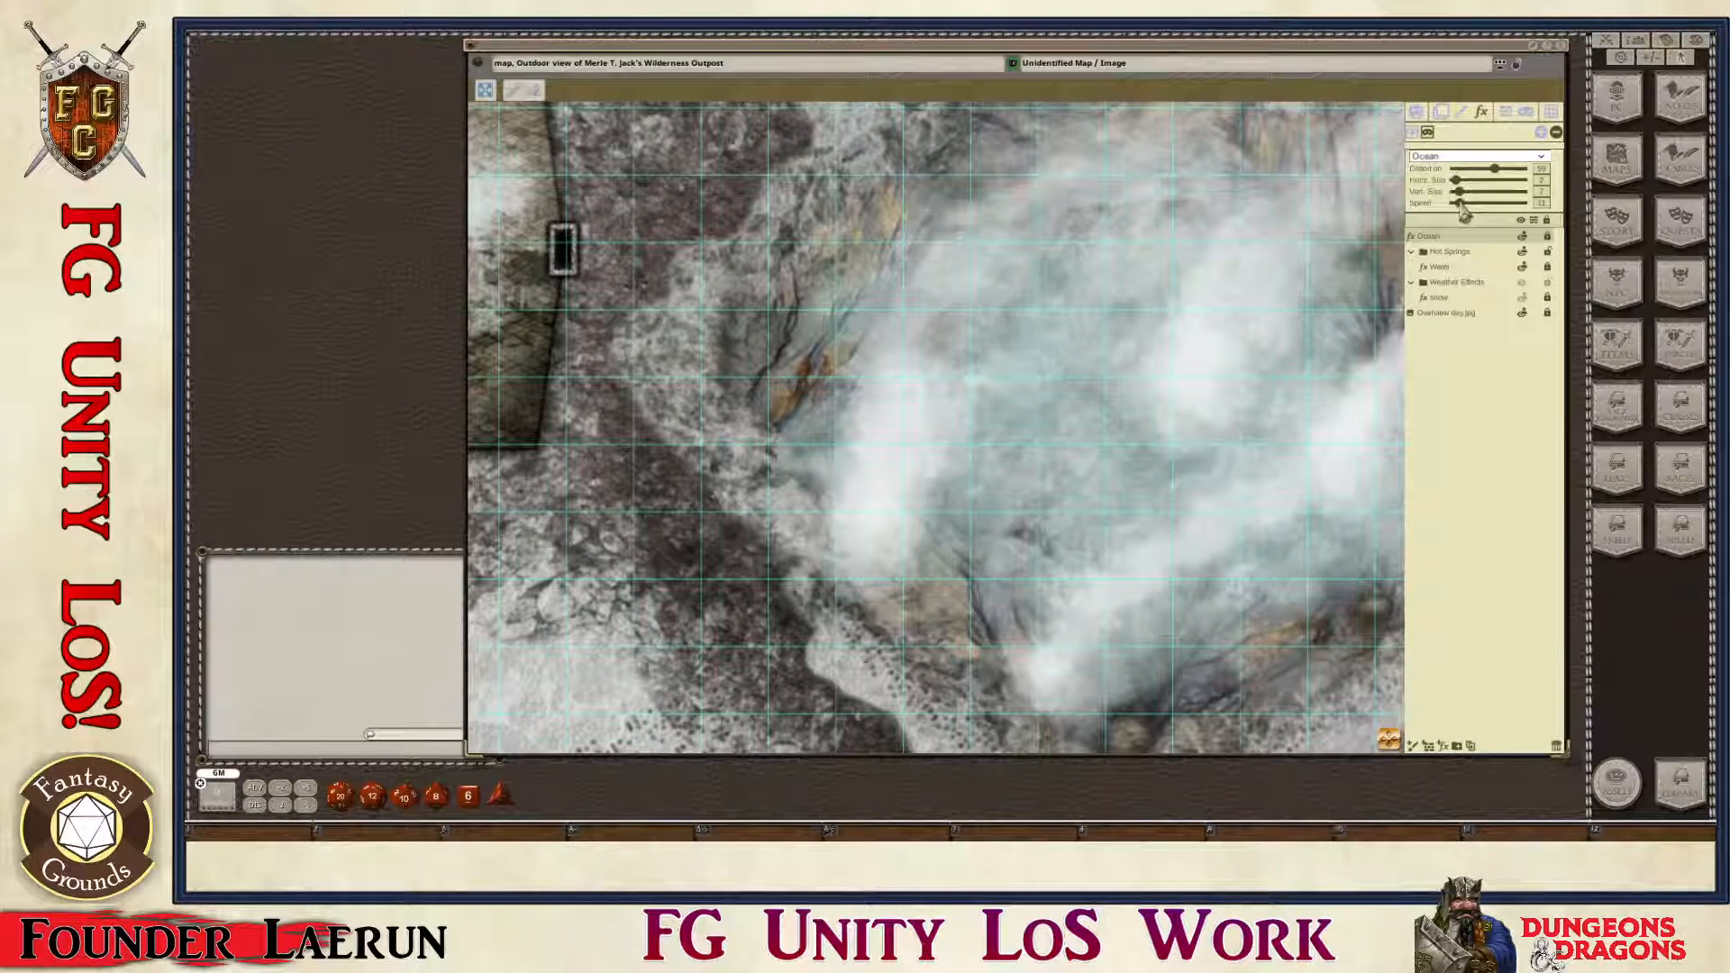
pyautogui.moveTo(1463, 211); pyautogui.dragTo(1457, 206)
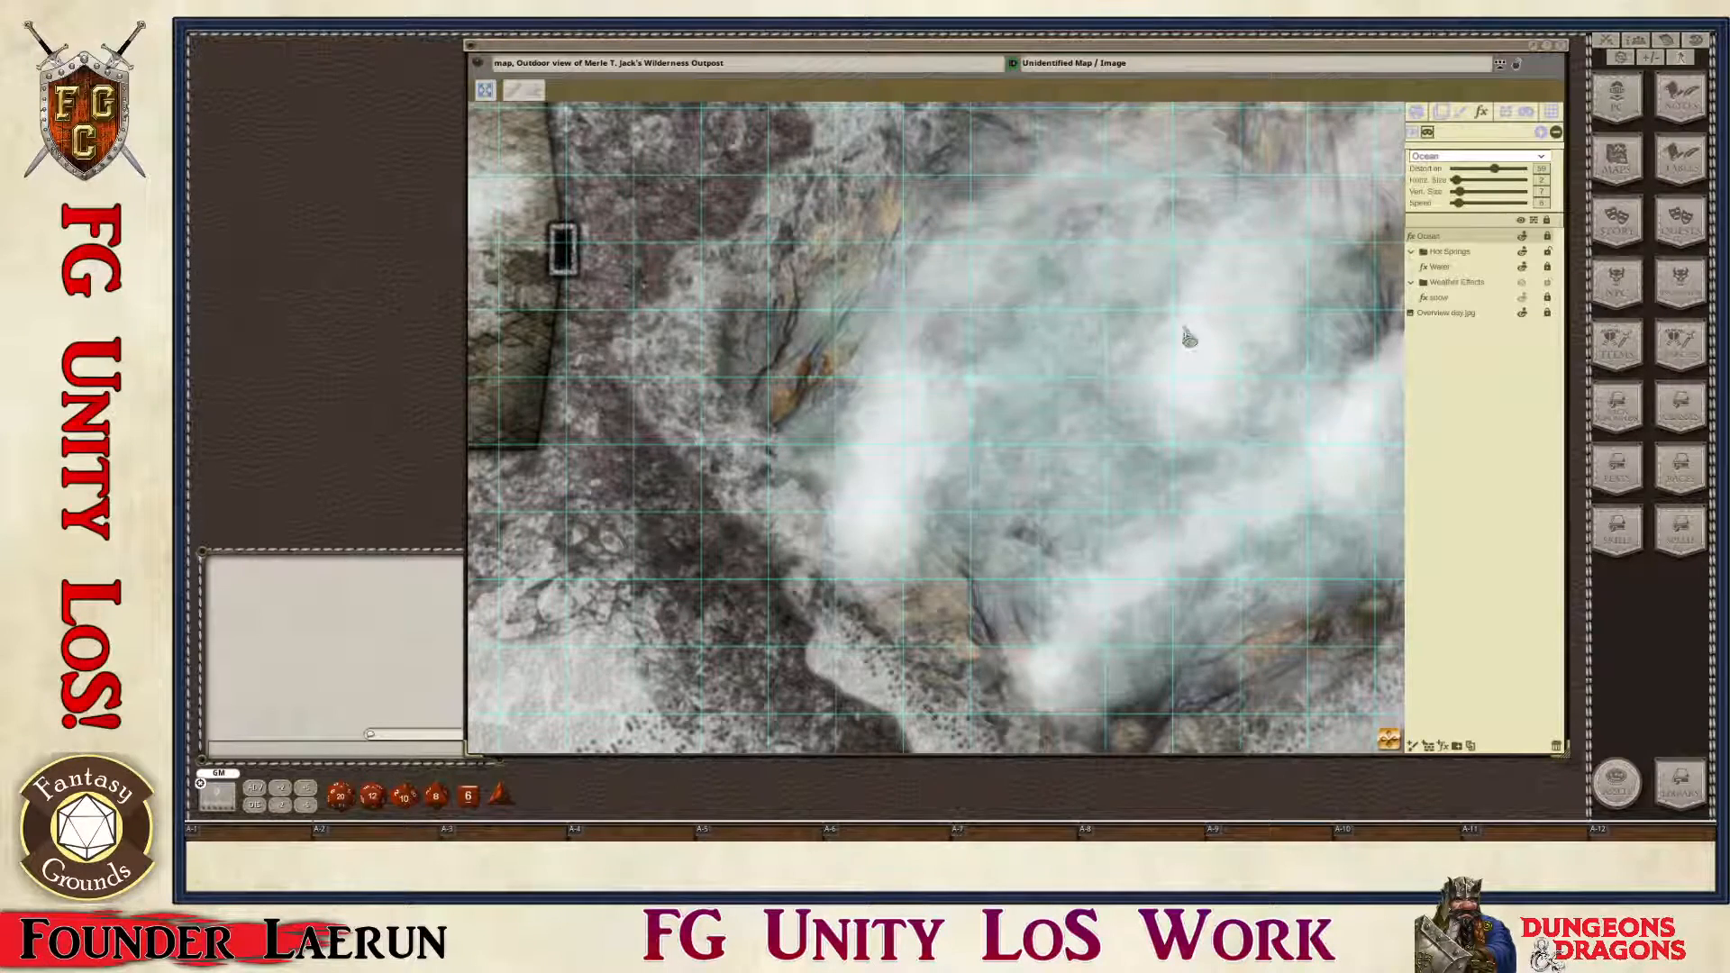
pyautogui.scroll(-5, 1189, 342)
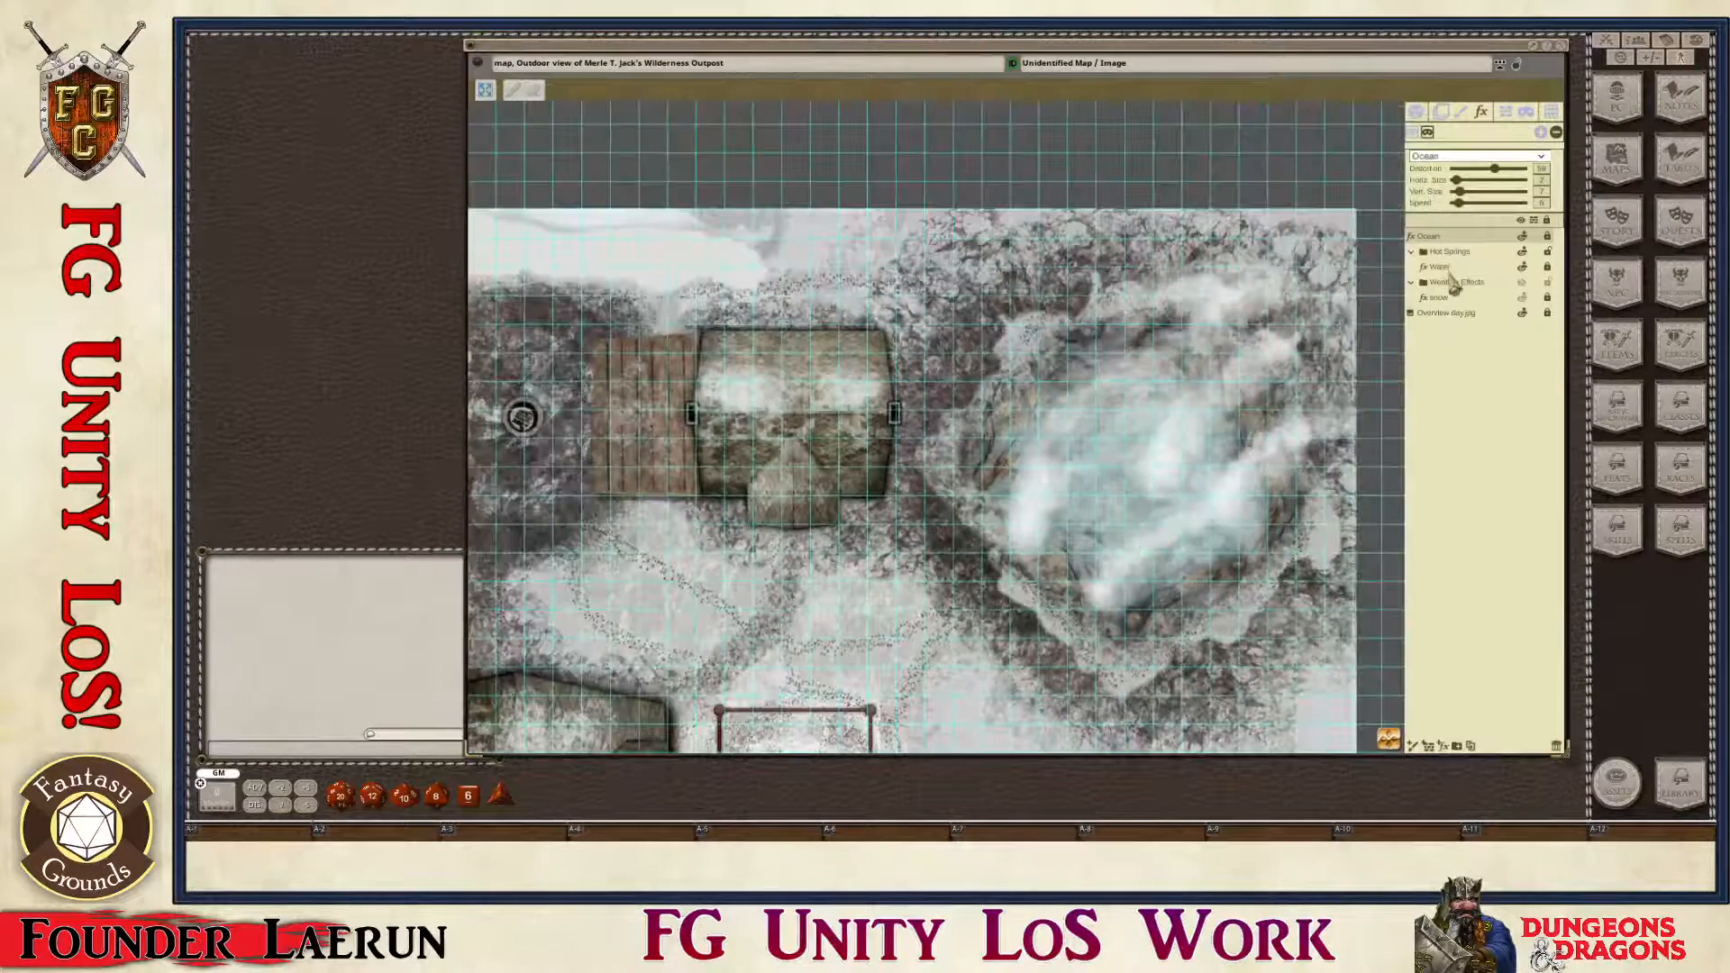
pyautogui.moveTo(1450, 317); pyautogui.dragTo(1473, 286)
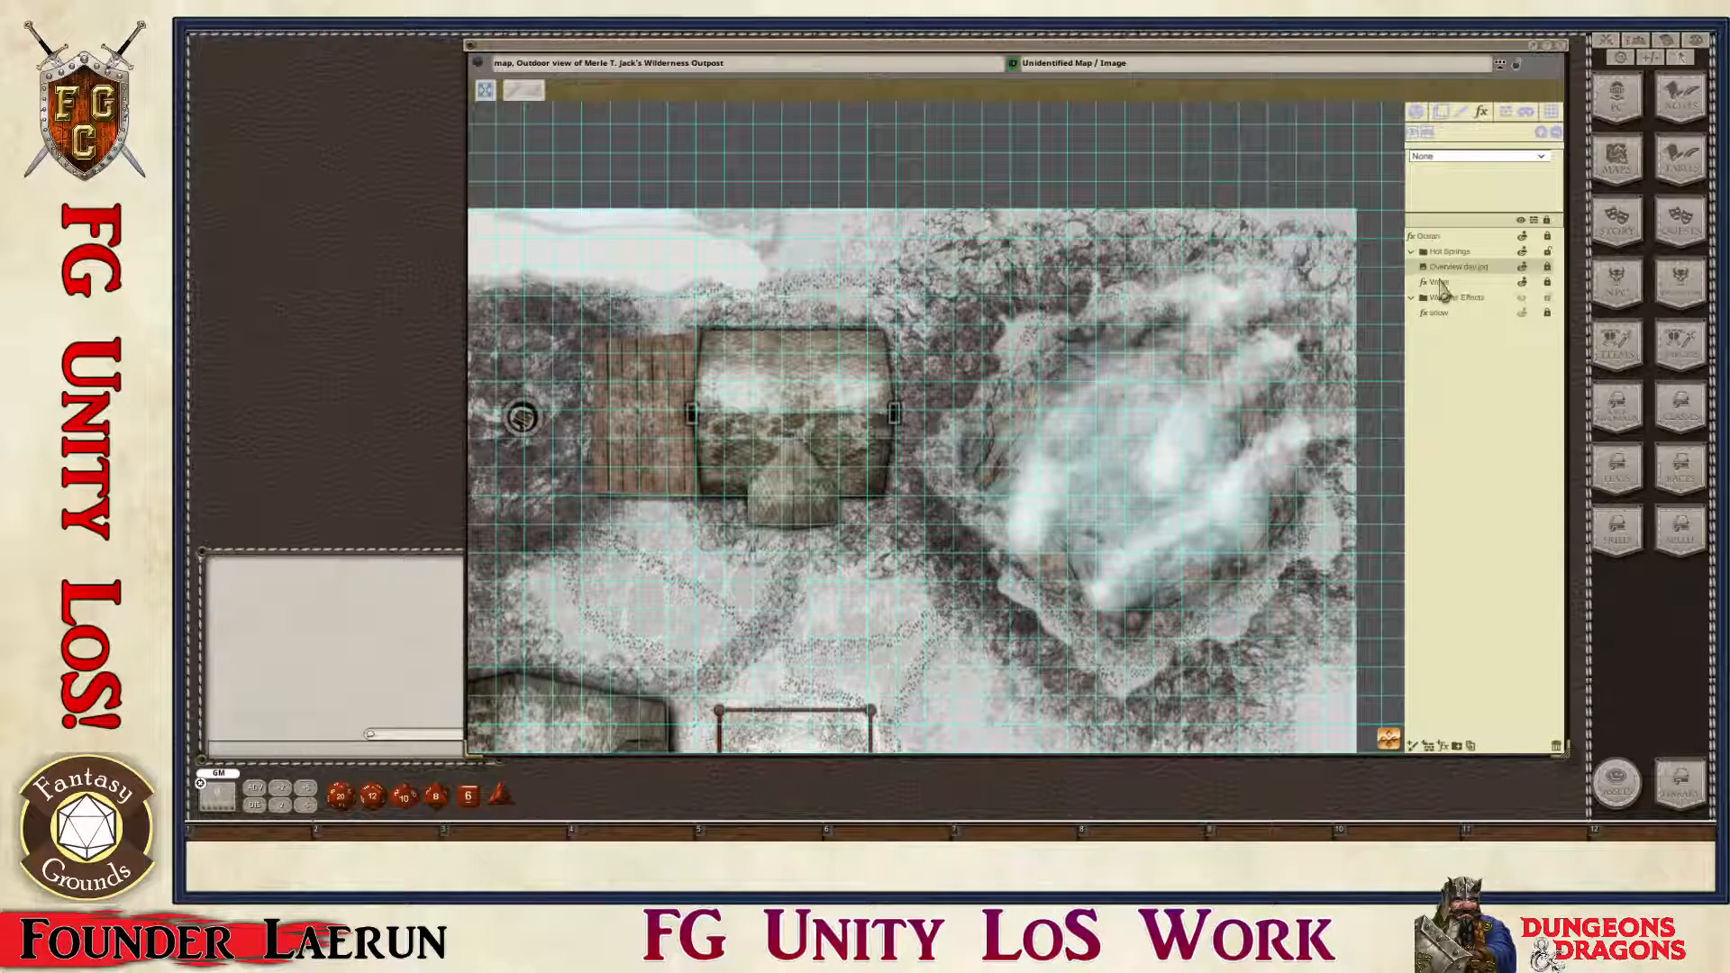
pyautogui.press('alt')
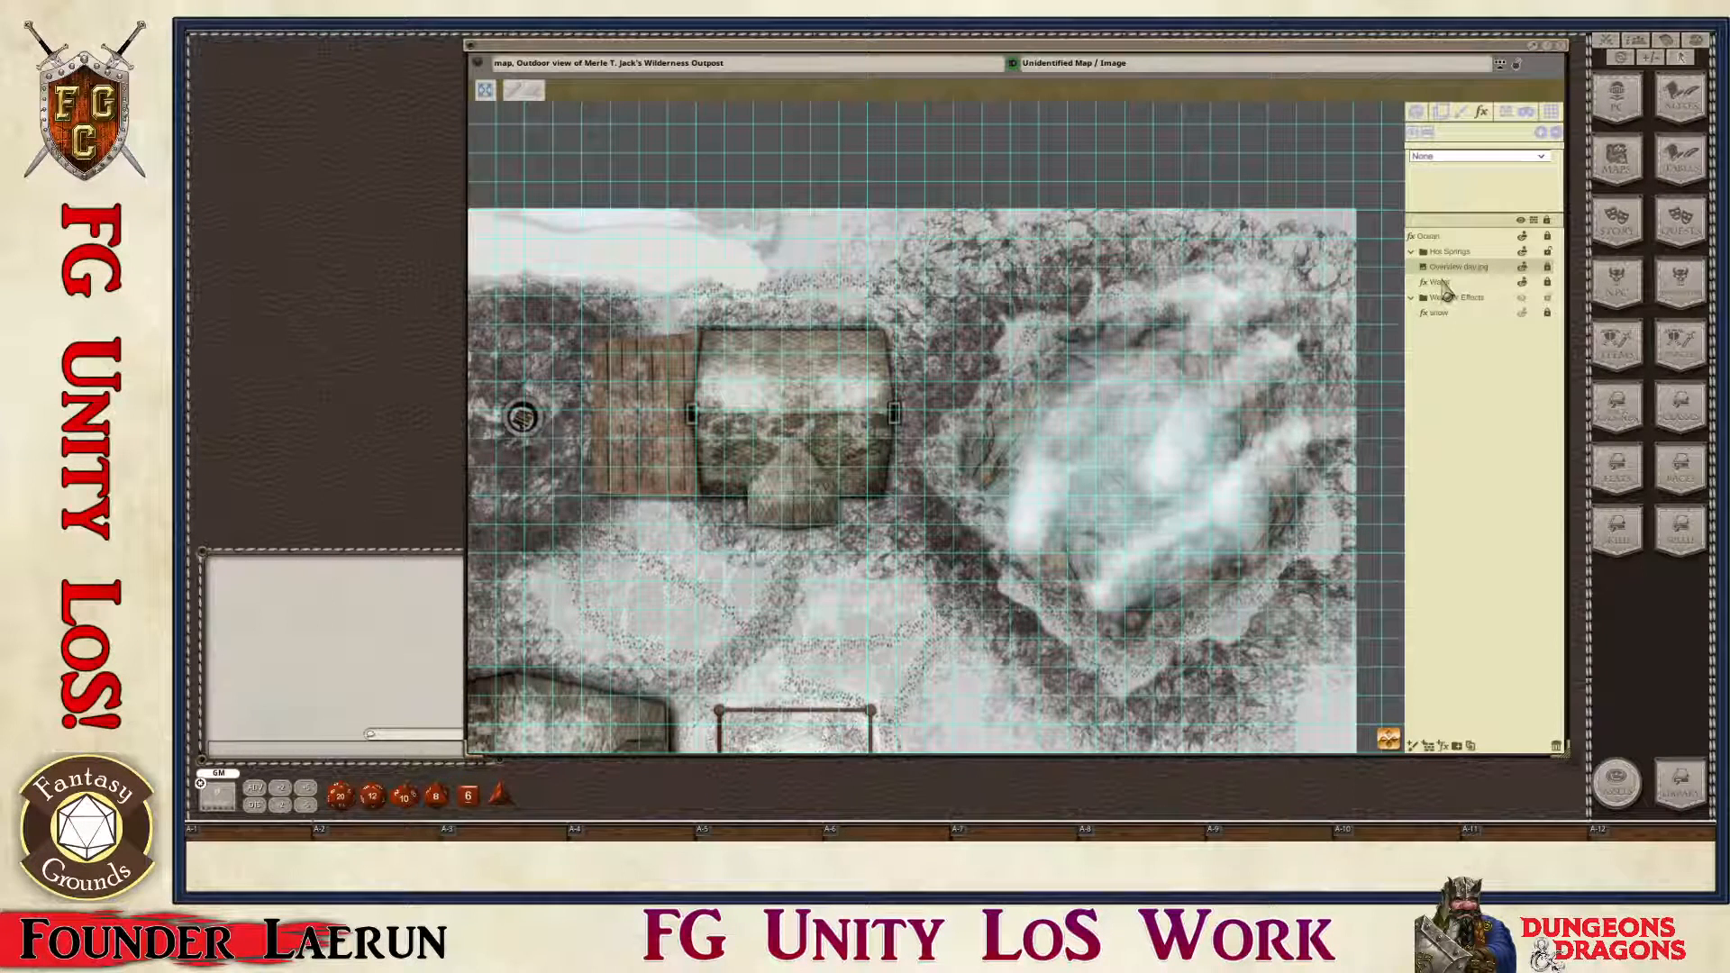
pyautogui.moveTo(1455, 273); pyautogui.dragTo(1455, 318)
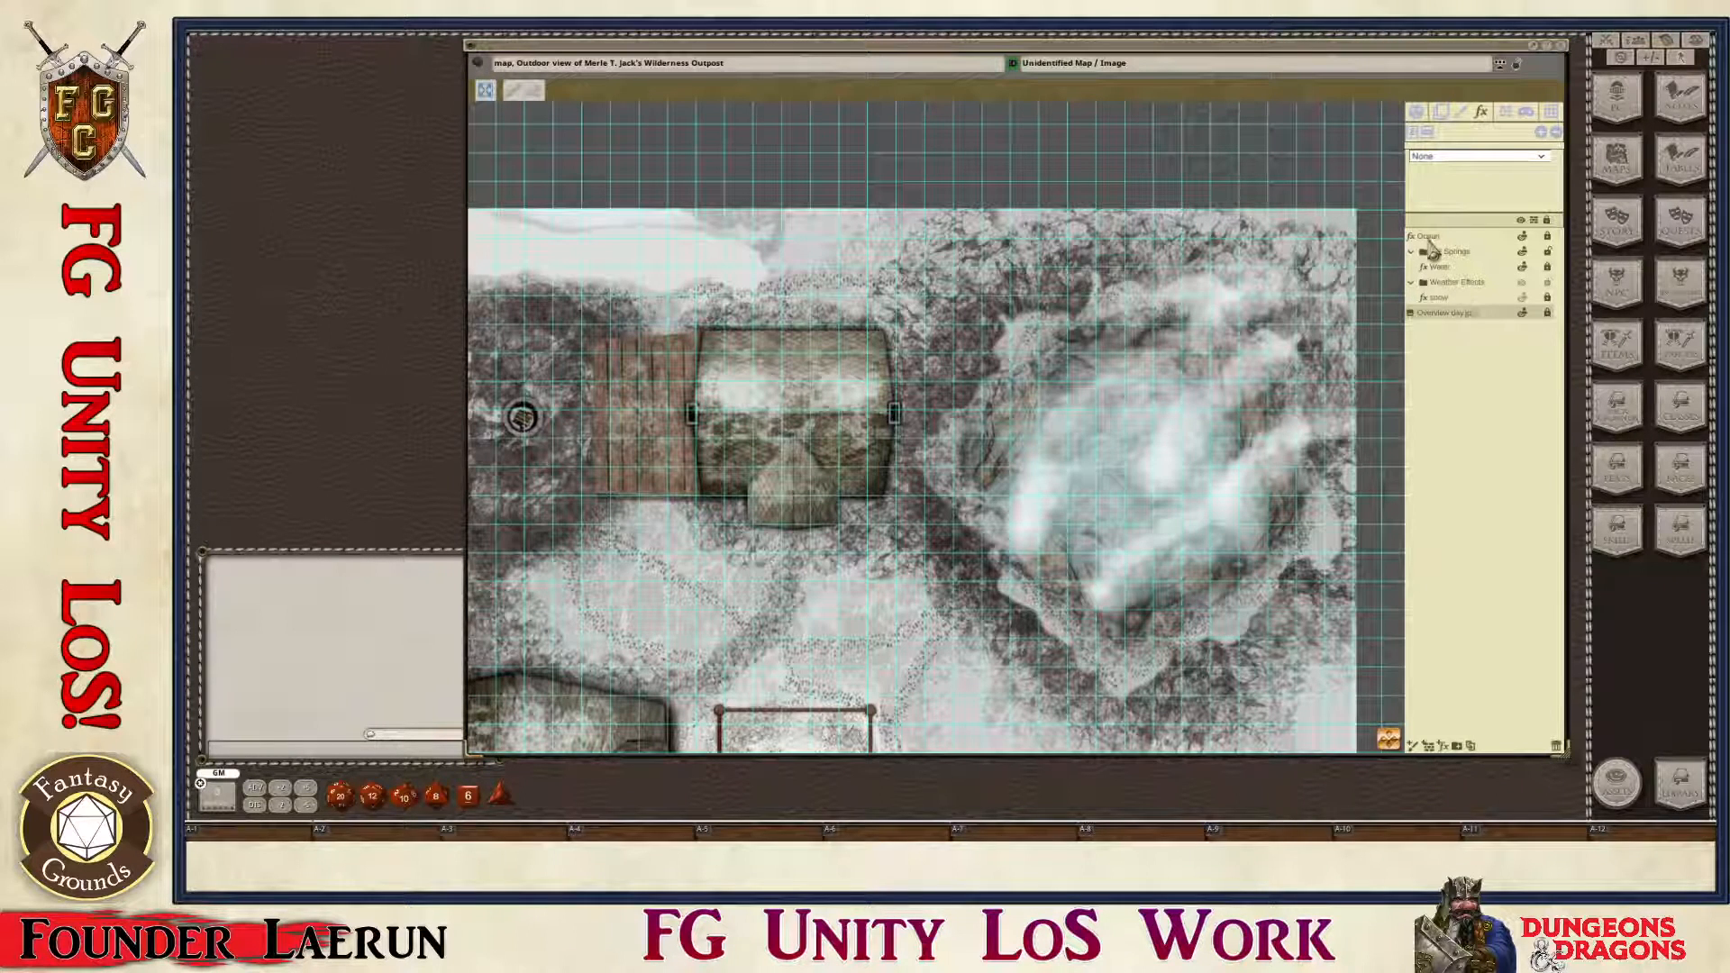
# Step: Move the Ocean effect layer into the Hot Springs folder, raise its Distortion and fine-tune its Horizontal Size
pyautogui.moveTo(1431, 240); pyautogui.dragTo(1442, 270)
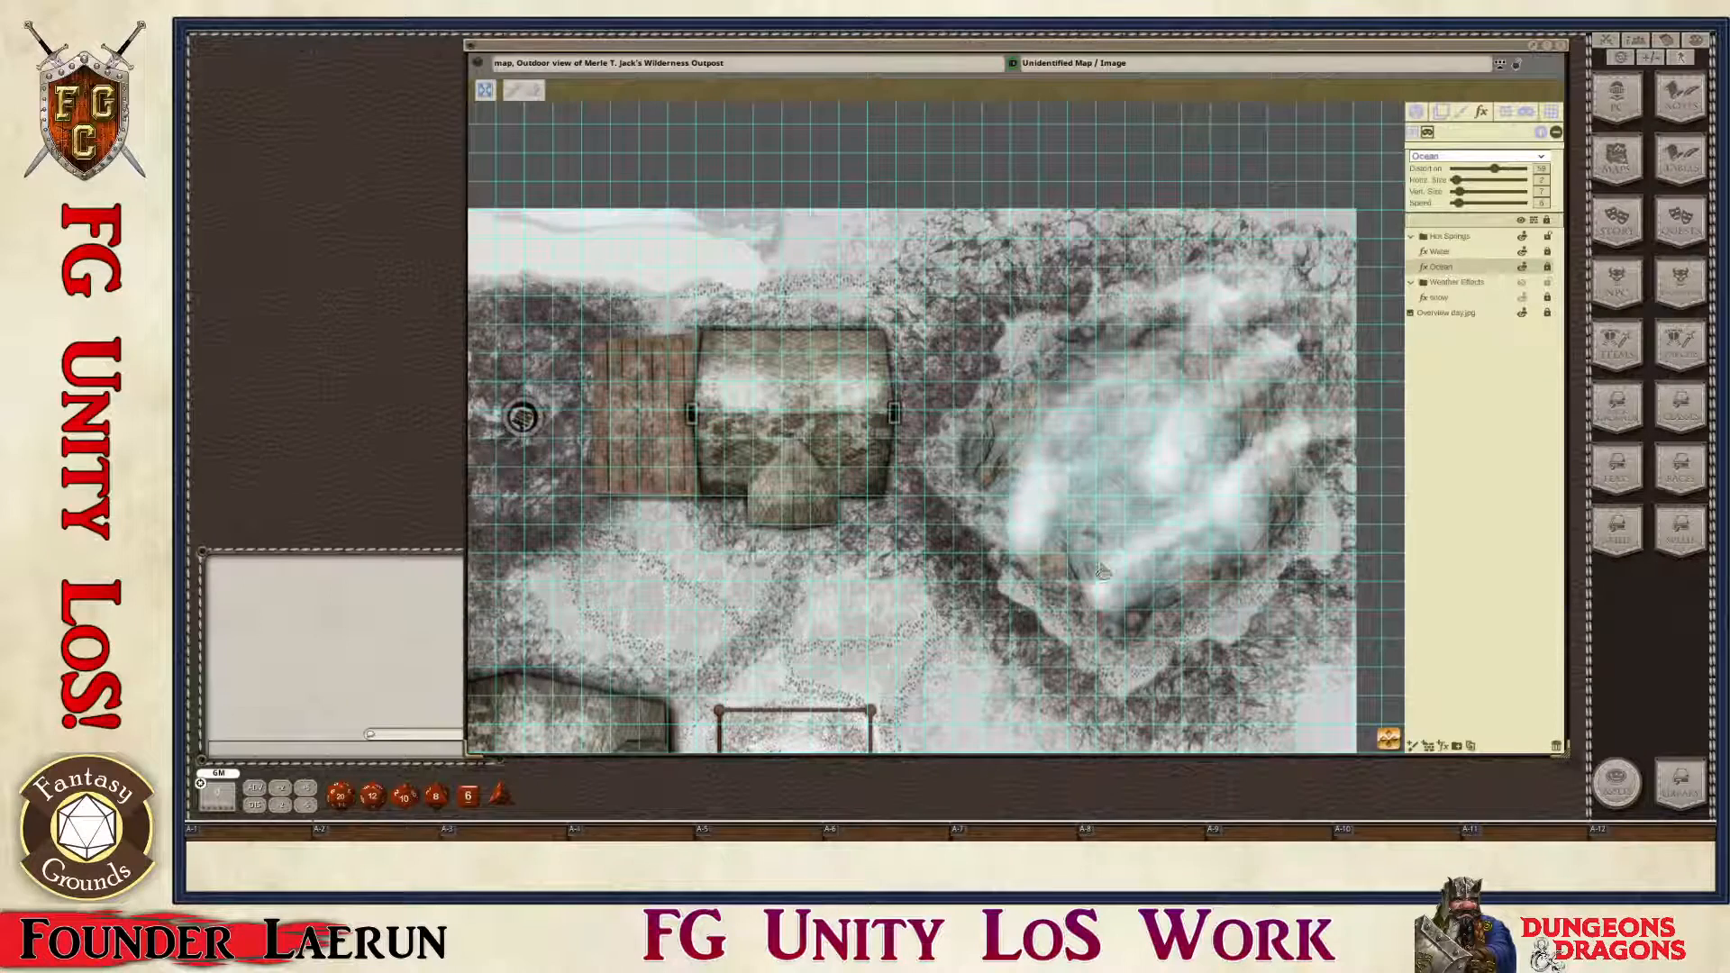
pyautogui.scroll(6, 1117, 487)
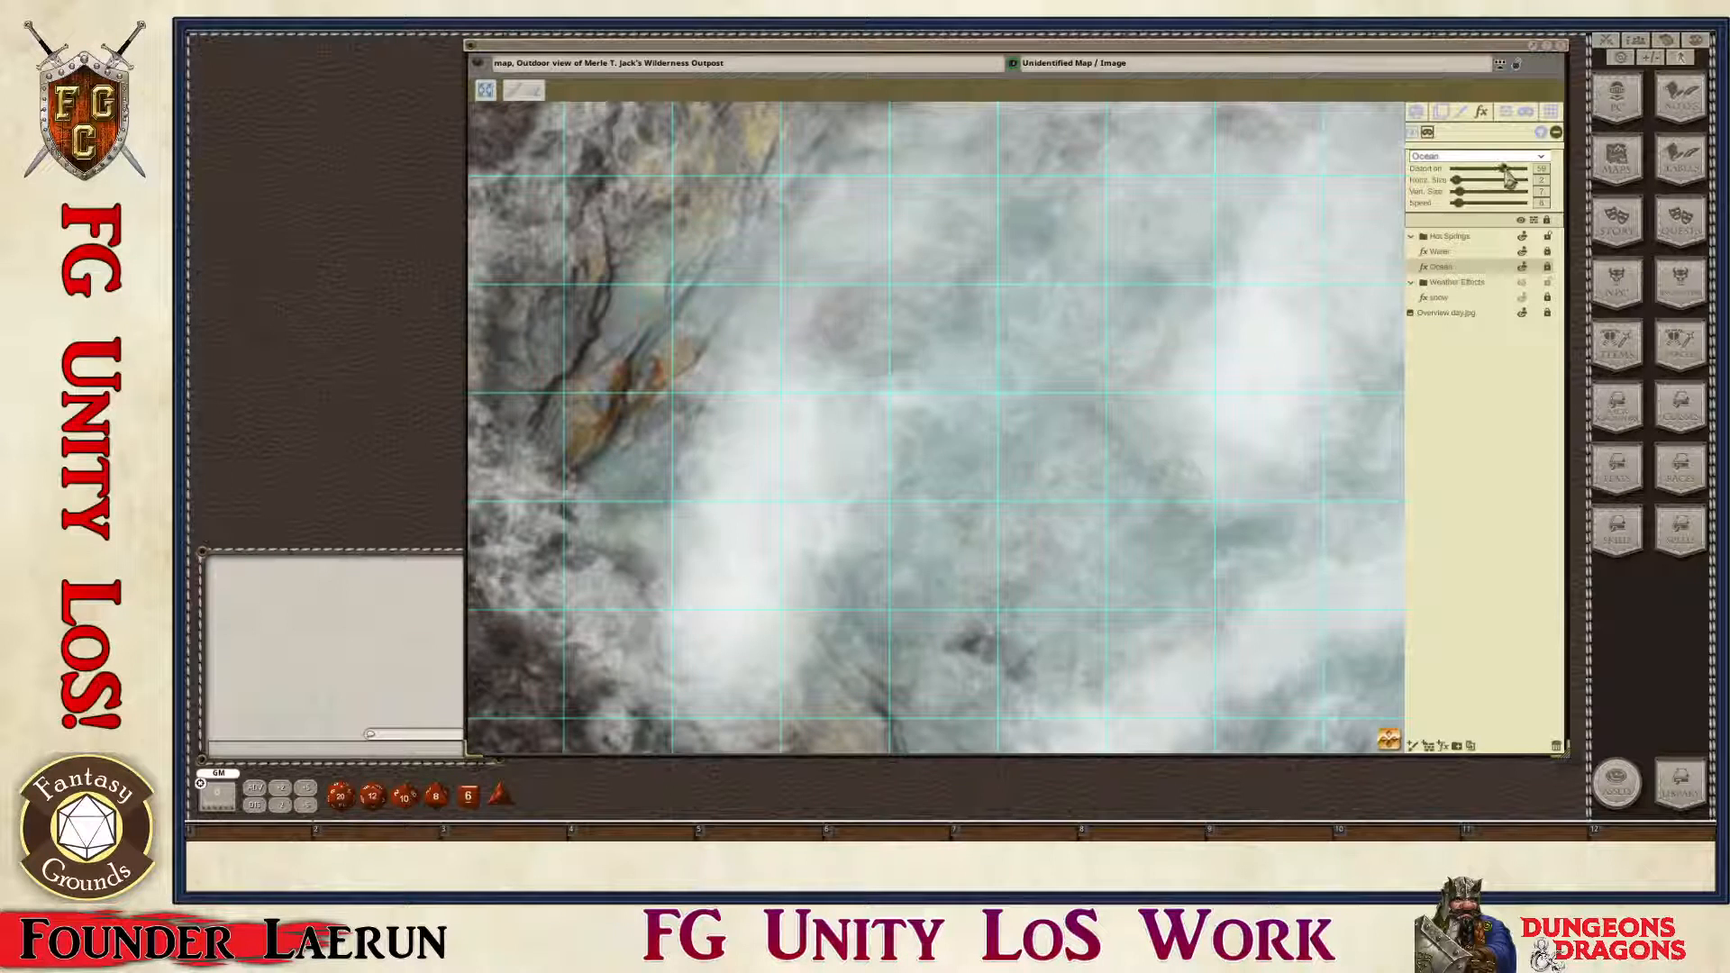
pyautogui.moveTo(1505, 177)
pyautogui.mouseDown()
pyautogui.moveTo(1528, 177)
pyautogui.moveTo(1509, 180)
pyautogui.mouseUp()
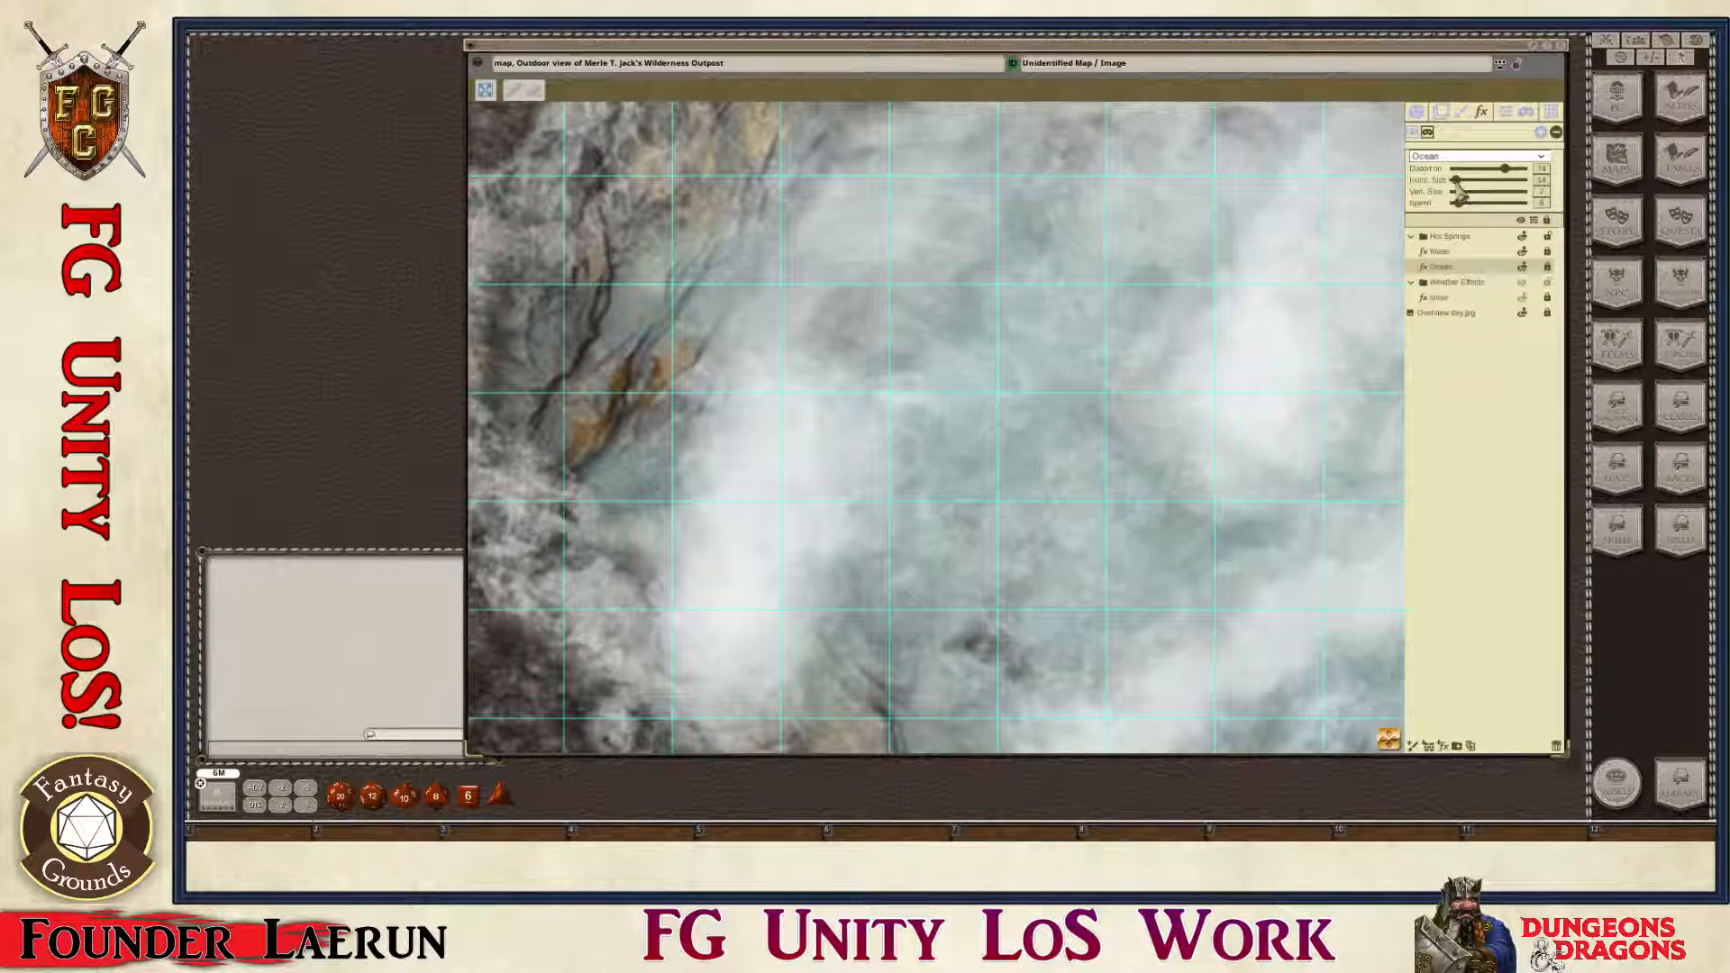
pyautogui.press('alt')
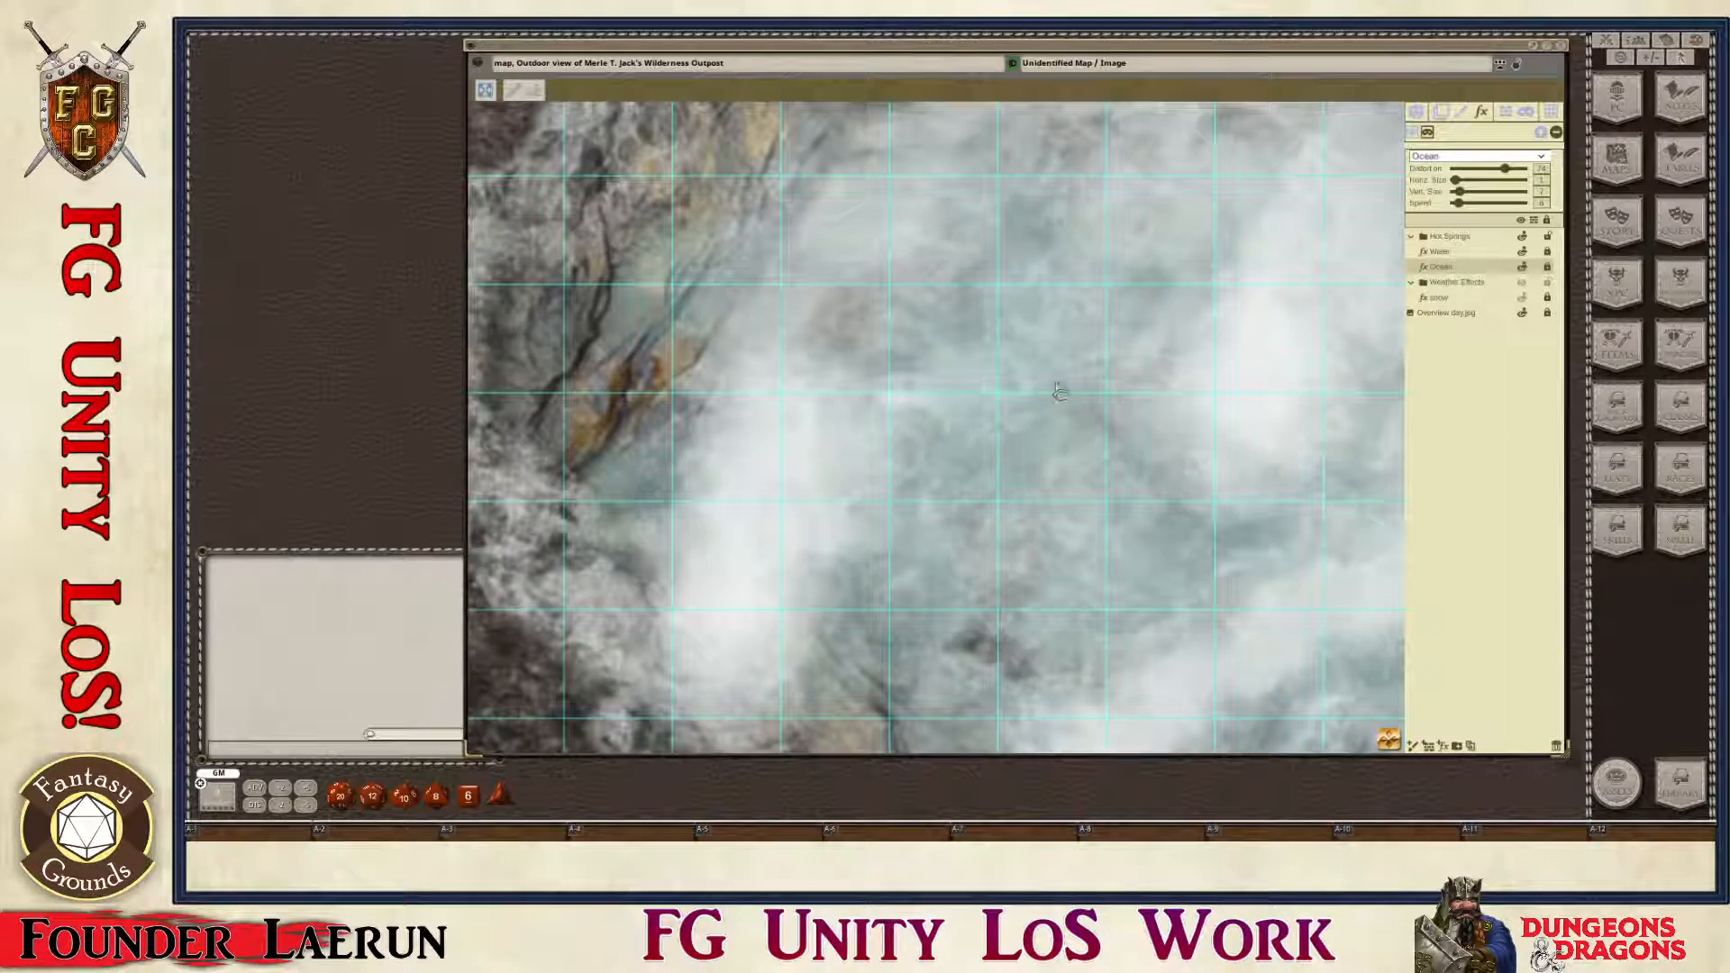
# Step: Examine the combined Water and Ocean effects over the hot springs from close up and from farther out
pyautogui.scroll(-5, 1028, 469)
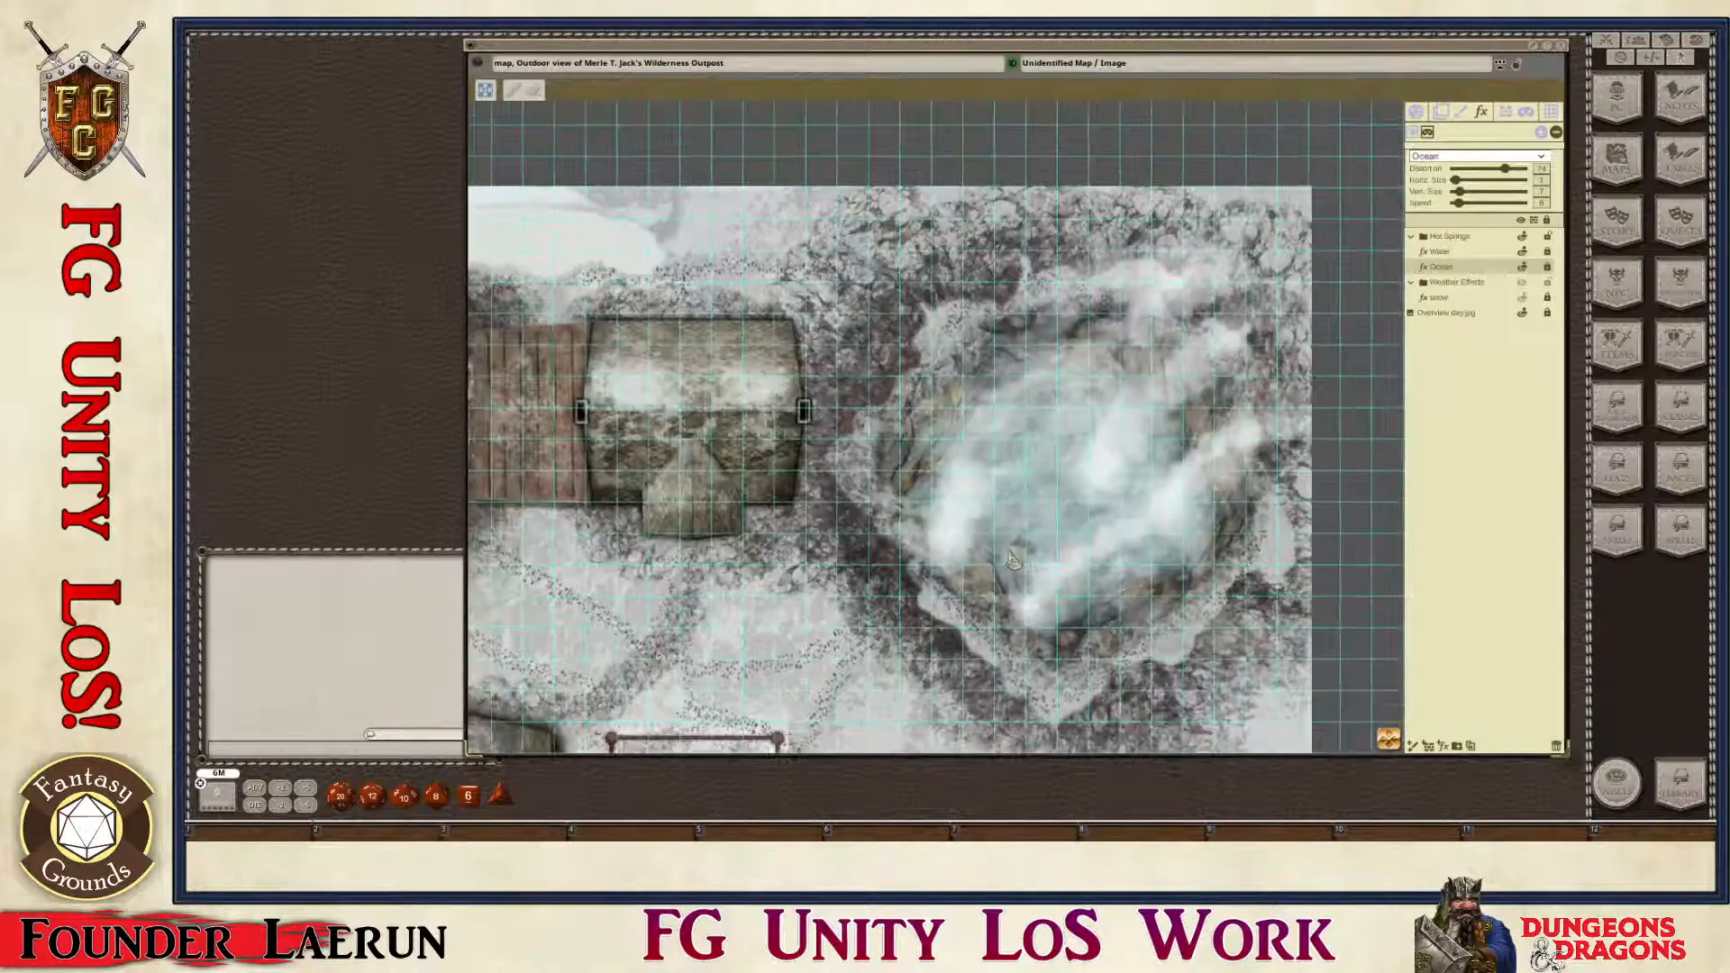
pyautogui.press('ctrl')
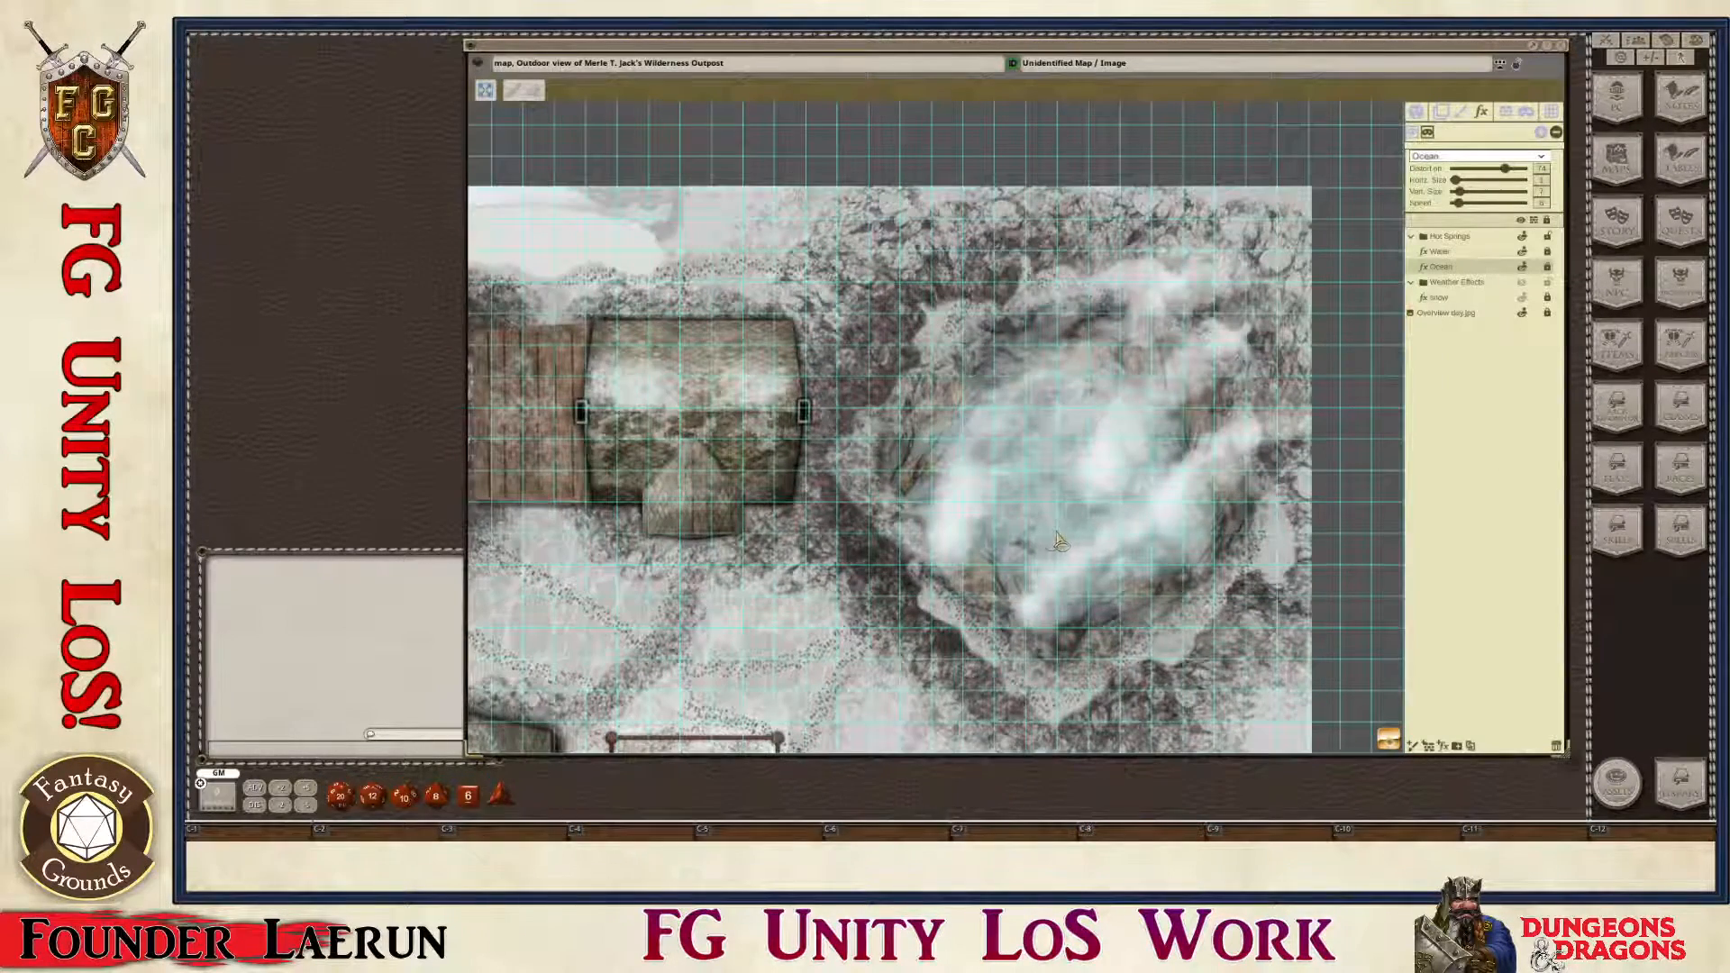
pyautogui.scroll(3, 1072, 414)
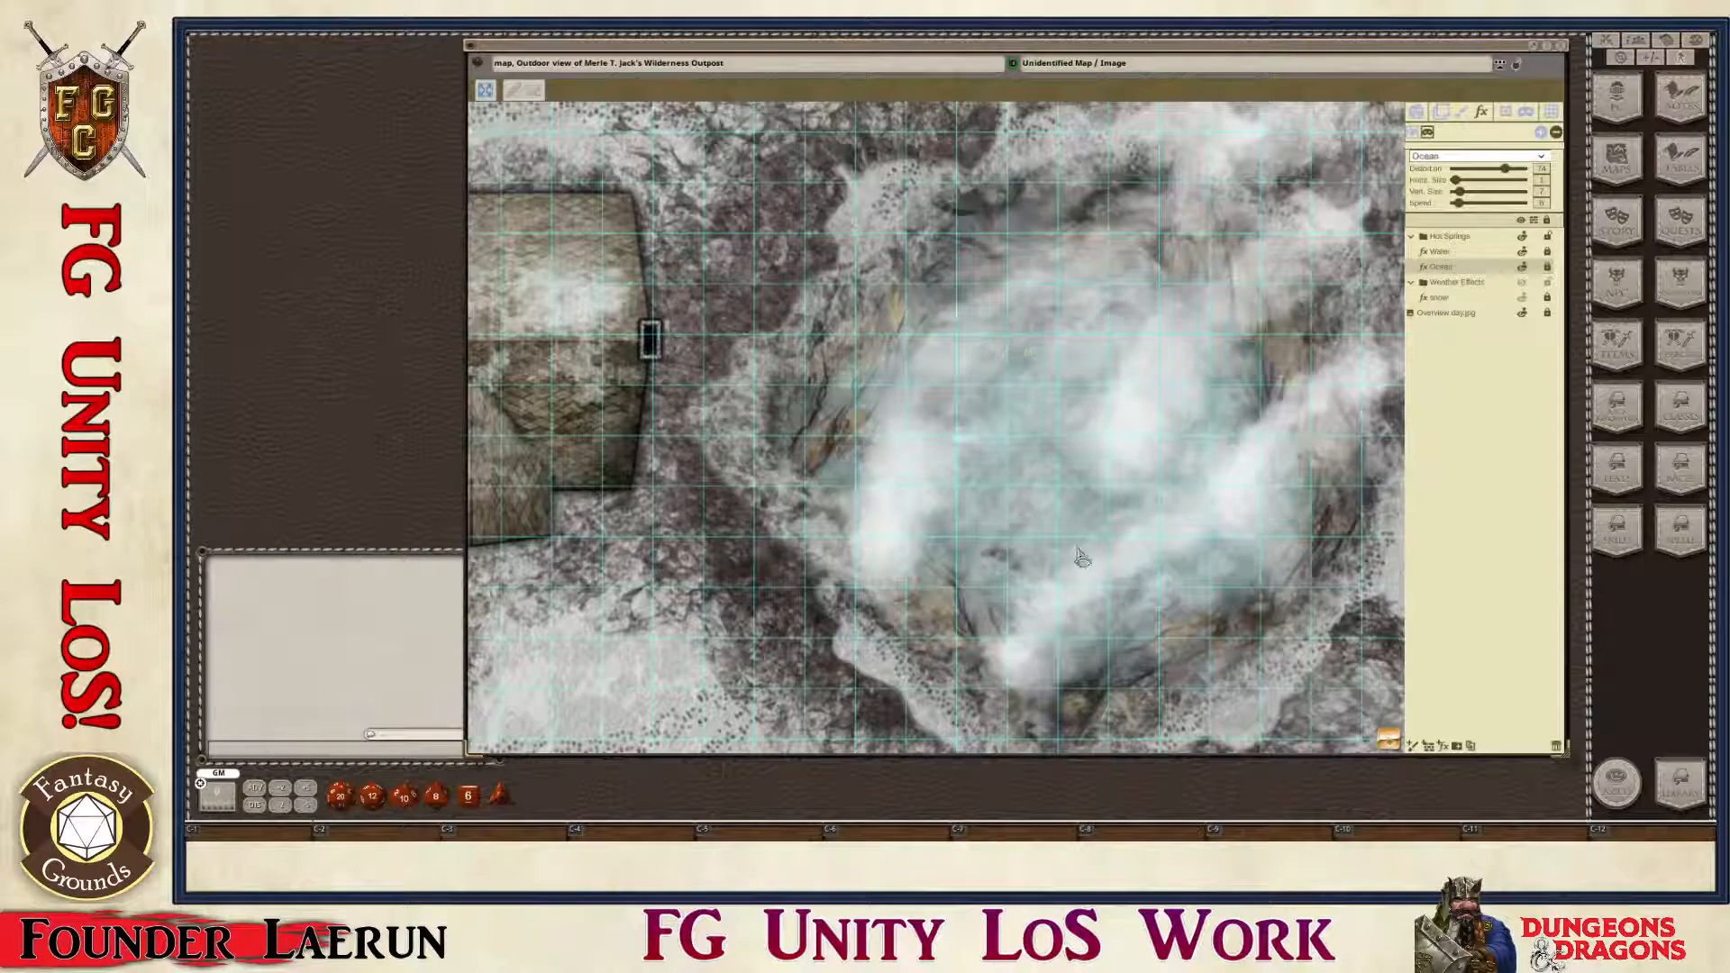
pyautogui.scroll(-3, 1060, 551)
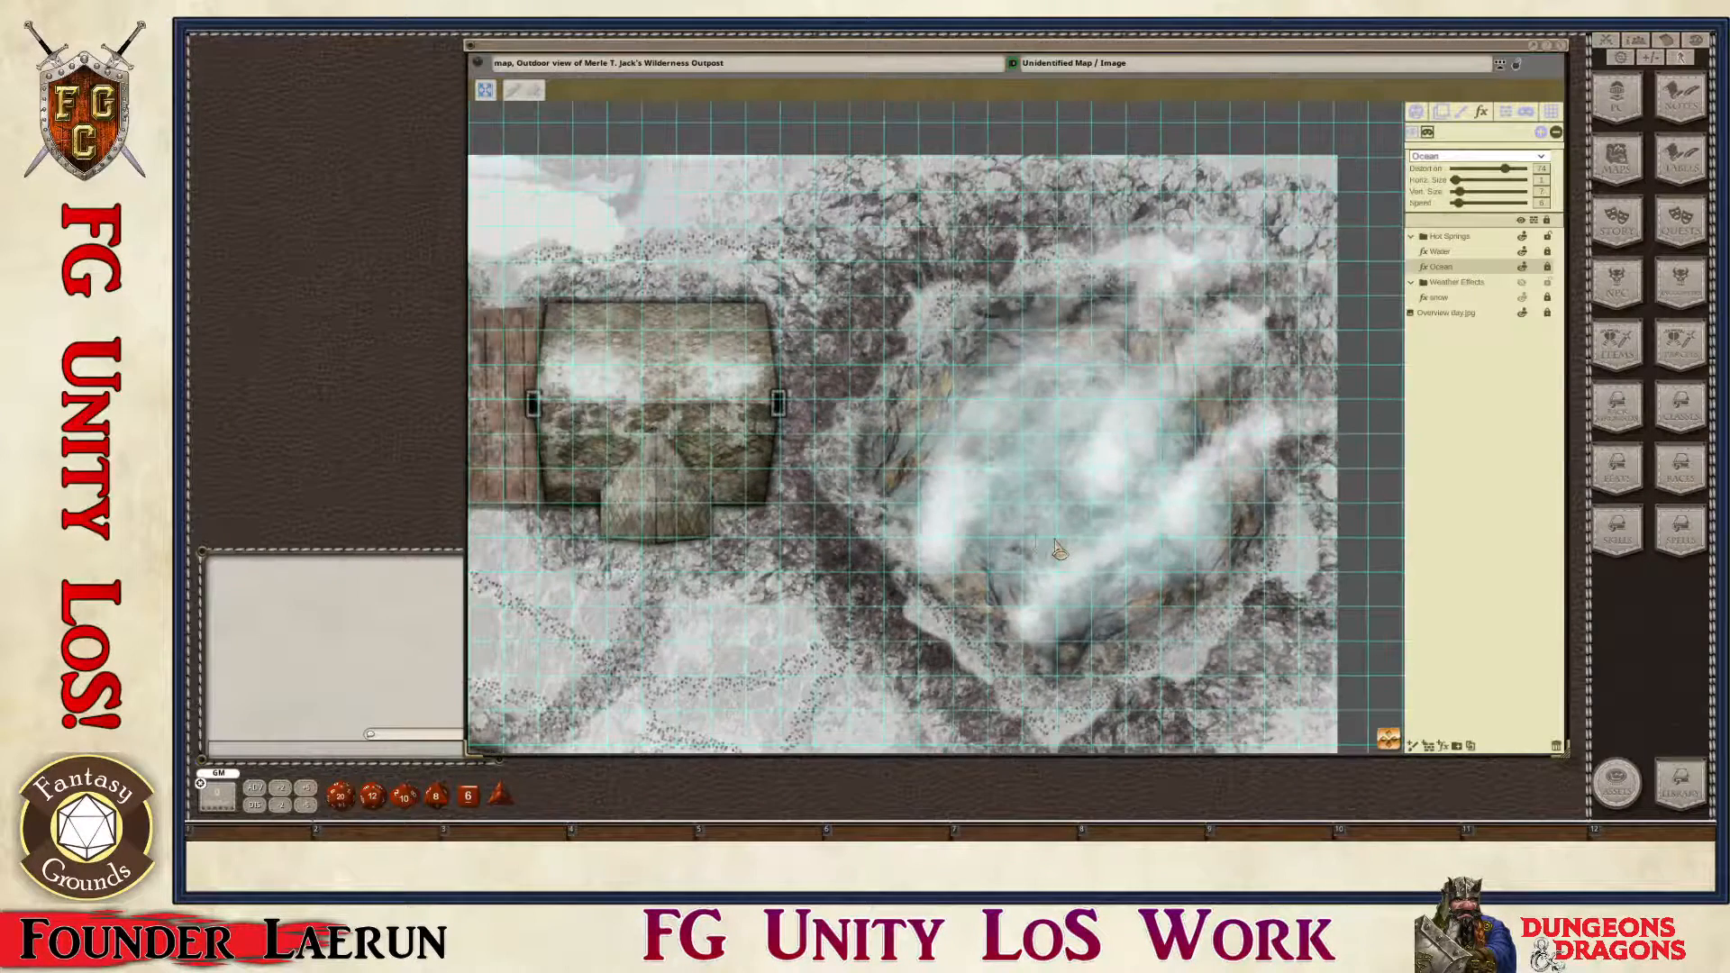
pyautogui.press('ctrl')
pyautogui.press('ctrl')
pyautogui.scroll(3, 771, 390)
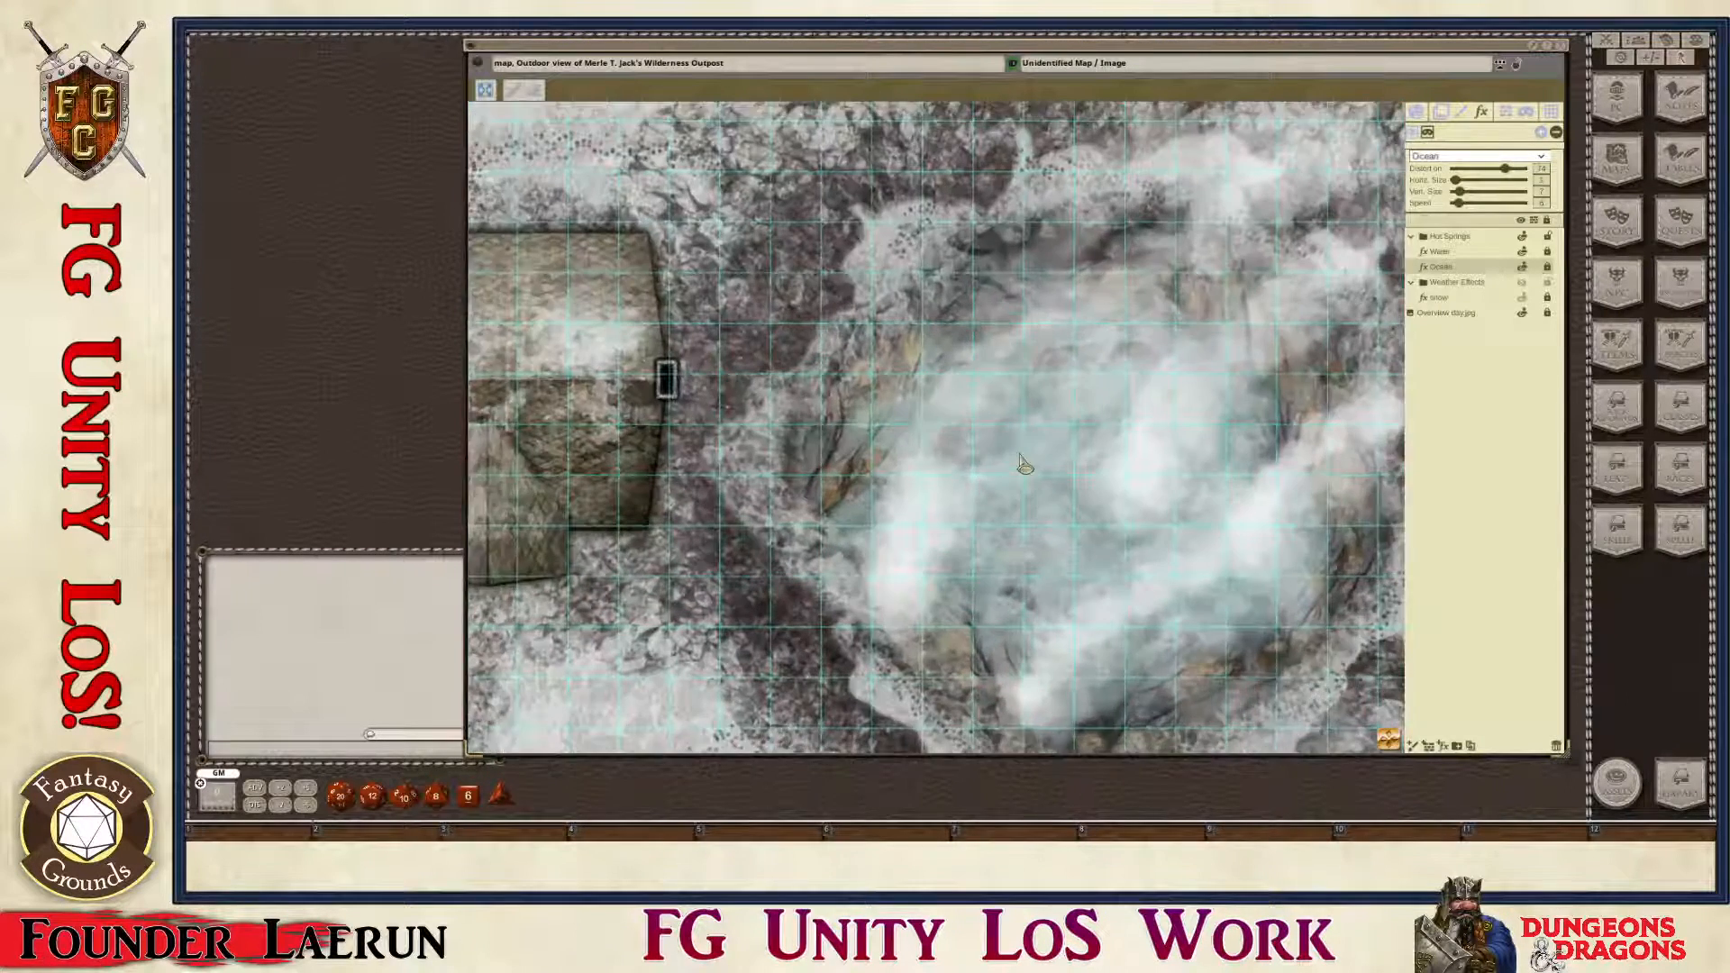
pyautogui.scroll(-2, 1106, 357)
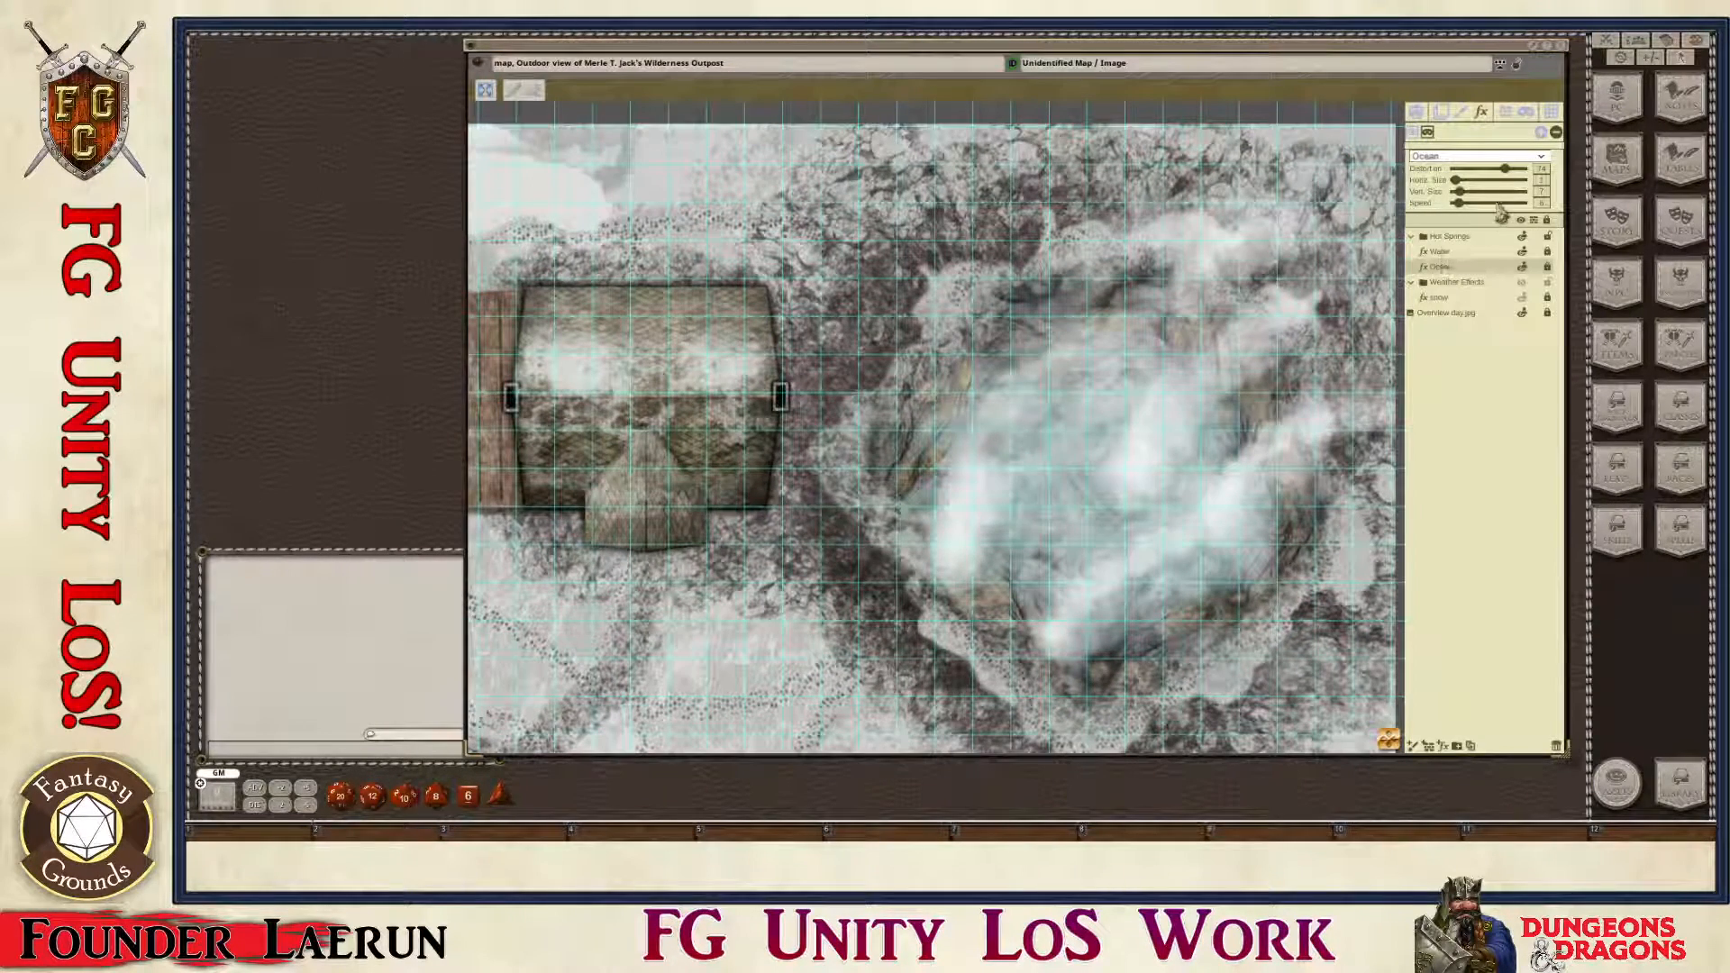
pyautogui.press('ctrl')
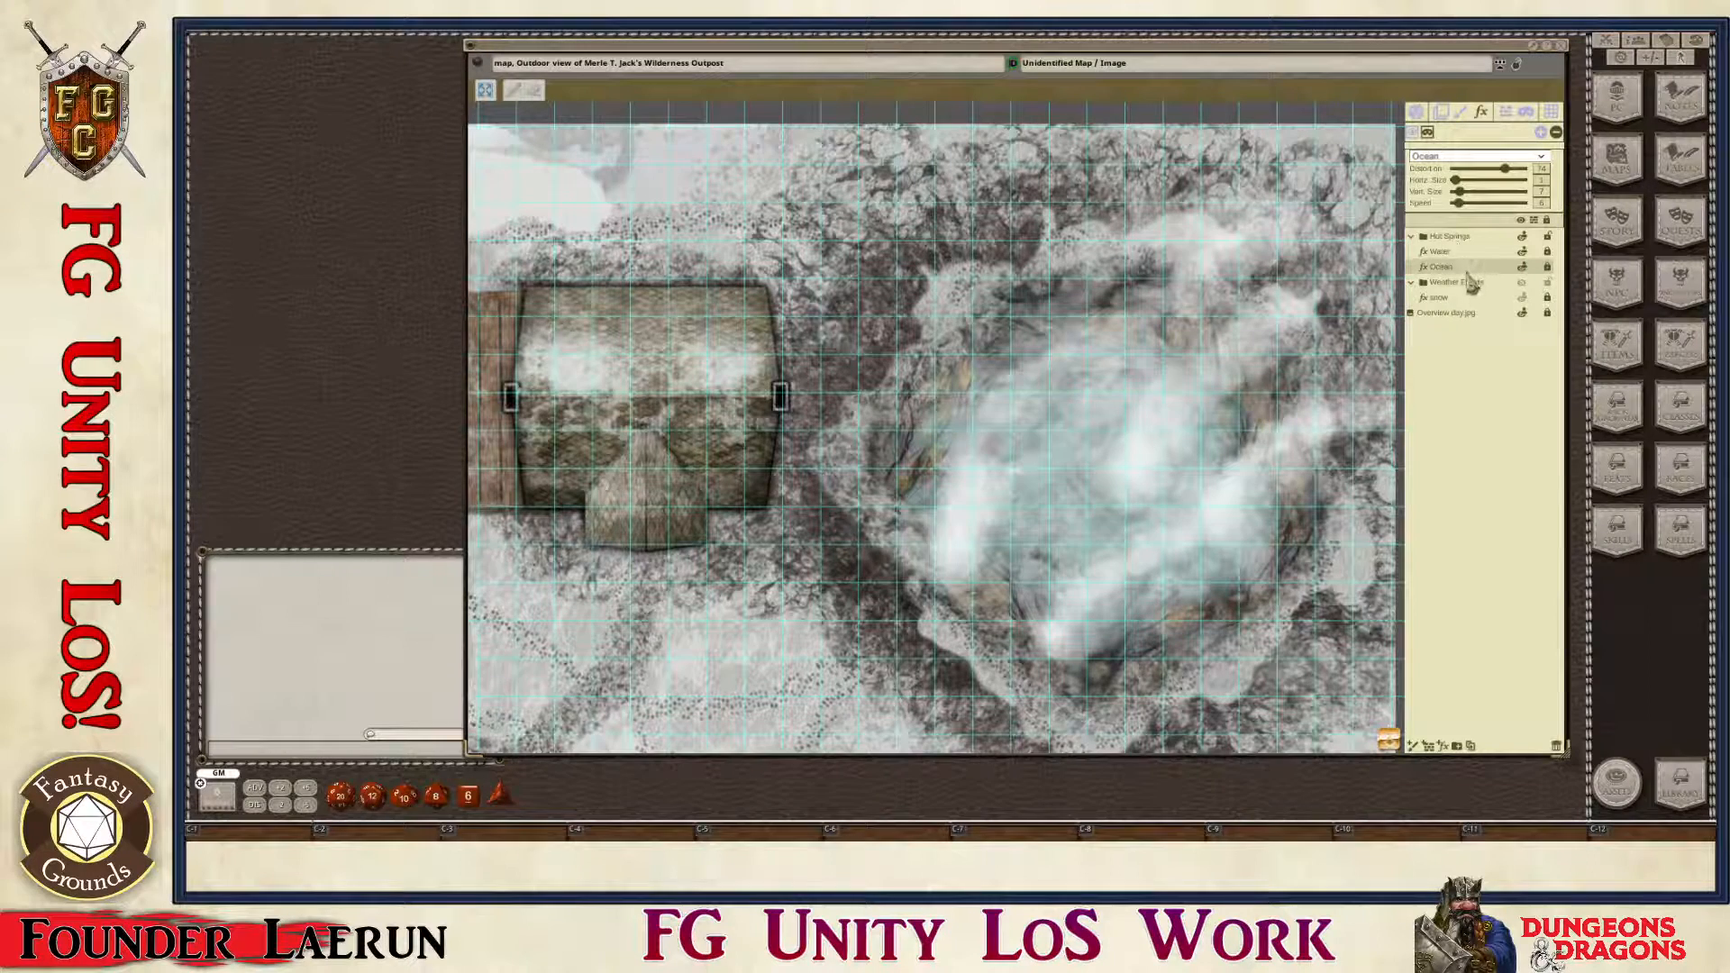
# Step: Draw a Pit (Experimental) line-of-sight outline around the rim of the hot springs on the Overview day.jpg layer
pyautogui.click(1521, 112)
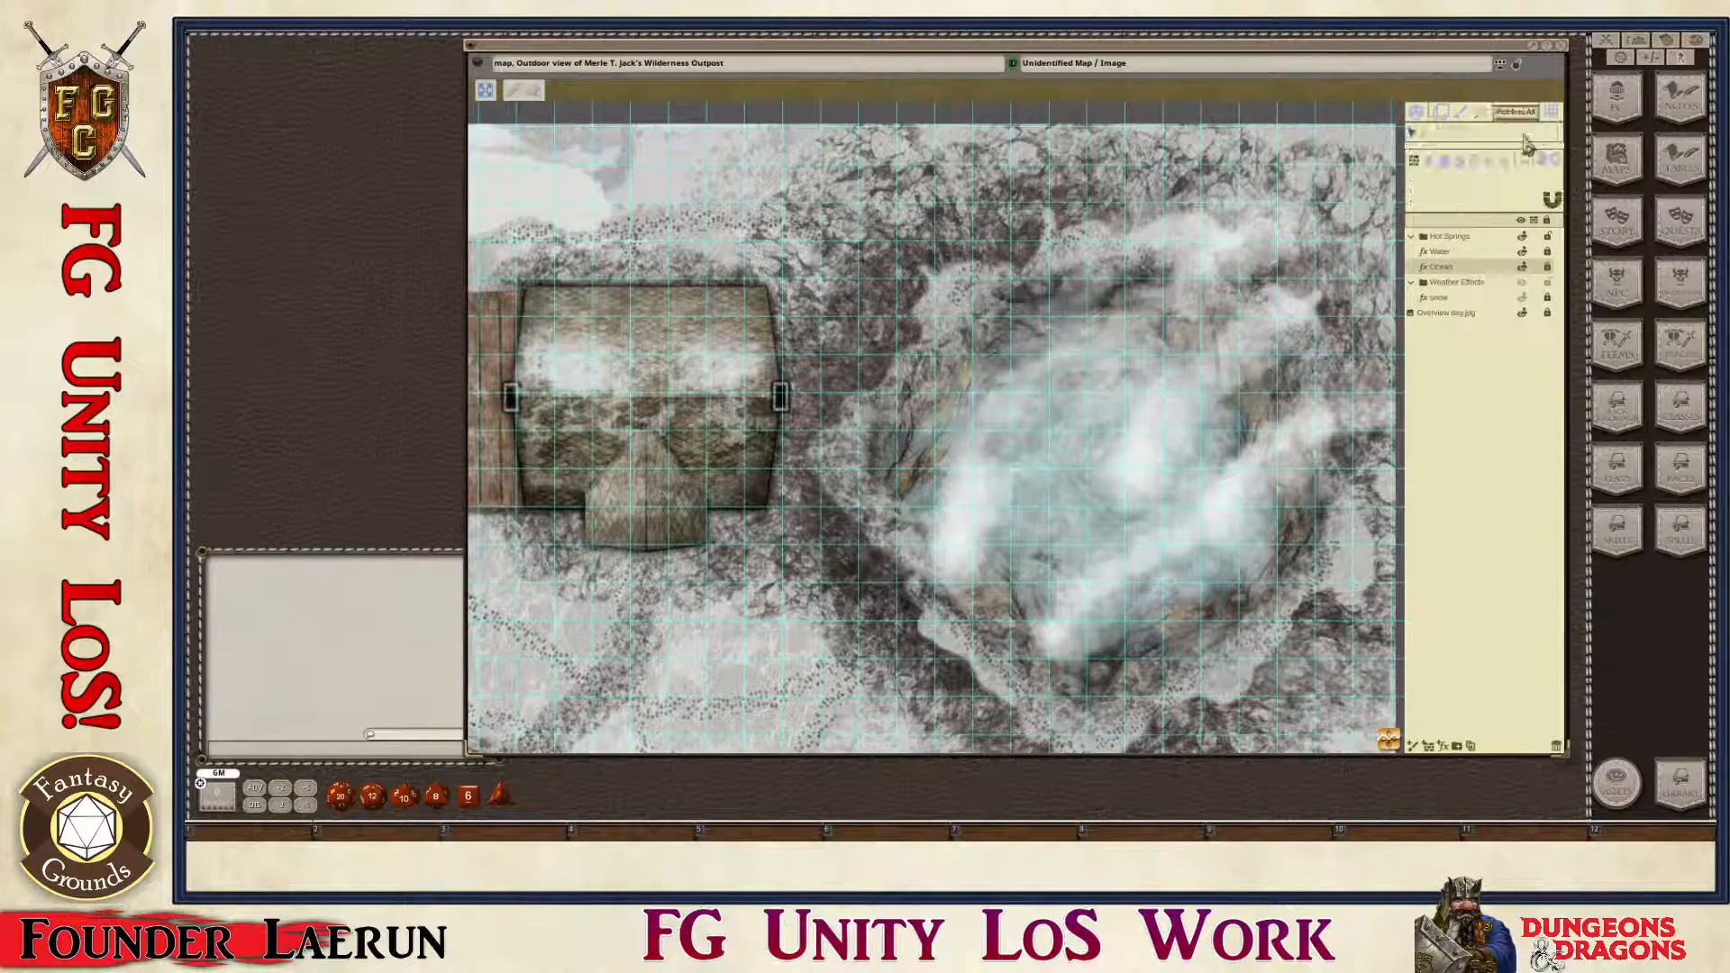
pyautogui.press('ctrl')
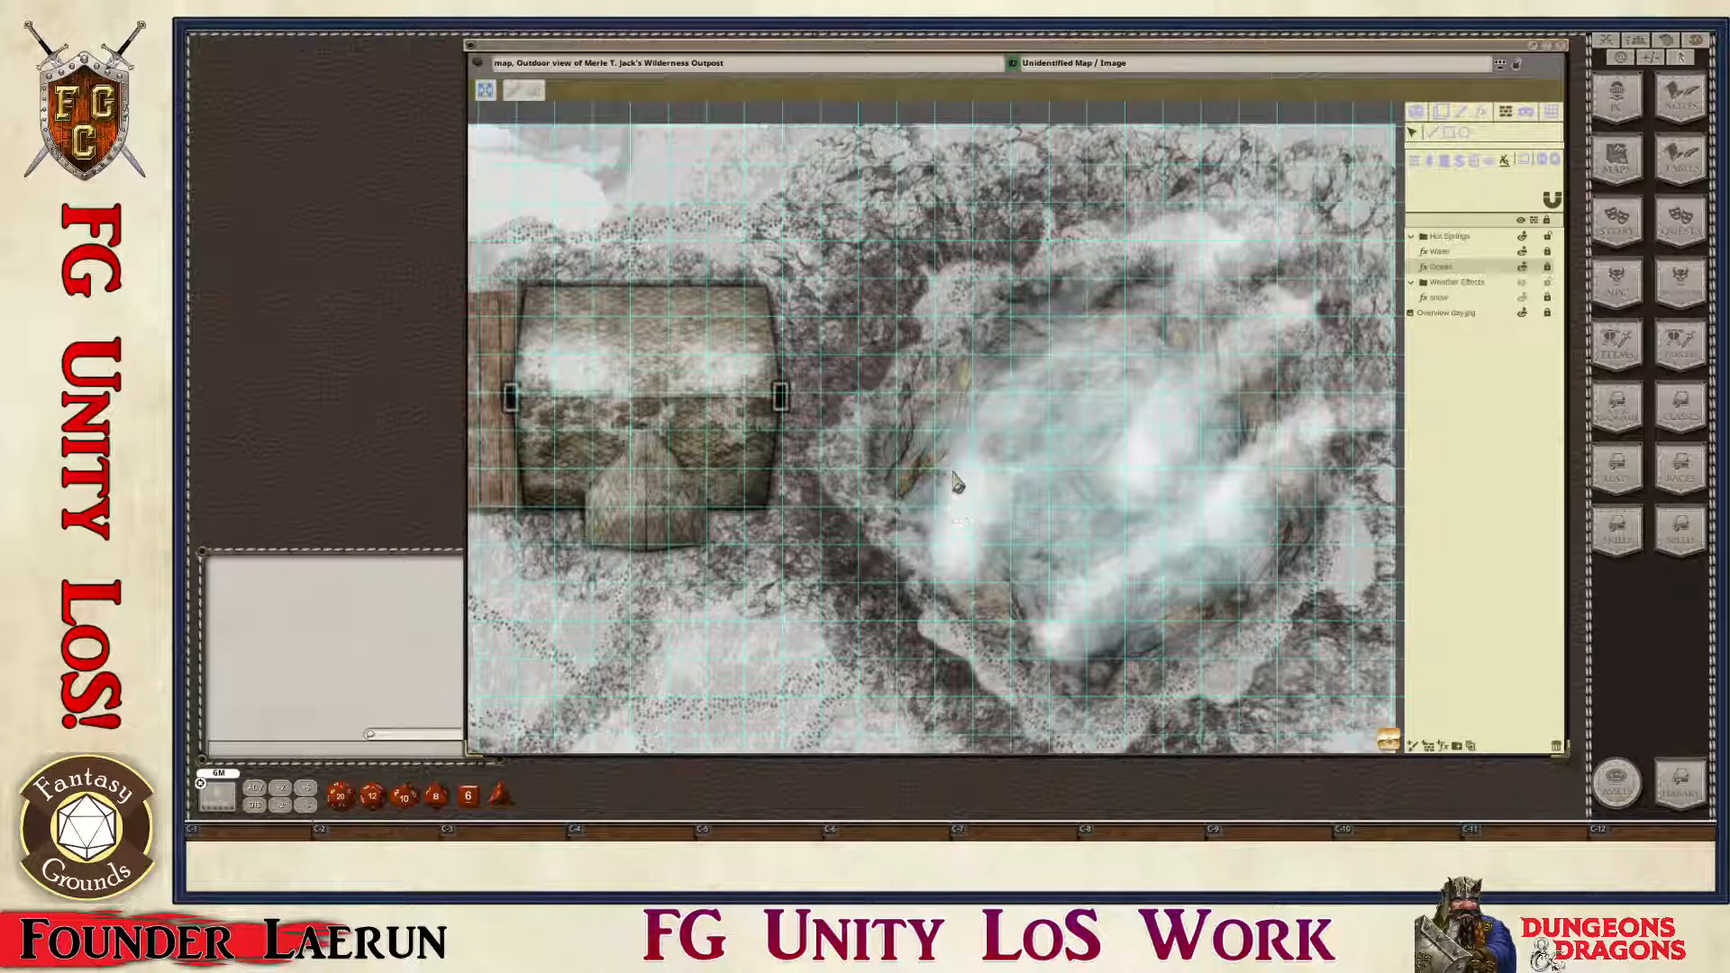
pyautogui.press('alt')
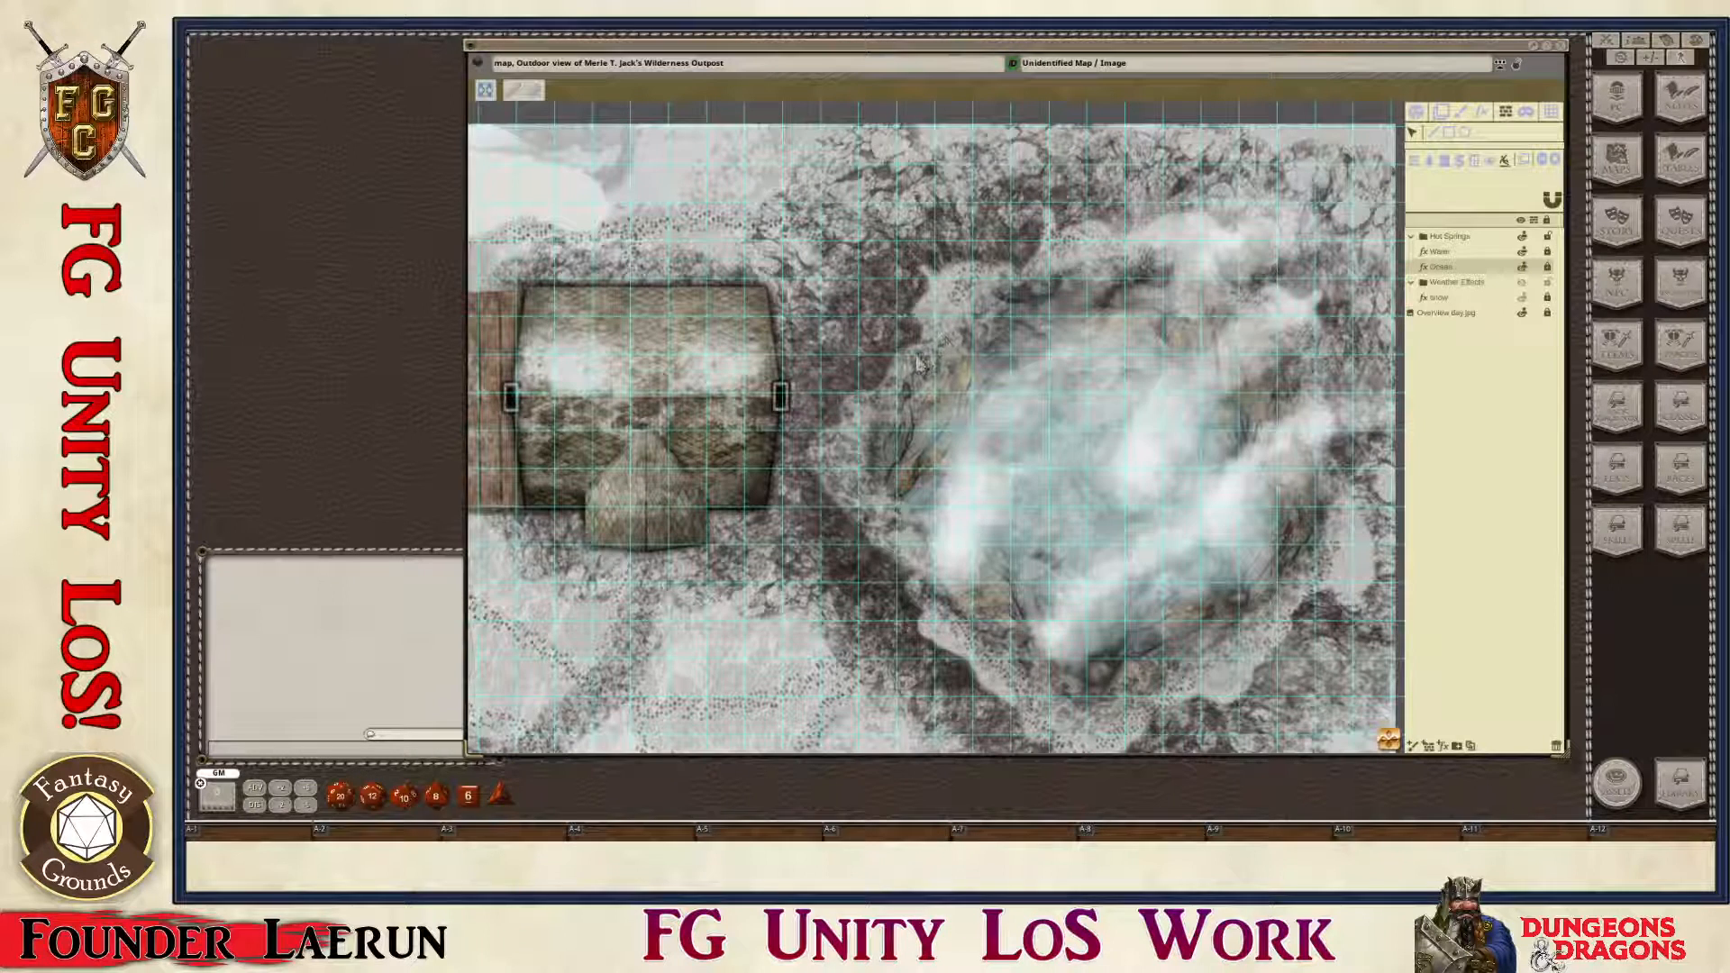
pyautogui.moveTo(870, 456)
pyautogui.mouseDown()
pyautogui.moveTo(953, 627)
pyautogui.moveTo(1090, 721)
pyautogui.moveTo(1212, 656)
pyautogui.moveTo(1305, 566)
pyautogui.moveTo(1318, 491)
pyautogui.moveTo(1299, 353)
pyautogui.moveTo(1220, 309)
pyautogui.moveTo(1182, 262)
pyautogui.moveTo(1002, 290)
pyautogui.moveTo(923, 359)
pyautogui.mouseUp()
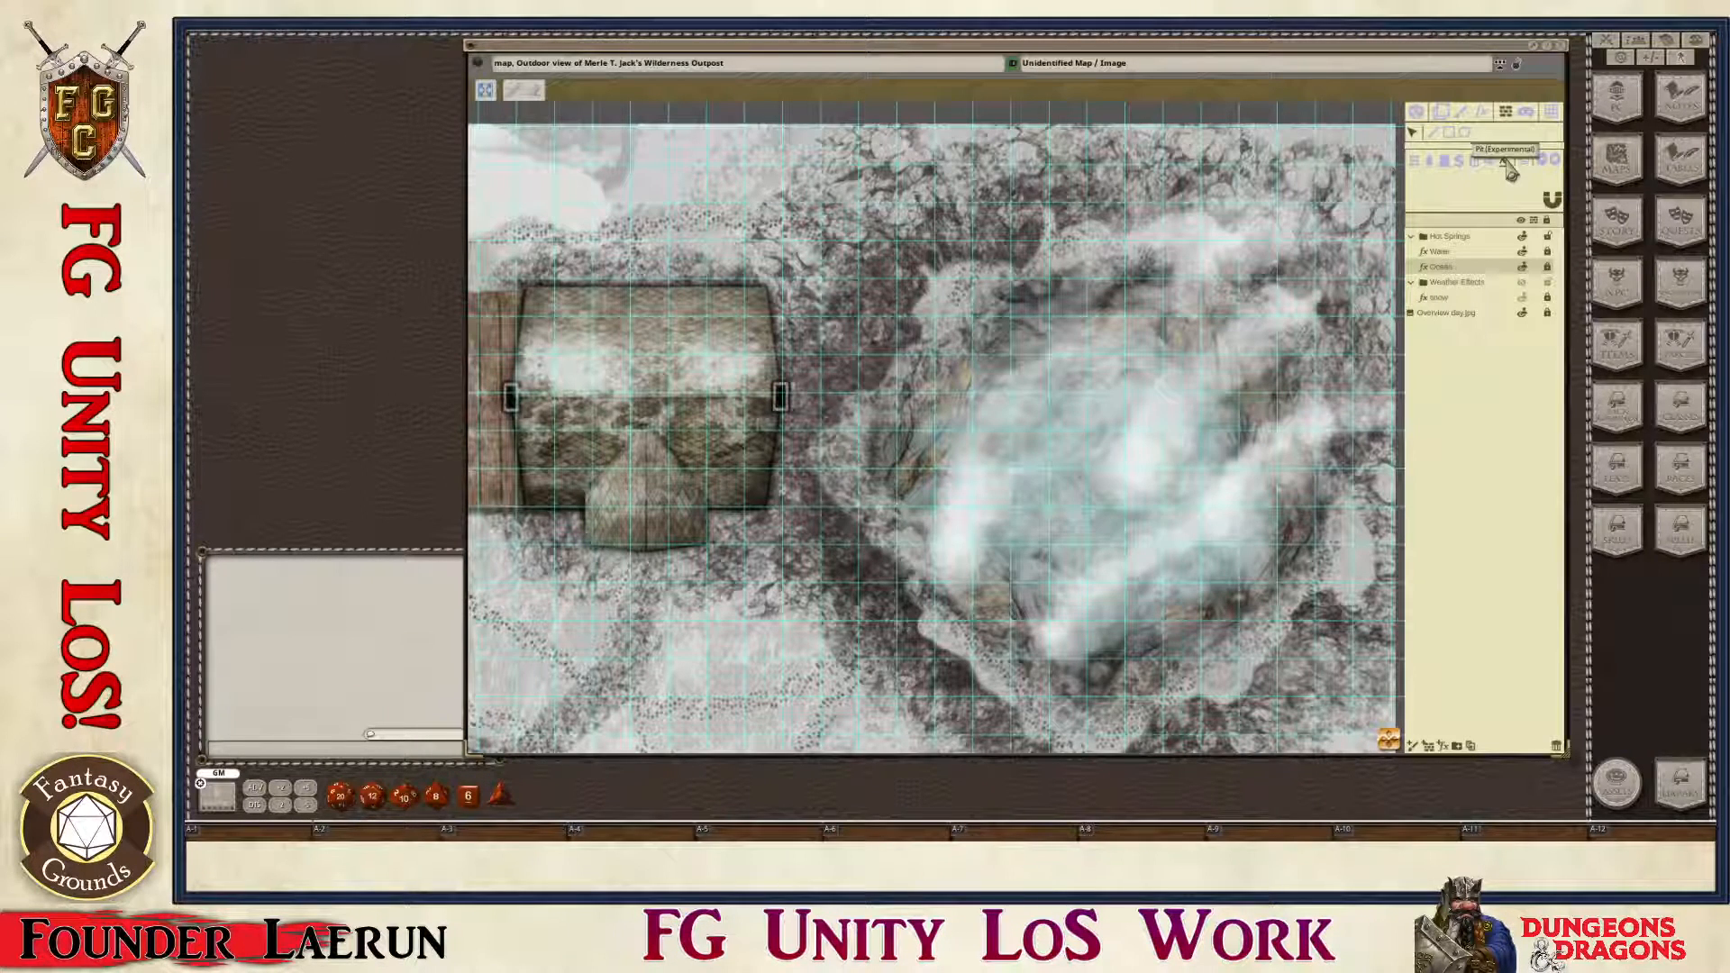
pyautogui.click(1505, 162)
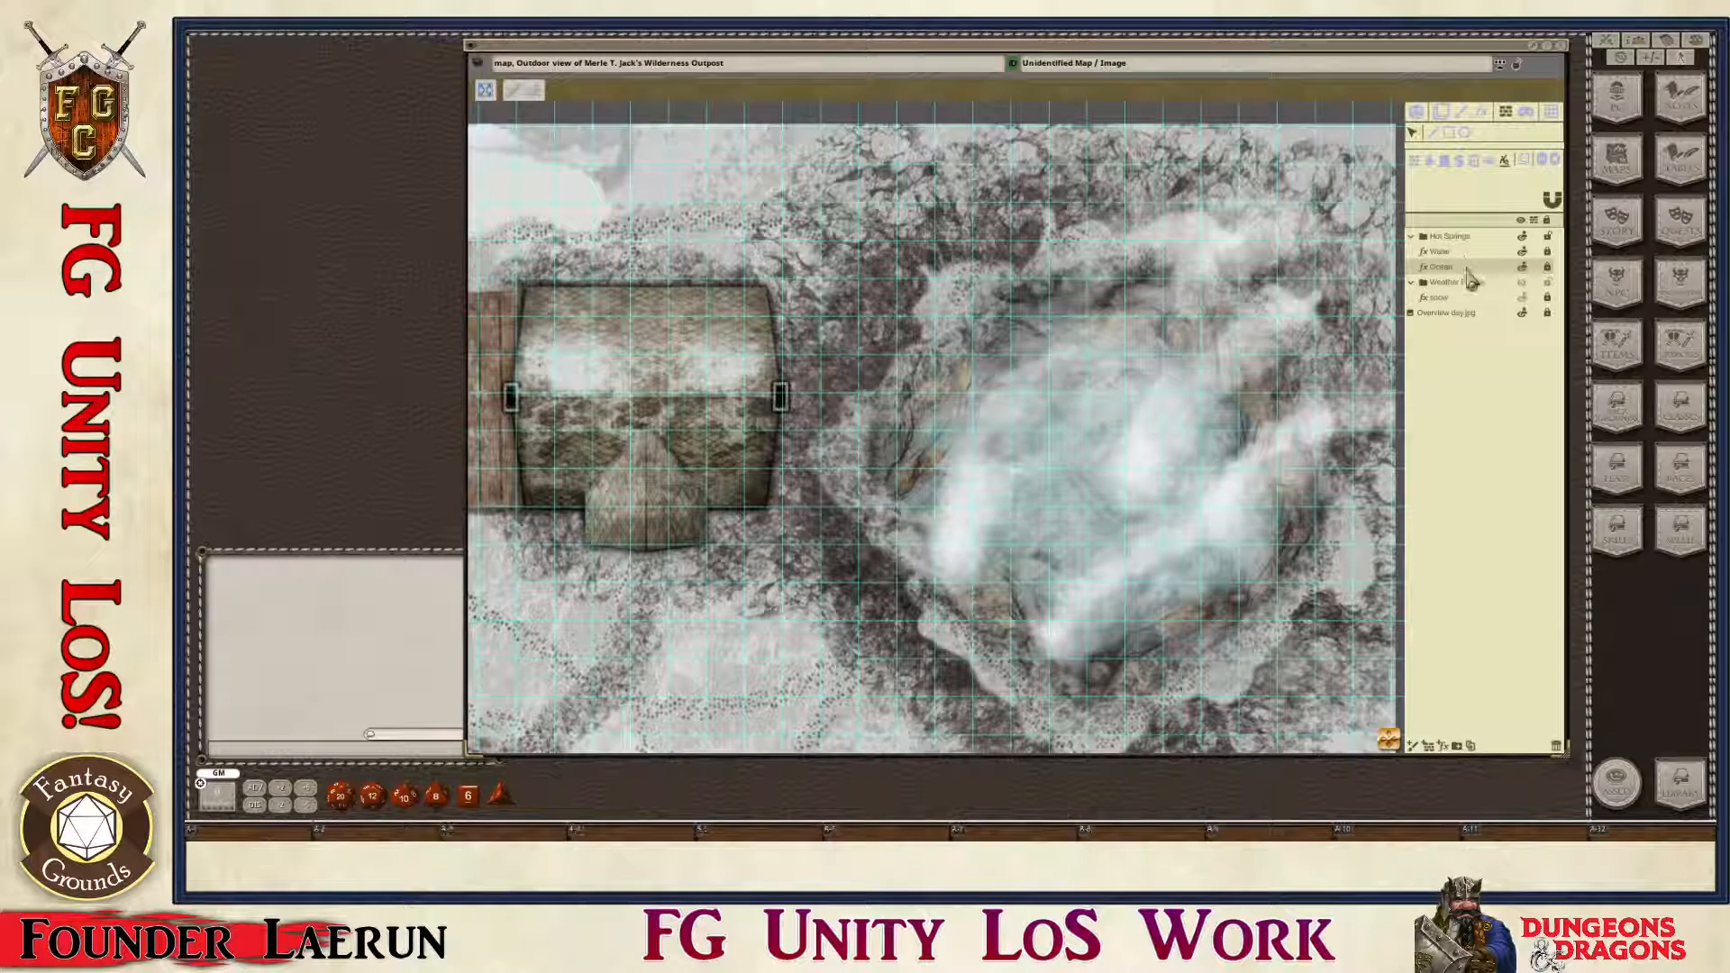
pyautogui.click(1447, 316)
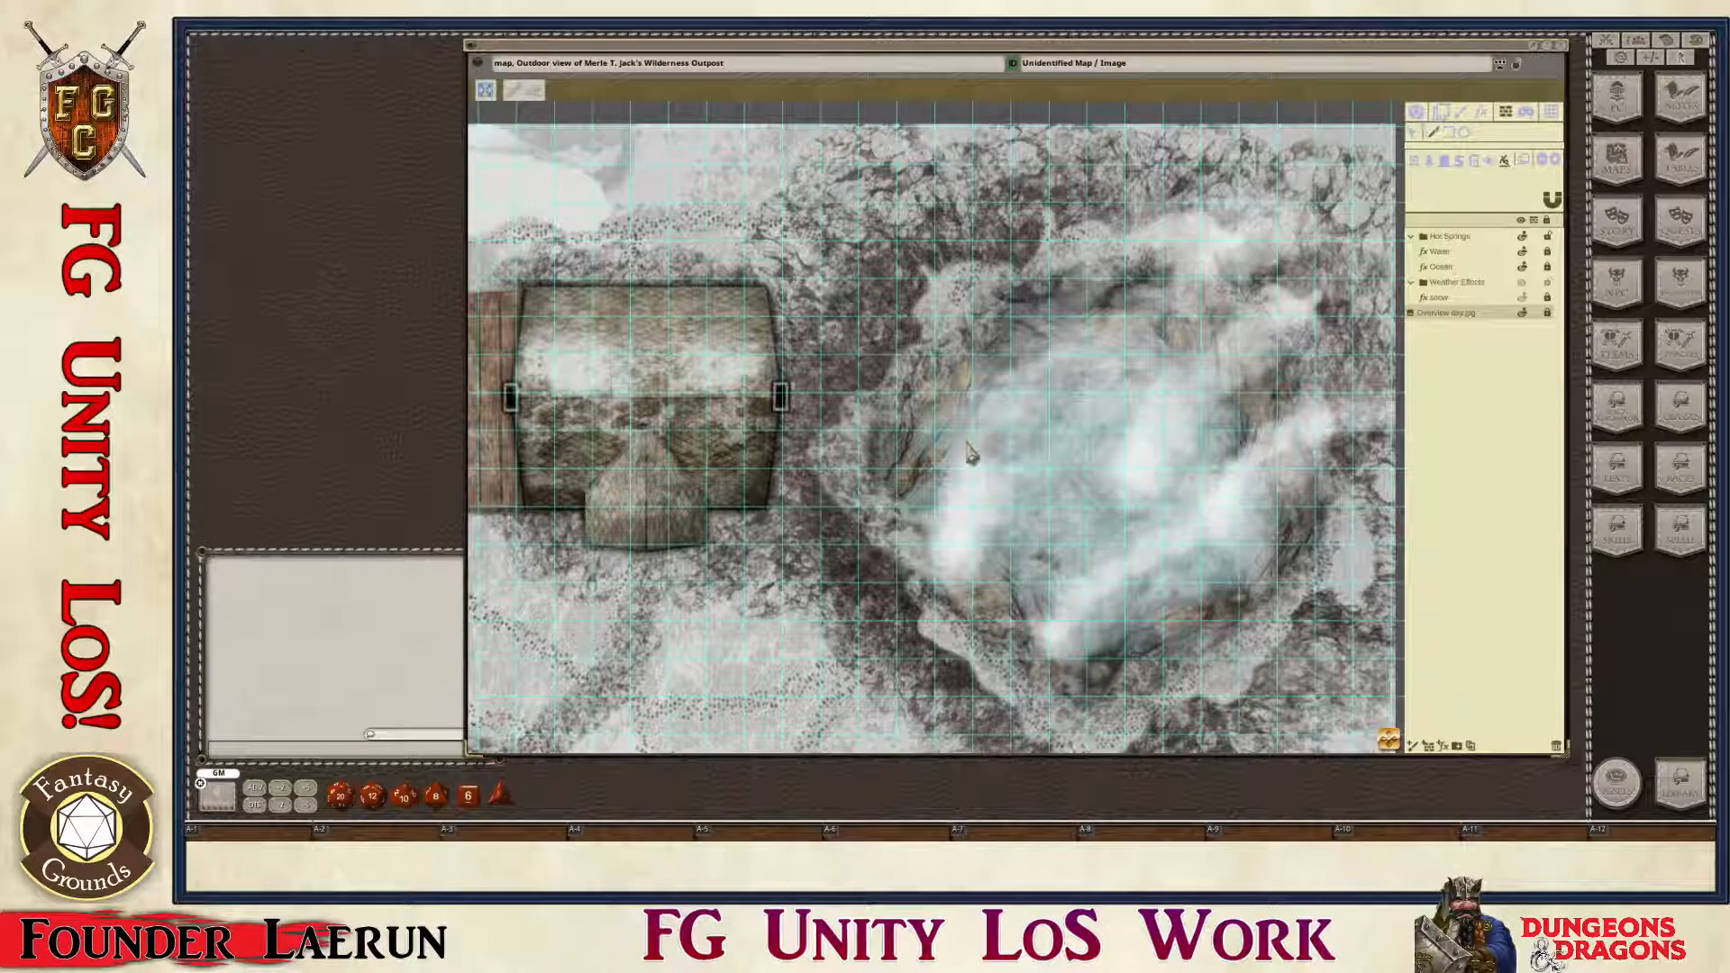
pyautogui.scroll(2, 973, 446)
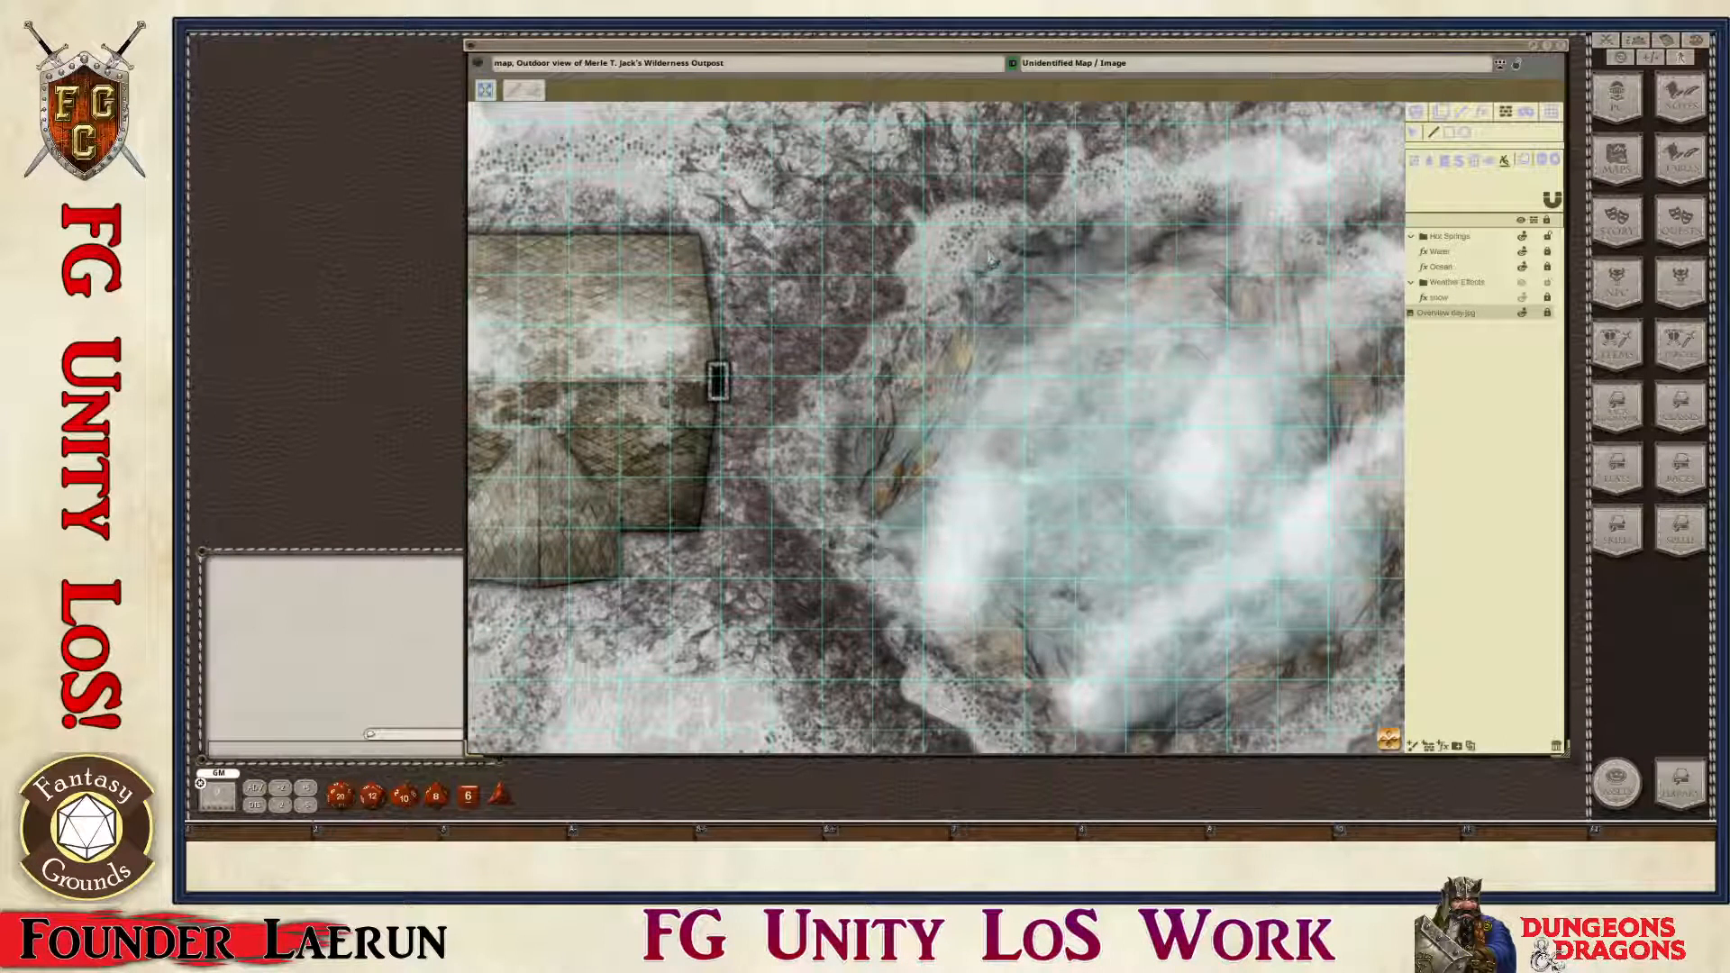
pyautogui.moveTo(965, 270)
pyautogui.mouseDown()
pyautogui.moveTo(904, 349)
pyautogui.moveTo(886, 424)
pyautogui.moveTo(834, 455)
pyautogui.moveTo(833, 491)
pyautogui.moveTo(919, 575)
pyautogui.moveTo(1075, 630)
pyautogui.moveTo(1113, 707)
pyautogui.moveTo(1179, 761)
pyautogui.moveTo(1273, 760)
pyautogui.moveTo(1361, 672)
pyautogui.moveTo(1402, 590)
pyautogui.moveTo(1392, 290)
pyautogui.moveTo(1199, 207)
pyautogui.moveTo(1009, 245)
pyautogui.mouseUp()
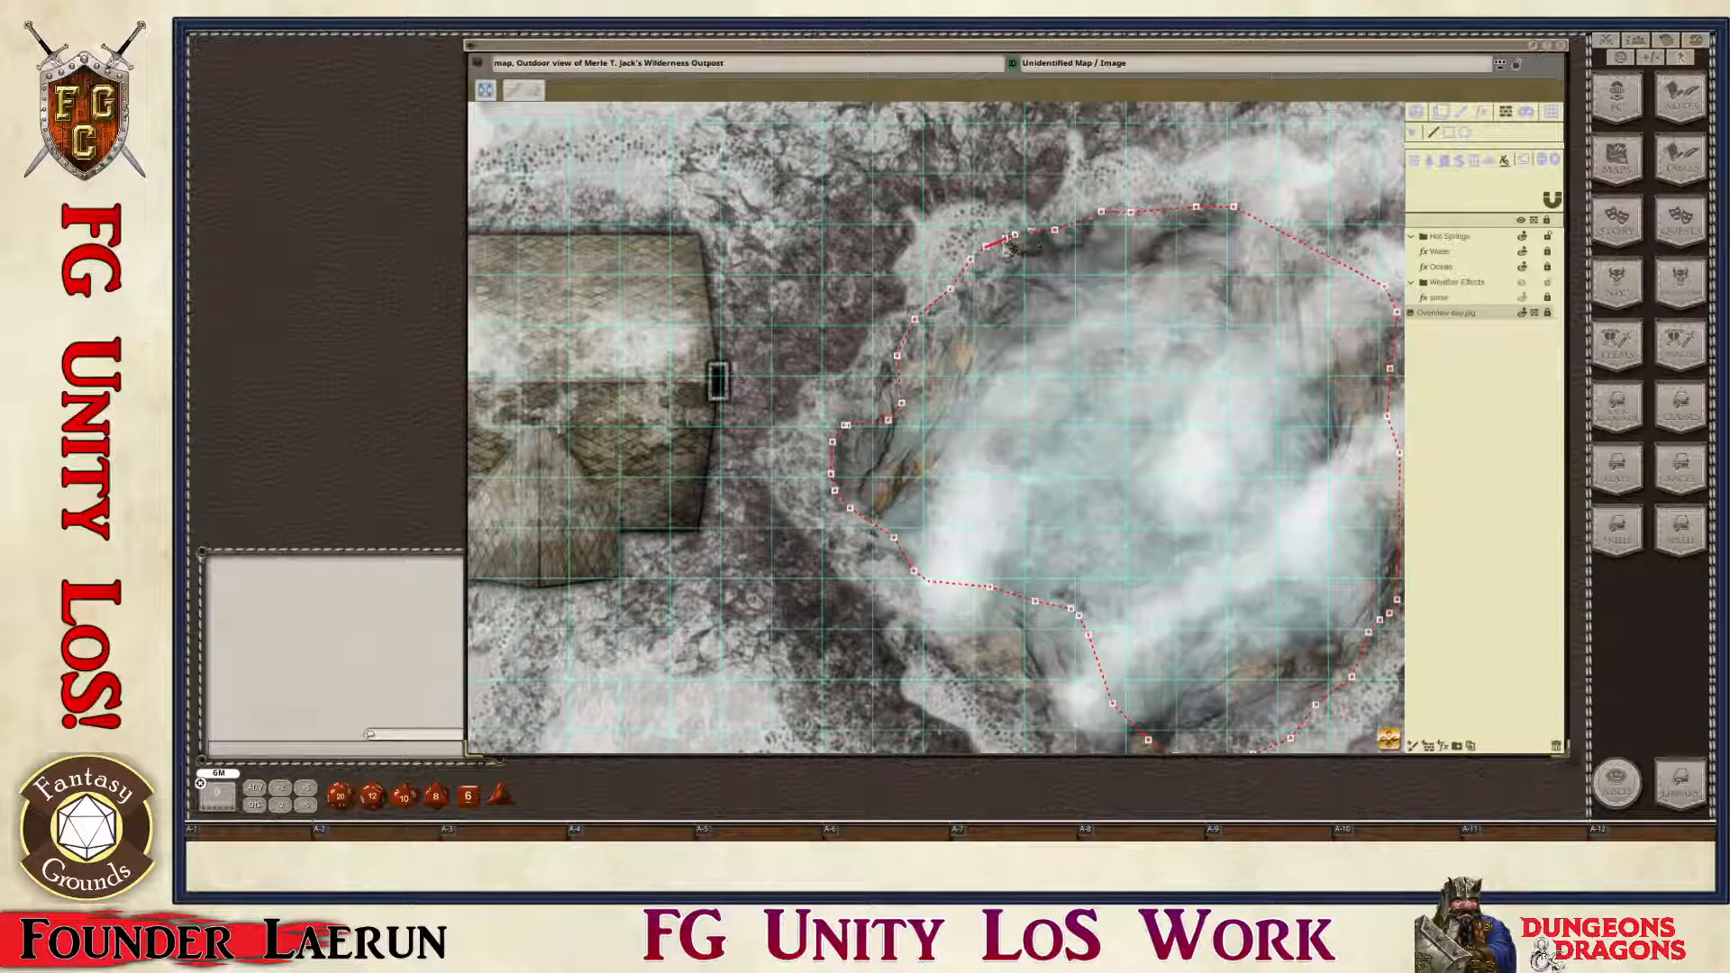
# Step: Move the outline points on the east and southeast side of the hot springs outward to the rocky rim
pyautogui.scroll(-4, 1288, 572)
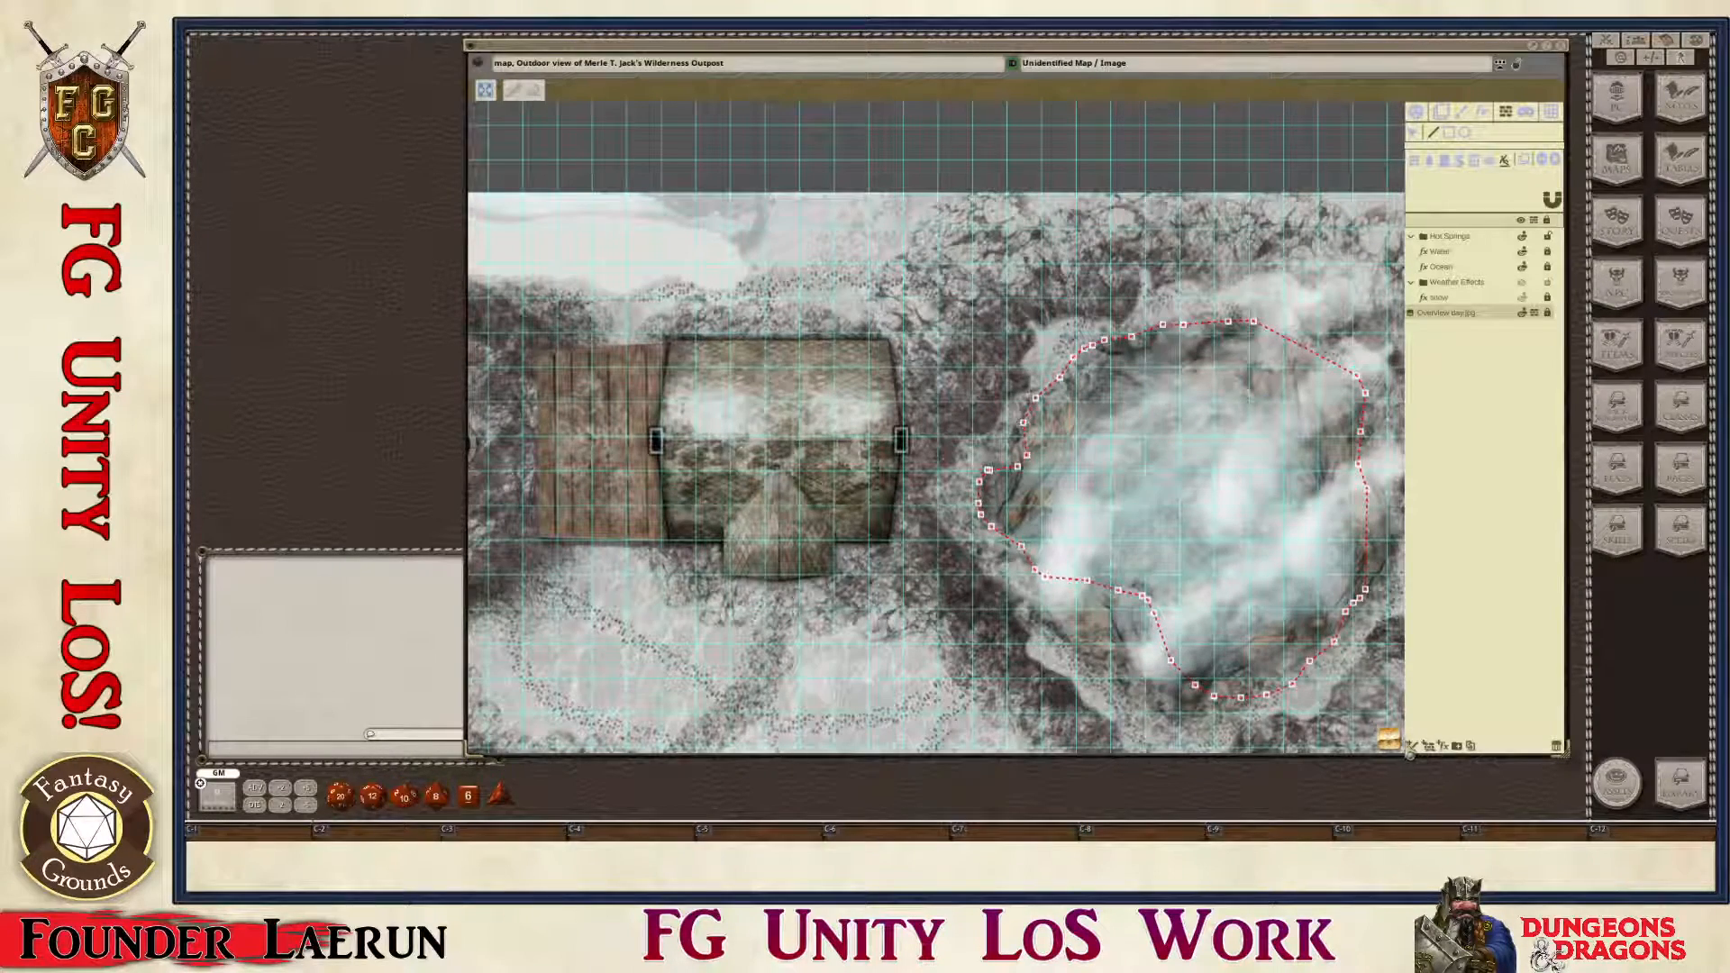
pyautogui.moveTo(1392, 742); pyautogui.dragTo(1529, 784)
pyautogui.scroll(8, 1059, 590)
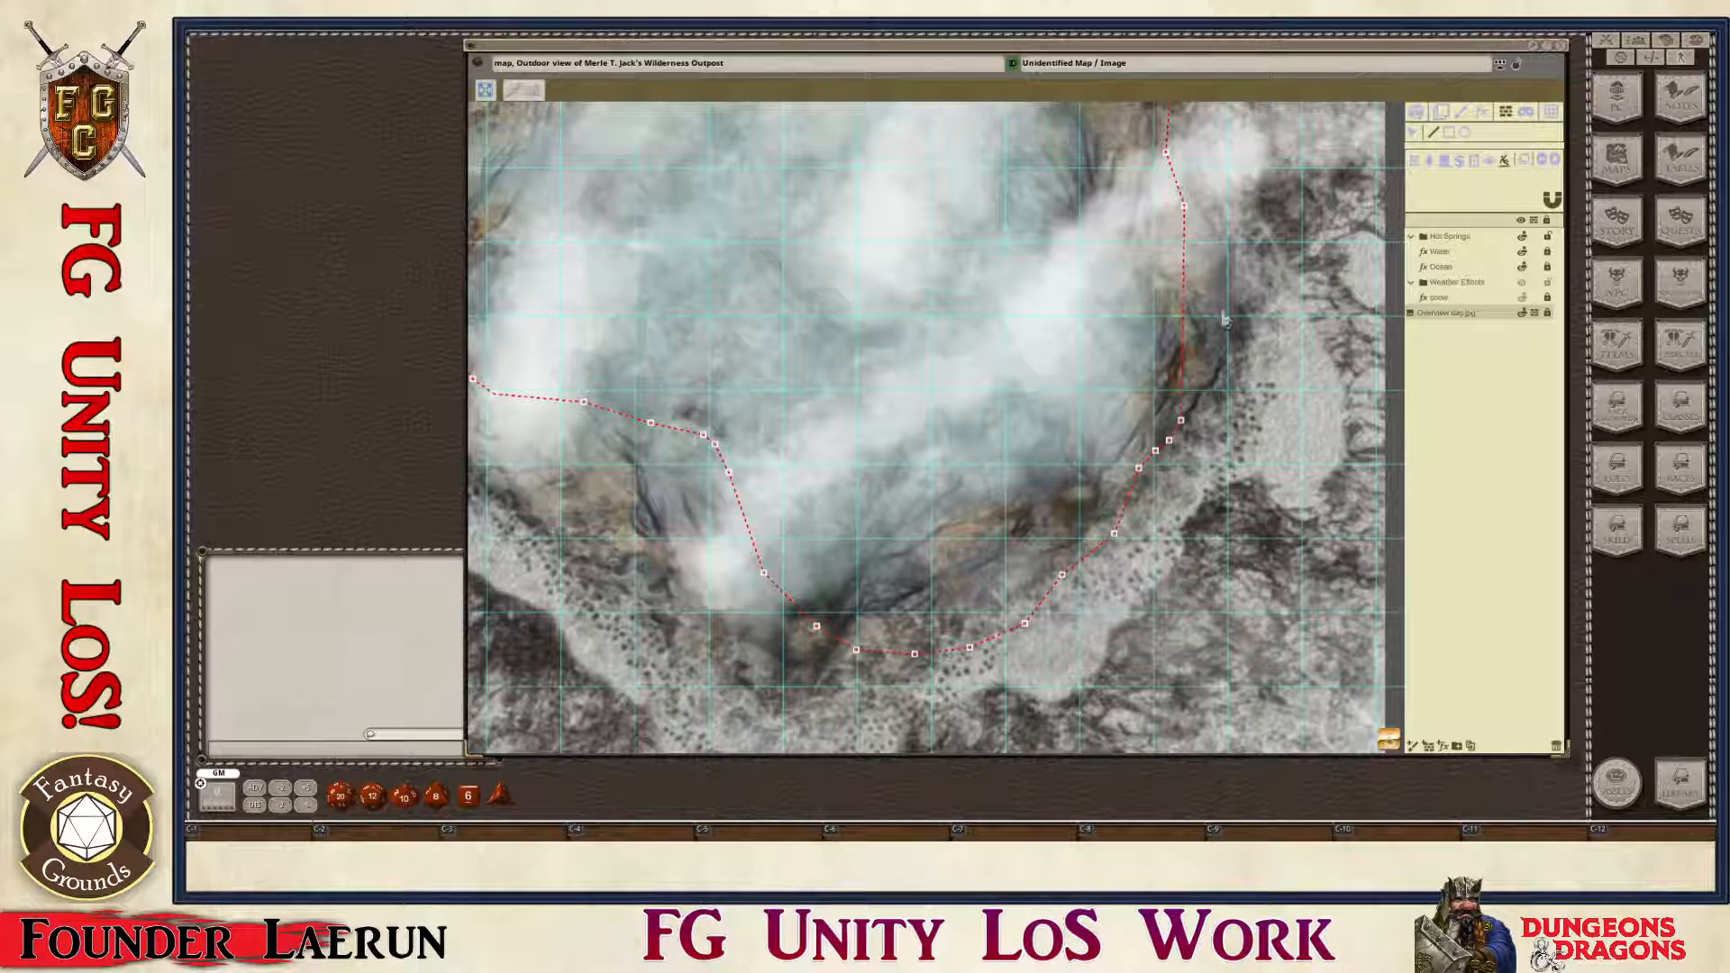
pyautogui.click(1412, 133)
pyautogui.moveTo(1183, 207); pyautogui.dragTo(1244, 318)
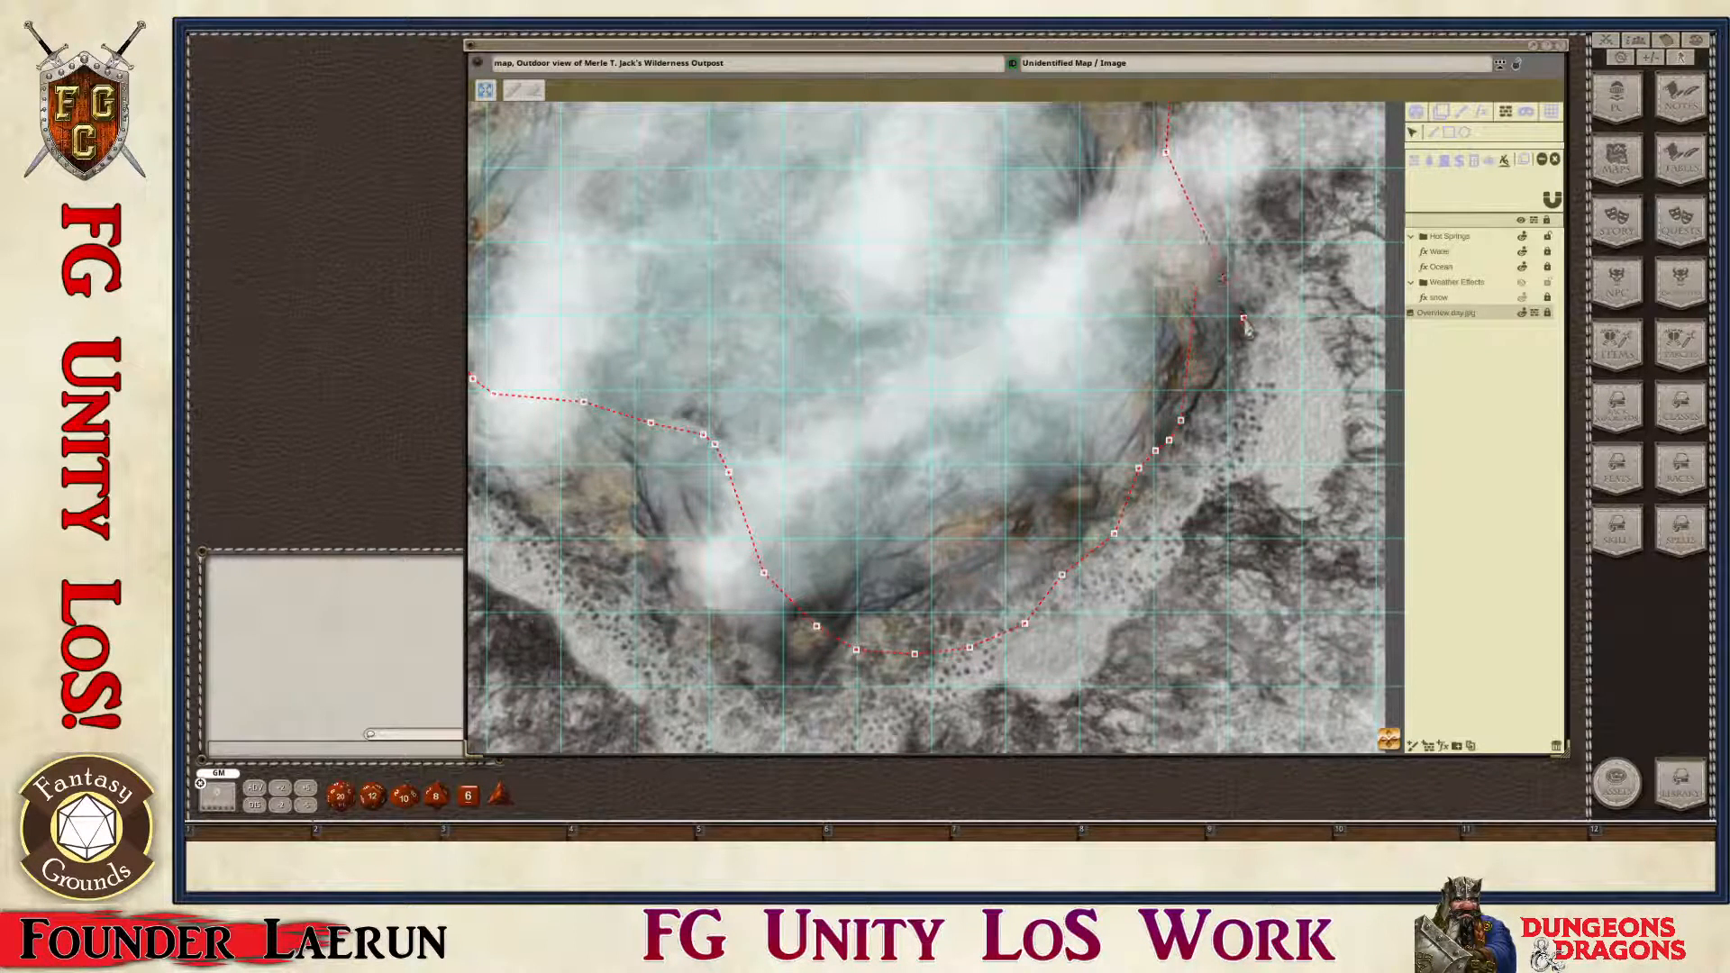
pyautogui.moveTo(1166, 154); pyautogui.dragTo(1202, 174)
pyautogui.scroll(3, 1256, 262)
pyautogui.scroll(-5, 1333, 468)
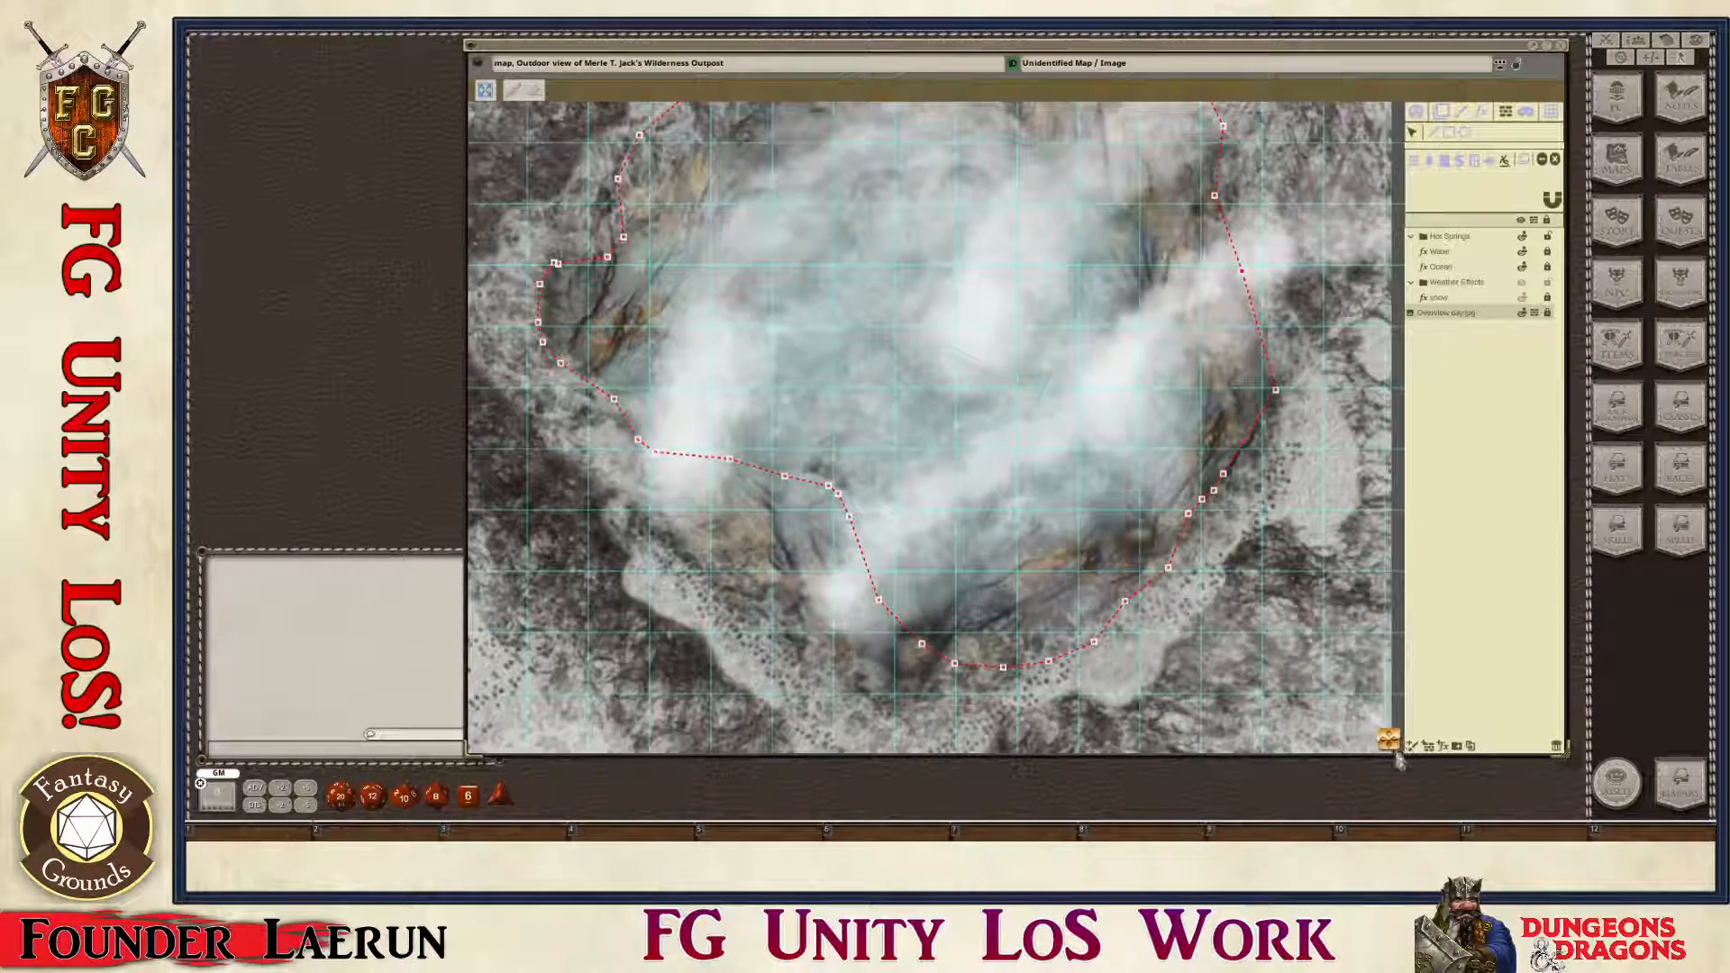
# Step: Reshape the northeast and north stretches of the pit outline so its points follow the edge of the hot springs
pyautogui.moveTo(1388, 739); pyautogui.dragTo(1447, 569)
pyautogui.scroll(2, 1071, 442)
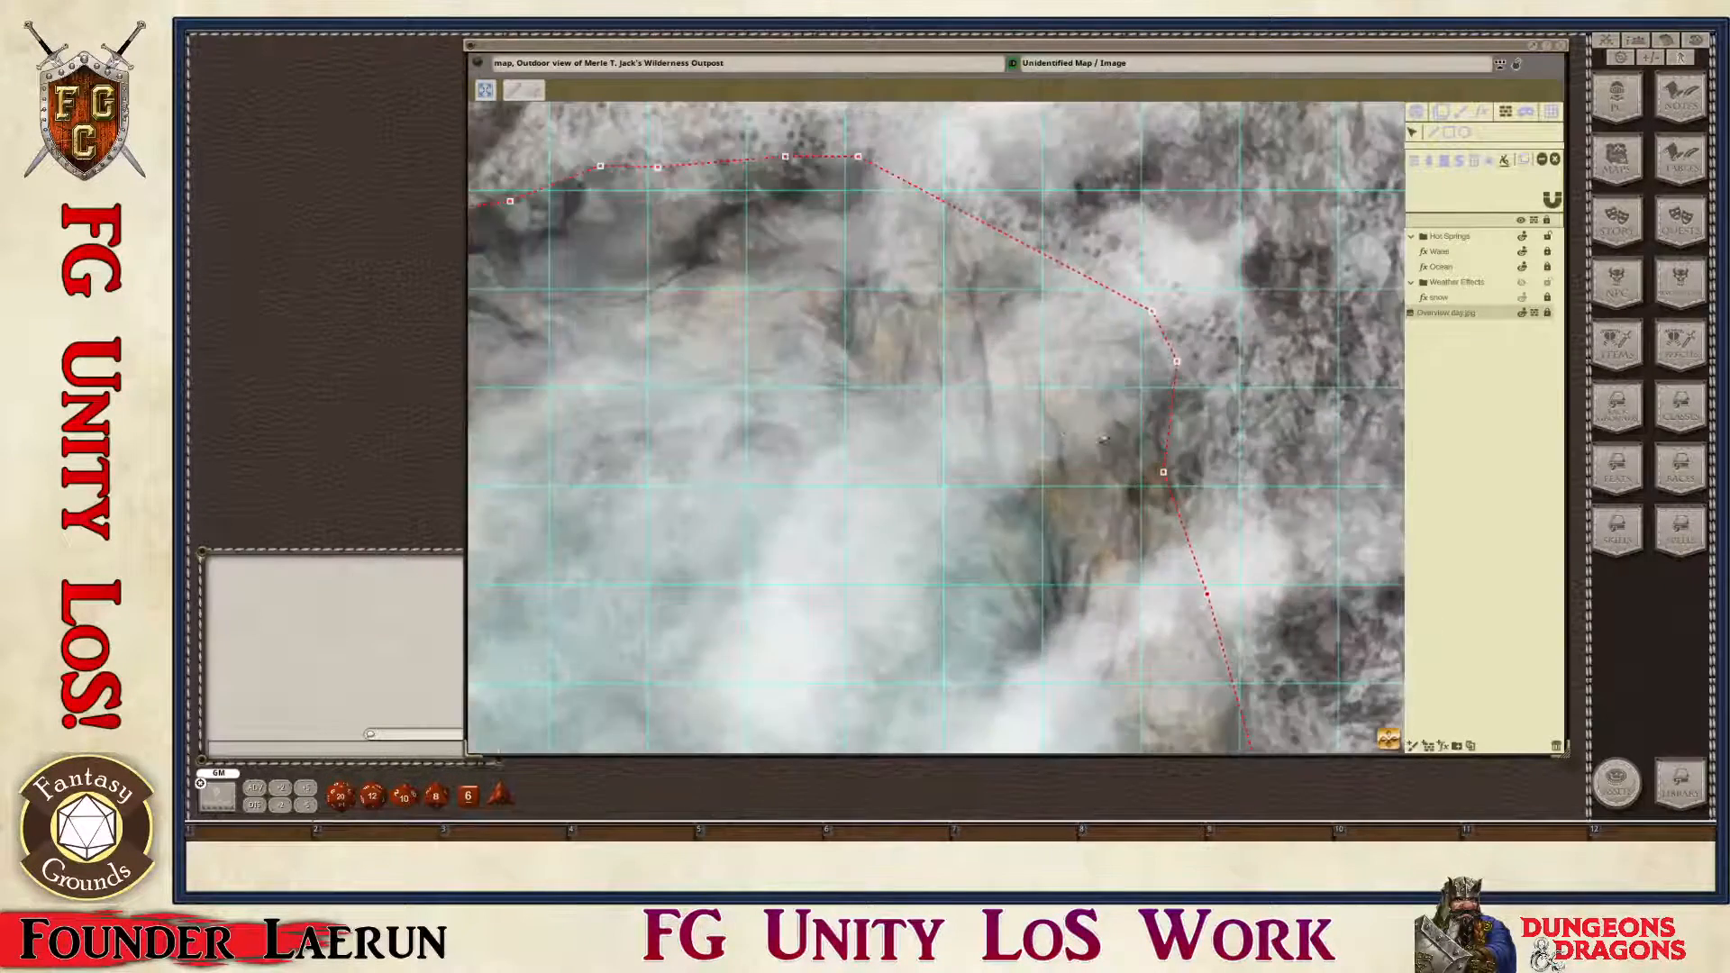
pyautogui.moveTo(1169, 482); pyautogui.dragTo(1199, 474)
pyautogui.moveTo(1182, 371); pyautogui.dragTo(1210, 424)
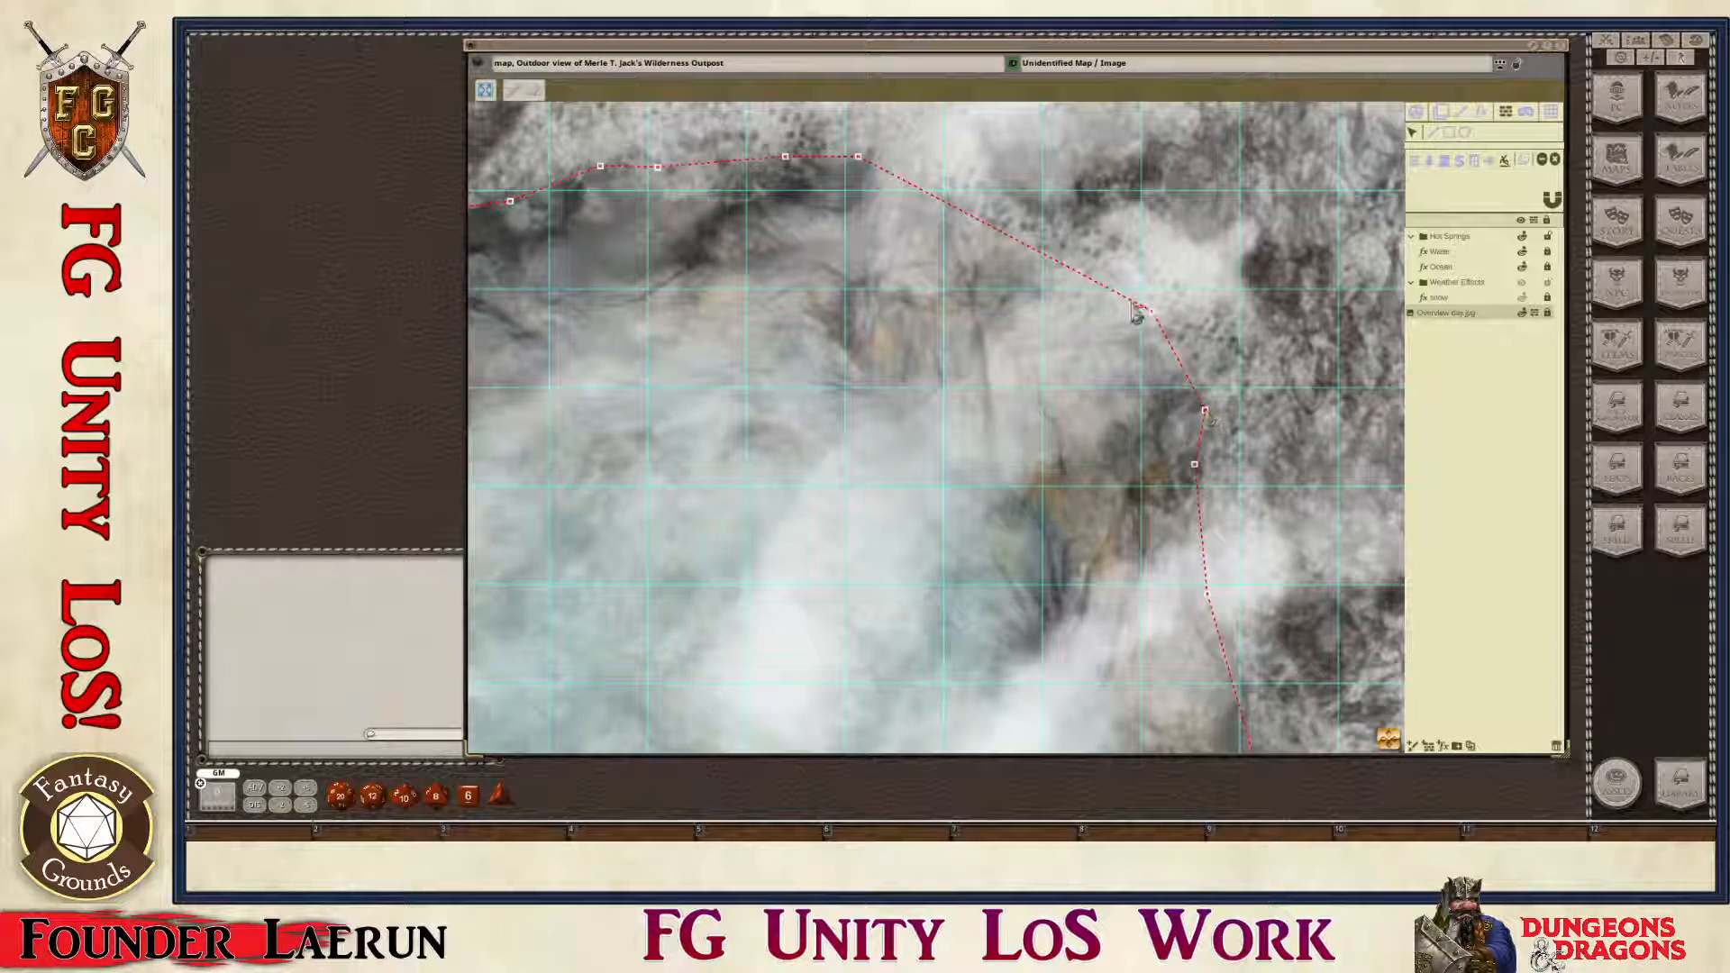
pyautogui.moveTo(1116, 301); pyautogui.dragTo(1110, 303)
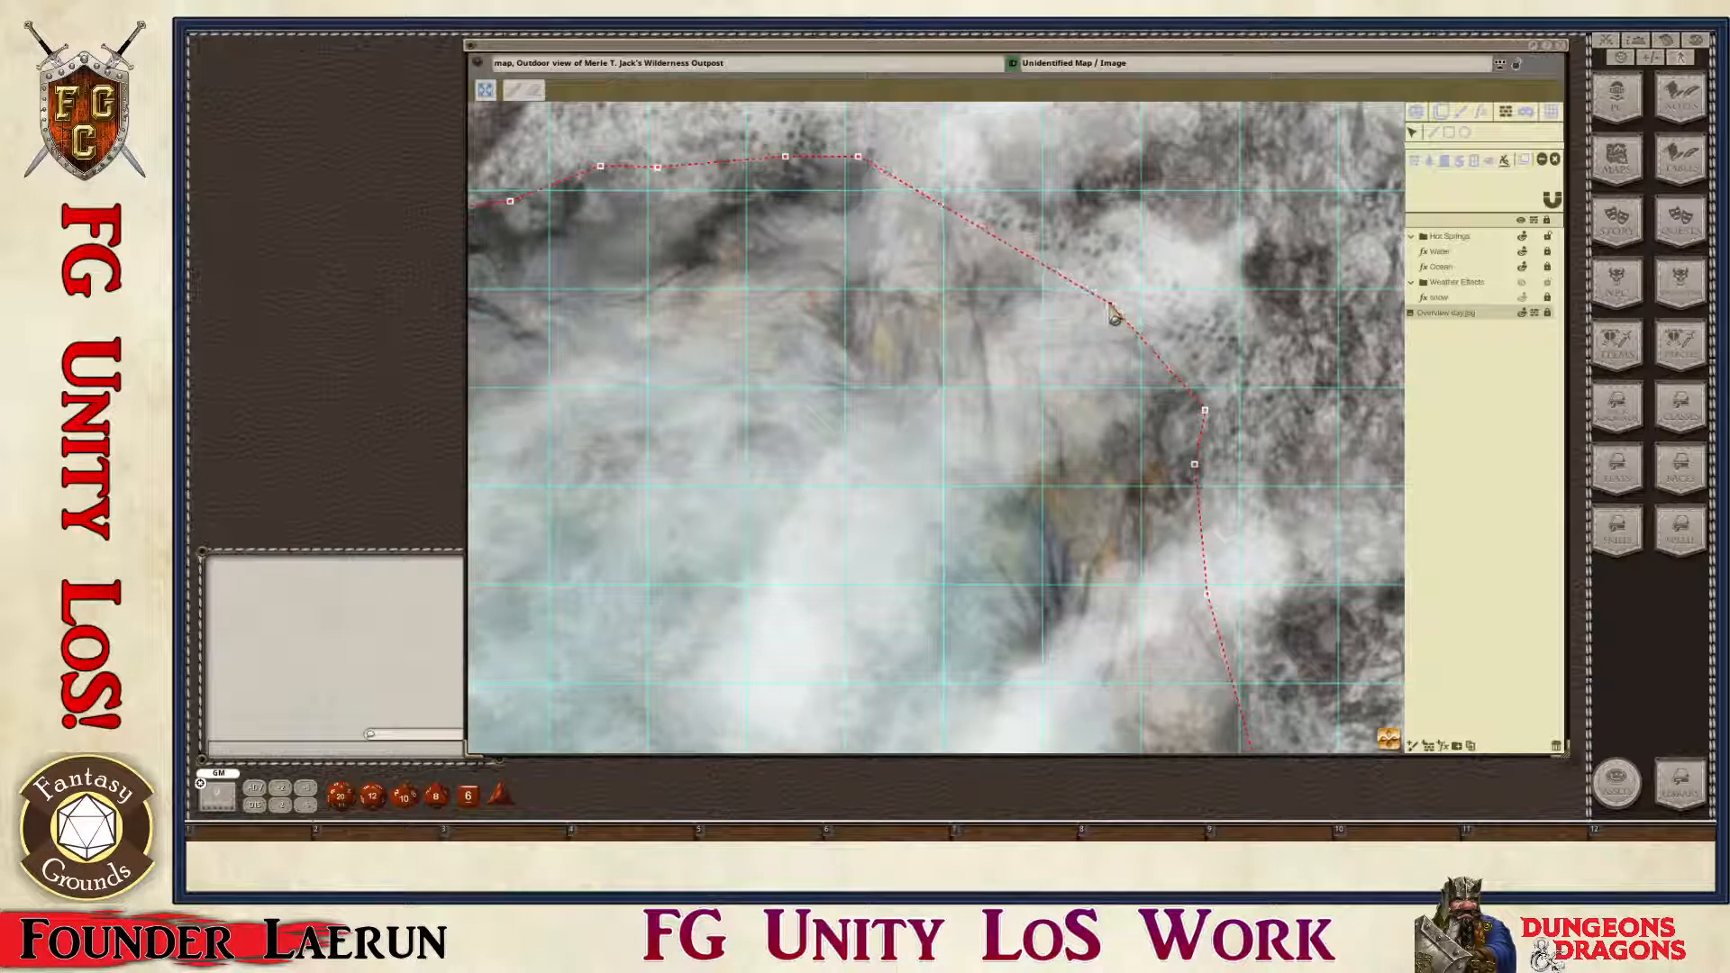
pyautogui.moveTo(857, 157); pyautogui.dragTo(995, 202)
pyautogui.moveTo(784, 155); pyautogui.dragTo(798, 172)
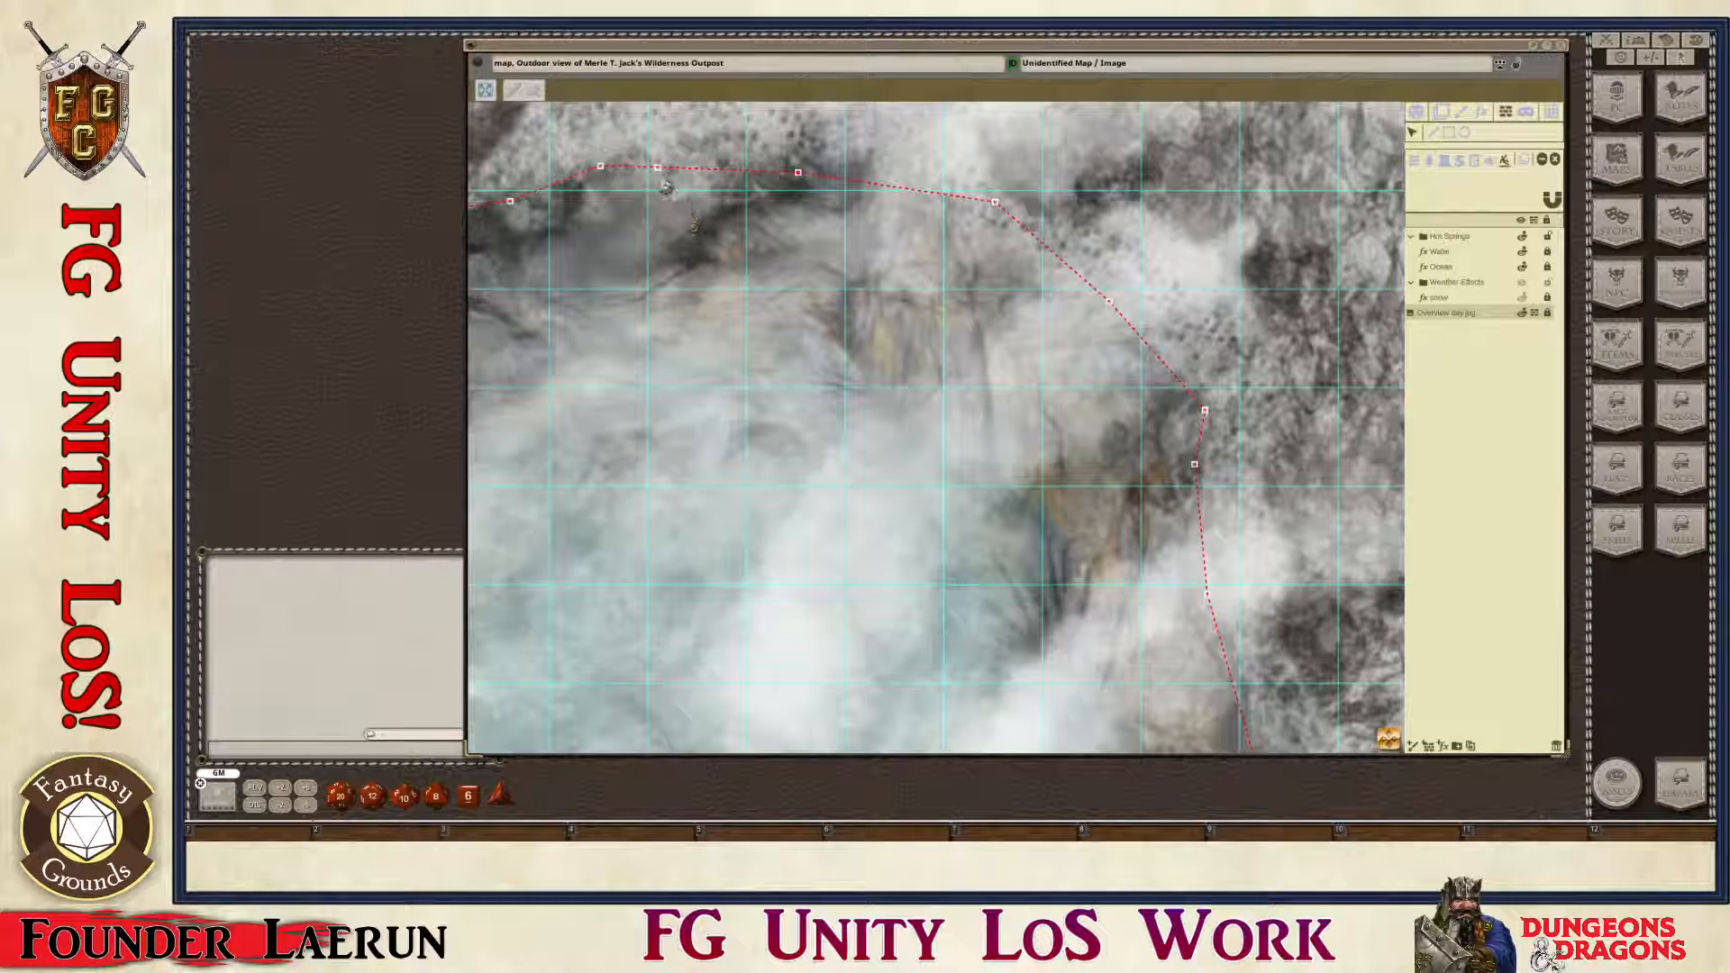
pyautogui.moveTo(658, 167); pyautogui.dragTo(678, 177)
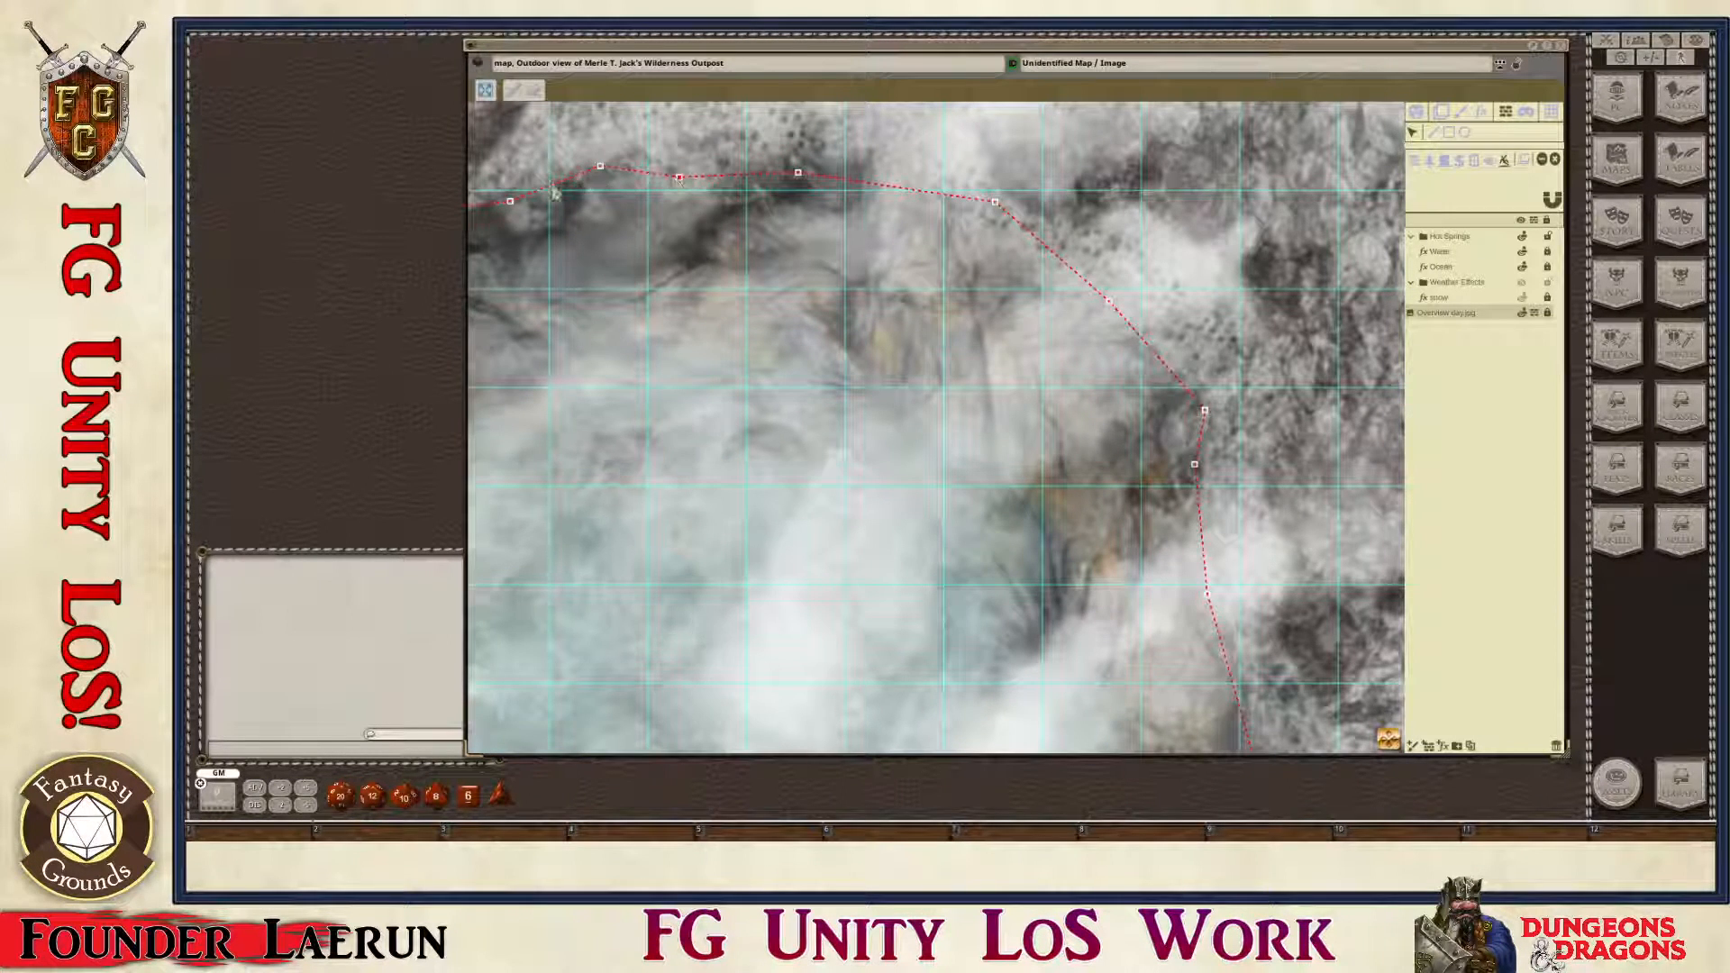
pyautogui.moveTo(510, 201); pyautogui.dragTo(546, 201)
pyautogui.scroll(-3, 897, 347)
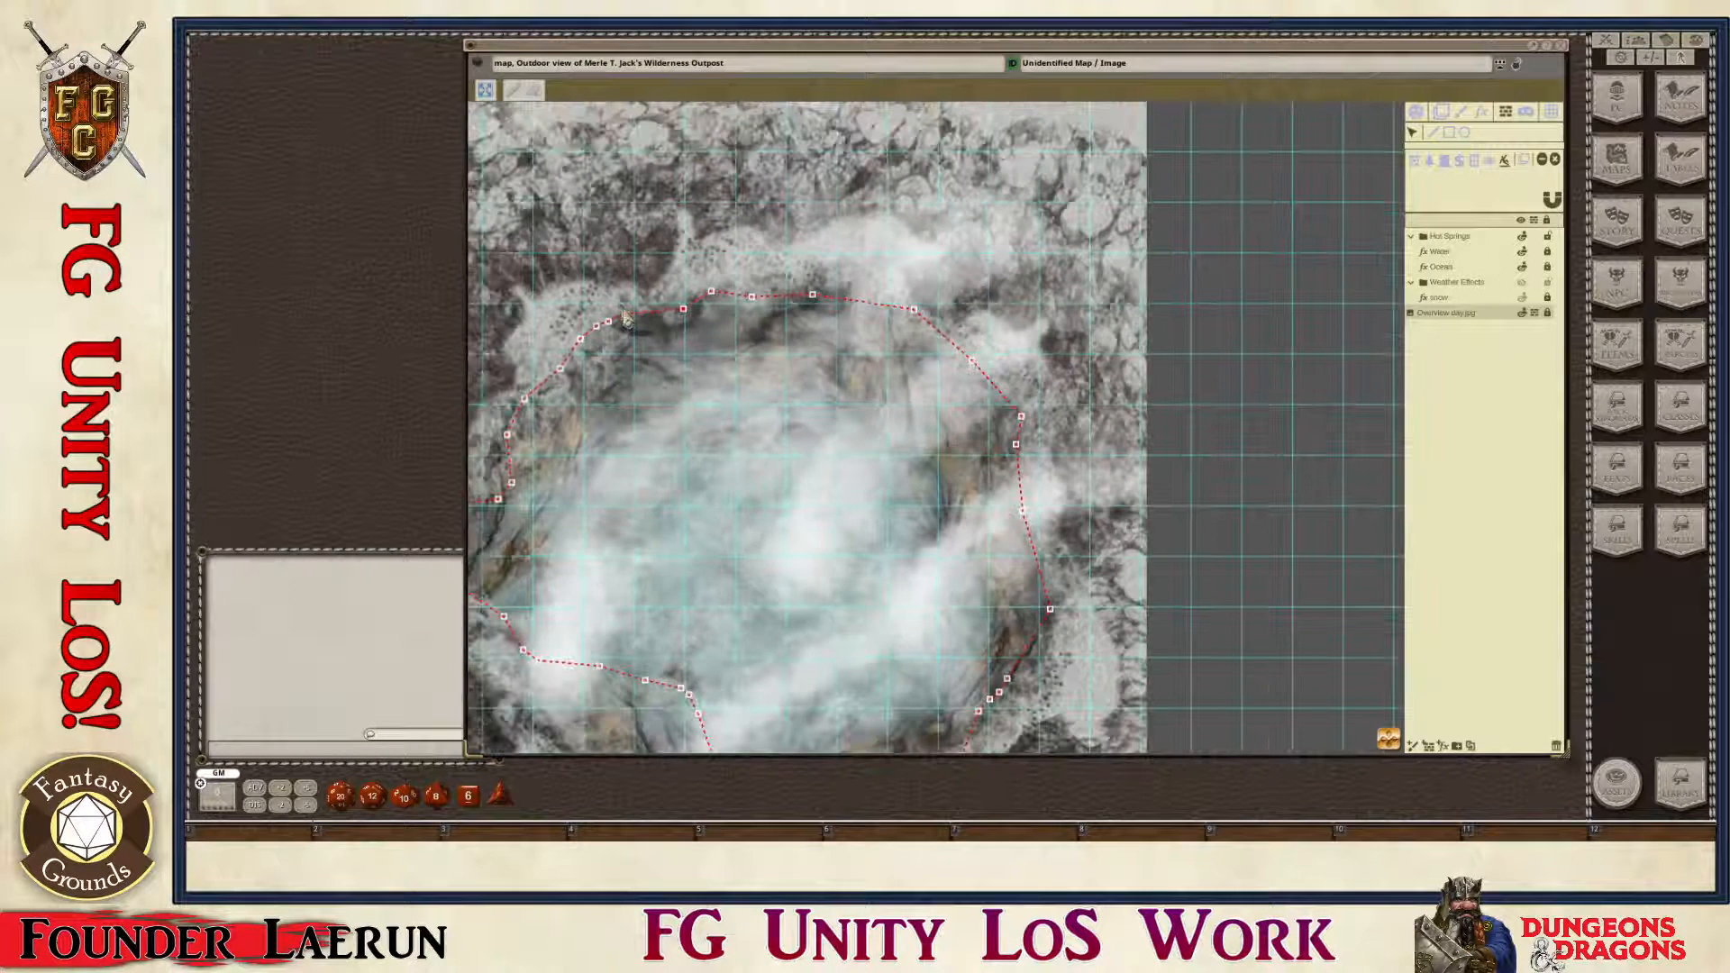
pyautogui.moveTo(632, 319); pyautogui.dragTo(658, 318)
pyautogui.scroll(1, 1040, 465)
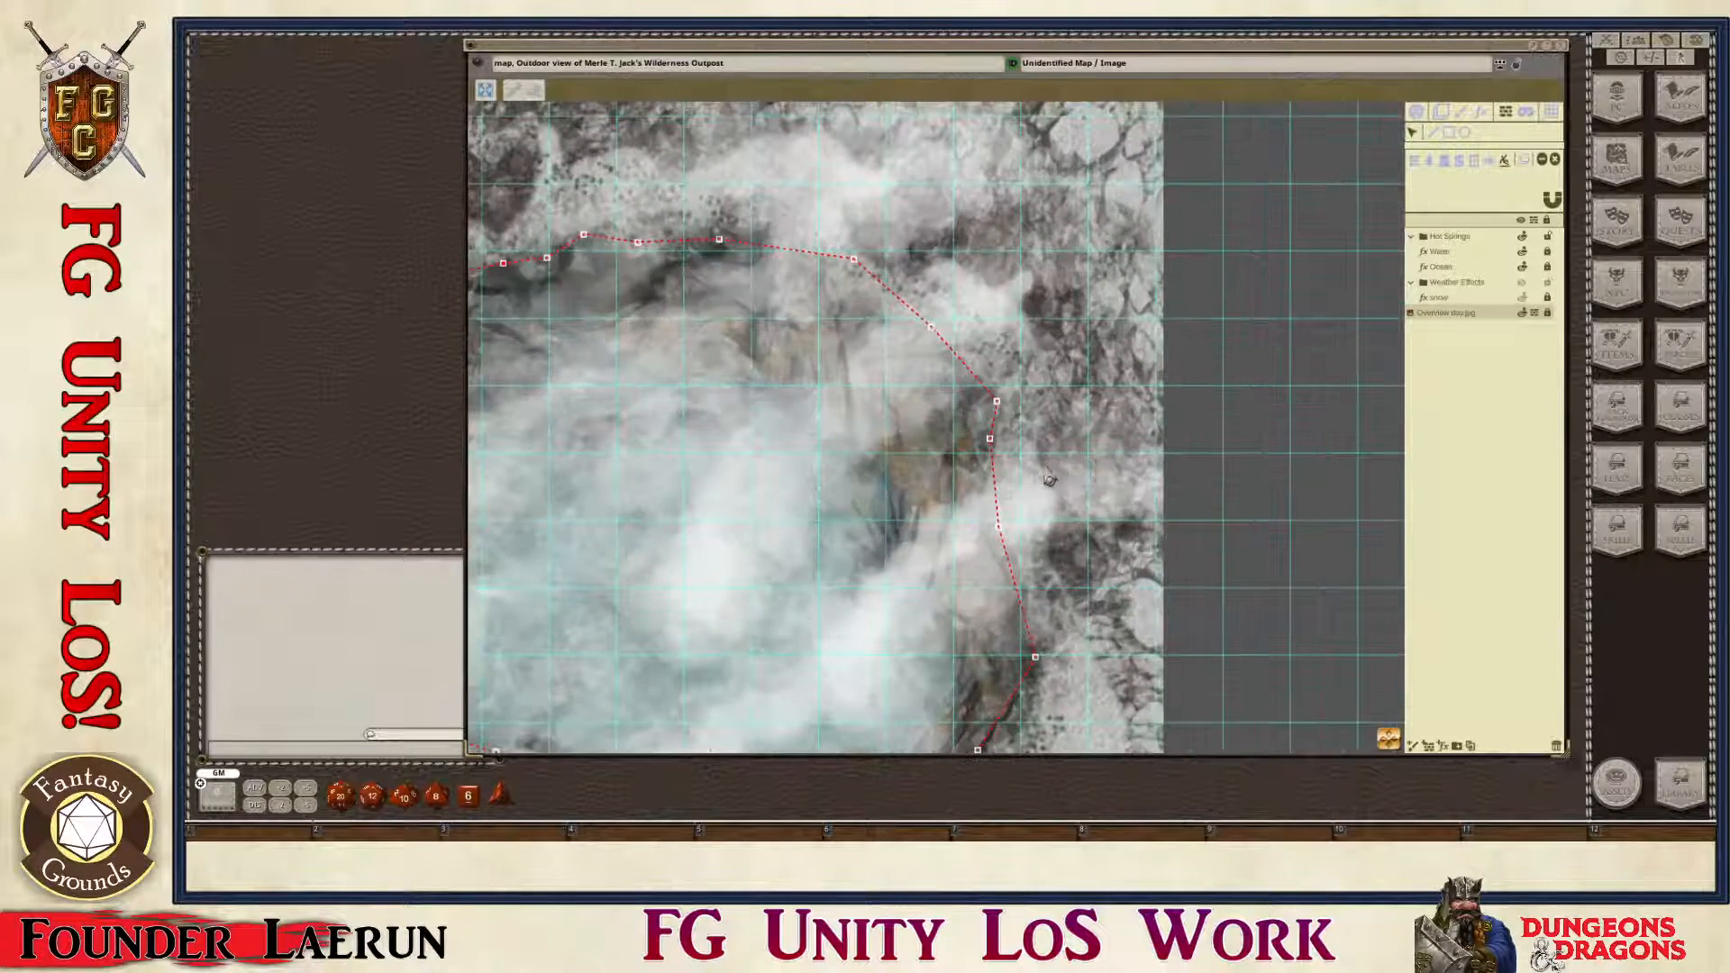
# Step: Pull the southwest points of the pit outline outward to enclose the rocks along the hot springs' lower rim
pyautogui.scroll(-1, 811, 482)
pyautogui.scroll(-2, 806, 485)
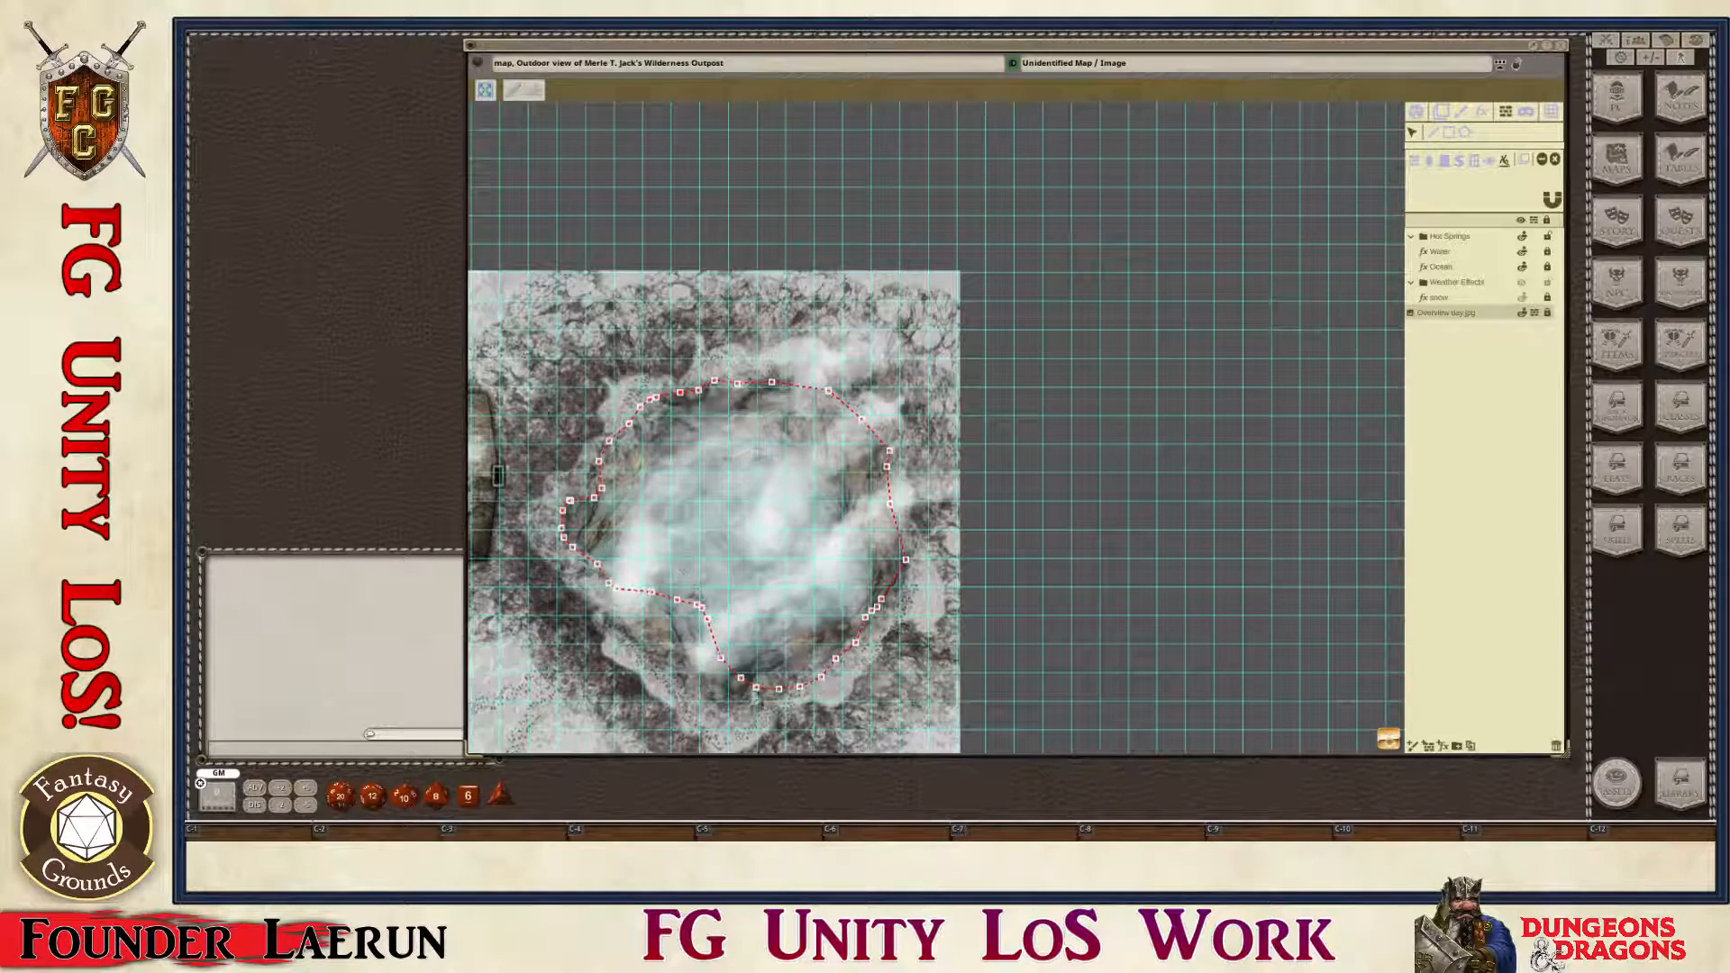
pyautogui.scroll(5, 676, 684)
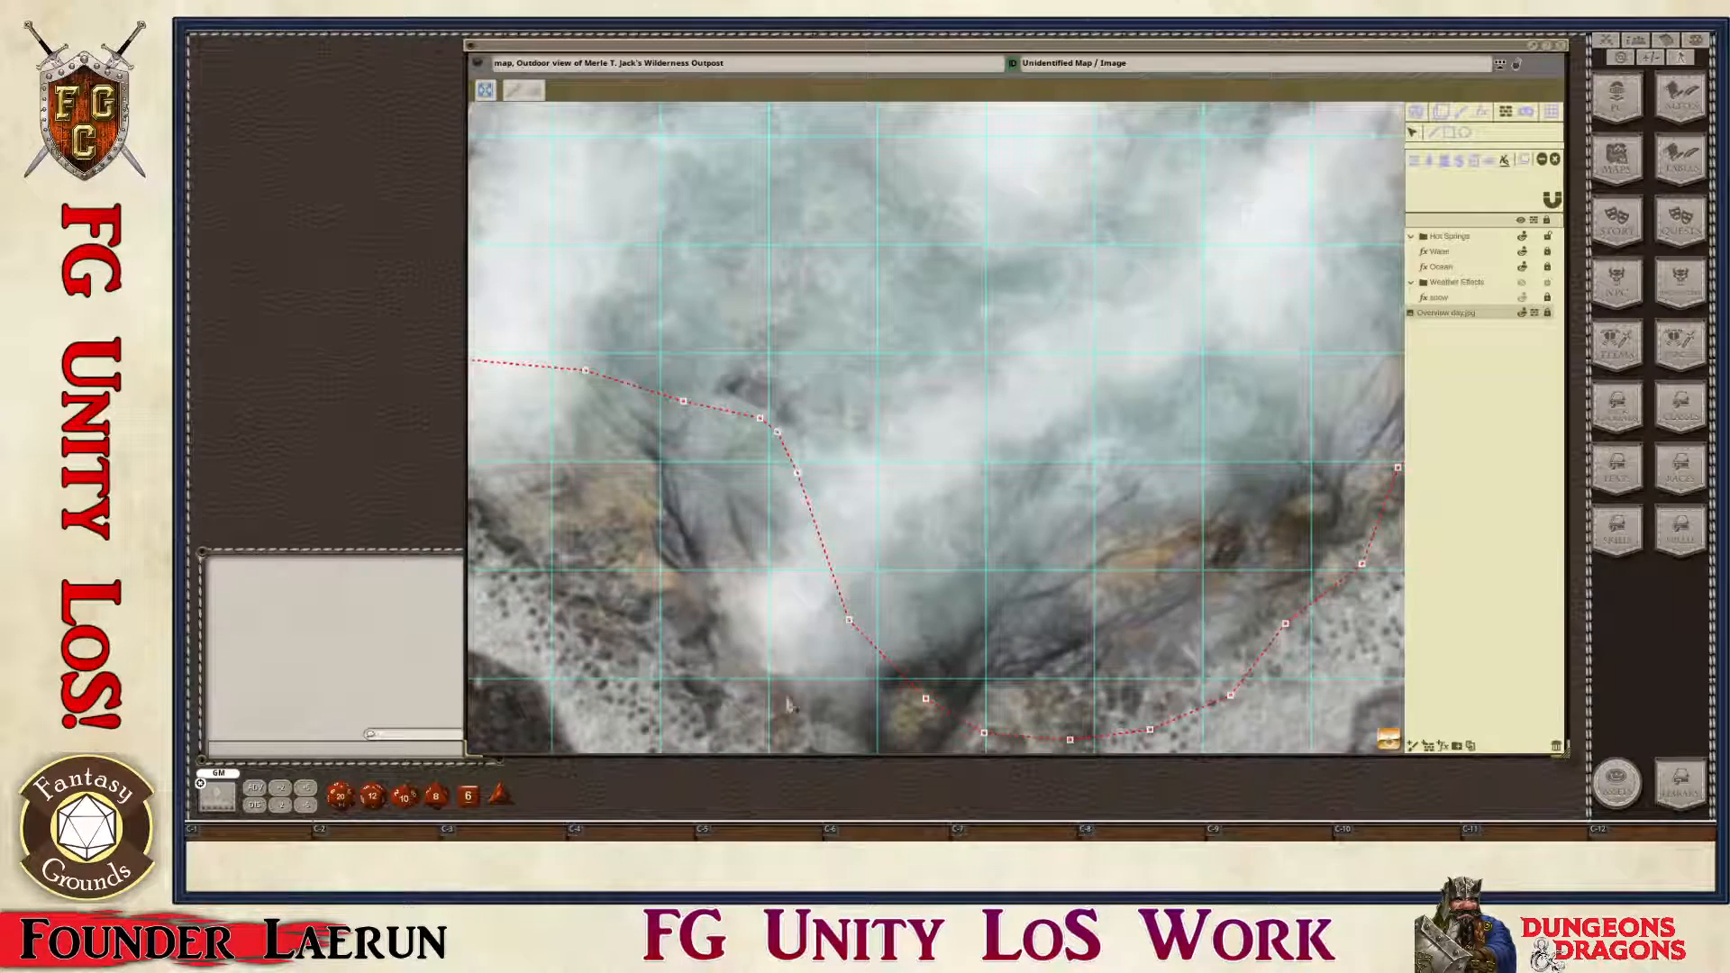
pyautogui.scroll(-4, 590, 379)
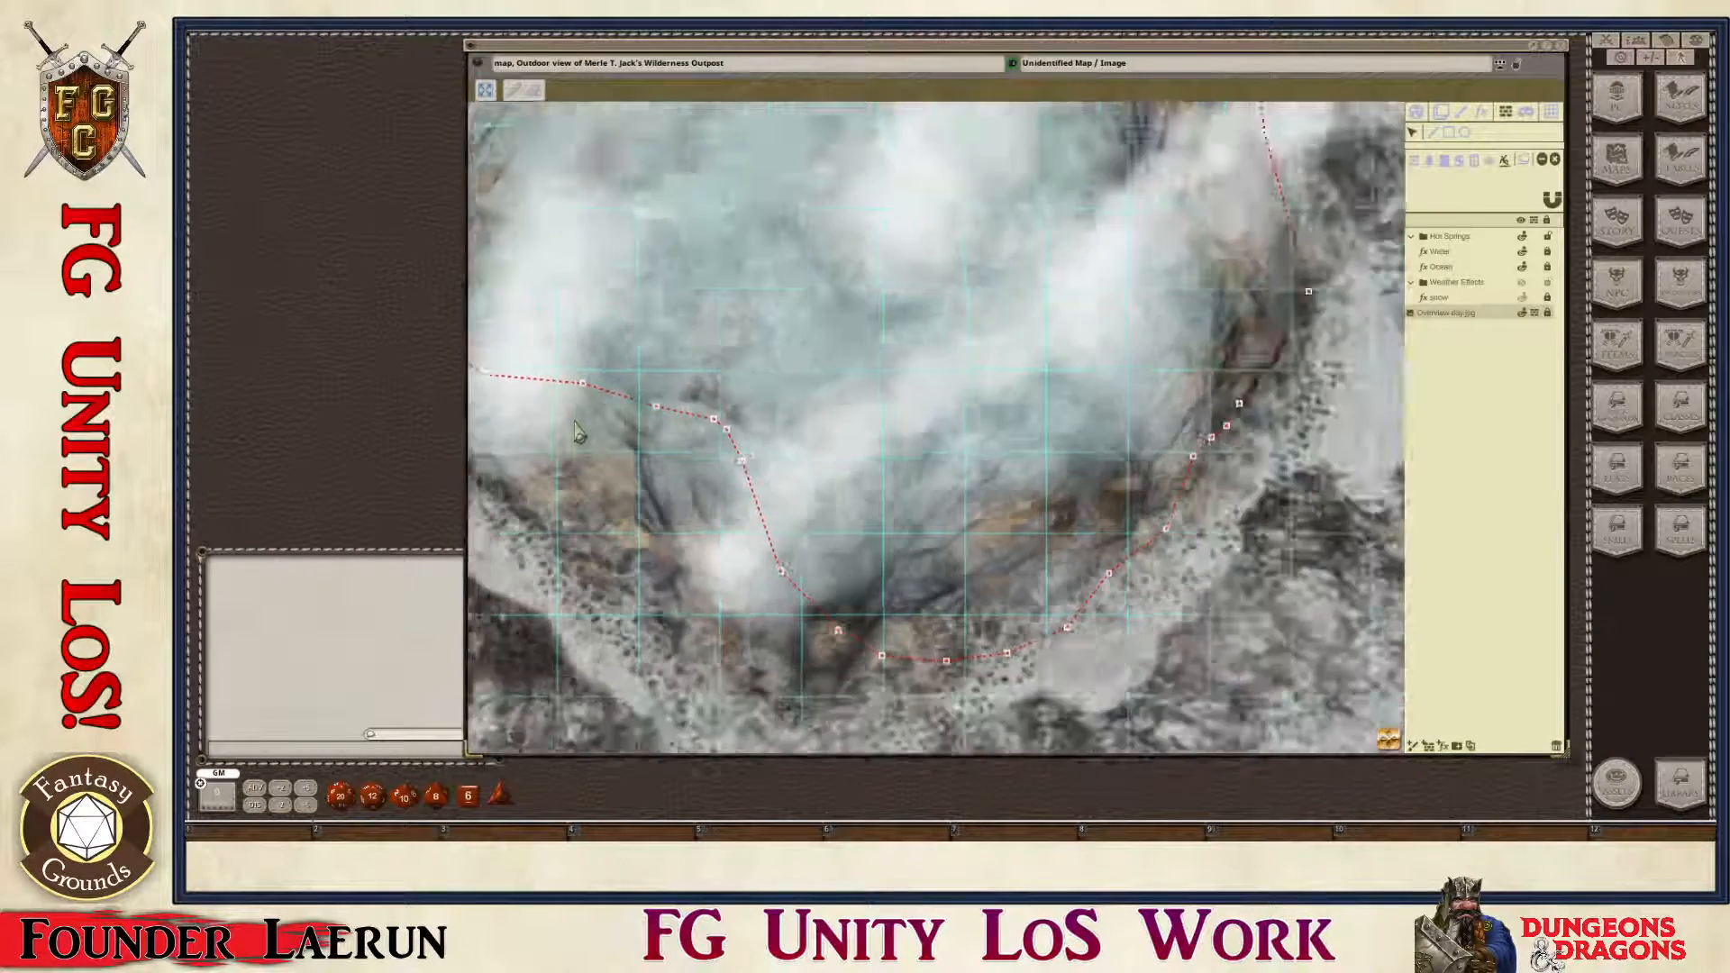
pyautogui.scroll(1, 507, 403)
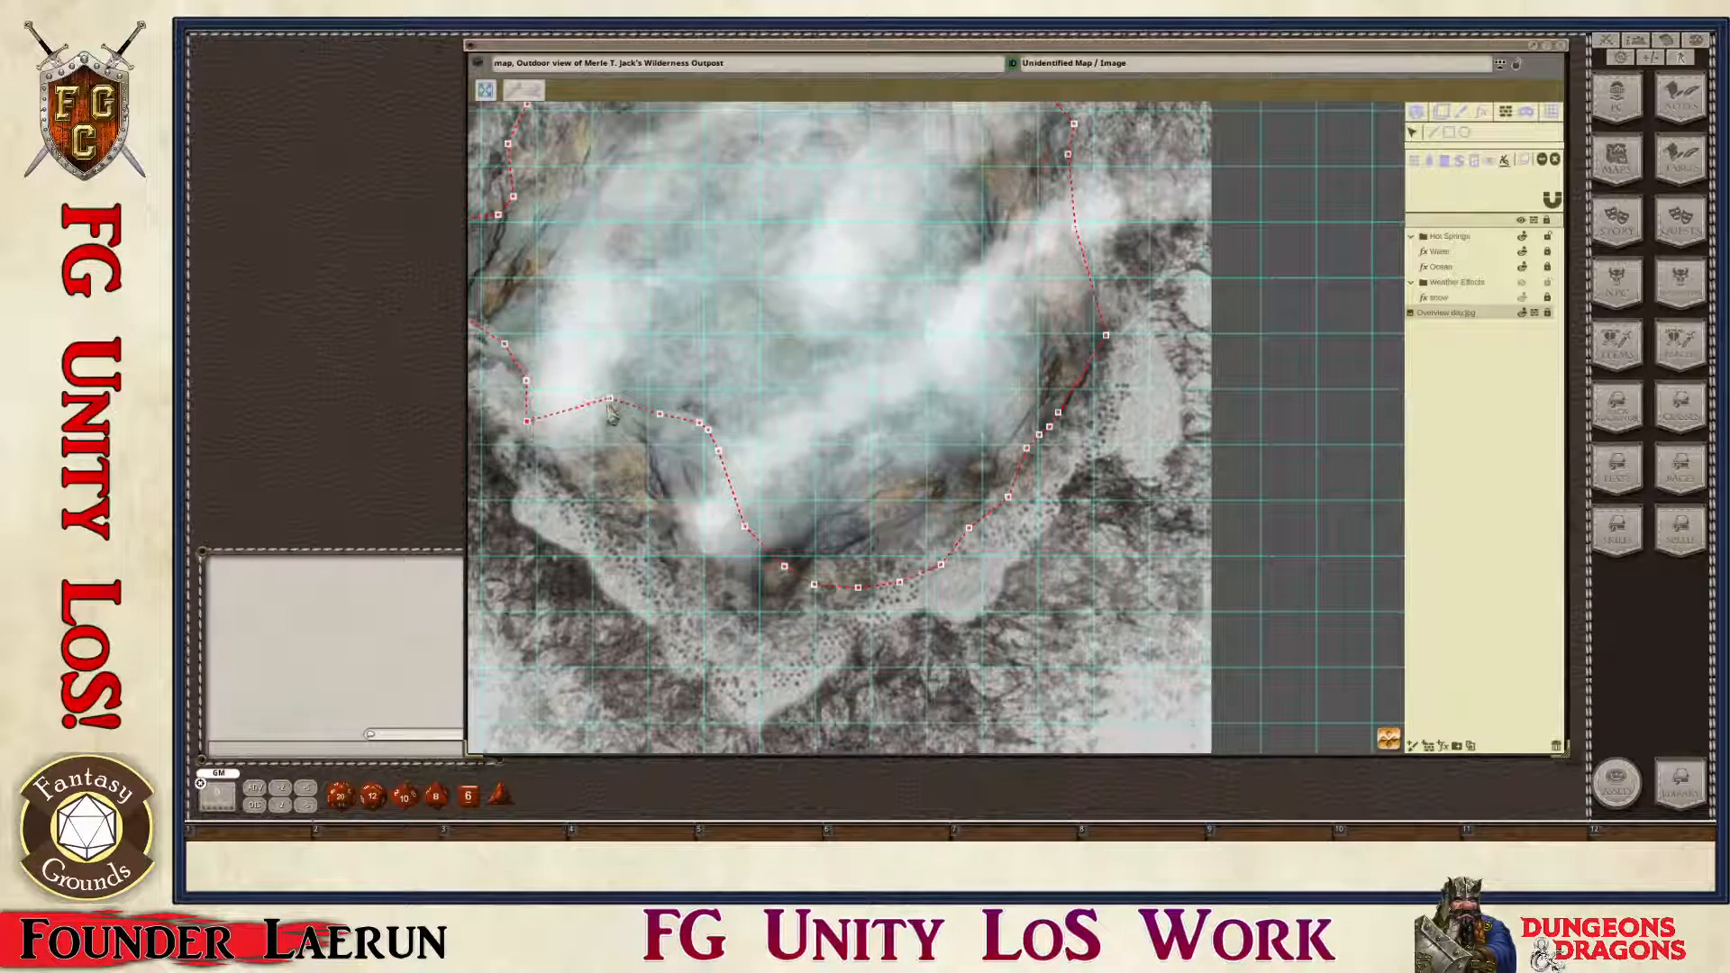
pyautogui.moveTo(606, 401); pyautogui.dragTo(557, 464)
pyautogui.moveTo(660, 415); pyautogui.dragTo(604, 521)
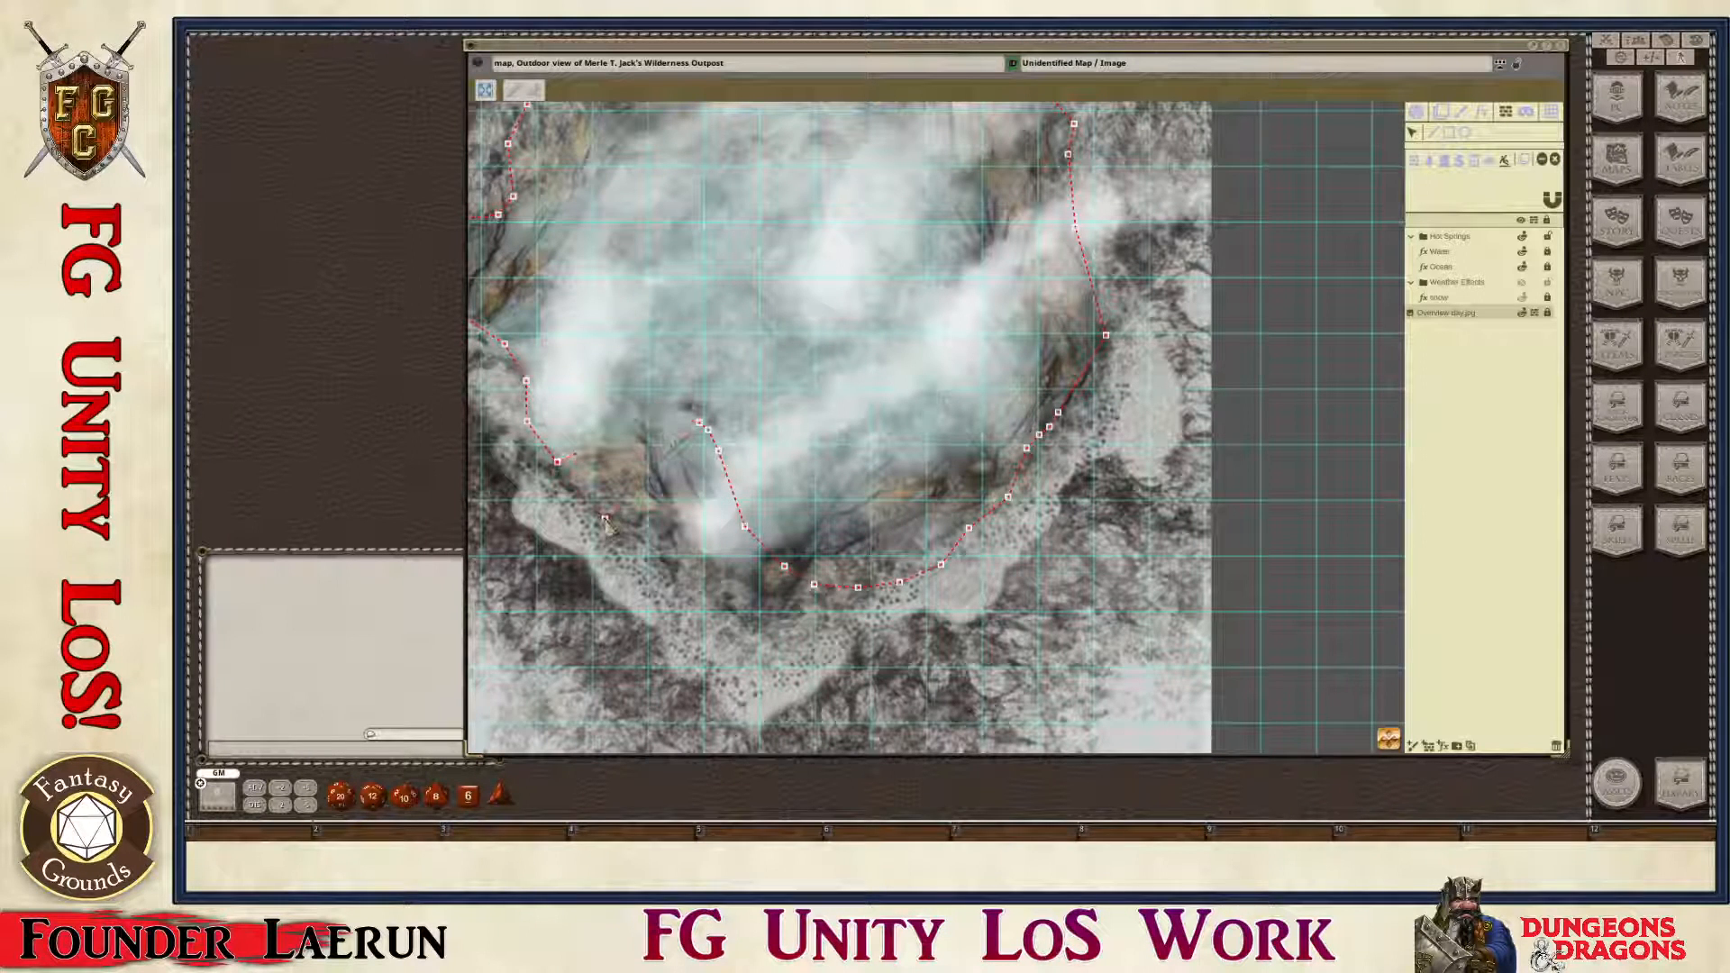
pyautogui.moveTo(700, 423); pyautogui.dragTo(641, 550)
pyautogui.moveTo(709, 432); pyautogui.dragTo(674, 579)
pyautogui.moveTo(719, 451); pyautogui.dragTo(806, 618)
pyautogui.keyDown('shift'); pyautogui.click(807, 593); pyautogui.keyUp('shift')
# Step: Examine the hot springs with the line-of-sight outline hidden and shown, from close up and from farther out
pyautogui.scroll(-3, 867, 569)
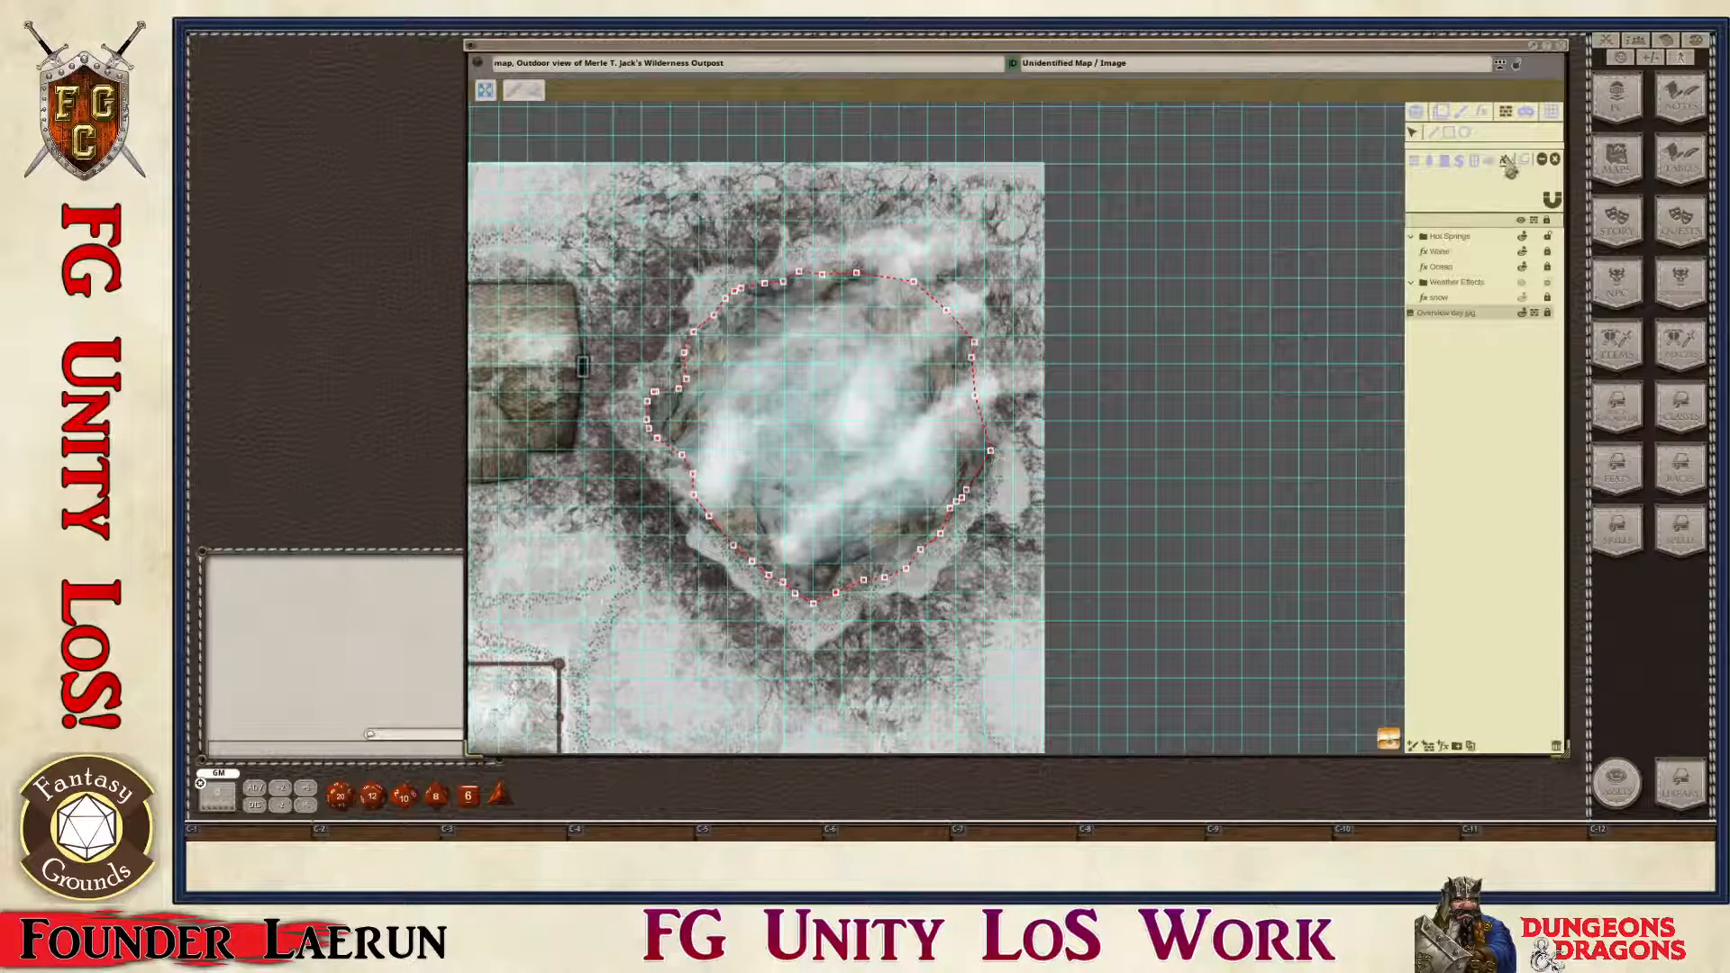
pyautogui.keyDown('ctrl'); pyautogui.click(1421, 115); pyautogui.keyUp('ctrl')
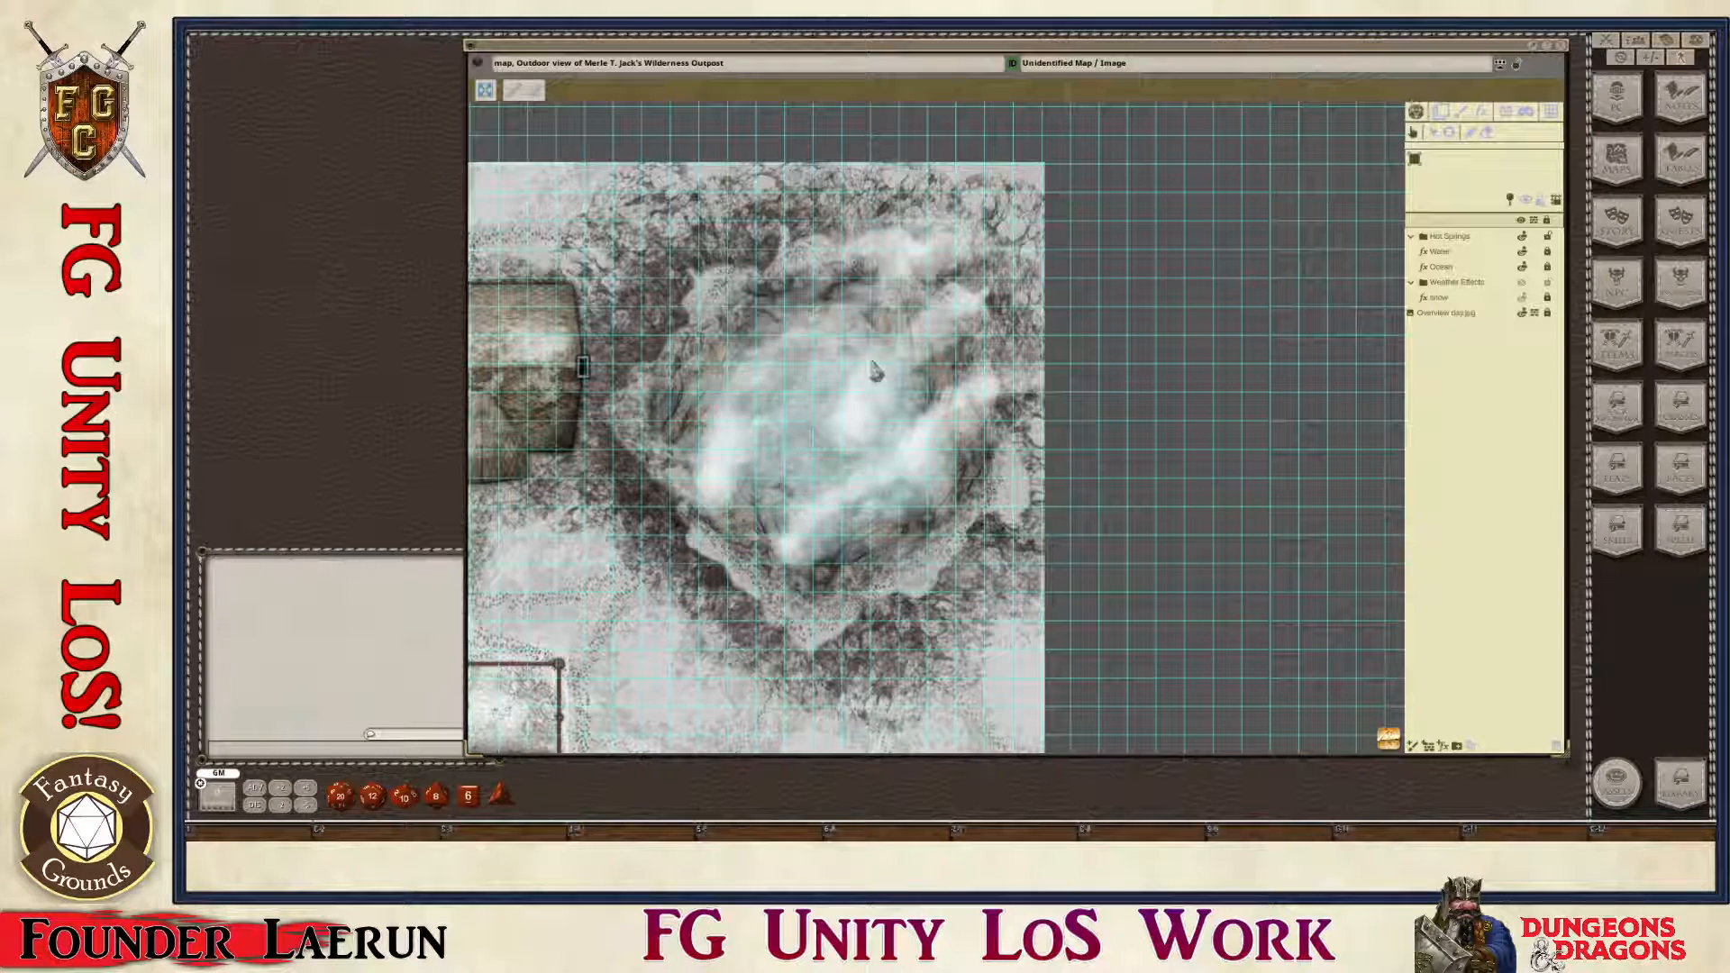
pyautogui.keyDown('ctrl'); pyautogui.click(1506, 113); pyautogui.keyUp('ctrl')
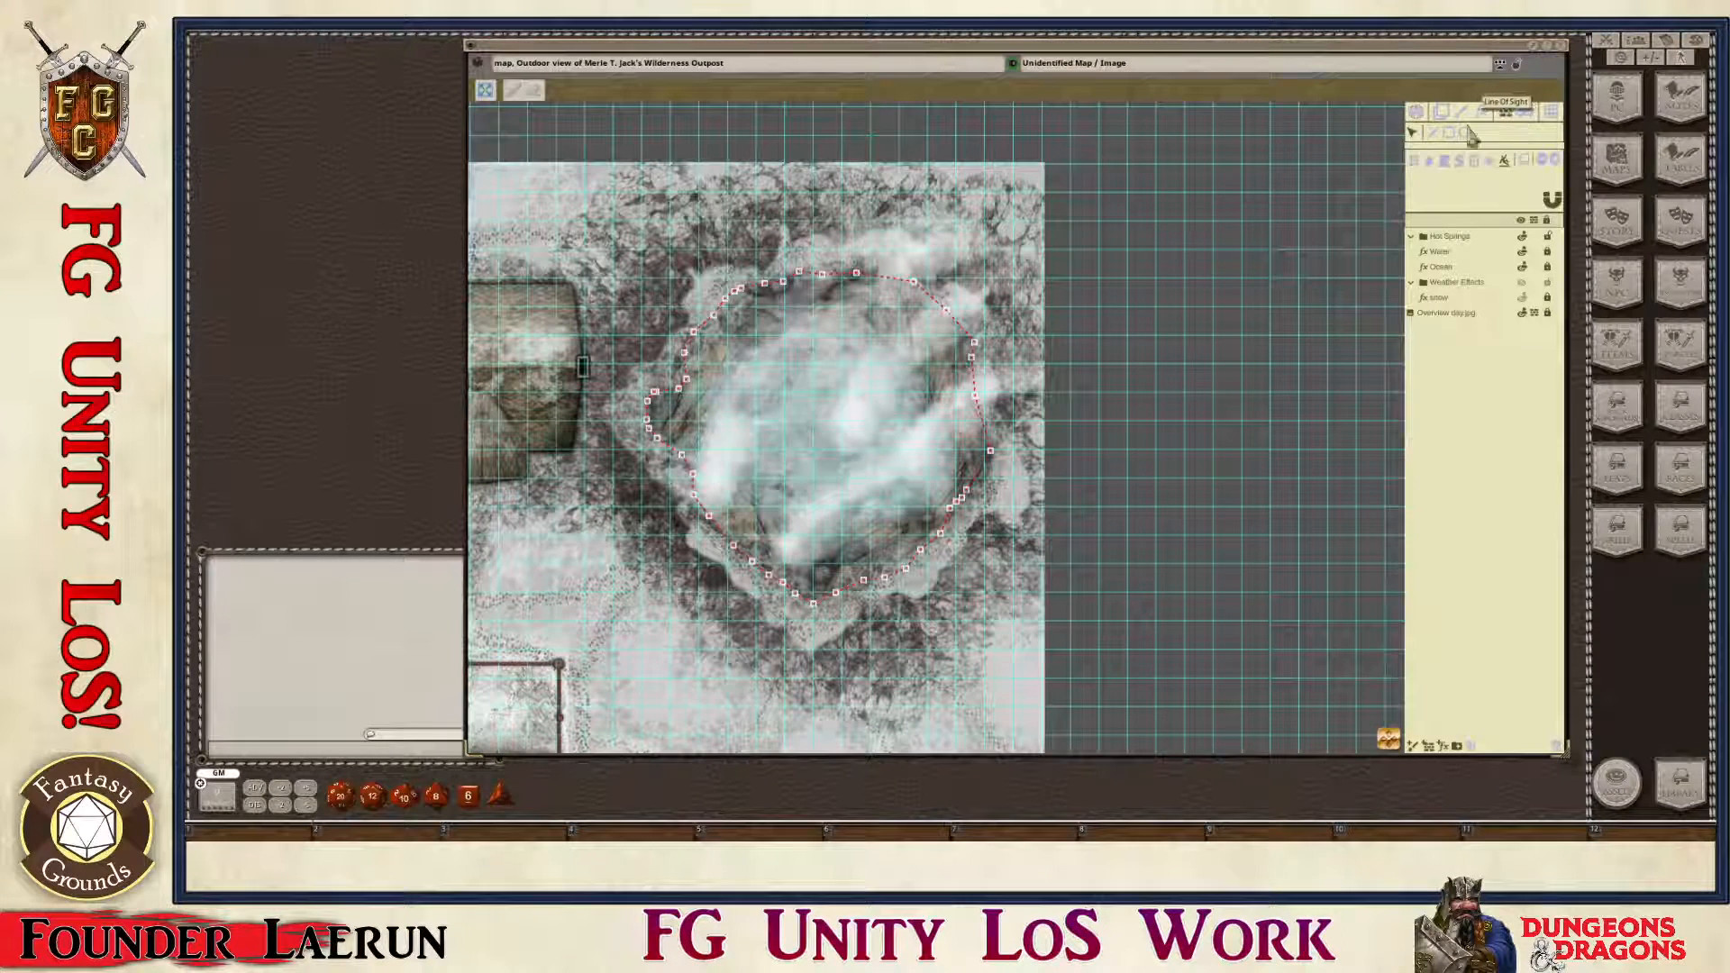
pyautogui.scroll(-4, 871, 472)
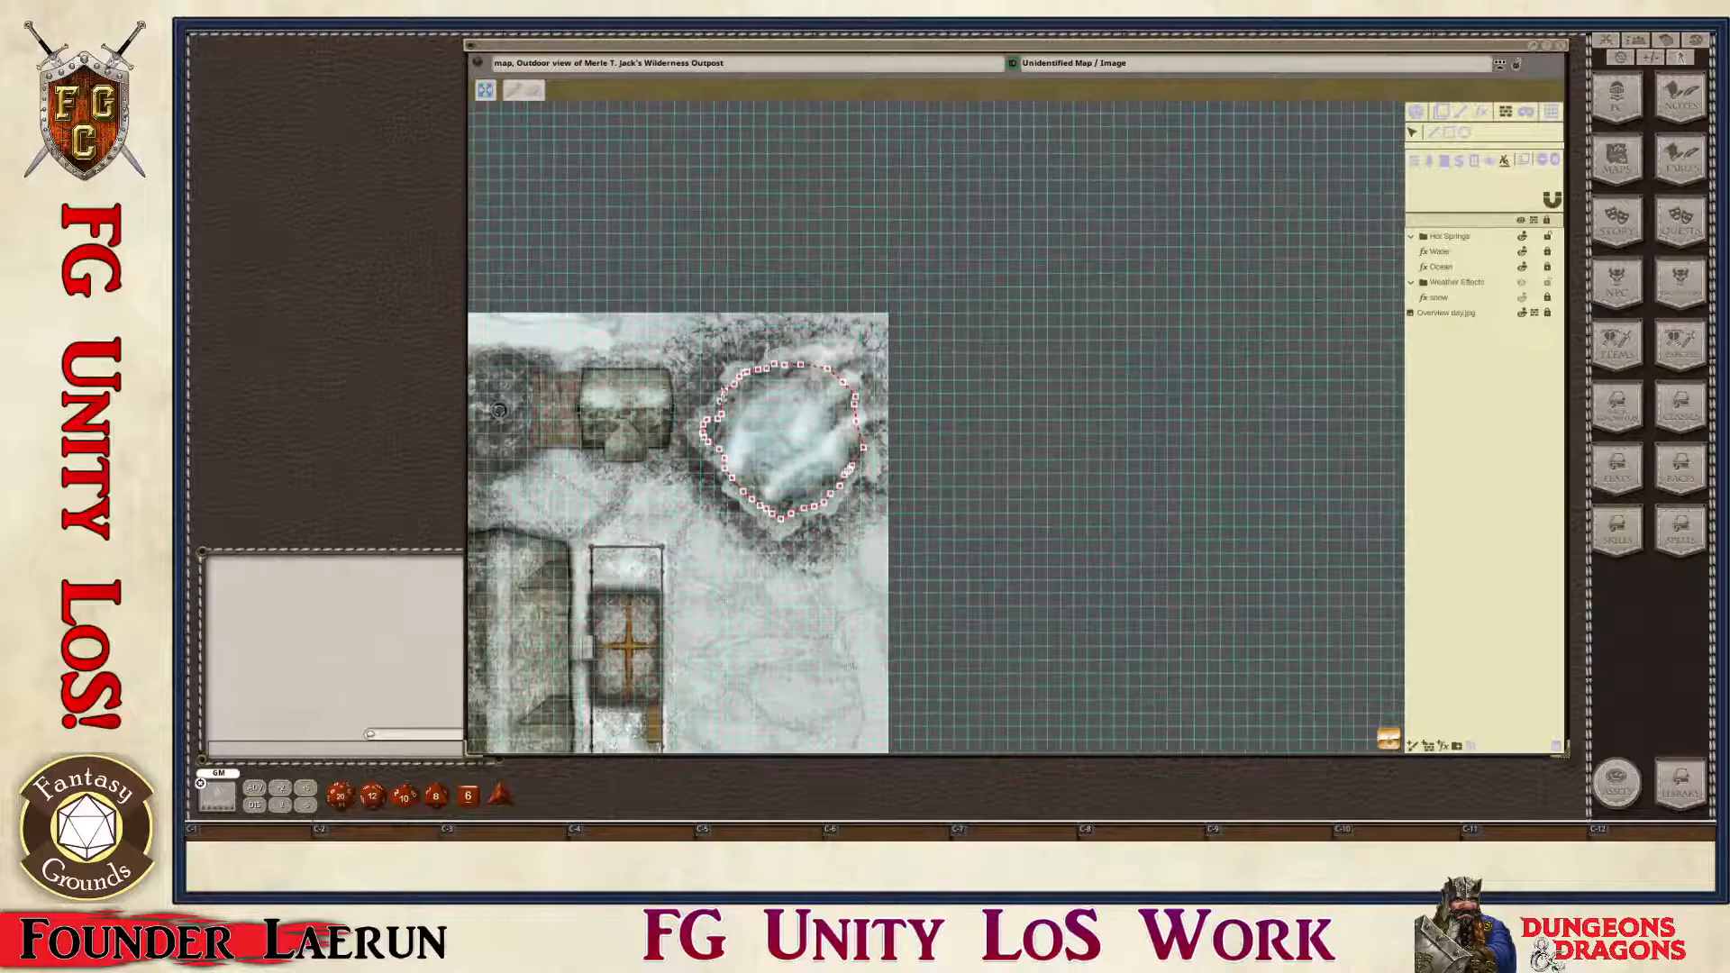
pyautogui.scroll(3, 780, 461)
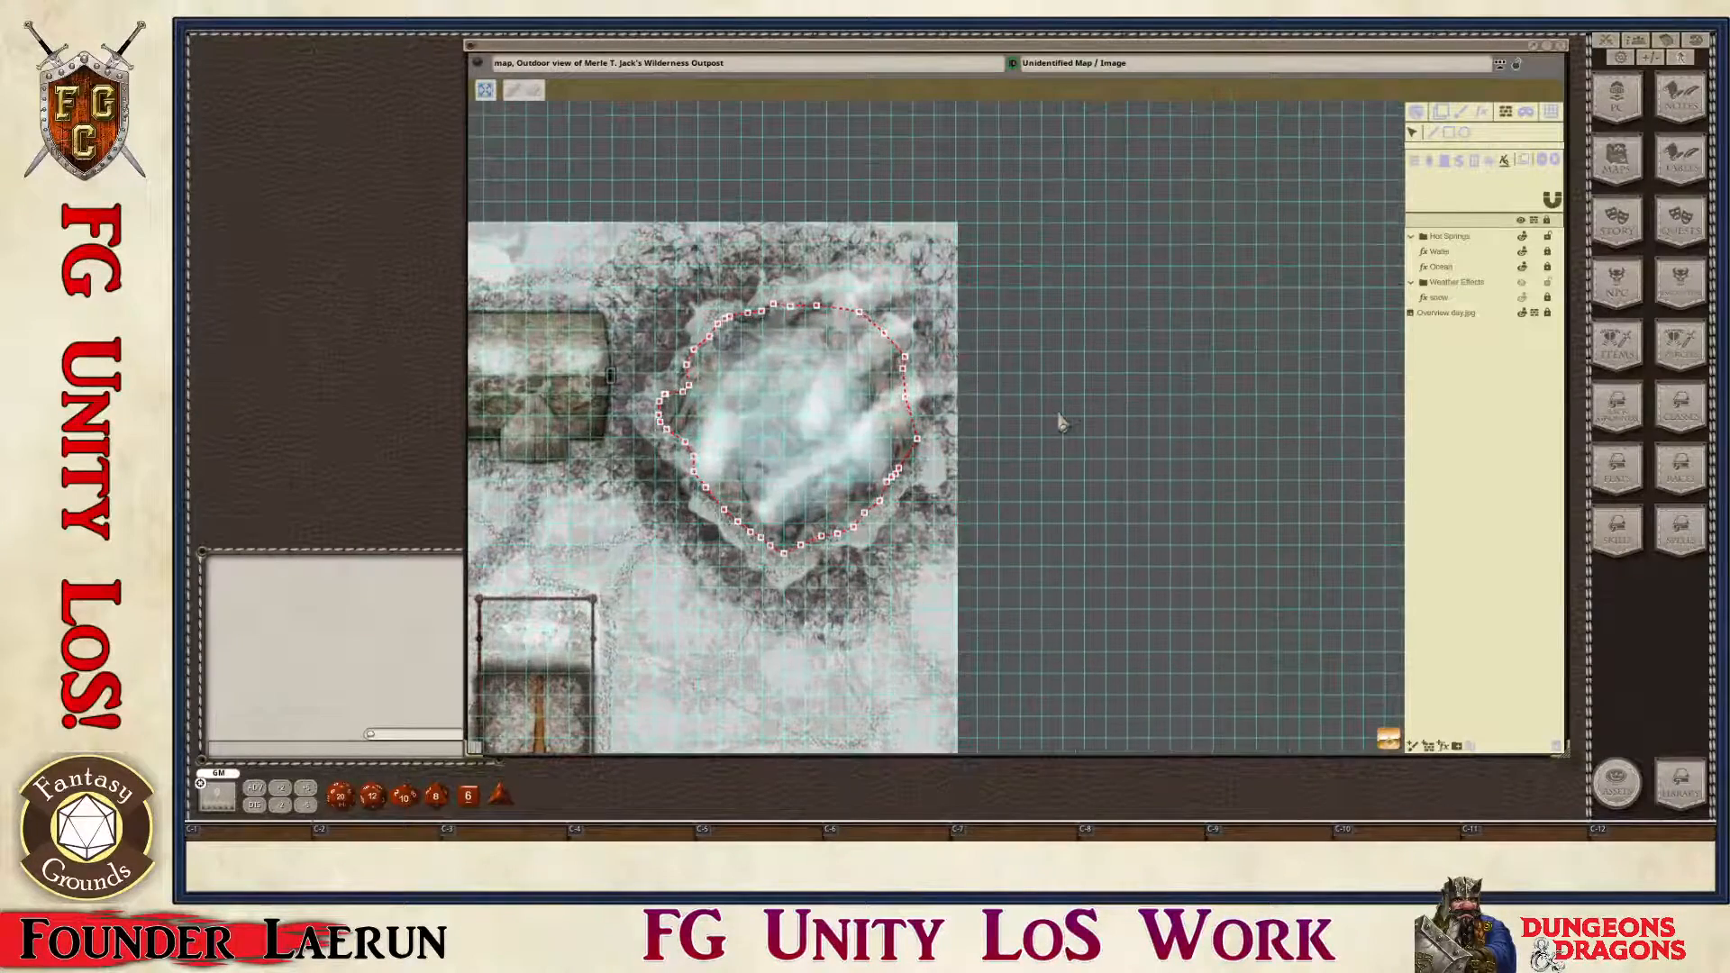
pyautogui.scroll(3, 783, 374)
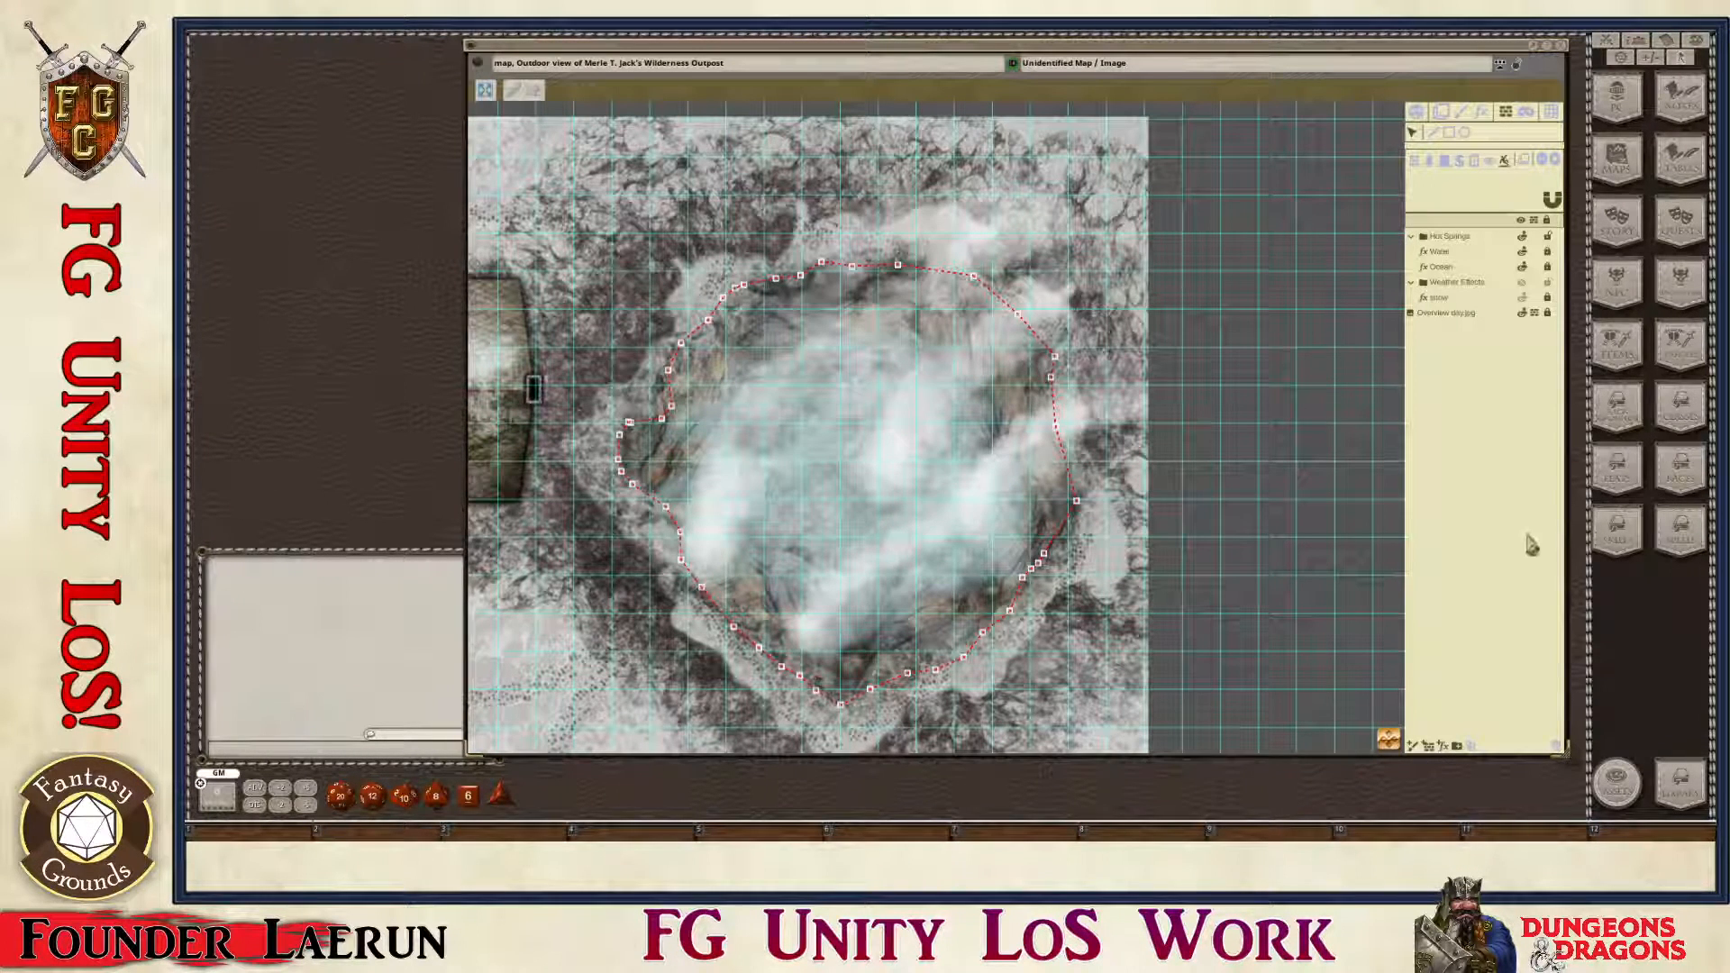
pyautogui.scroll(-3, 906, 514)
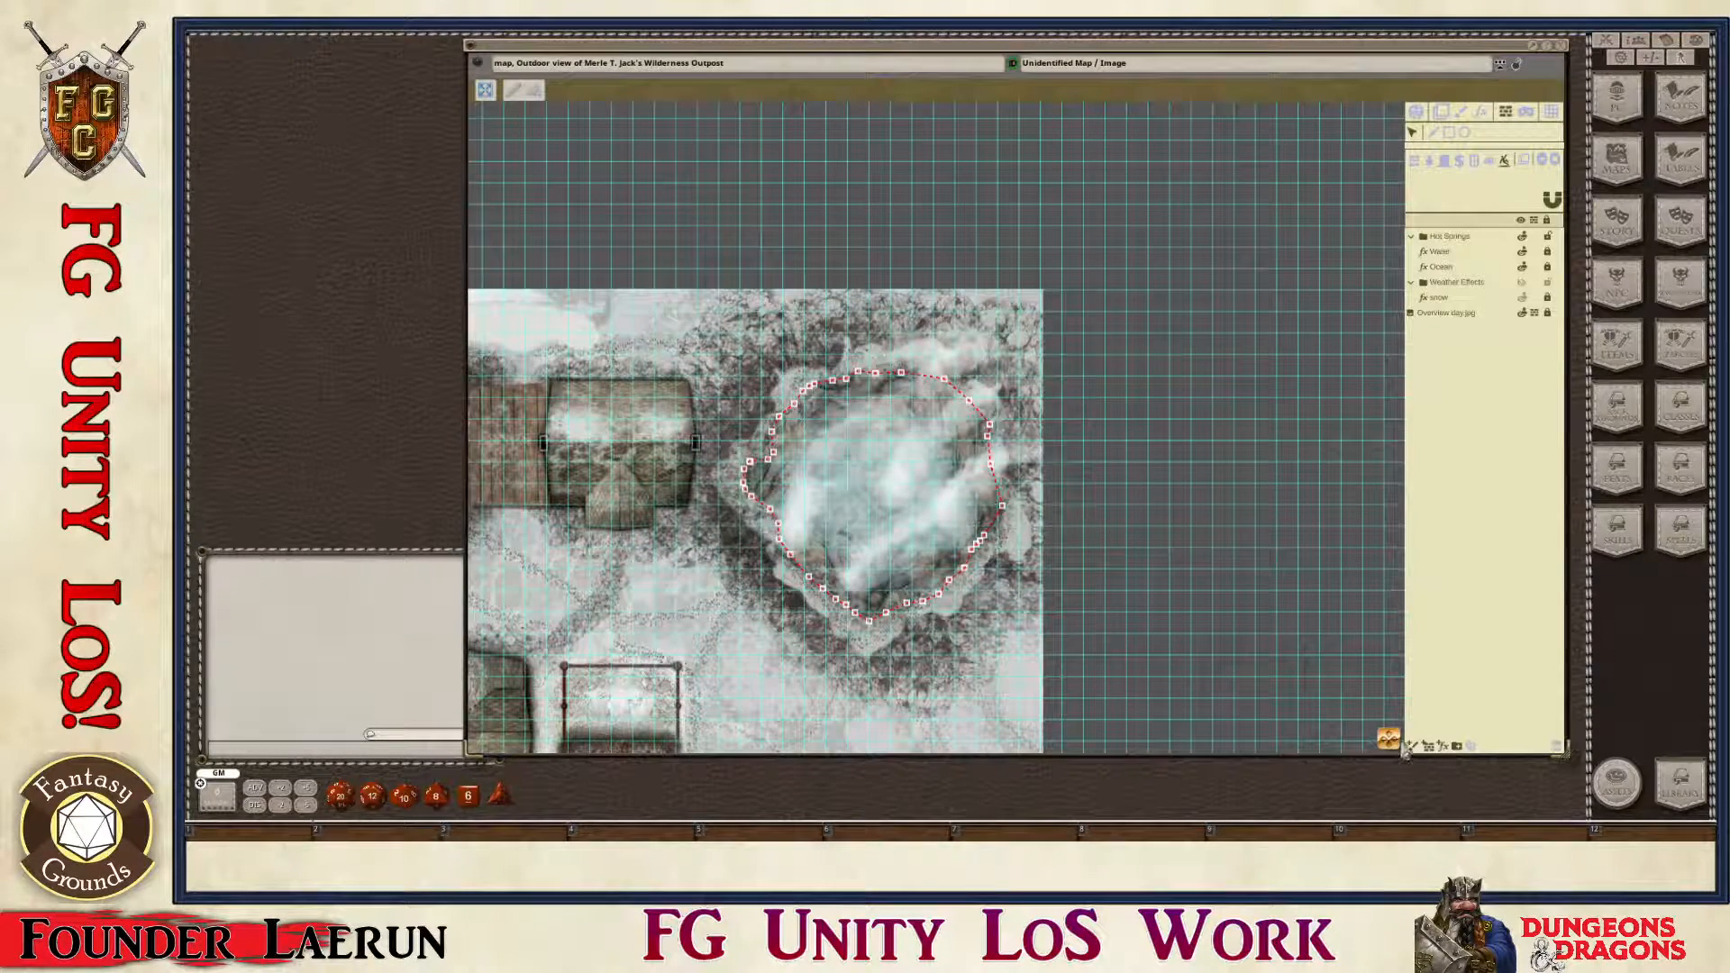
# Step: Set the line-of-sight type to terrain for the large building's roof
pyautogui.moveTo(1389, 741); pyautogui.dragTo(1263, 812)
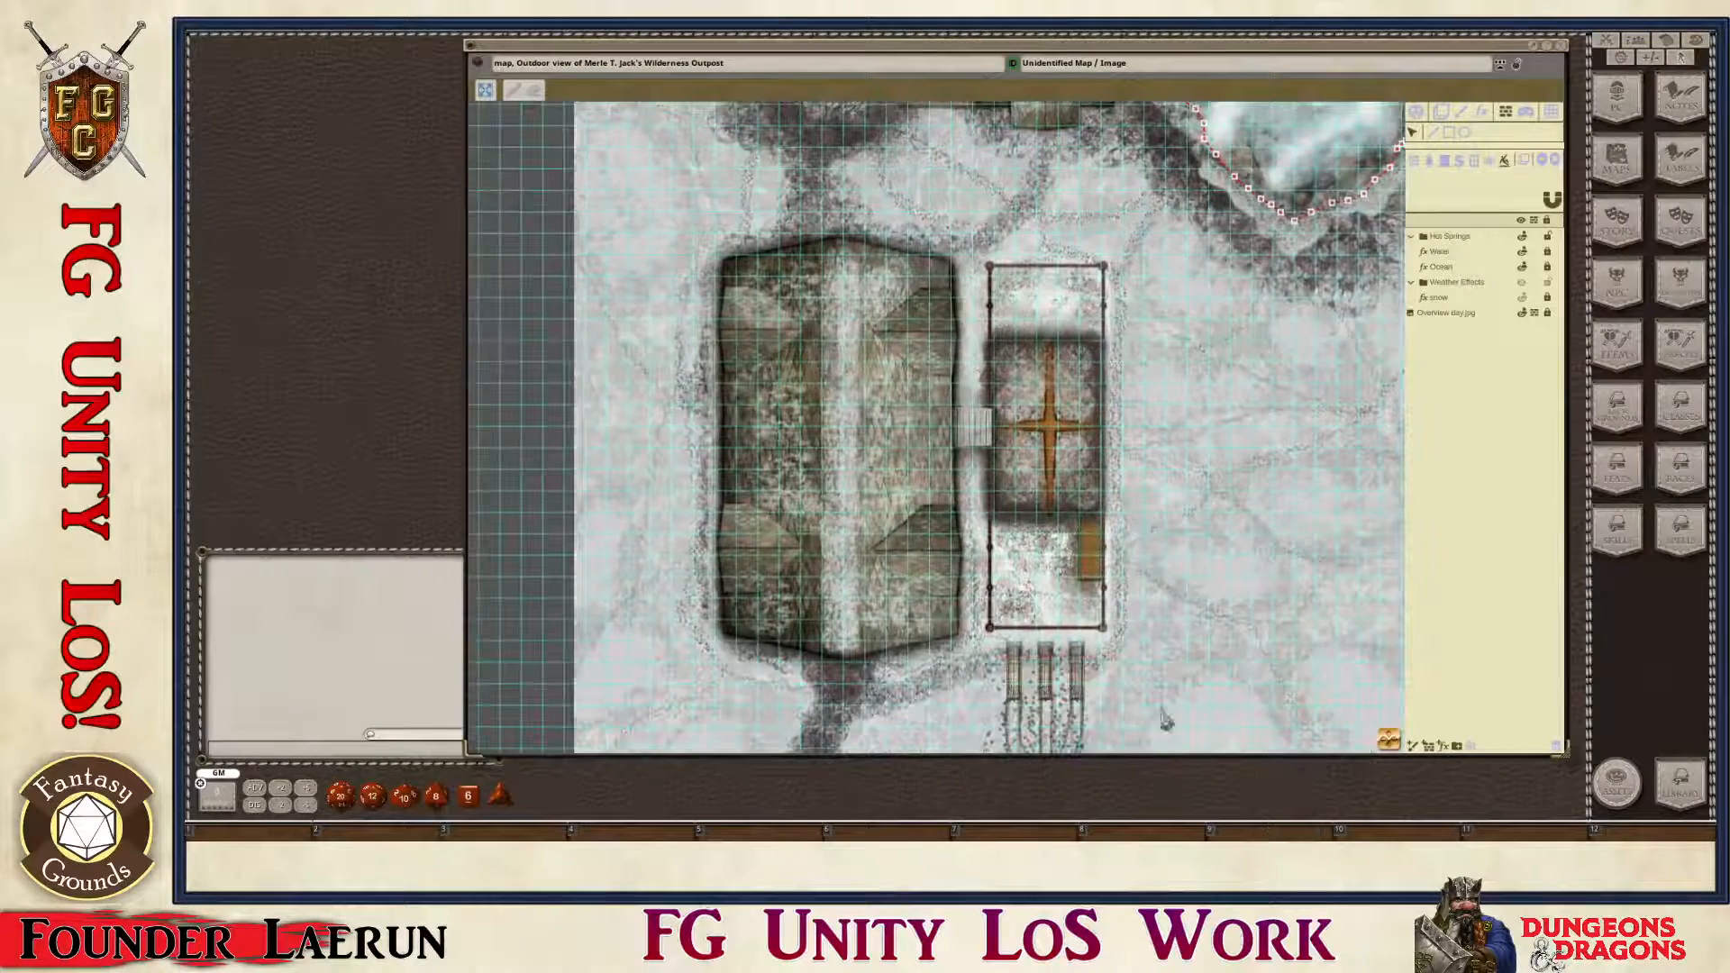
pyautogui.press('ctrl')
pyautogui.scroll(2, 741, 370)
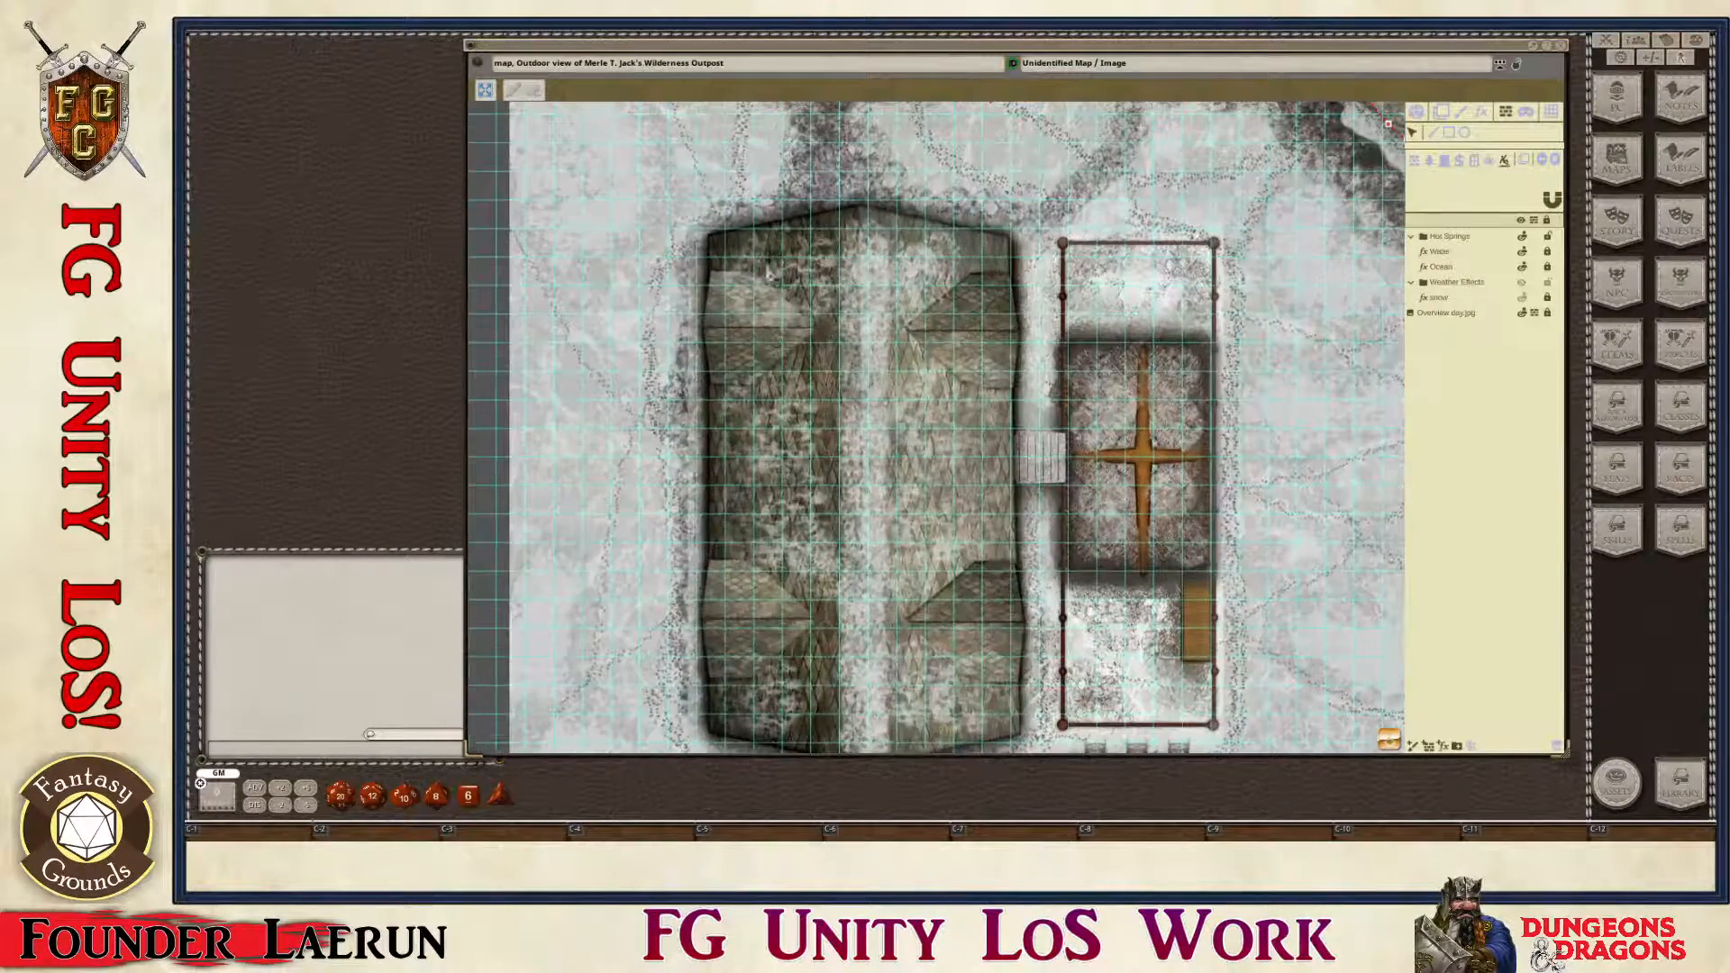
pyautogui.press('ctrl')
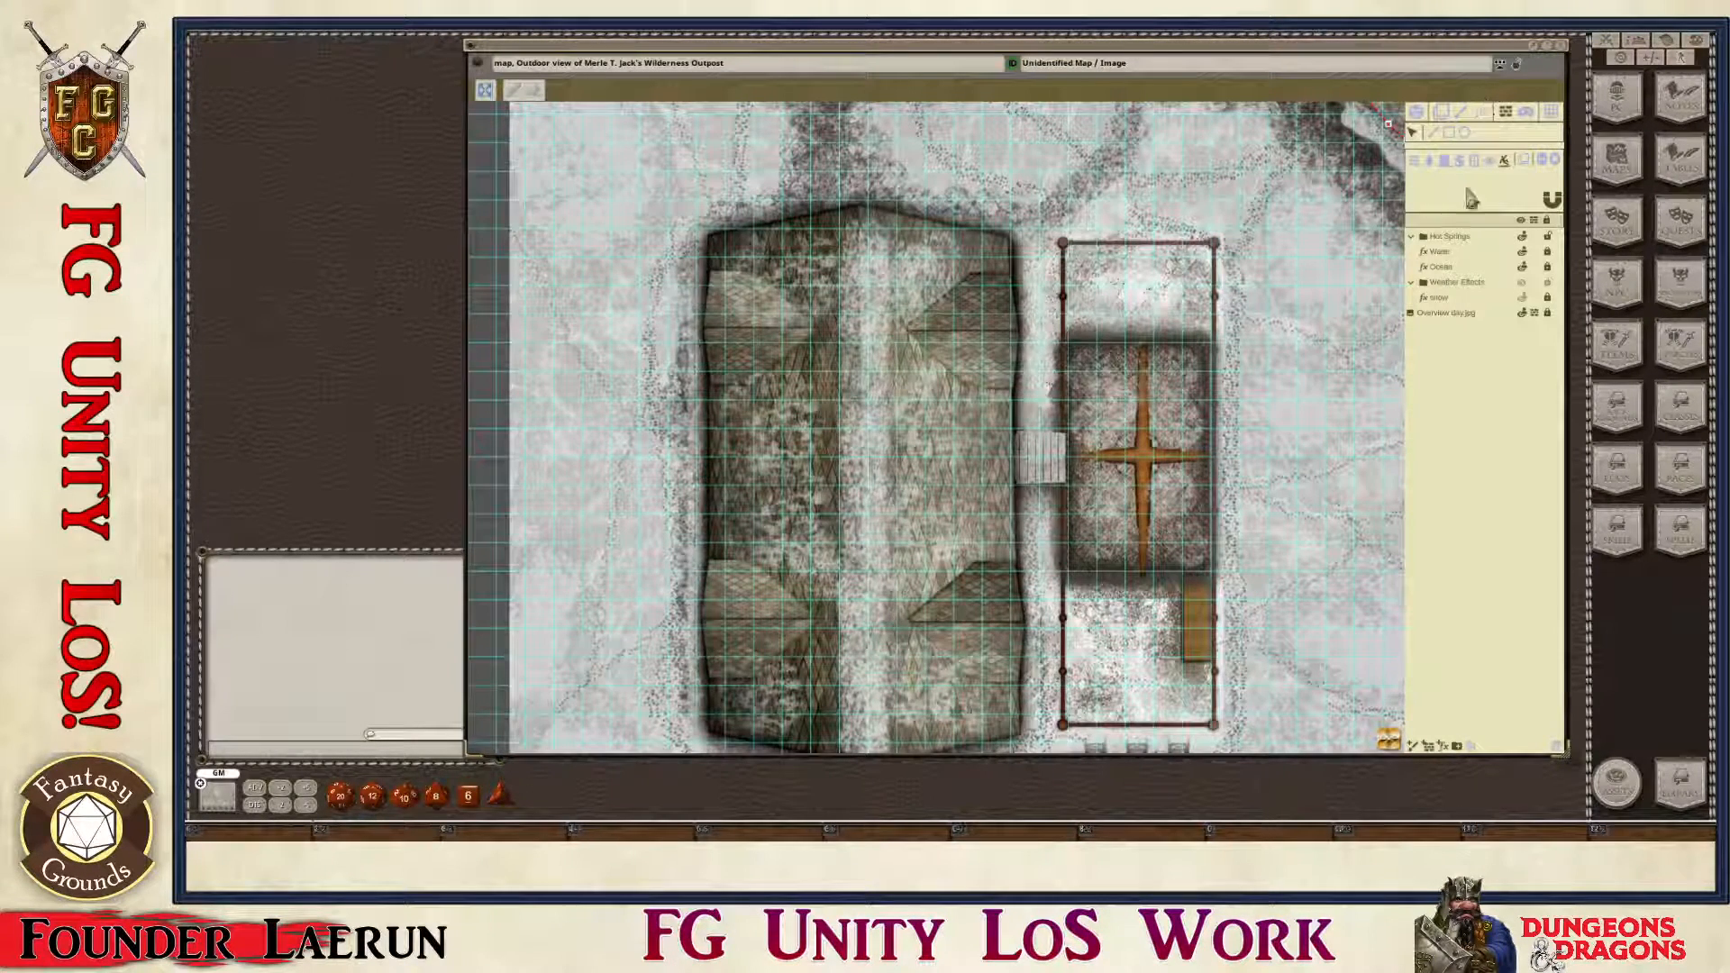
pyautogui.press('ctrl')
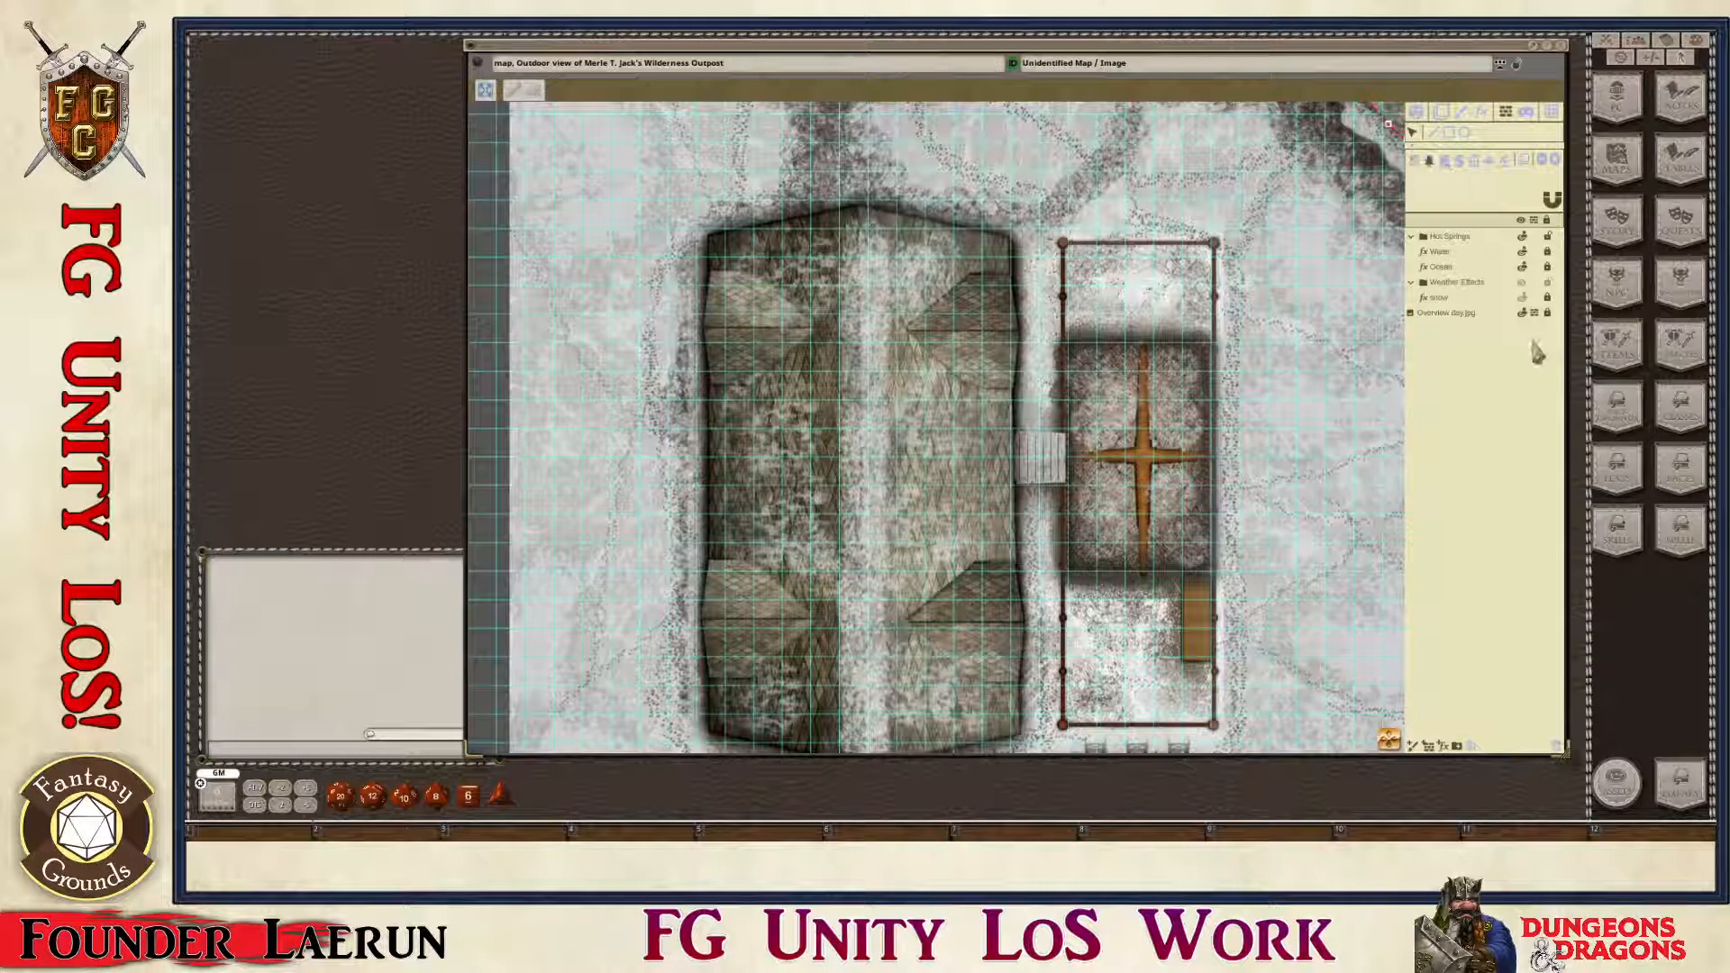
# Step: Collapse the Hot Springs and Weather Effects layer folders and hide the Weather Effects folder
pyautogui.click(1412, 236)
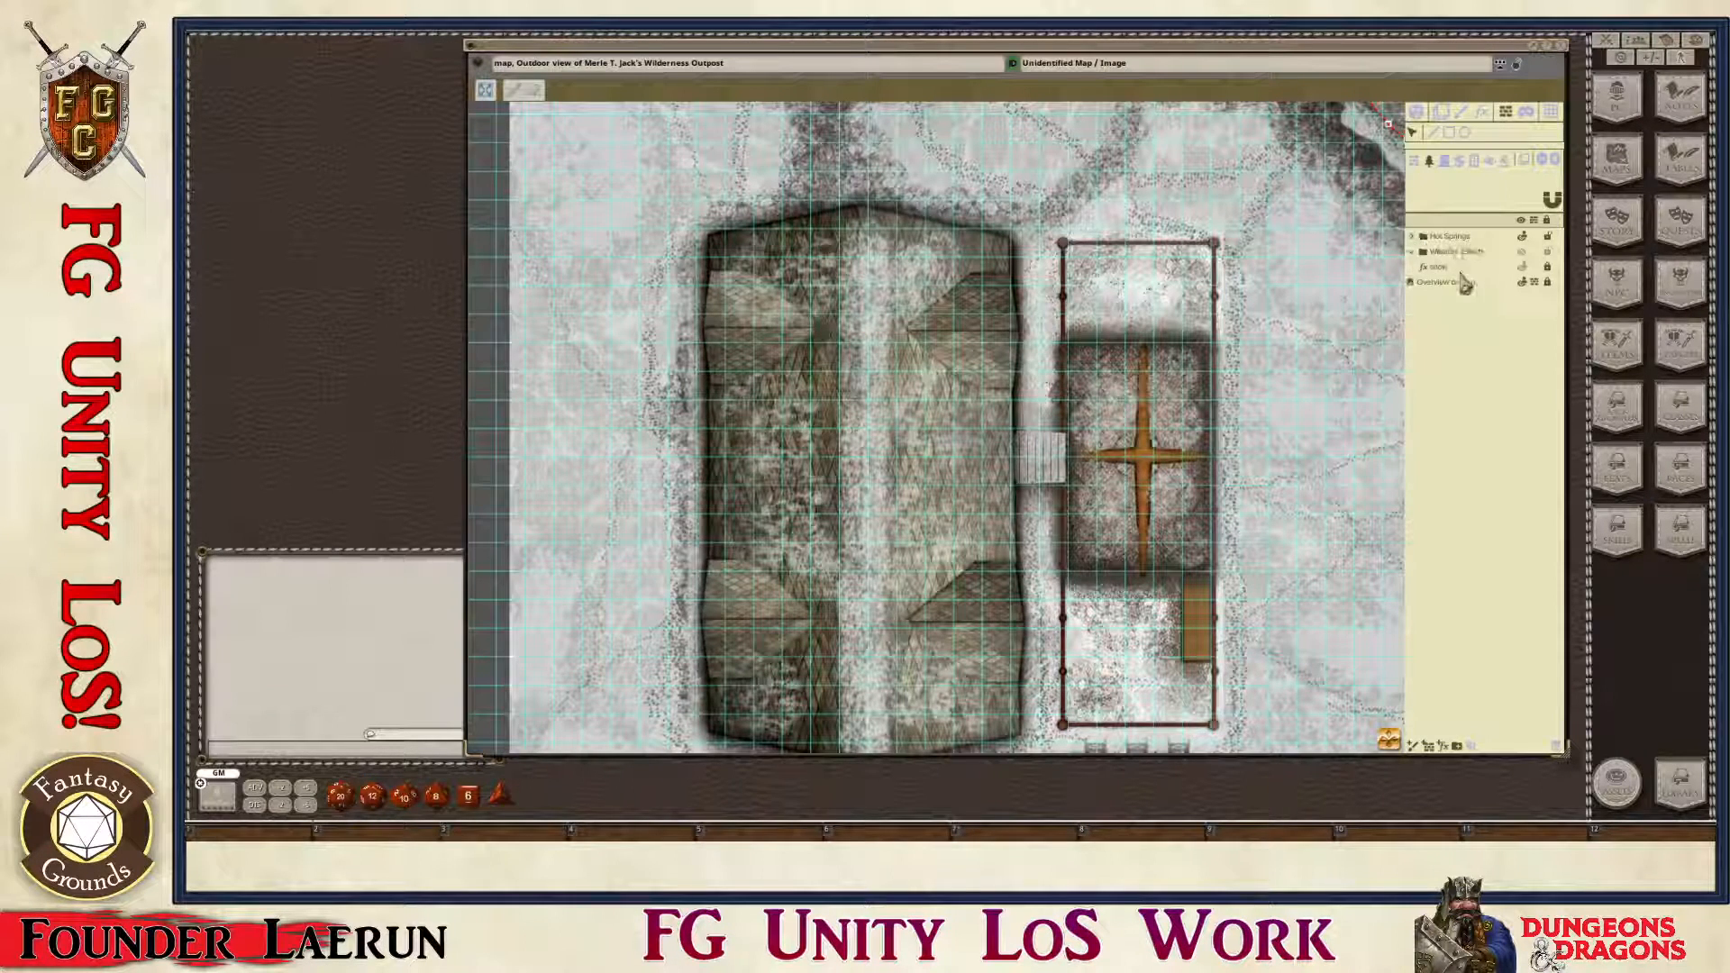
pyautogui.click(1411, 251)
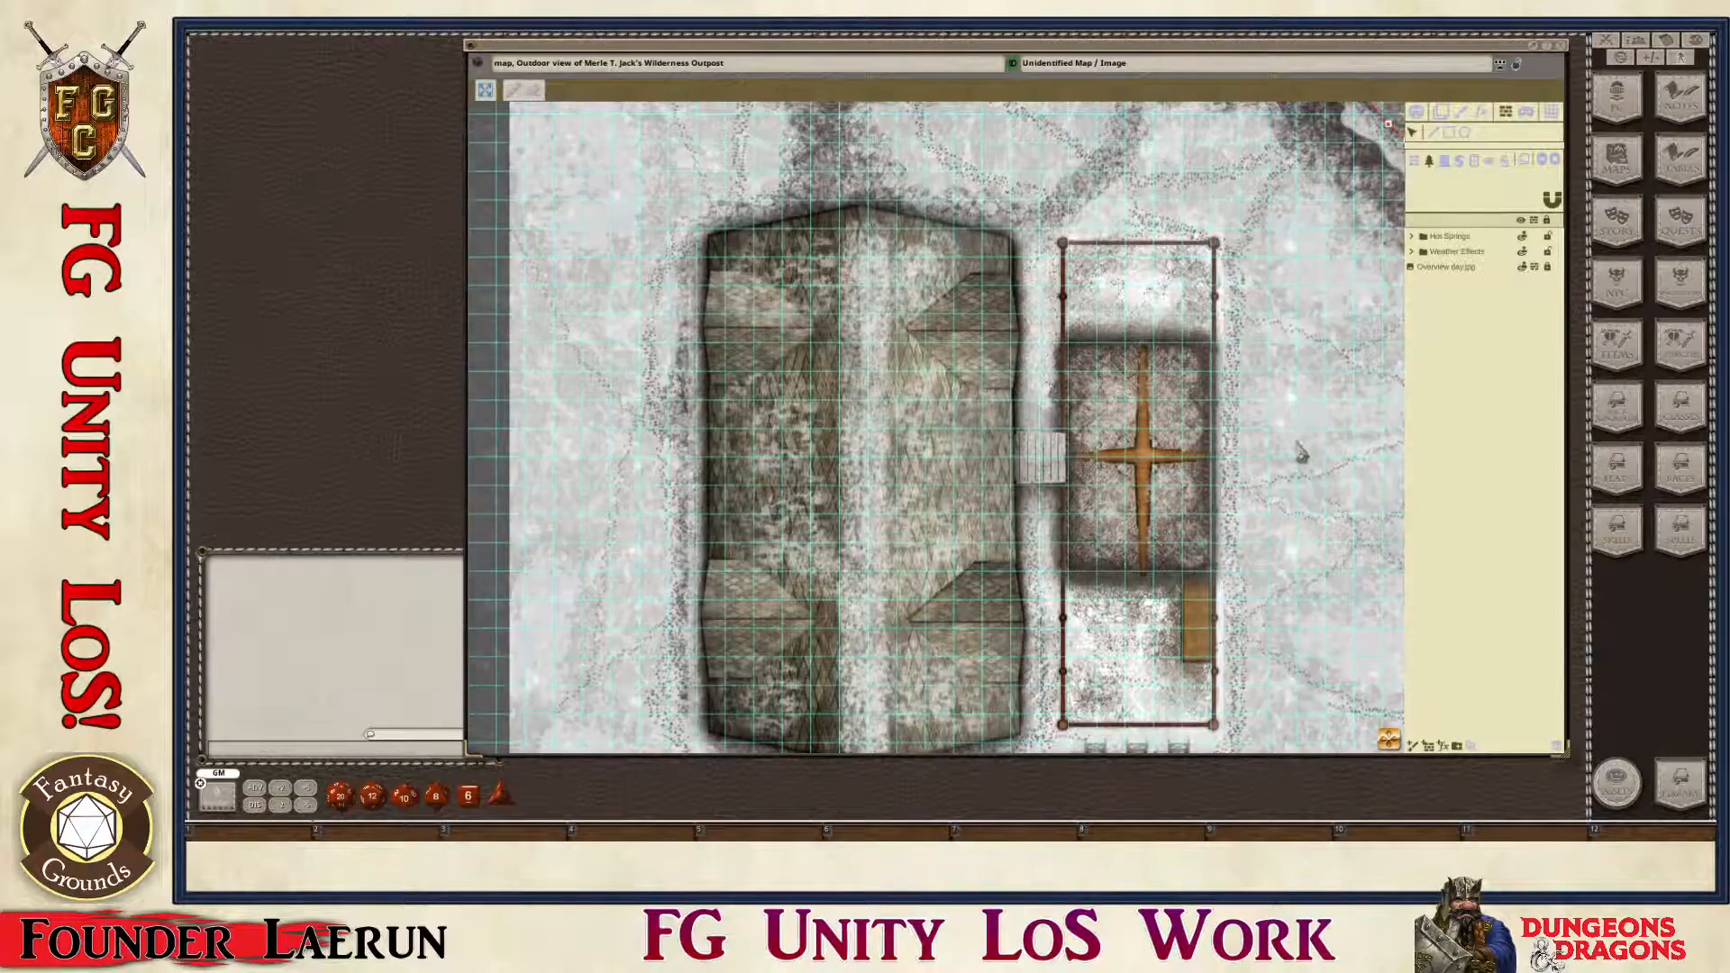
pyautogui.scroll(-3, 1293, 477)
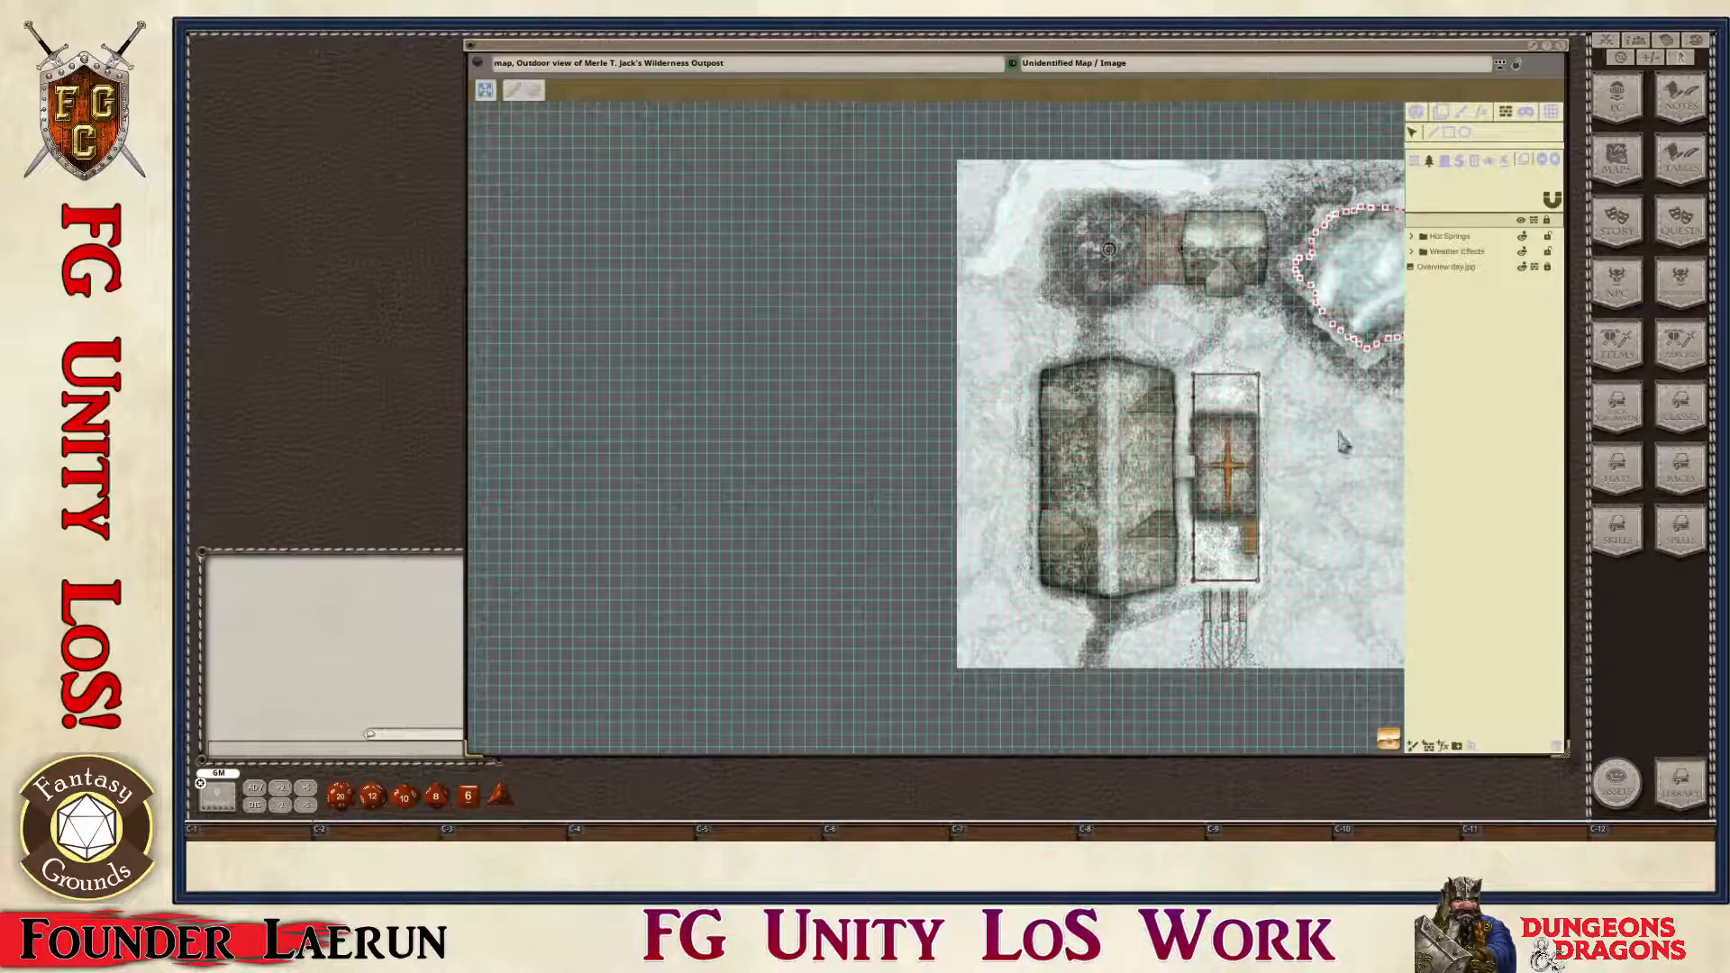
pyautogui.scroll(2, 1173, 552)
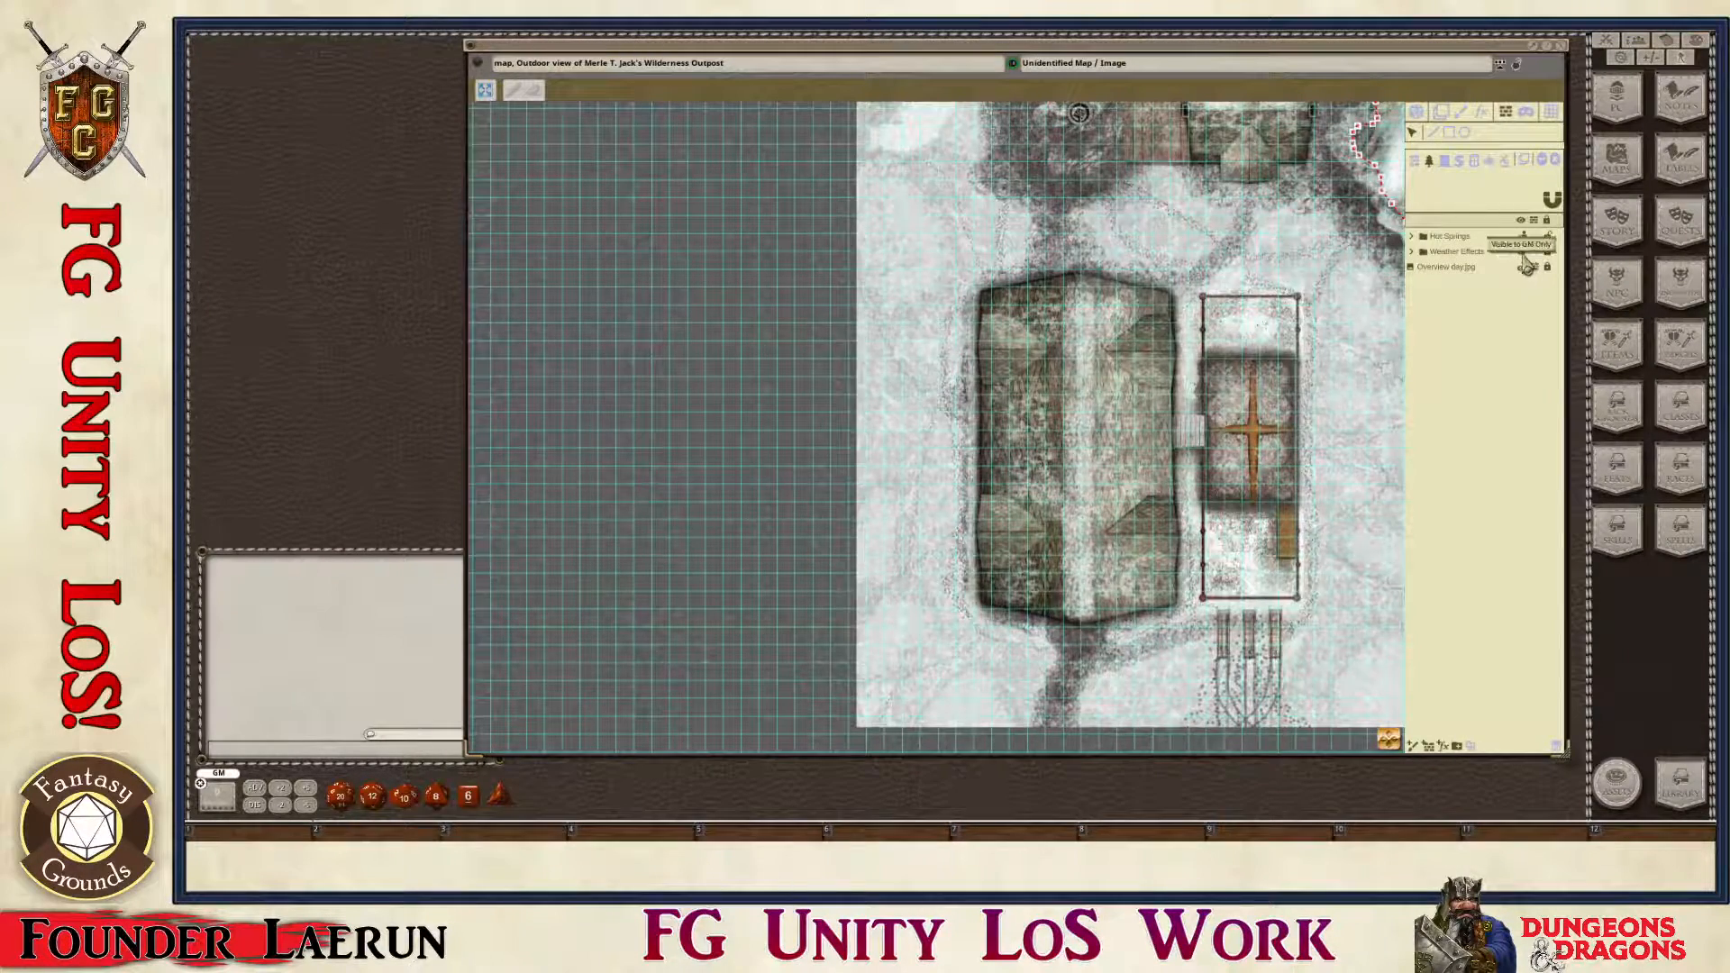
pyautogui.click(1521, 251)
# Step: On the Overview day.jpg layer, start a line-of-sight outline at the large building's northwest corner and trace around its northwest dormer
pyautogui.scroll(3, 996, 516)
pyautogui.scroll(-2, 996, 517)
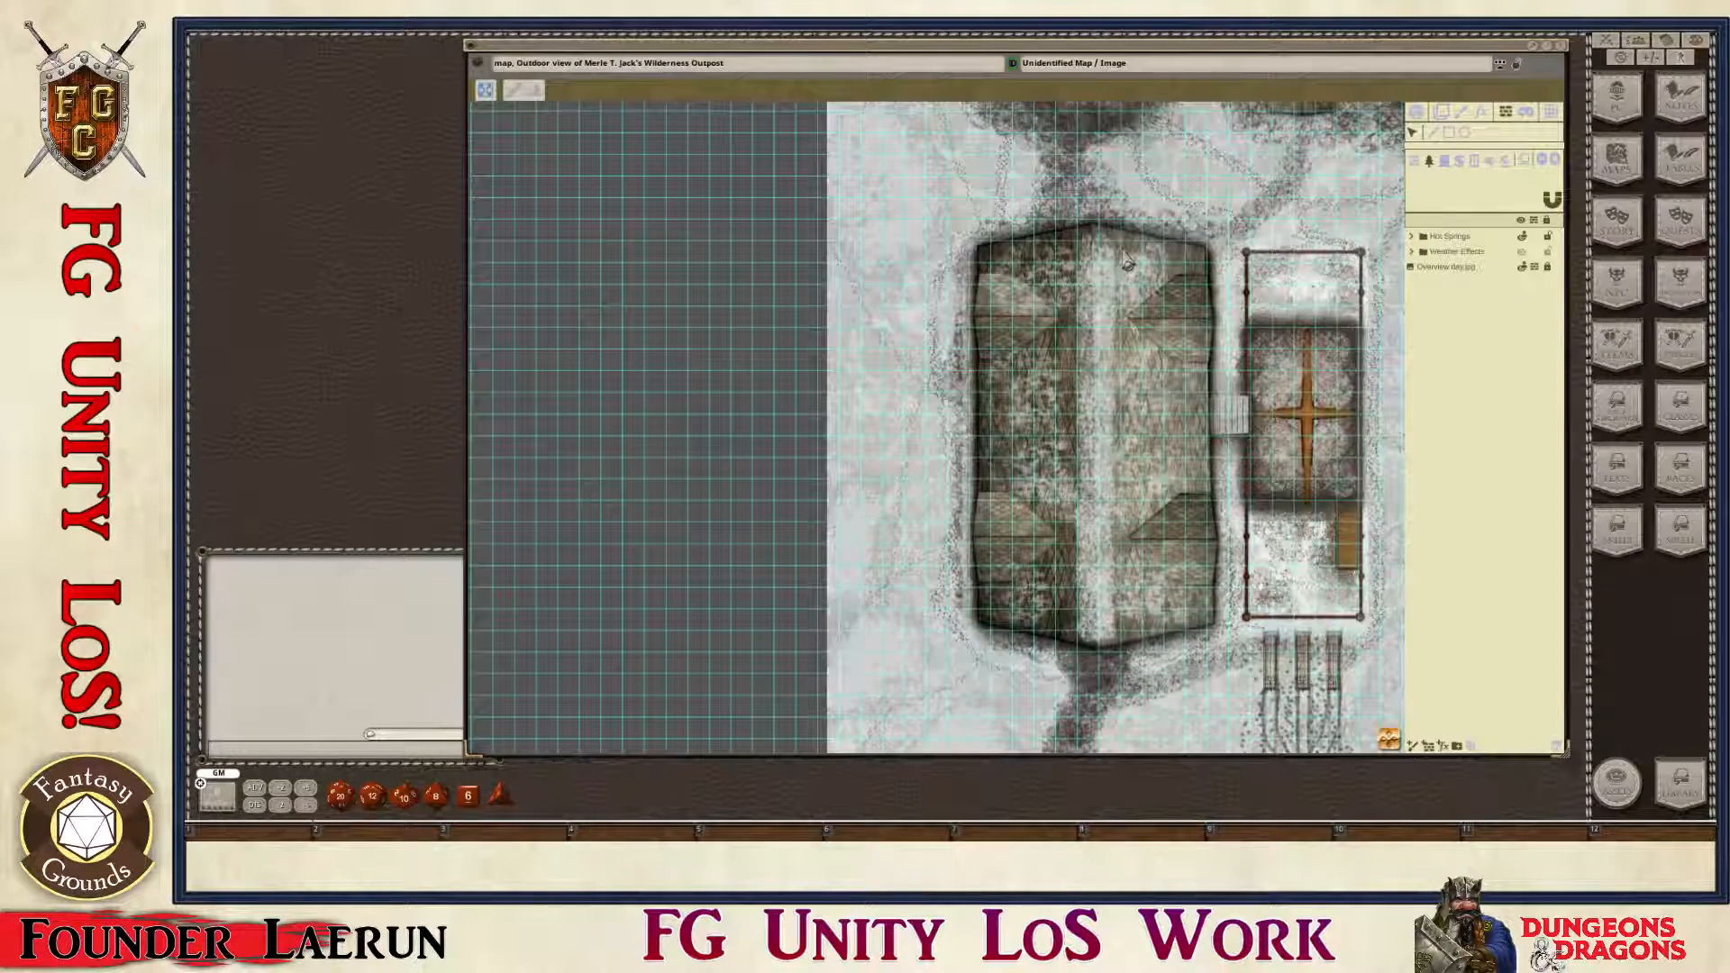
pyautogui.scroll(1, 1124, 261)
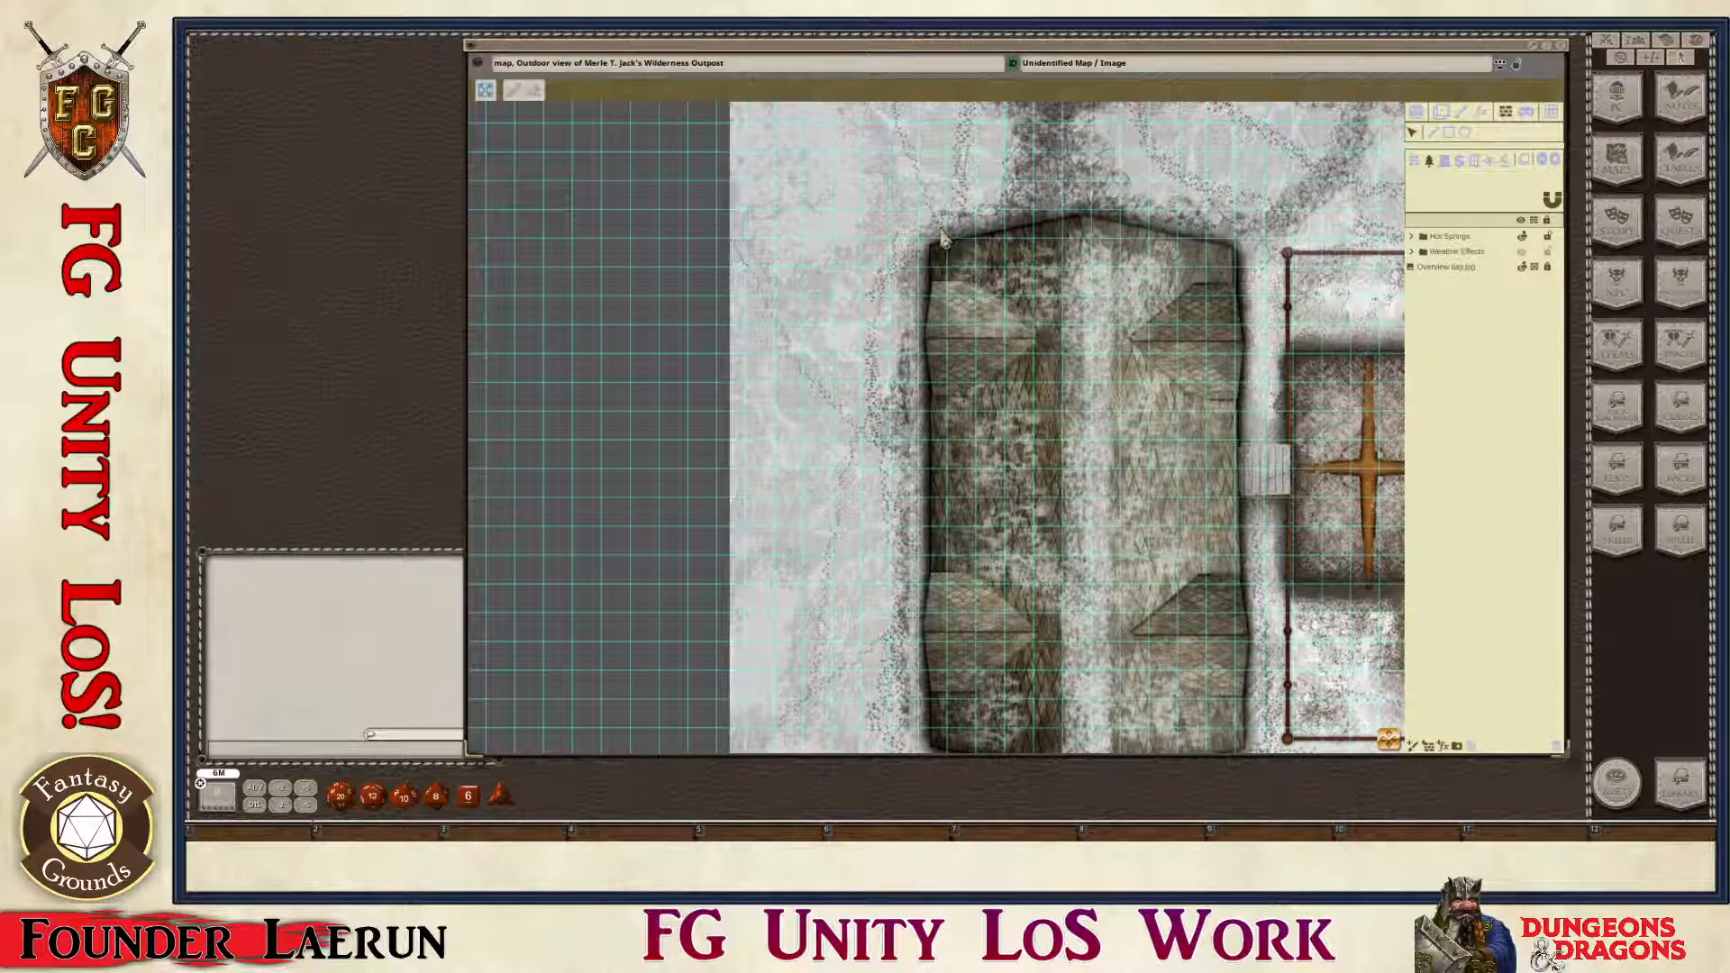
pyautogui.scroll(-2, 1140, 185)
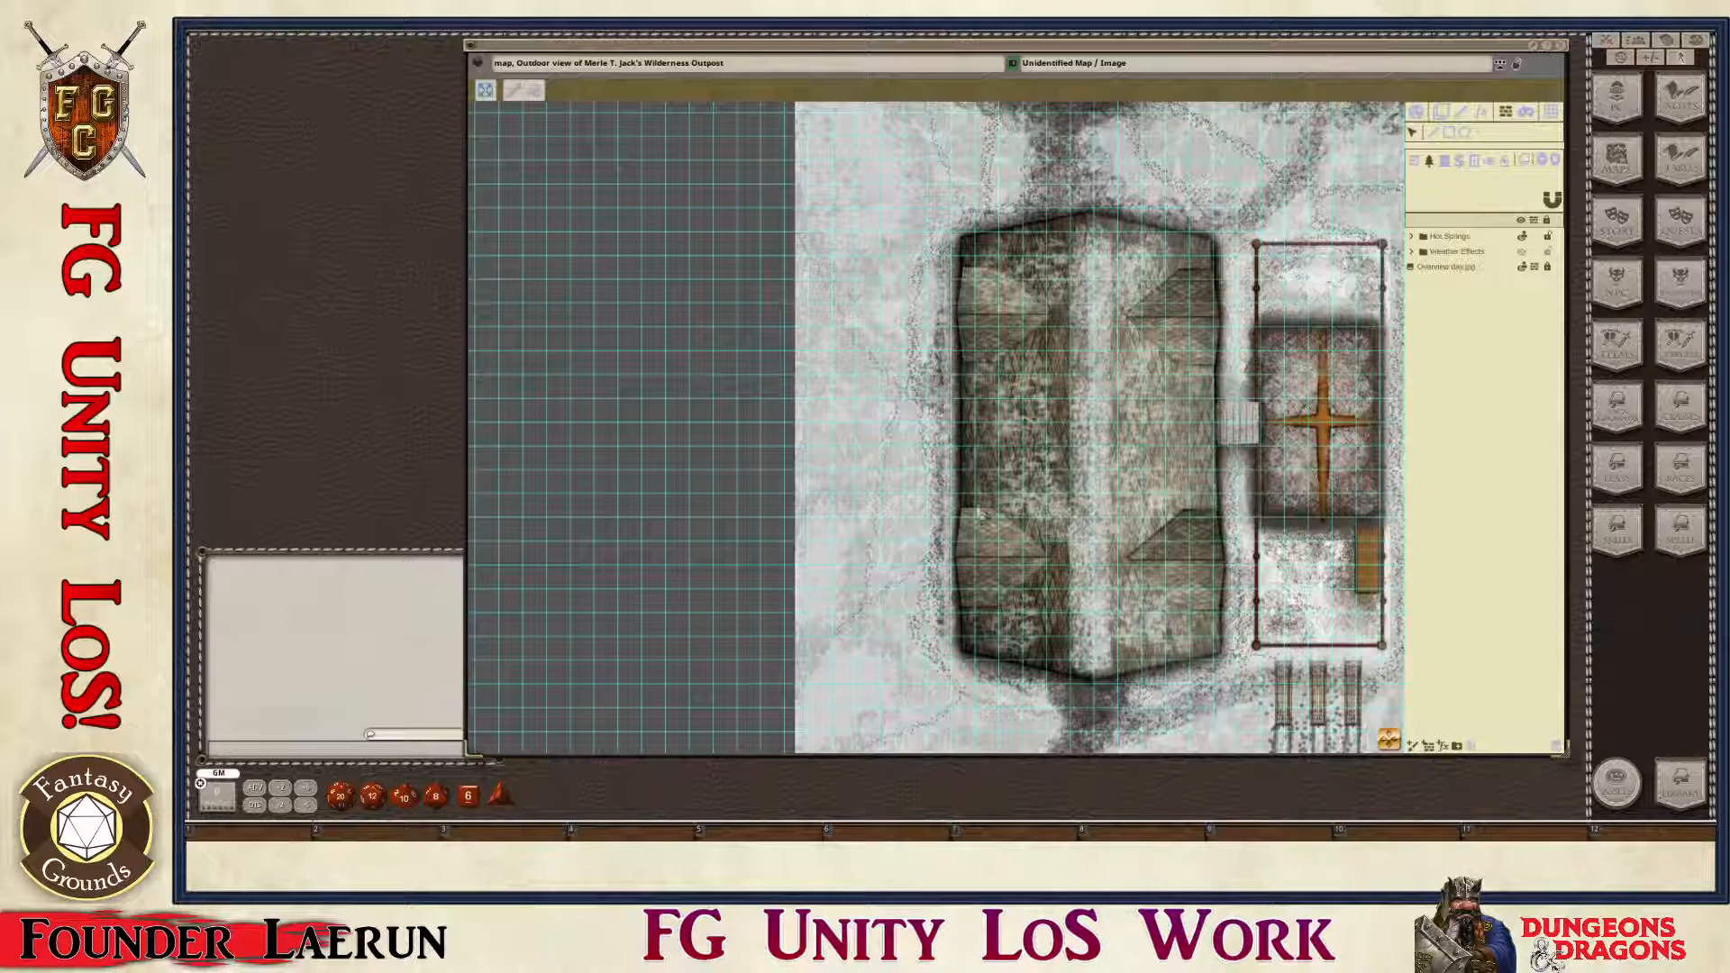
pyautogui.click(1433, 133)
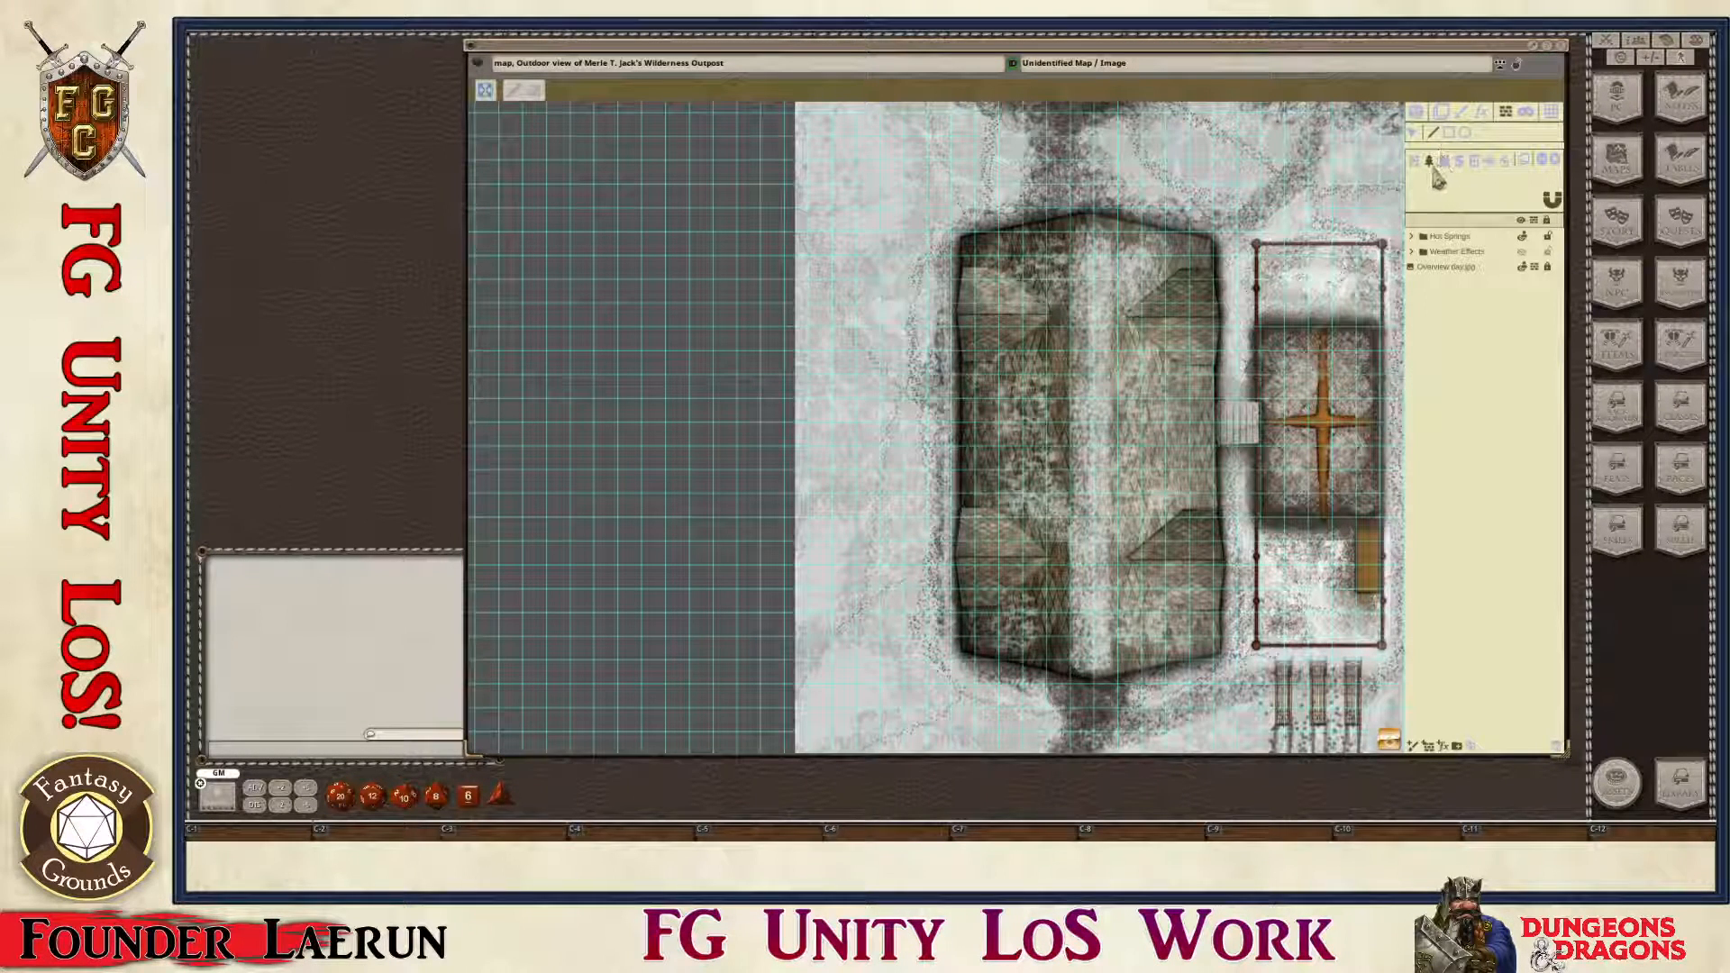
pyautogui.click(1448, 268)
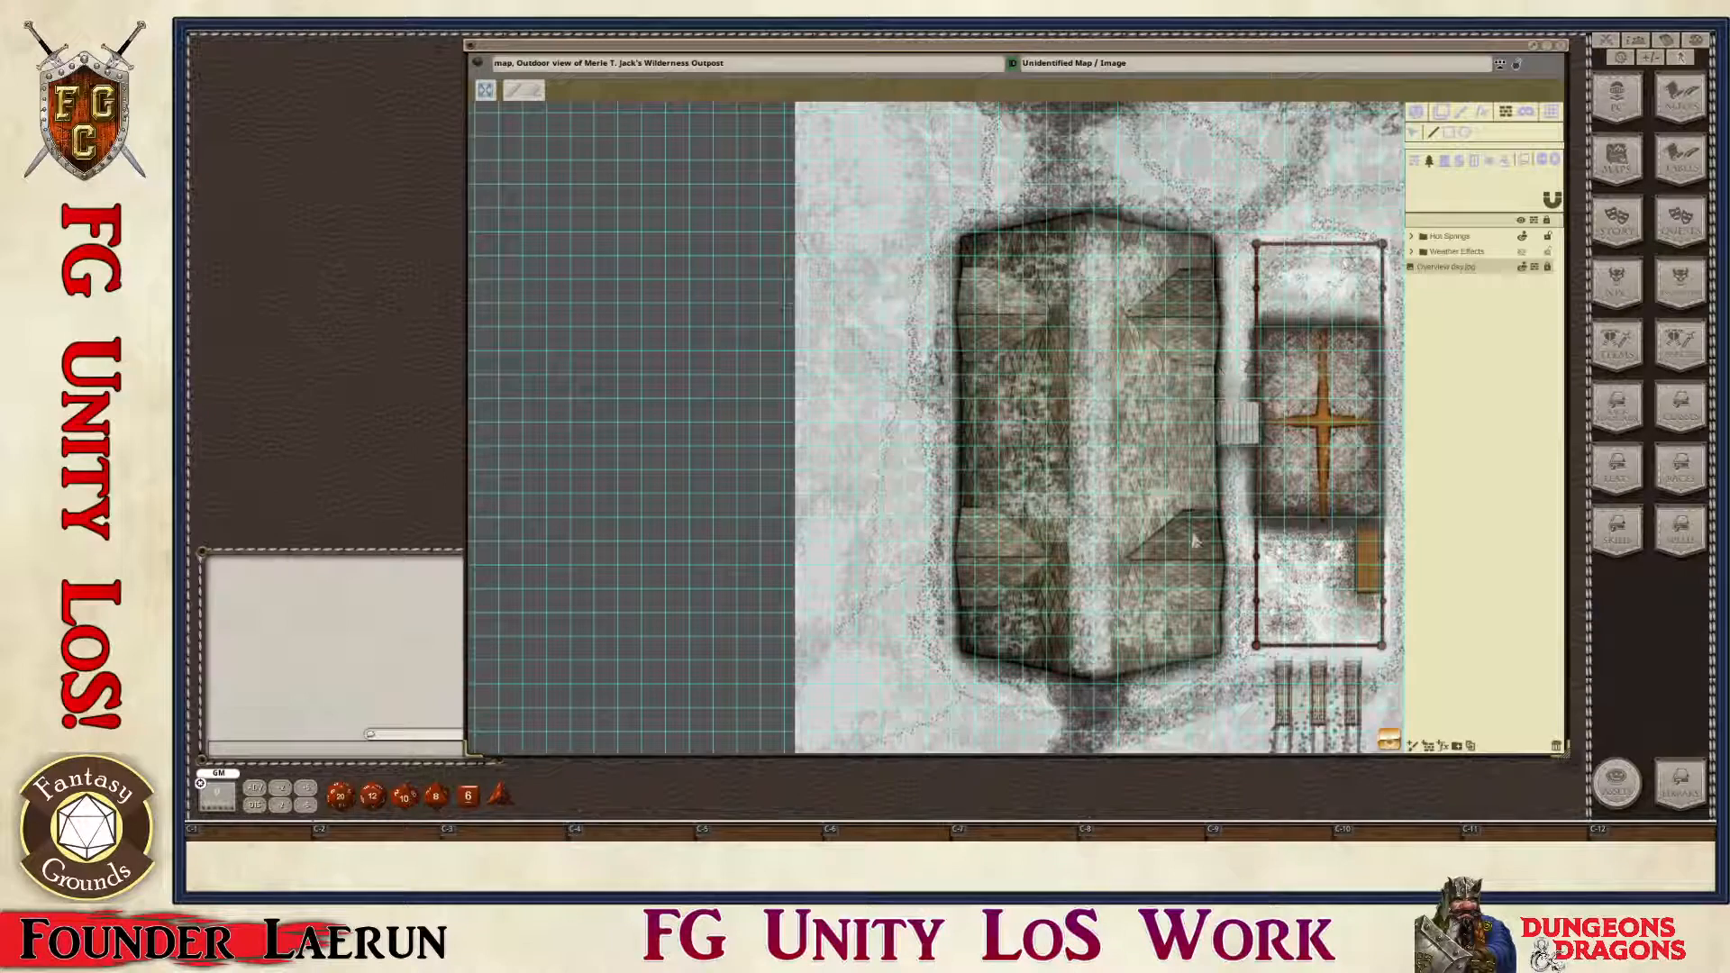
pyautogui.scroll(5, 953, 376)
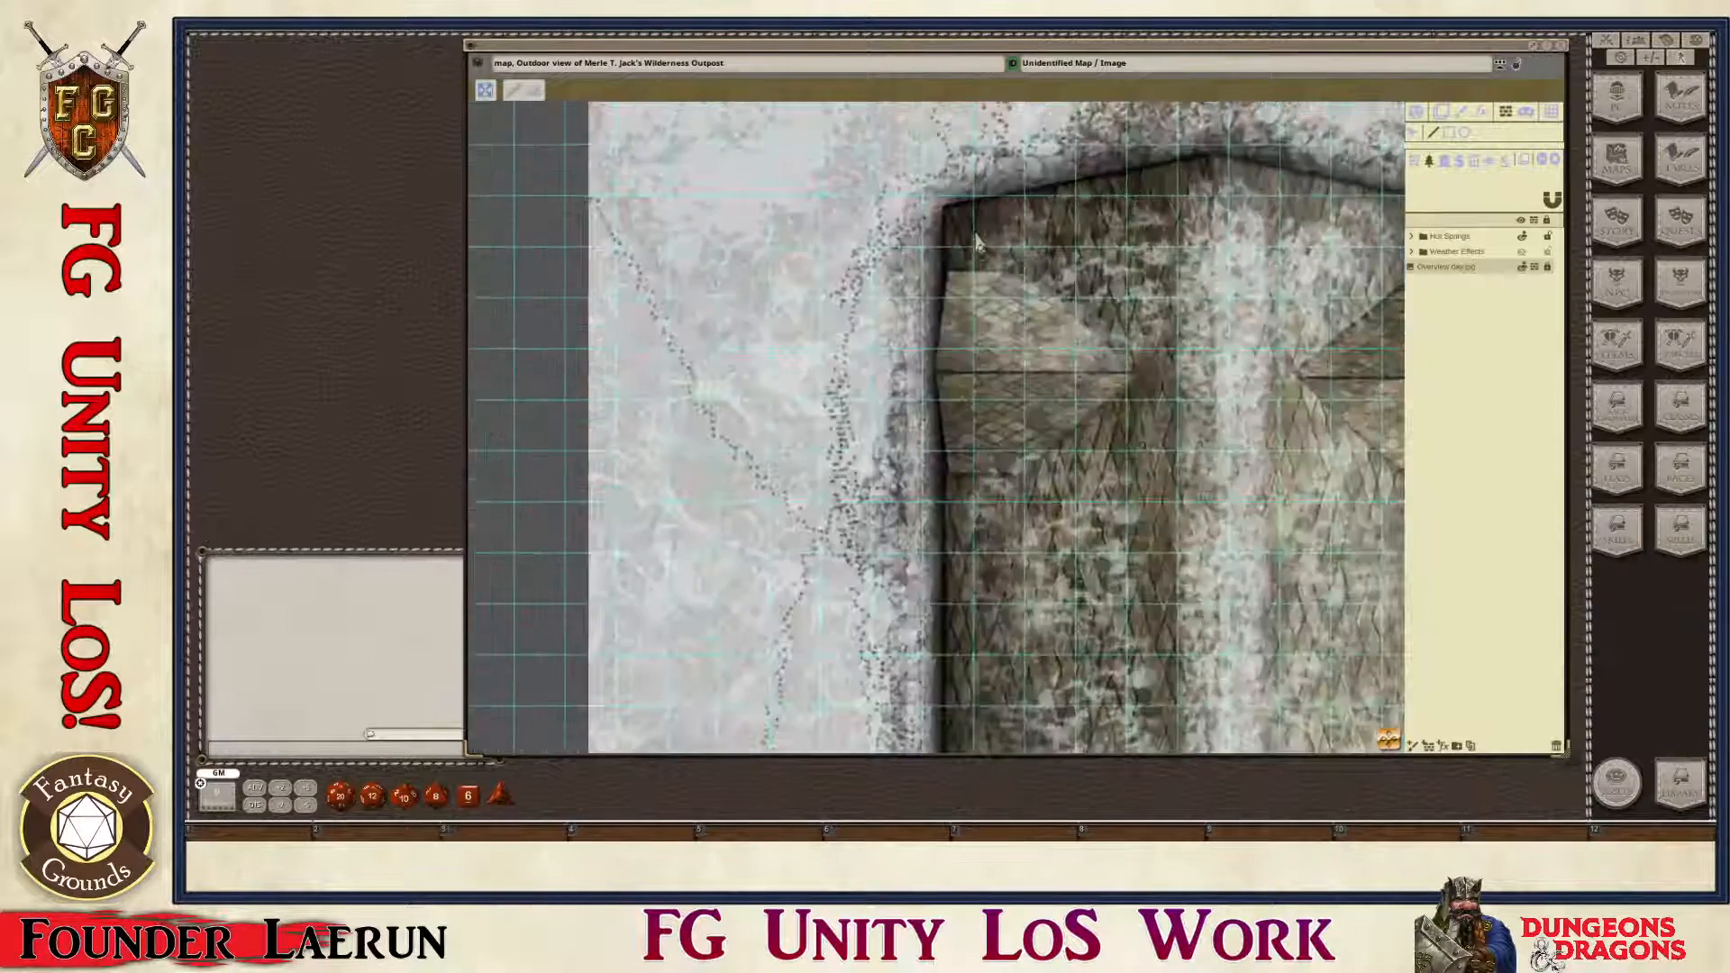
pyautogui.click(926, 192)
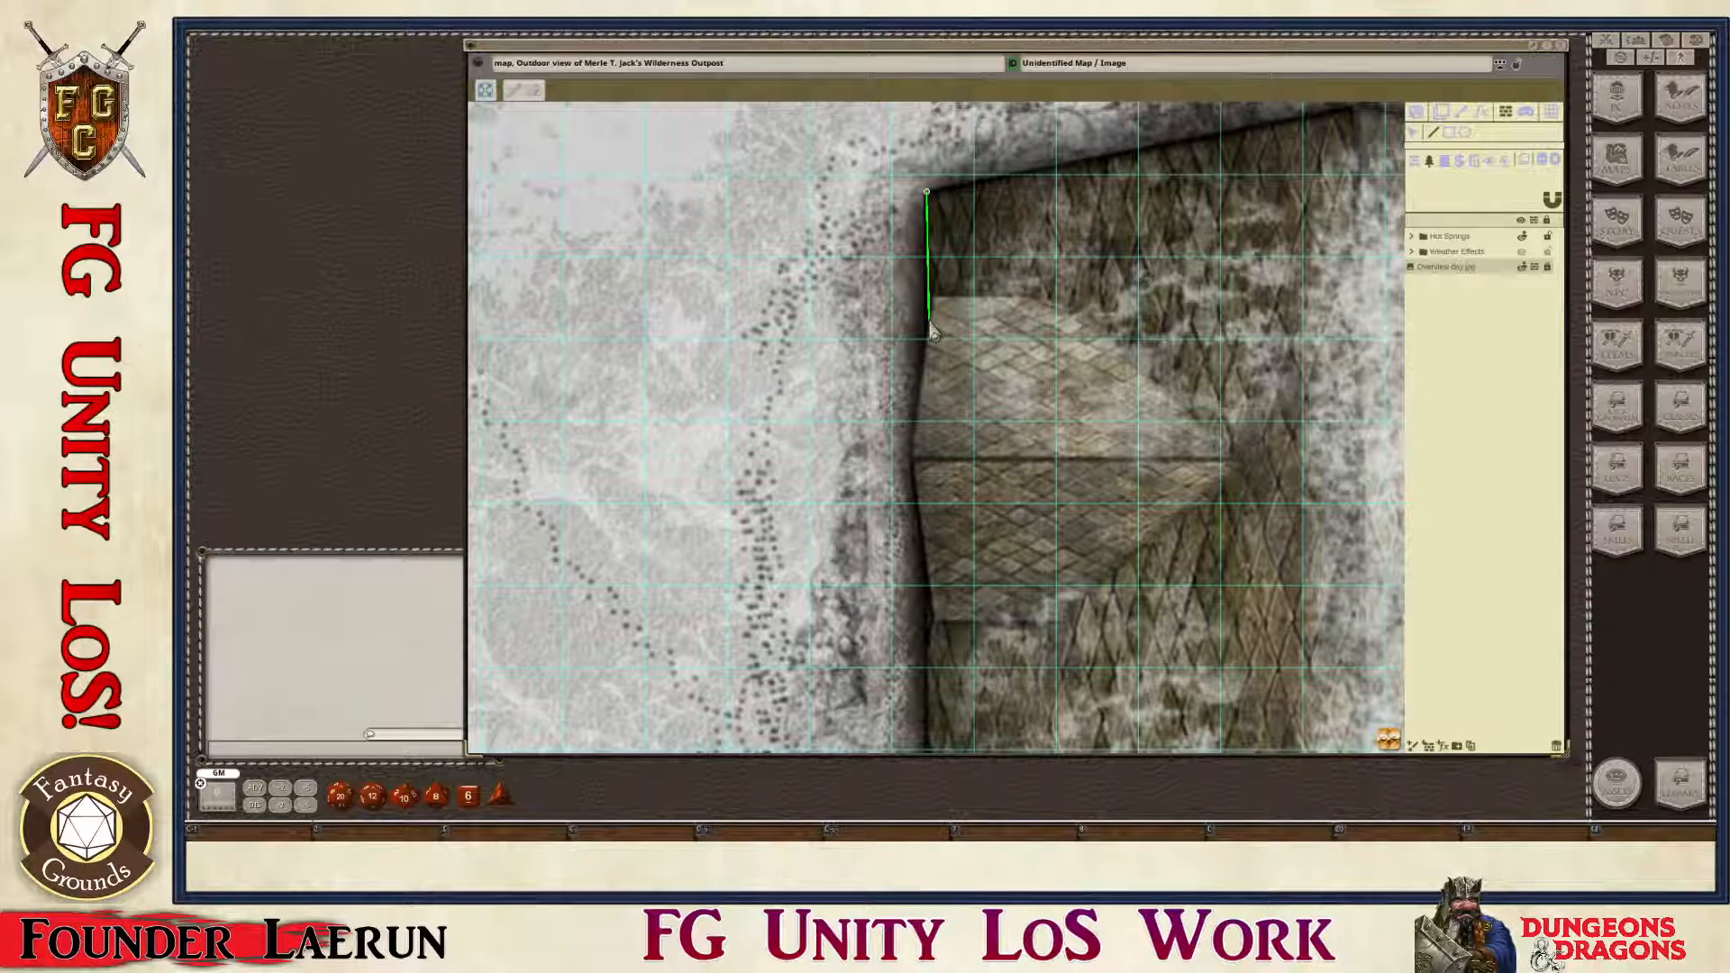
pyautogui.keyDown('ctrl'); pyautogui.click(929, 320); pyautogui.keyUp('ctrl')
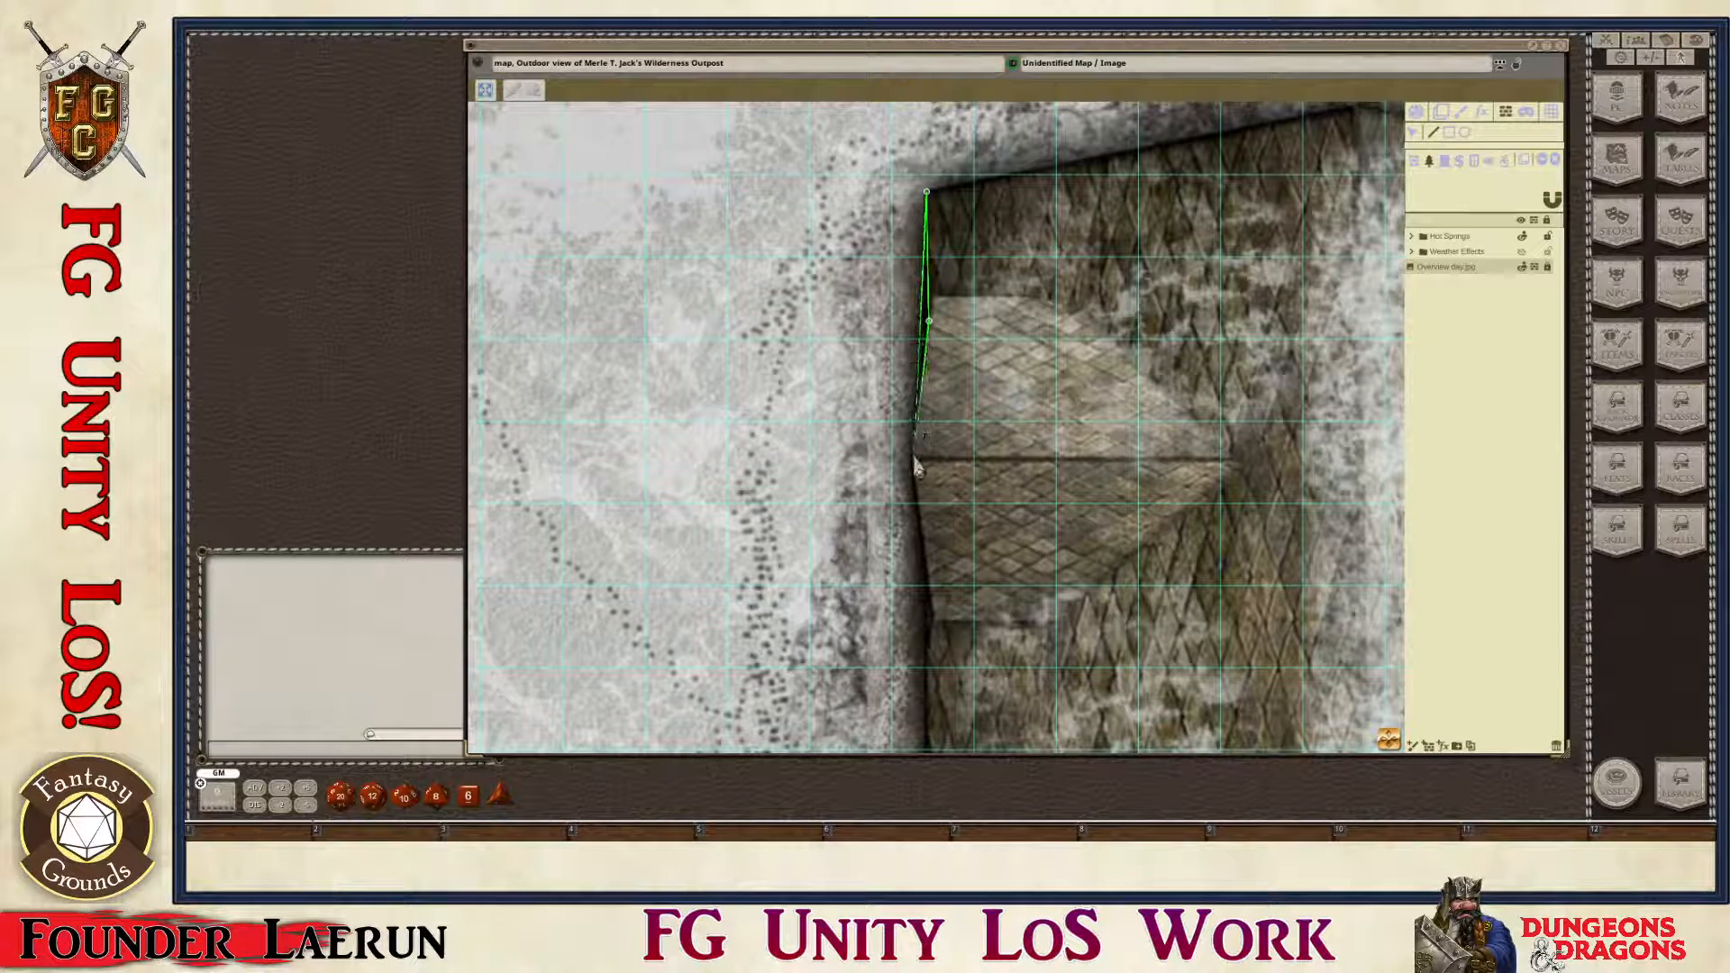
pyautogui.click(914, 457)
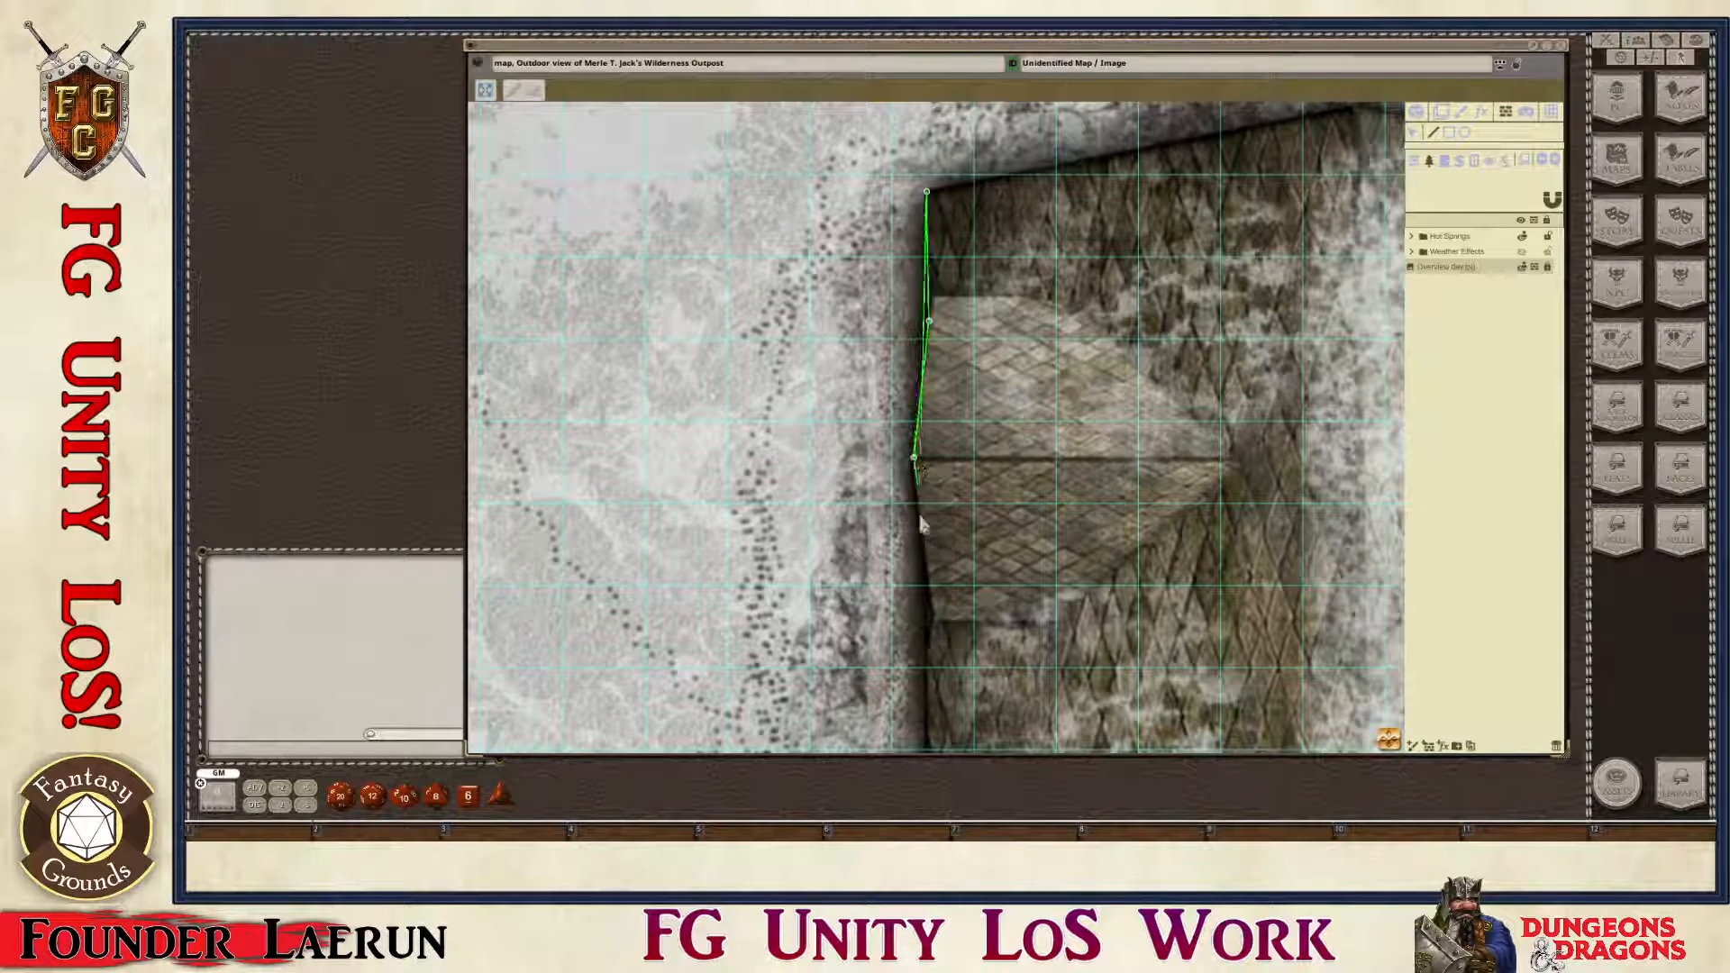
pyautogui.click(934, 620)
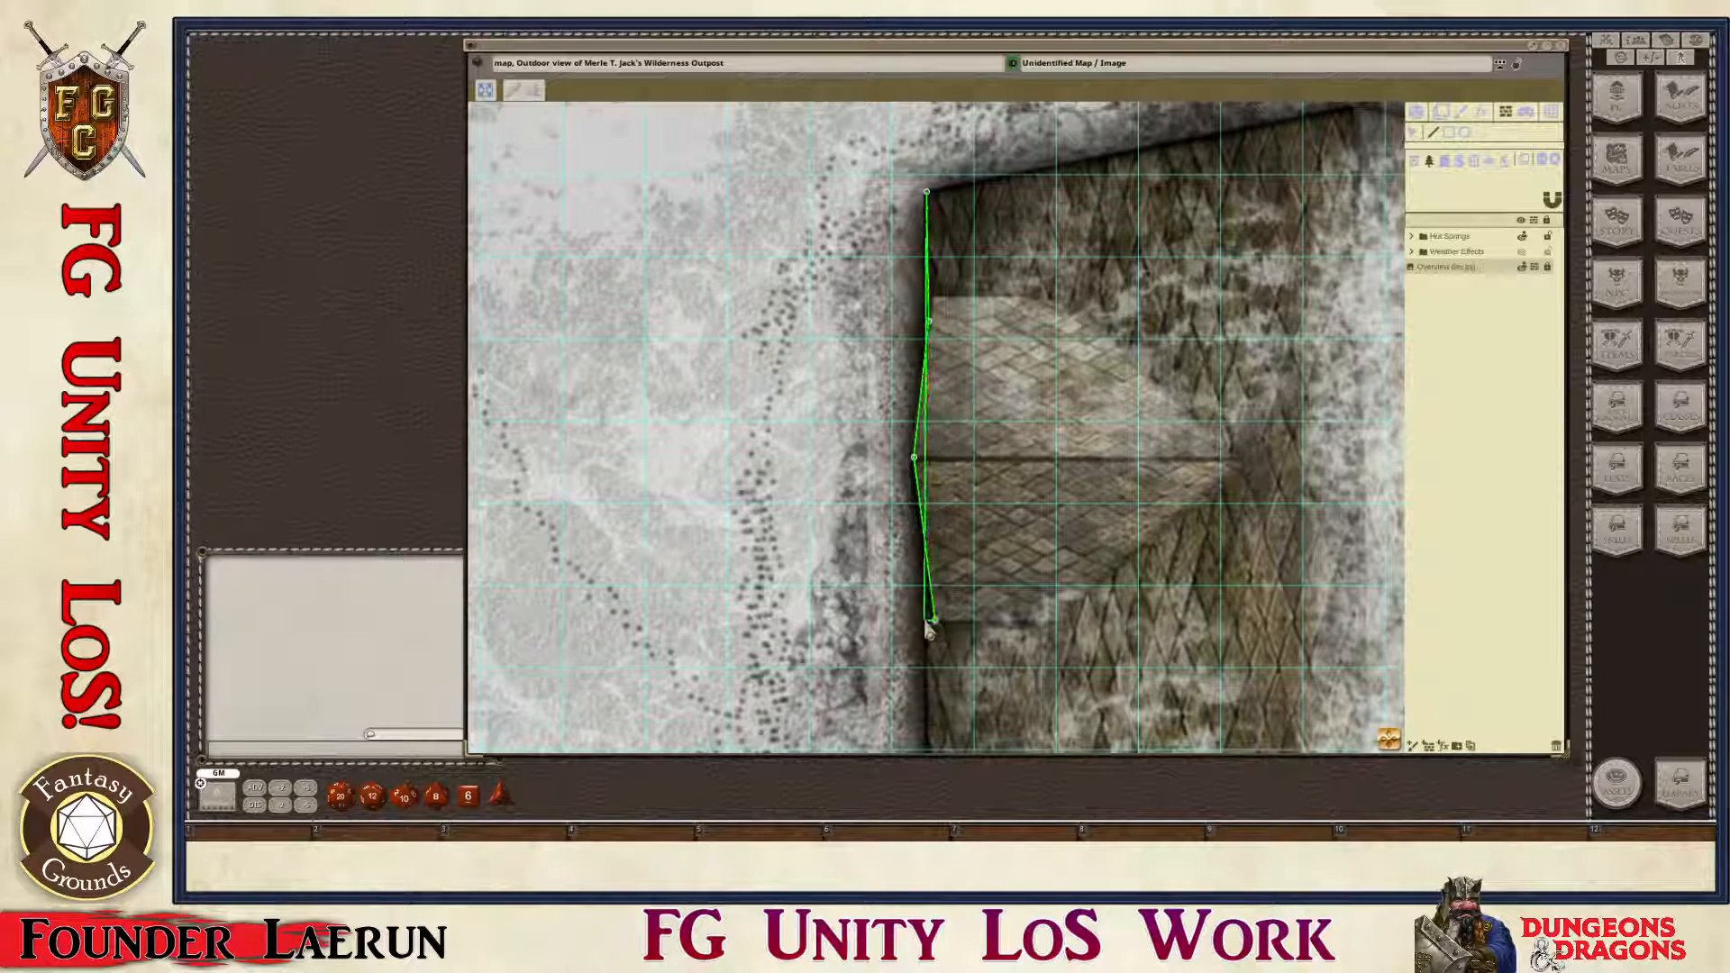
# Step: Continue the outline south along the large building's west wall and around the southwest dormer
pyautogui.scroll(-2, 928, 636)
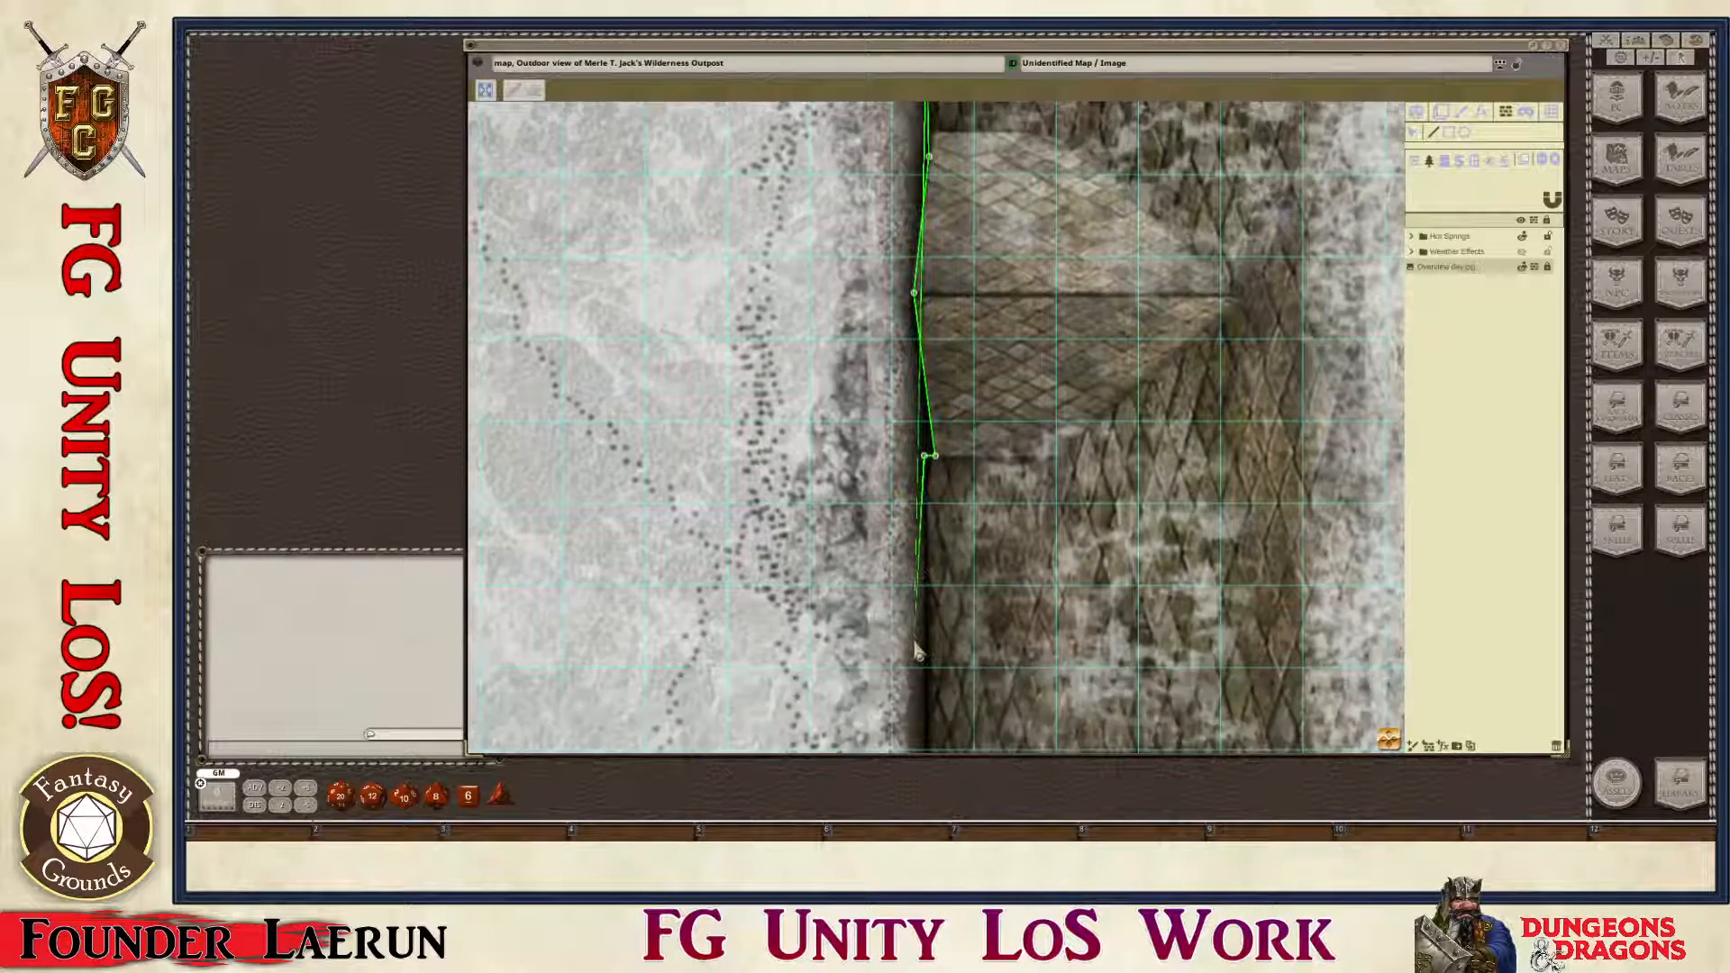
pyautogui.scroll(-4, 918, 650)
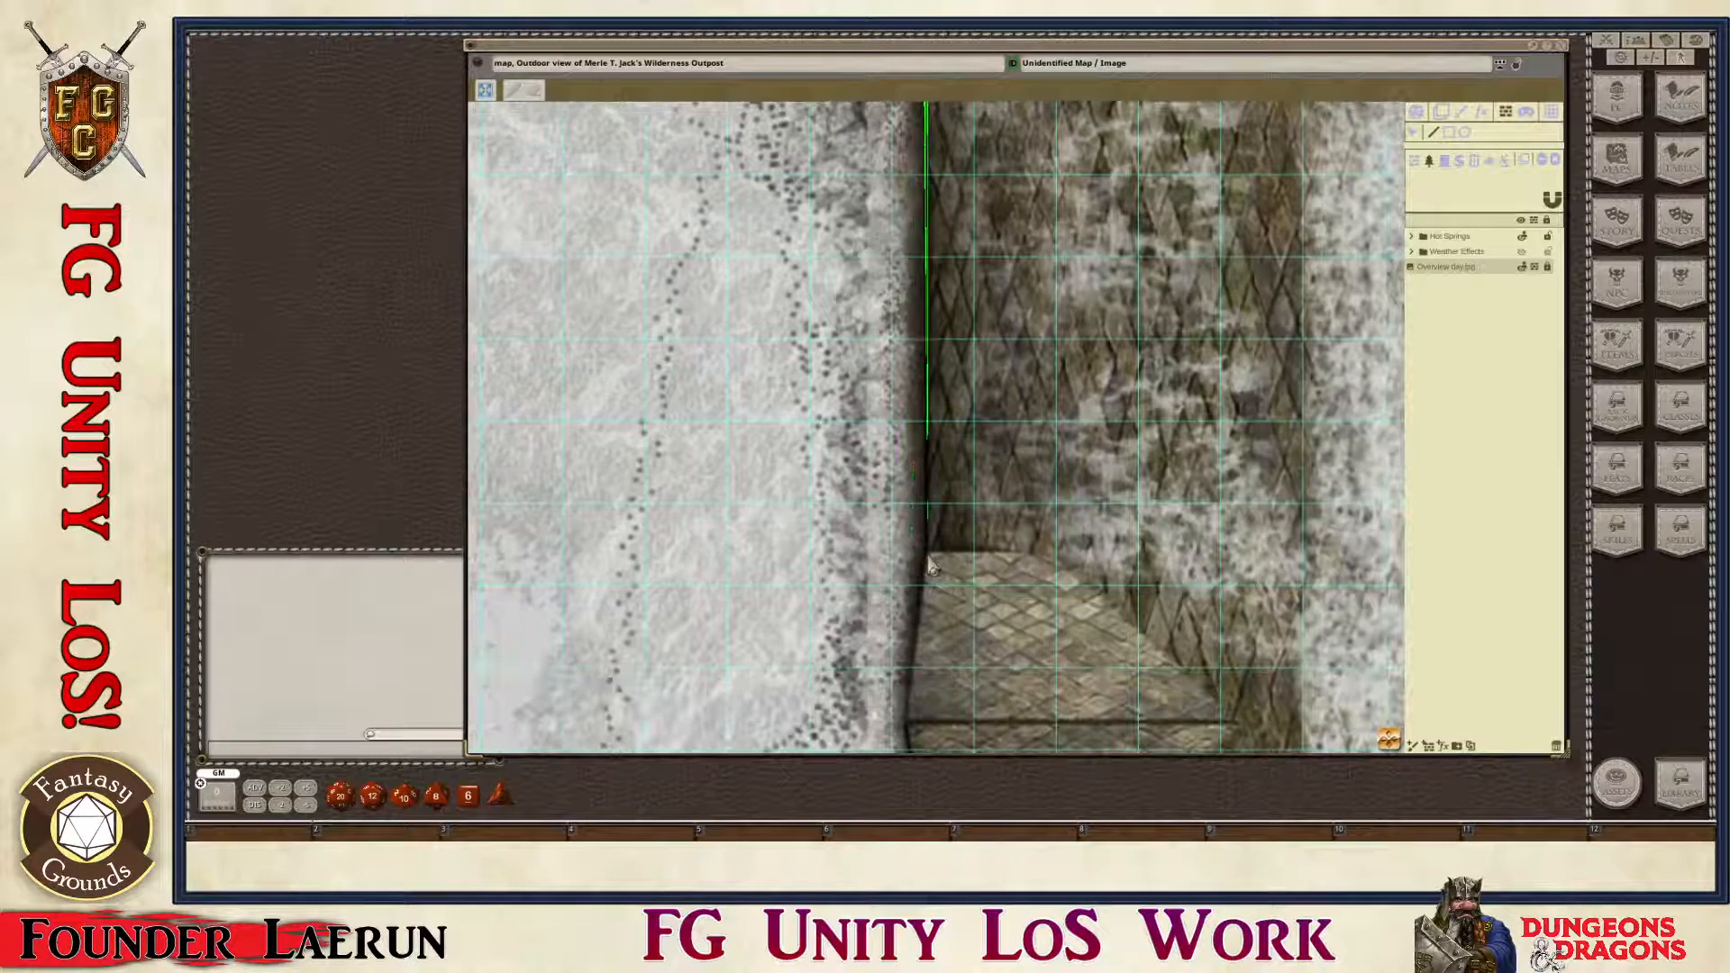
pyautogui.click(927, 552)
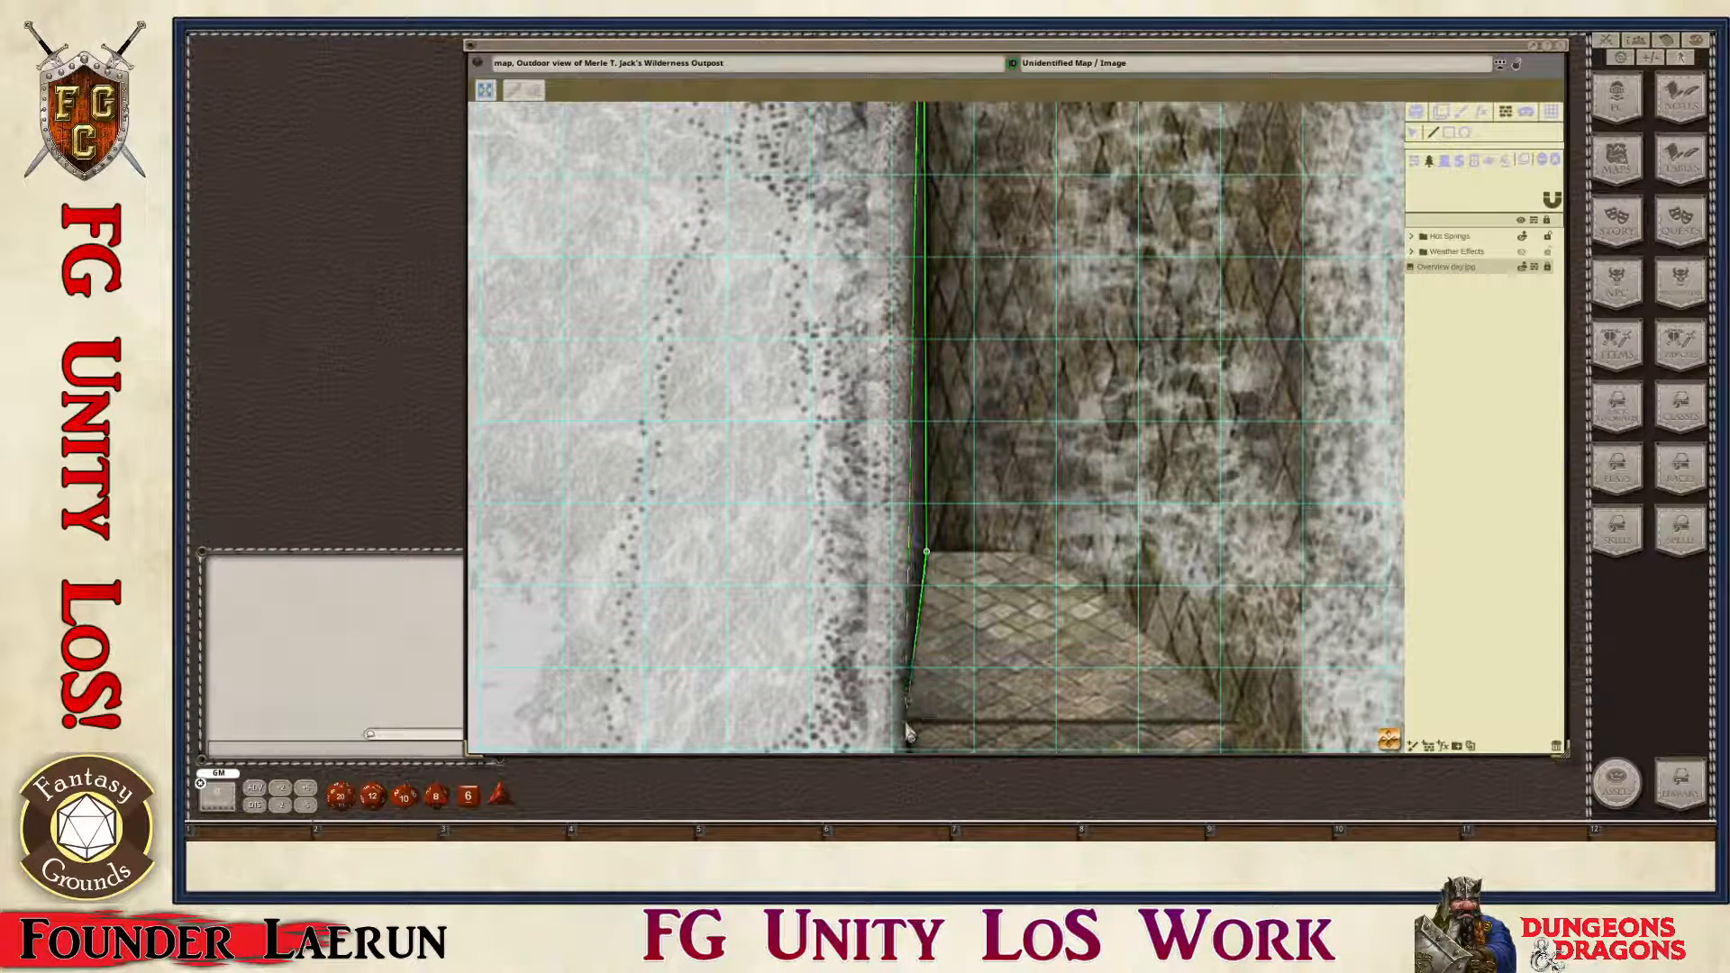
pyautogui.click(905, 719)
pyautogui.scroll(-3, 905, 721)
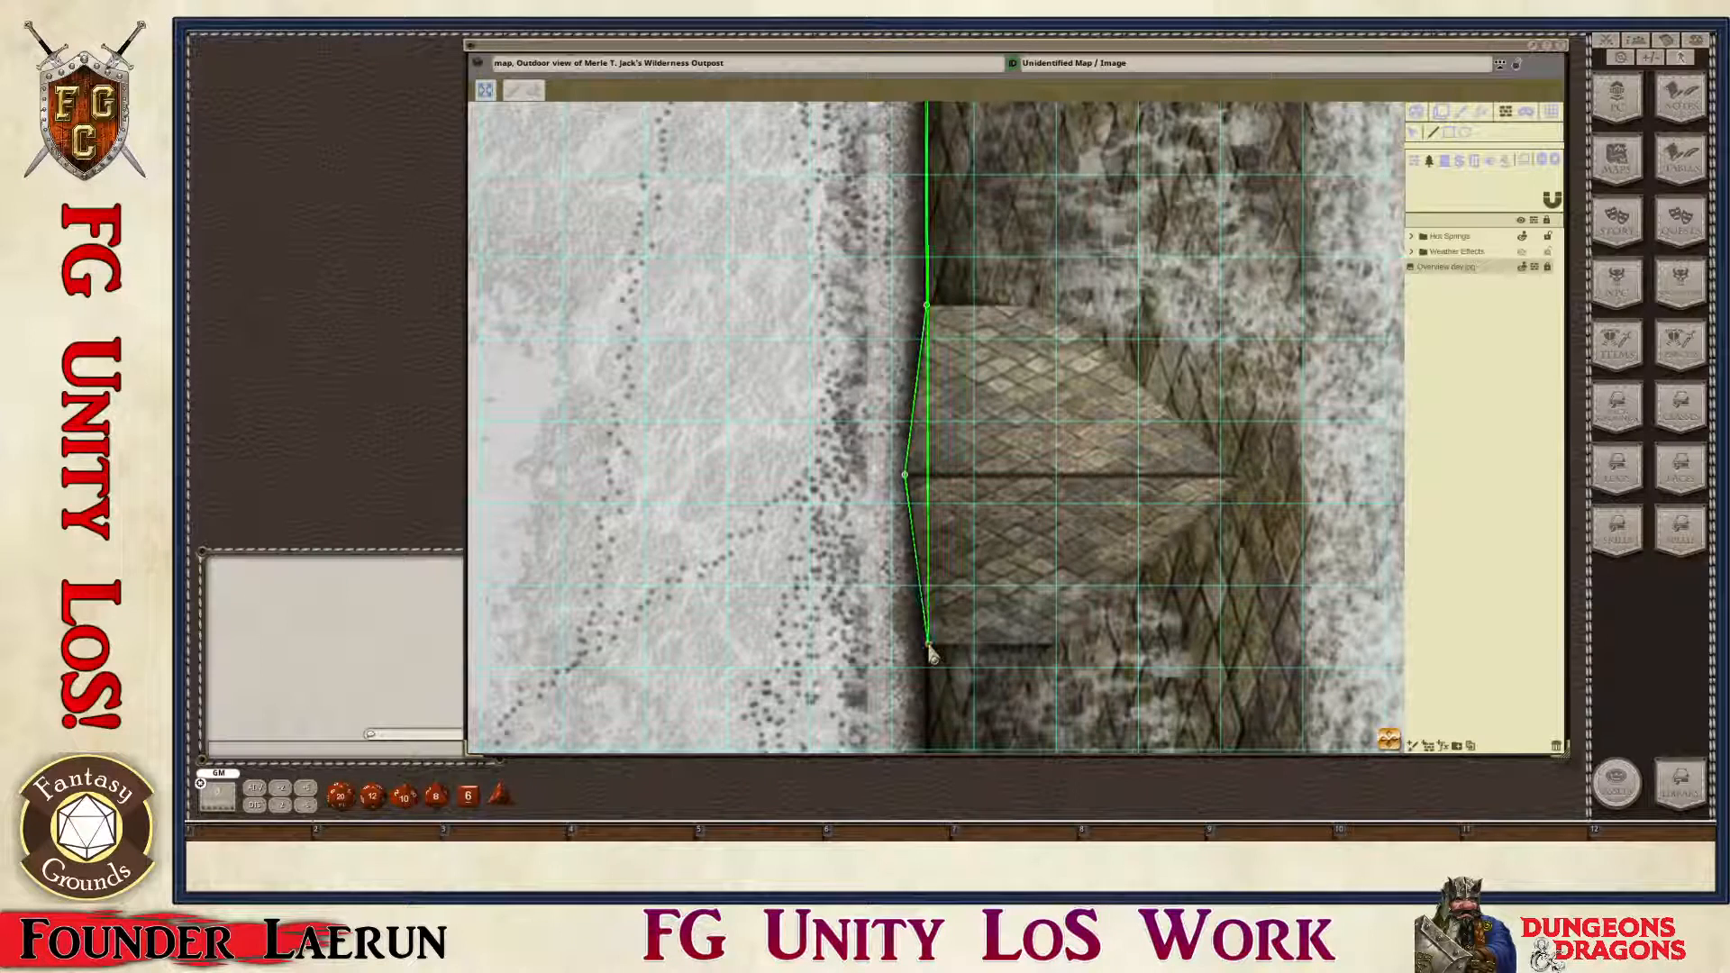
pyautogui.click(928, 646)
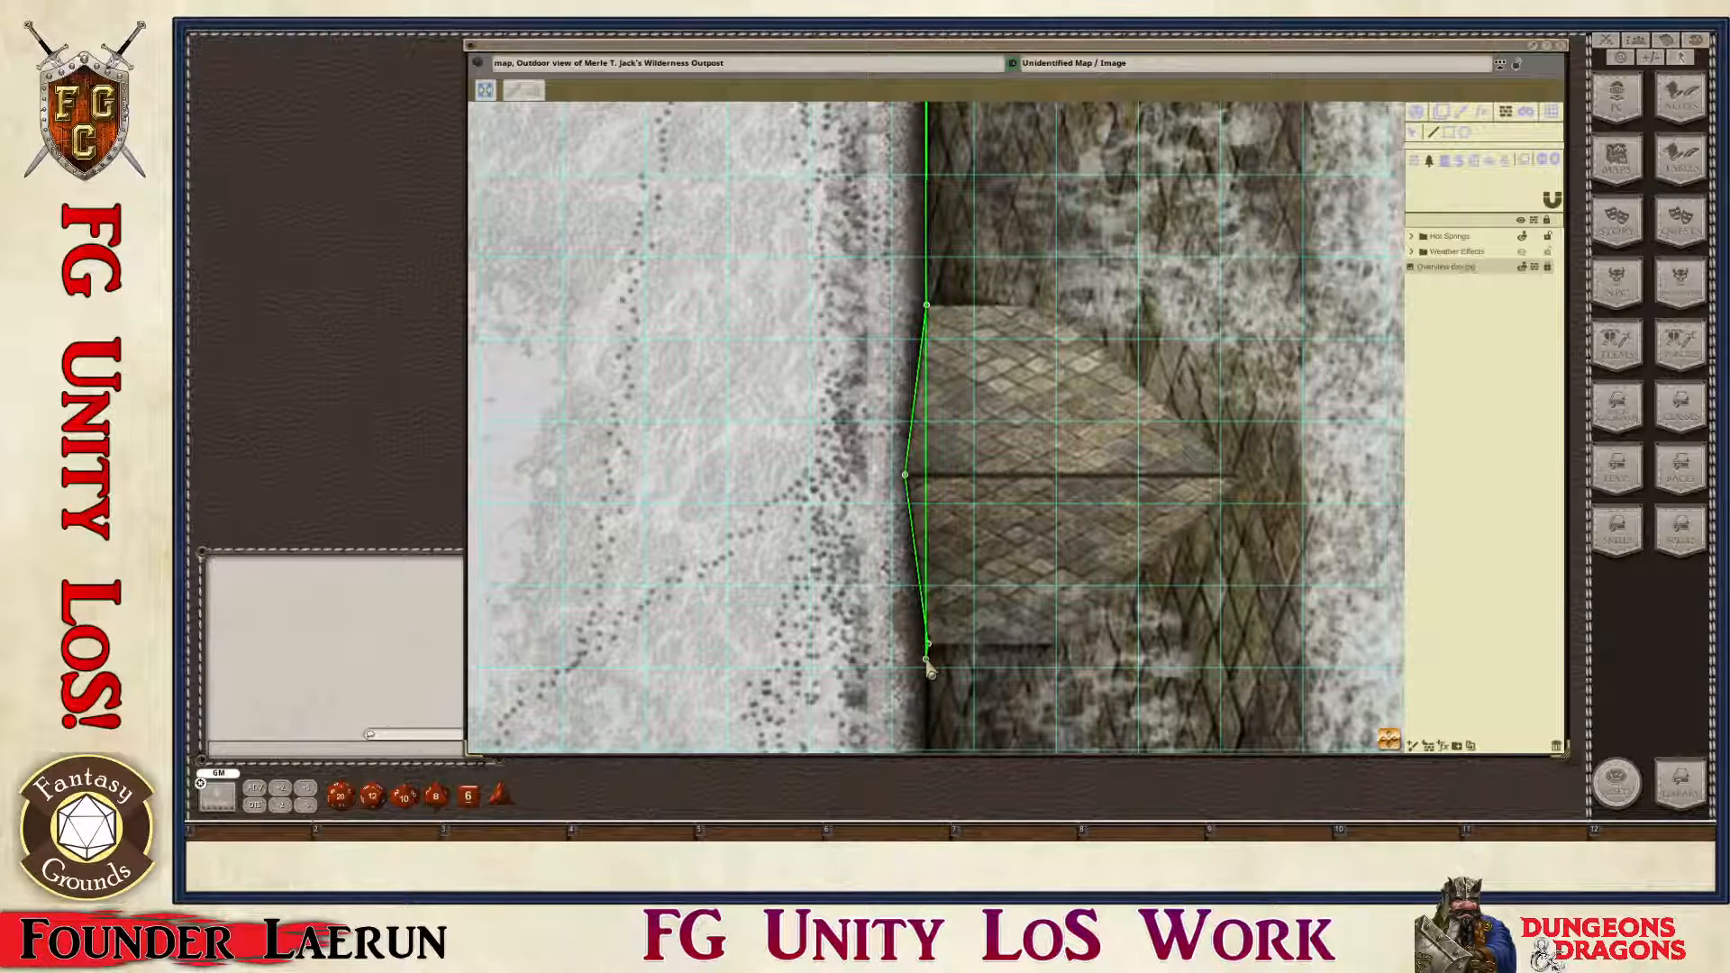
pyautogui.scroll(-2, 930, 668)
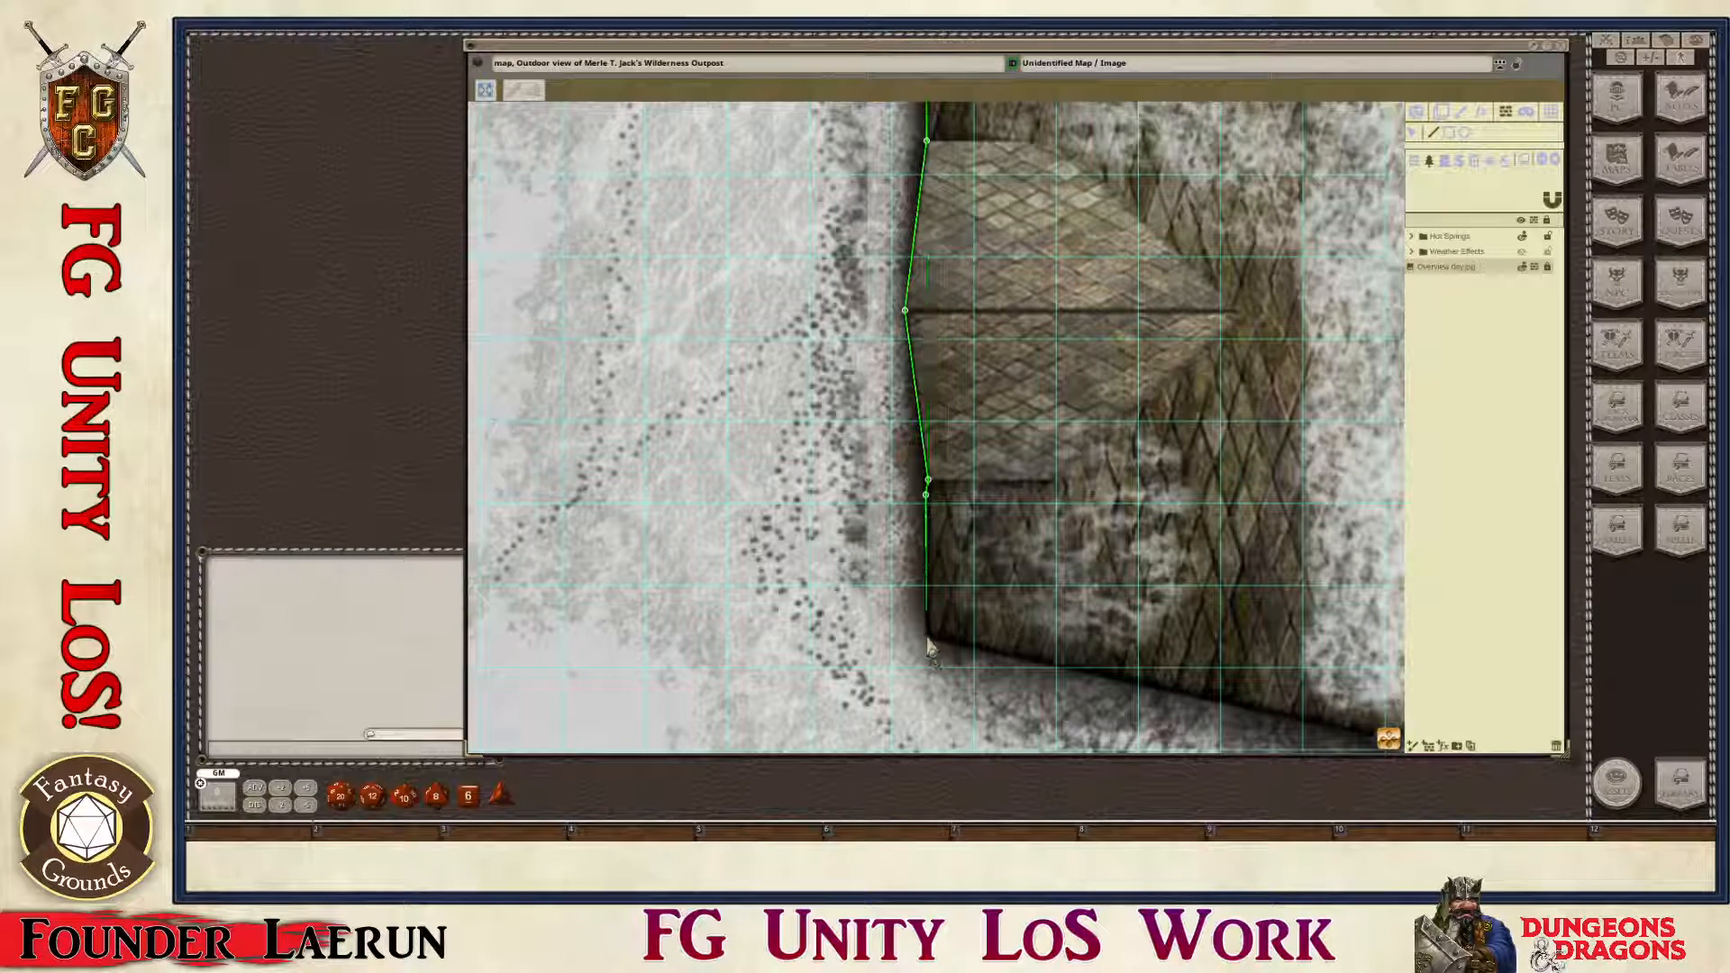
# Step: Trace the large building's south edge from the southwest corner through the roof ridge point to the southeast corner
pyautogui.click(927, 638)
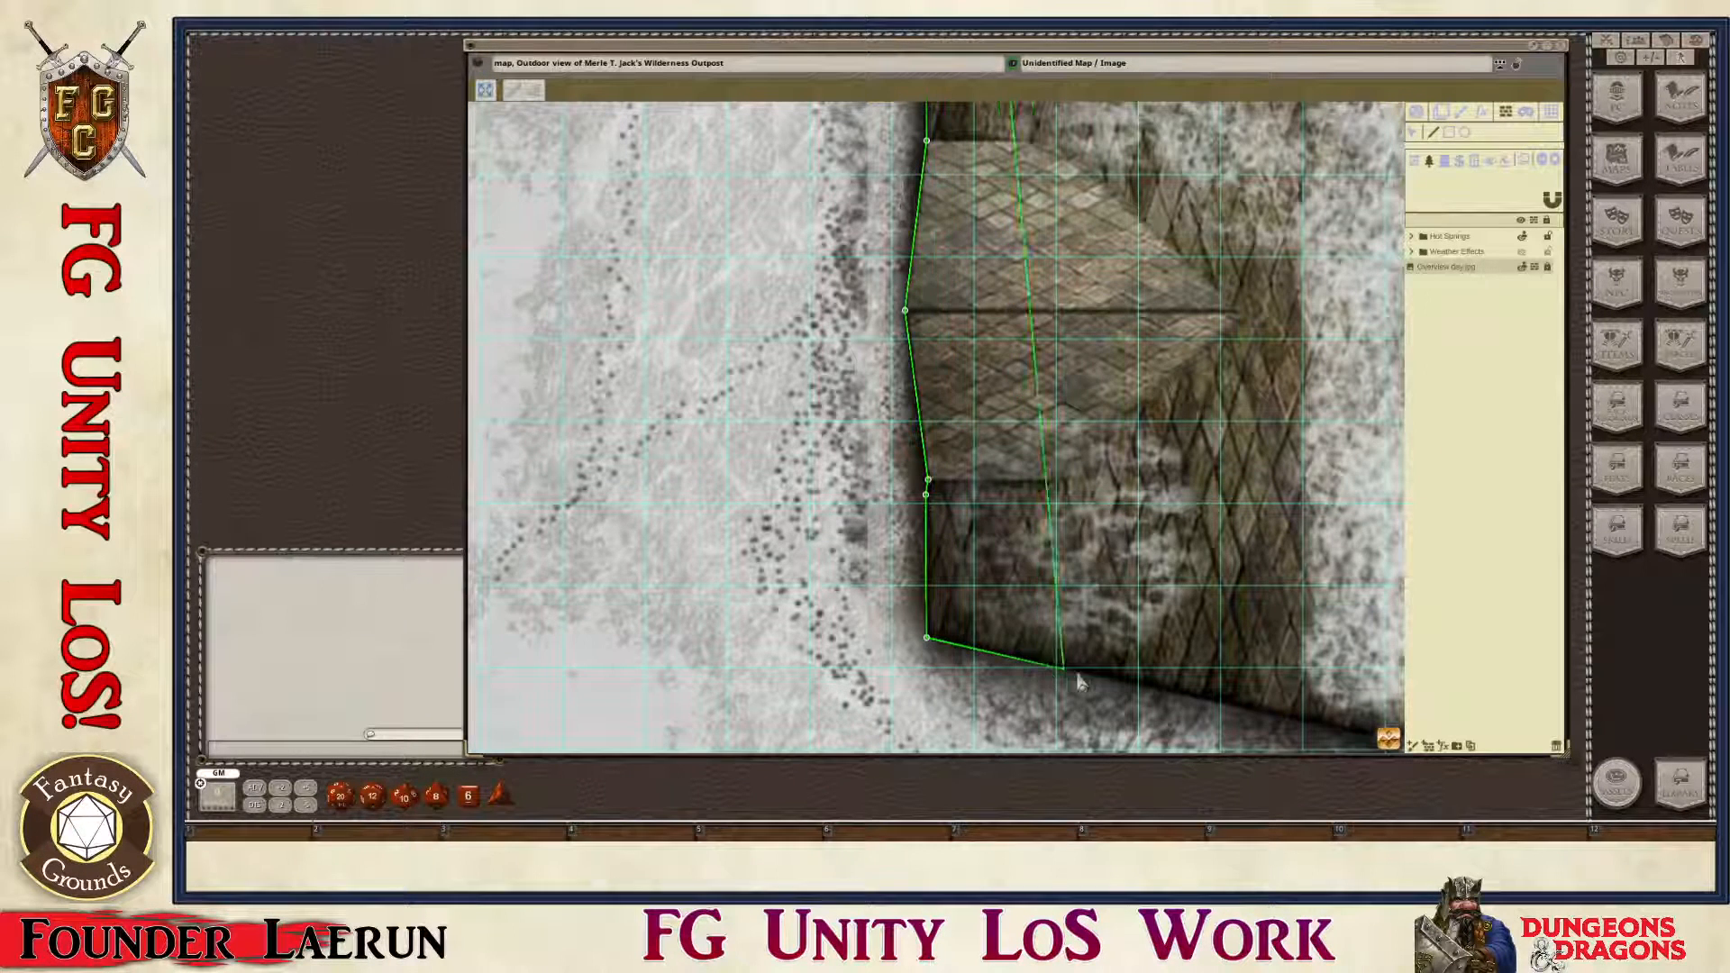
pyautogui.press('Right')
pyautogui.press('Right')
pyautogui.press('Right')
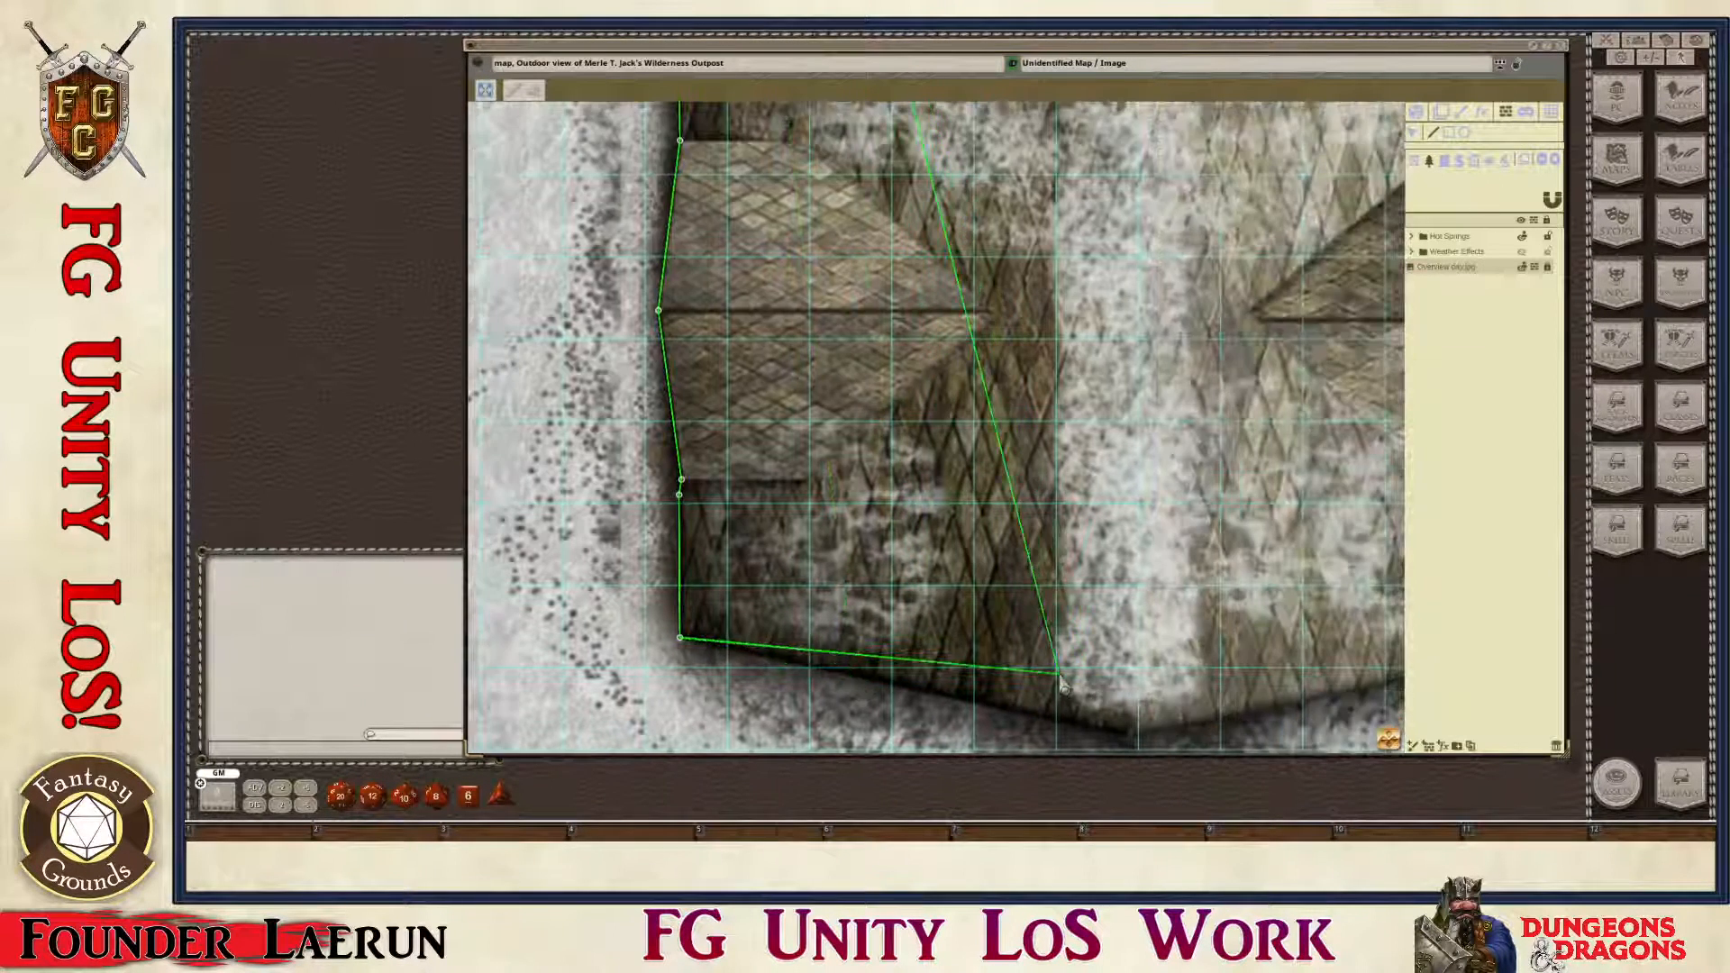
pyautogui.press('Down')
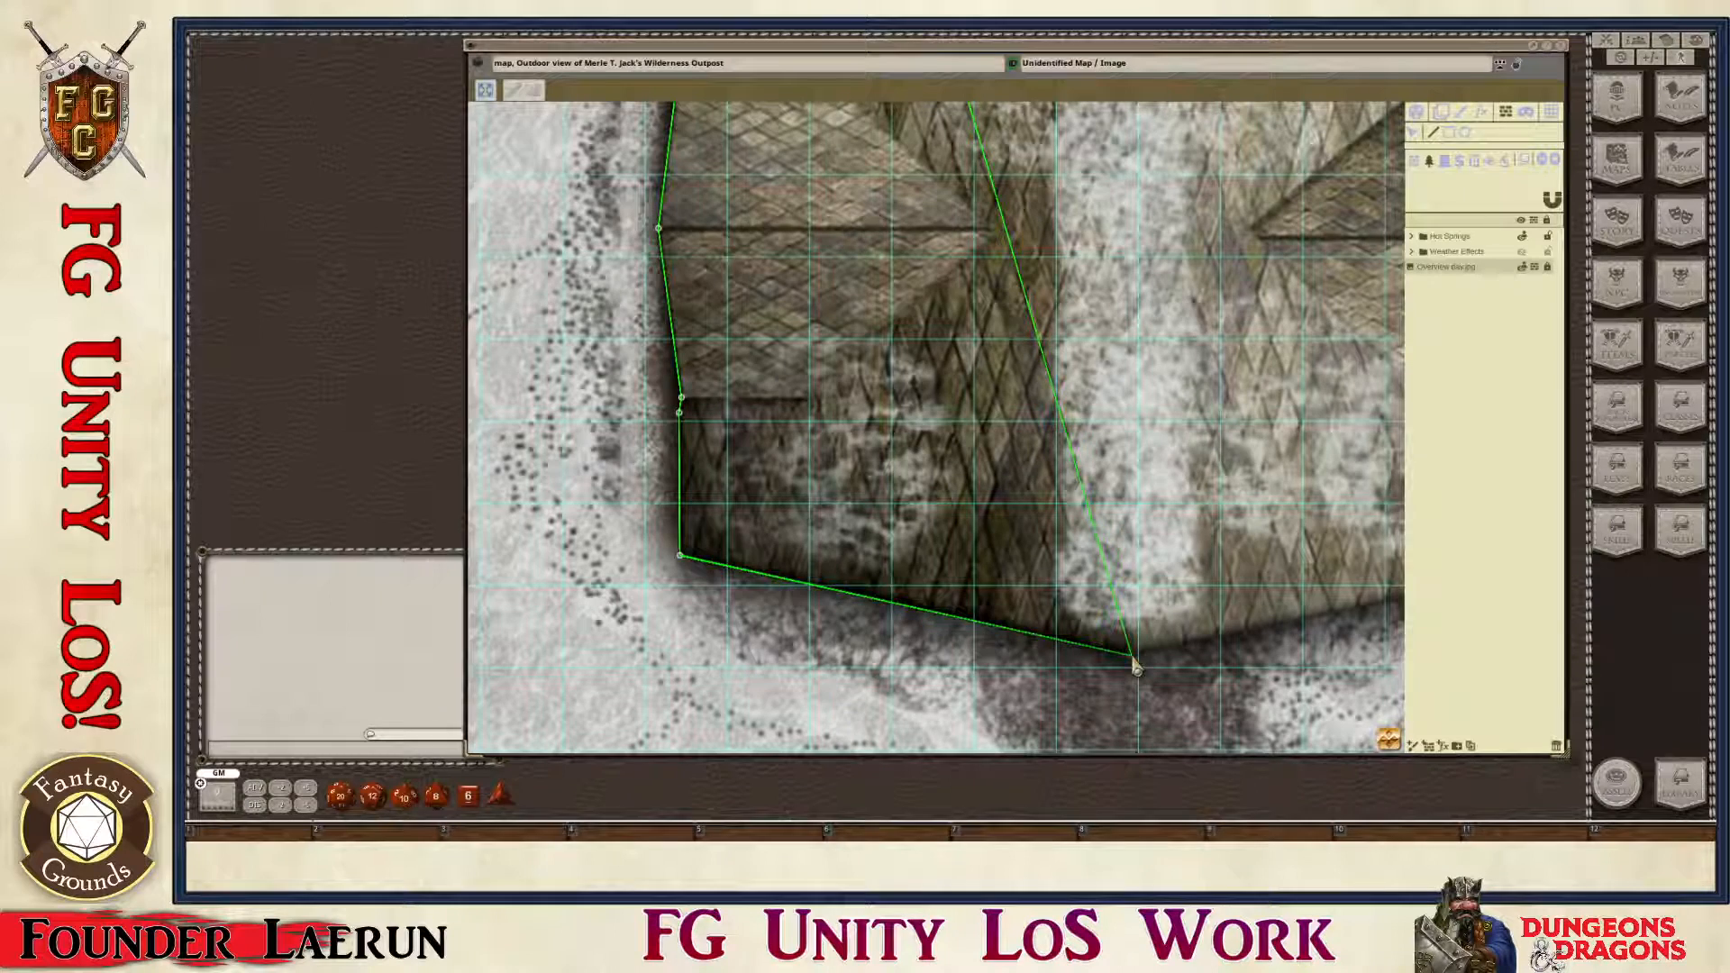
pyautogui.click(1132, 656)
pyautogui.press('Right')
pyautogui.press('Right')
pyautogui.press('Right')
pyautogui.press('Right')
pyautogui.press('Right')
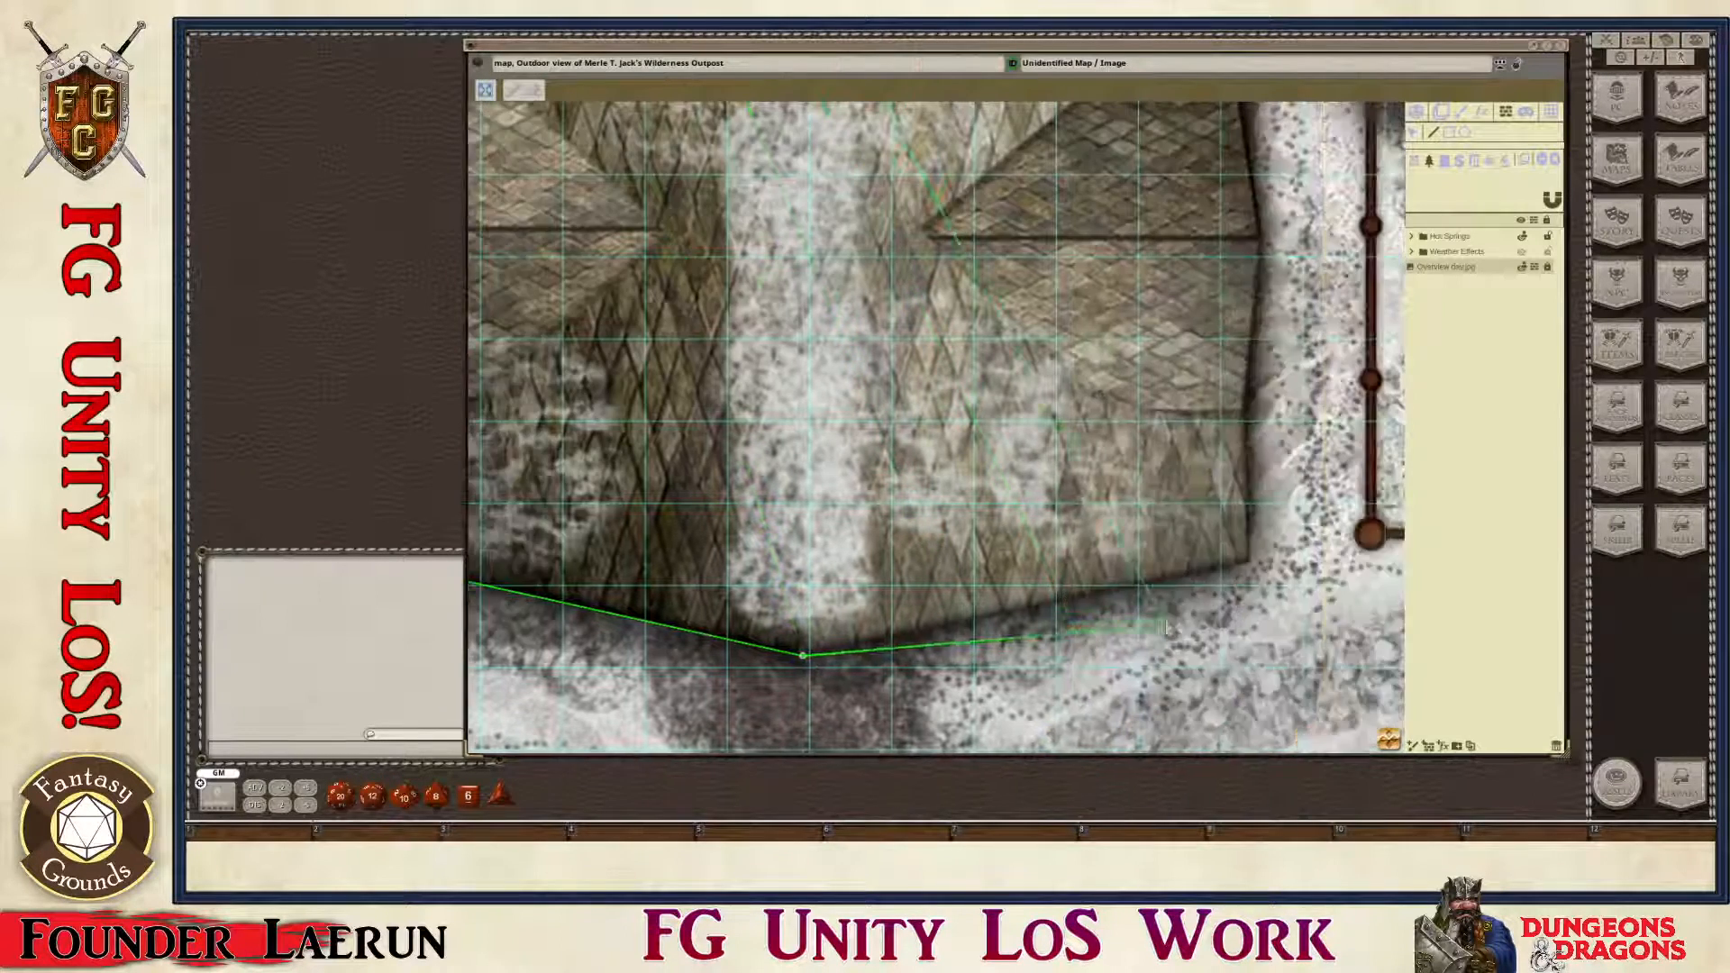
pyautogui.click(1168, 568)
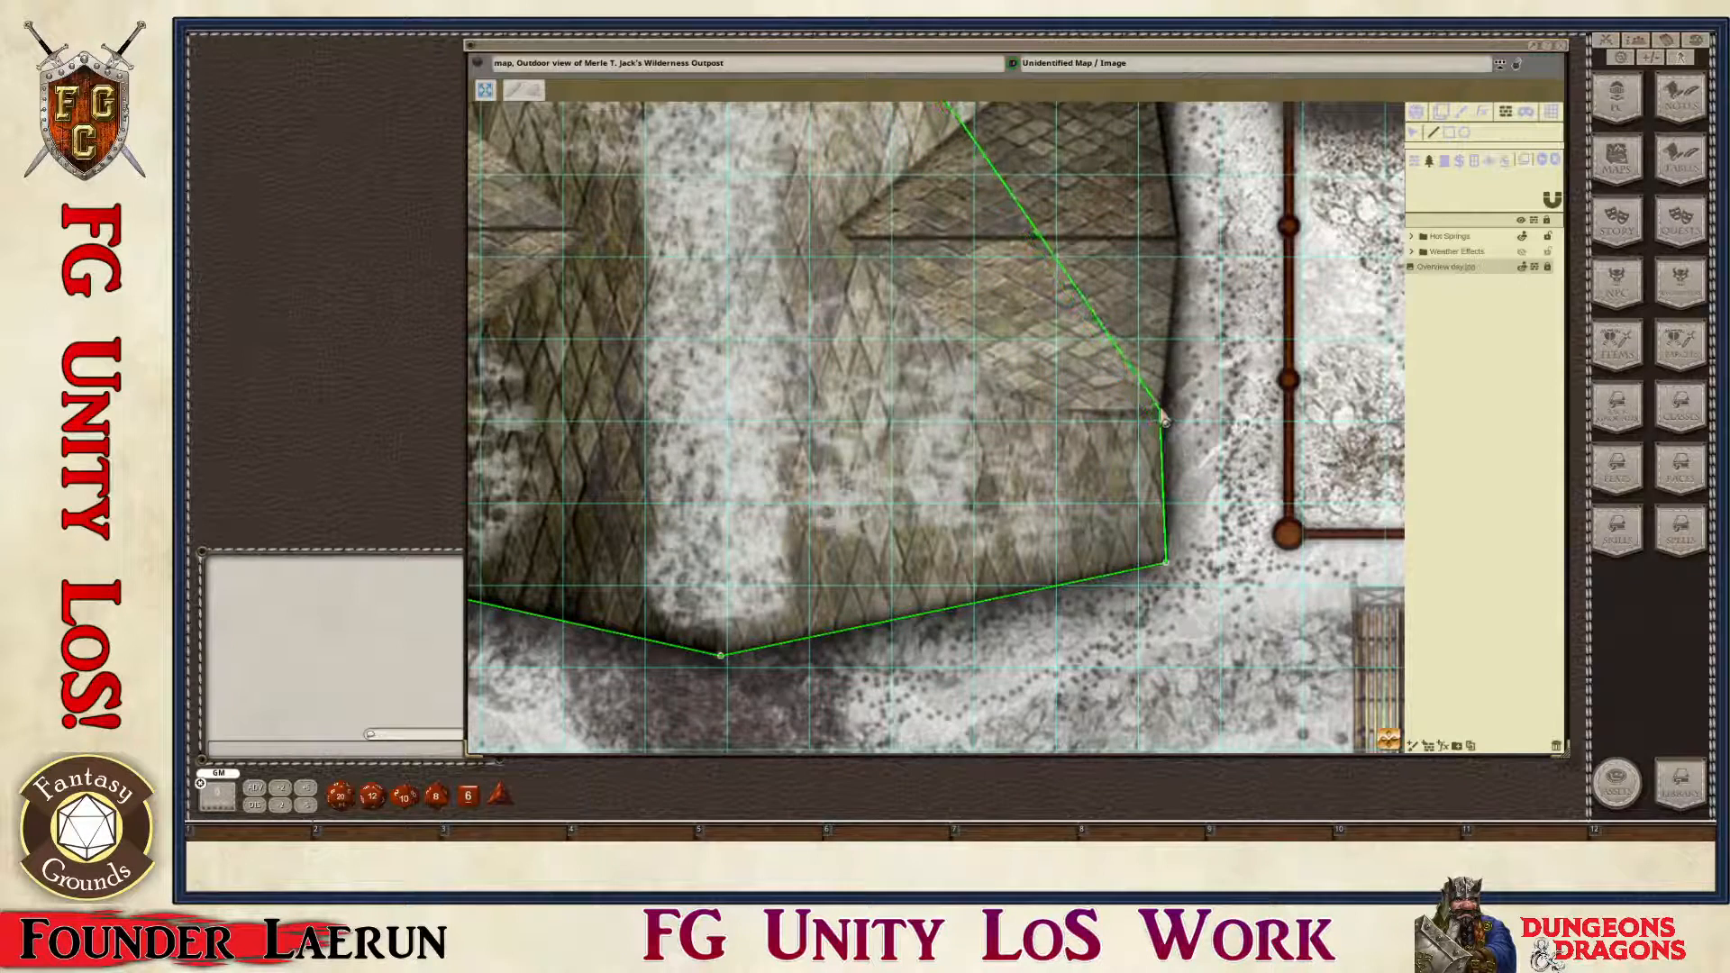
# Step: Continue the outline north from the southeast corner around the large building's southeast dormer
pyautogui.click(1161, 409)
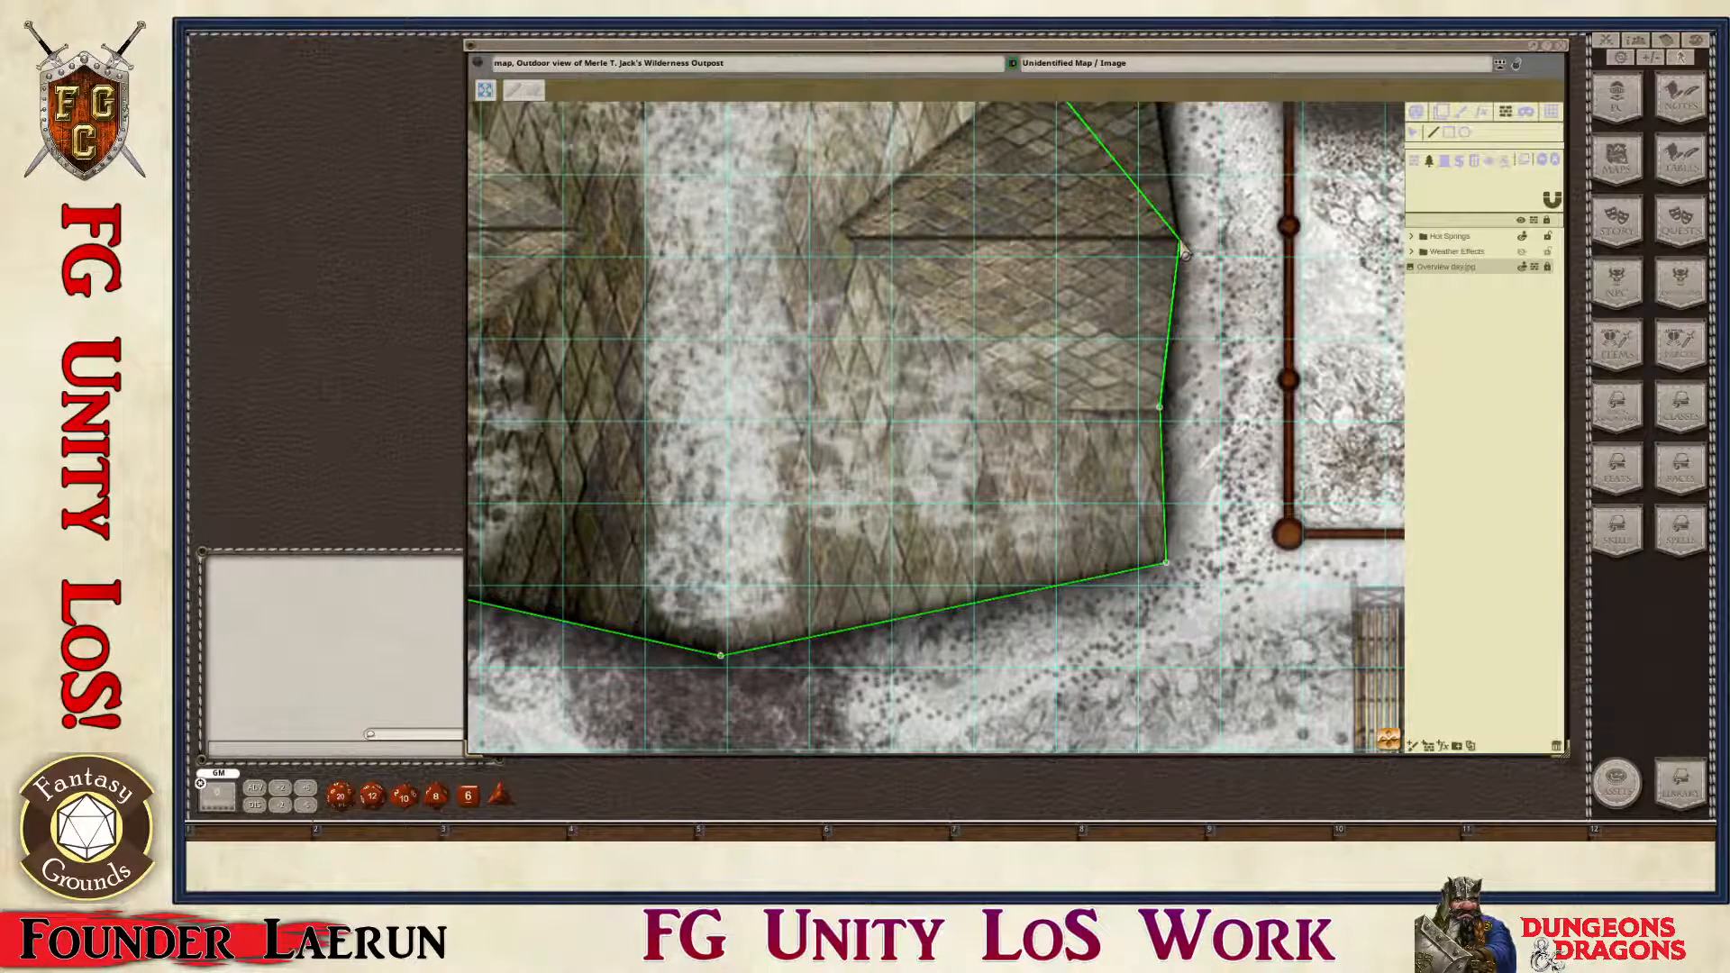
pyautogui.click(1180, 242)
pyautogui.scroll(3, 1180, 243)
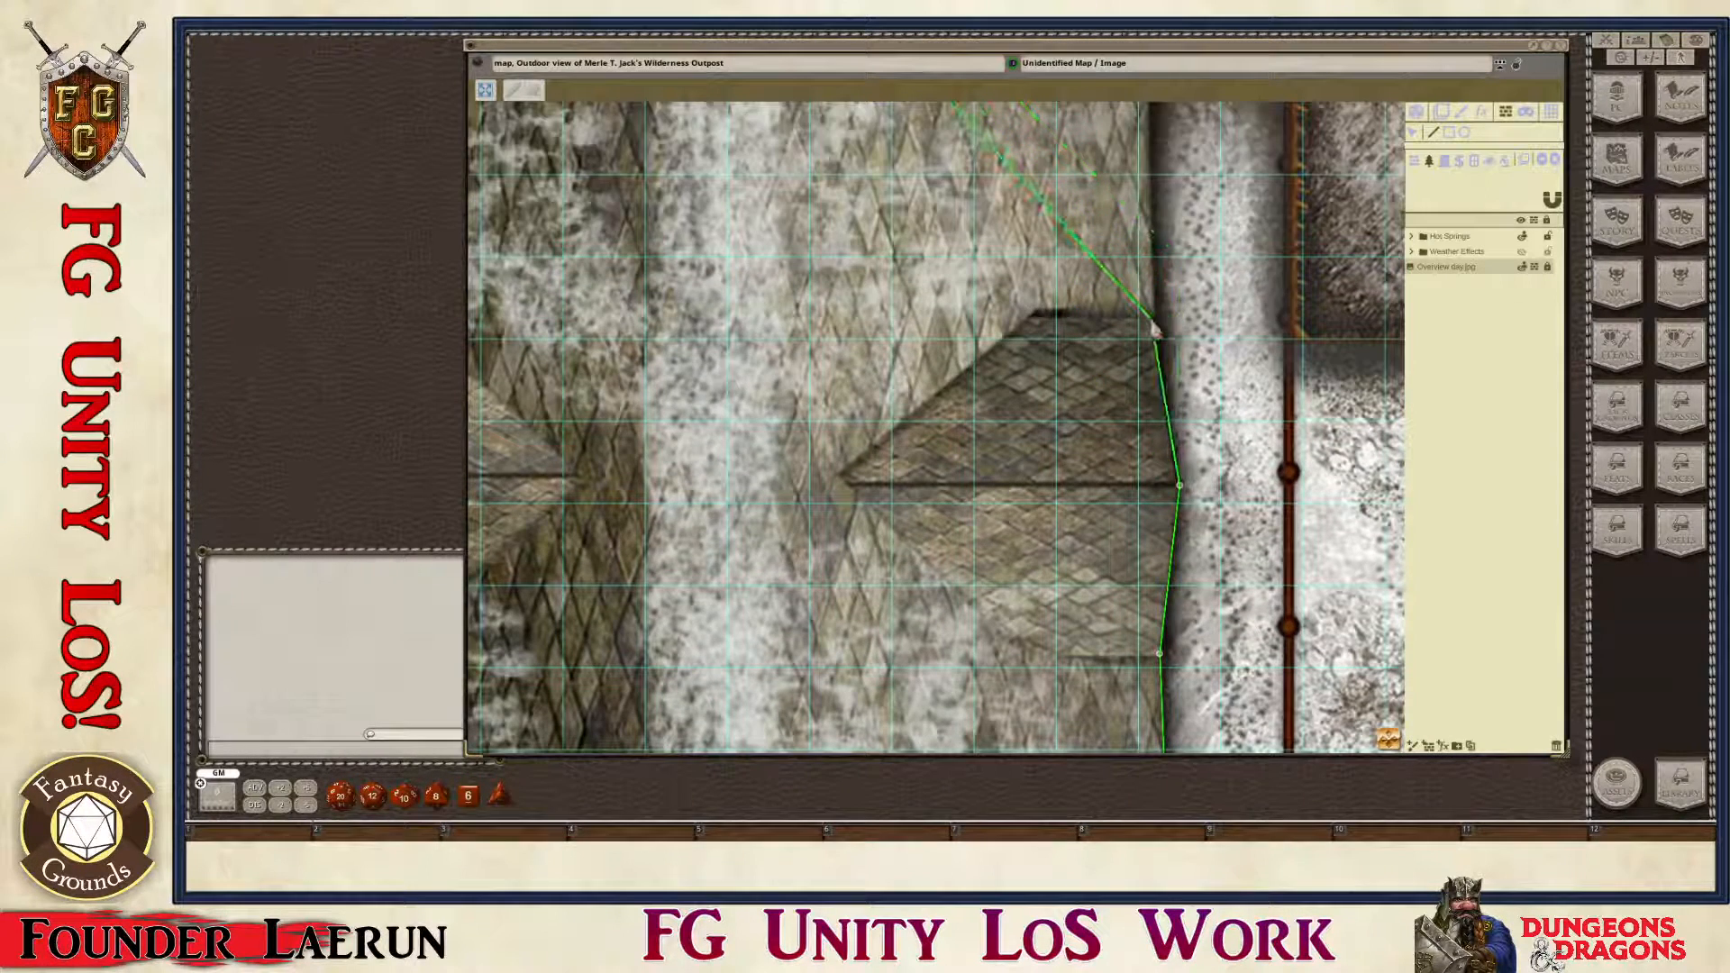
pyautogui.click(1153, 326)
# Step: Extend the outline north along the east wall, placing points at both edges of the wooden walkway, up to the northeast dormer
pyautogui.scroll(2, 1157, 315)
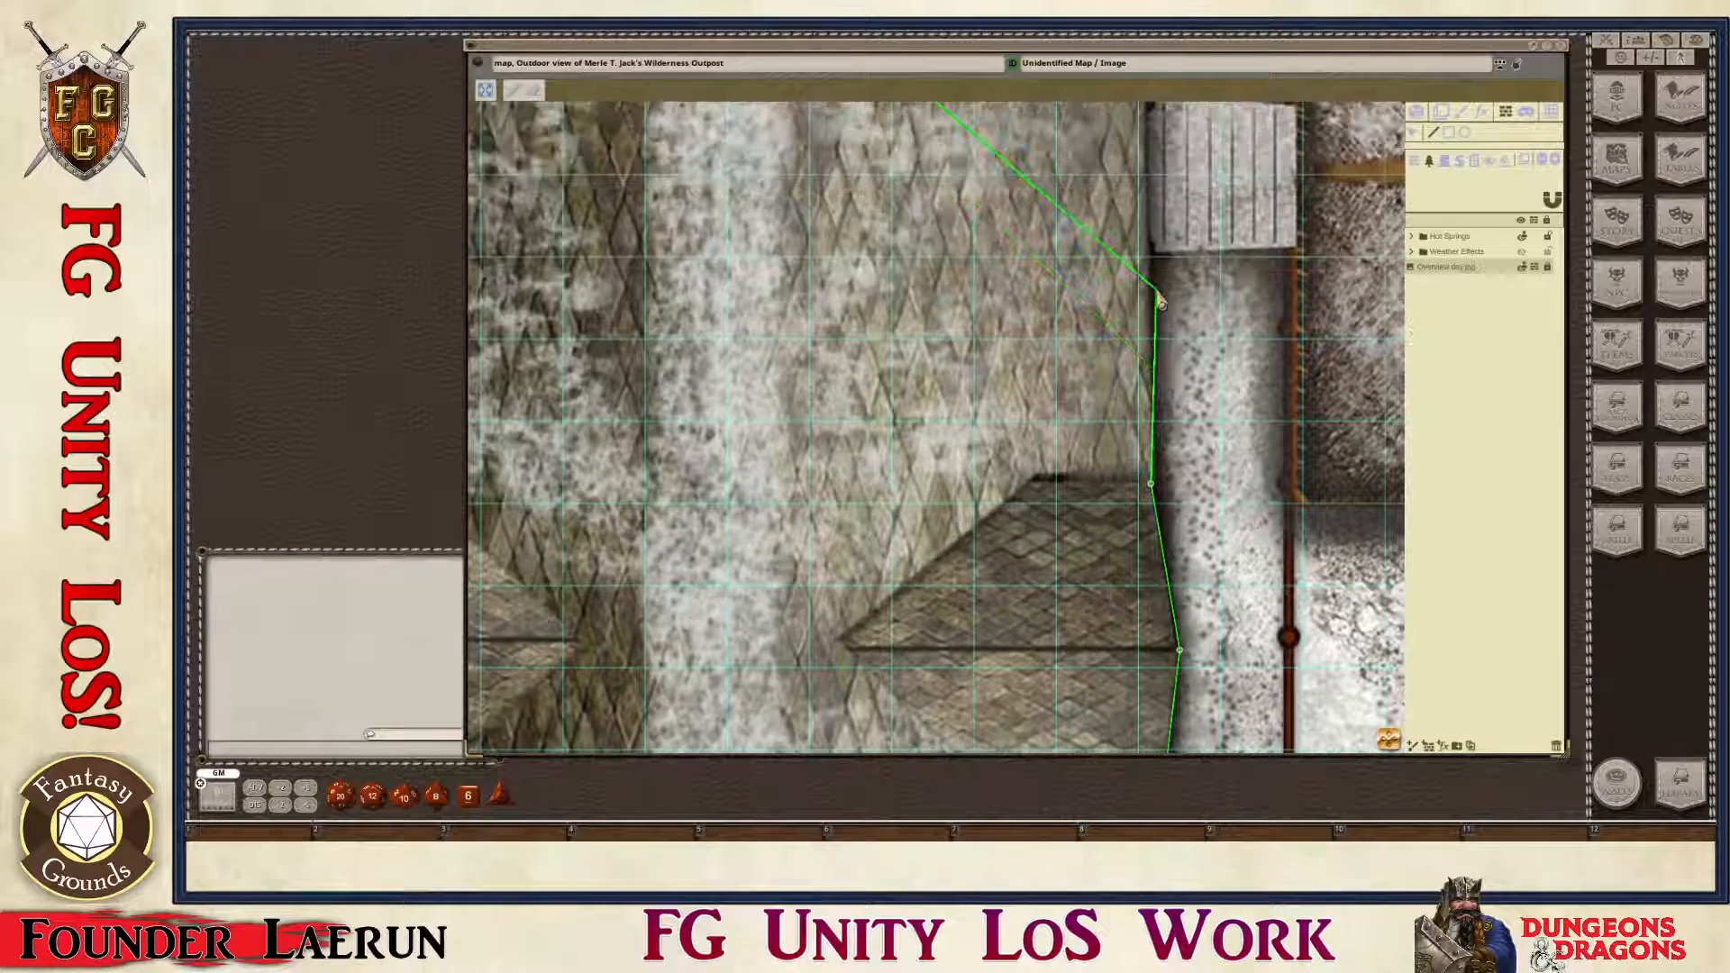
pyautogui.scroll(1, 1160, 303)
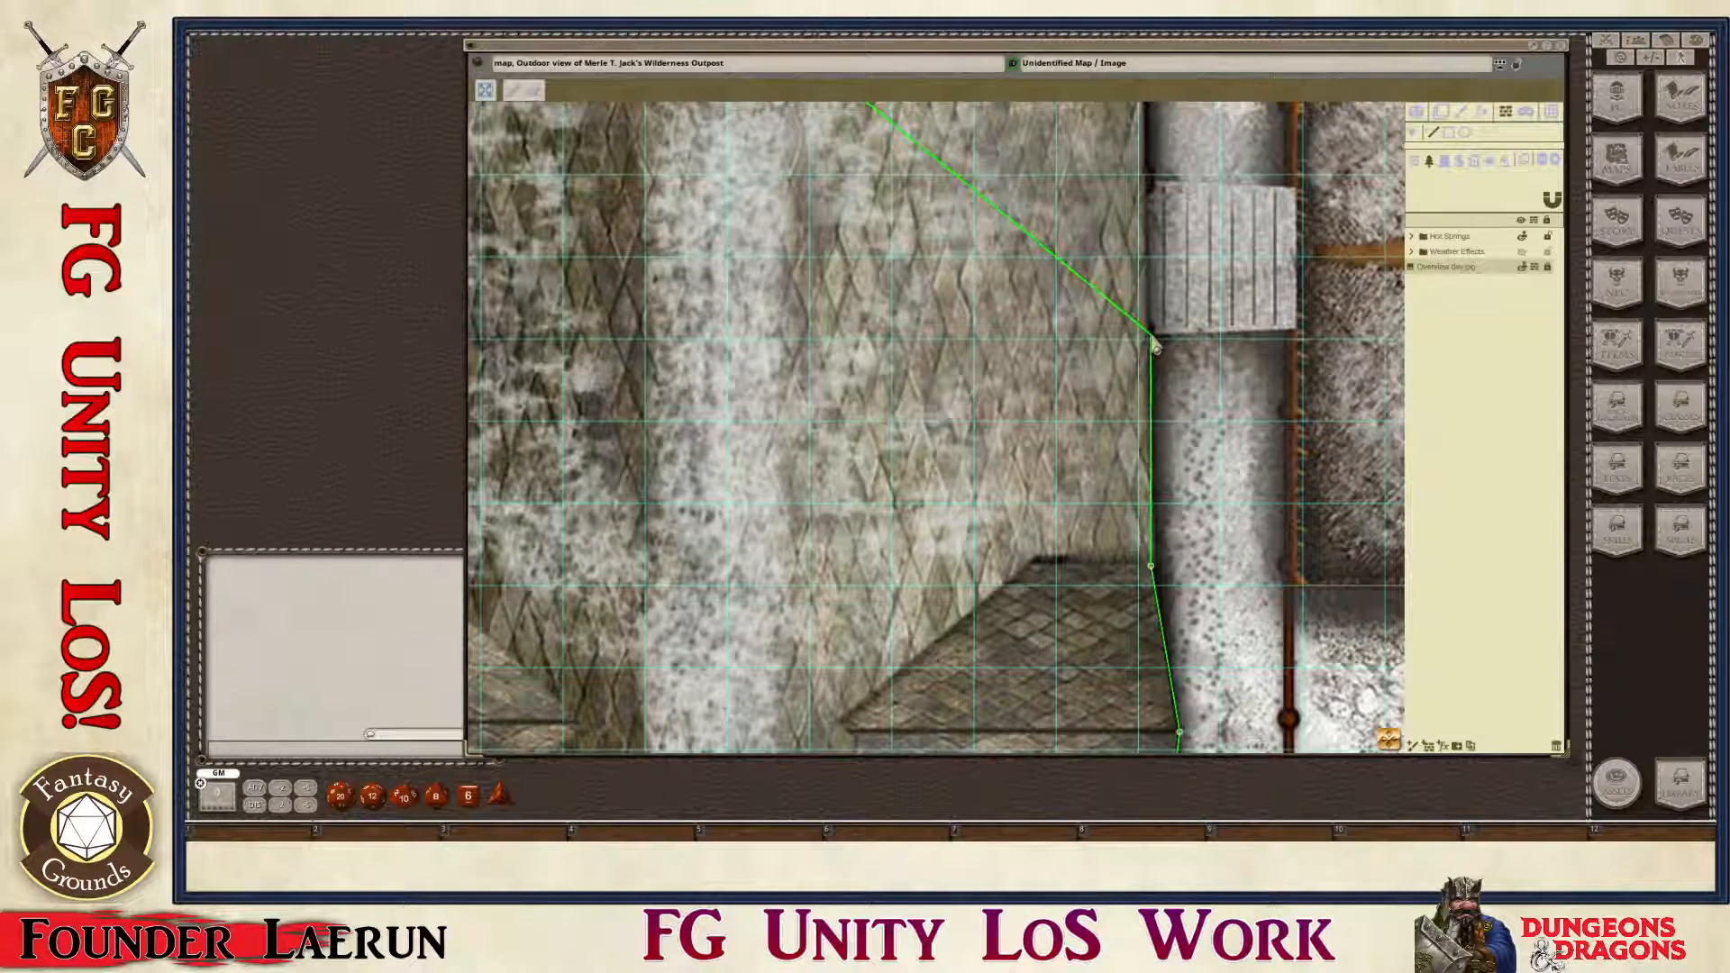
pyautogui.click(1148, 335)
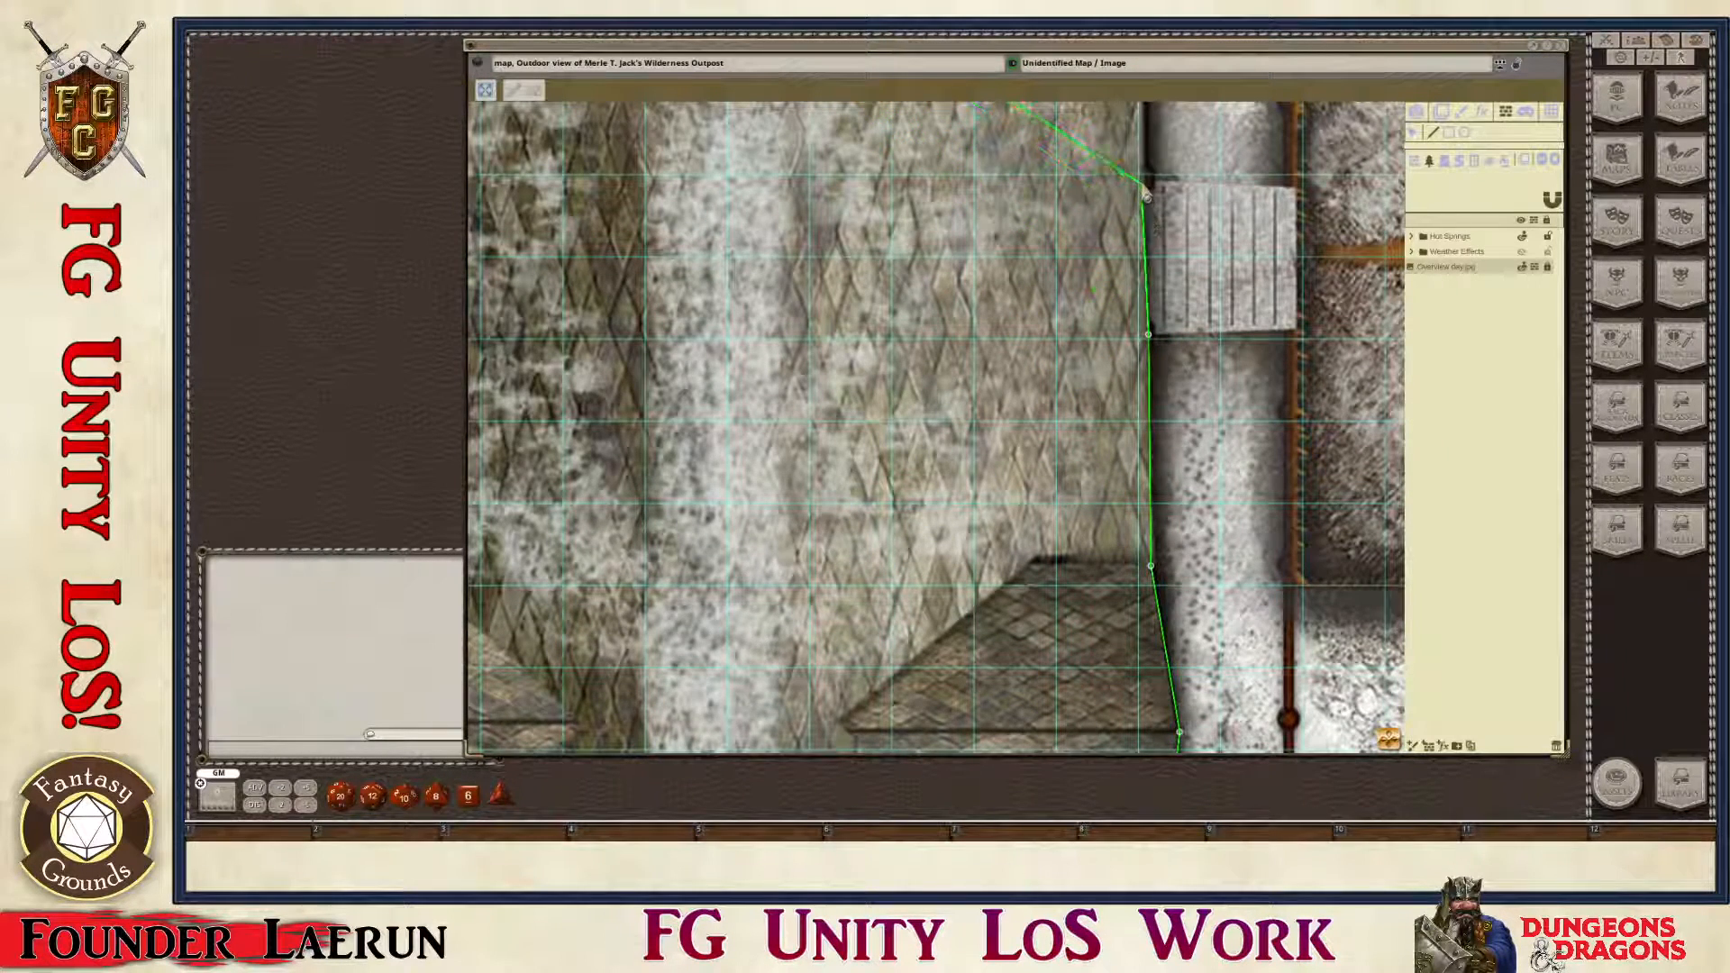
pyautogui.click(1145, 180)
pyautogui.scroll(2, 1145, 180)
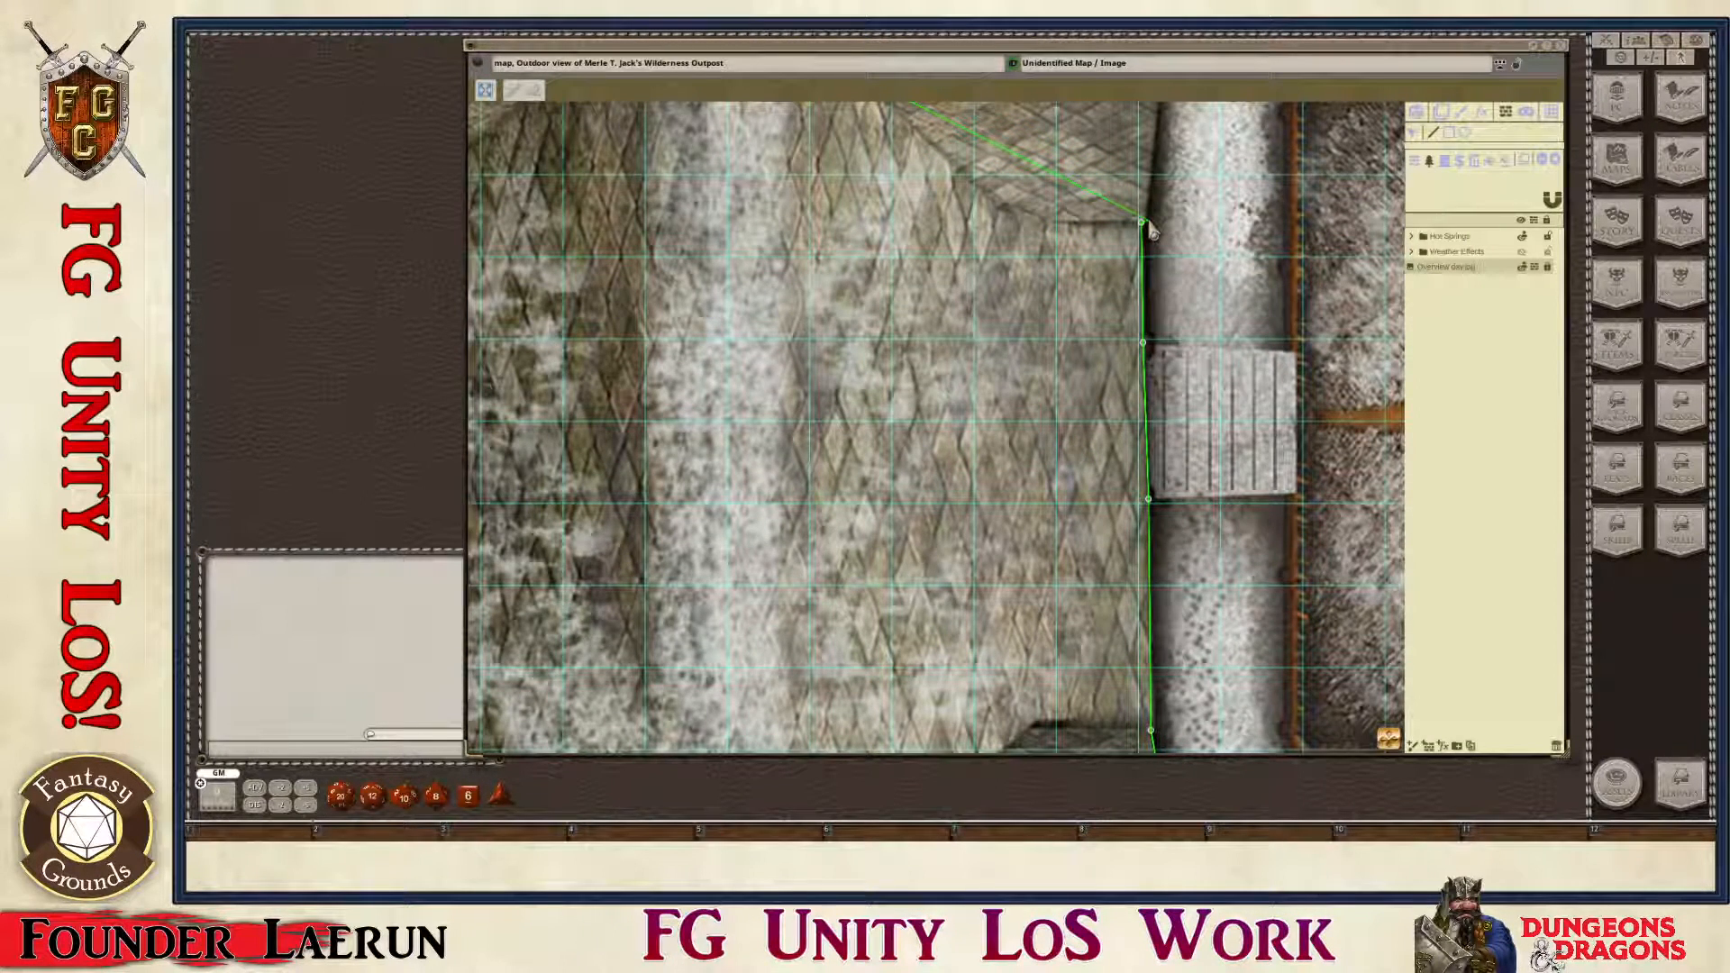
# Step: Trace the outline around the large building's northeast dormer and northeast corner, and finish it at the north roof ridge point
pyautogui.scroll(2, 1152, 232)
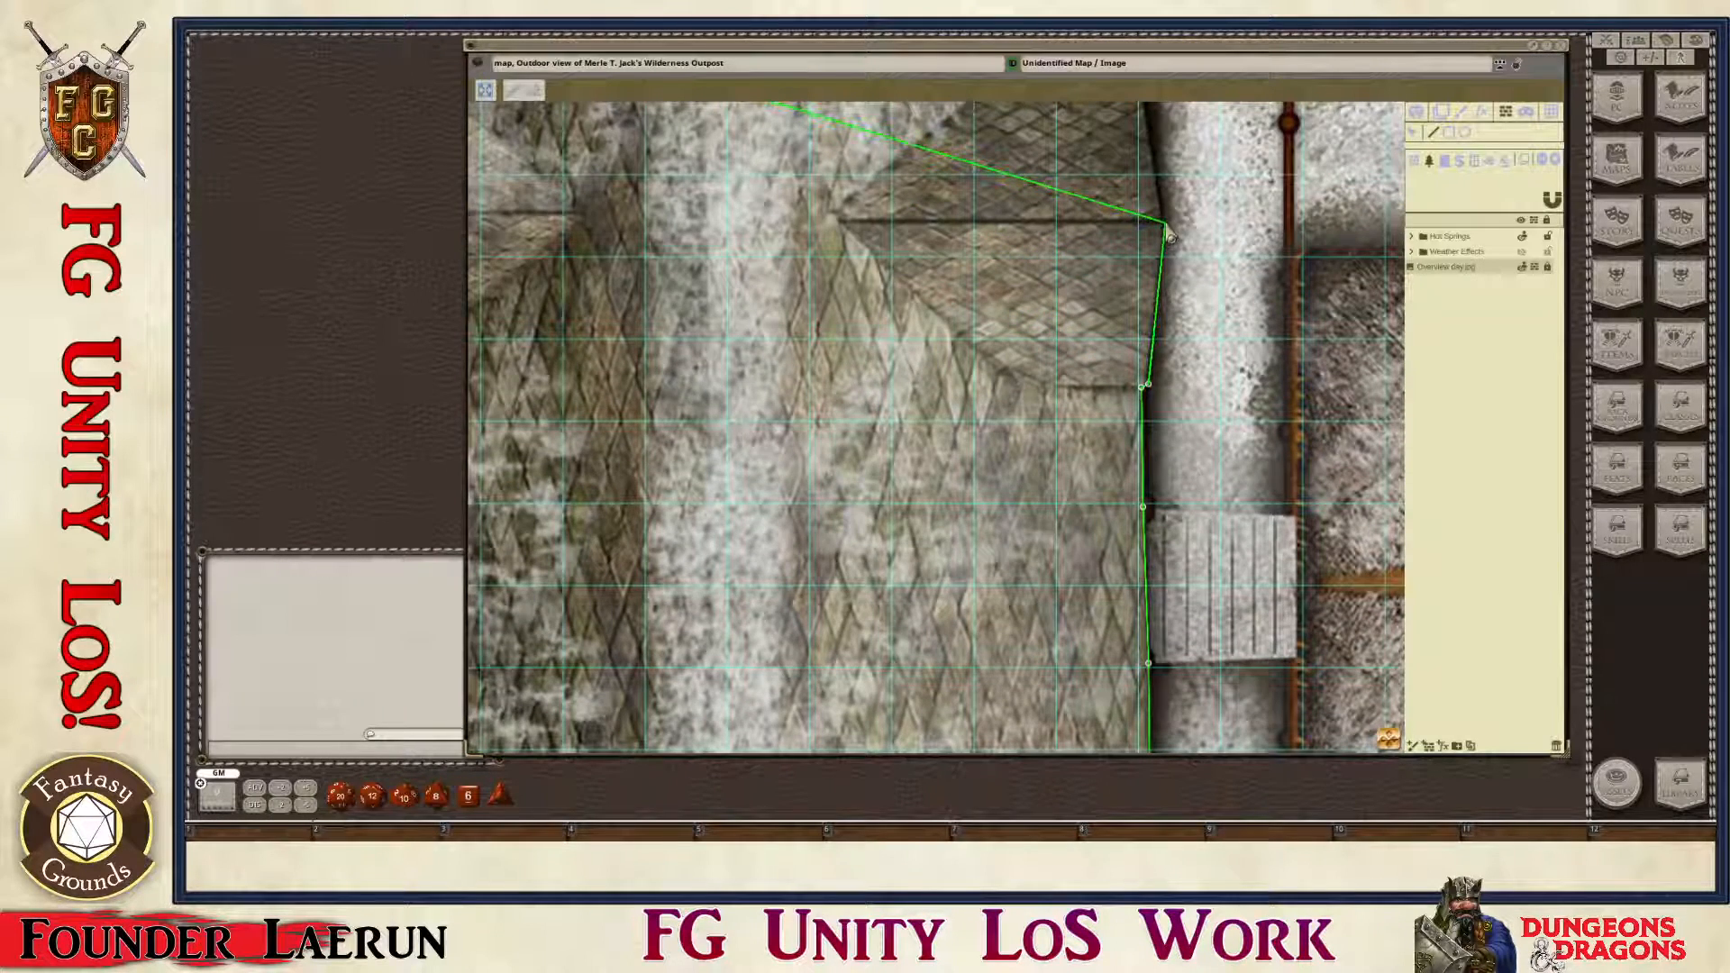
pyautogui.scroll(2, 1169, 232)
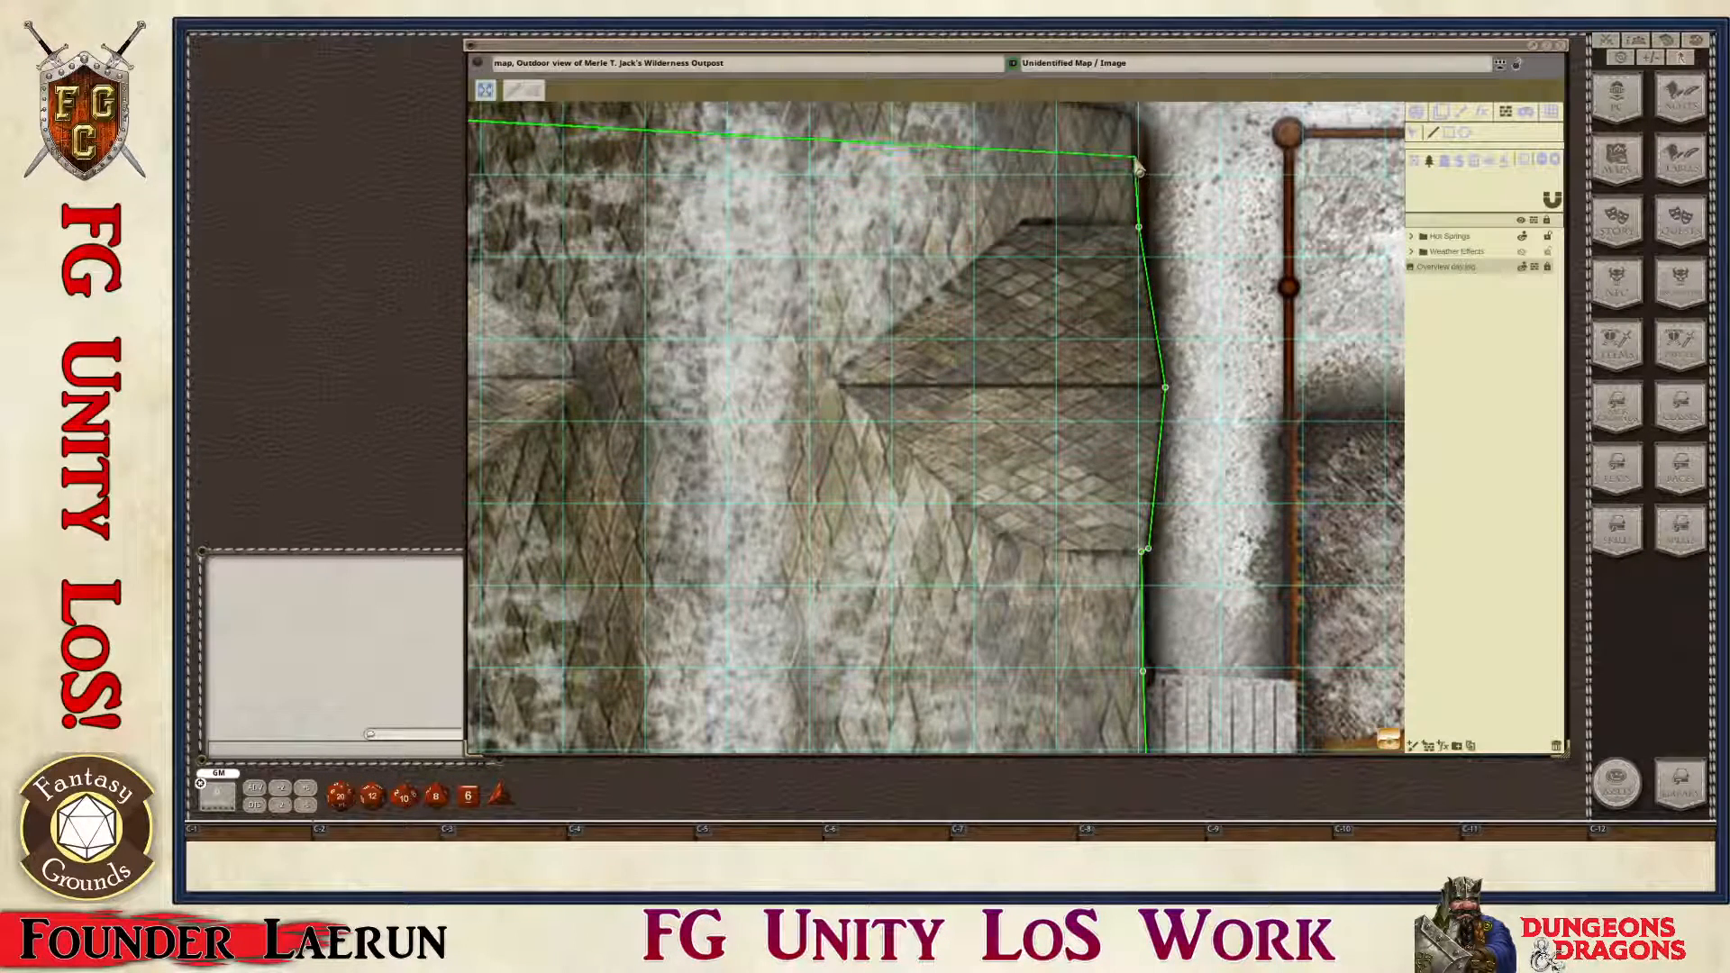
pyautogui.scroll(2, 1135, 180)
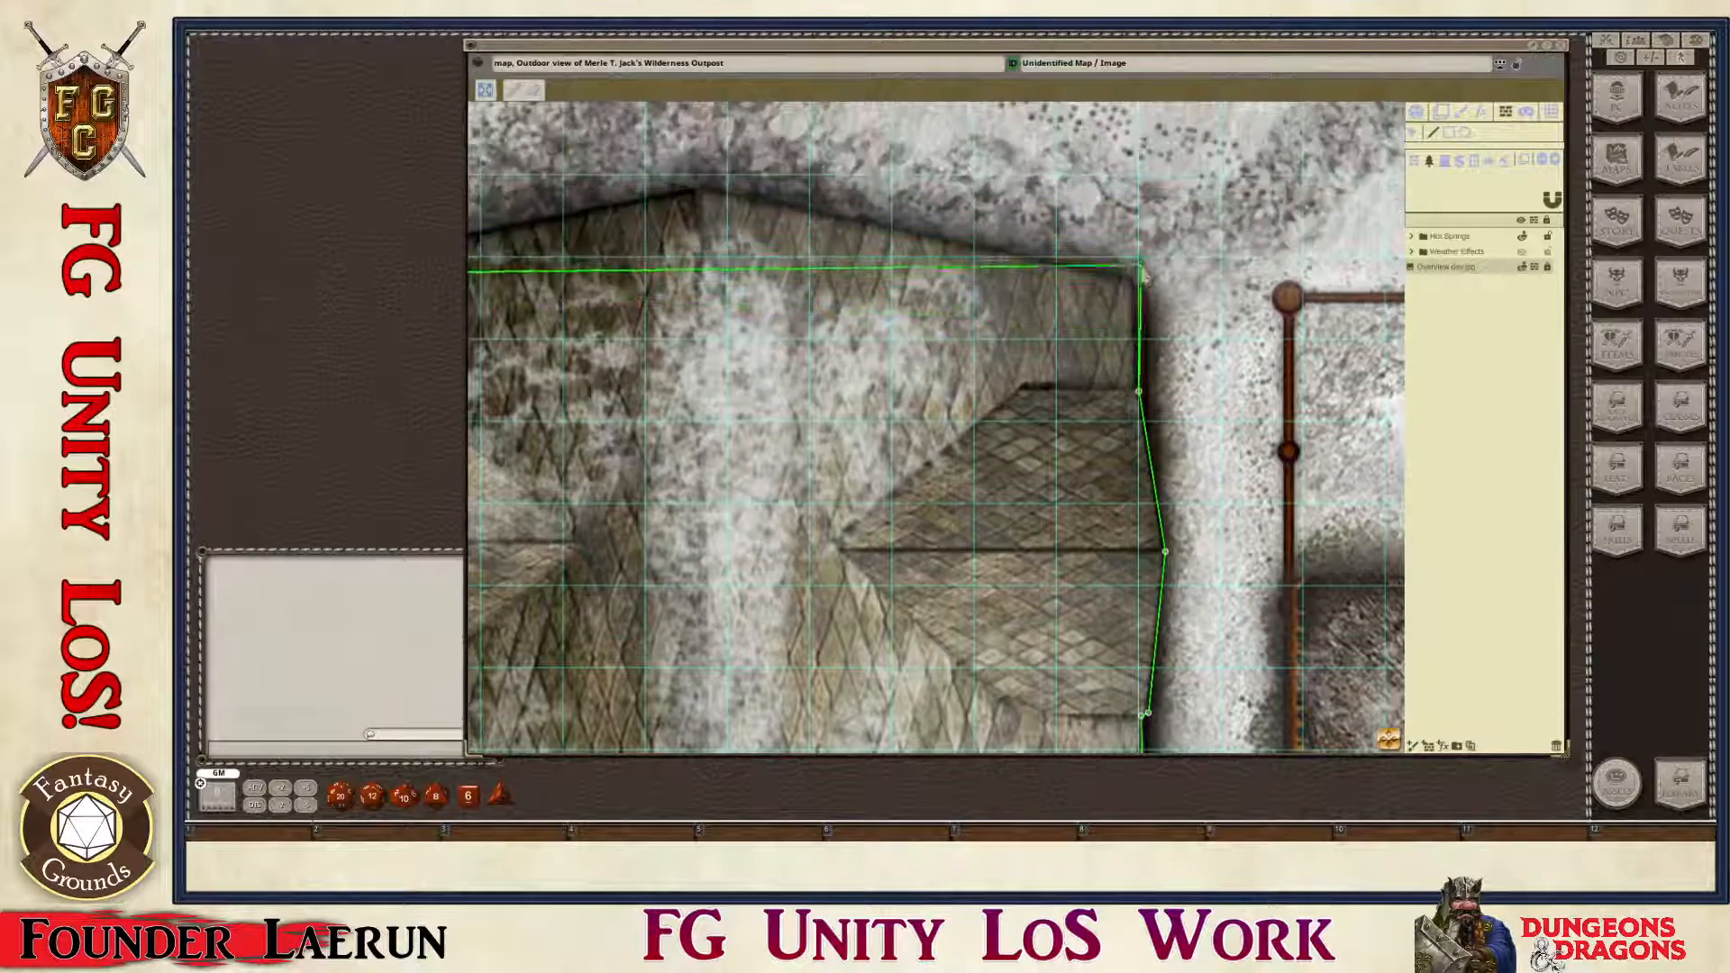
pyautogui.click(1133, 278)
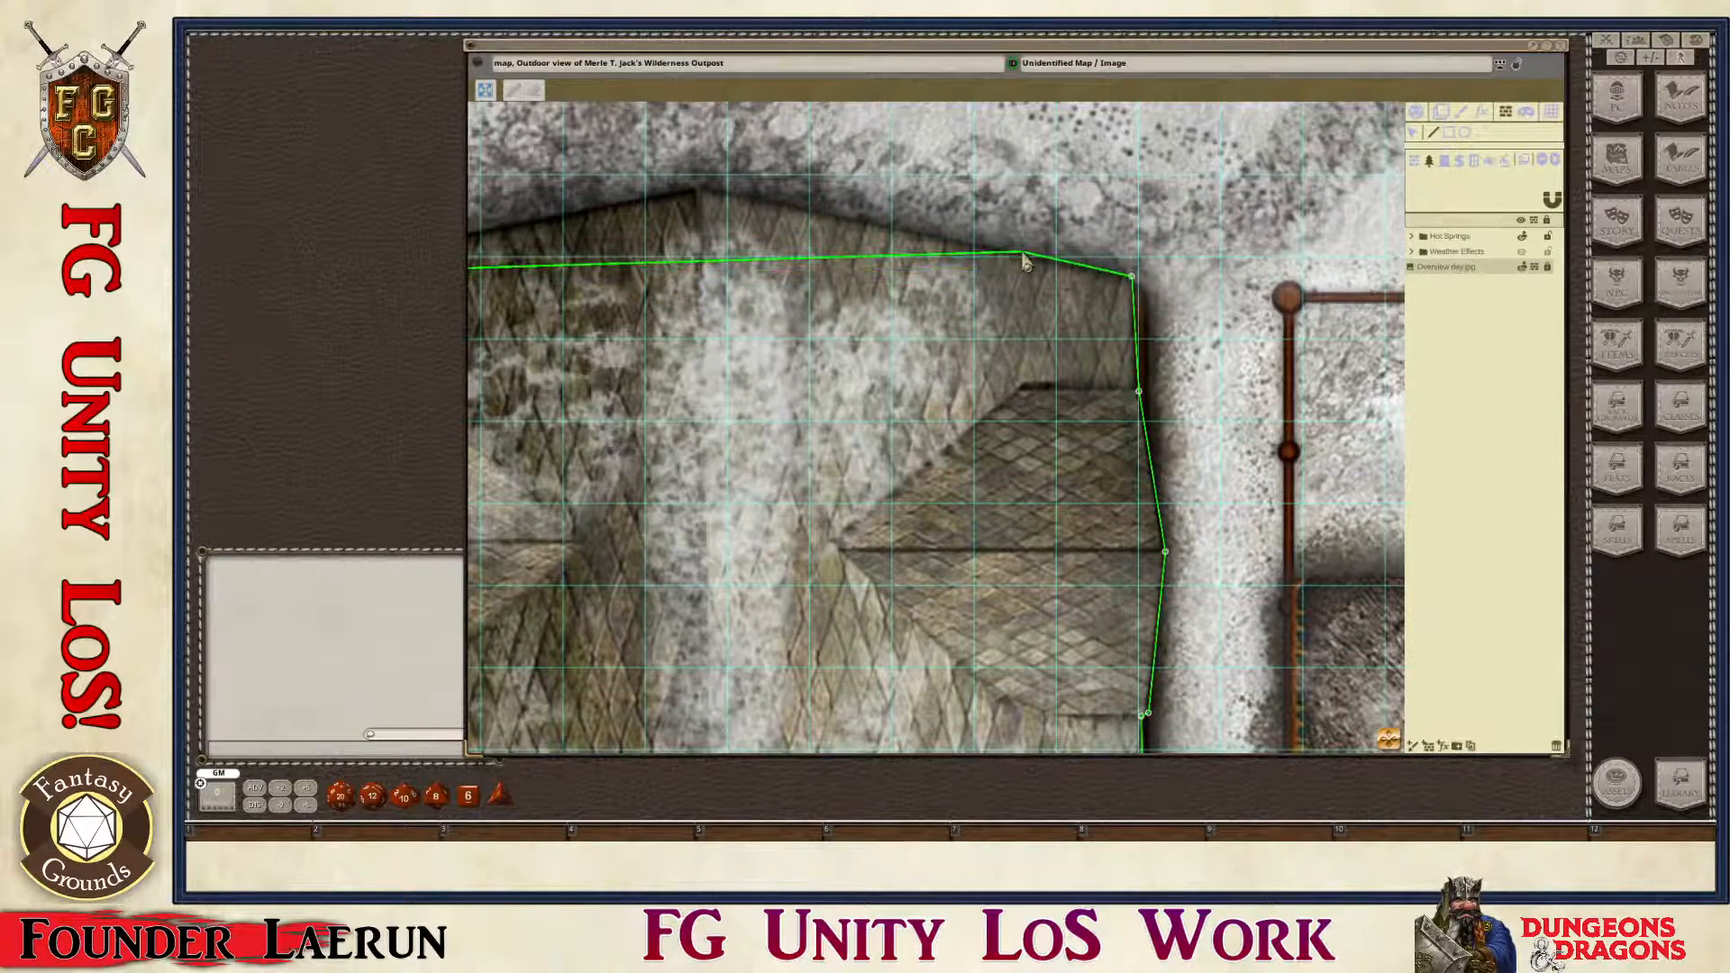
pyautogui.hscroll(-3, 1025, 259)
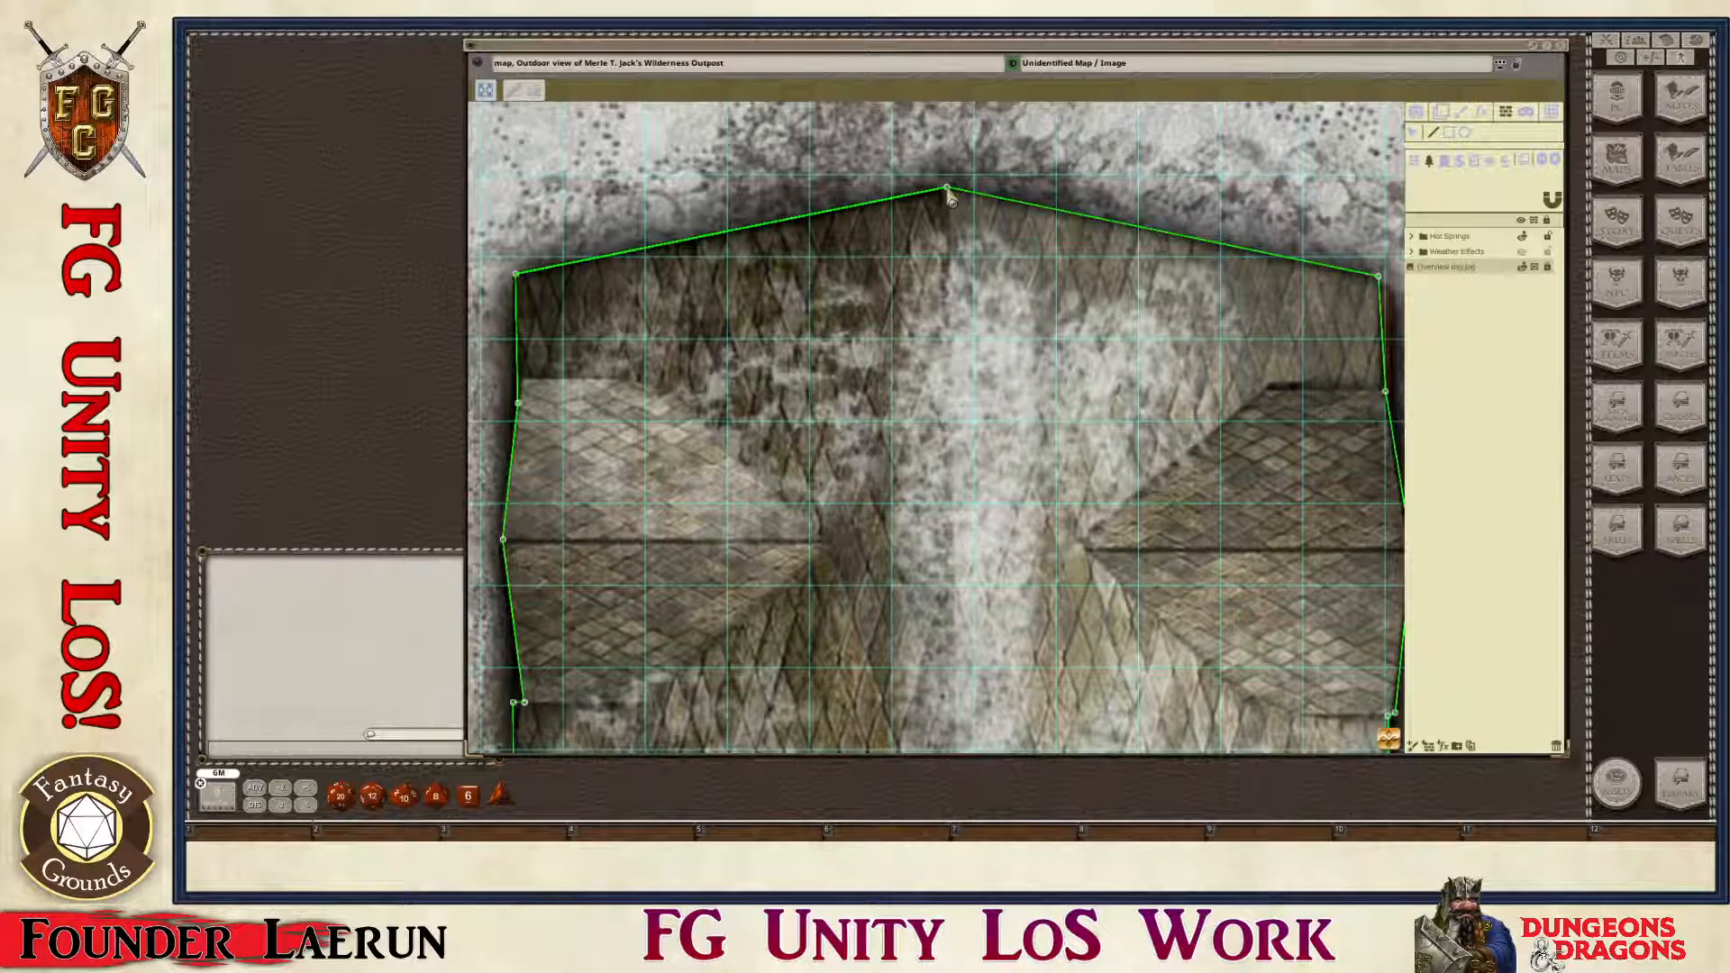
# Step: Shift the outline's north ridge point slightly west to align it with the large building's roof peak
pyautogui.scroll(-5, 941, 504)
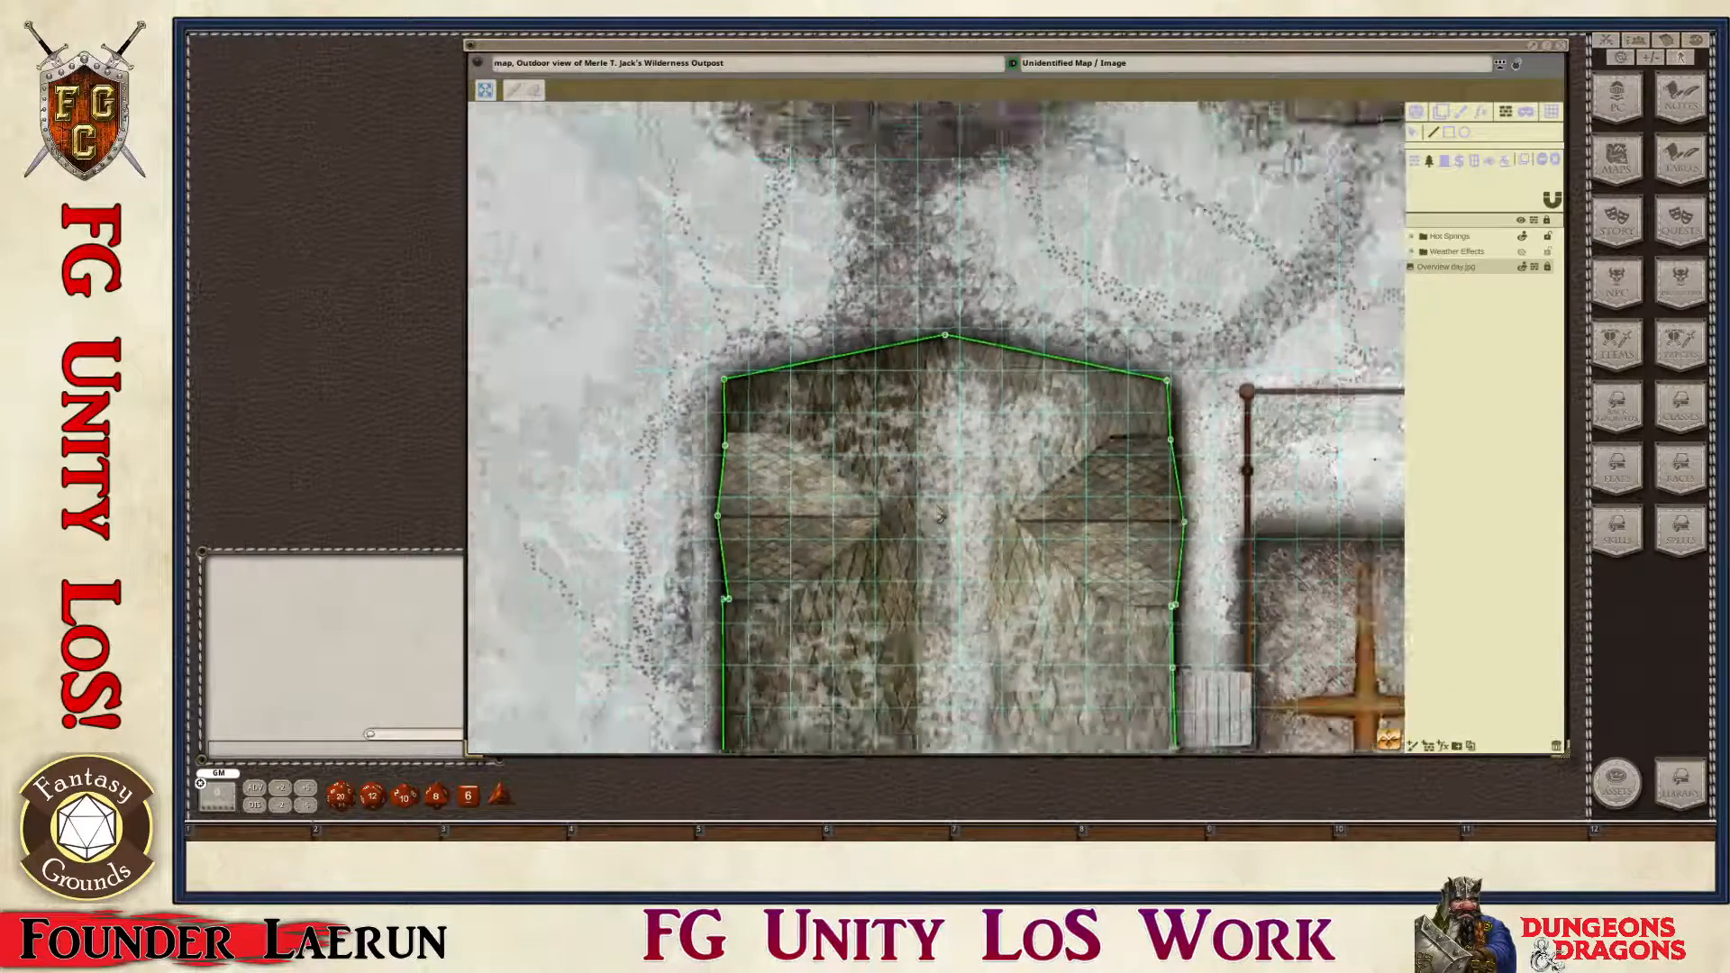
pyautogui.scroll(-5, 939, 515)
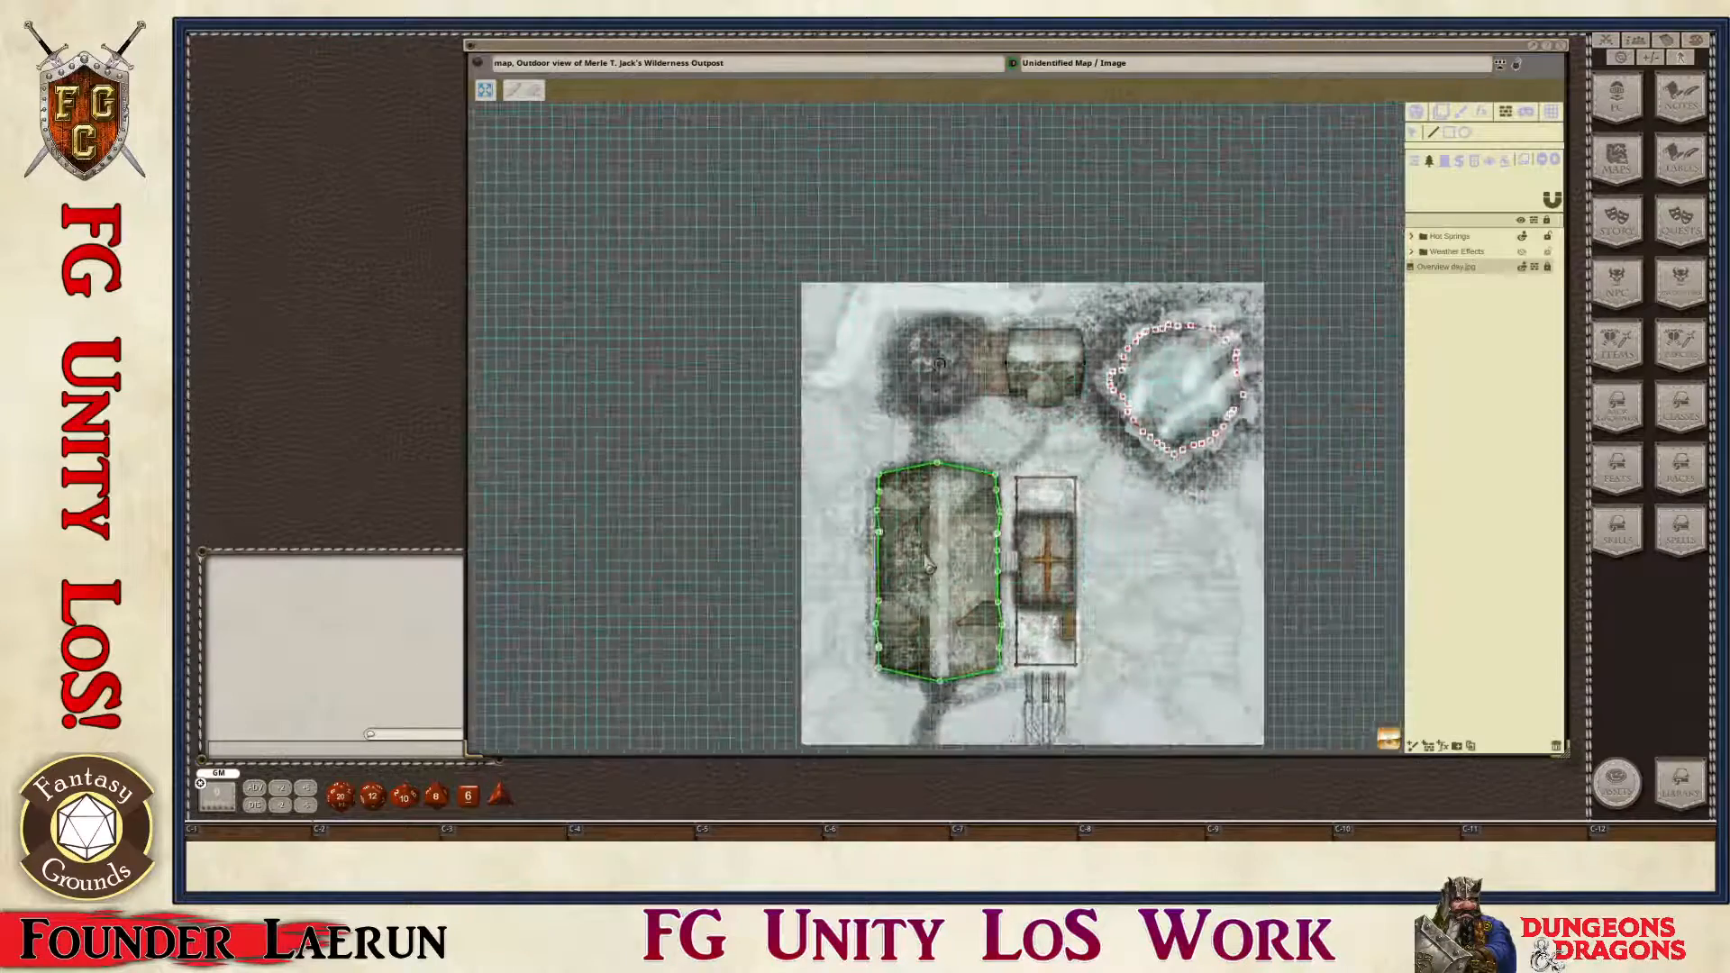
pyautogui.scroll(8, 930, 555)
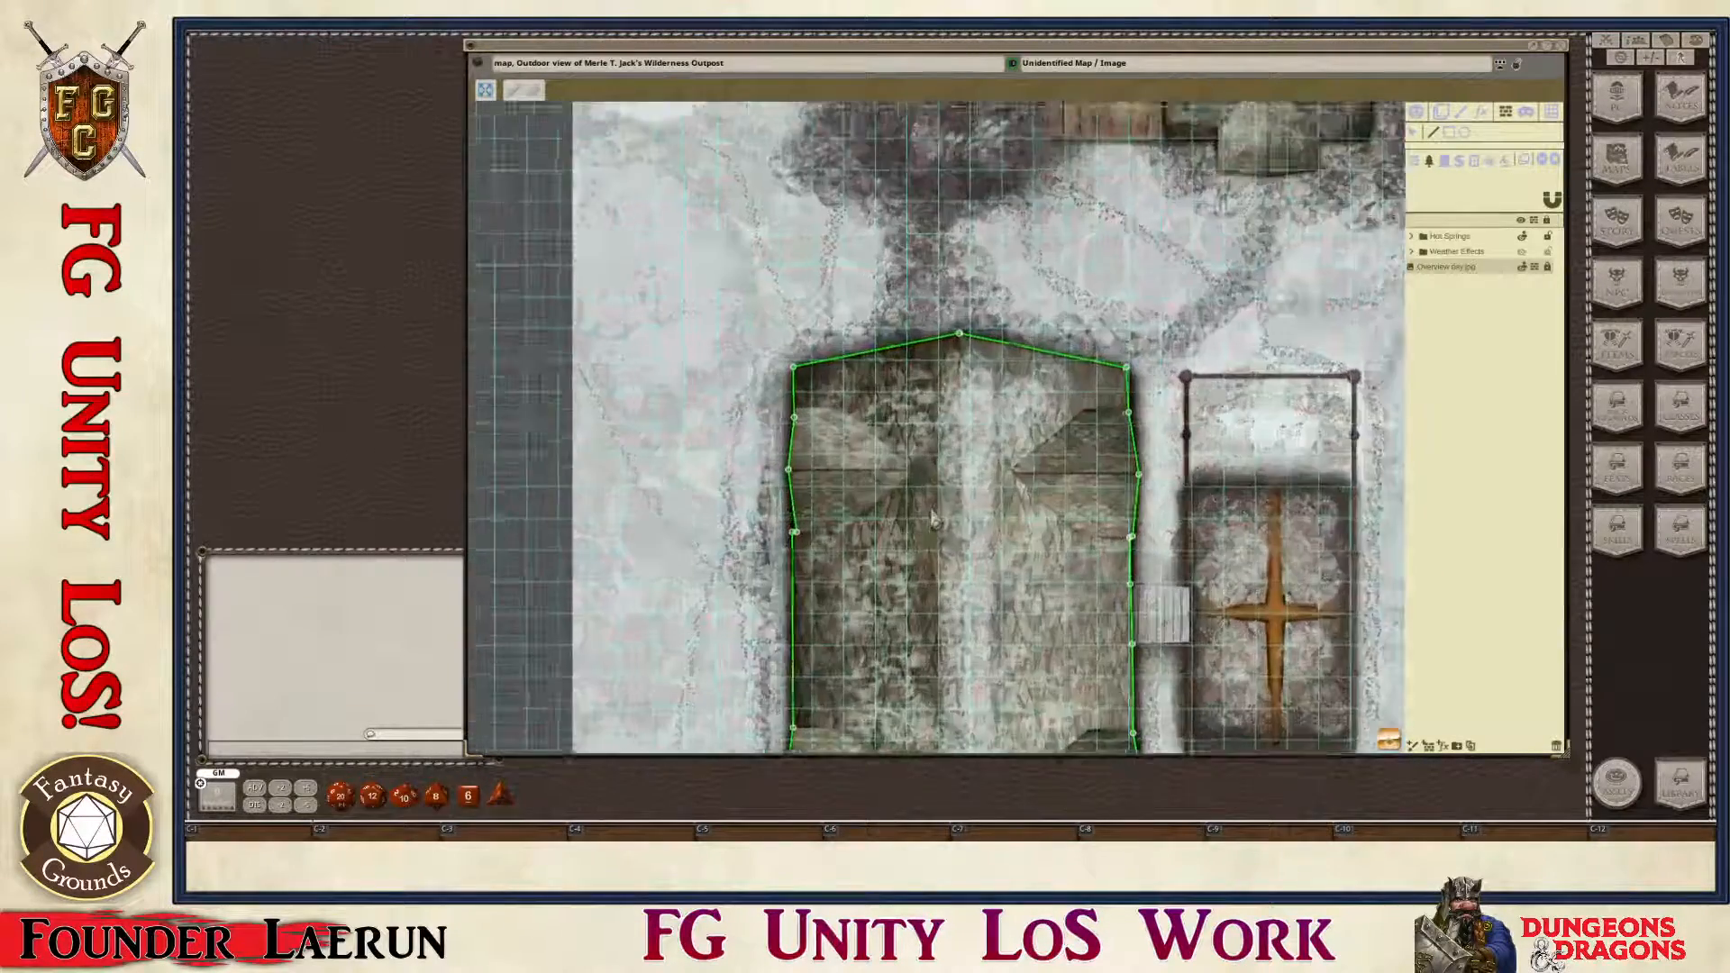
pyautogui.scroll(2, 926, 539)
pyautogui.scroll(-2, 917, 575)
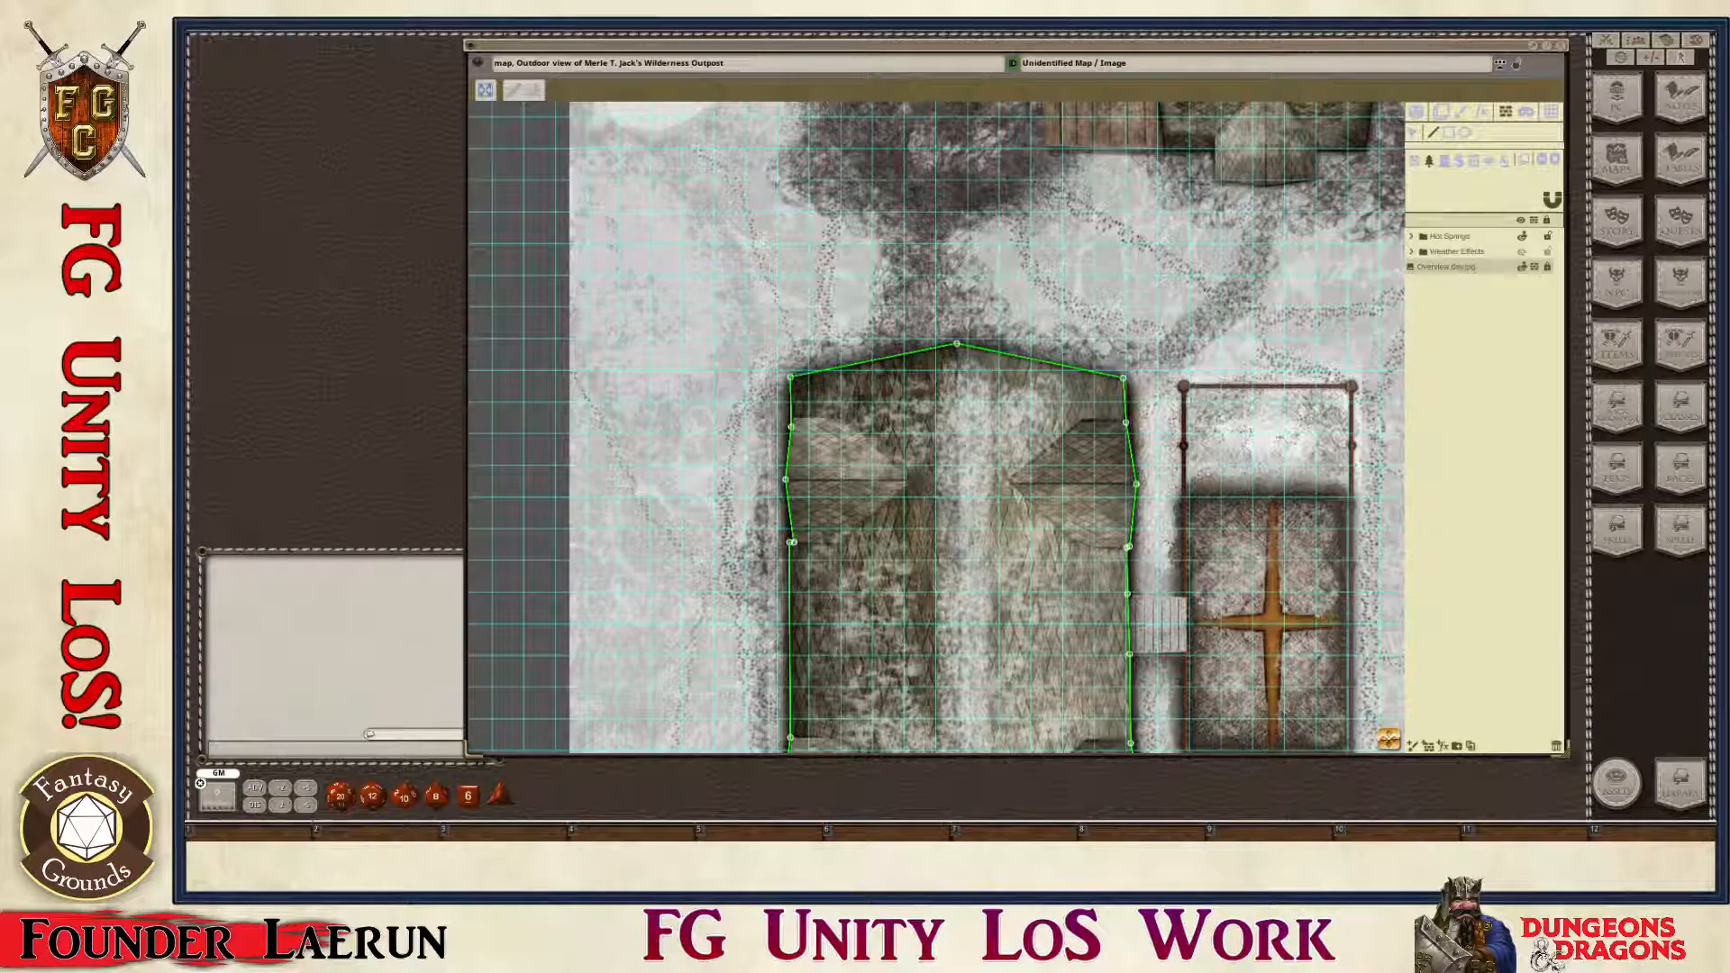
pyautogui.scroll(10, 1022, 446)
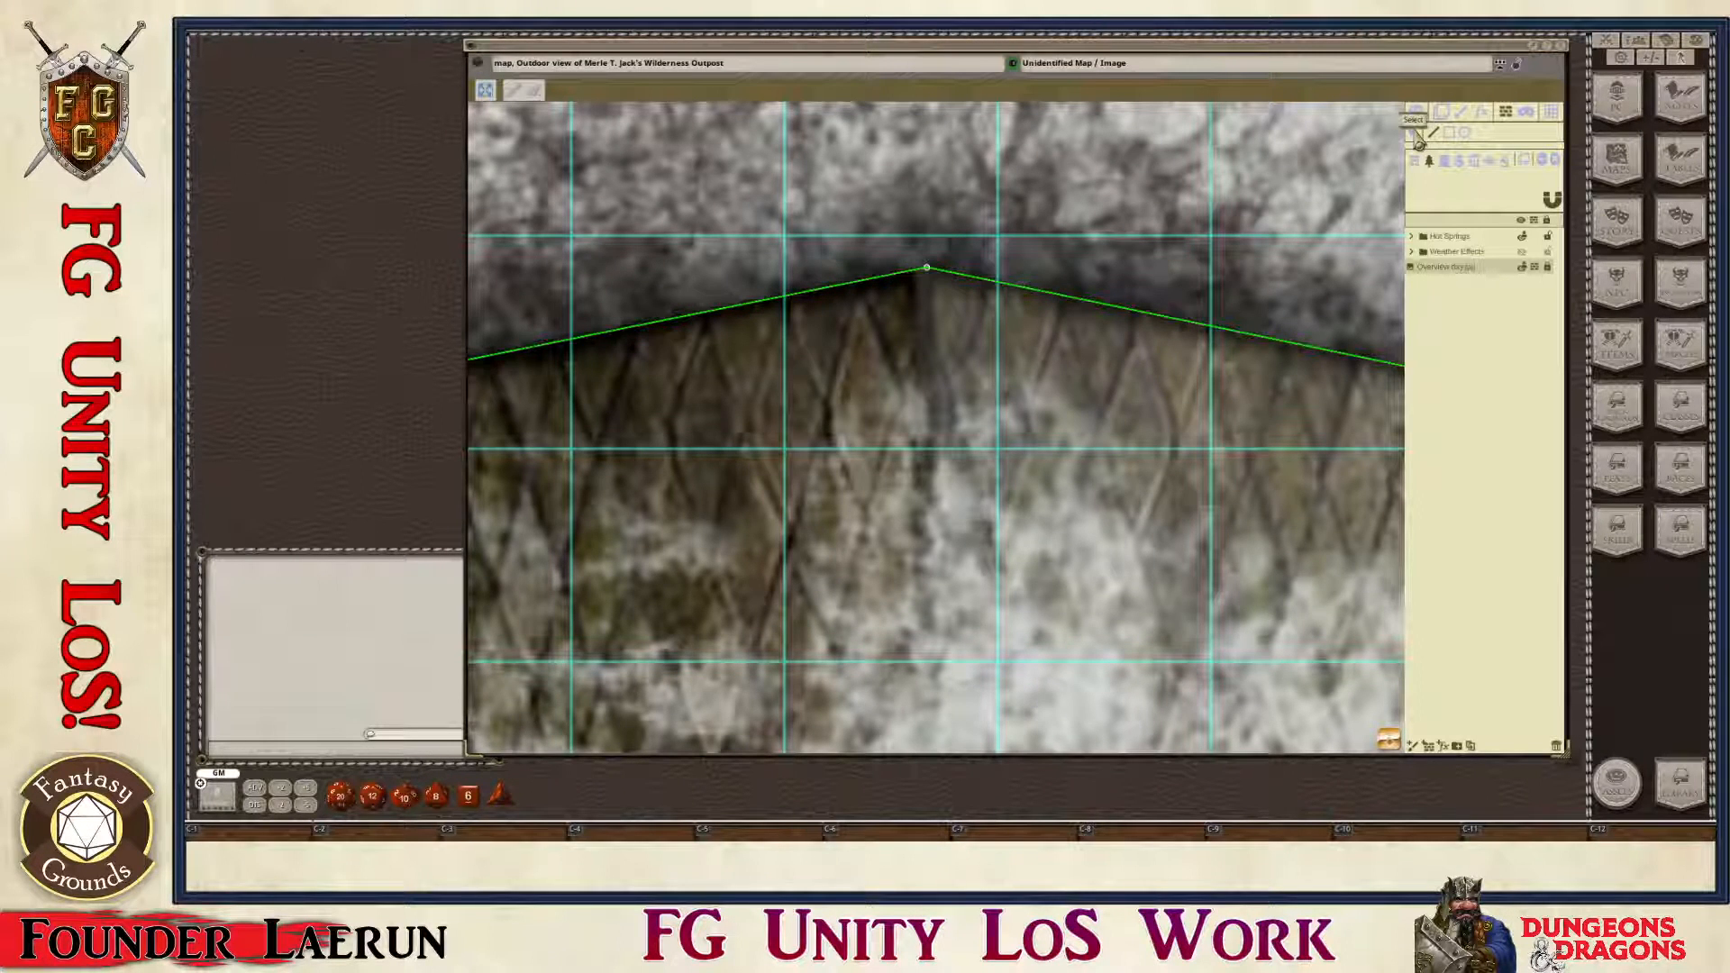
pyautogui.scroll(5, 932, 315)
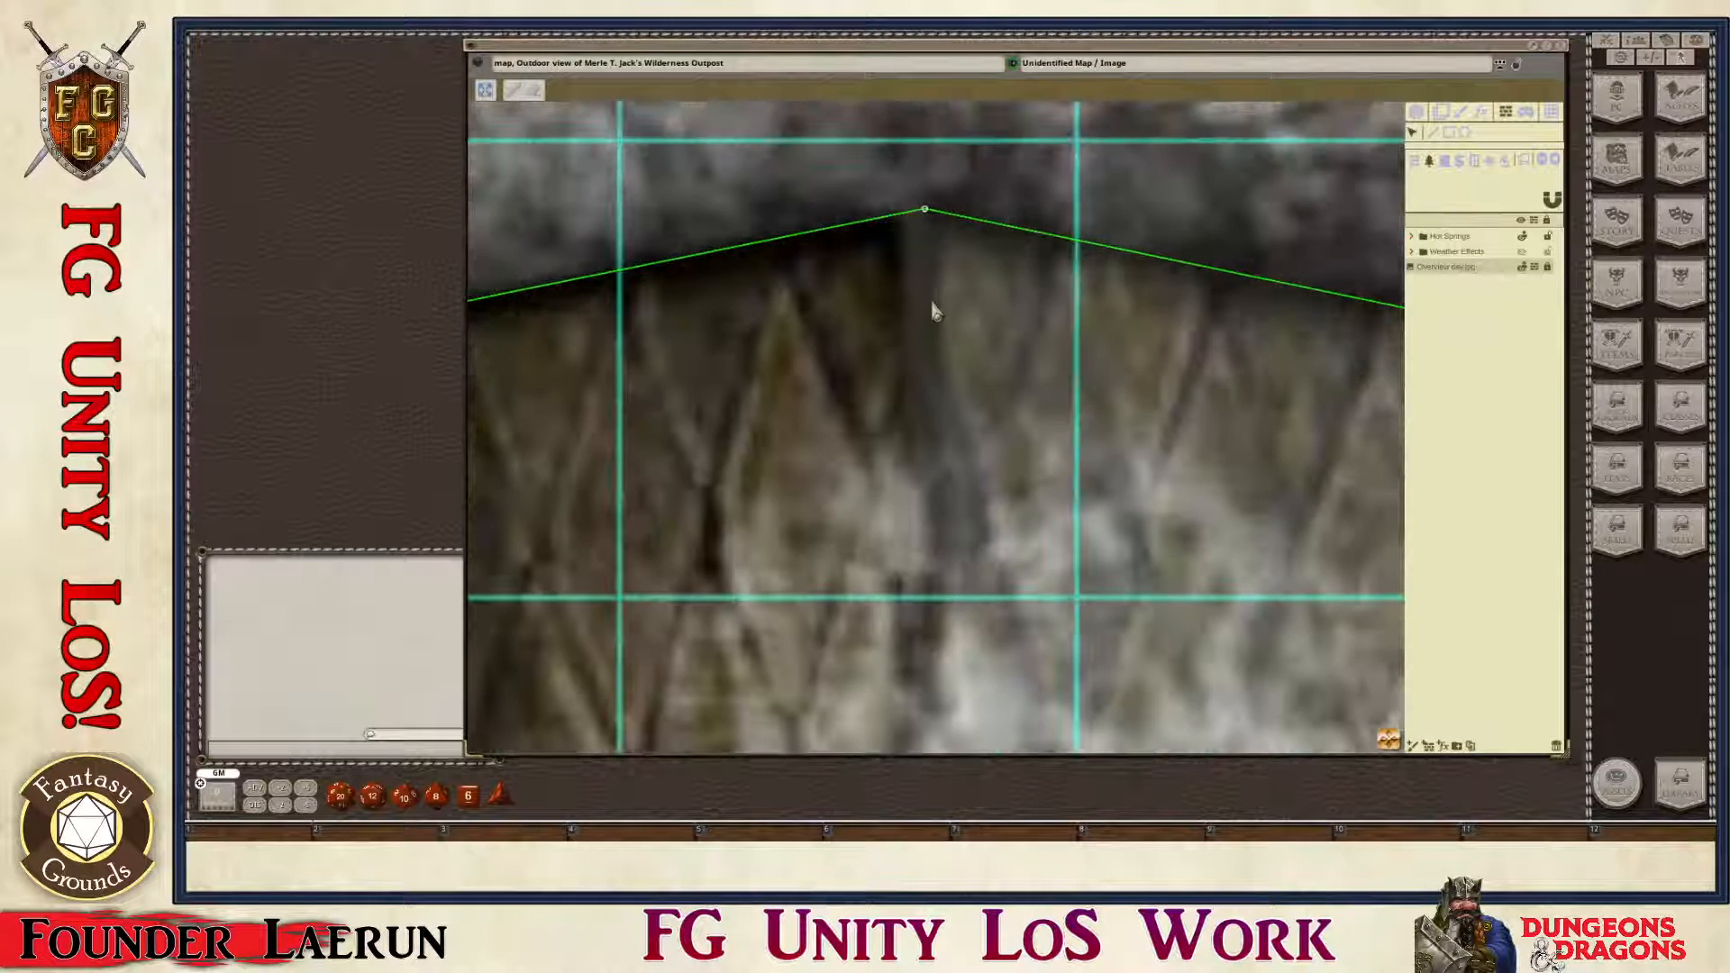
pyautogui.moveTo(921, 210); pyautogui.dragTo(918, 210)
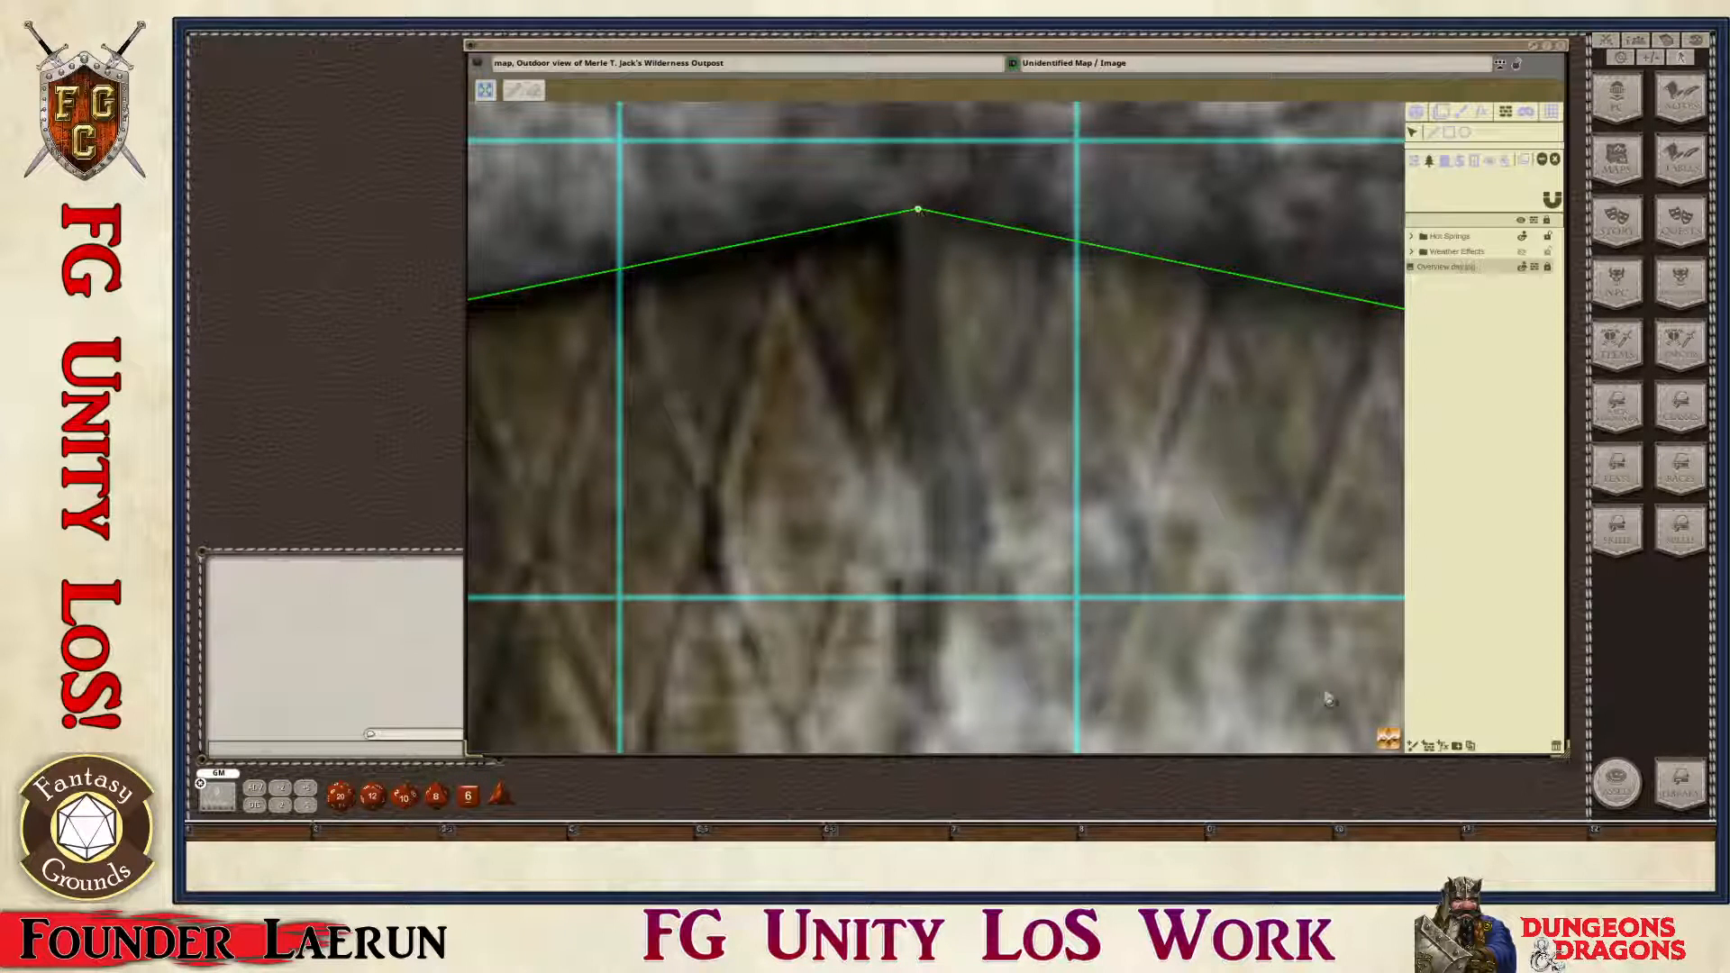
# Step: Move the outline point at the northwest dormer's north end up to the dormer's roof edge
pyautogui.moveTo(1388, 743); pyautogui.dragTo(617, 510)
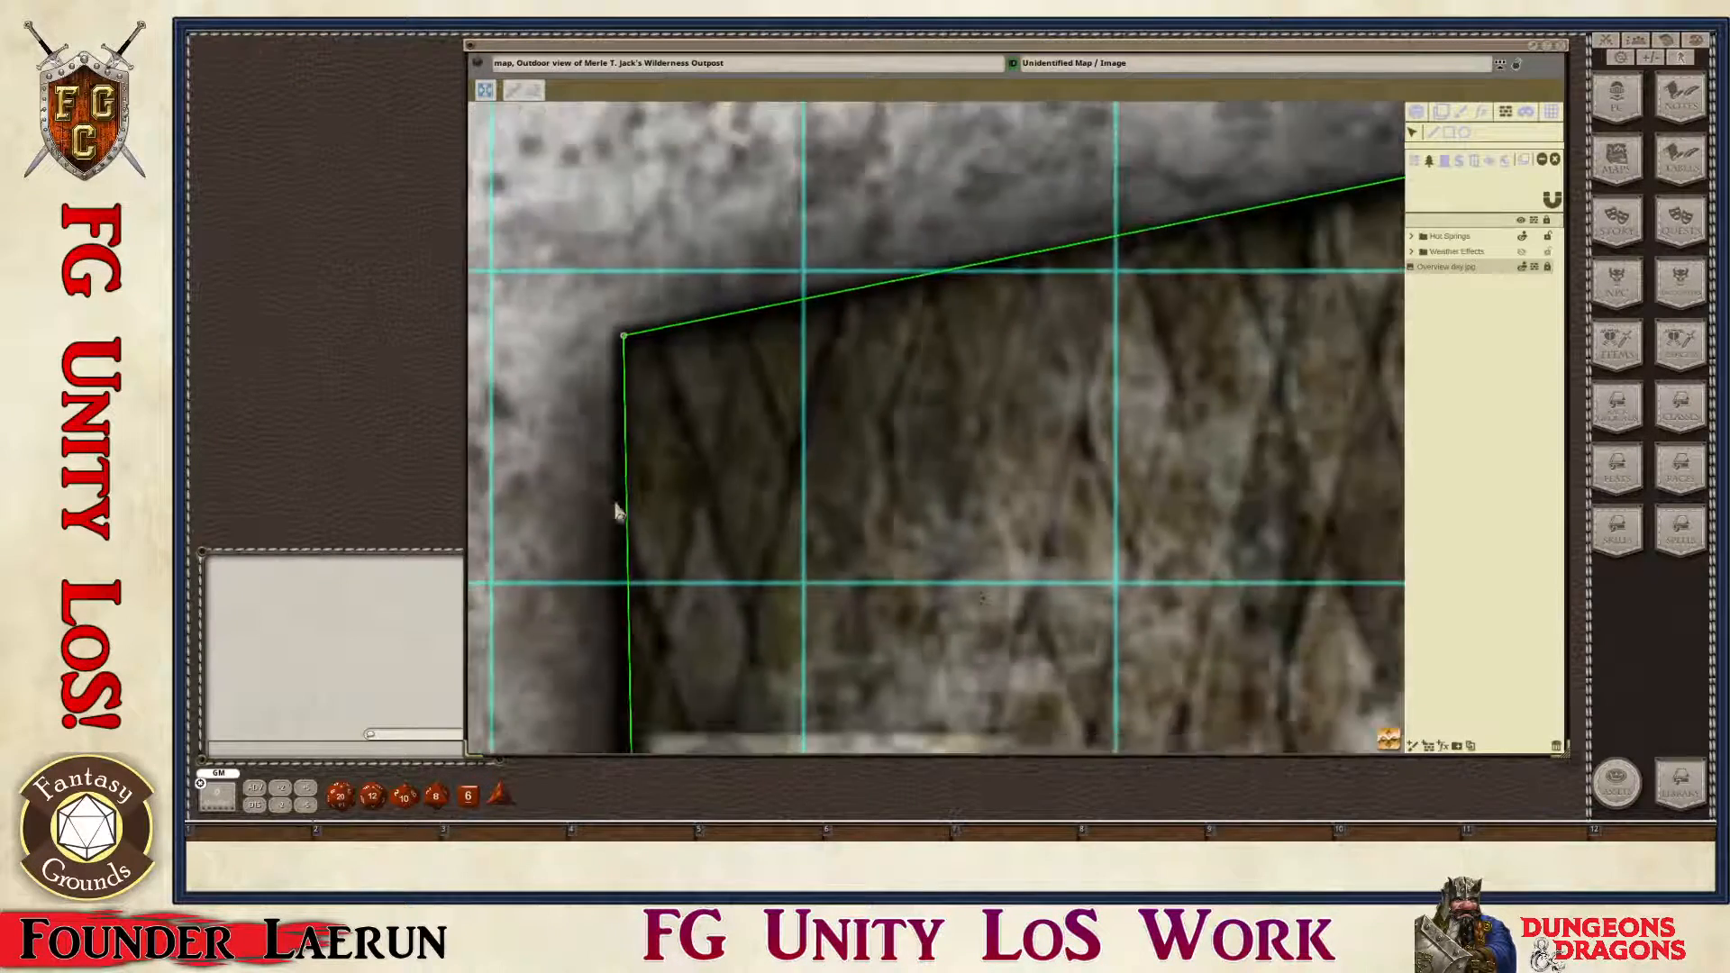
pyautogui.moveTo(1388, 739); pyautogui.dragTo(1390, 773)
pyautogui.scroll(1, 608, 535)
pyautogui.scroll(2, 568, 483)
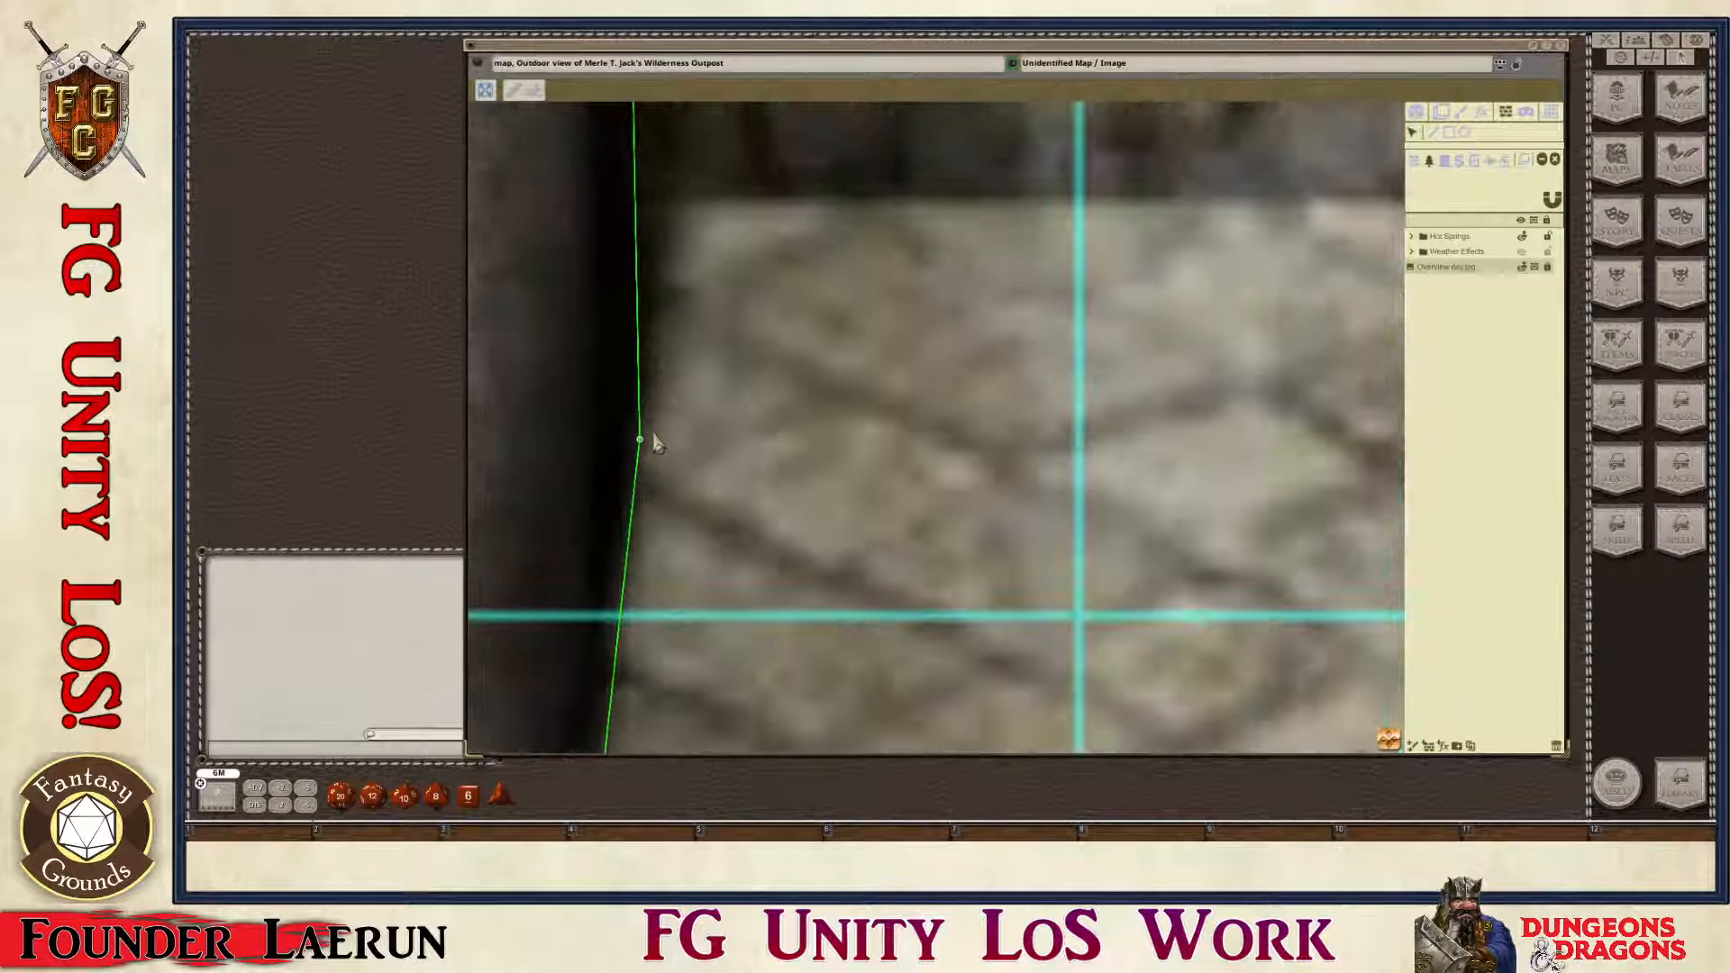
pyautogui.moveTo(637, 451); pyautogui.dragTo(641, 208)
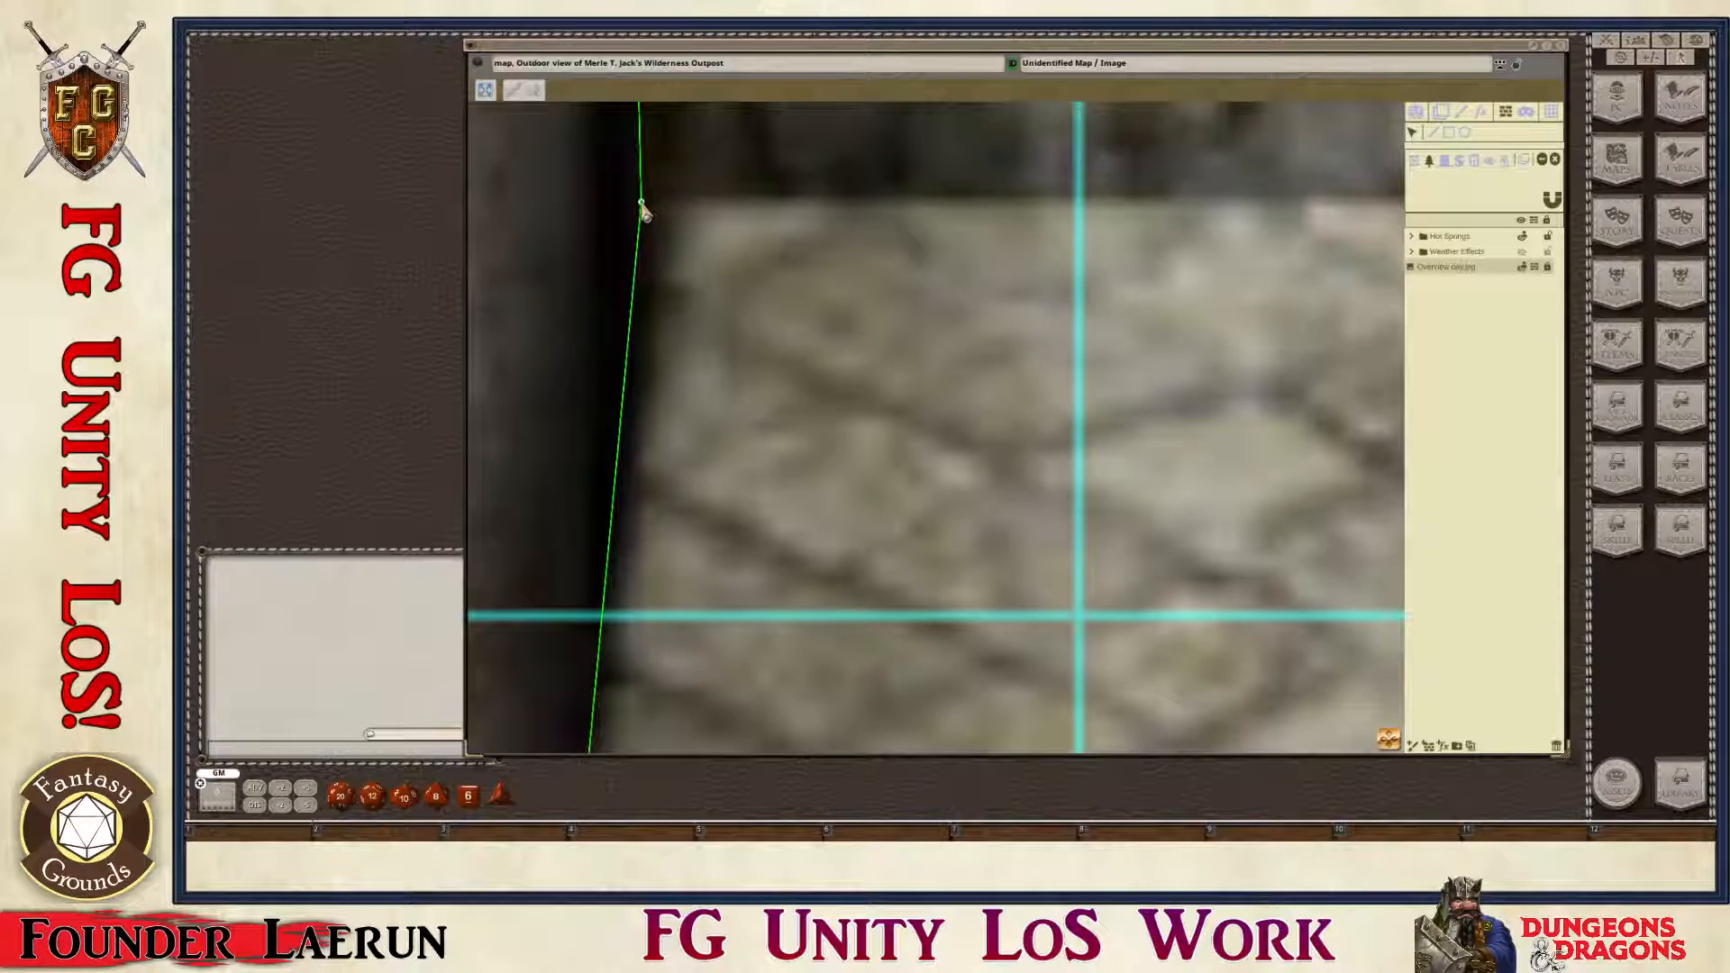
# Step: Nudge the outline point at the northwest dormer's outer tip onto the end of its ridge line
pyautogui.scroll(-5, 711, 541)
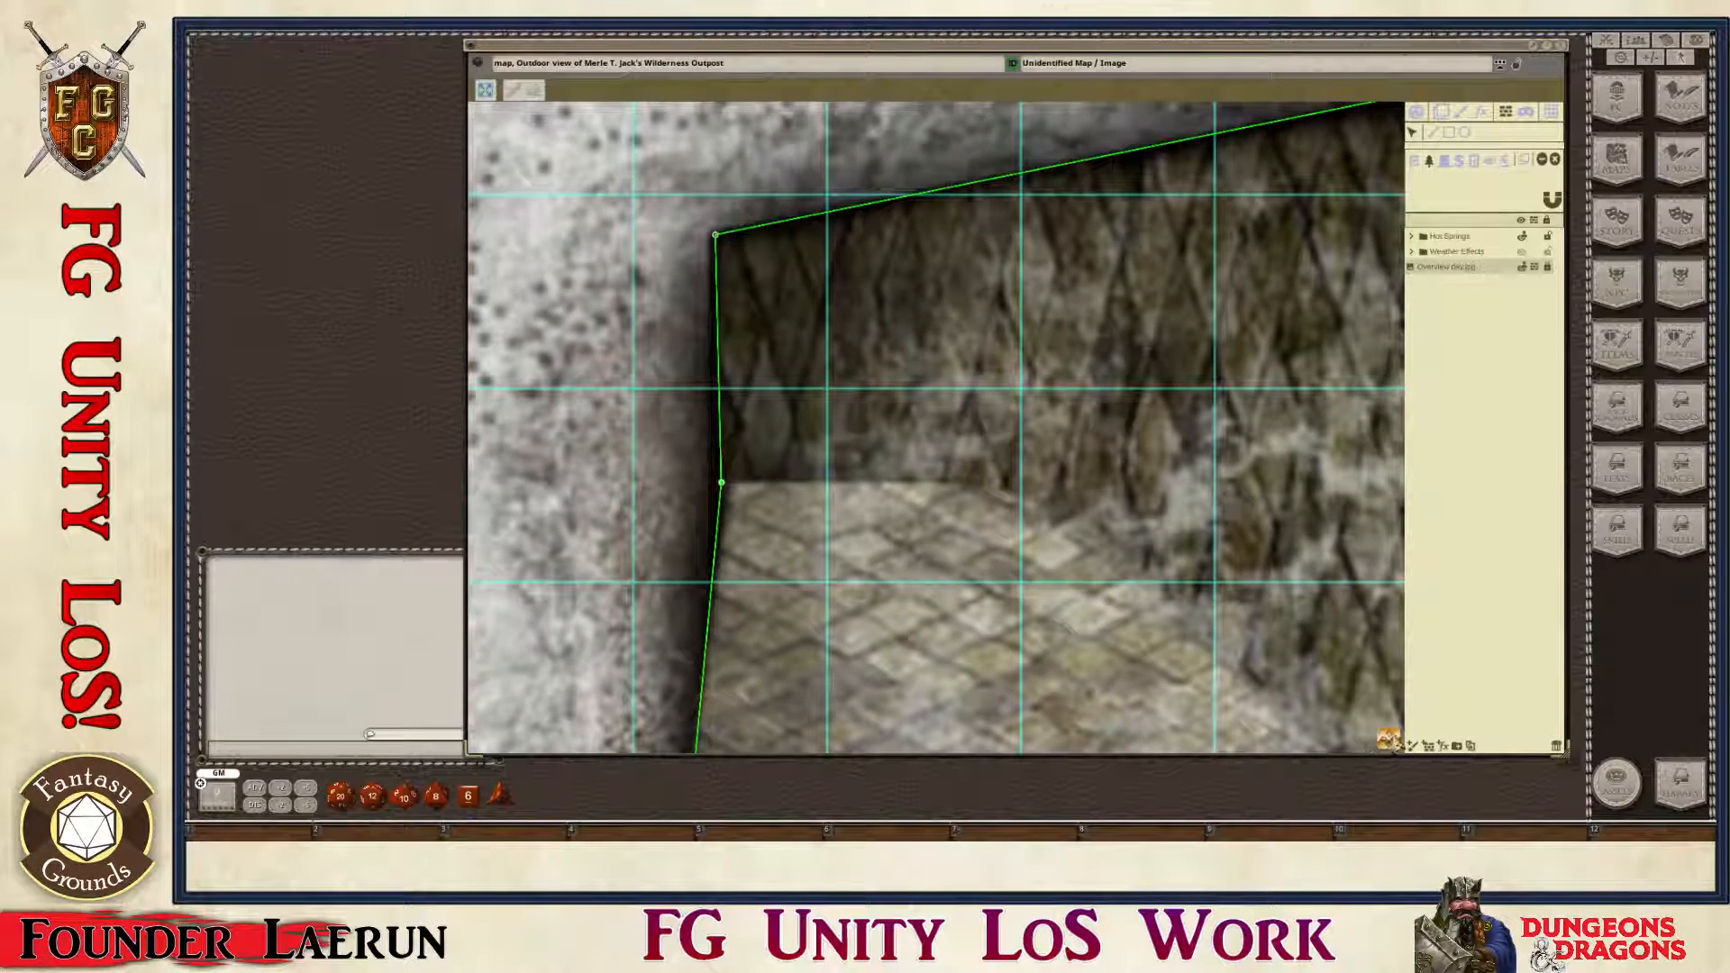
pyautogui.moveTo(1393, 743); pyautogui.dragTo(1454, 290)
pyautogui.scroll(3, 756, 500)
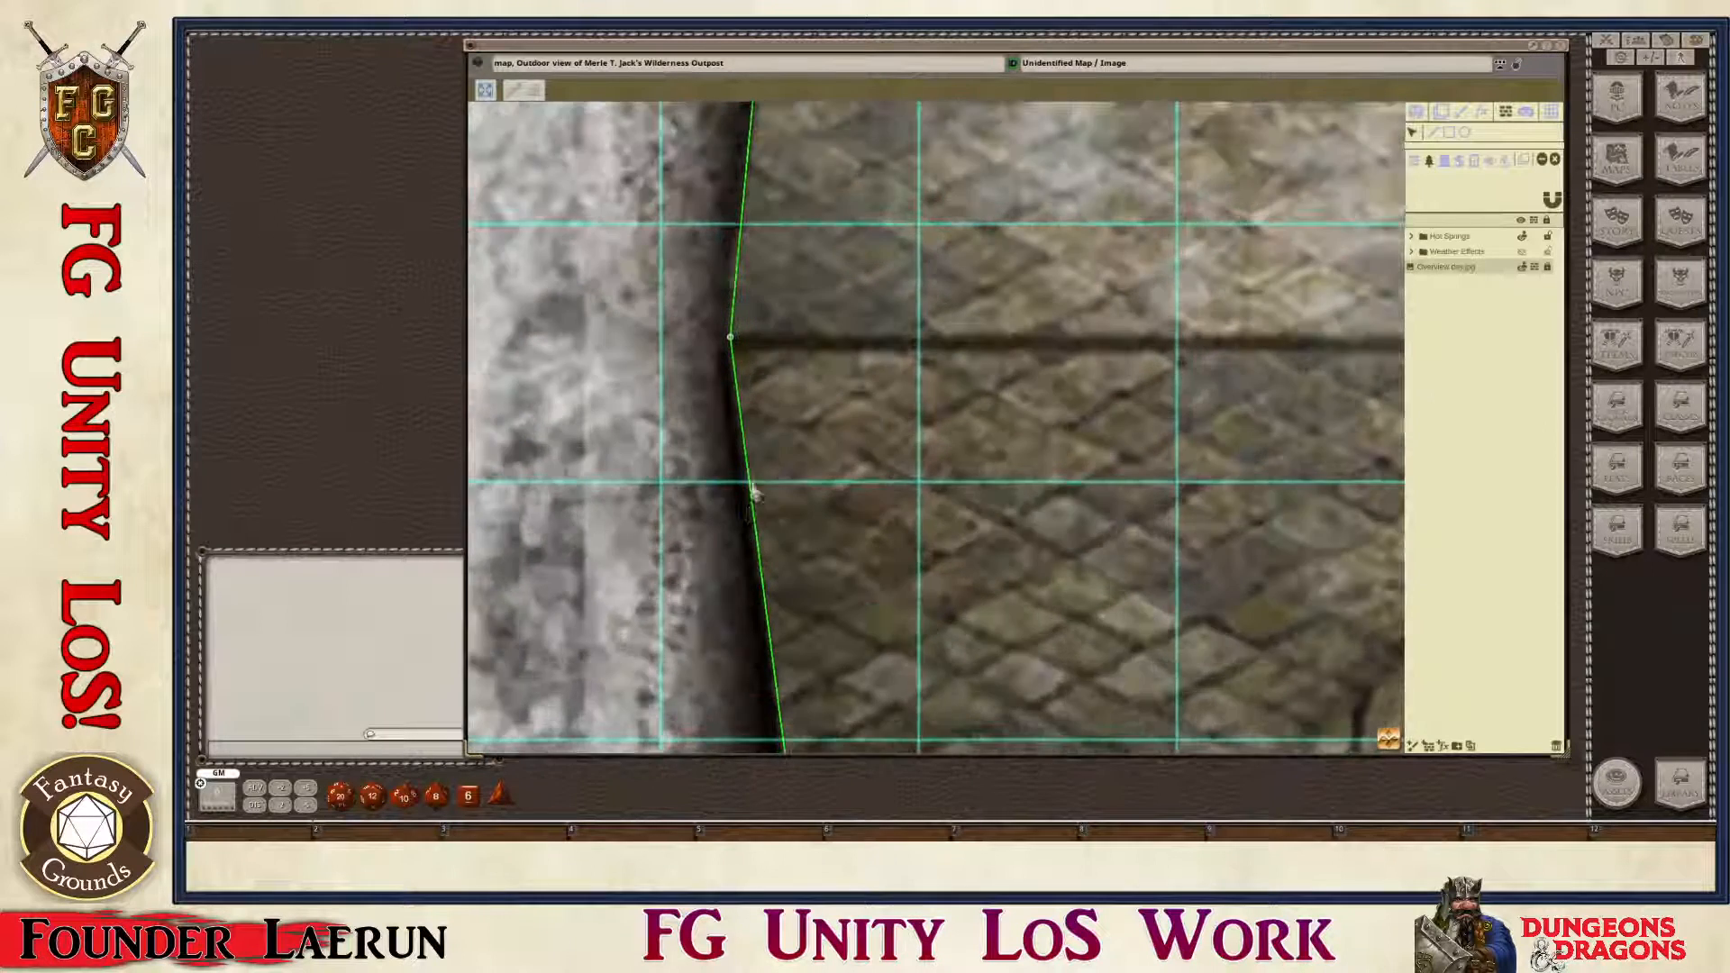
pyautogui.scroll(2, 753, 396)
pyautogui.moveTo(713, 306); pyautogui.dragTo(712, 317)
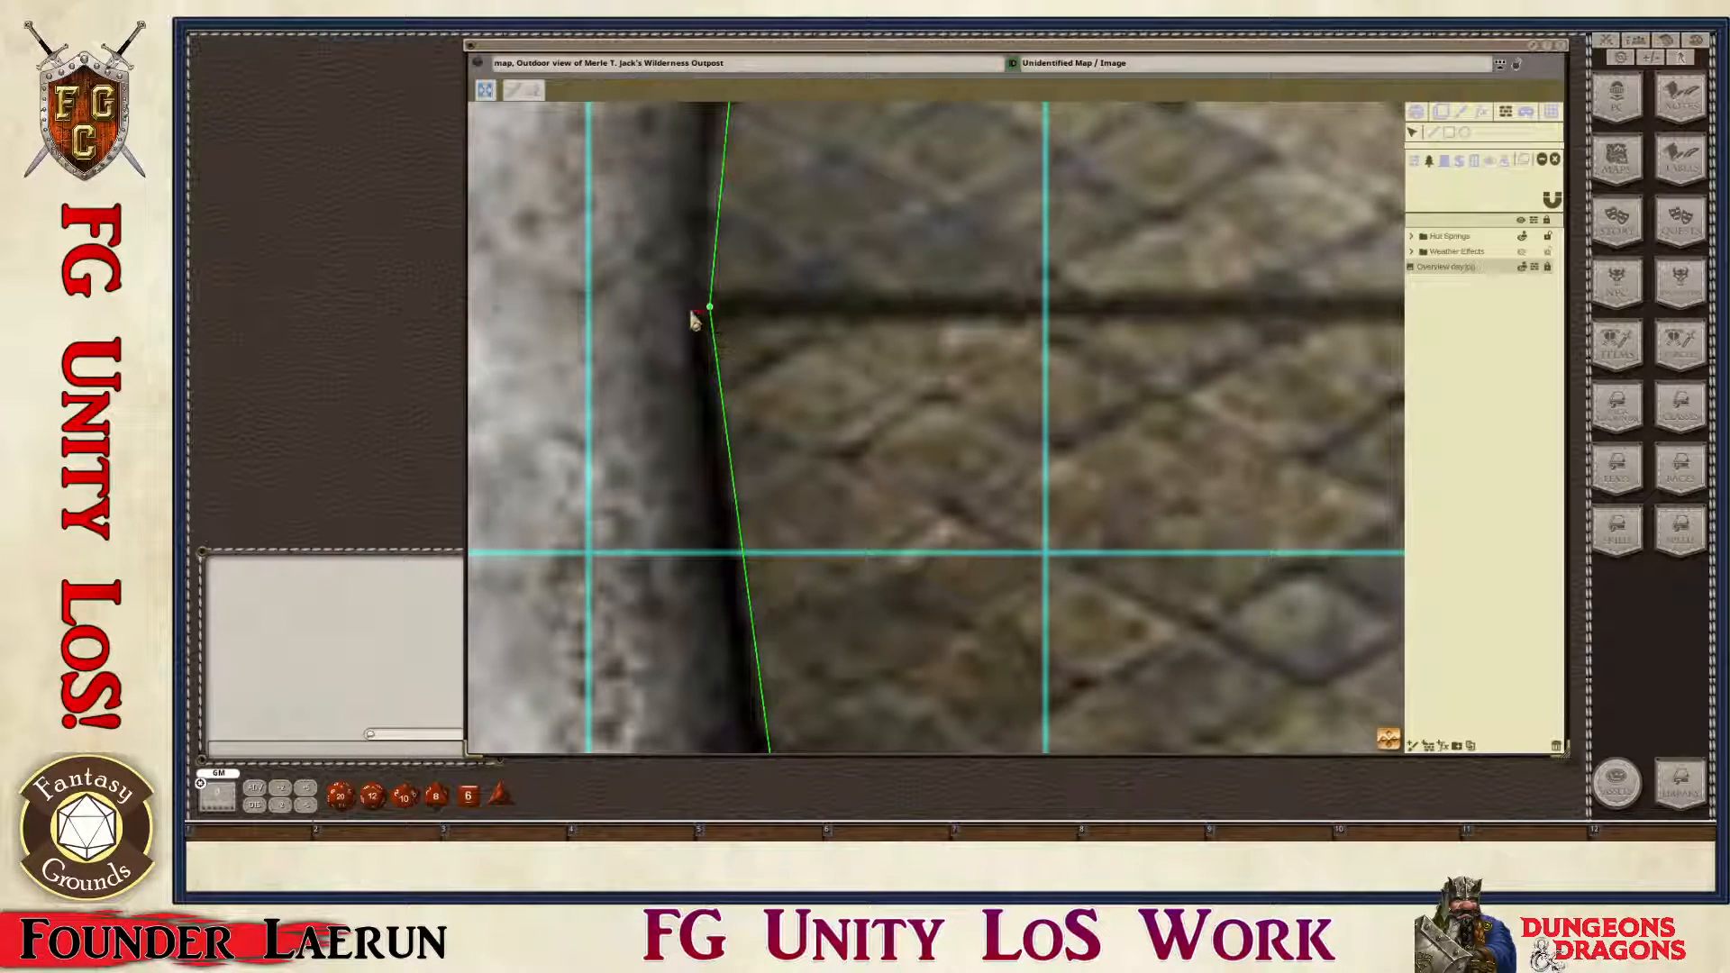
pyautogui.moveTo(715, 319); pyautogui.dragTo(711, 321)
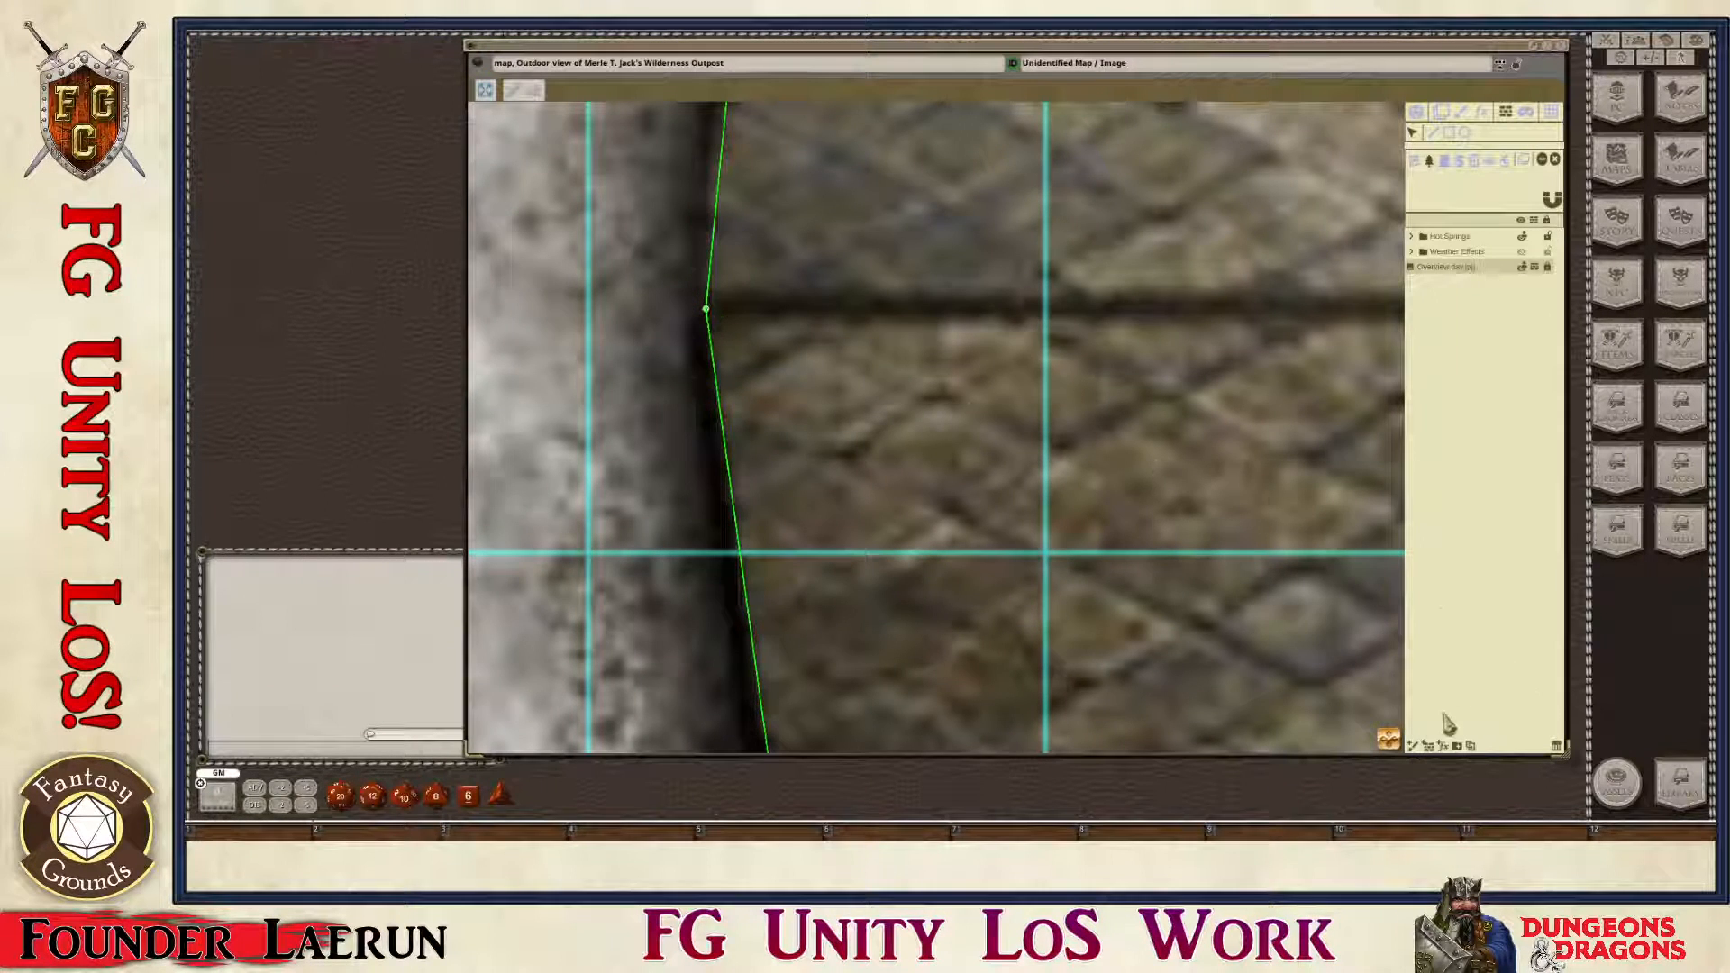
# Step: Delete the extra outline point at the northwest dormer's south end and place the remaining point on the dormer's corner
pyautogui.moveTo(1391, 739)
pyautogui.mouseDown()
pyautogui.moveTo(1440, 848)
pyautogui.moveTo(1408, 772)
pyautogui.moveTo(1380, 778)
pyautogui.moveTo(1404, 776)
pyautogui.moveTo(1398, 761)
pyautogui.mouseUp()
pyautogui.scroll(6, 775, 561)
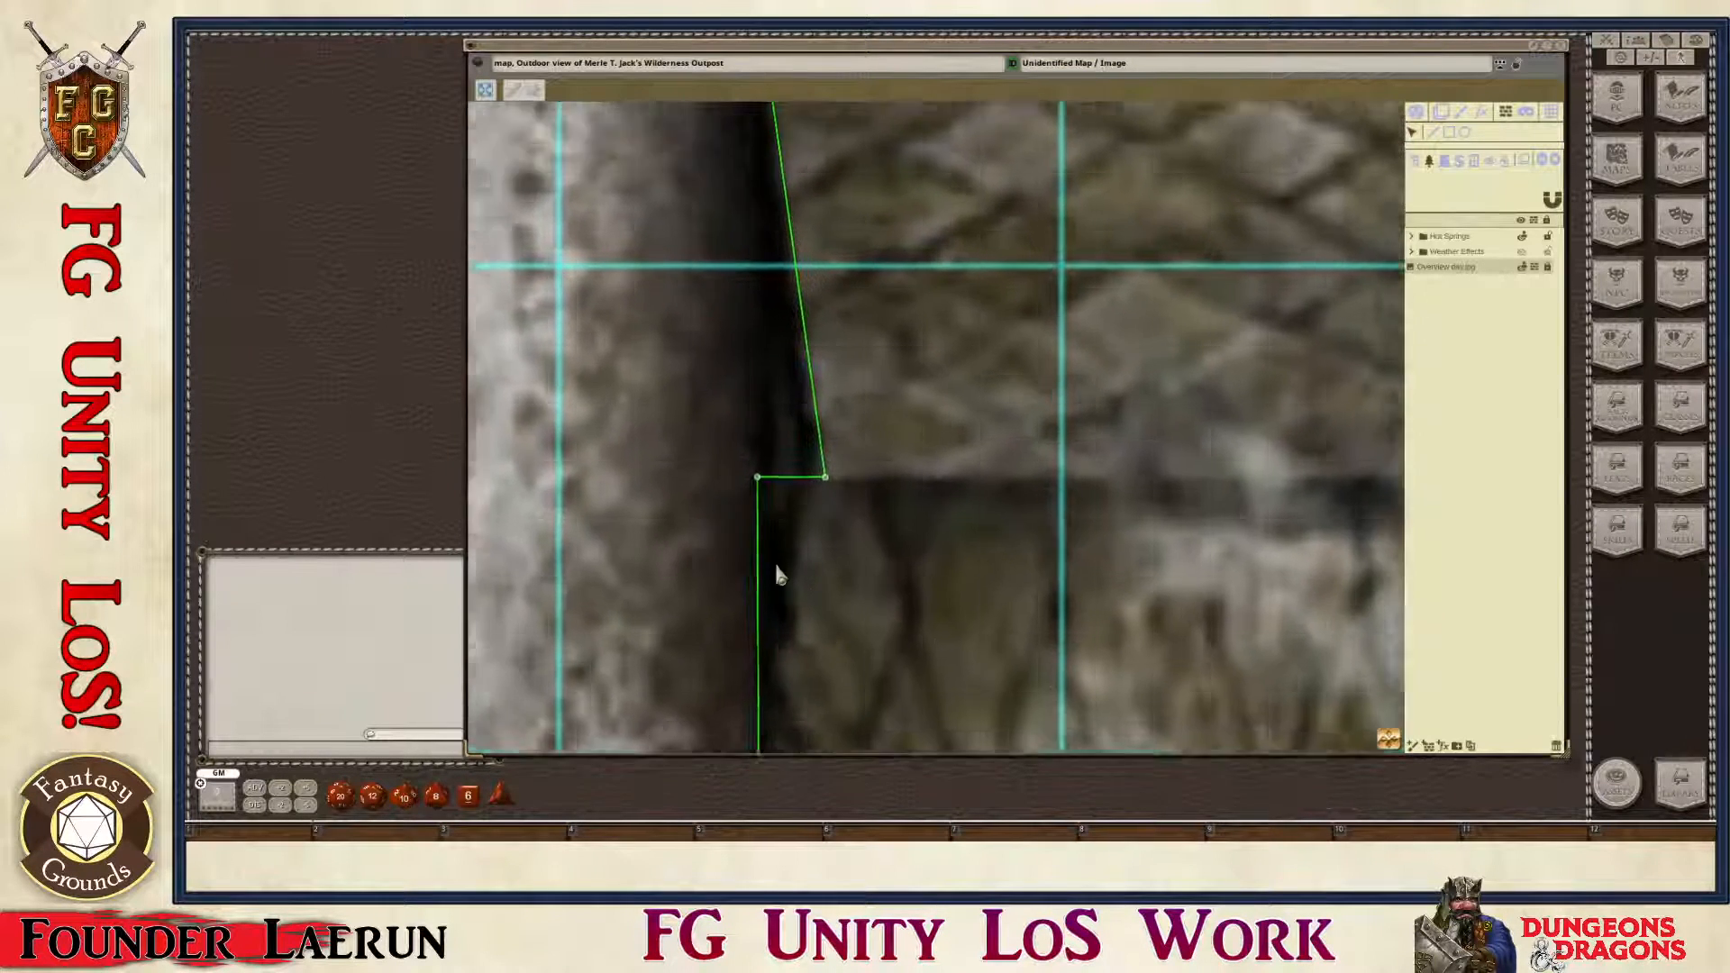
pyautogui.moveTo(867, 409)
pyautogui.mouseDown()
pyautogui.moveTo(825, 410)
pyautogui.moveTo(860, 412)
pyautogui.mouseUp()
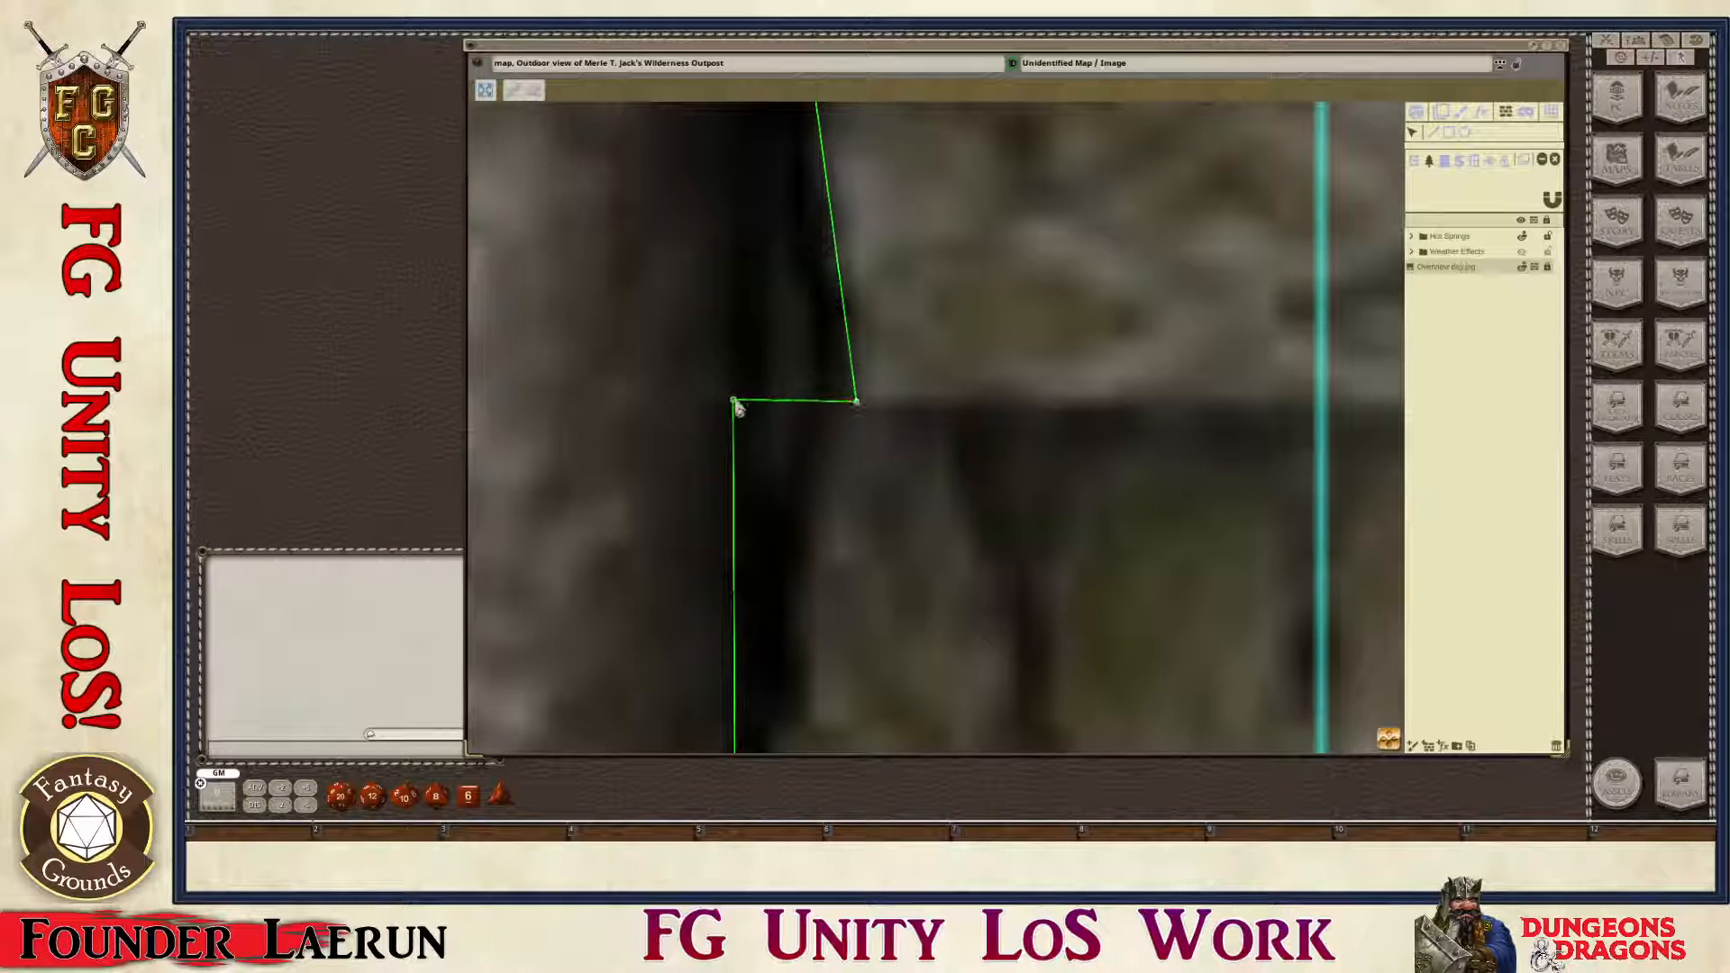
pyautogui.moveTo(736, 405); pyautogui.dragTo(804, 417)
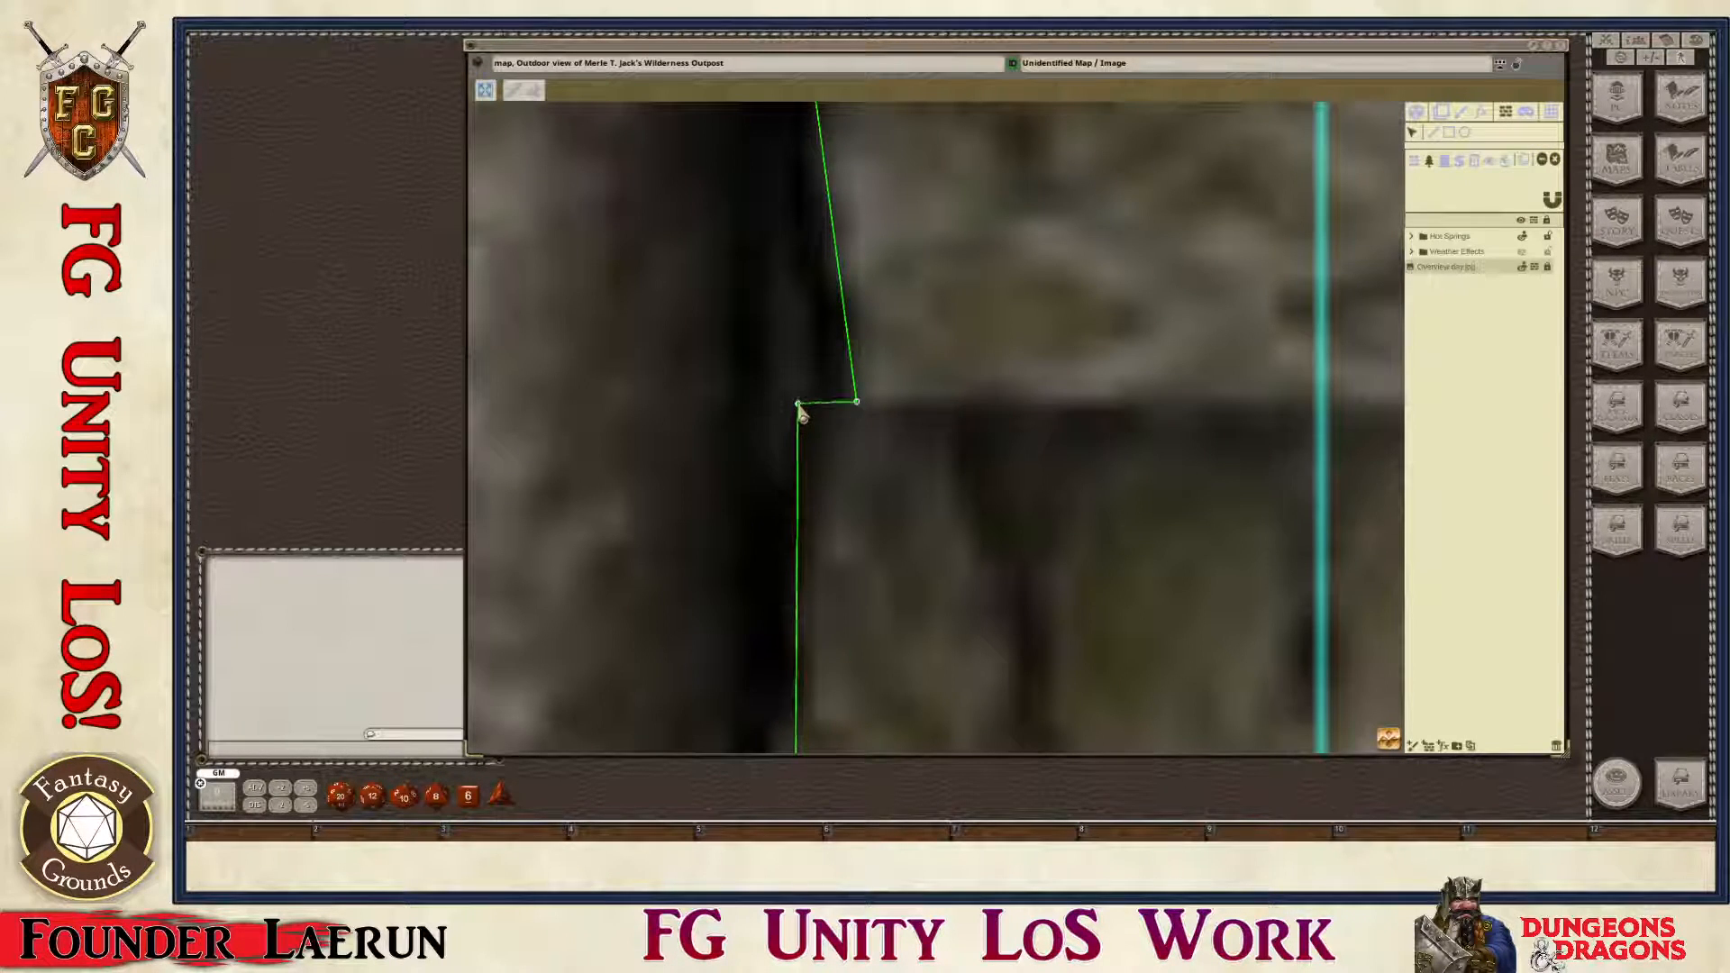
pyautogui.press('Delete')
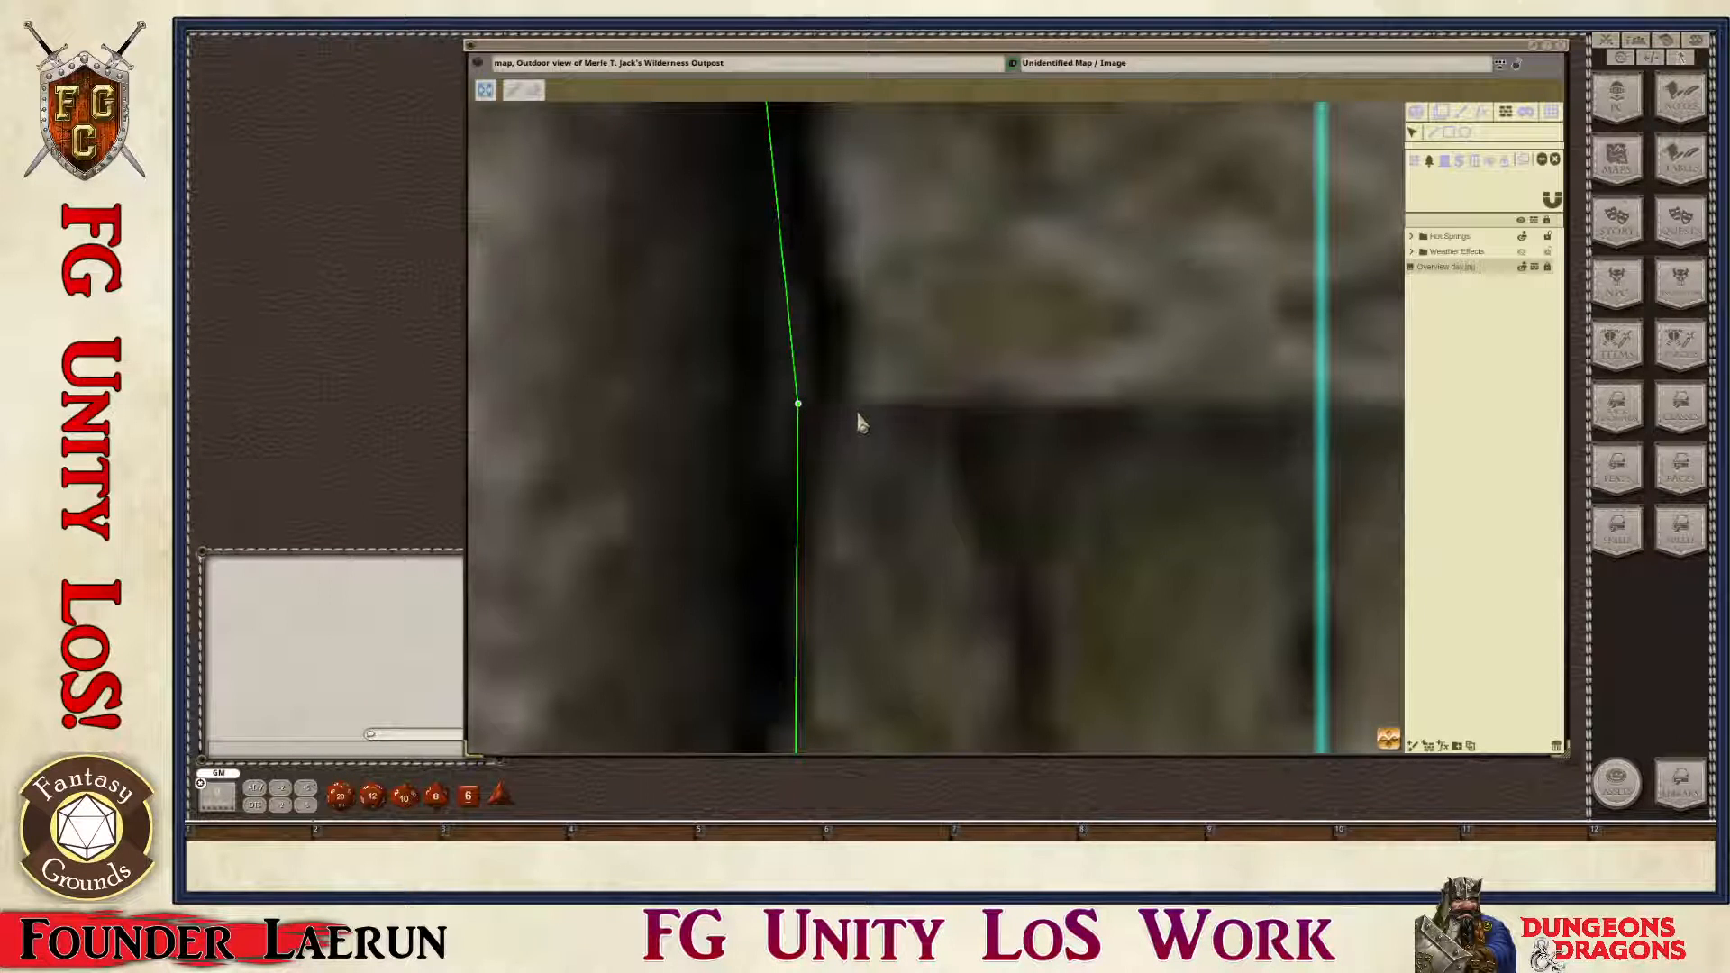
pyautogui.moveTo(802, 412)
pyautogui.mouseDown()
pyautogui.moveTo(849, 412)
pyautogui.moveTo(798, 415)
pyautogui.mouseUp()
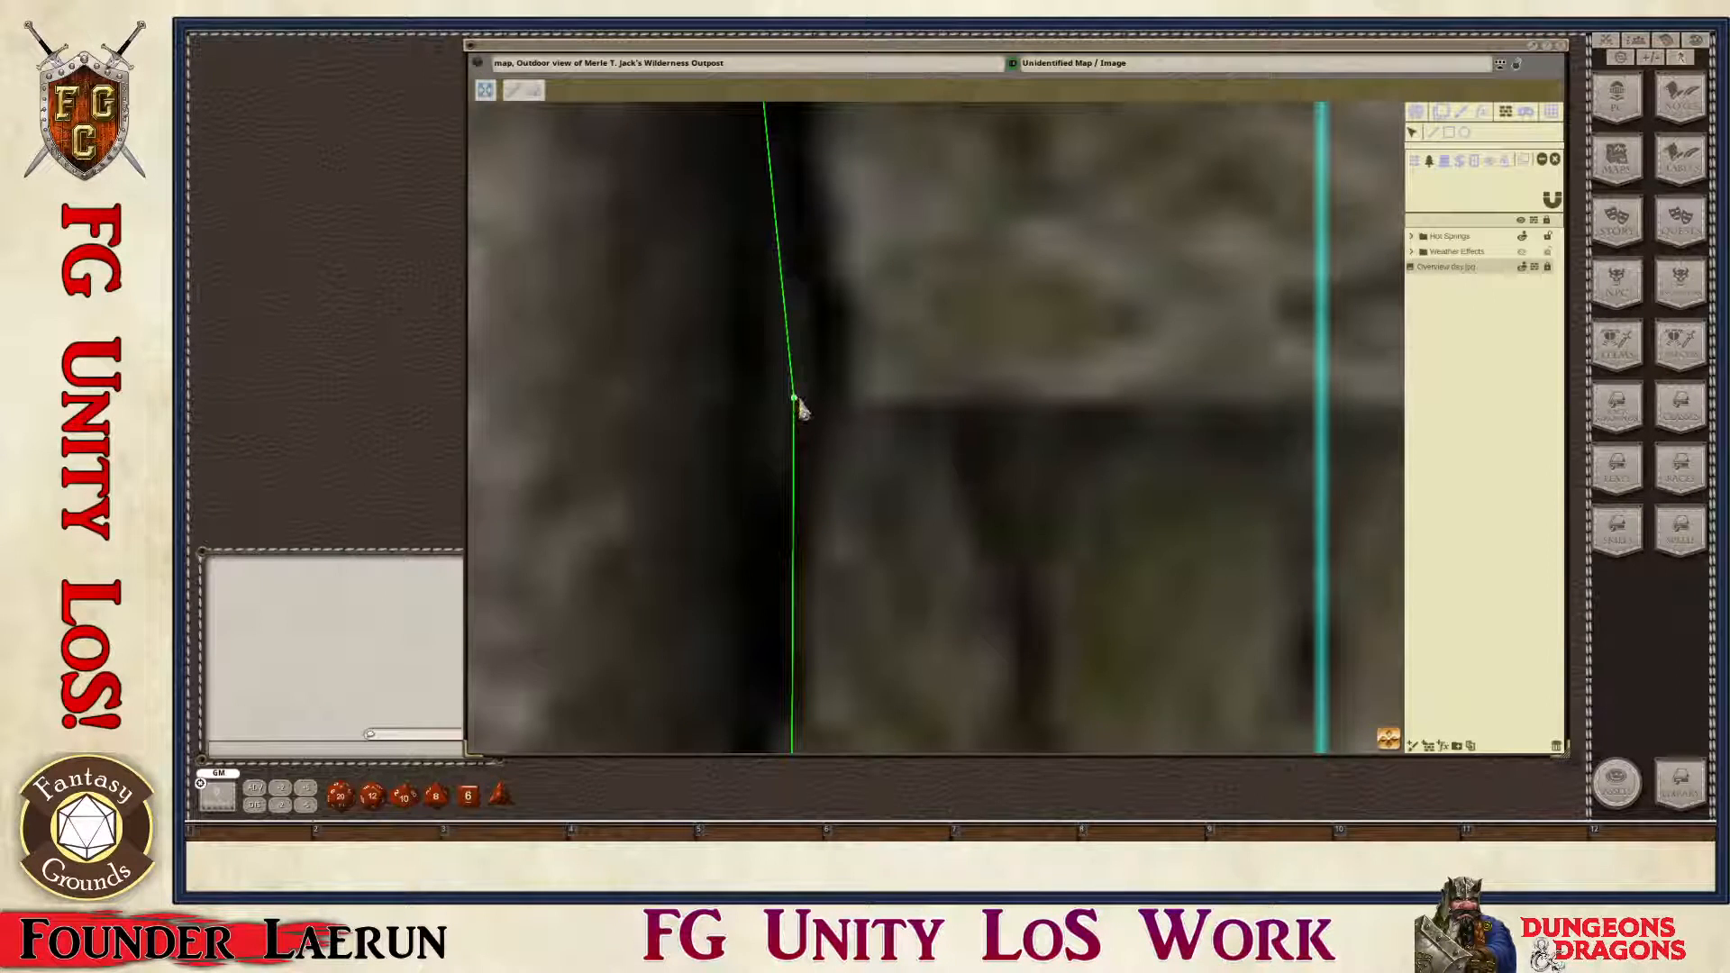
pyautogui.scroll(-8, 971, 509)
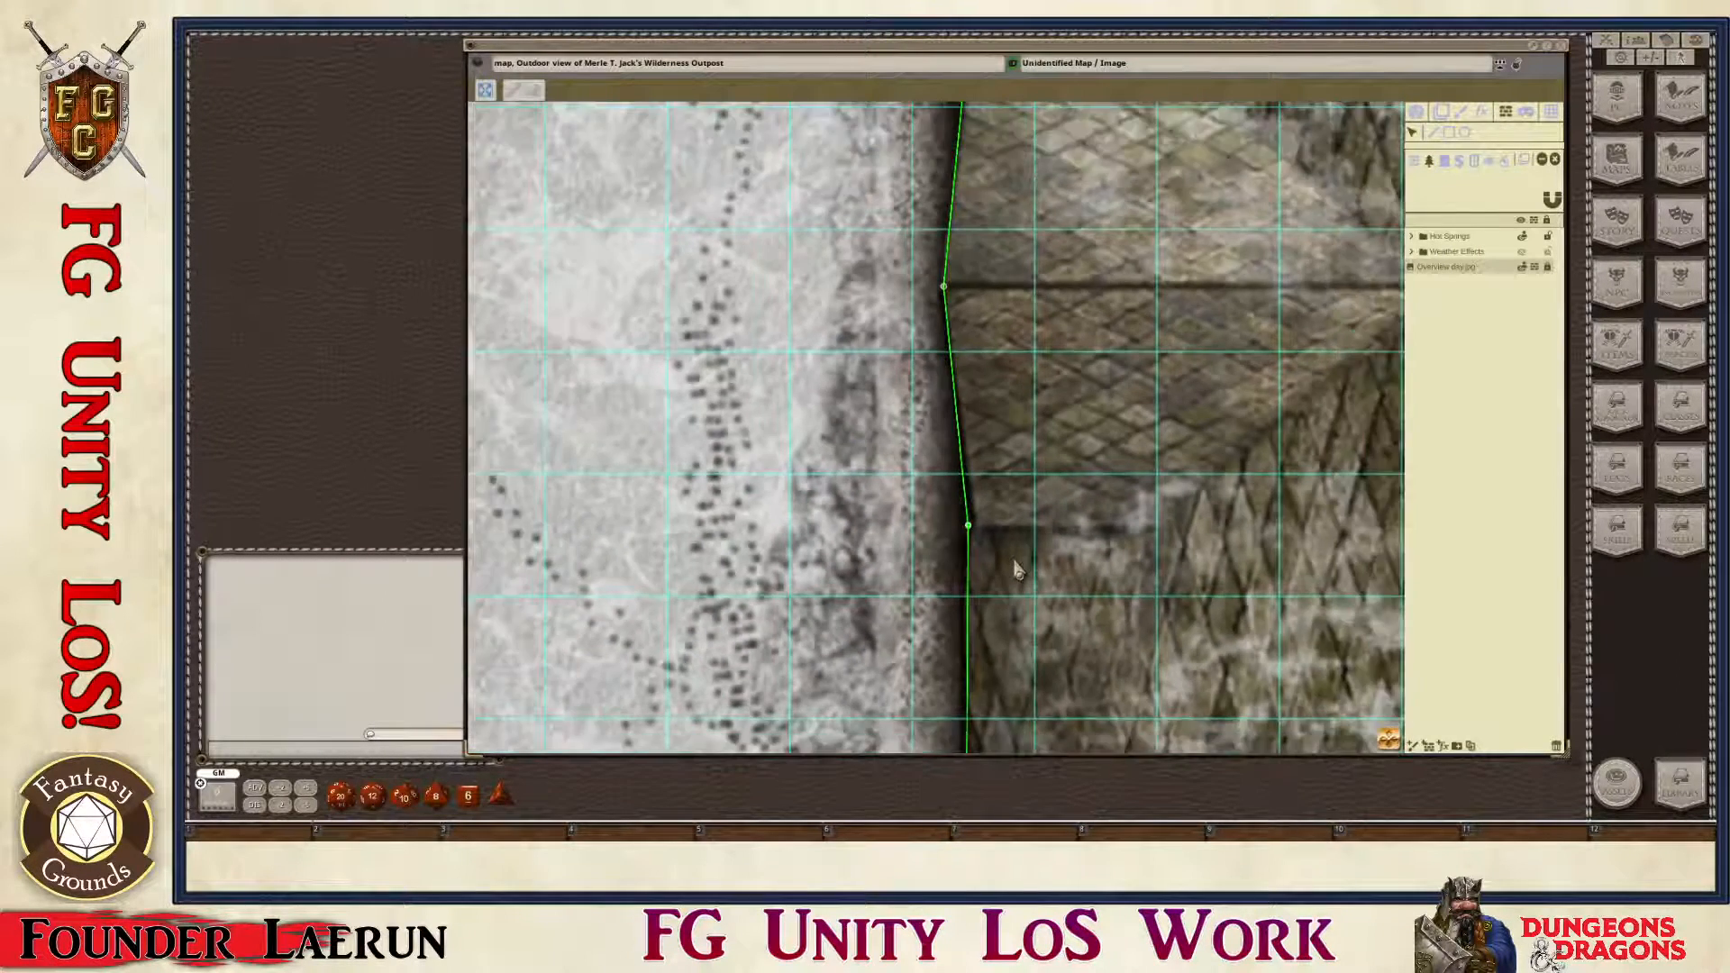
pyautogui.scroll(3, 991, 545)
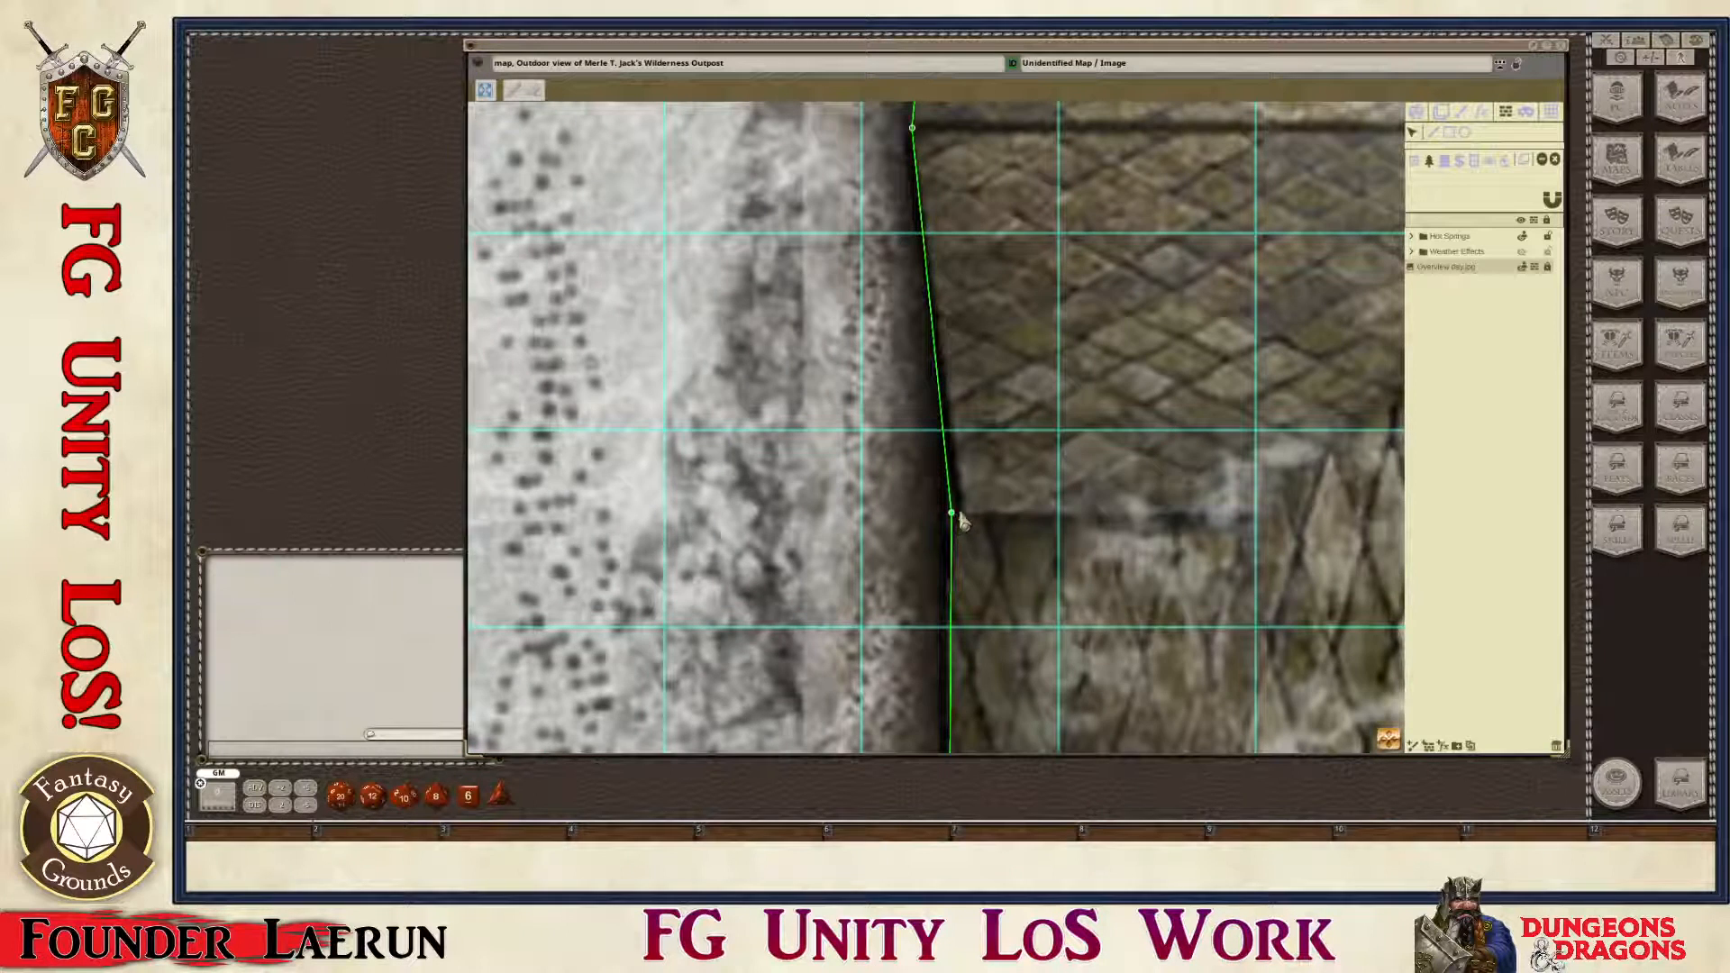
pyautogui.moveTo(959, 514); pyautogui.dragTo(961, 515)
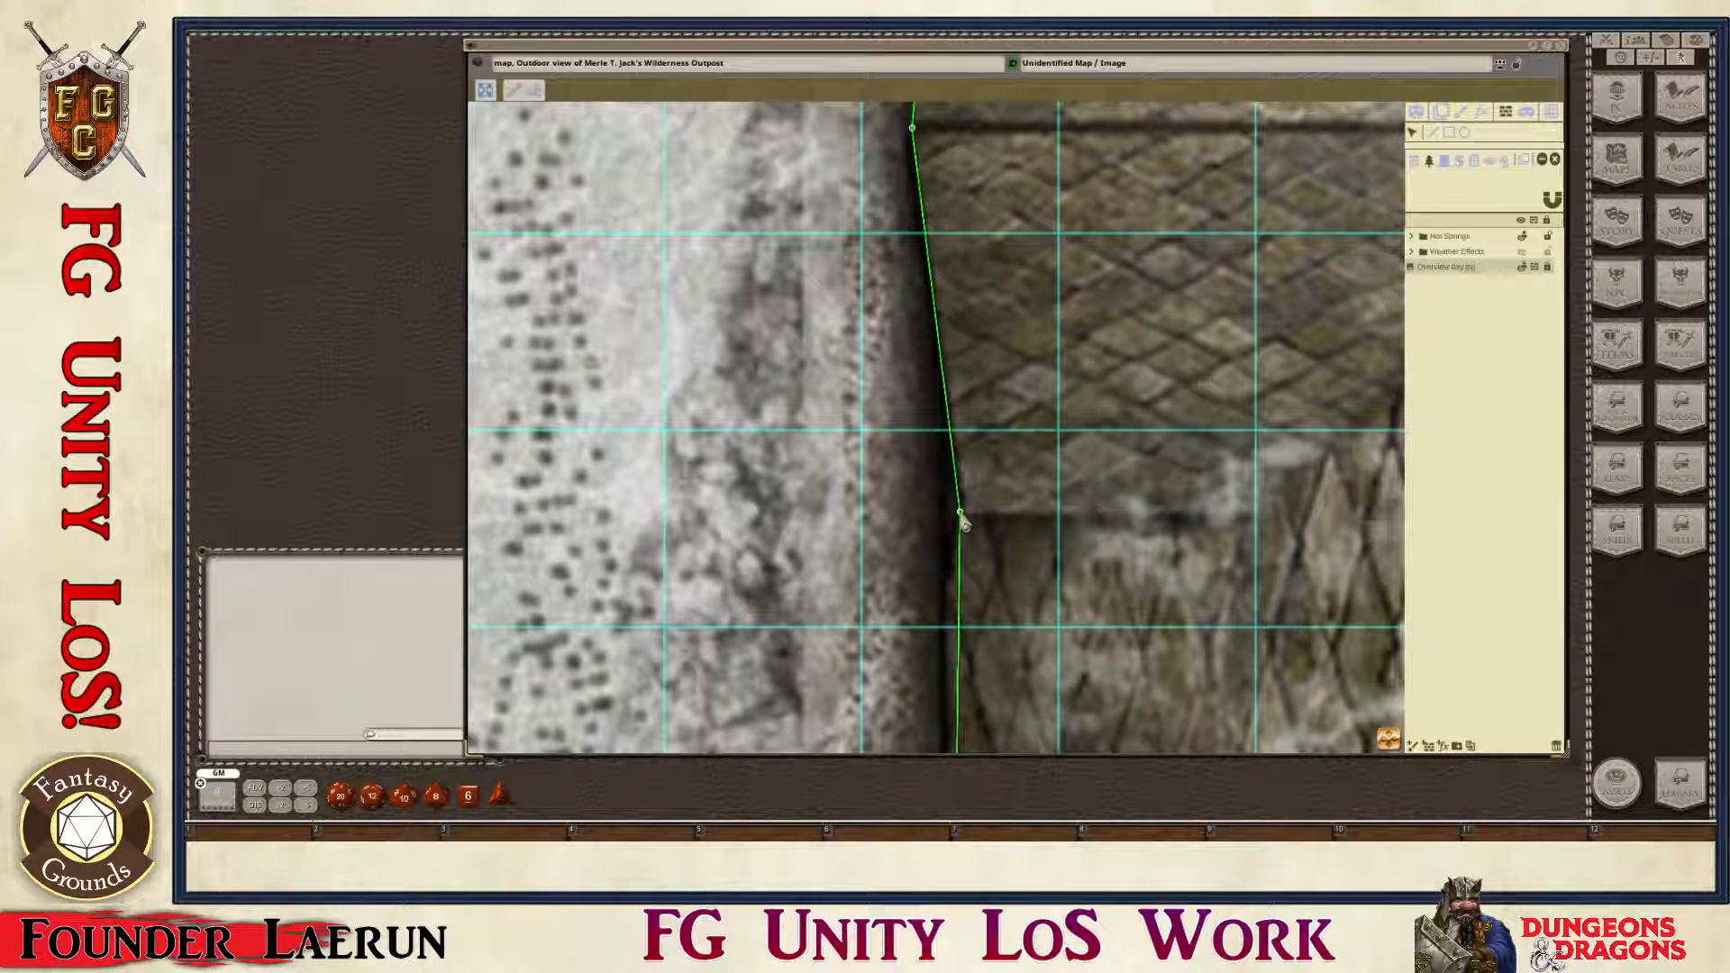
# Step: Fine-tune the outline points at the southwest dormer's north corner and outer ridge tip
pyautogui.moveTo(1394, 743)
pyautogui.mouseDown()
pyautogui.moveTo(1266, 302)
pyautogui.moveTo(1302, 114)
pyautogui.moveTo(1380, 757)
pyautogui.moveTo(1394, 755)
pyautogui.mouseUp()
pyautogui.scroll(1, 655, 528)
pyautogui.scroll(5, 781, 523)
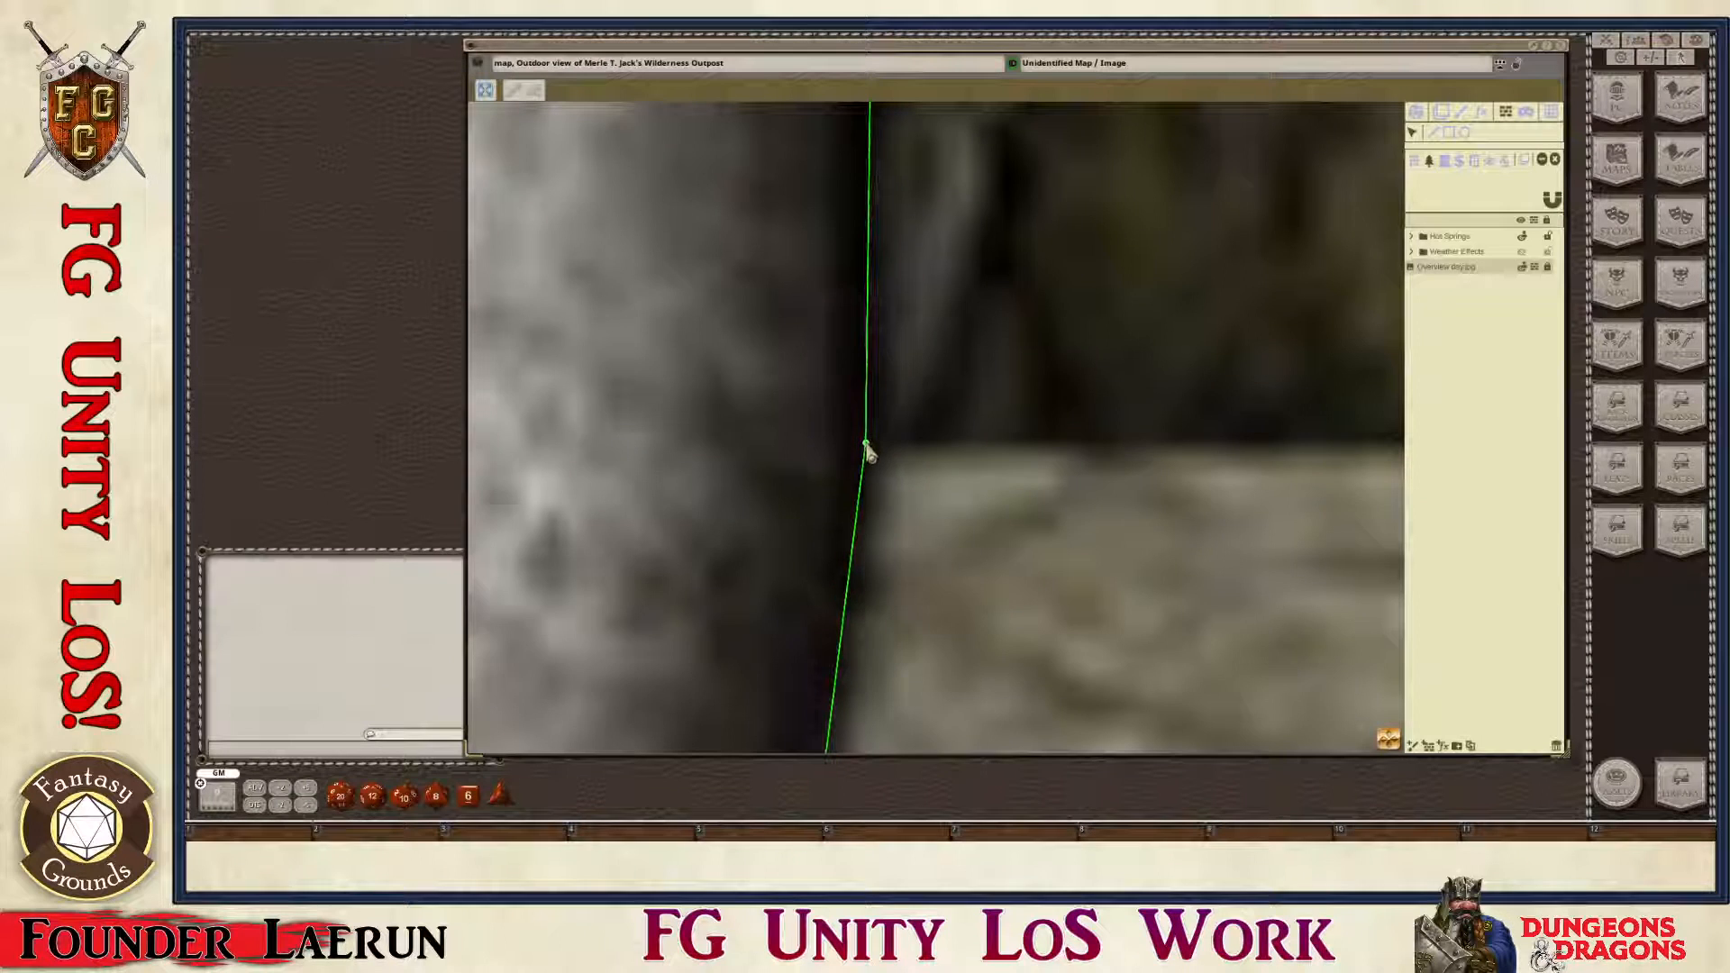
pyautogui.scroll(-1, 1189, 628)
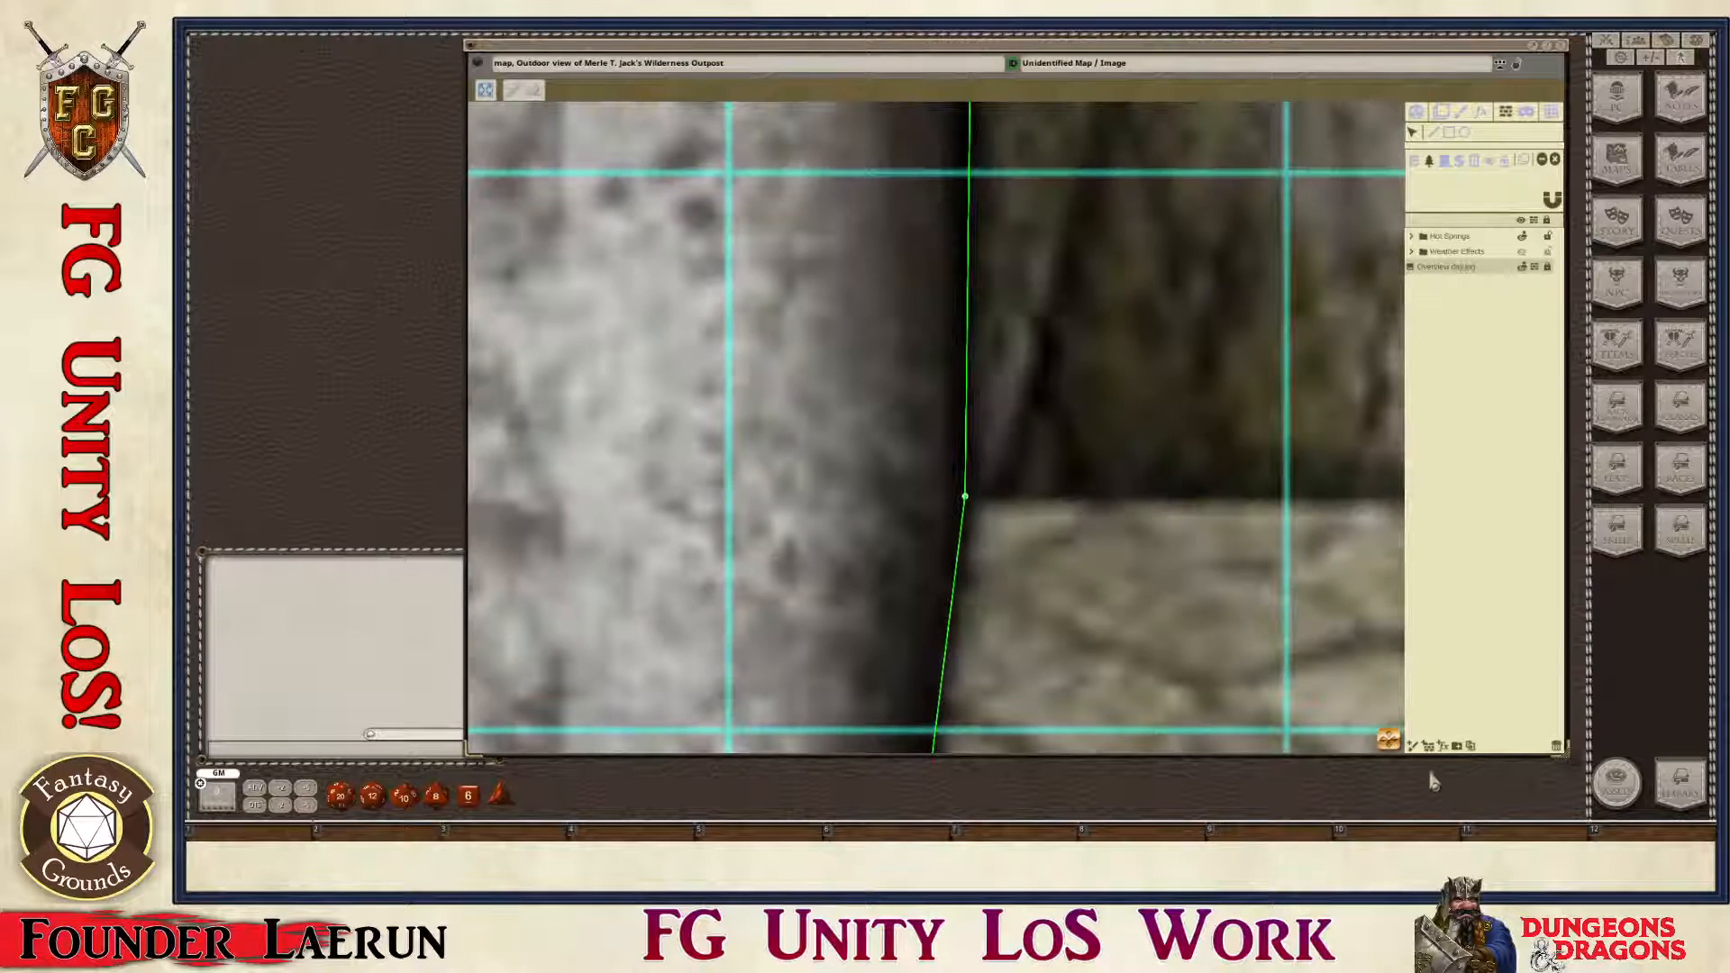
pyautogui.moveTo(1392, 740)
pyautogui.mouseDown()
pyautogui.moveTo(1394, 764)
pyautogui.moveTo(1371, 755)
pyautogui.mouseUp()
pyautogui.scroll(2, 879, 396)
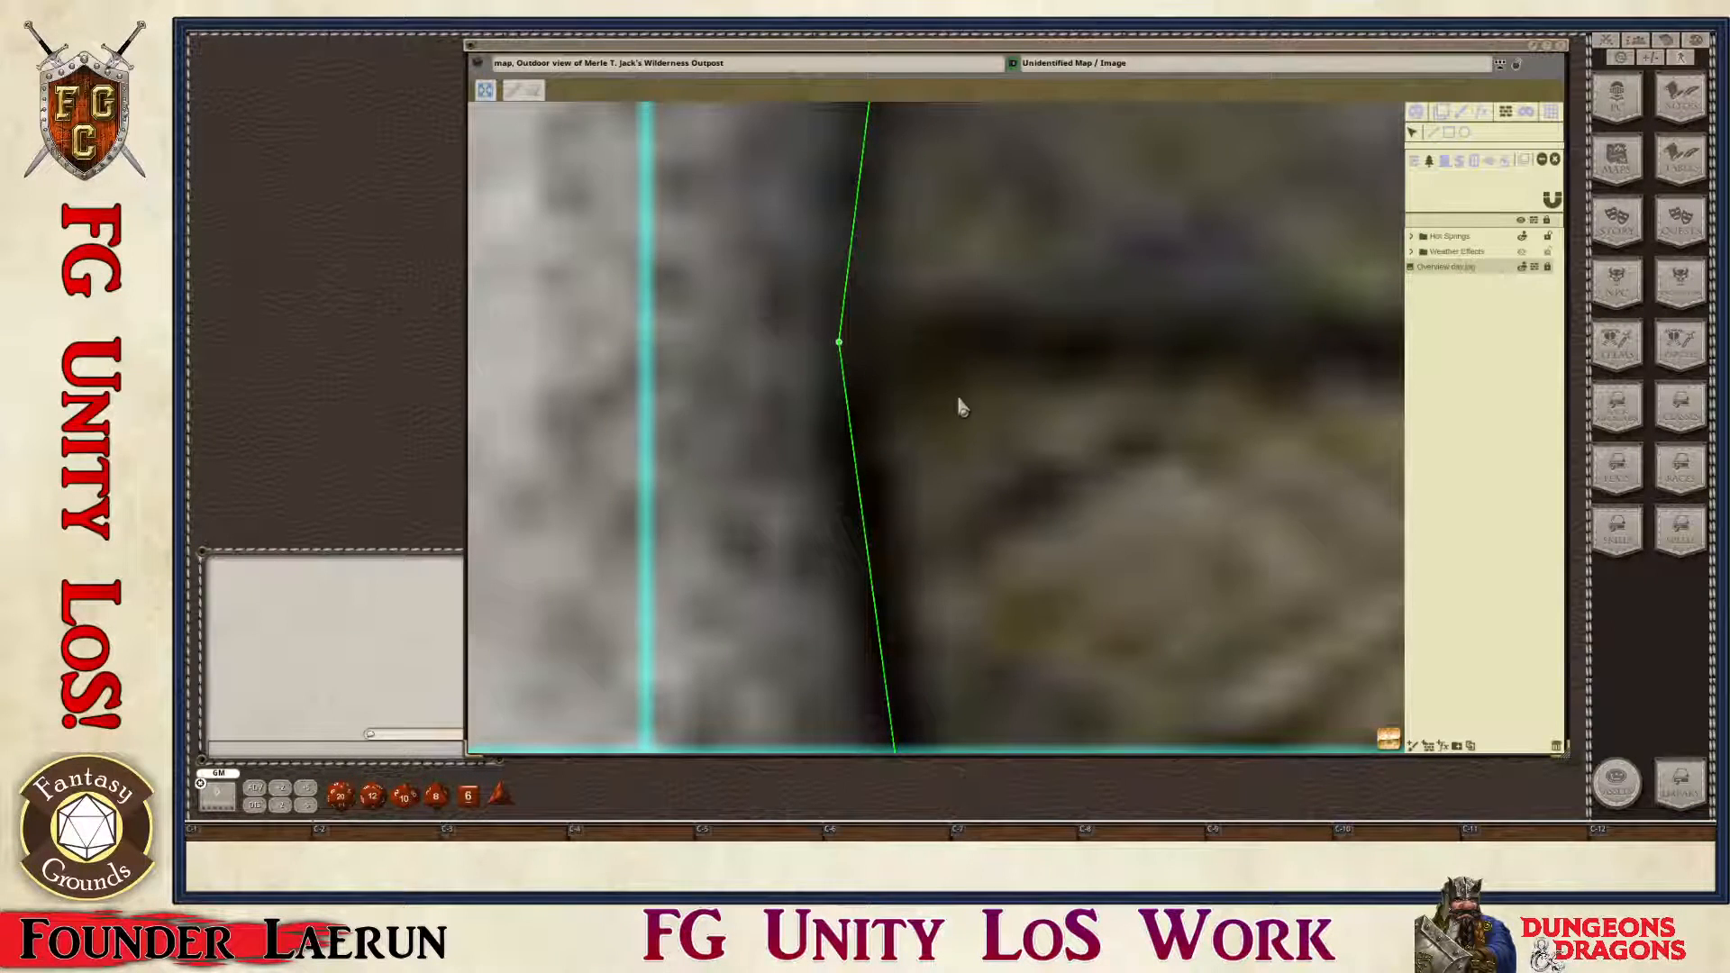
pyautogui.scroll(-3, 960, 432)
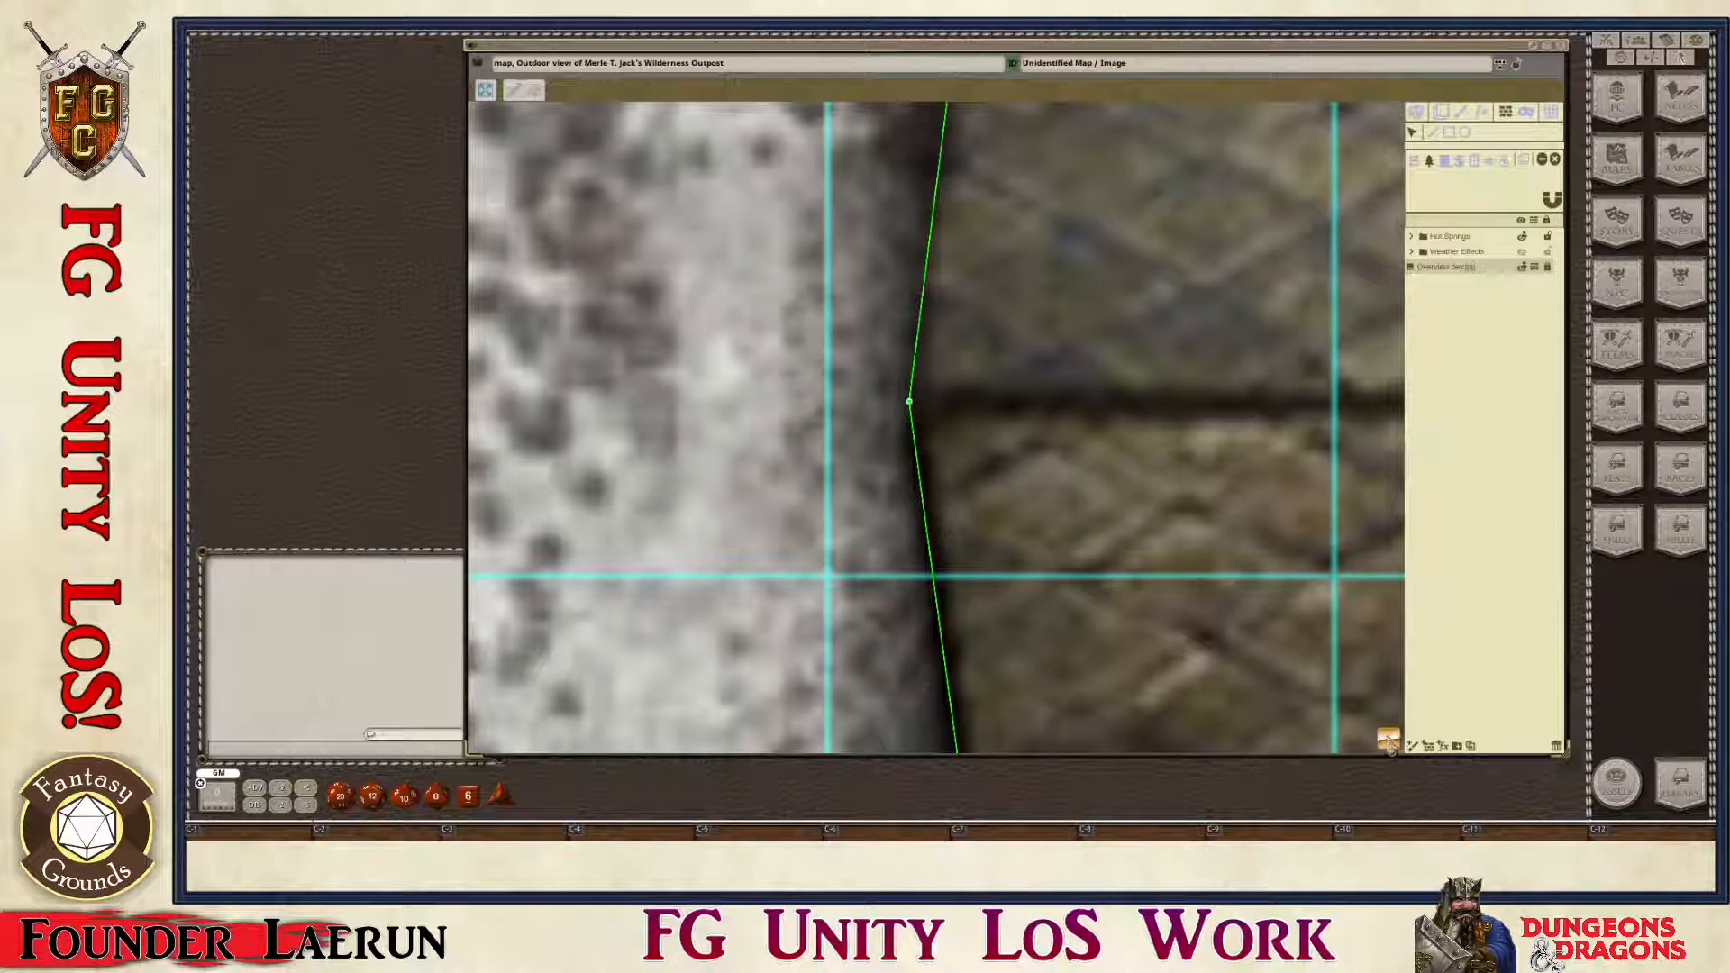
pyautogui.scroll(-2, 1371, 701)
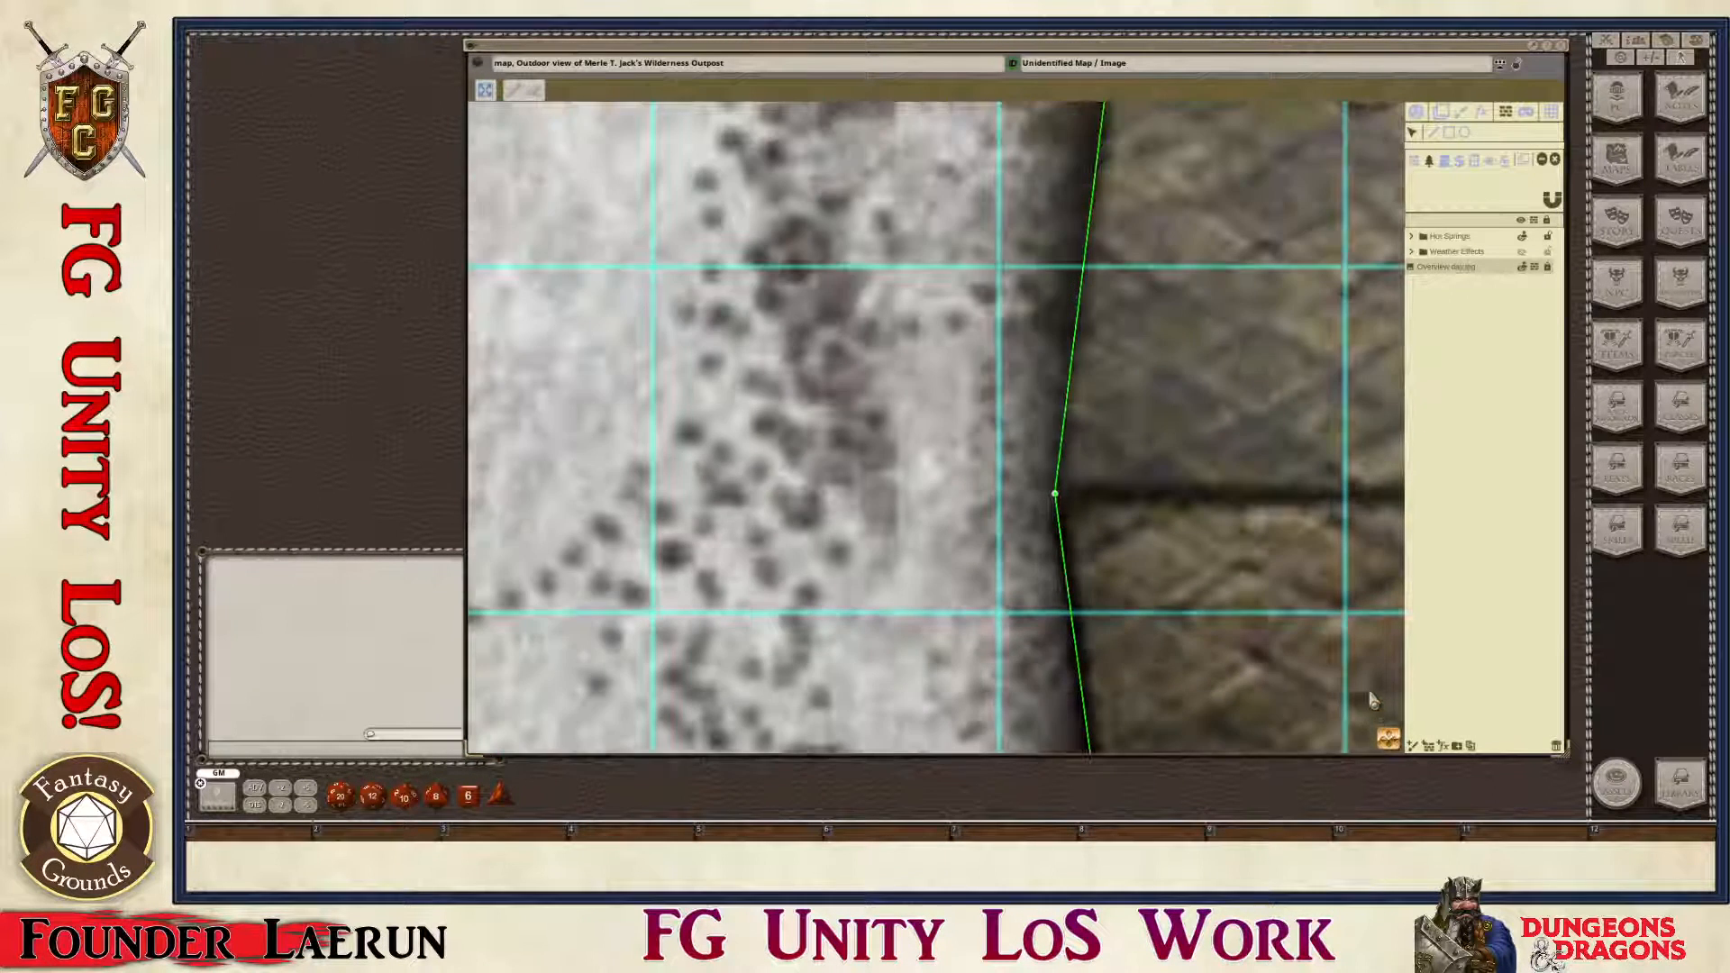
# Step: Move the wall point just south of the southwest dormer east, in line with the dormer's south corner point
pyautogui.moveTo(1415, 779); pyautogui.dragTo(1137, 636)
pyautogui.moveTo(1389, 739); pyautogui.dragTo(714, 331)
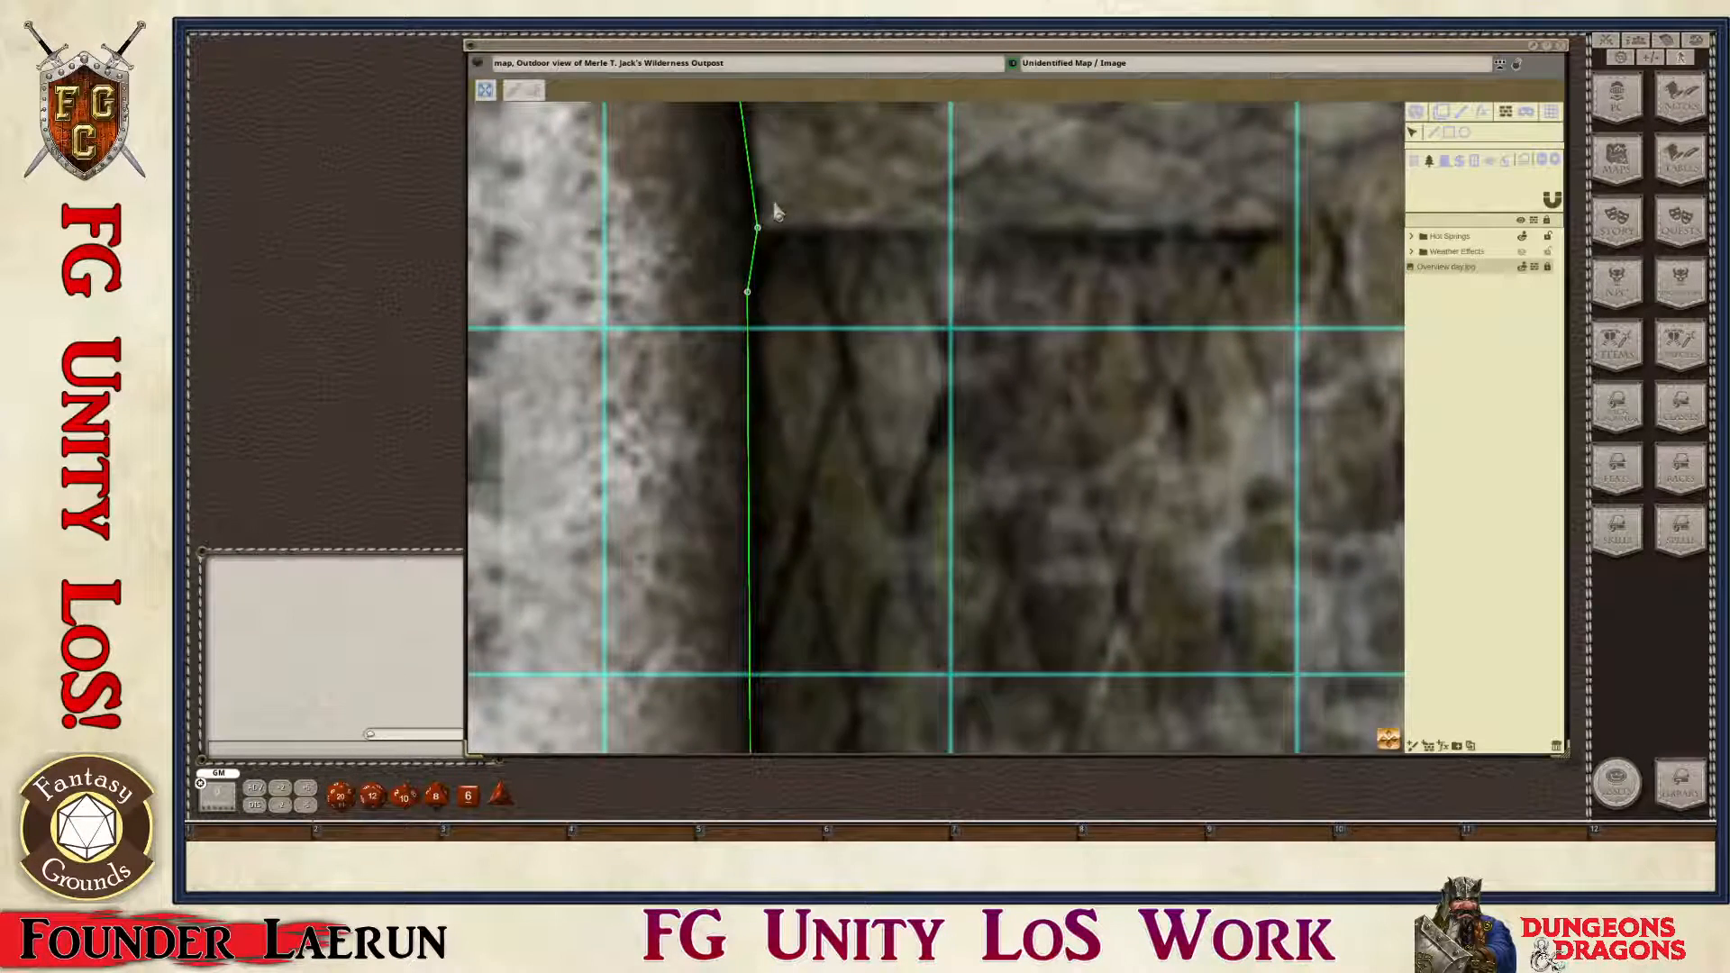
pyautogui.scroll(5, 776, 211)
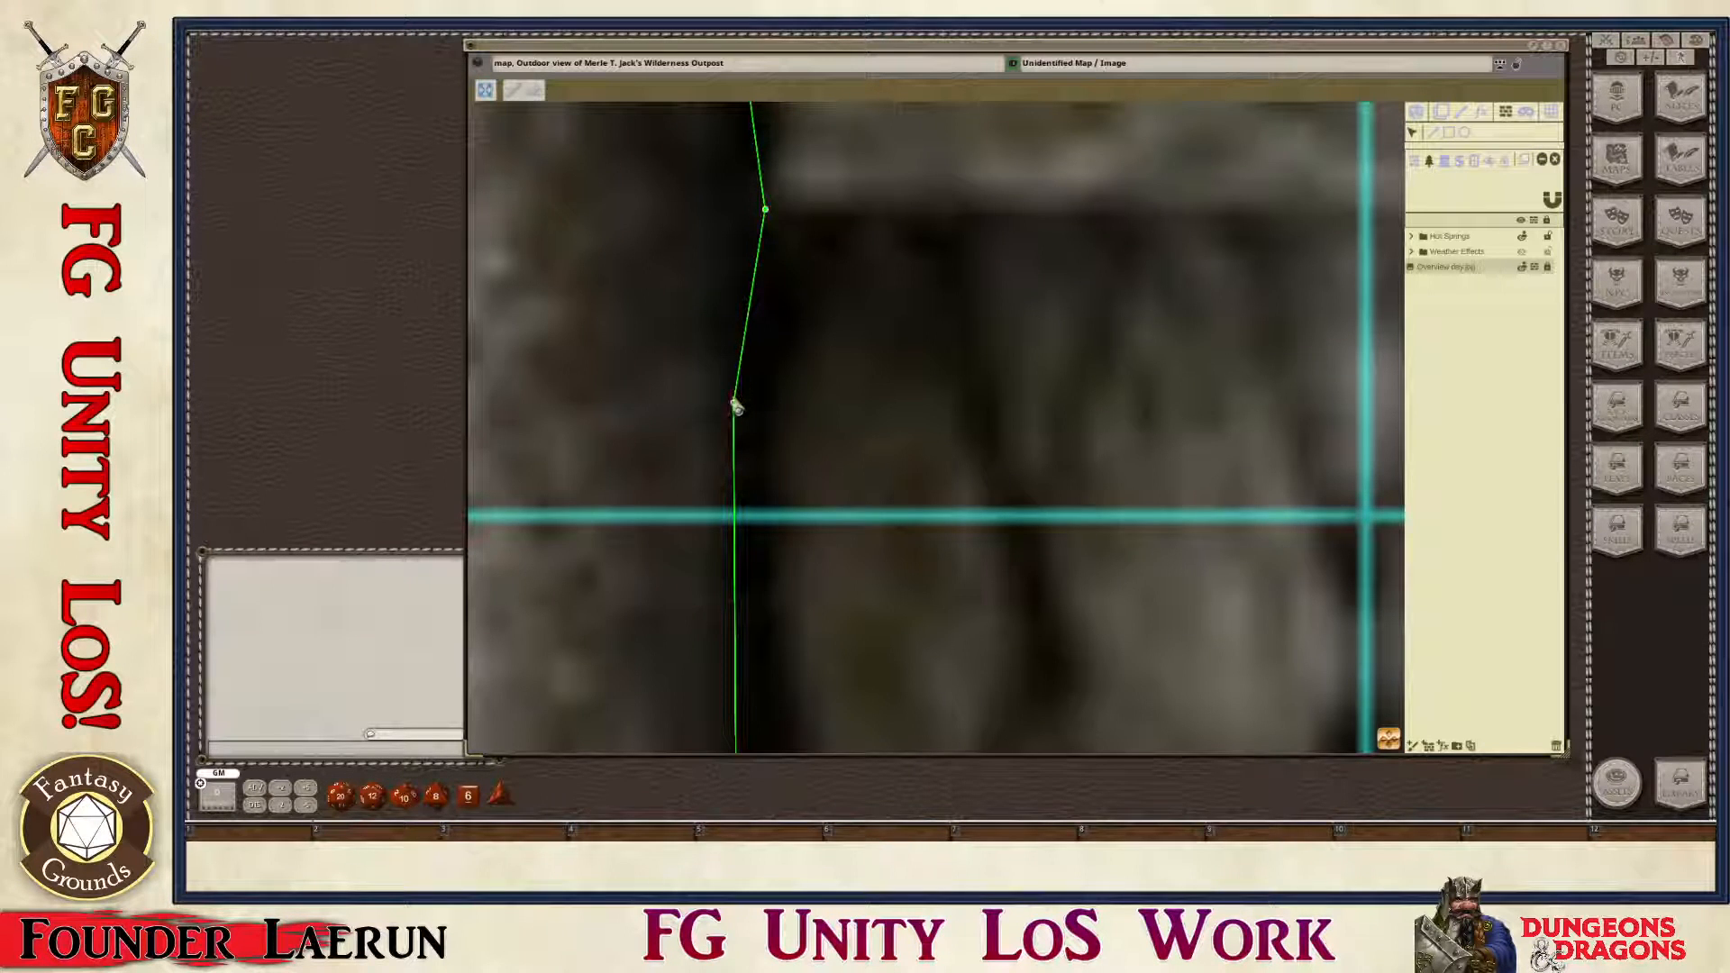
pyautogui.moveTo(734, 401); pyautogui.dragTo(765, 404)
pyautogui.scroll(1, 761, 412)
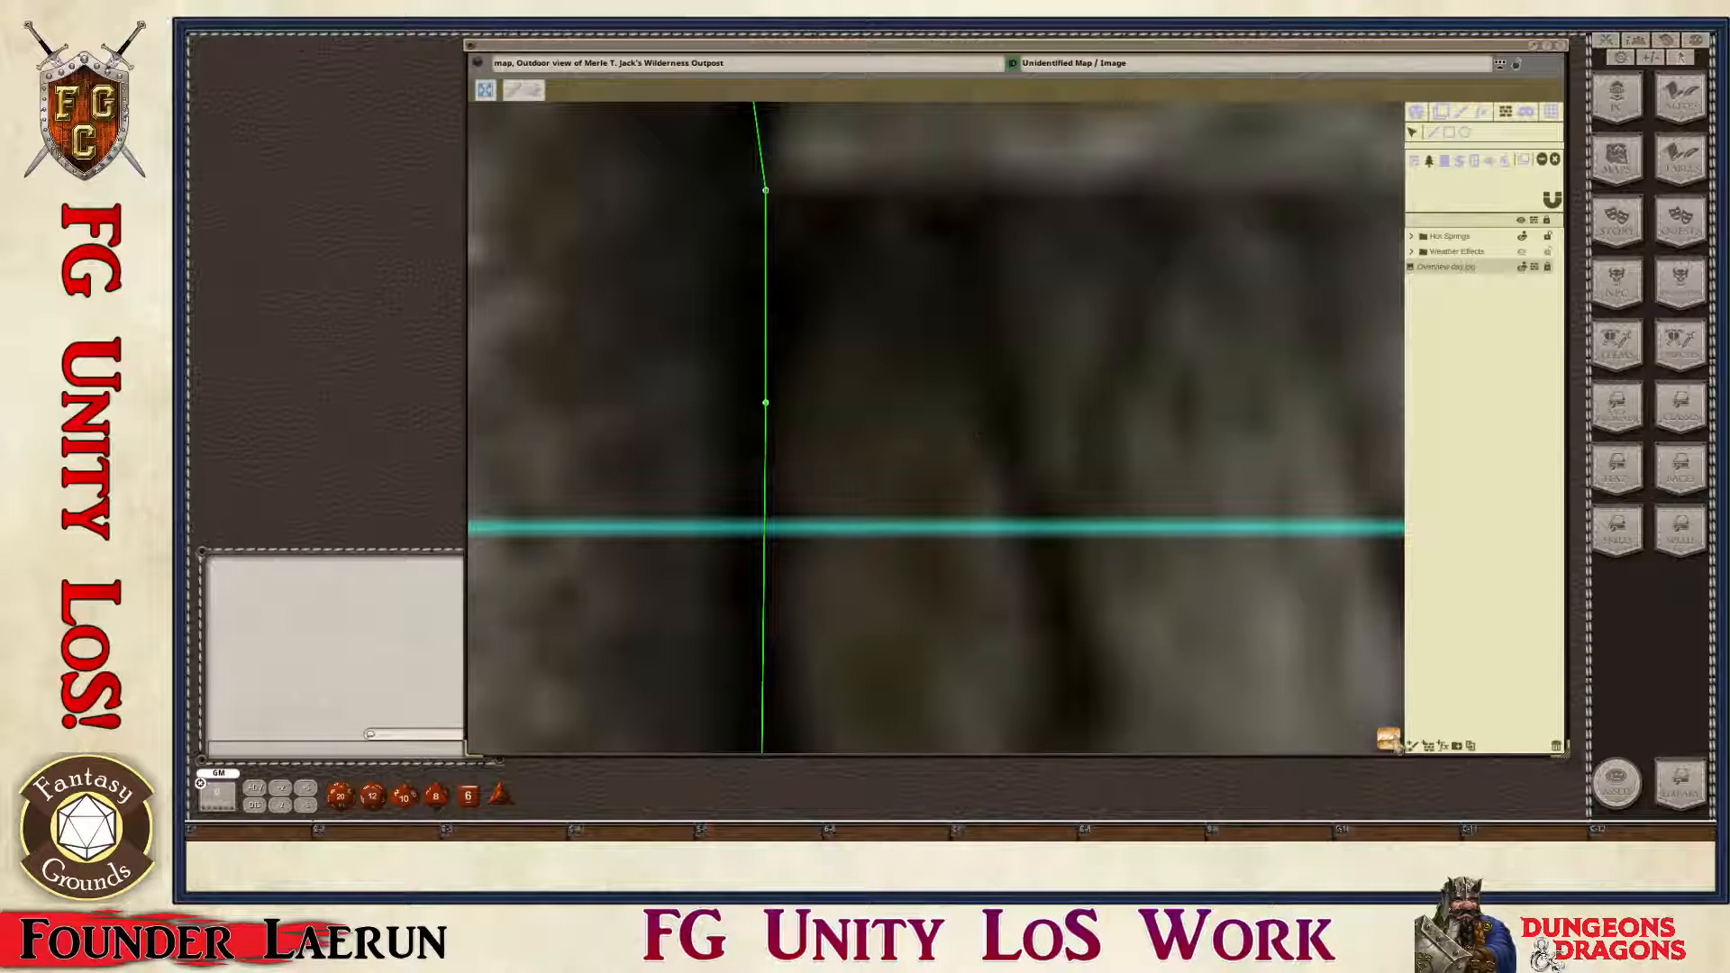
# Step: Move the outline point at the roof's southwest corner slightly east onto the visible corner of the roof edge
pyautogui.moveTo(1392, 748); pyautogui.dragTo(1286, 410)
pyautogui.scroll(-11, 1247, 662)
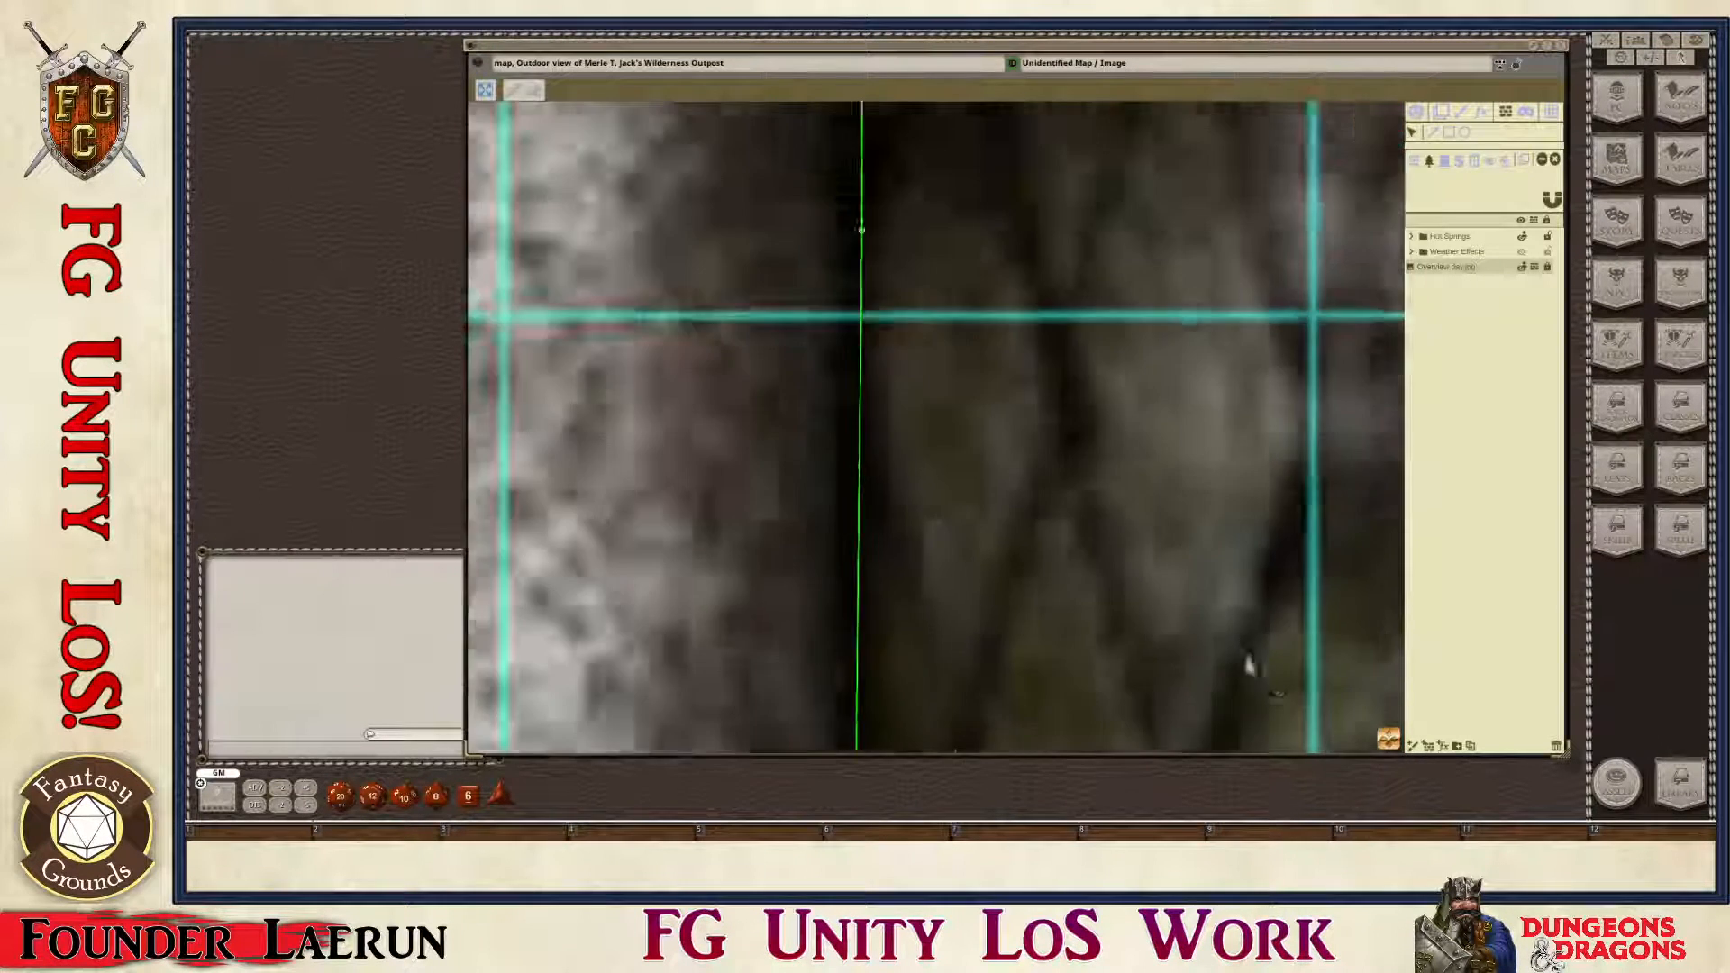
pyautogui.scroll(-3, 1180, 677)
pyautogui.moveTo(1393, 742); pyautogui.dragTo(1314, 260)
pyautogui.scroll(4, 1002, 533)
pyautogui.scroll(5, 1001, 538)
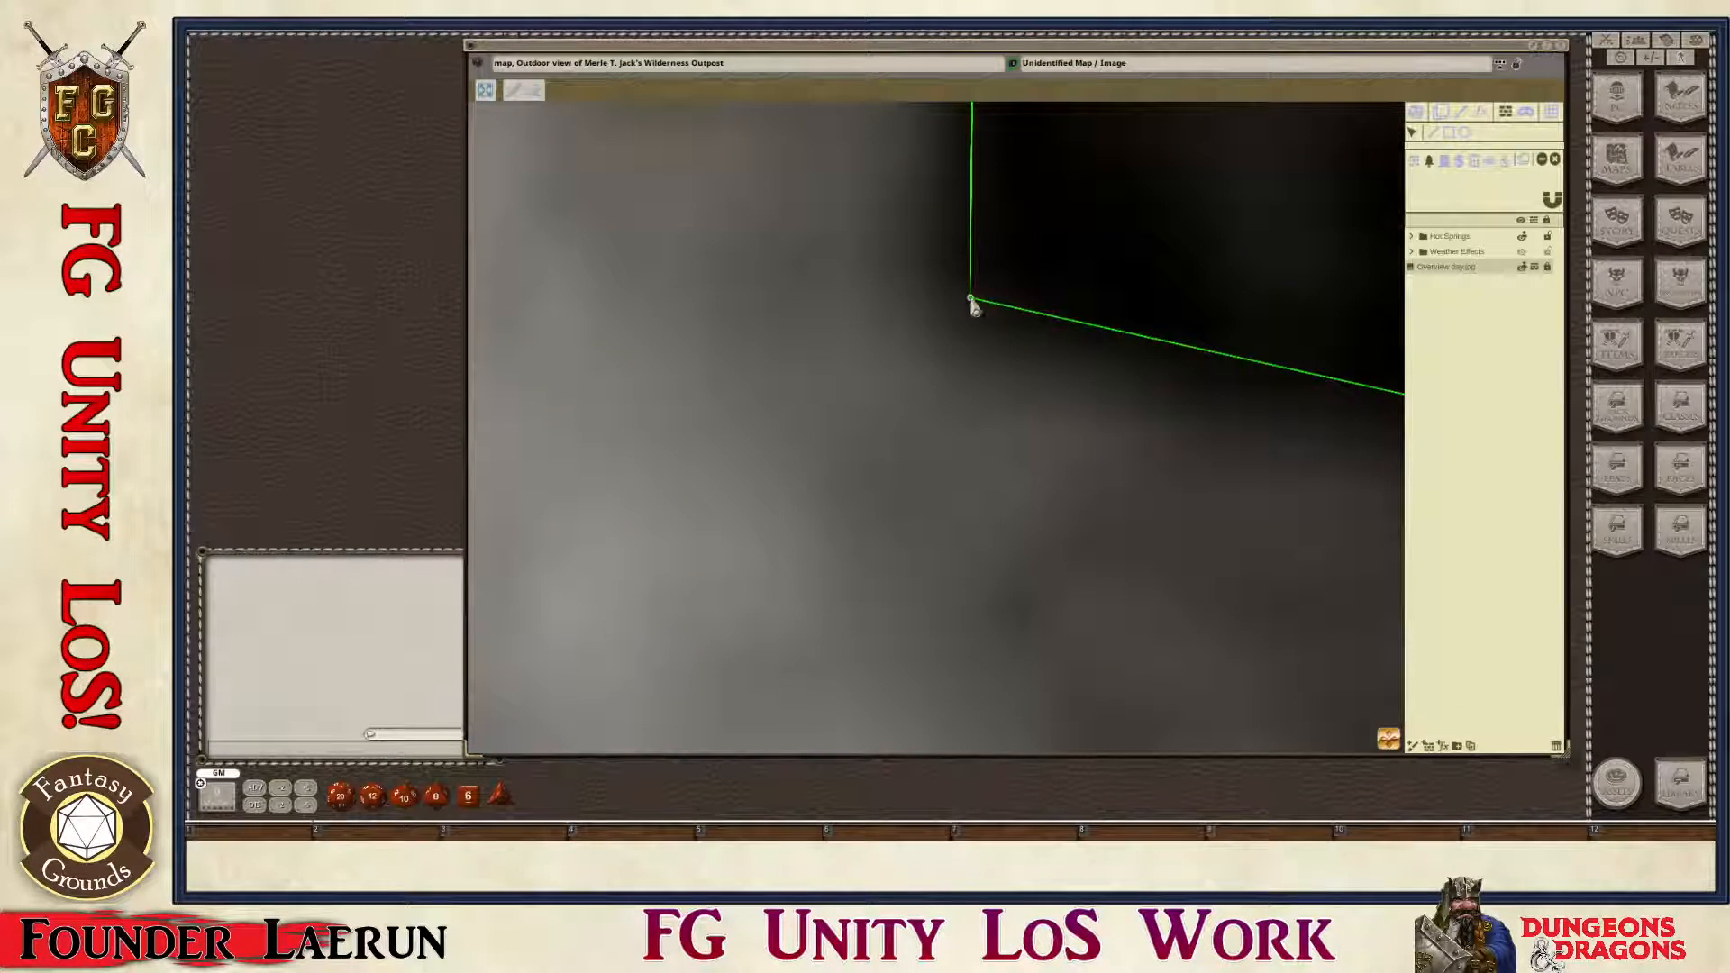
pyautogui.moveTo(972, 301); pyautogui.dragTo(1001, 311)
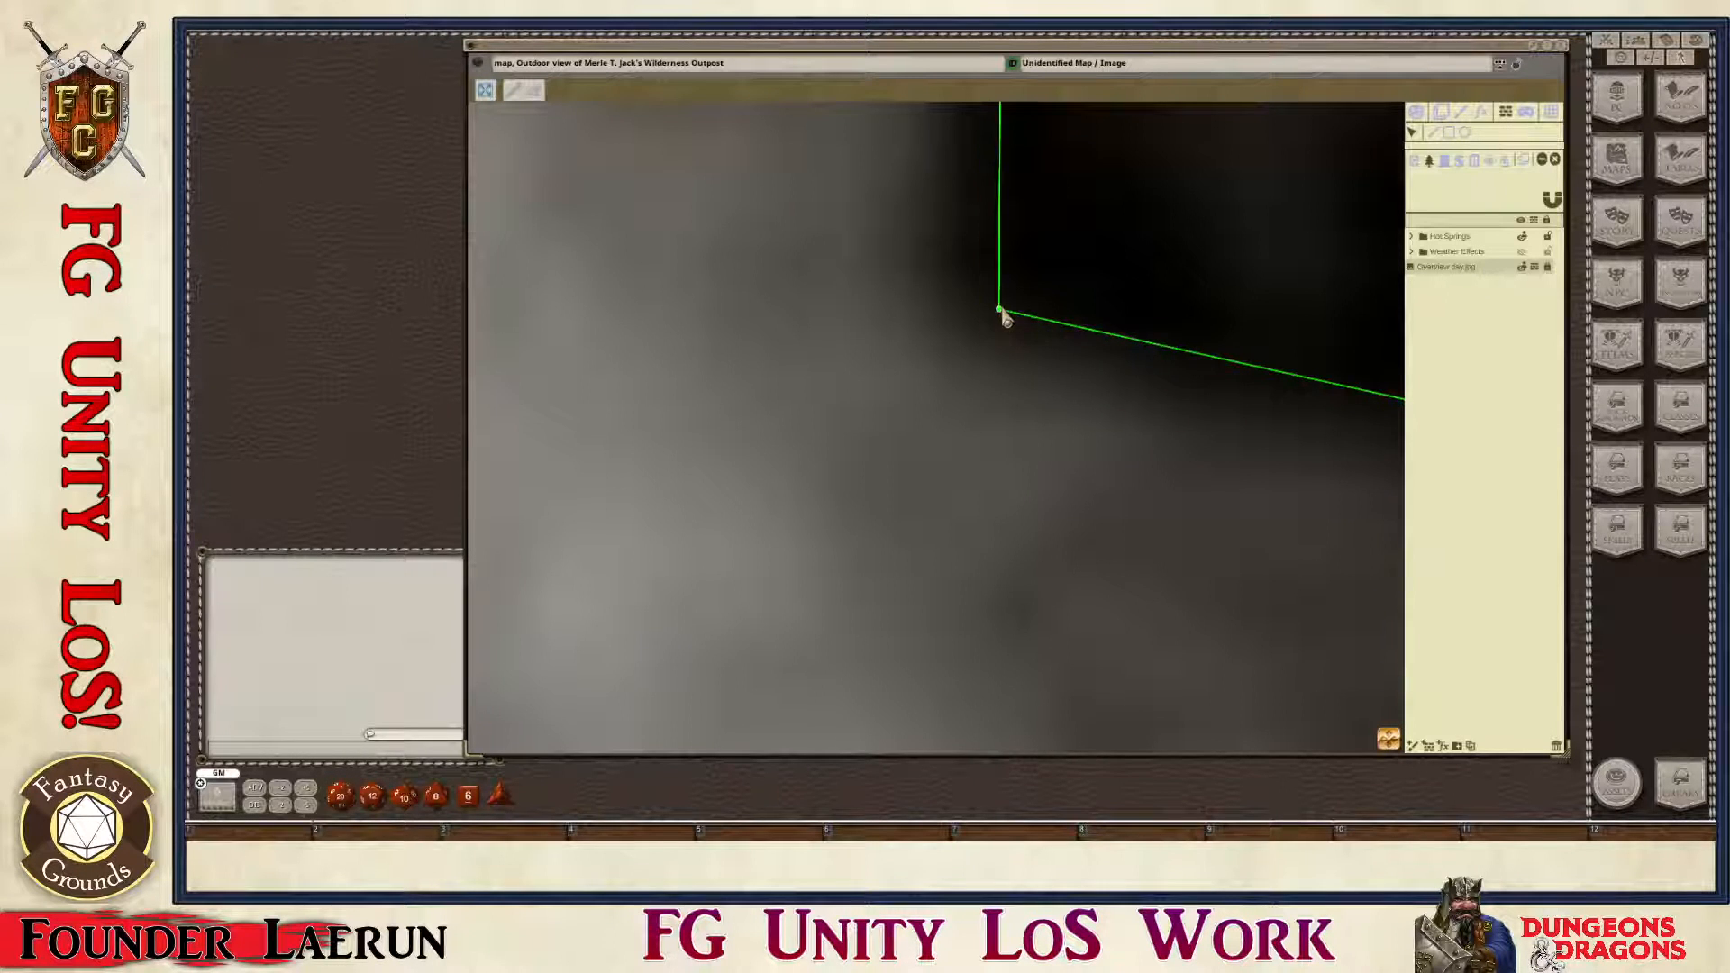
pyautogui.scroll(-6, 1352, 610)
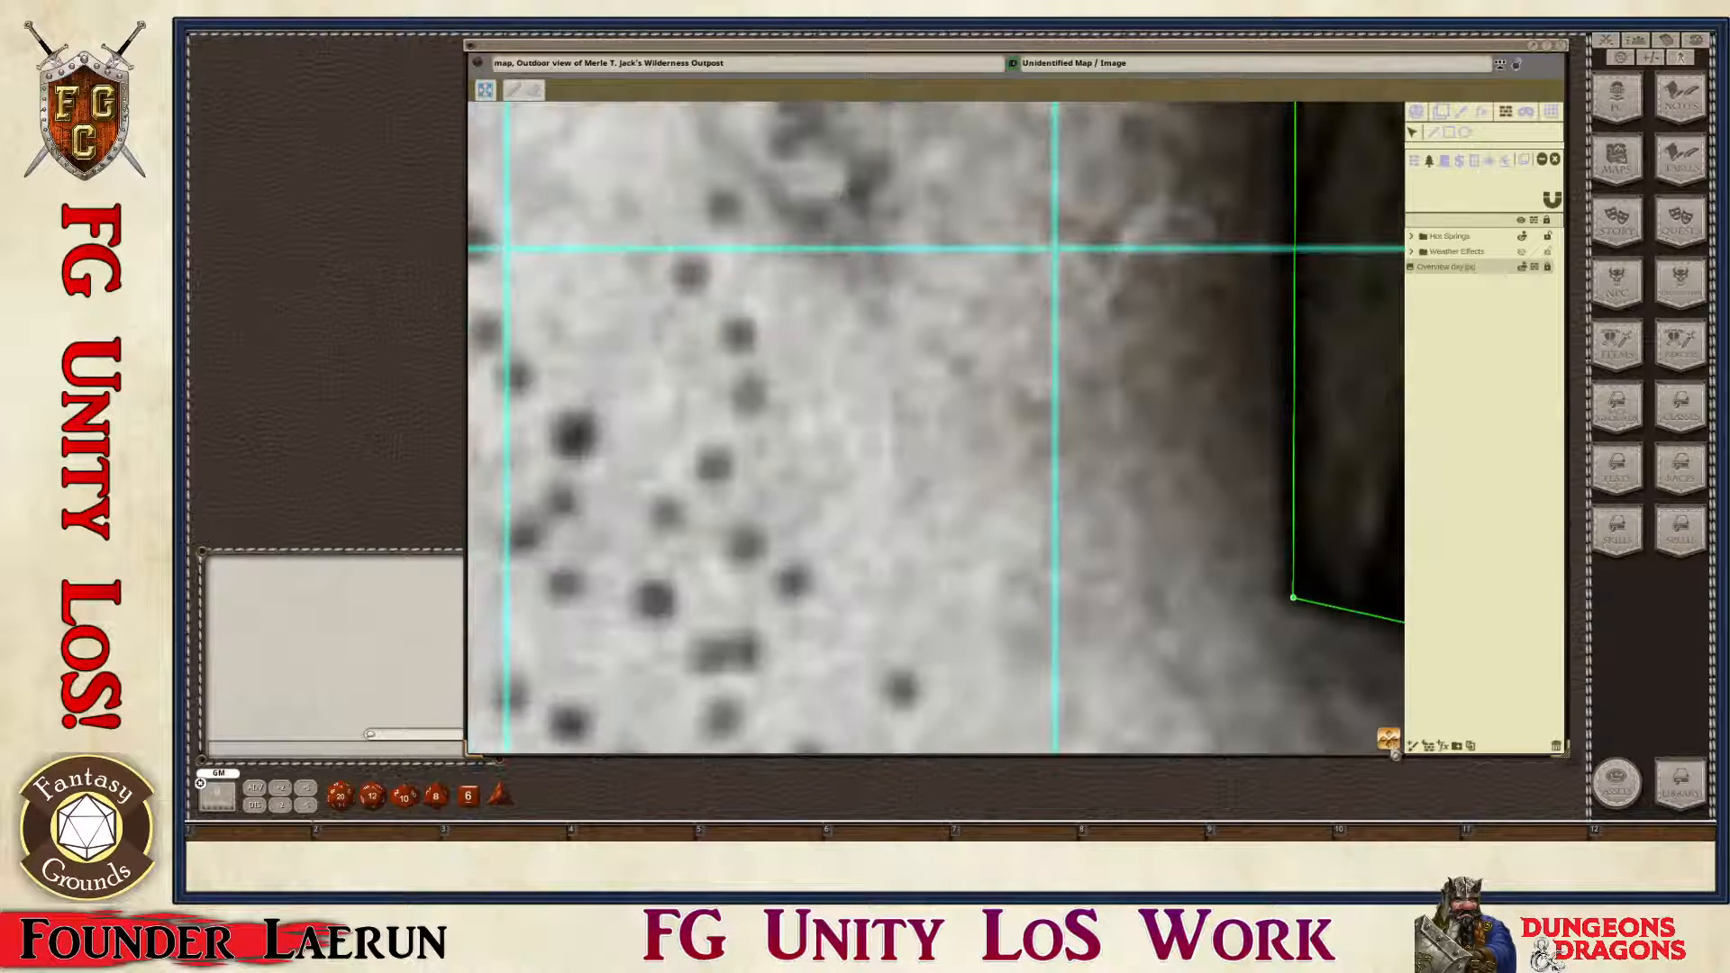
# Step: Nudge the outline point at the roof's south gable tip slightly northwest onto the end of the main ridge
pyautogui.moveTo(1391, 748); pyautogui.dragTo(1720, 773)
pyautogui.scroll(-4, 1073, 300)
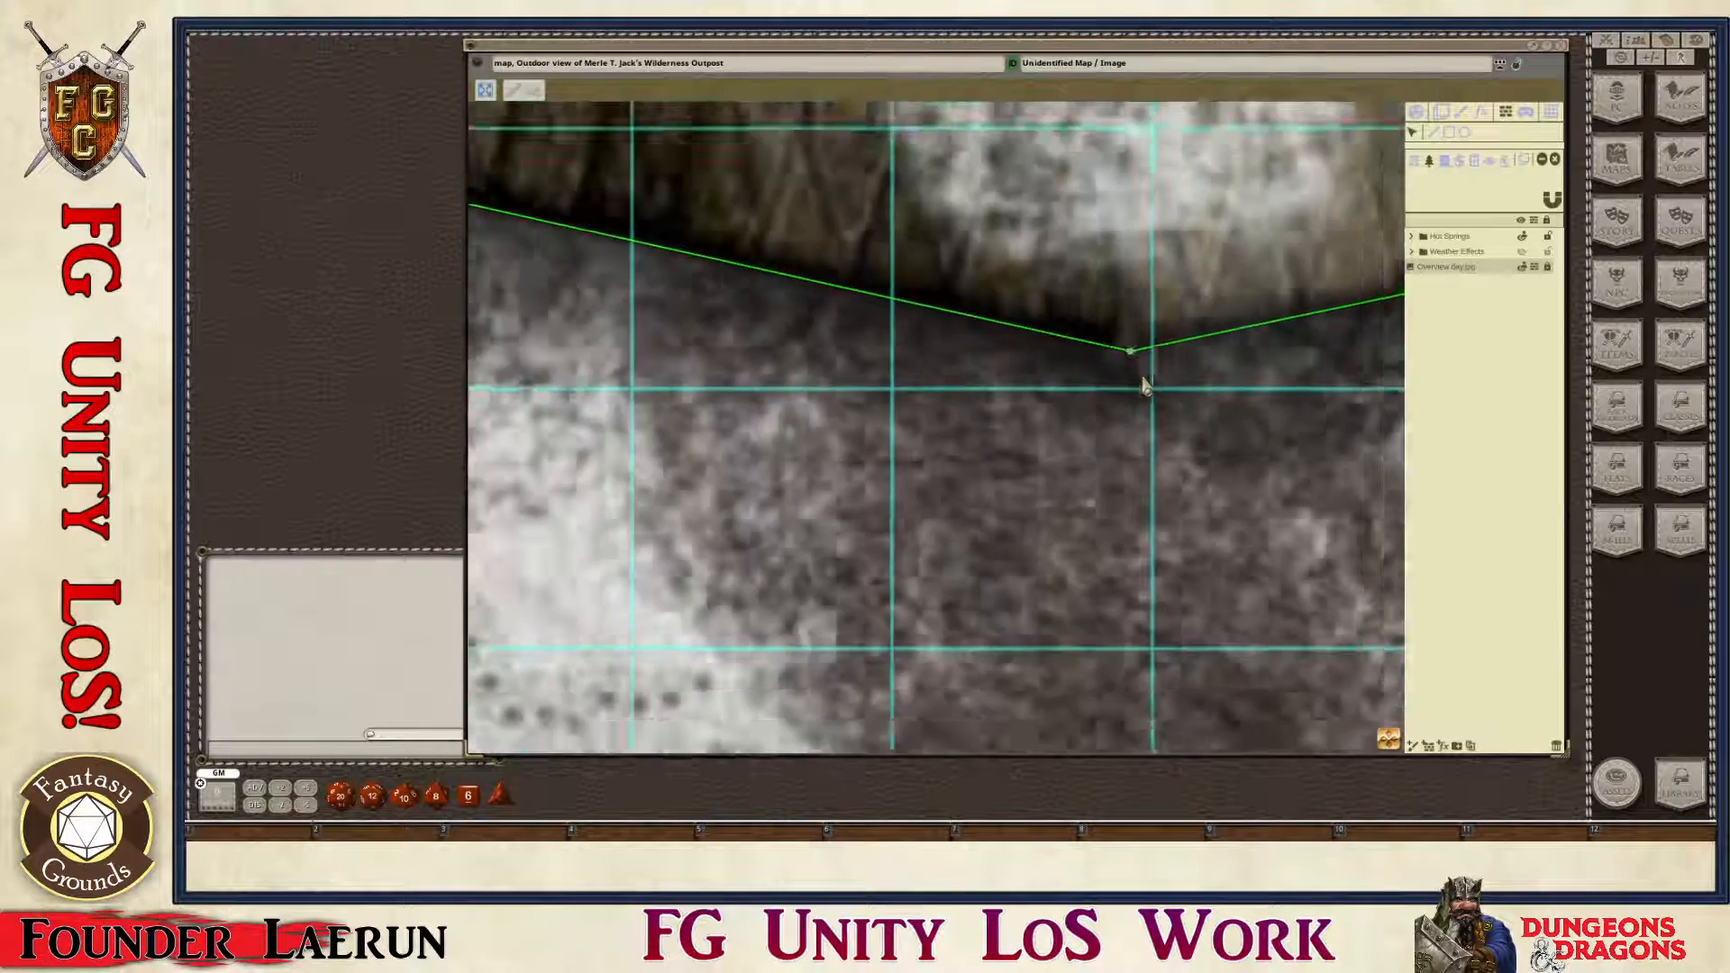
pyautogui.scroll(5, 1137, 369)
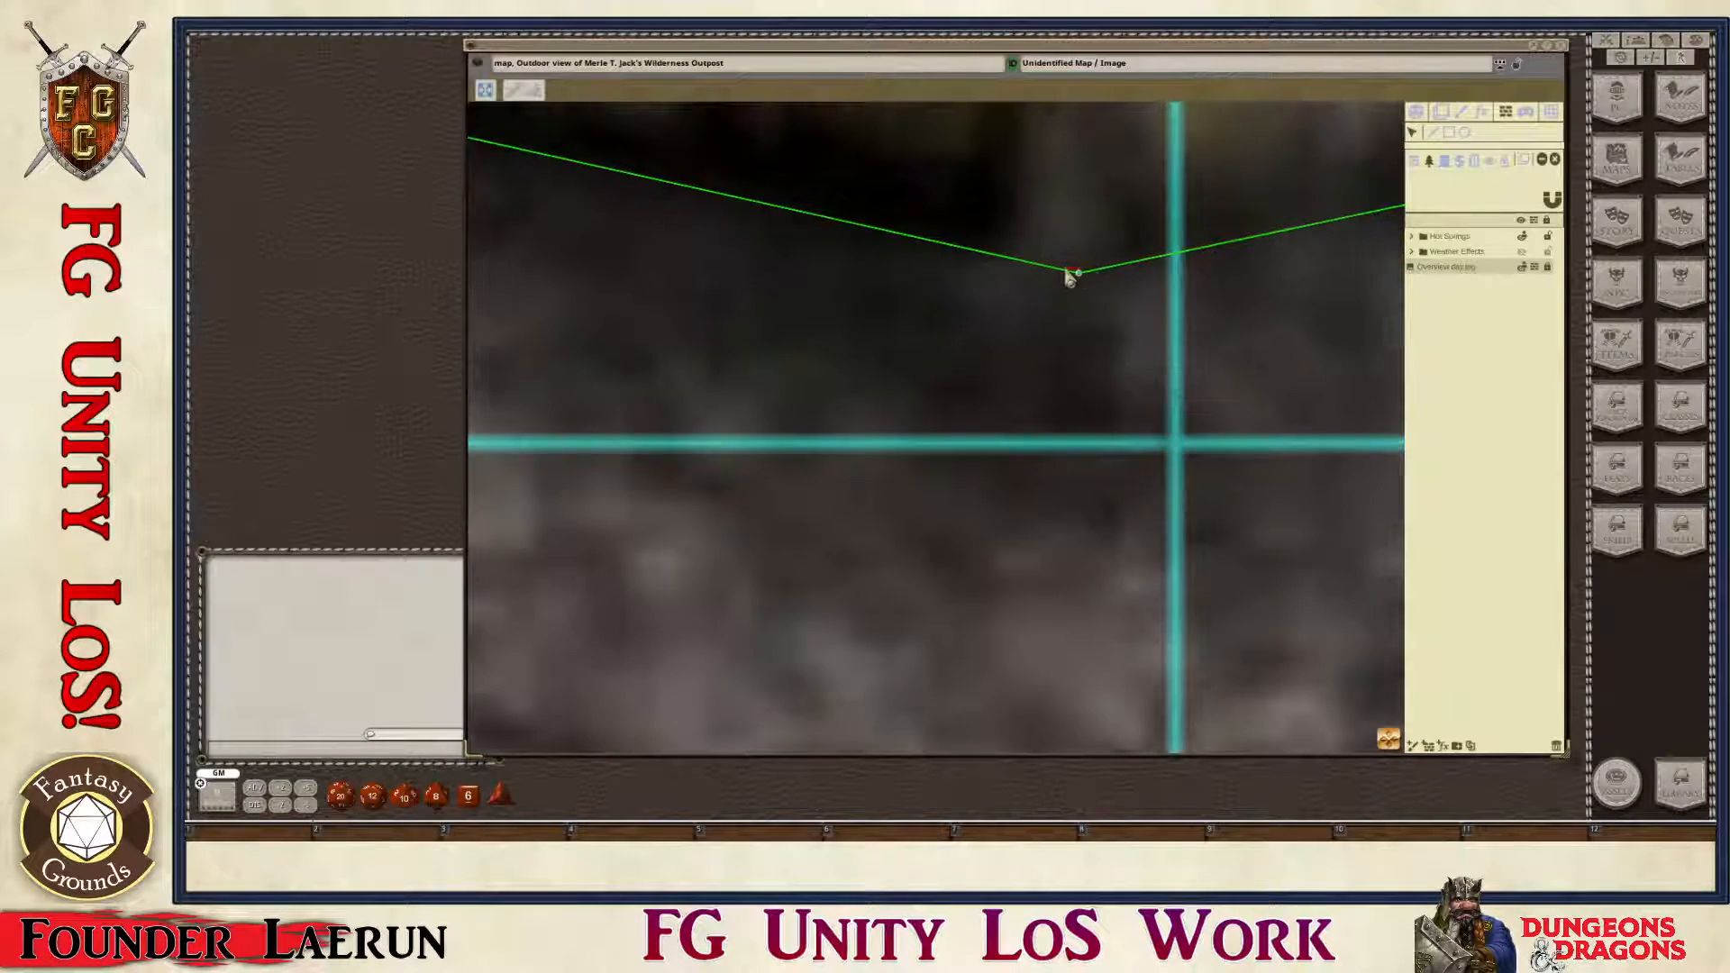
pyautogui.moveTo(1079, 275); pyautogui.dragTo(1066, 268)
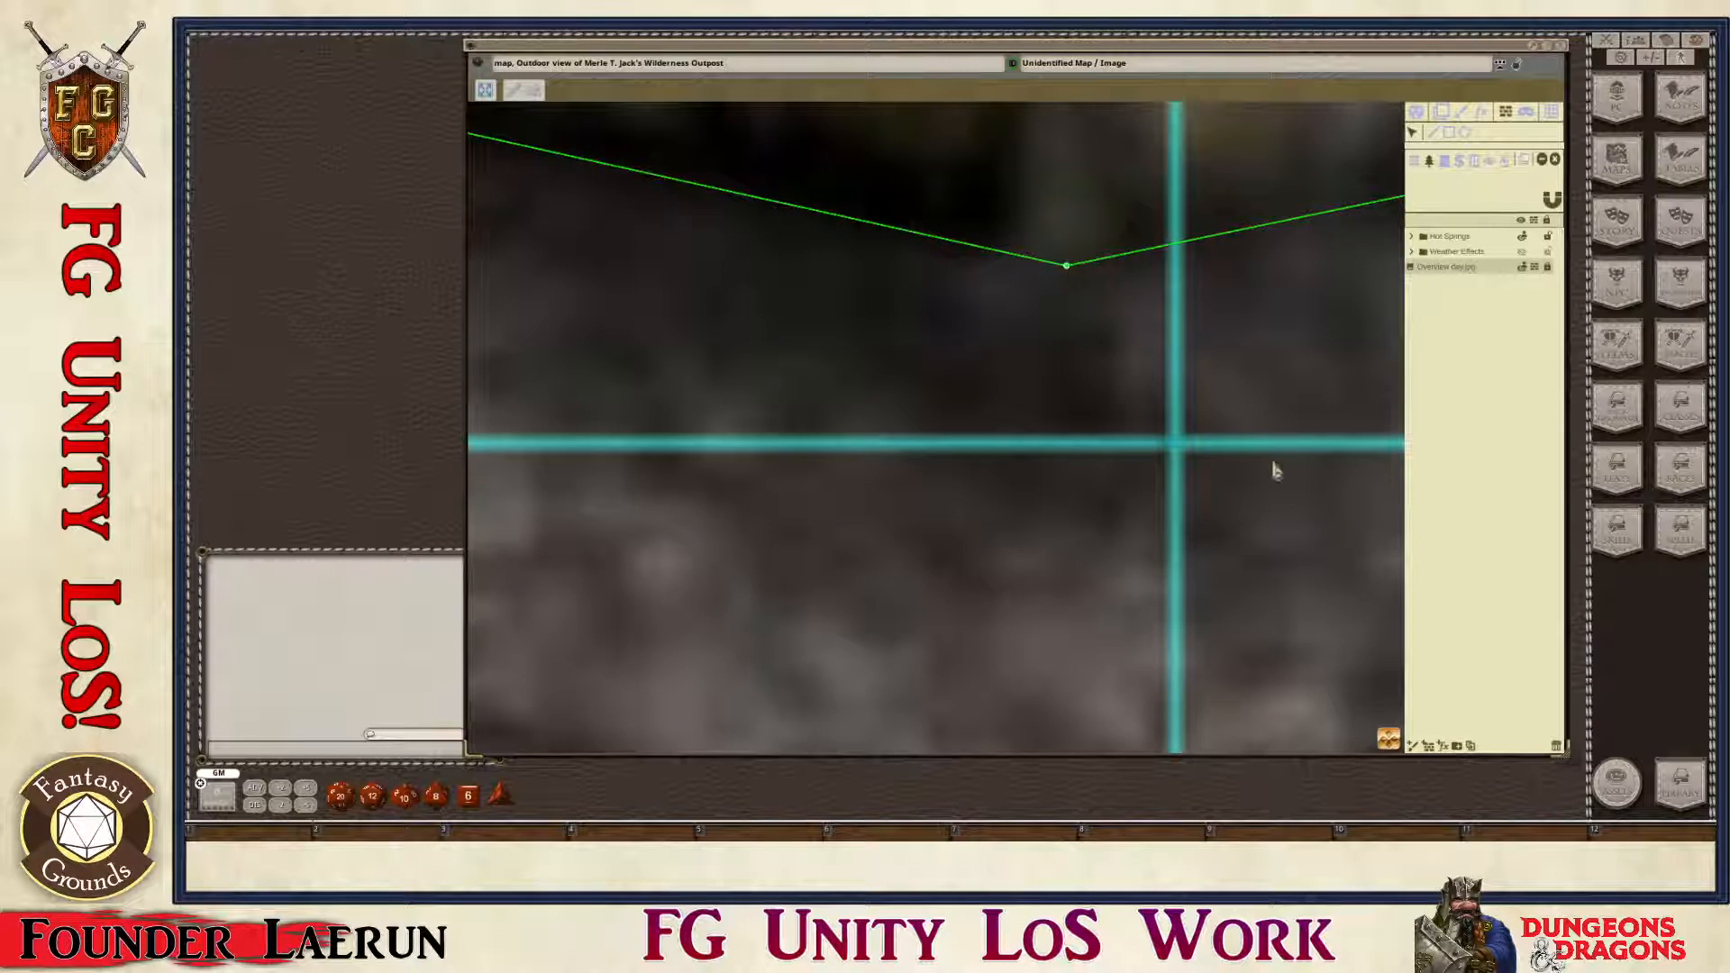
pyautogui.scroll(-2, 1316, 621)
# Step: Fine-tune the outline points at the southeast dormer's outer ridge tip and north corner
pyautogui.moveTo(1394, 744); pyautogui.dragTo(1694, 631)
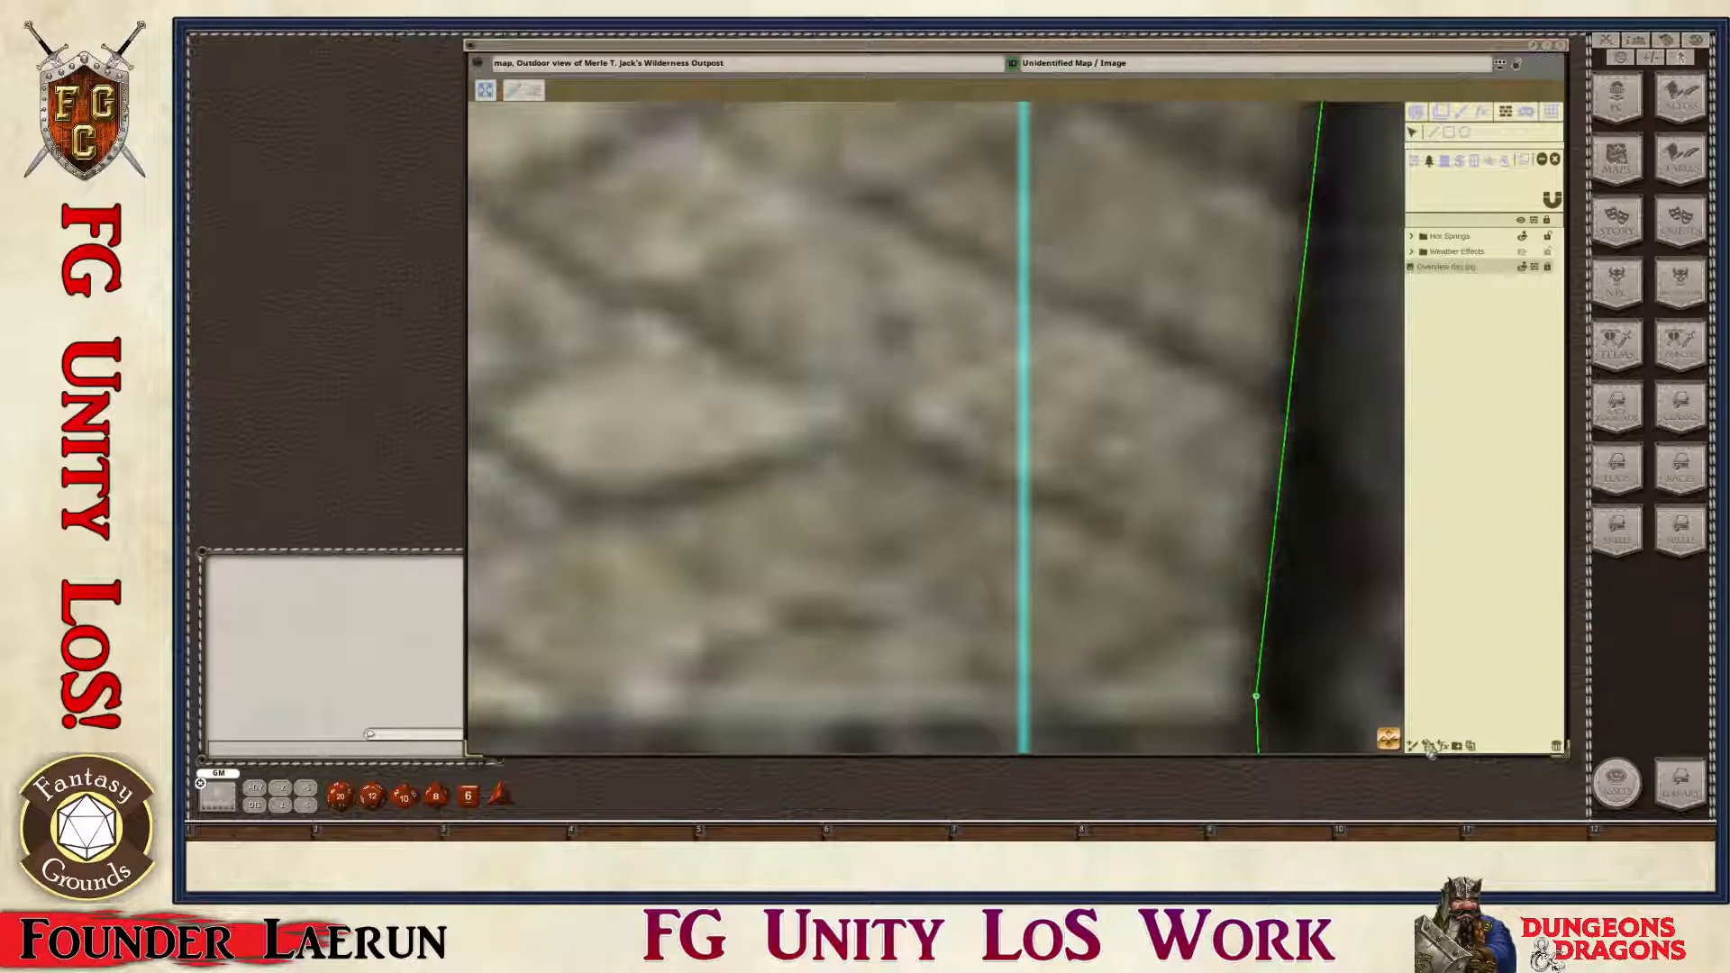
pyautogui.moveTo(1387, 739); pyautogui.dragTo(1362, 171)
pyautogui.moveTo(1154, 405)
pyautogui.mouseDown()
pyautogui.moveTo(1124, 404)
pyautogui.moveTo(1143, 404)
pyautogui.mouseUp()
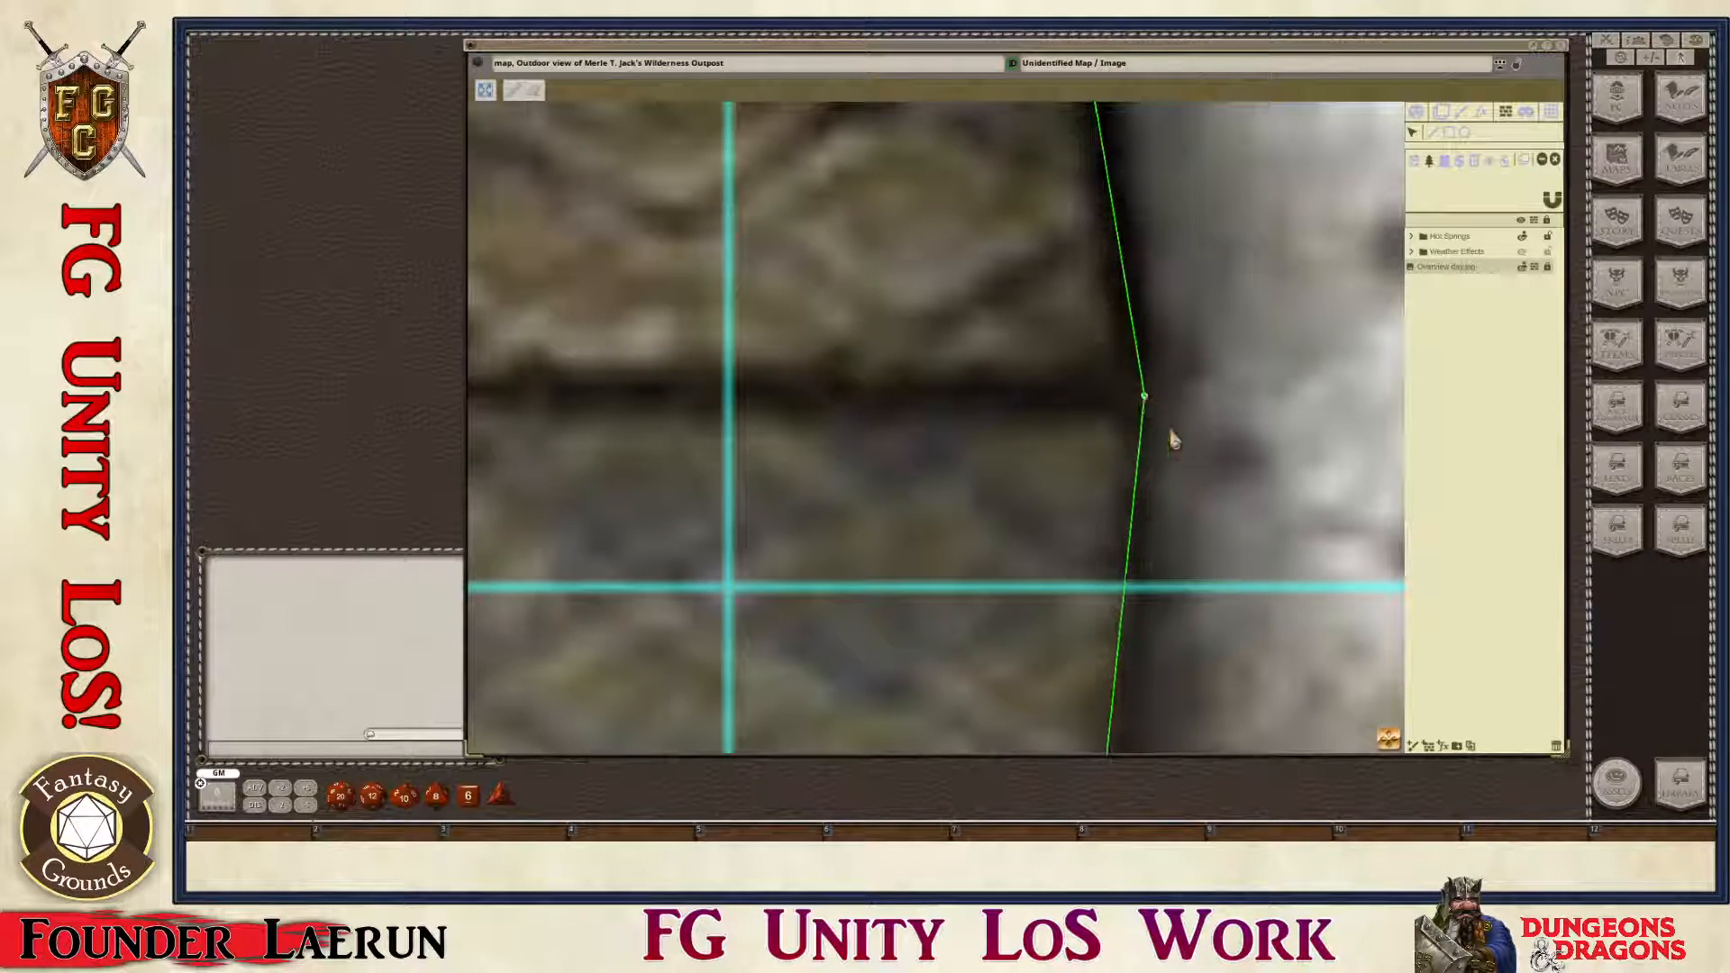
pyautogui.moveTo(1396, 747); pyautogui.dragTo(1385, 187)
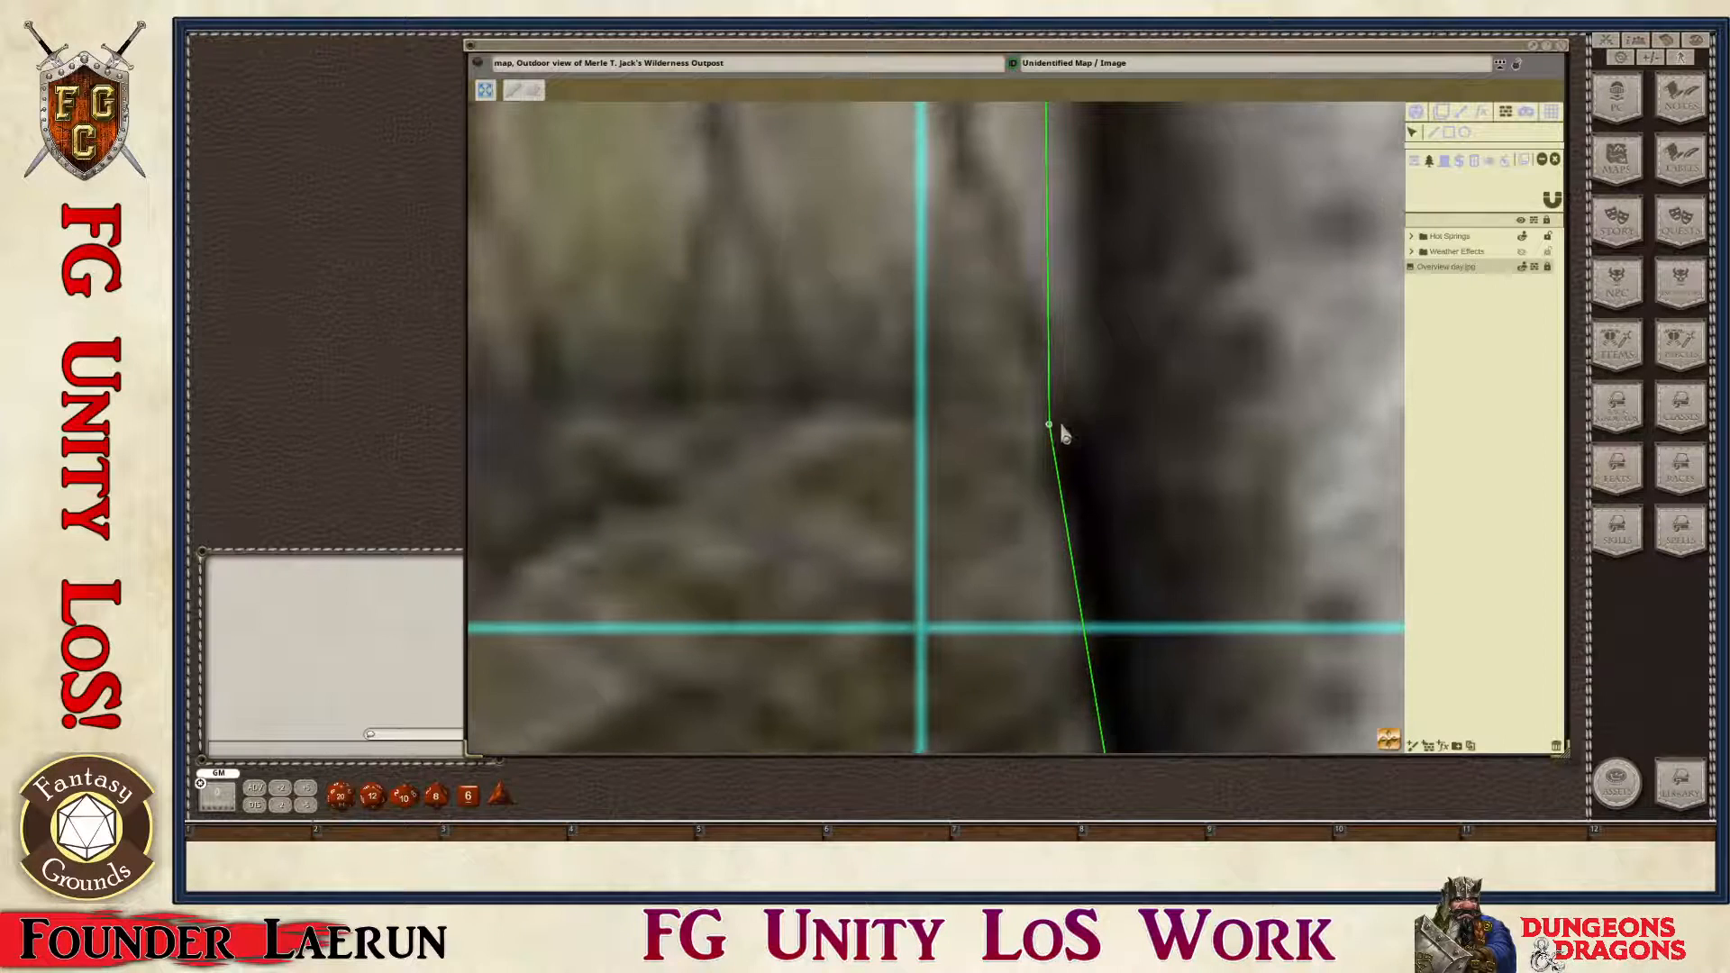
pyautogui.moveTo(1052, 433); pyautogui.dragTo(1061, 435)
# Step: Move the two east wall outline points at the wooden walkway's south and north ends slightly east onto the roof edge
pyautogui.moveTo(1392, 745); pyautogui.dragTo(1388, 84)
pyautogui.scroll(-3, 1033, 461)
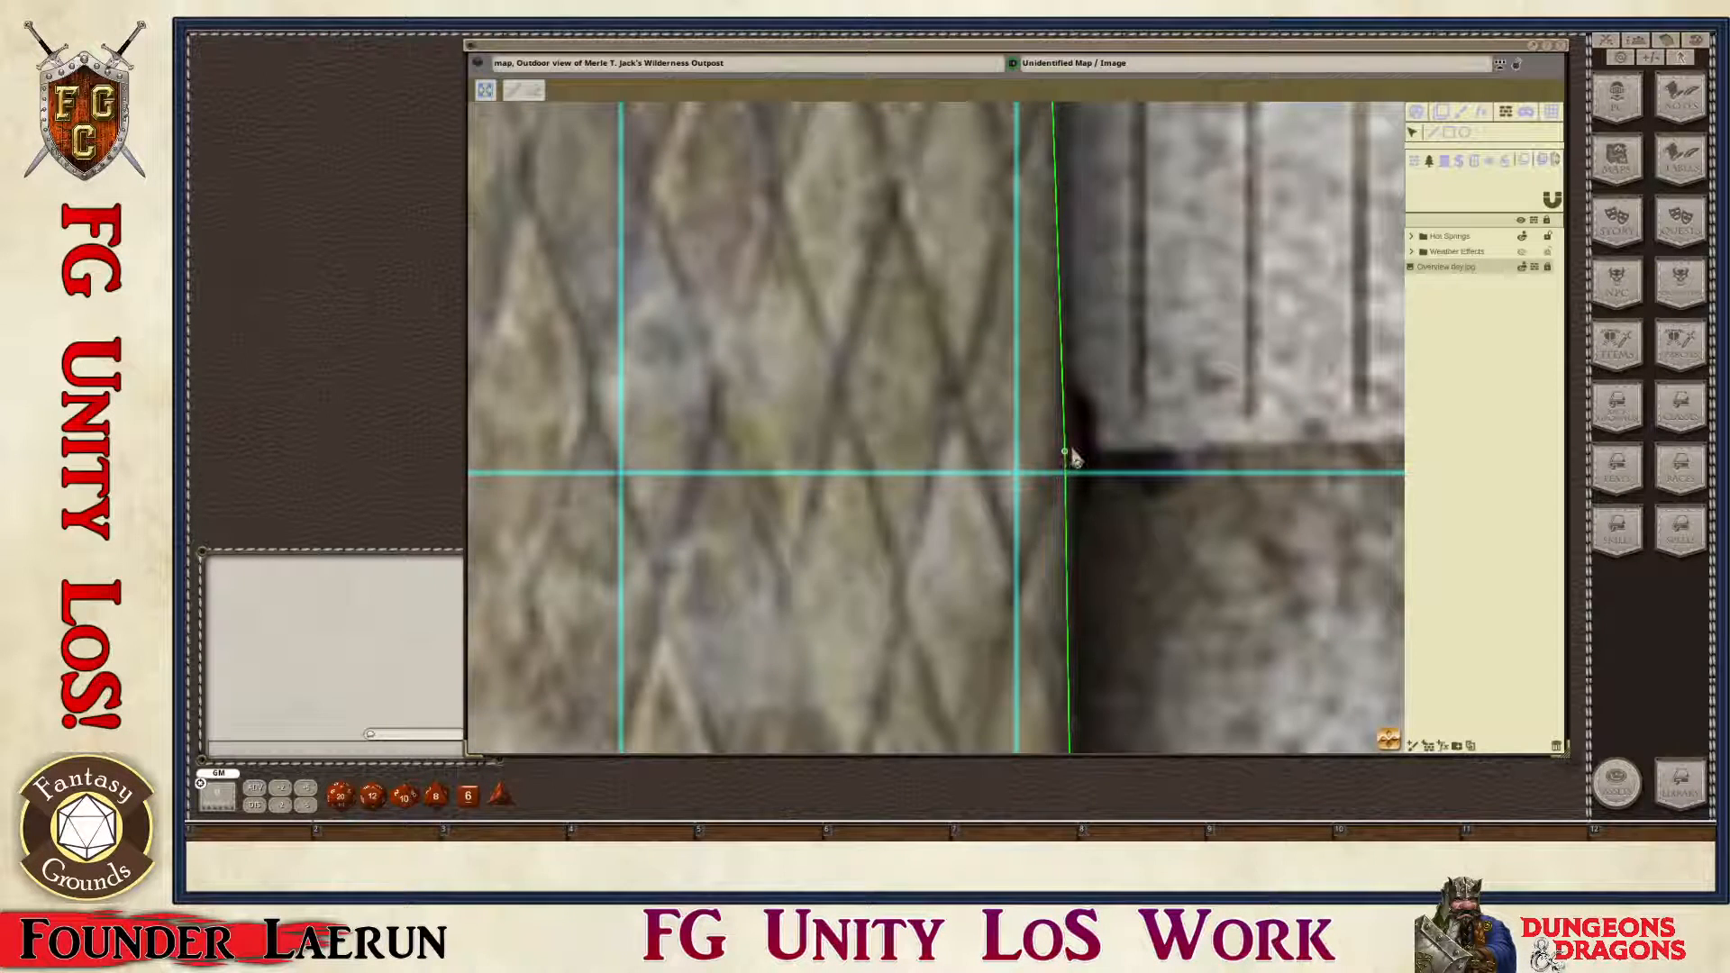
pyautogui.moveTo(1071, 452); pyautogui.dragTo(1075, 450)
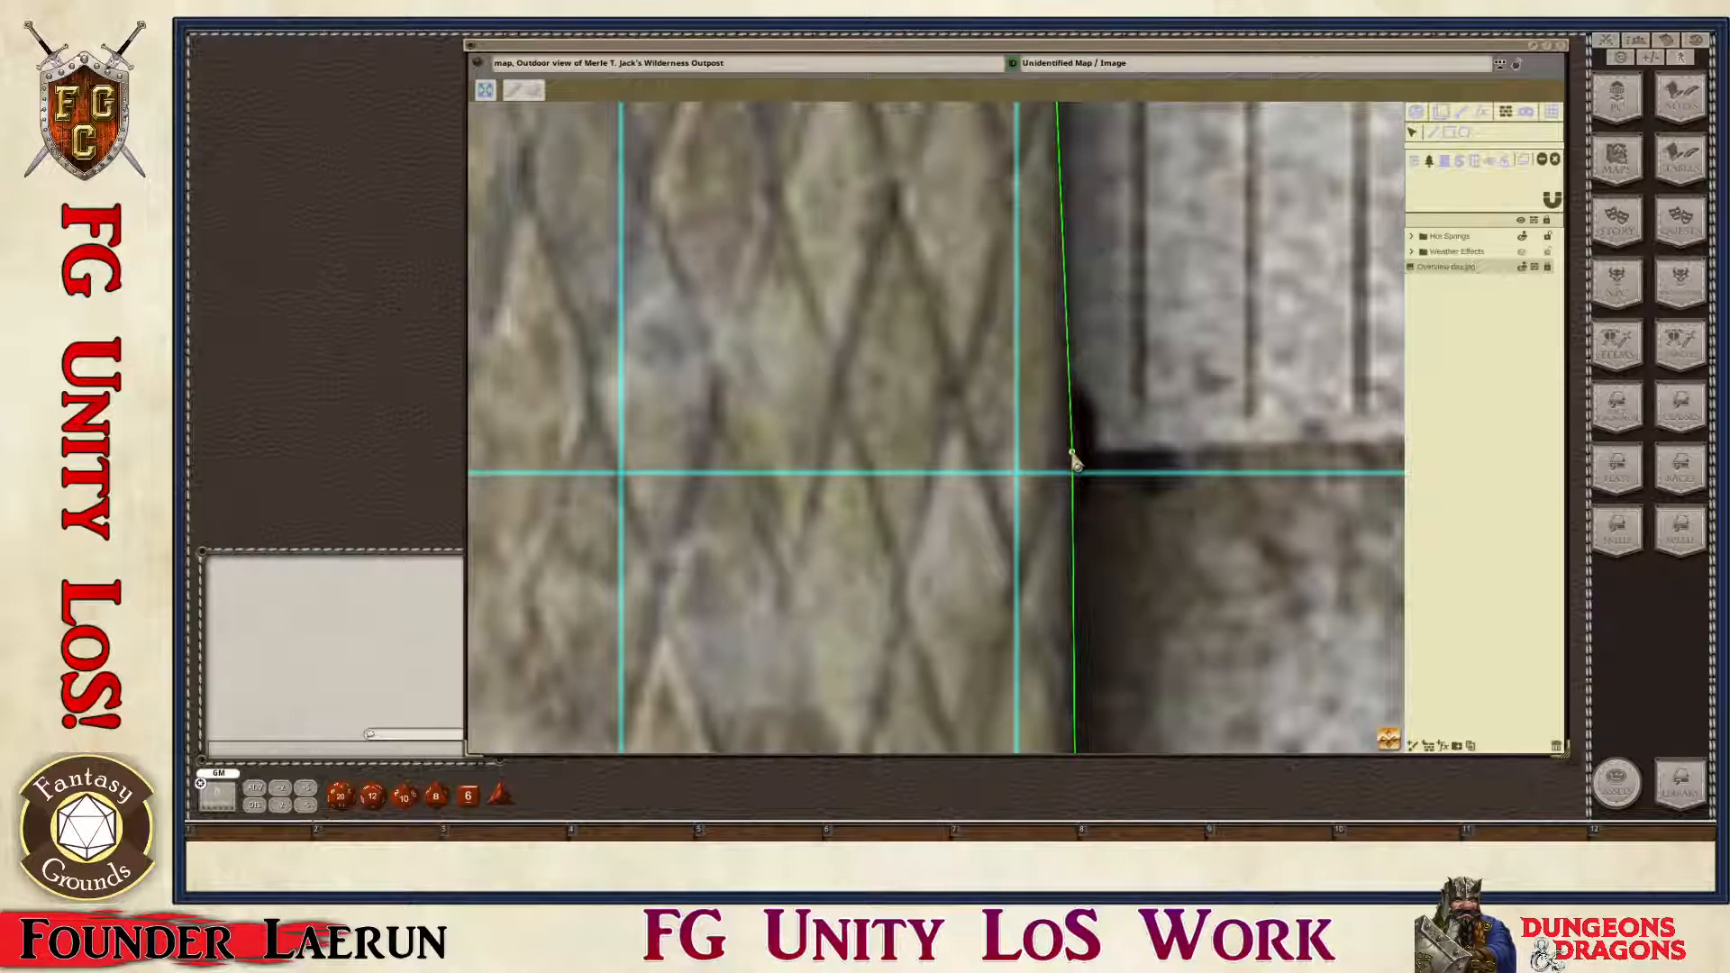
pyautogui.scroll(1, 1189, 539)
pyautogui.moveTo(1390, 740); pyautogui.dragTo(1388, 355)
pyautogui.scroll(3, 1072, 277)
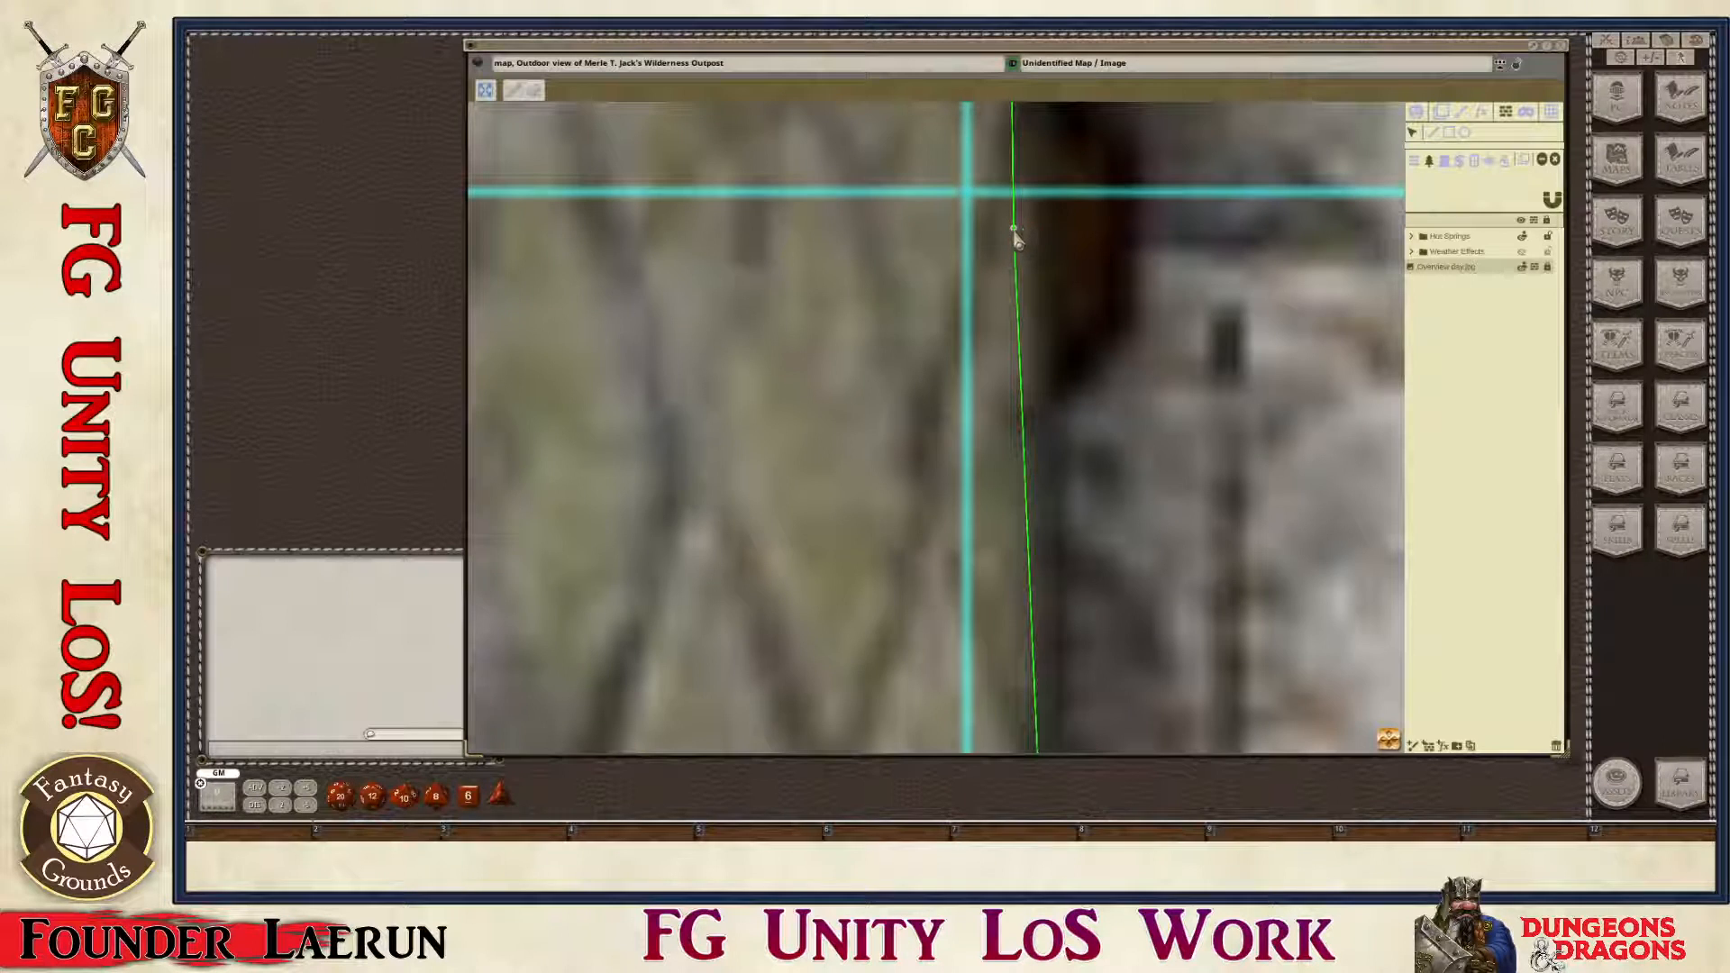
pyautogui.moveTo(1014, 229); pyautogui.dragTo(1040, 246)
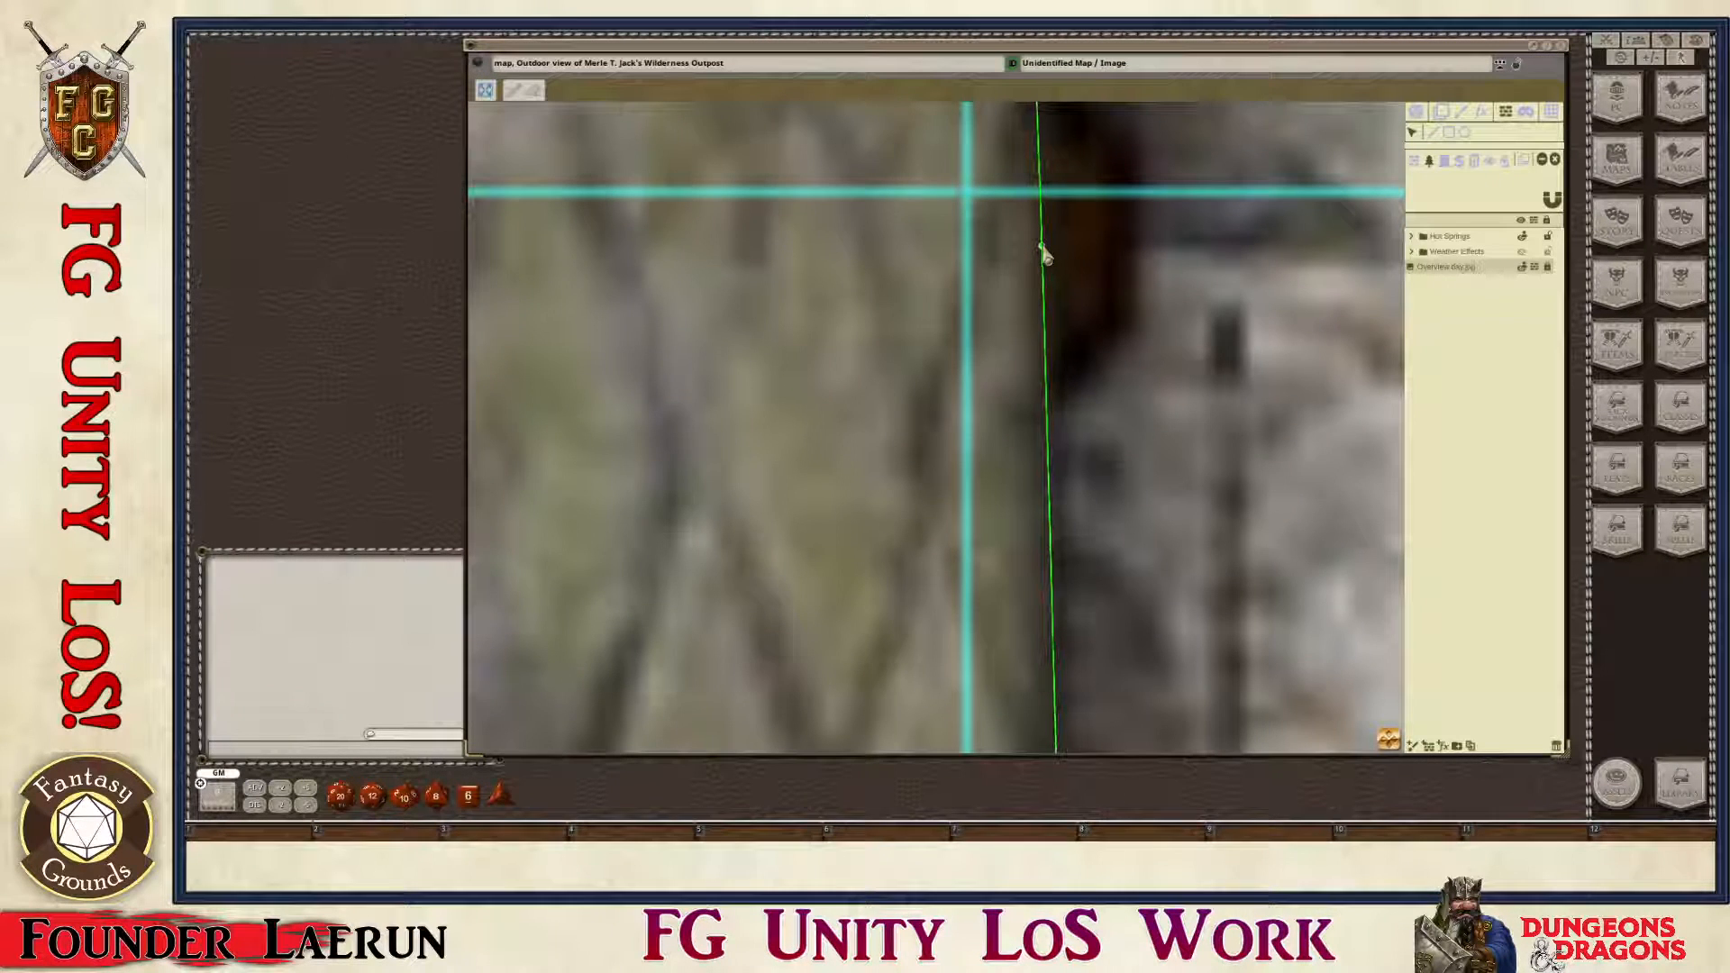
pyautogui.scroll(-5, 1401, 751)
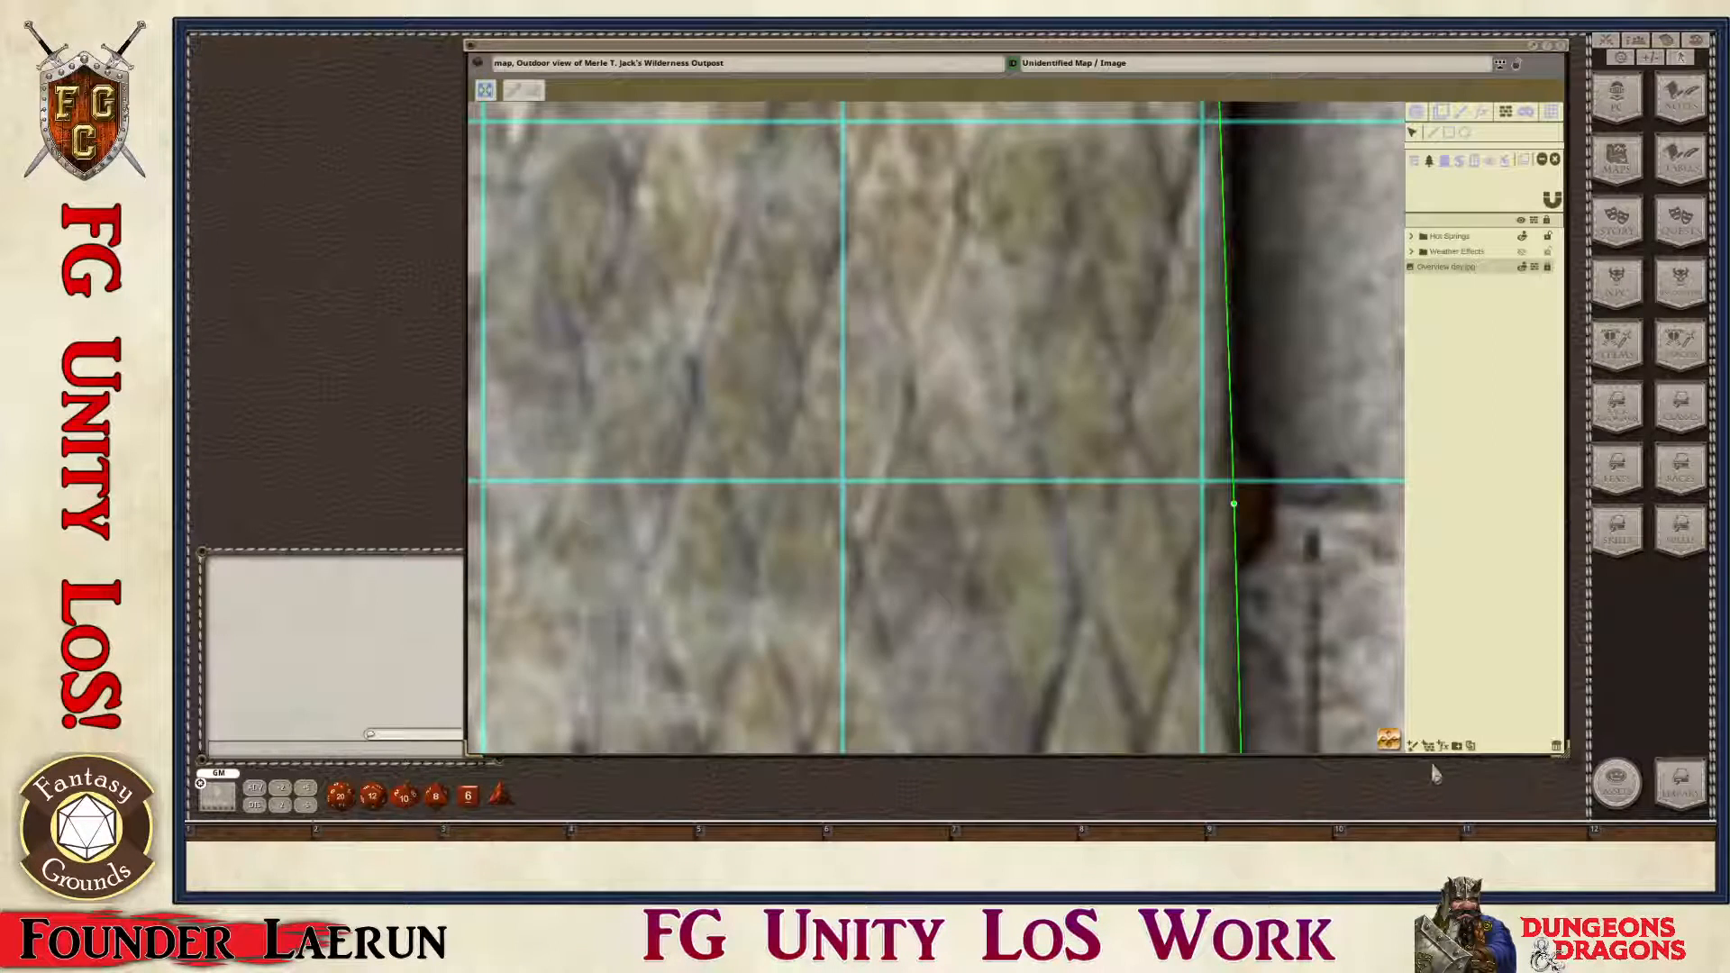
# Step: Delete the extra outline point at the northeast dormer's south end and place the remaining point on the dormer's corner
pyautogui.moveTo(1390, 746); pyautogui.dragTo(1414, 288)
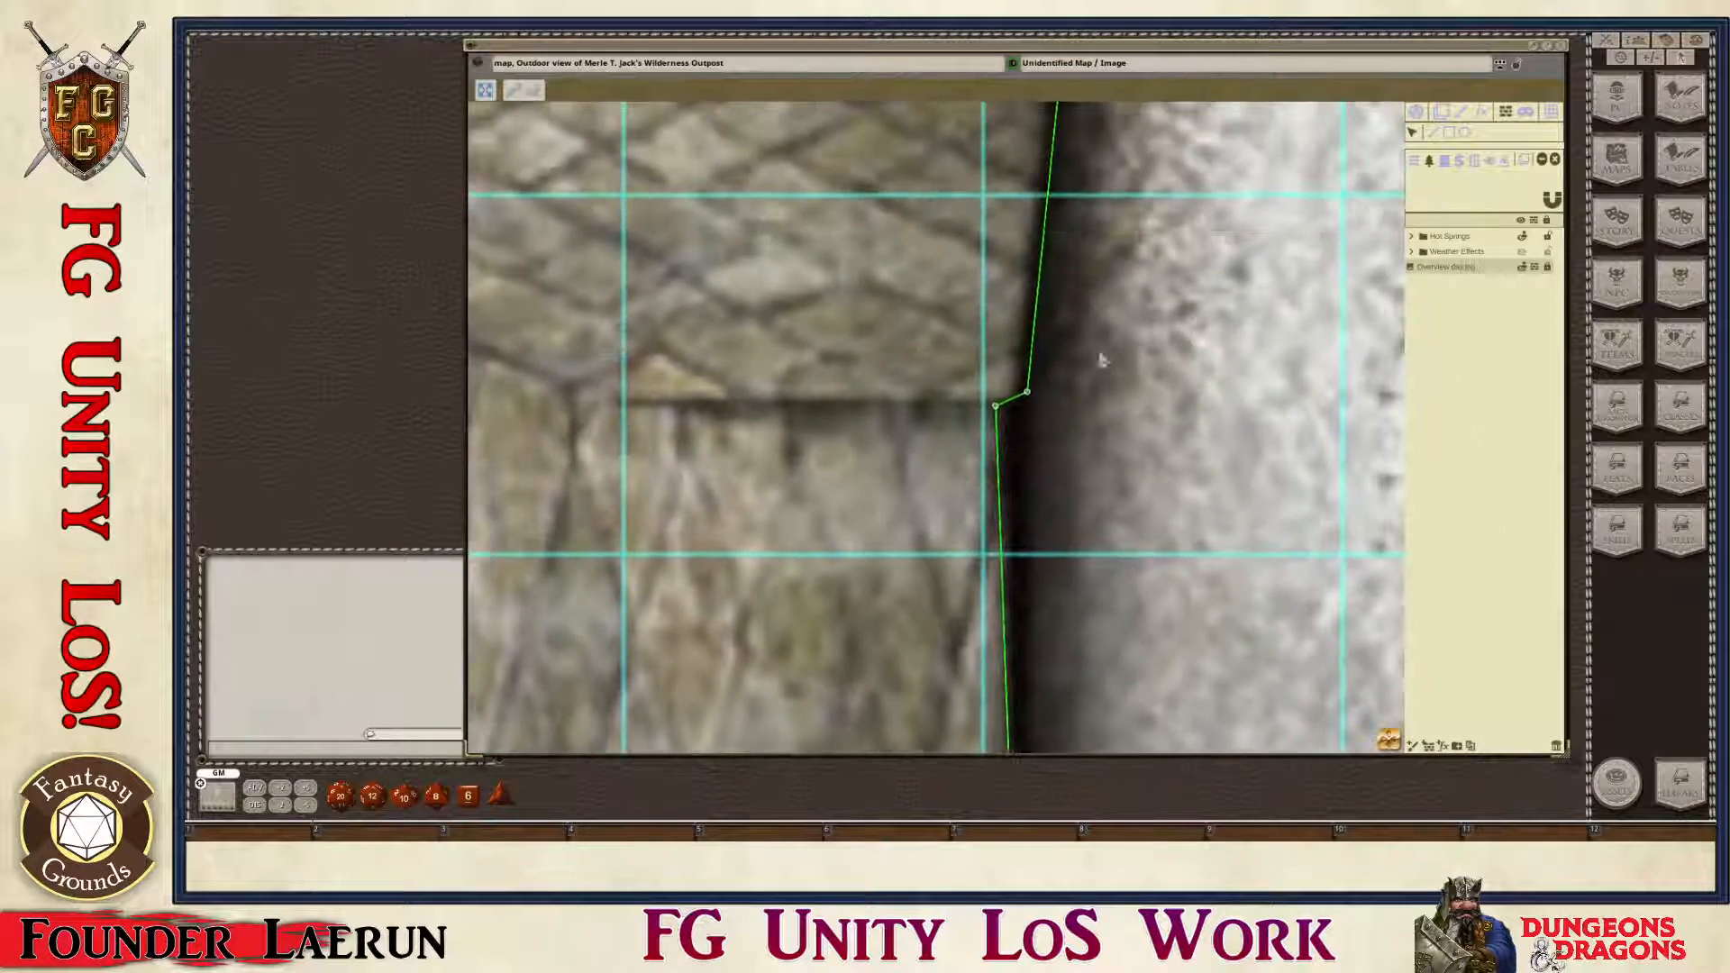
pyautogui.scroll(3, 1026, 370)
pyautogui.scroll(2, 942, 415)
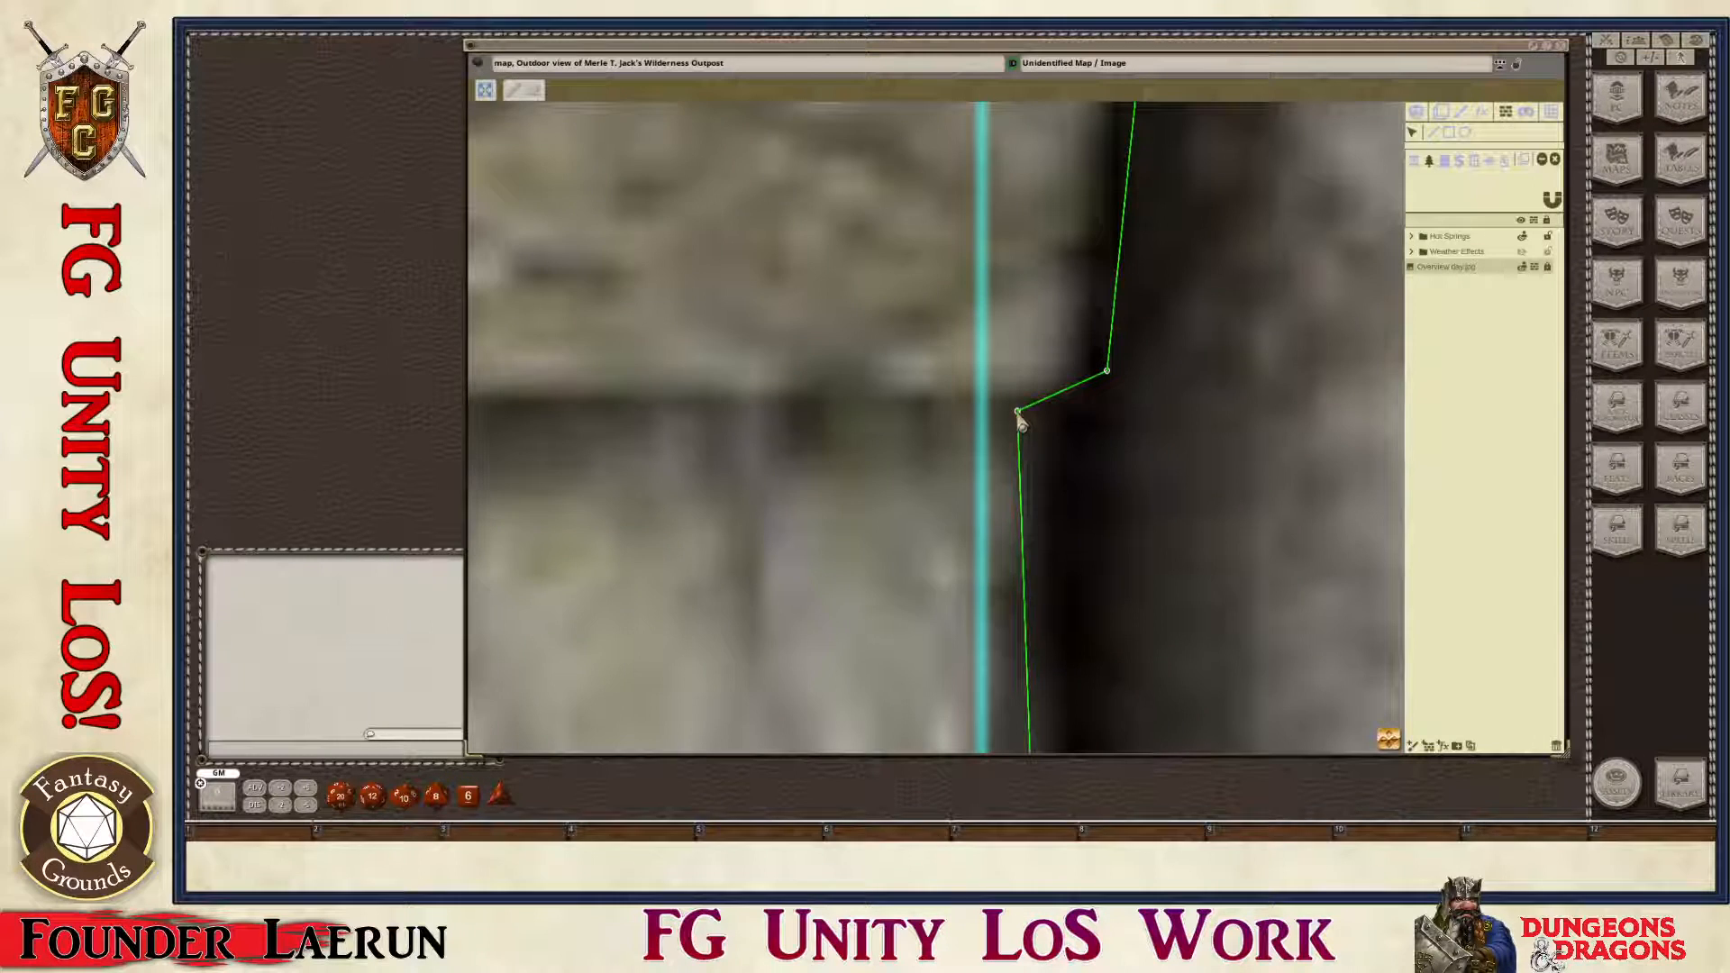
pyautogui.moveTo(1015, 414)
pyautogui.mouseDown()
pyautogui.moveTo(1029, 402)
pyautogui.moveTo(1017, 410)
pyautogui.mouseUp()
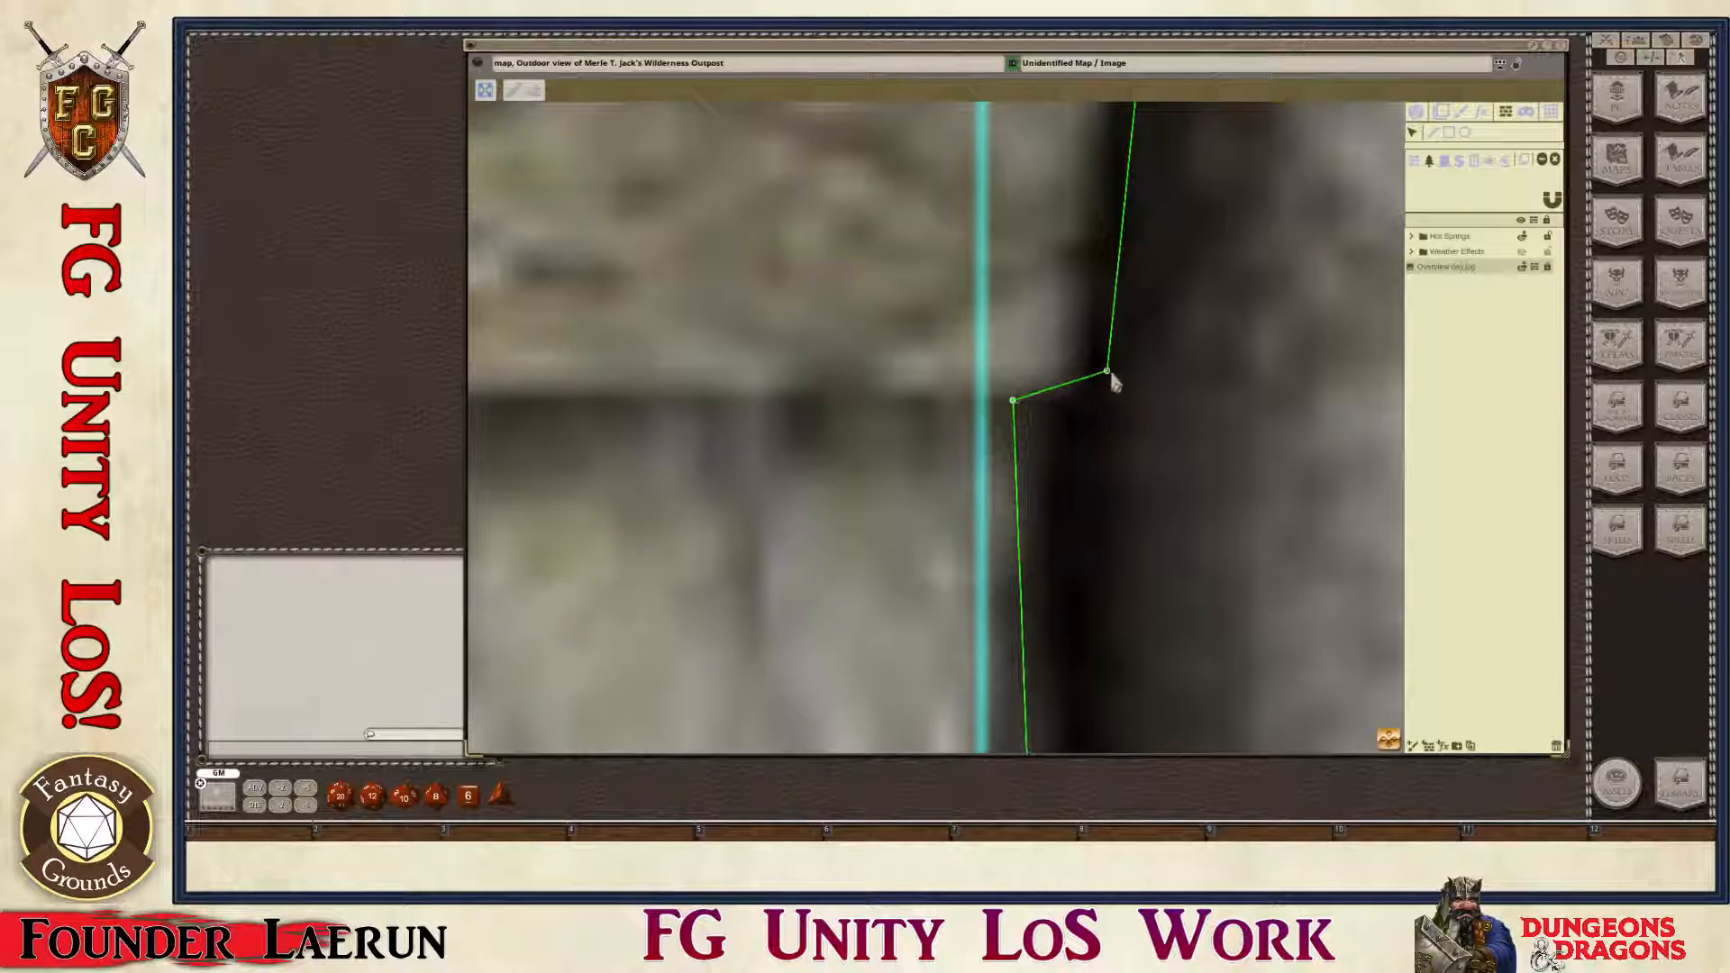
pyautogui.press('Delete')
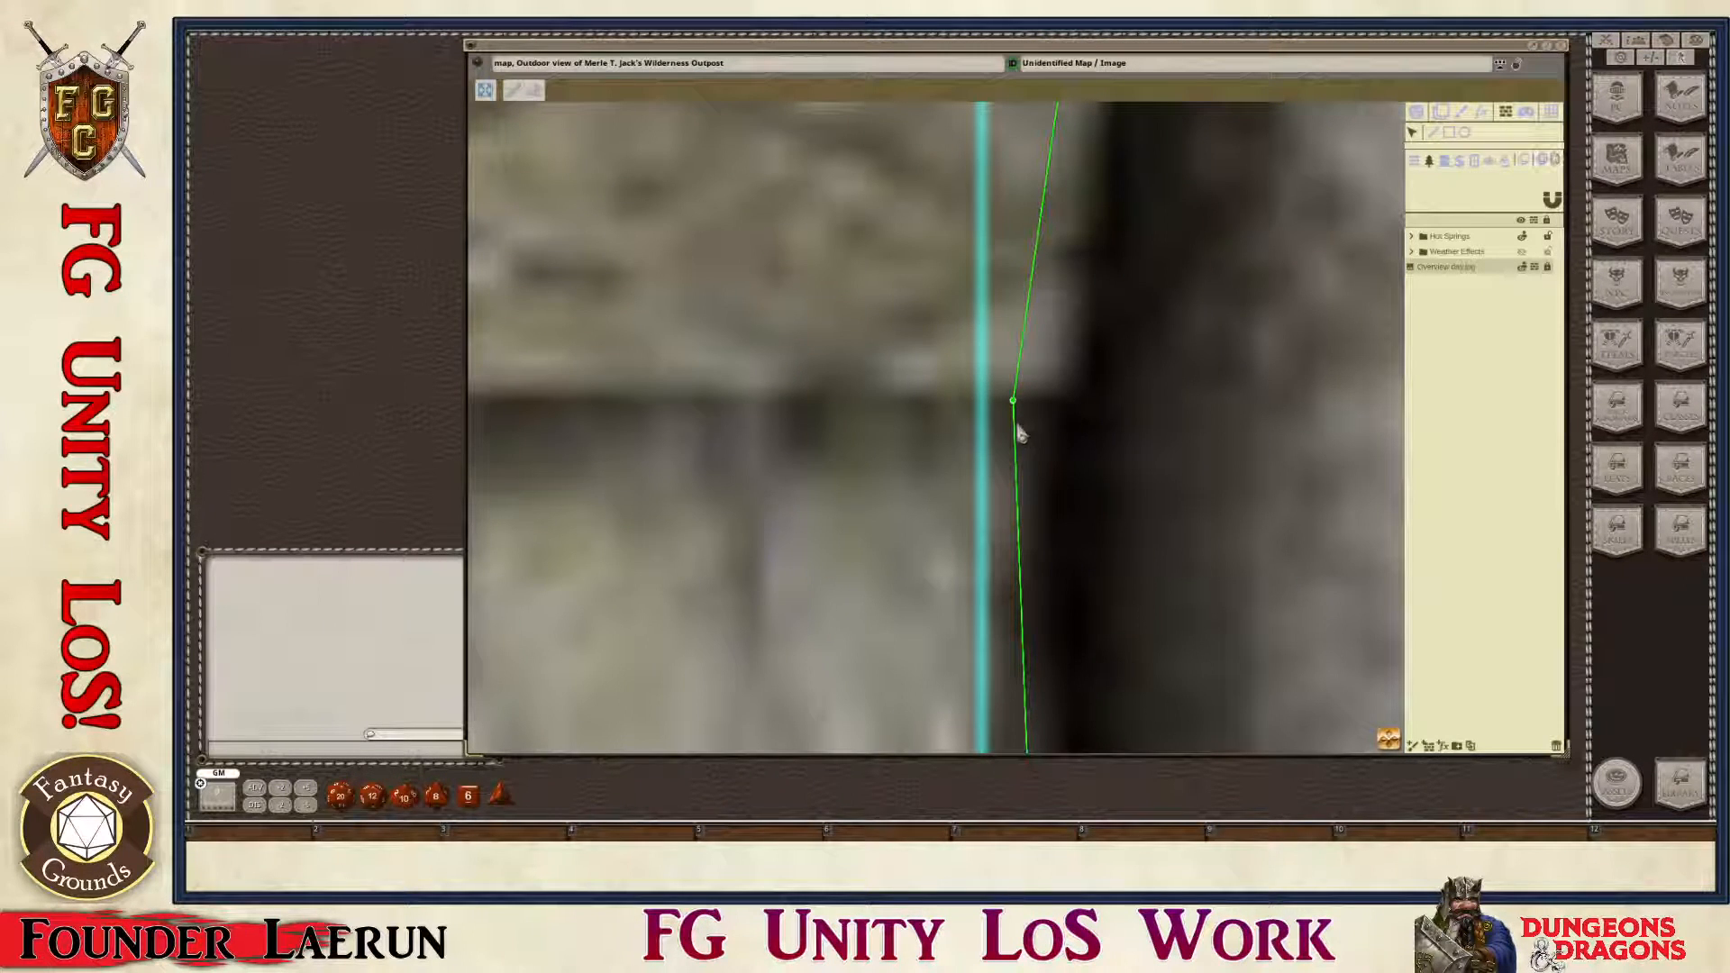
pyautogui.moveTo(1017, 410); pyautogui.dragTo(1062, 419)
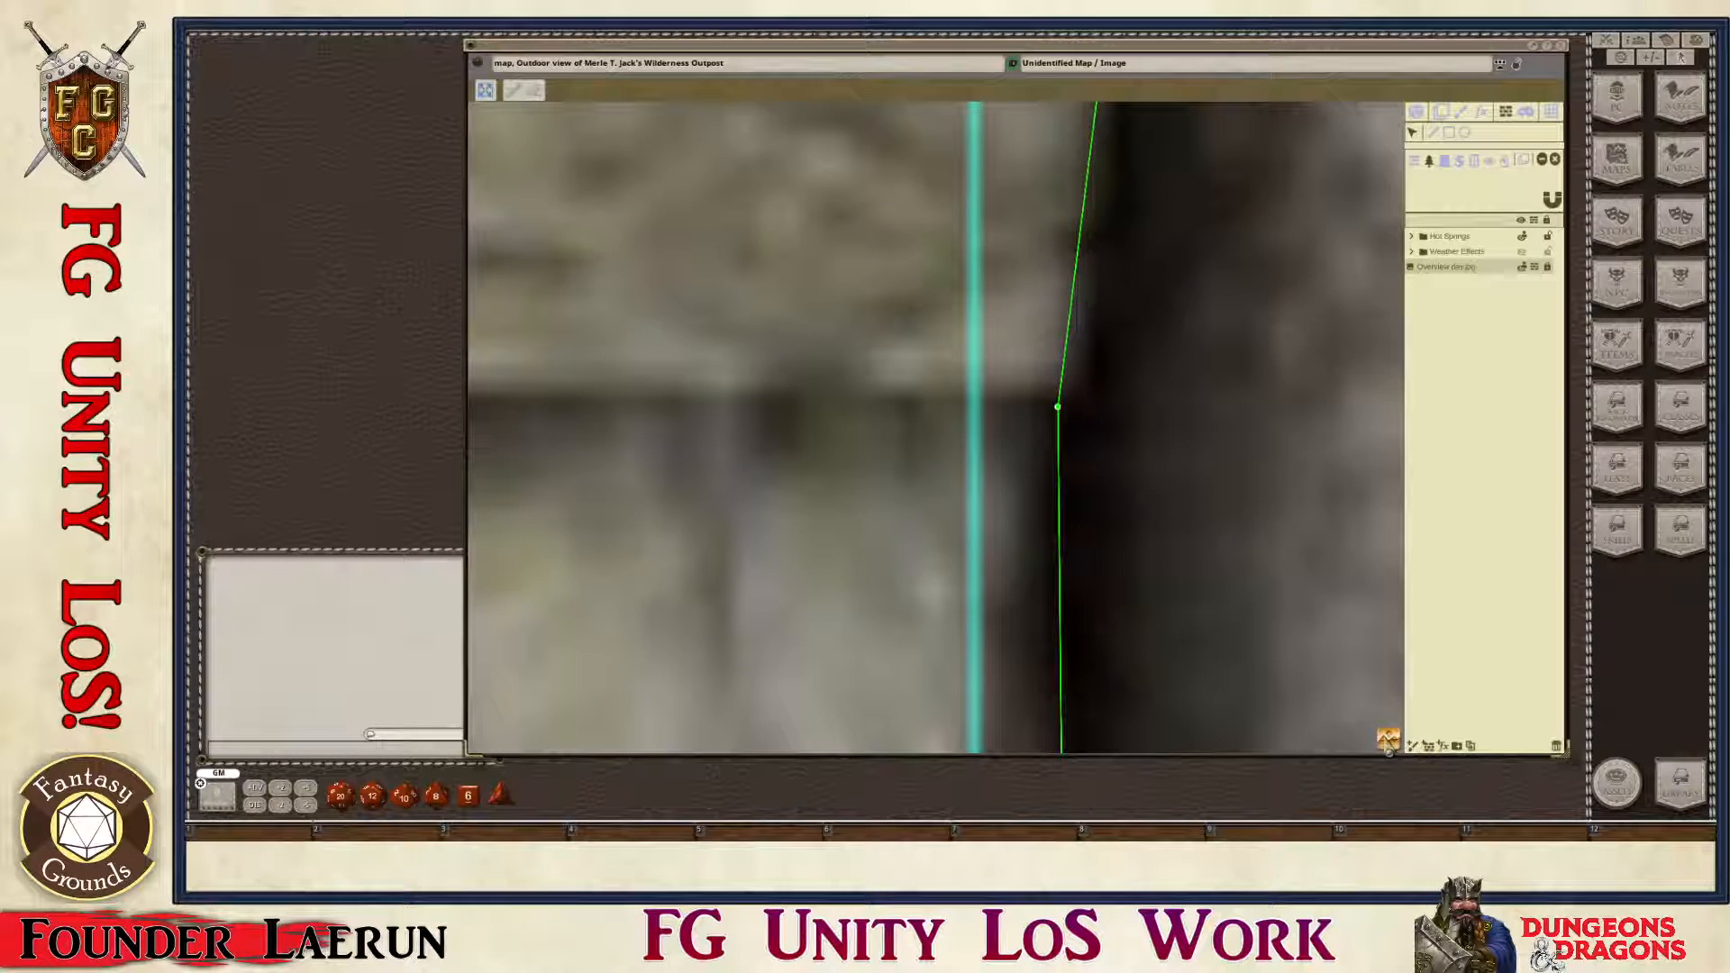
# Step: Fine-tune the outline points at the northeast dormer's outer ridge tip and north corner
pyautogui.scroll(-5, 1394, 721)
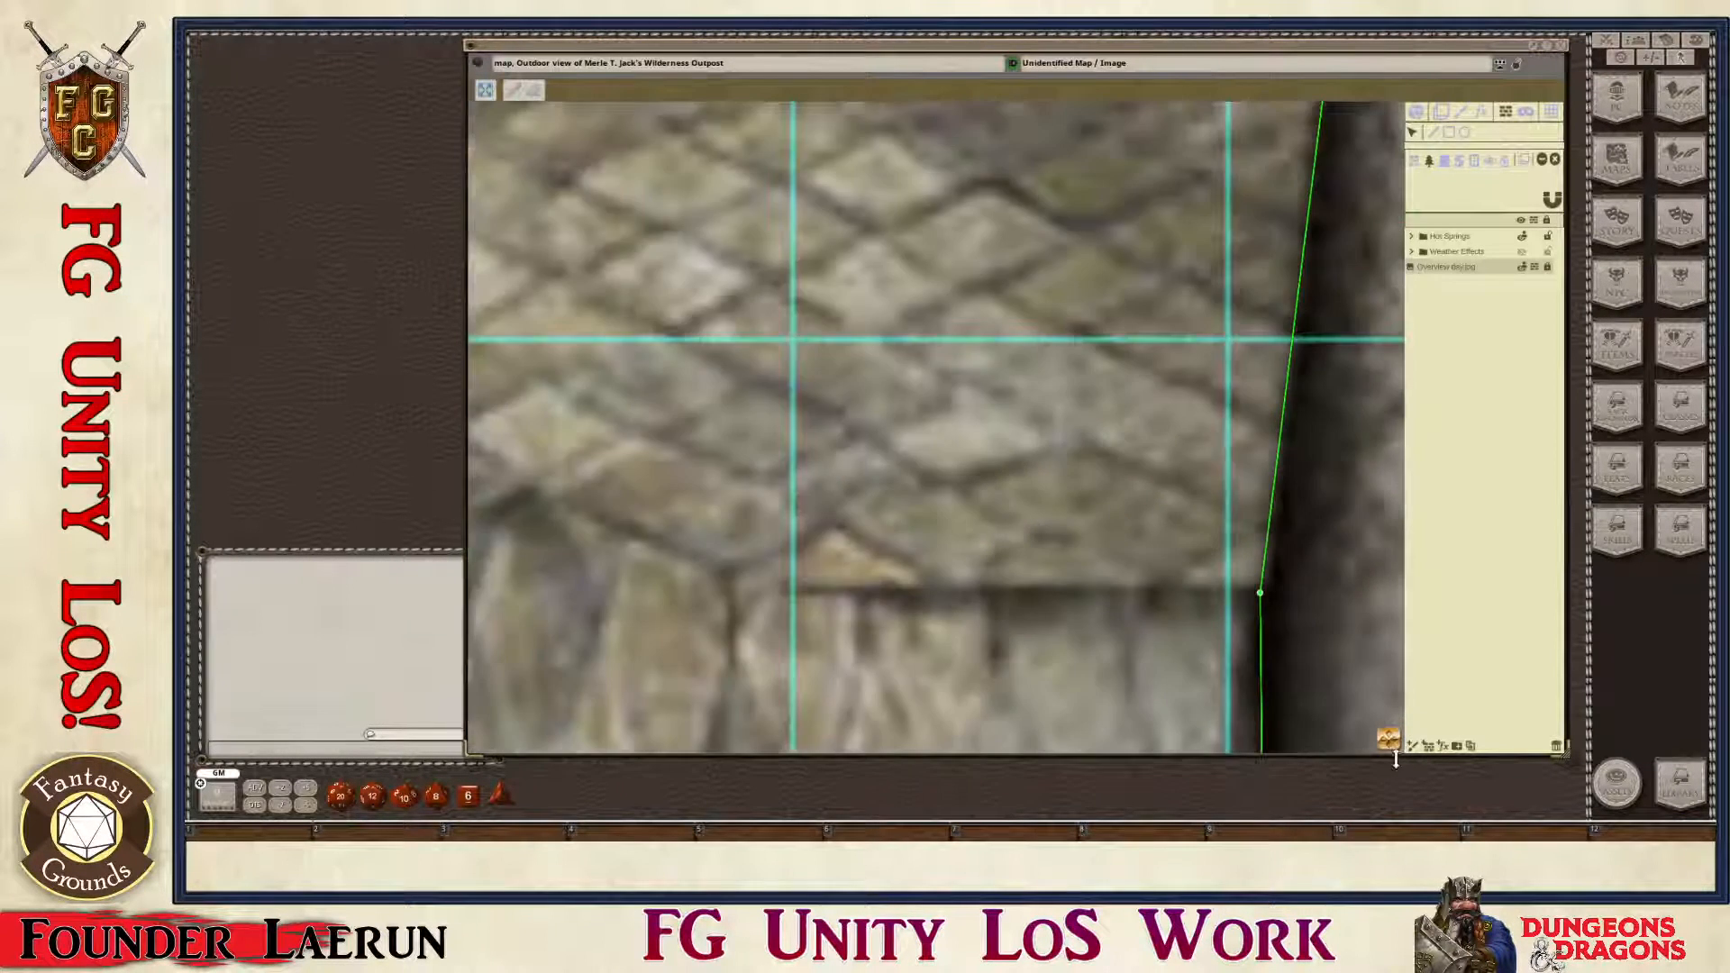
pyautogui.moveTo(1394, 750); pyautogui.dragTo(1361, 192)
pyautogui.moveTo(1300, 418)
pyautogui.mouseDown()
pyautogui.moveTo(1301, 390)
pyautogui.moveTo(1290, 413)
pyautogui.mouseUp()
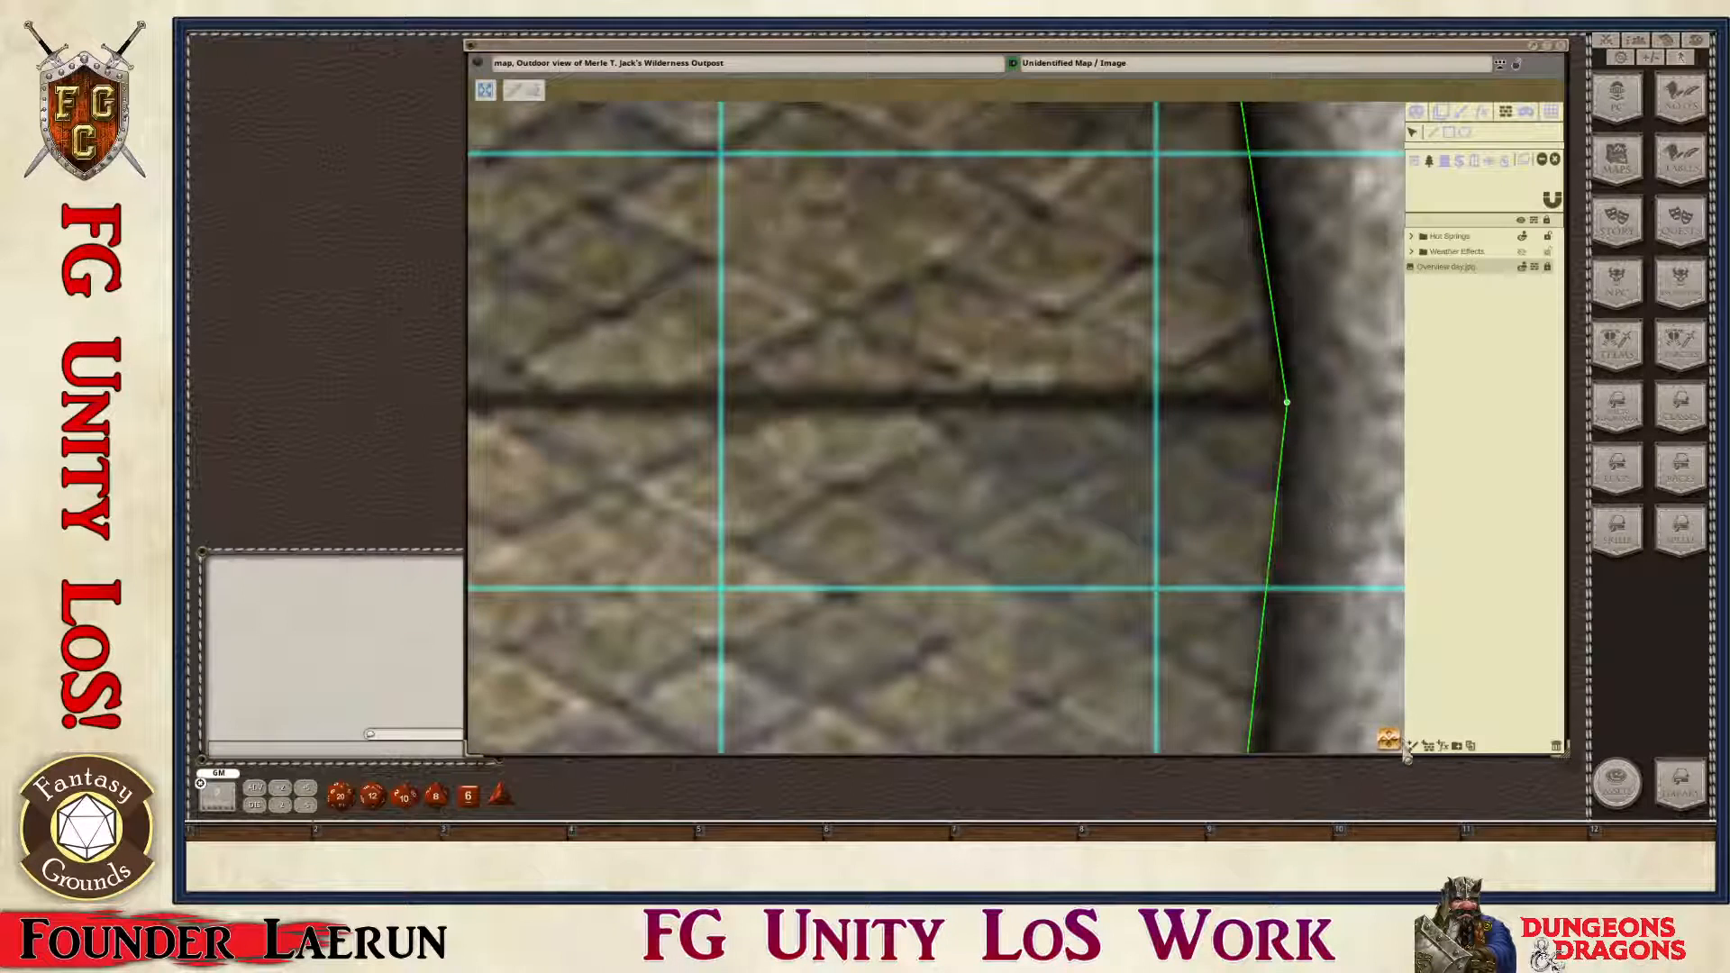
pyautogui.moveTo(1406, 755); pyautogui.dragTo(1380, 297)
pyautogui.scroll(8, 1255, 341)
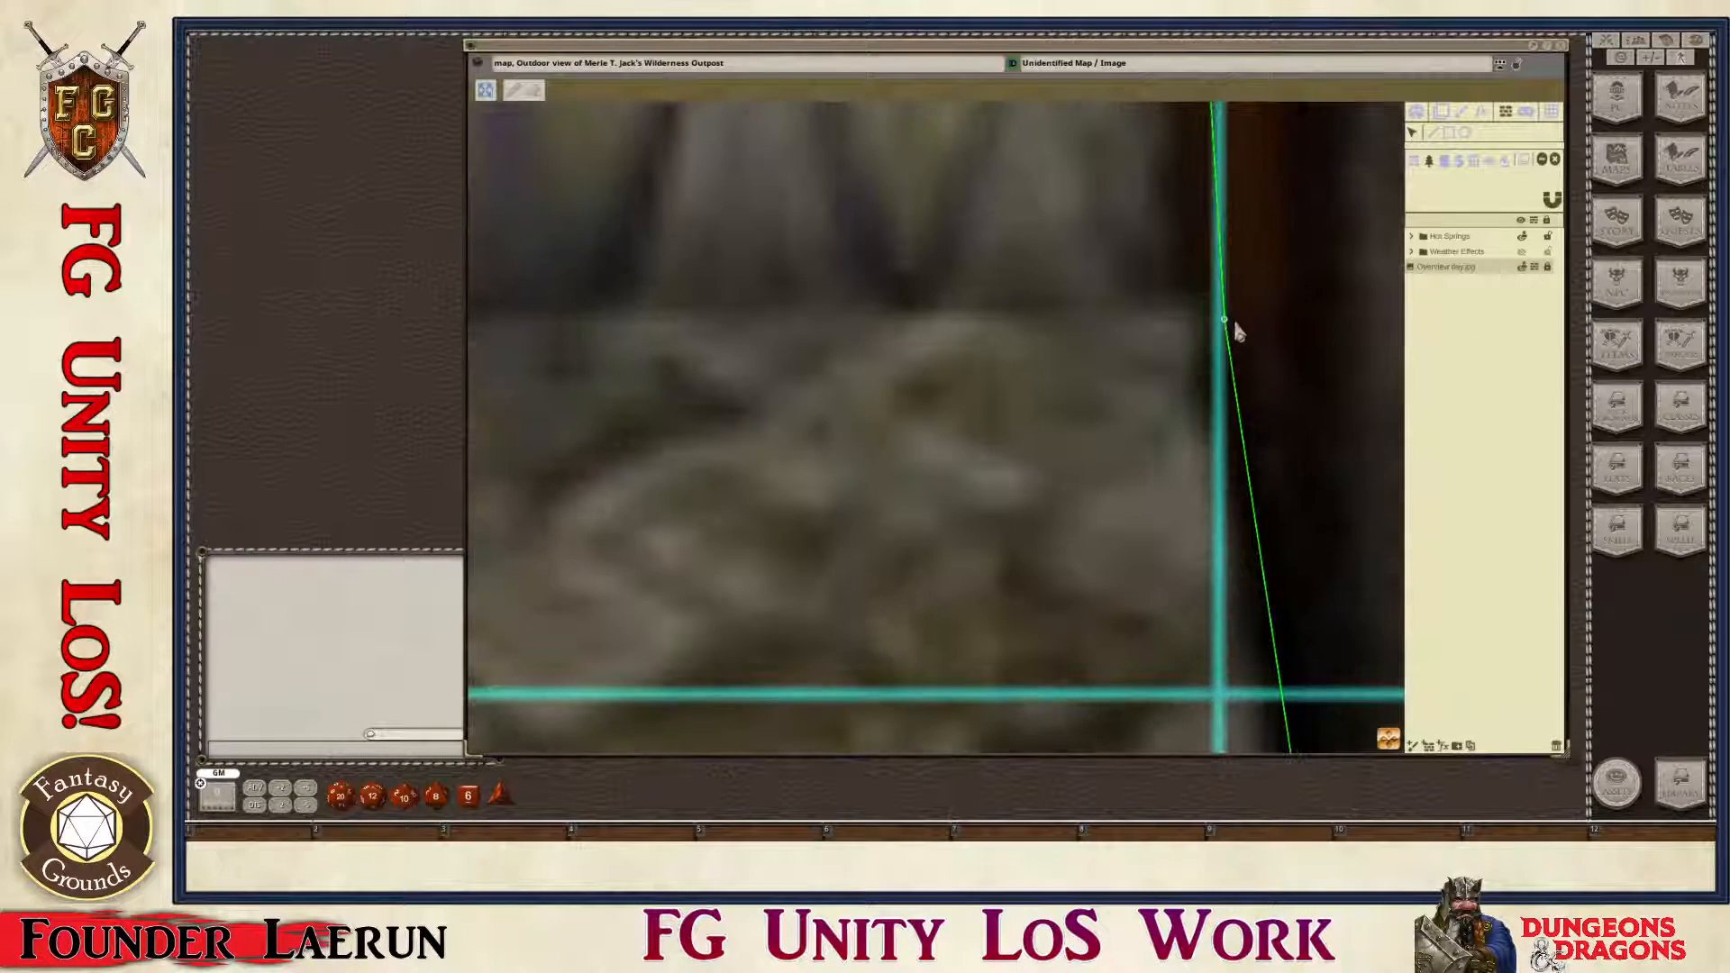
pyautogui.moveTo(1223, 329); pyautogui.dragTo(1208, 320)
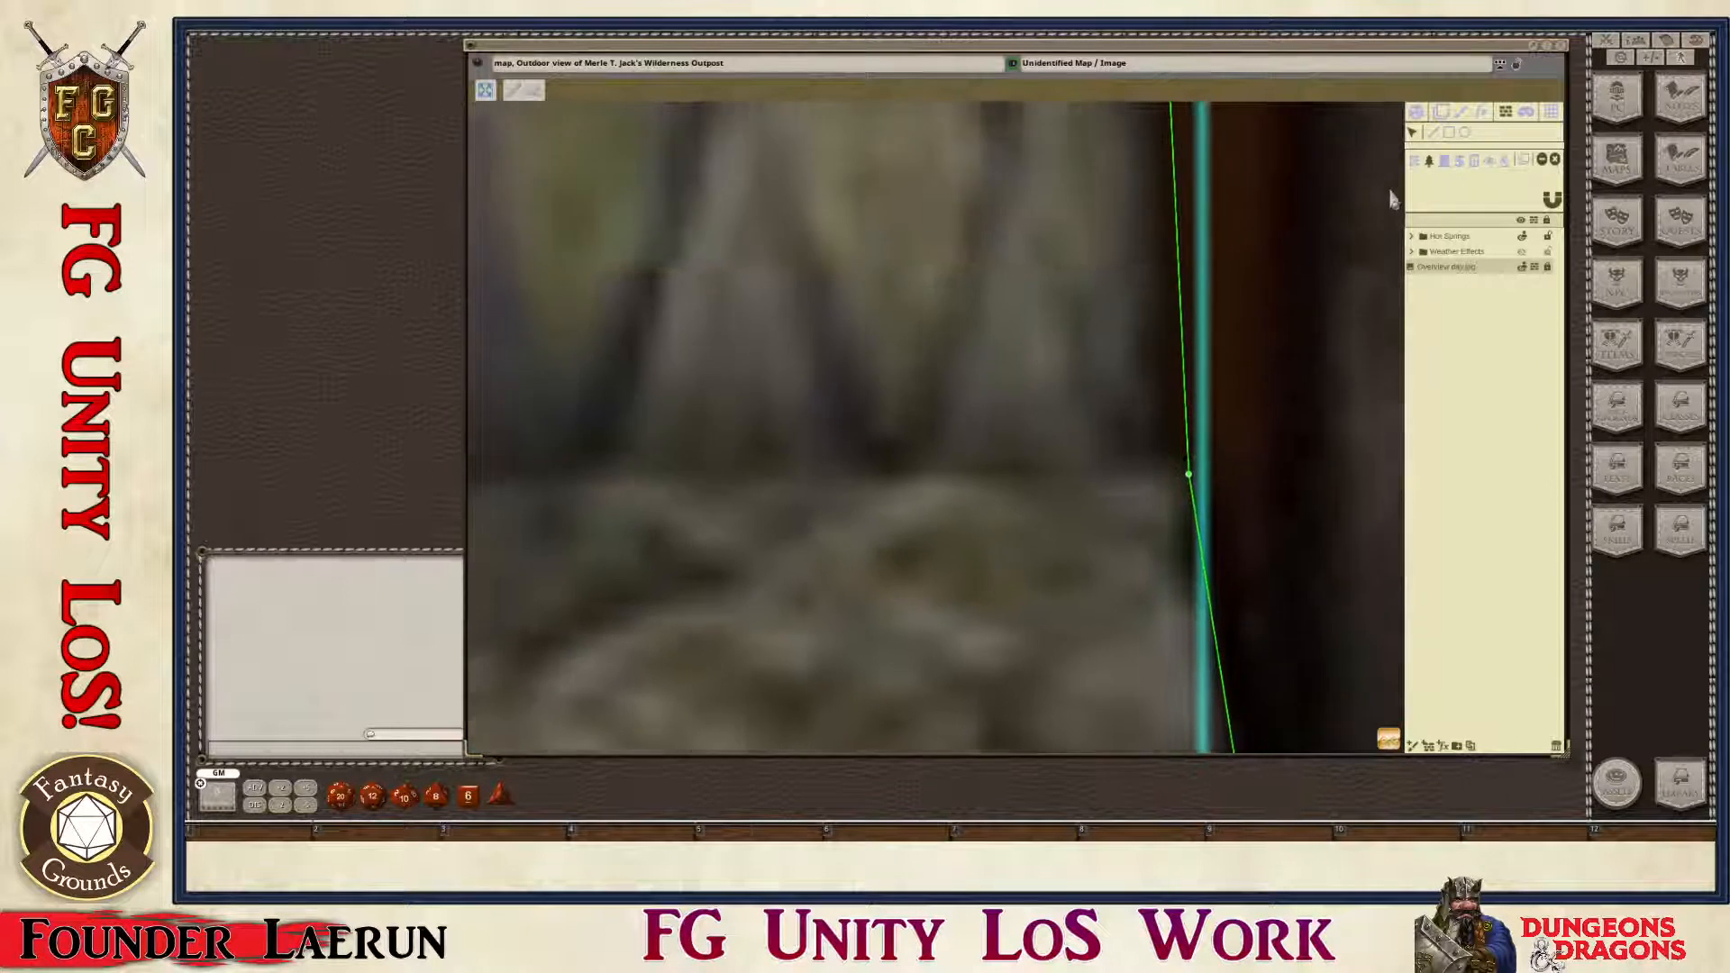
# Step: Check the large building's roof outline at the northeast corner, north gable tip and east side, and across the whole building
pyautogui.scroll(-5, 1297, 360)
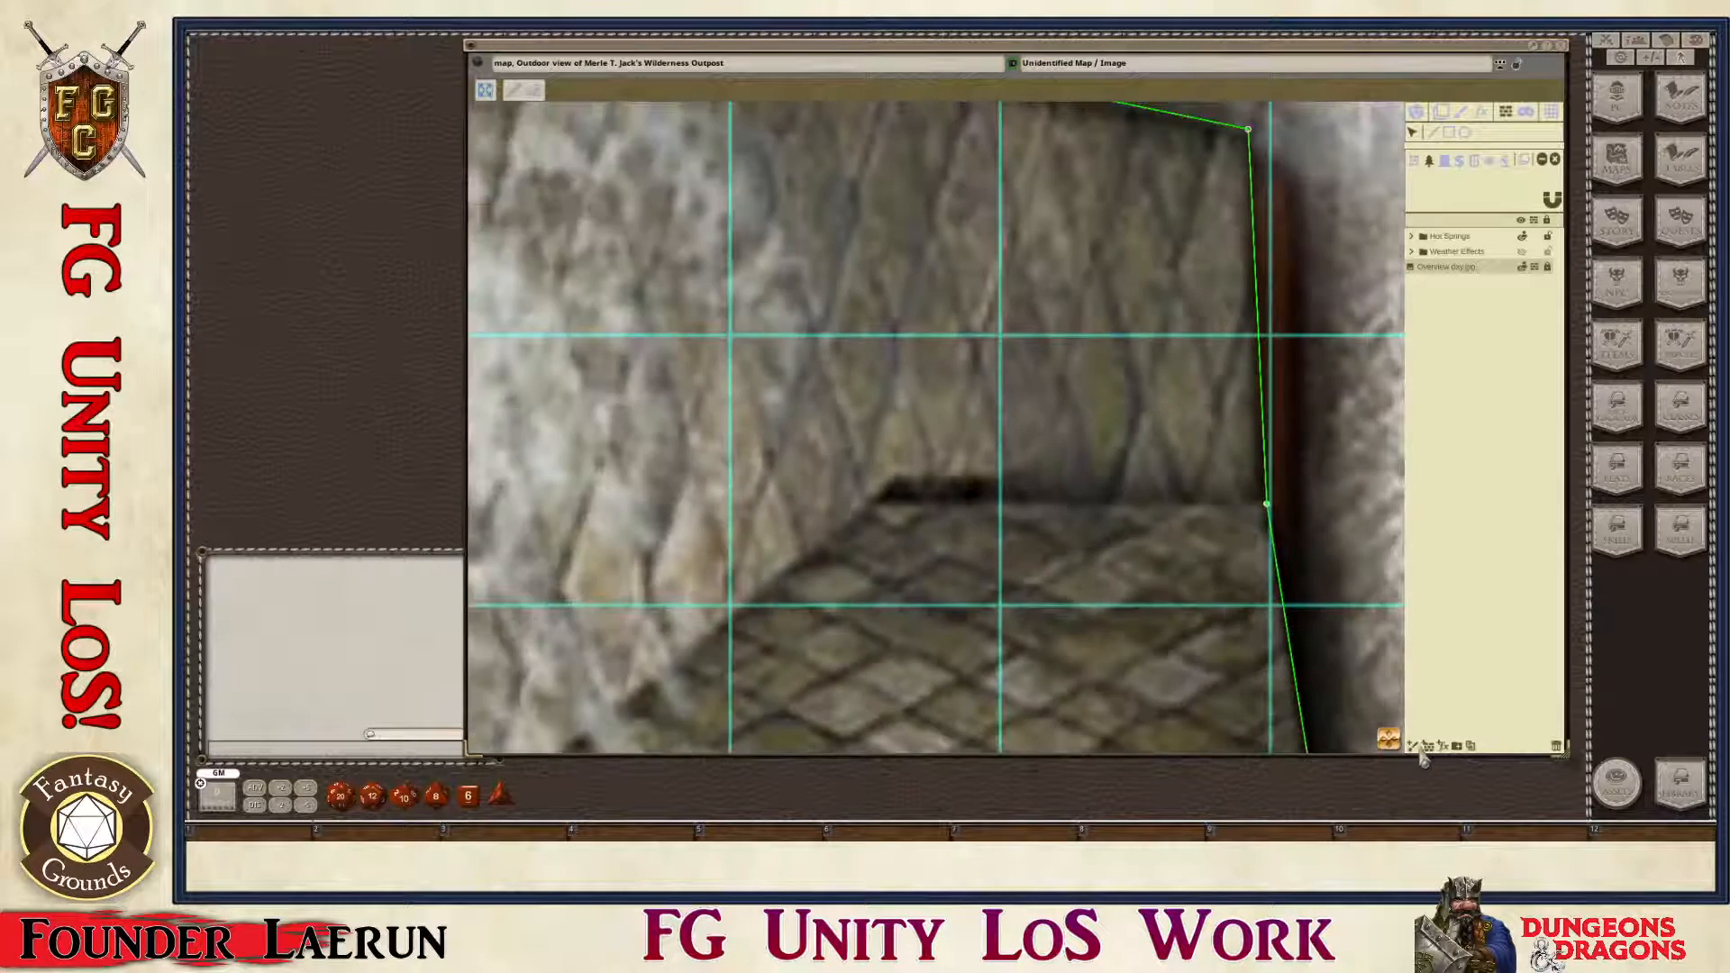
pyautogui.scroll(5, 1120, 366)
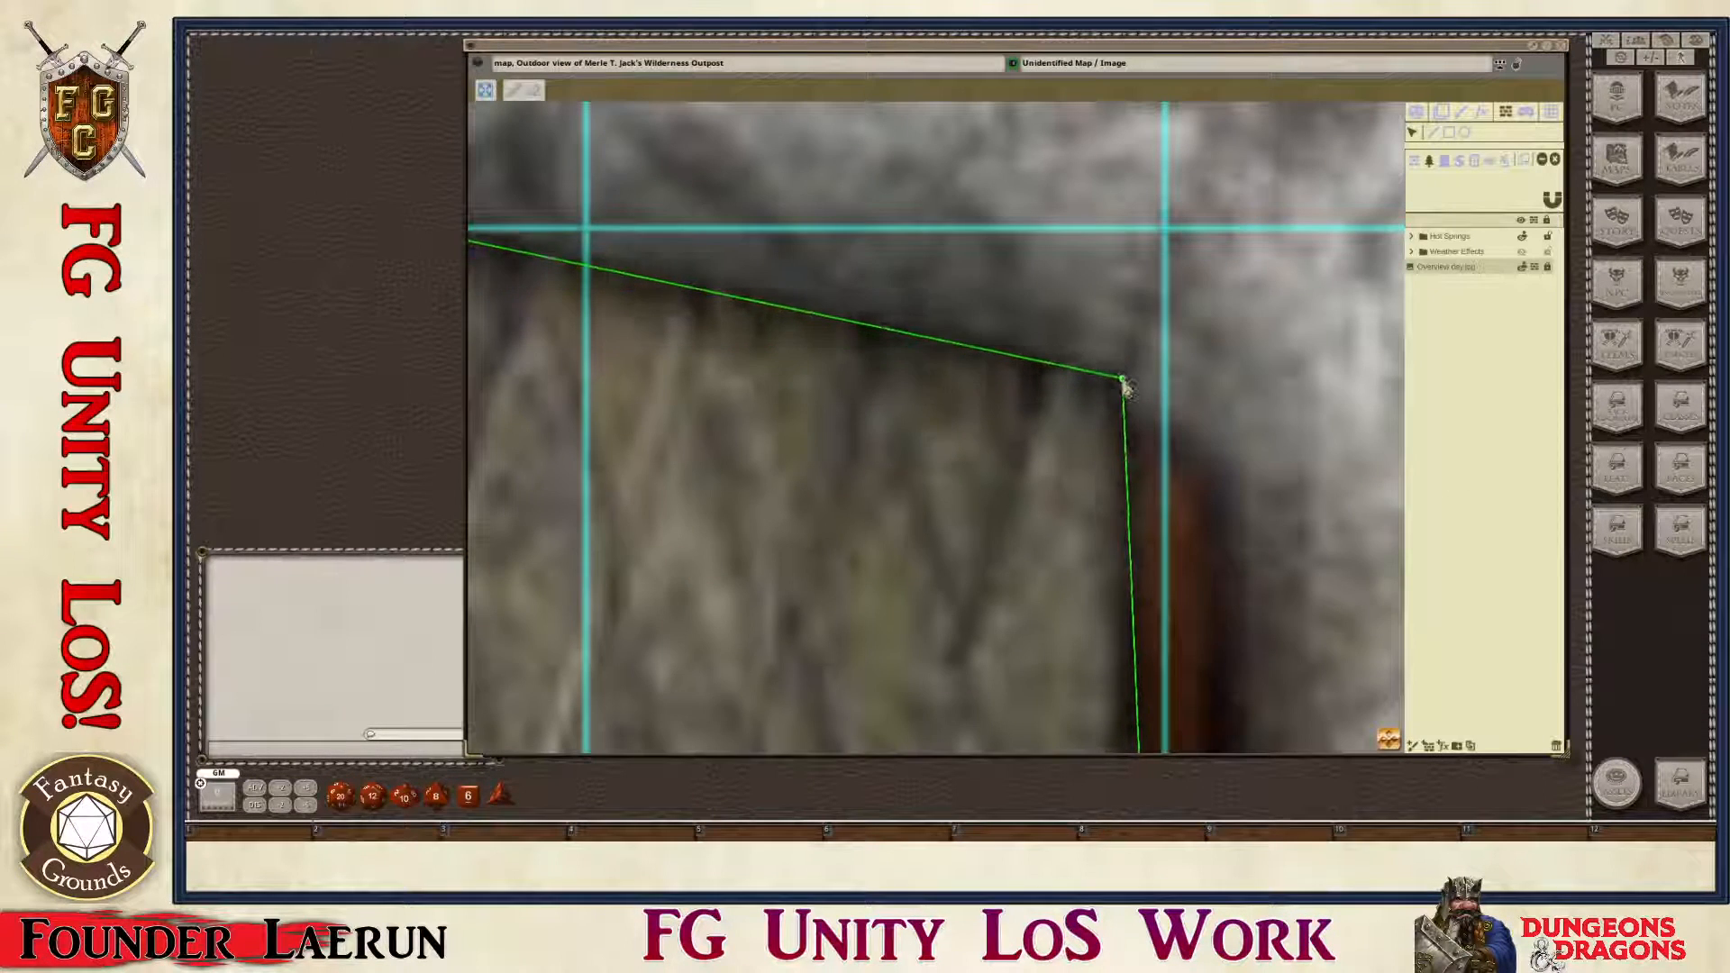
pyautogui.scroll(-5, 1250, 479)
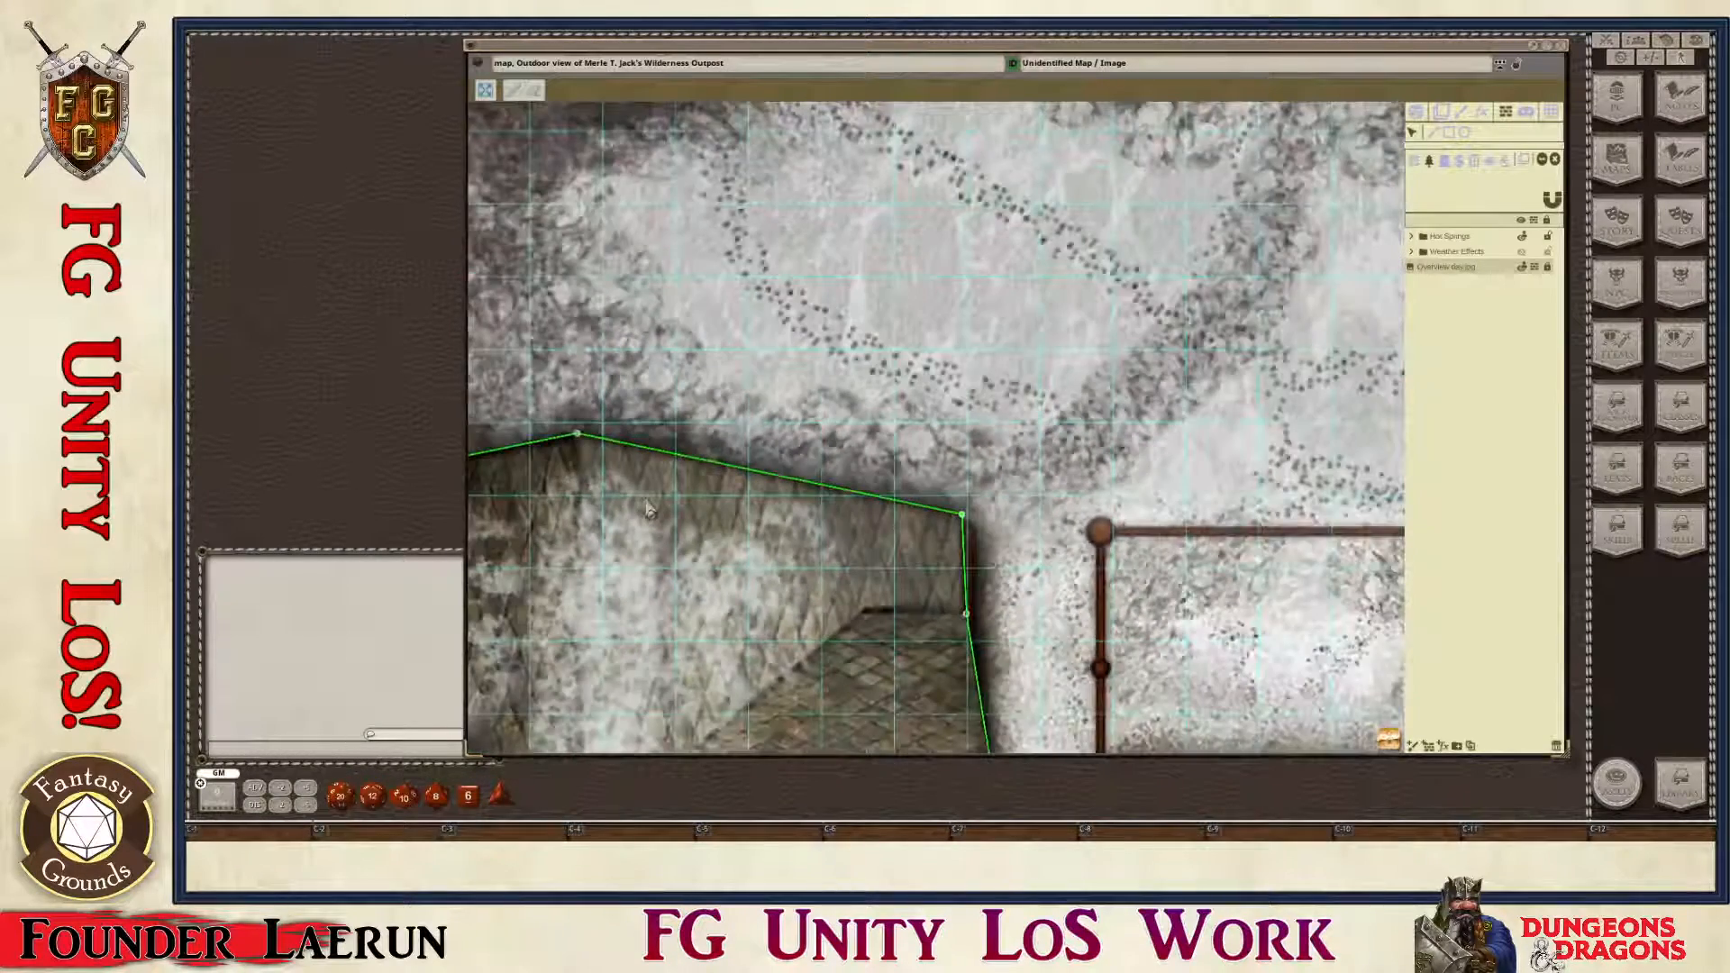
pyautogui.scroll(3, 576, 469)
pyautogui.scroll(4, 600, 455)
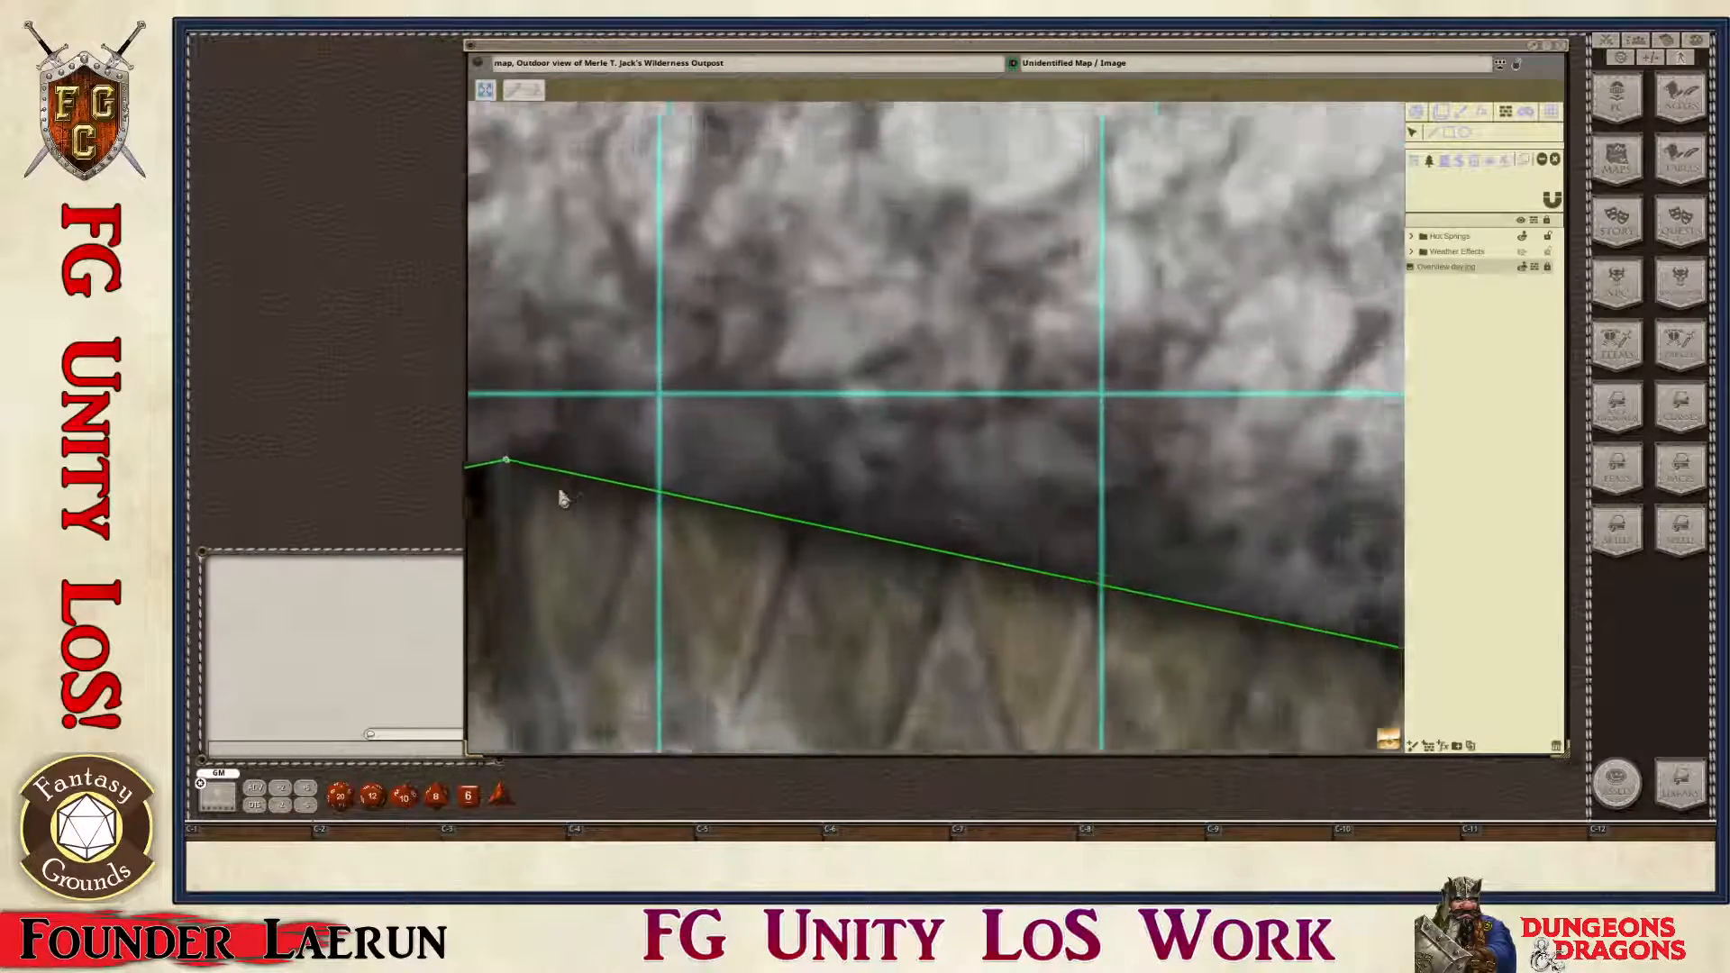
pyautogui.scroll(-5, 511, 504)
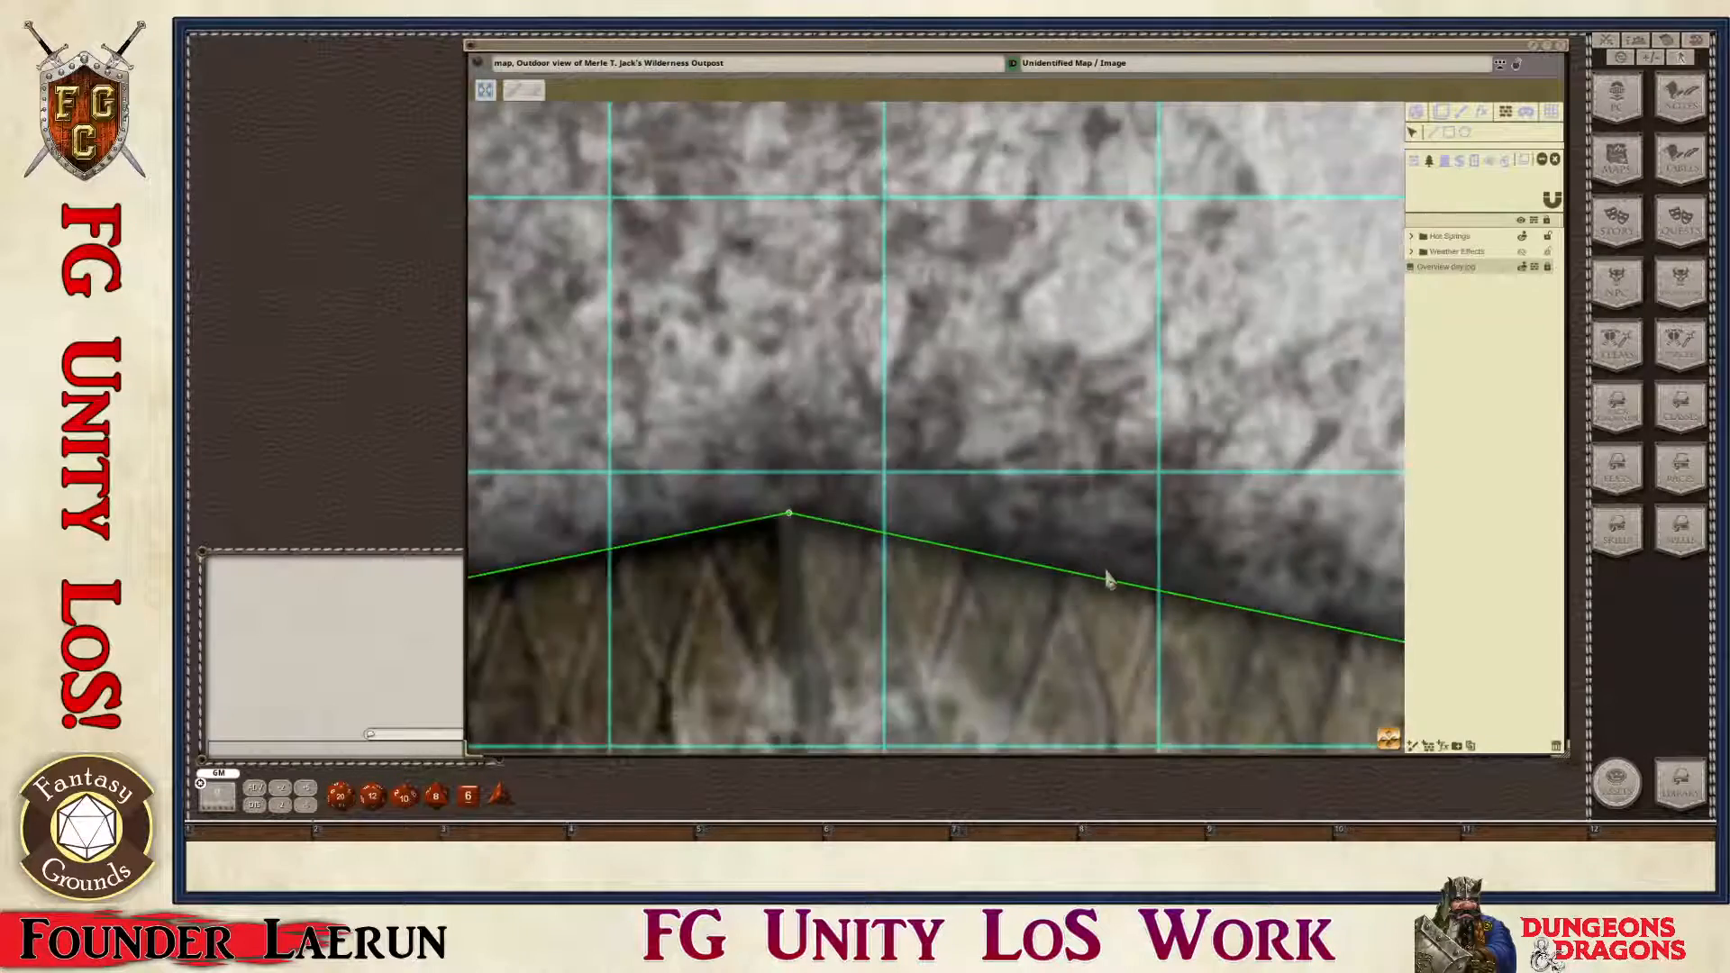
pyautogui.moveTo(1350, 677); pyautogui.dragTo(1322, 524)
pyautogui.scroll(-5, 1212, 703)
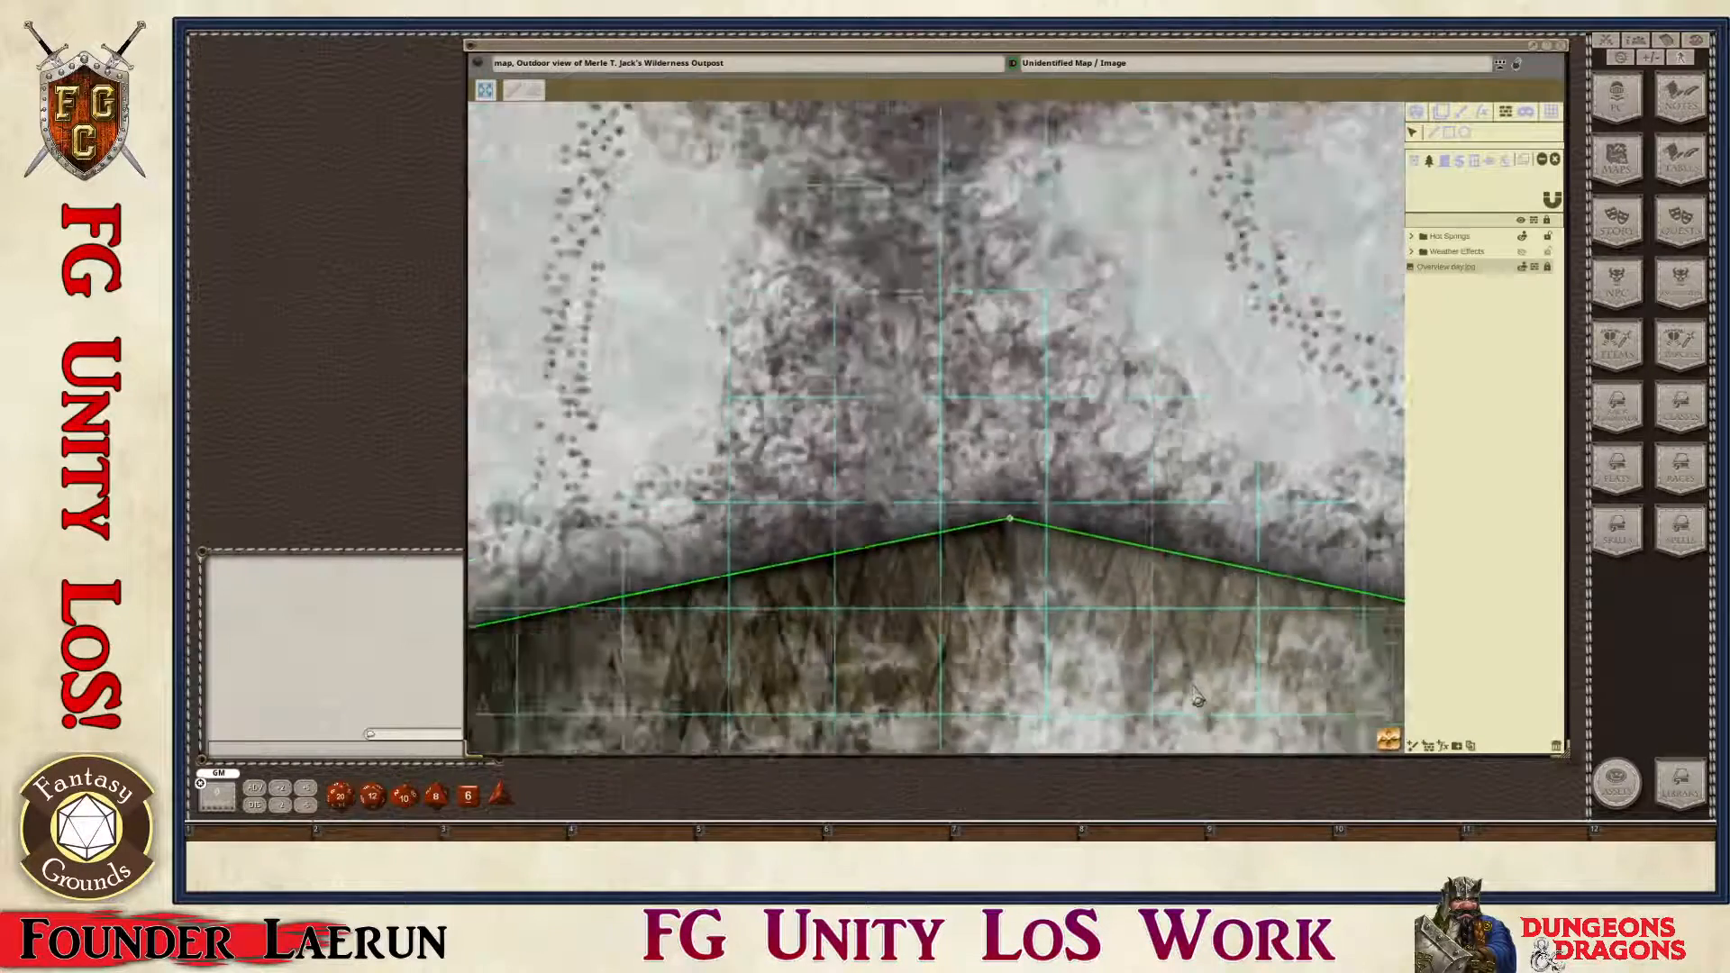
pyautogui.press('Down')
pyautogui.press('Right')
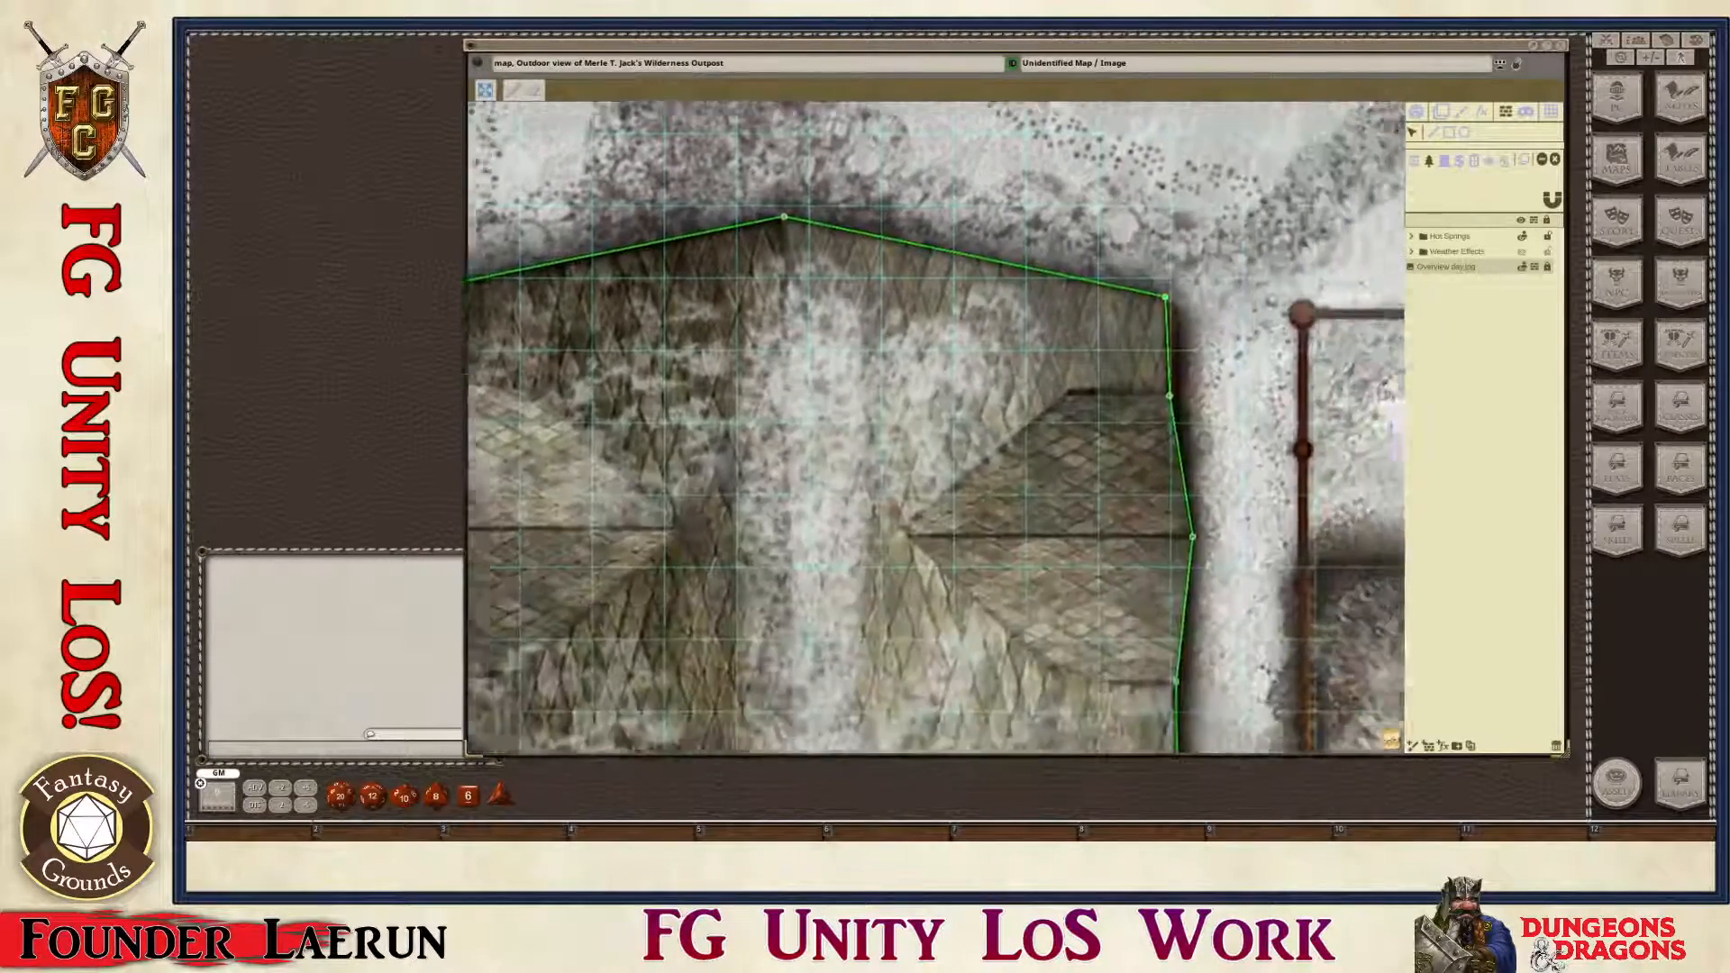
pyautogui.press('Left')
pyautogui.press('Down')
pyautogui.press('Right')
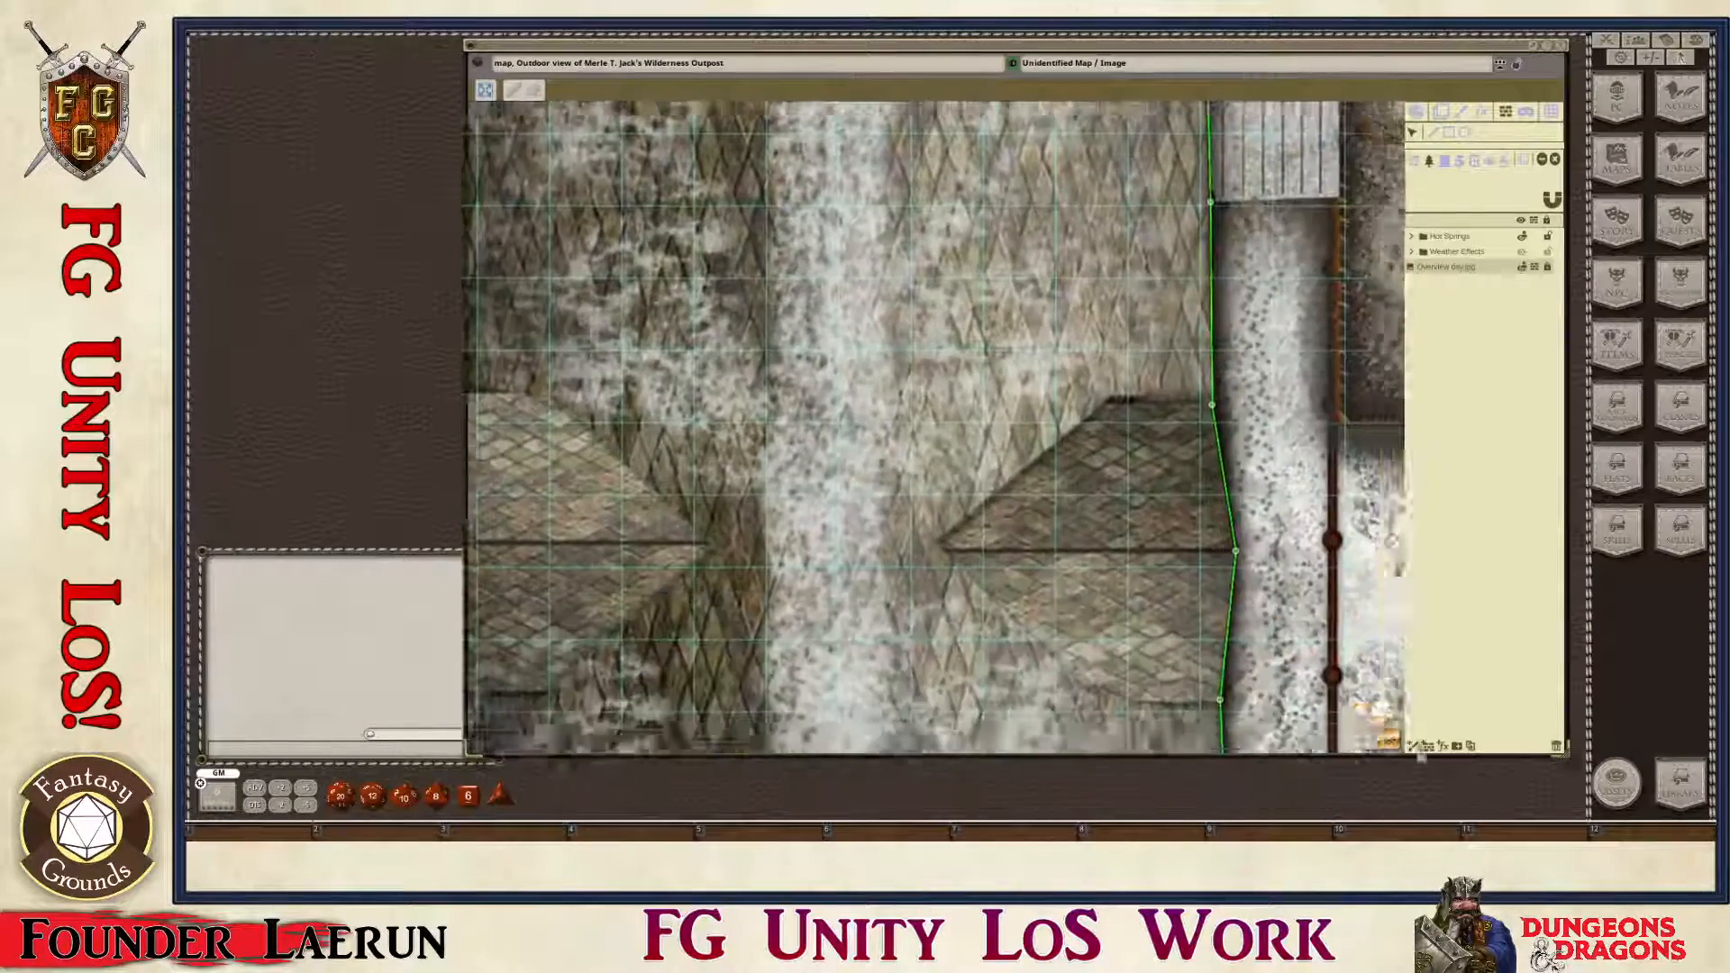
pyautogui.scroll(-6, 1205, 708)
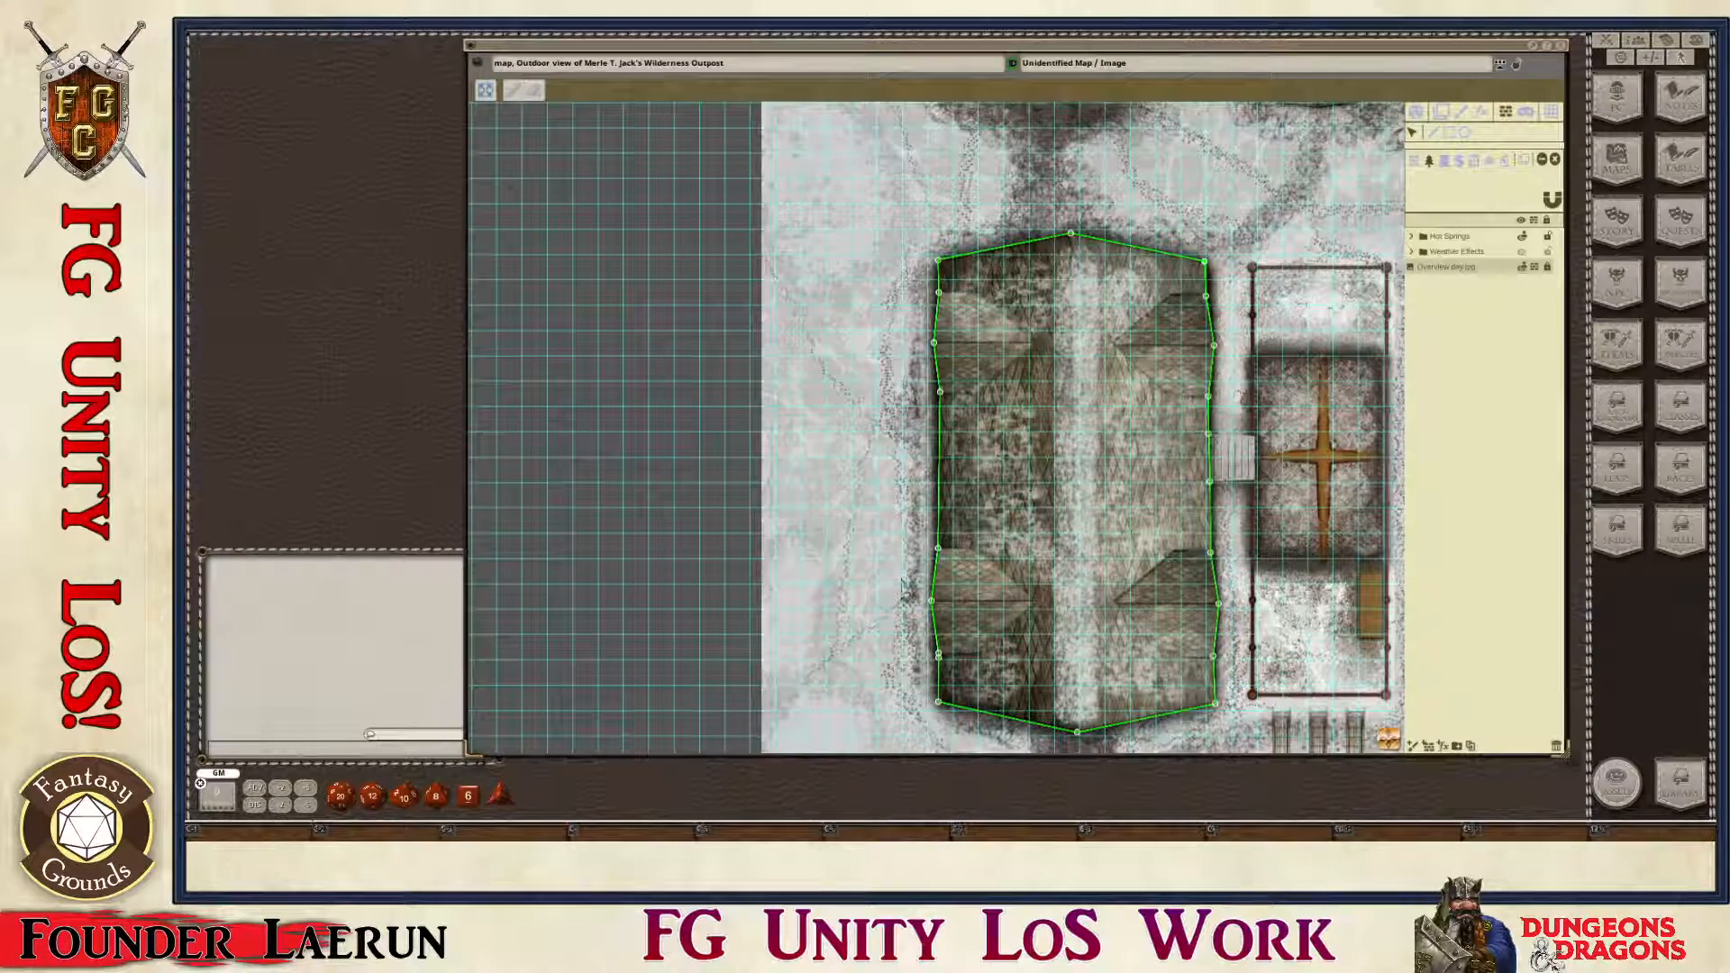
pyautogui.scroll(-5, 1165, 256)
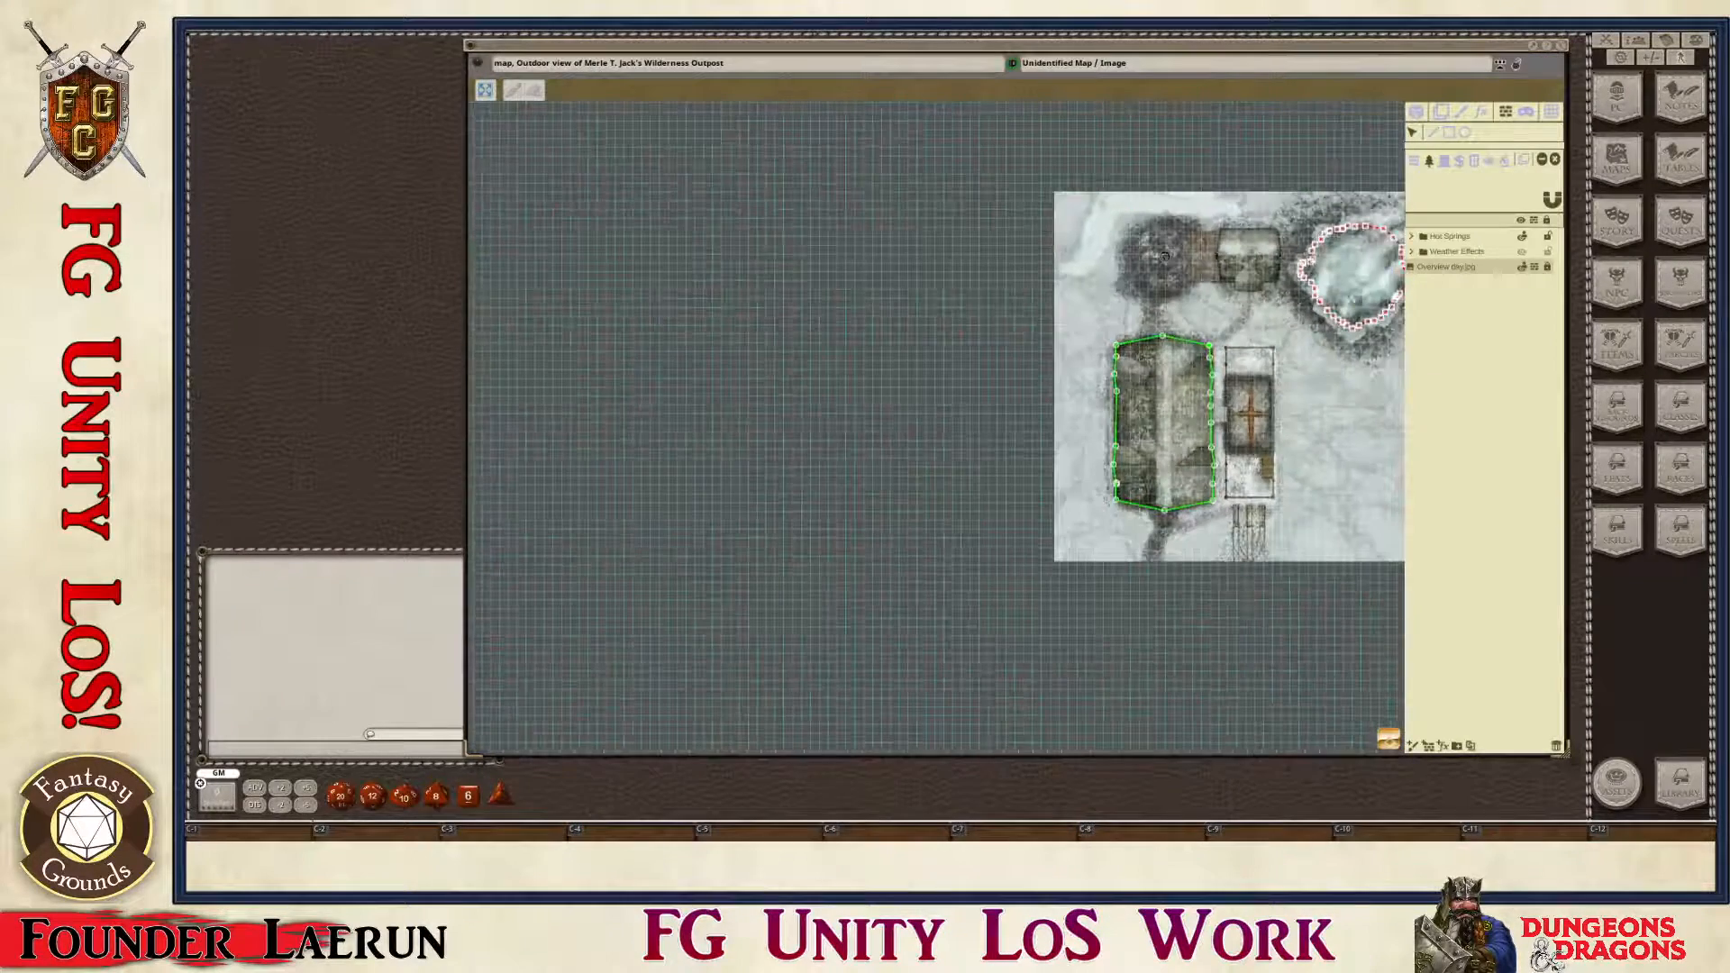
pyautogui.scroll(5, 1329, 405)
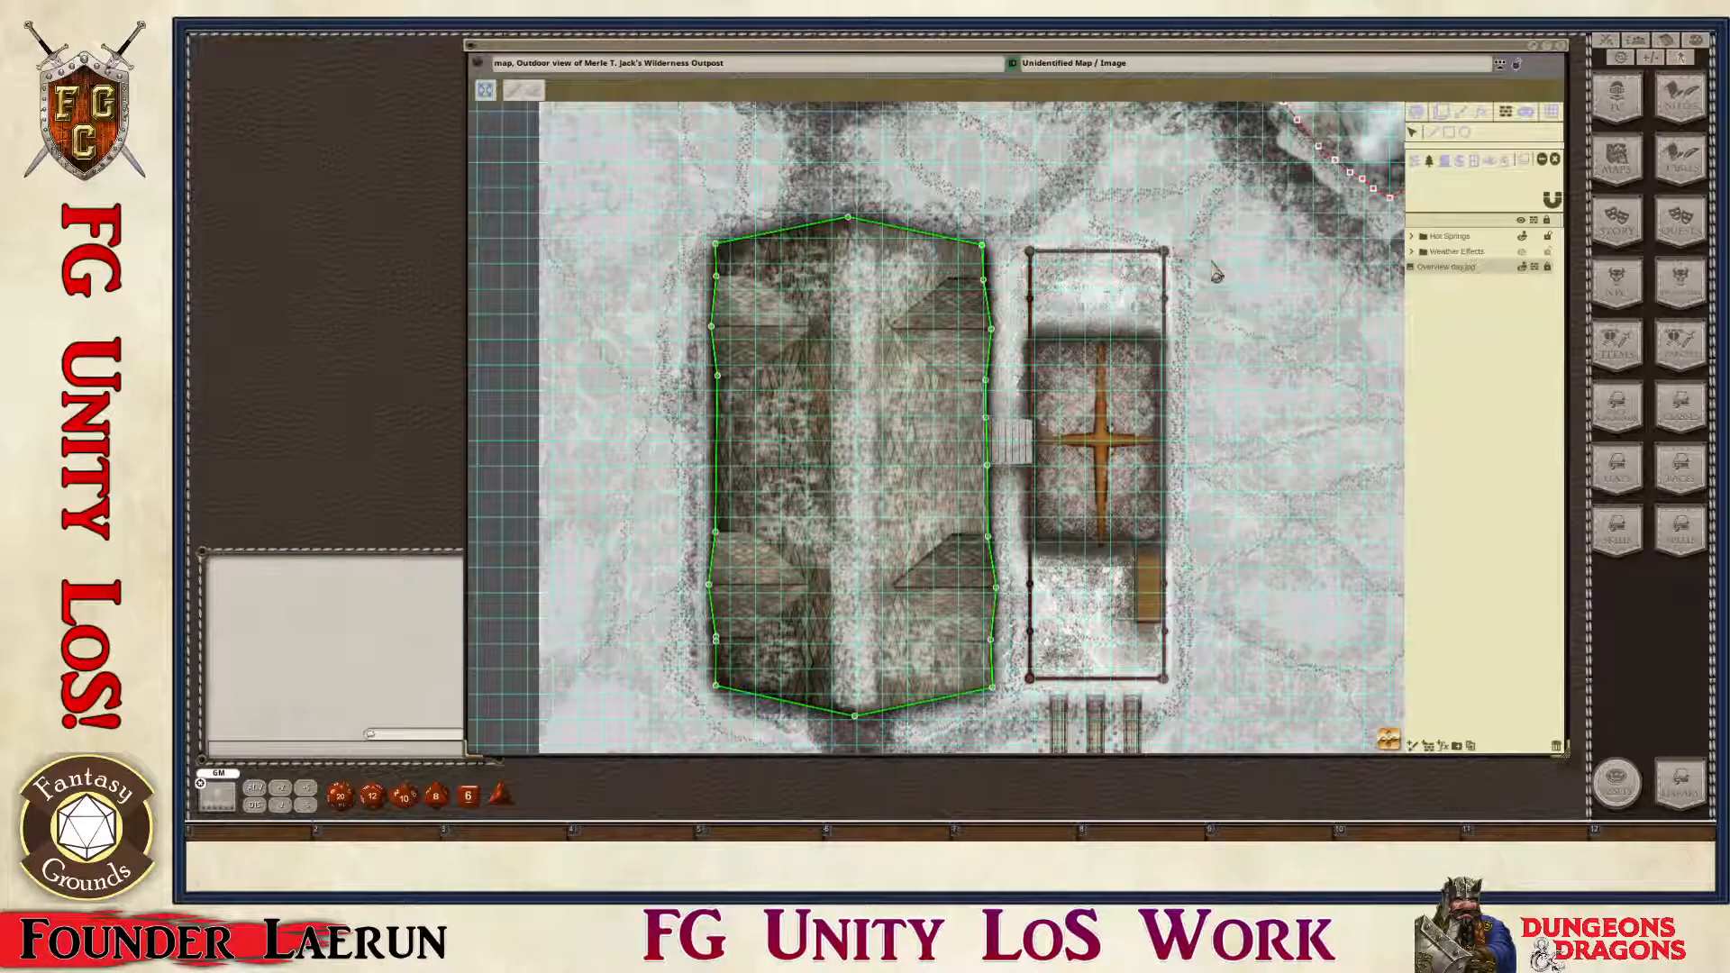
# Step: Draw a rectangular line-of-sight outline over the brown wooden structure at the east side of the fenced yard's southern section
pyautogui.scroll(-5, 1210, 257)
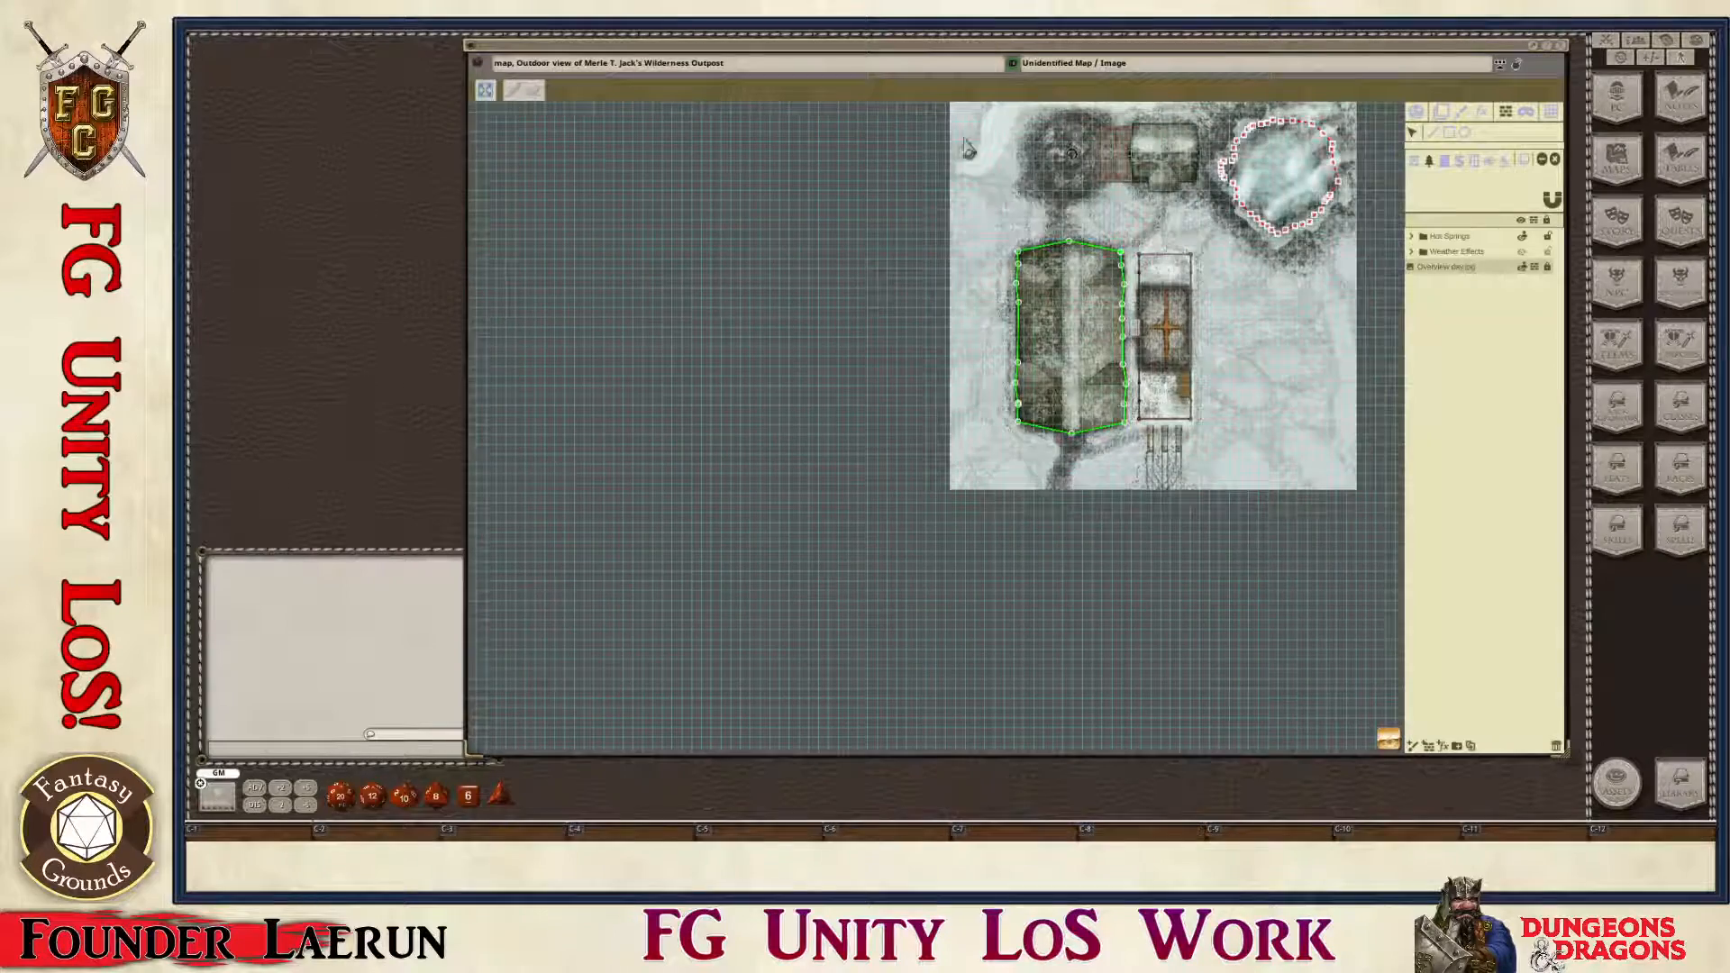
pyautogui.scroll(4, 989, 146)
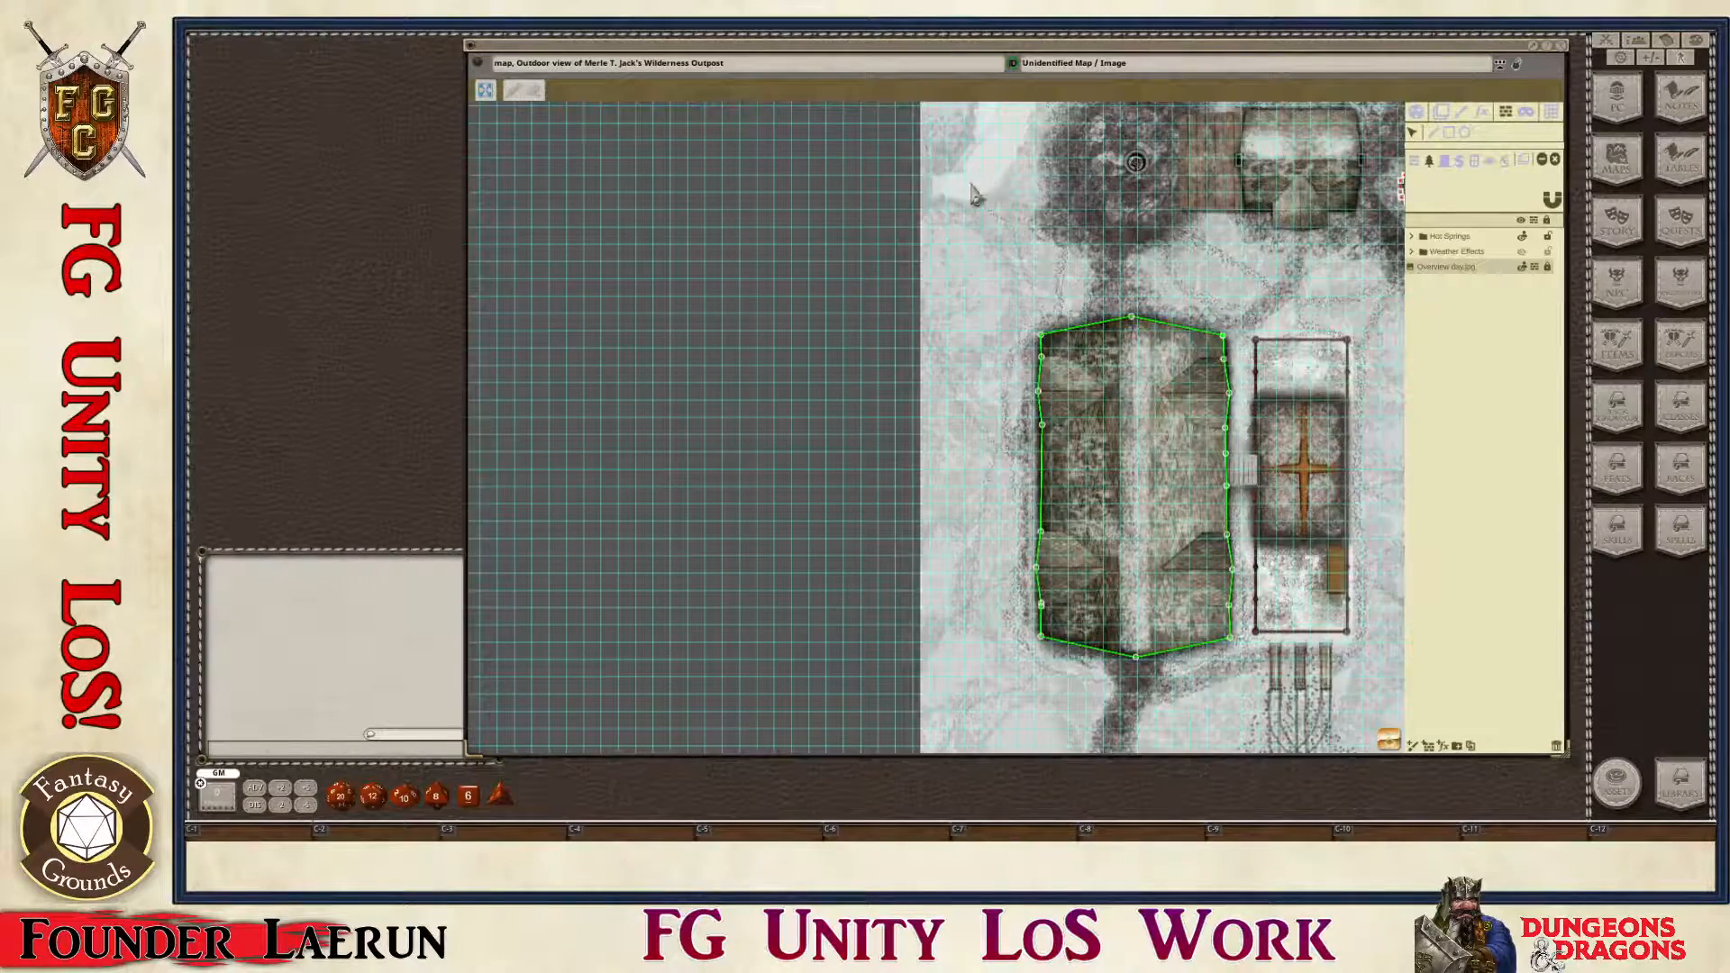
pyautogui.scroll(-3, 1324, 321)
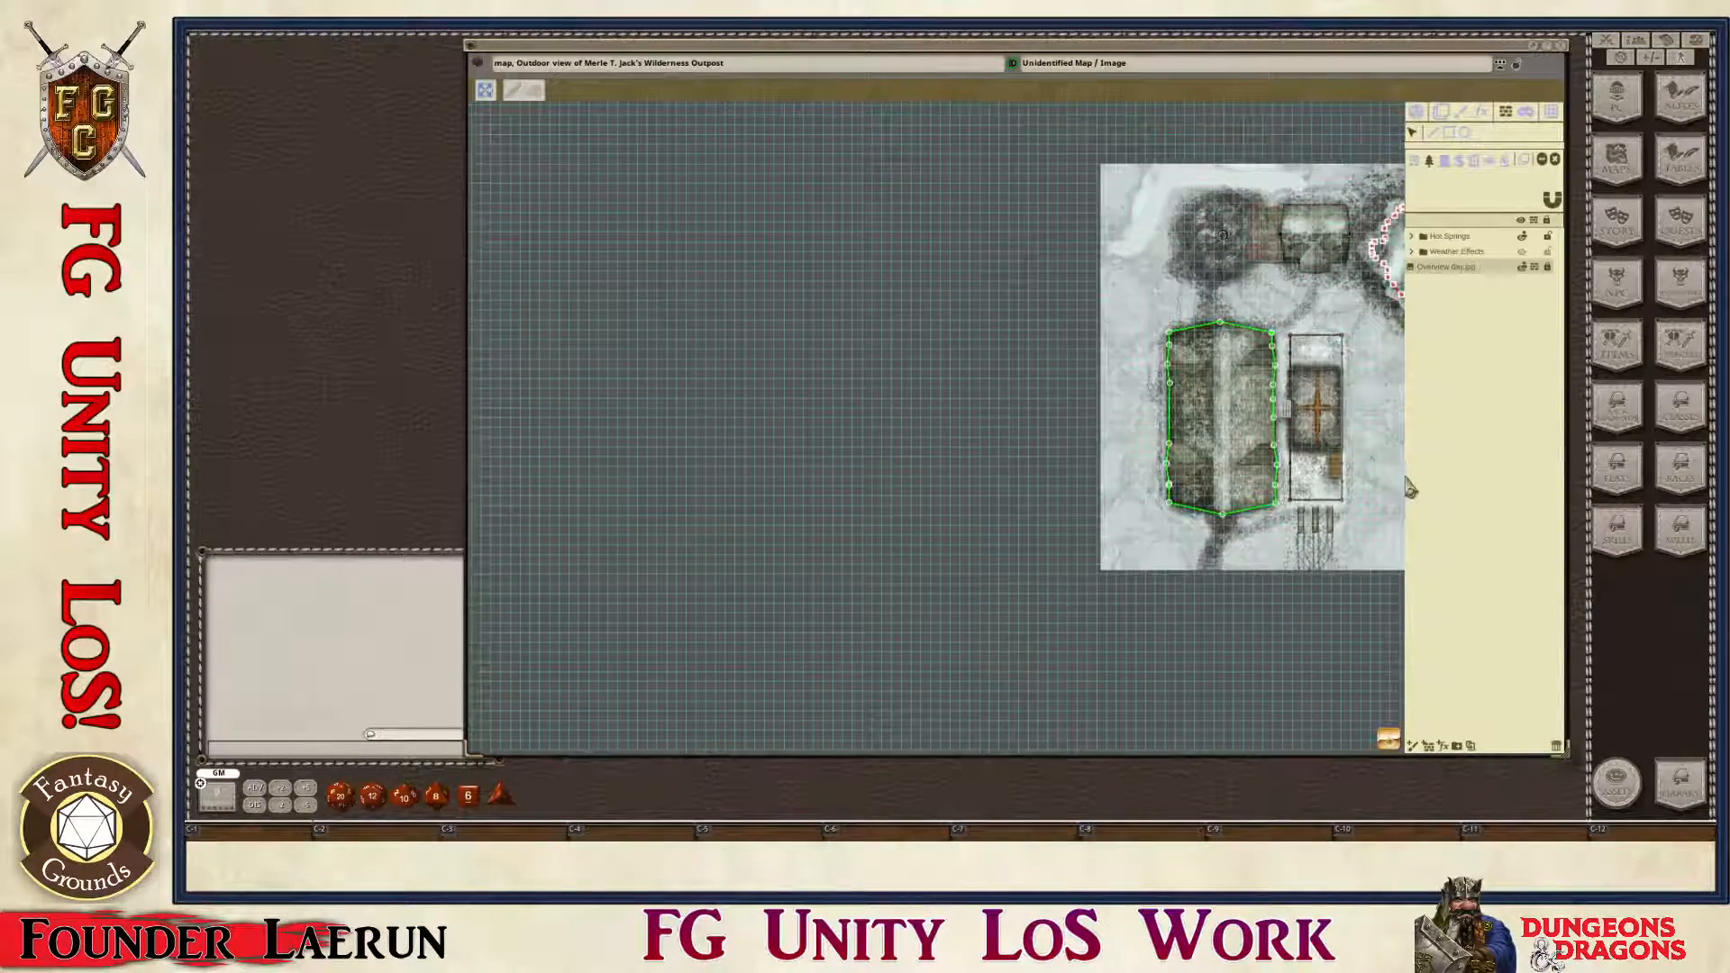
pyautogui.scroll(4, 1334, 468)
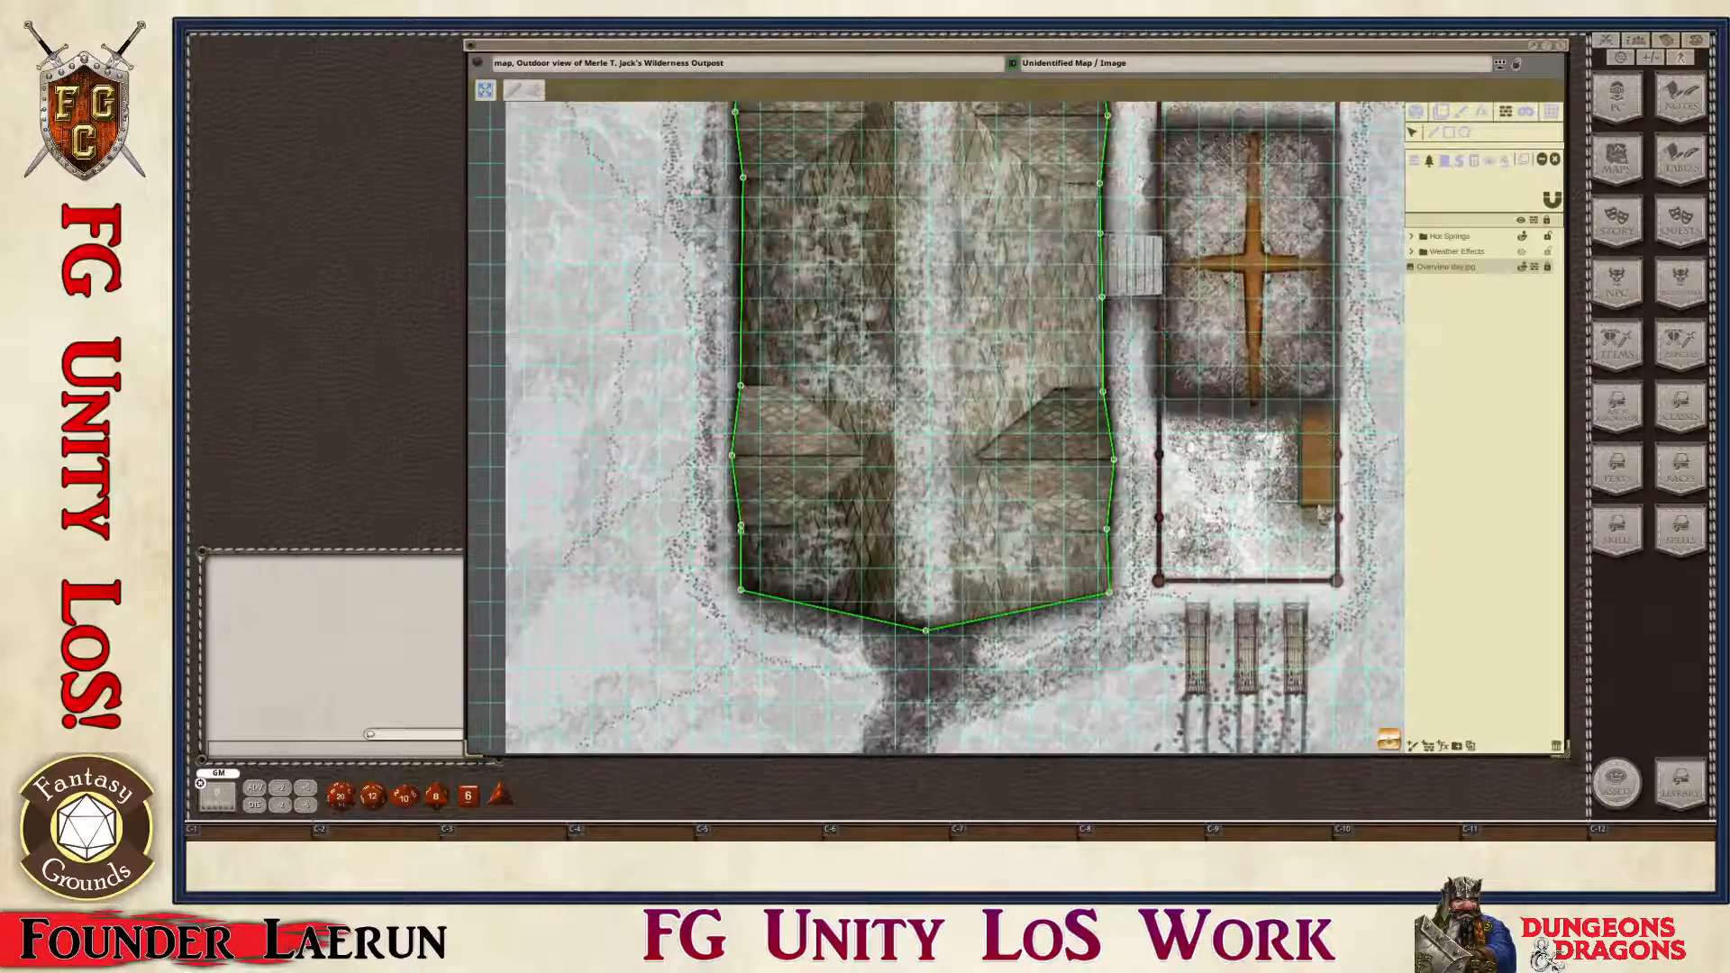
pyautogui.scroll(4, 1306, 469)
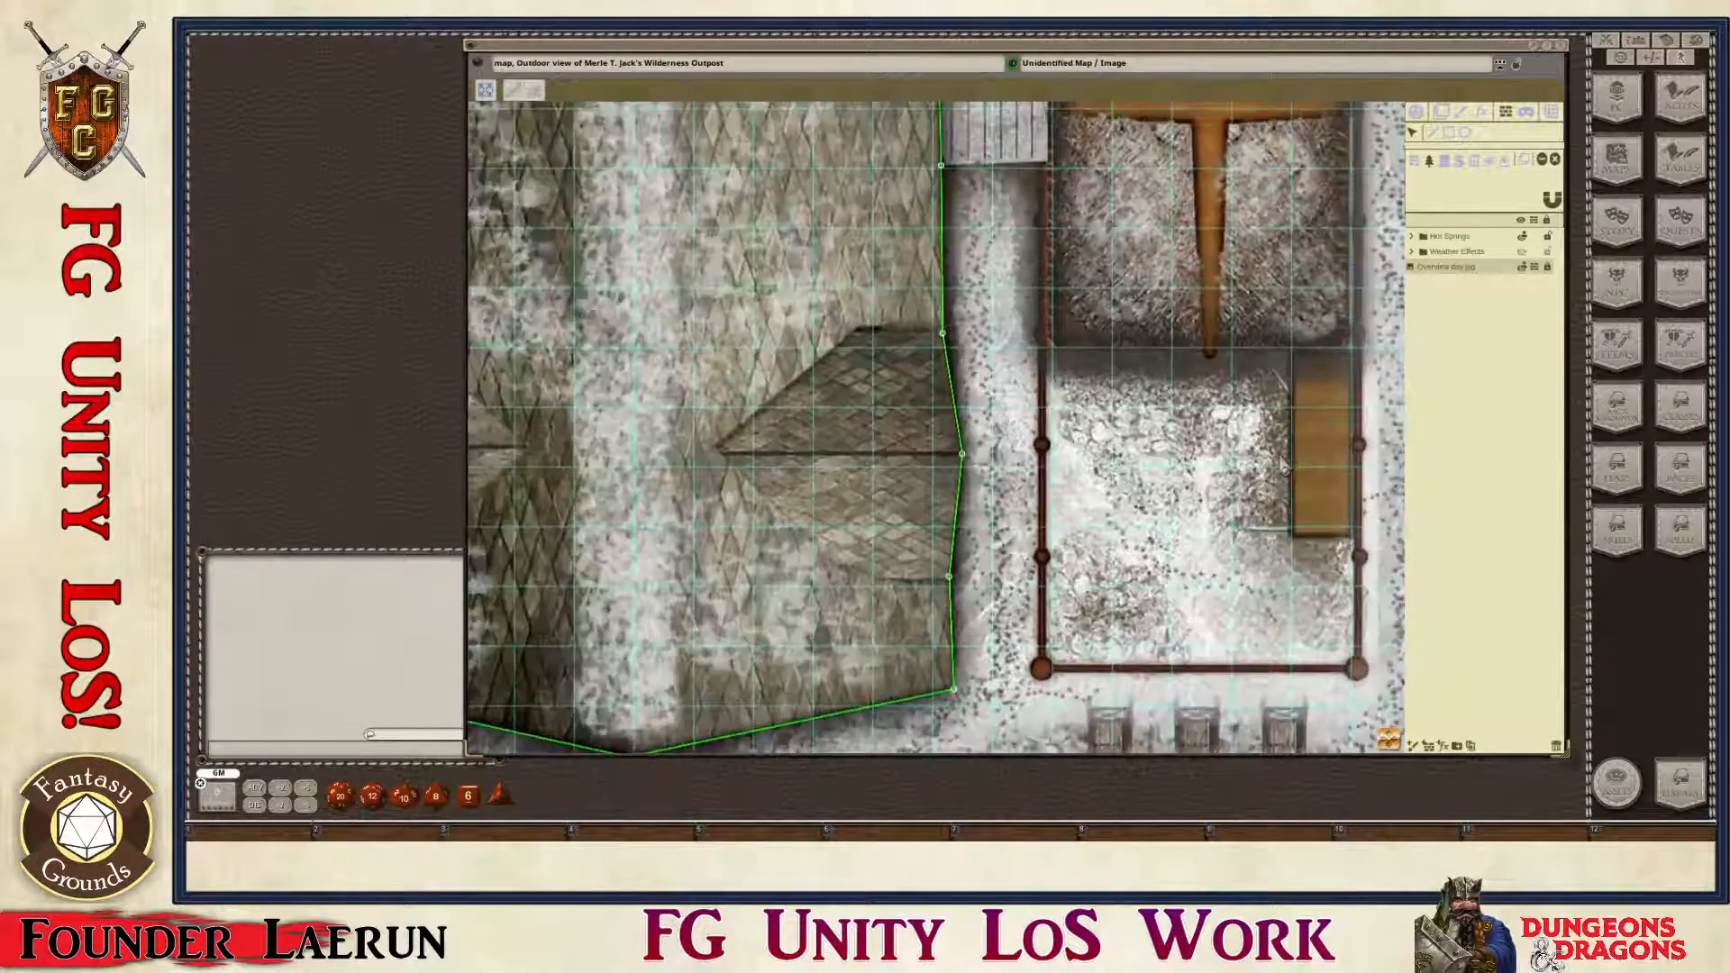
pyautogui.click(1449, 133)
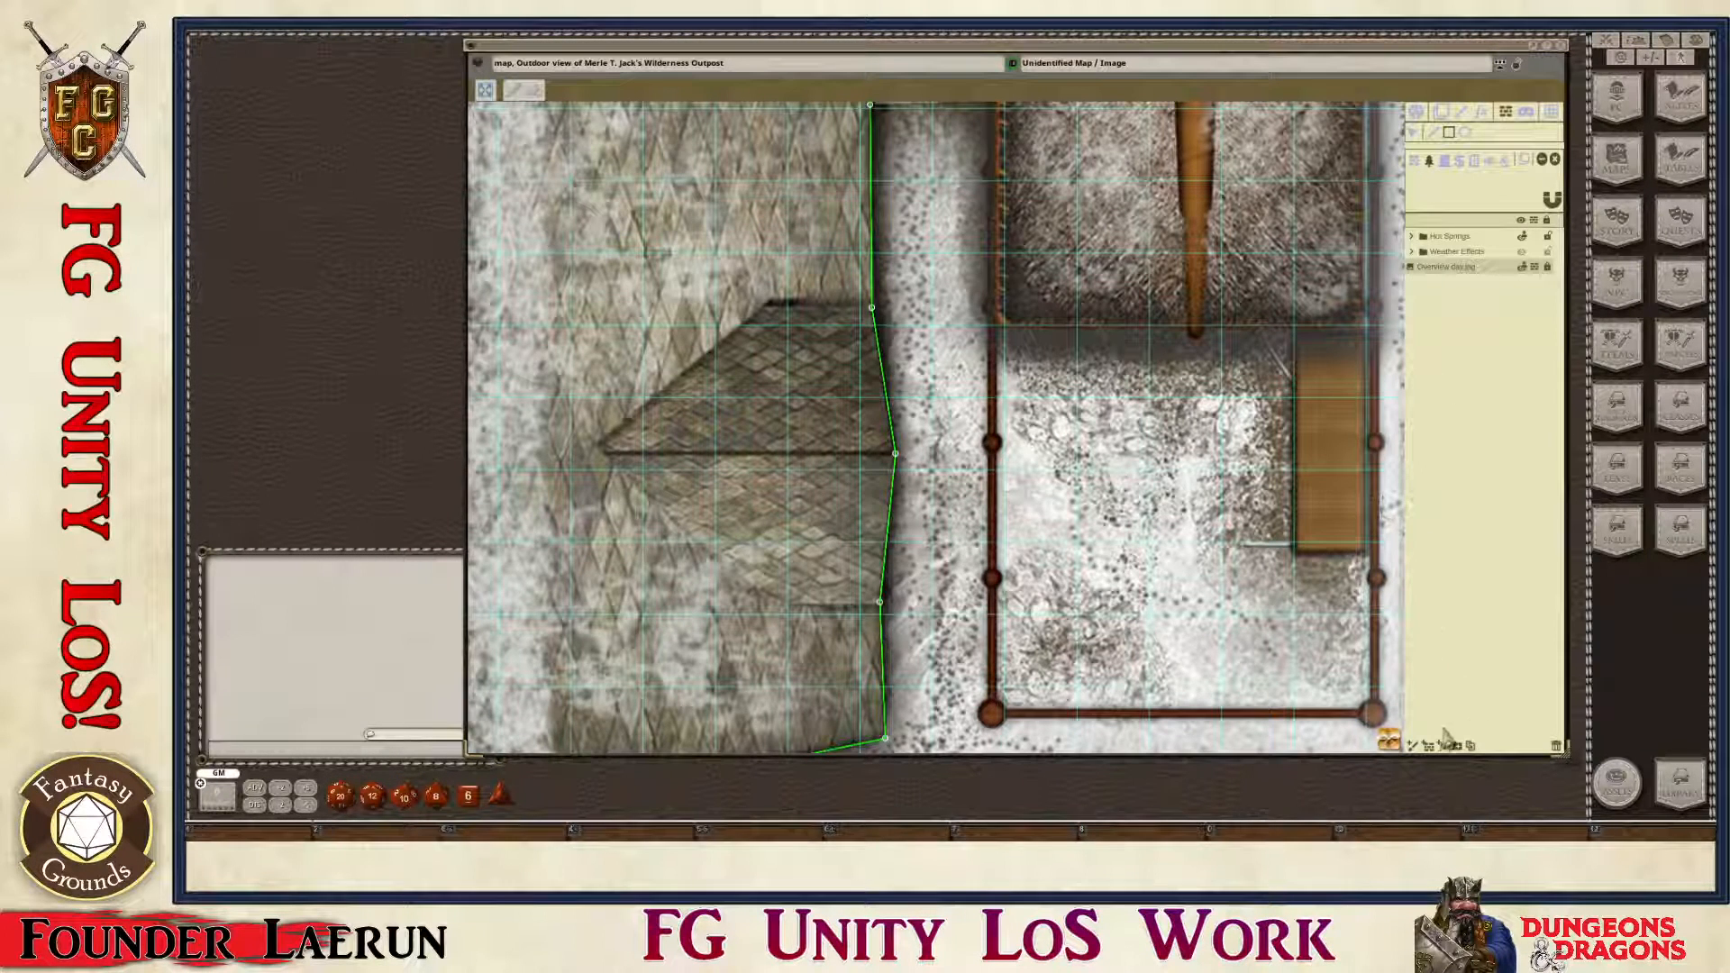
pyautogui.moveTo(1344, 357); pyautogui.dragTo(1183, 351)
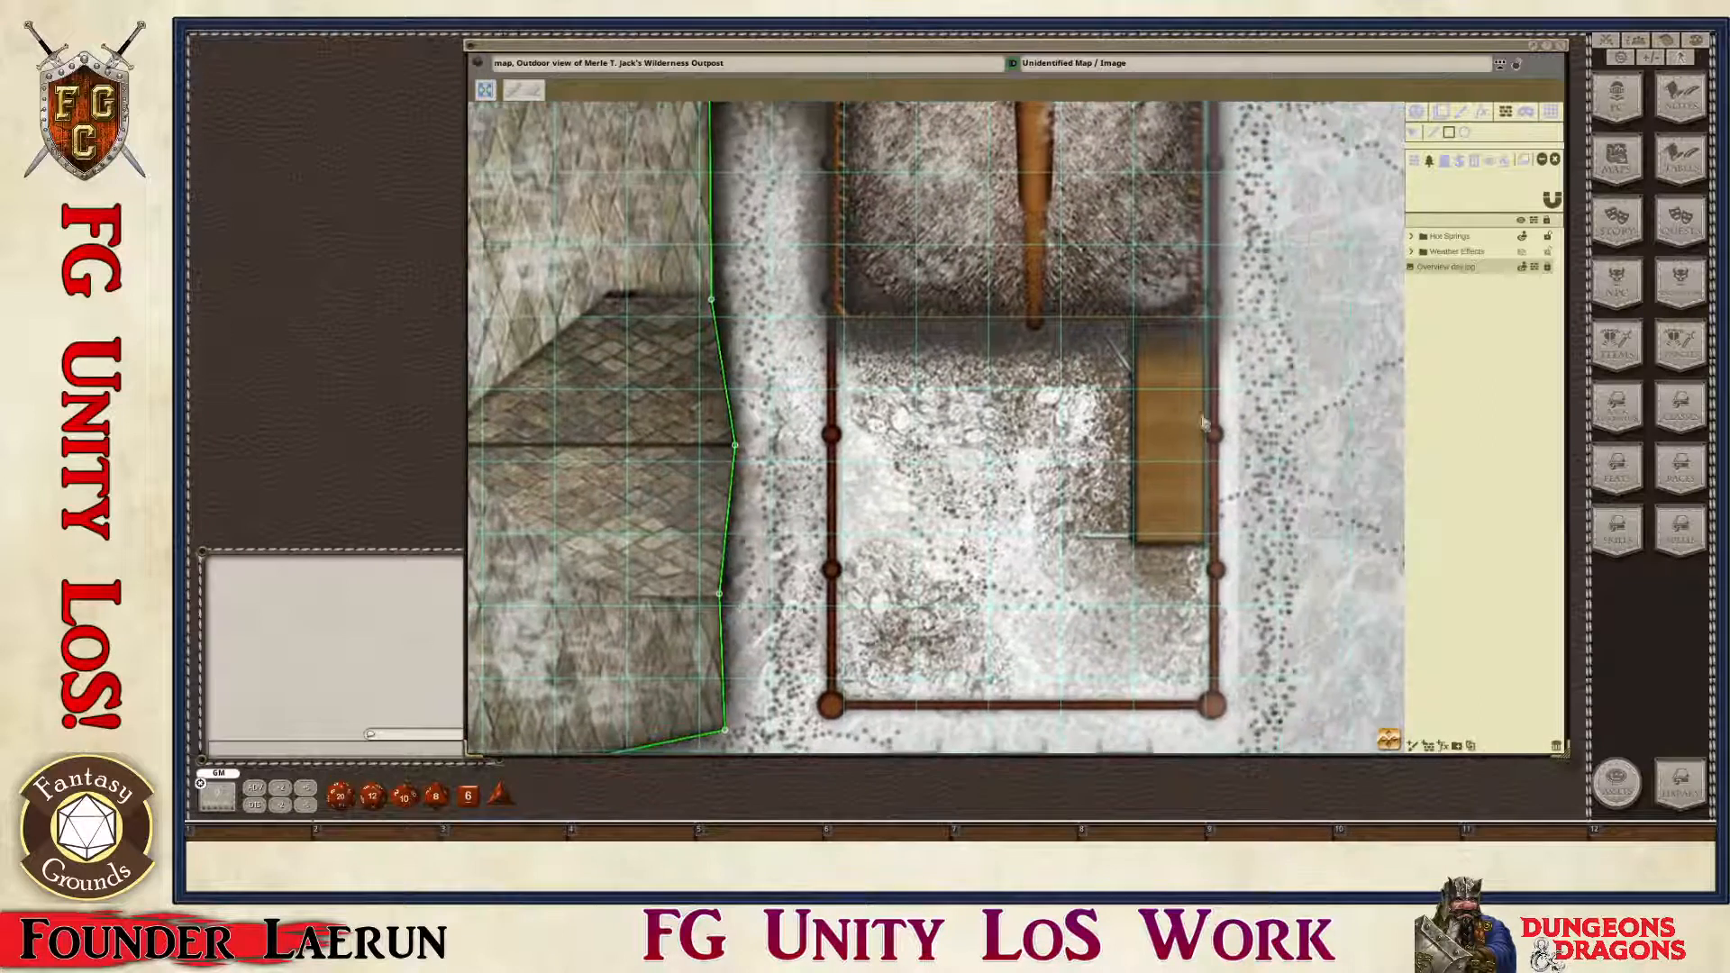
pyautogui.scroll(5, 1166, 340)
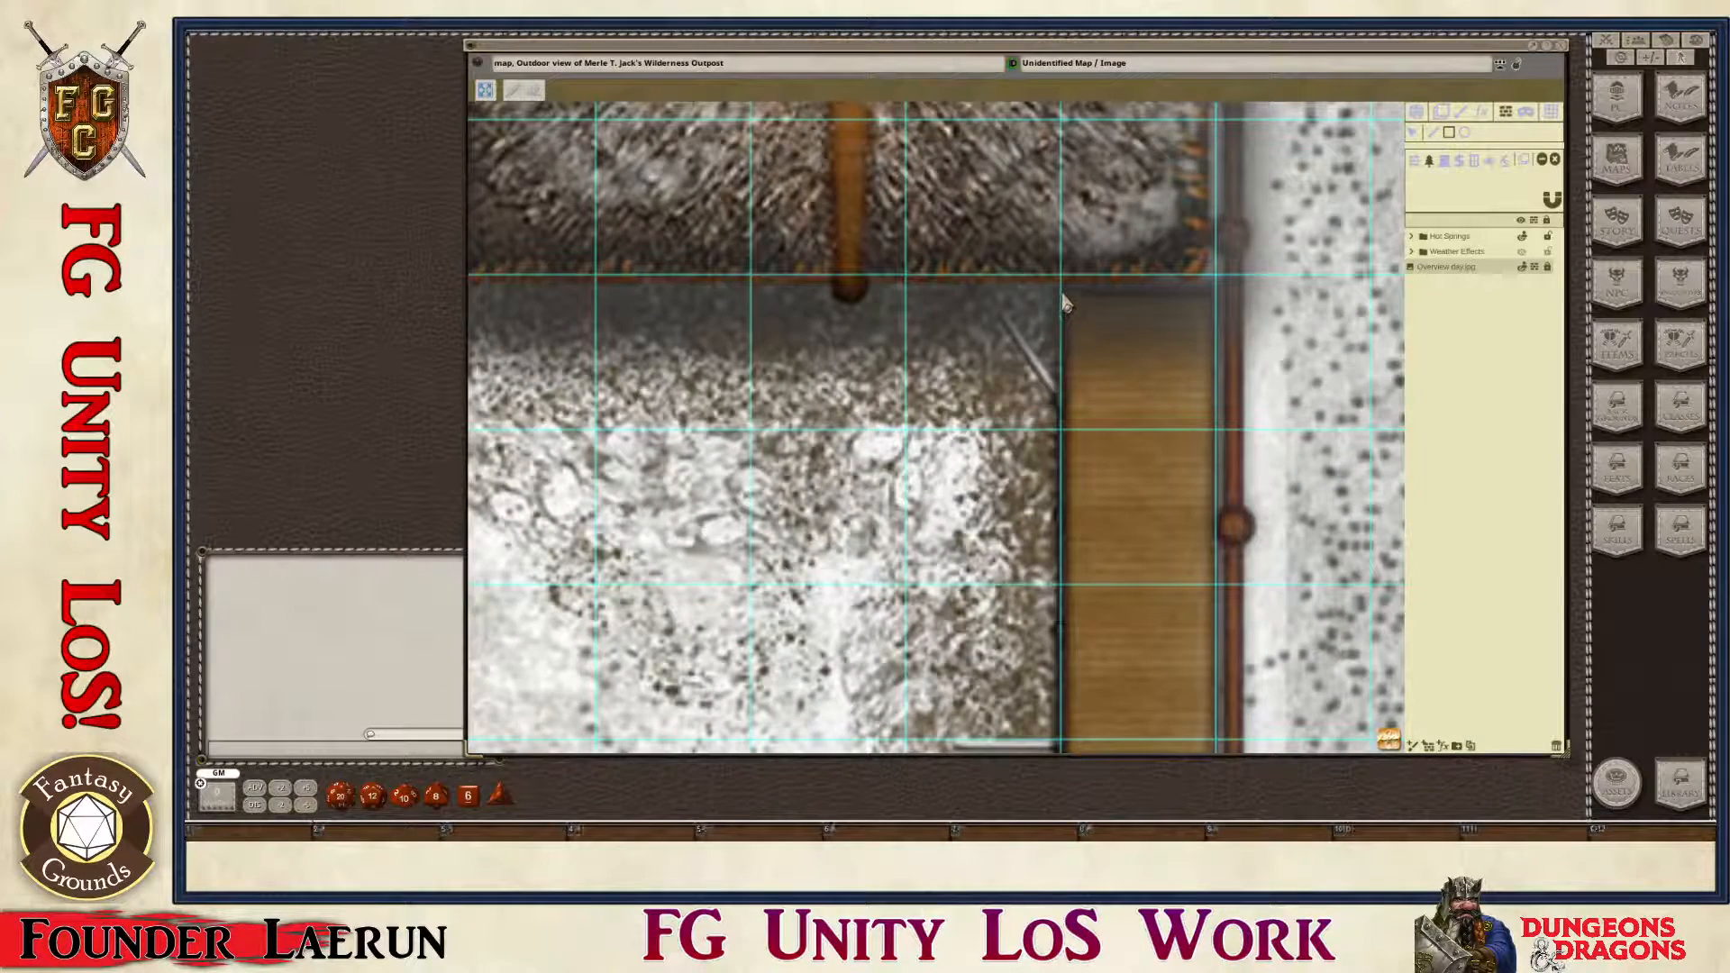
pyautogui.moveTo(1061, 295)
pyautogui.mouseDown()
pyautogui.moveTo(1218, 337)
pyautogui.moveTo(1243, 789)
pyautogui.moveTo(1218, 756)
pyautogui.moveTo(1217, 609)
pyautogui.mouseUp()
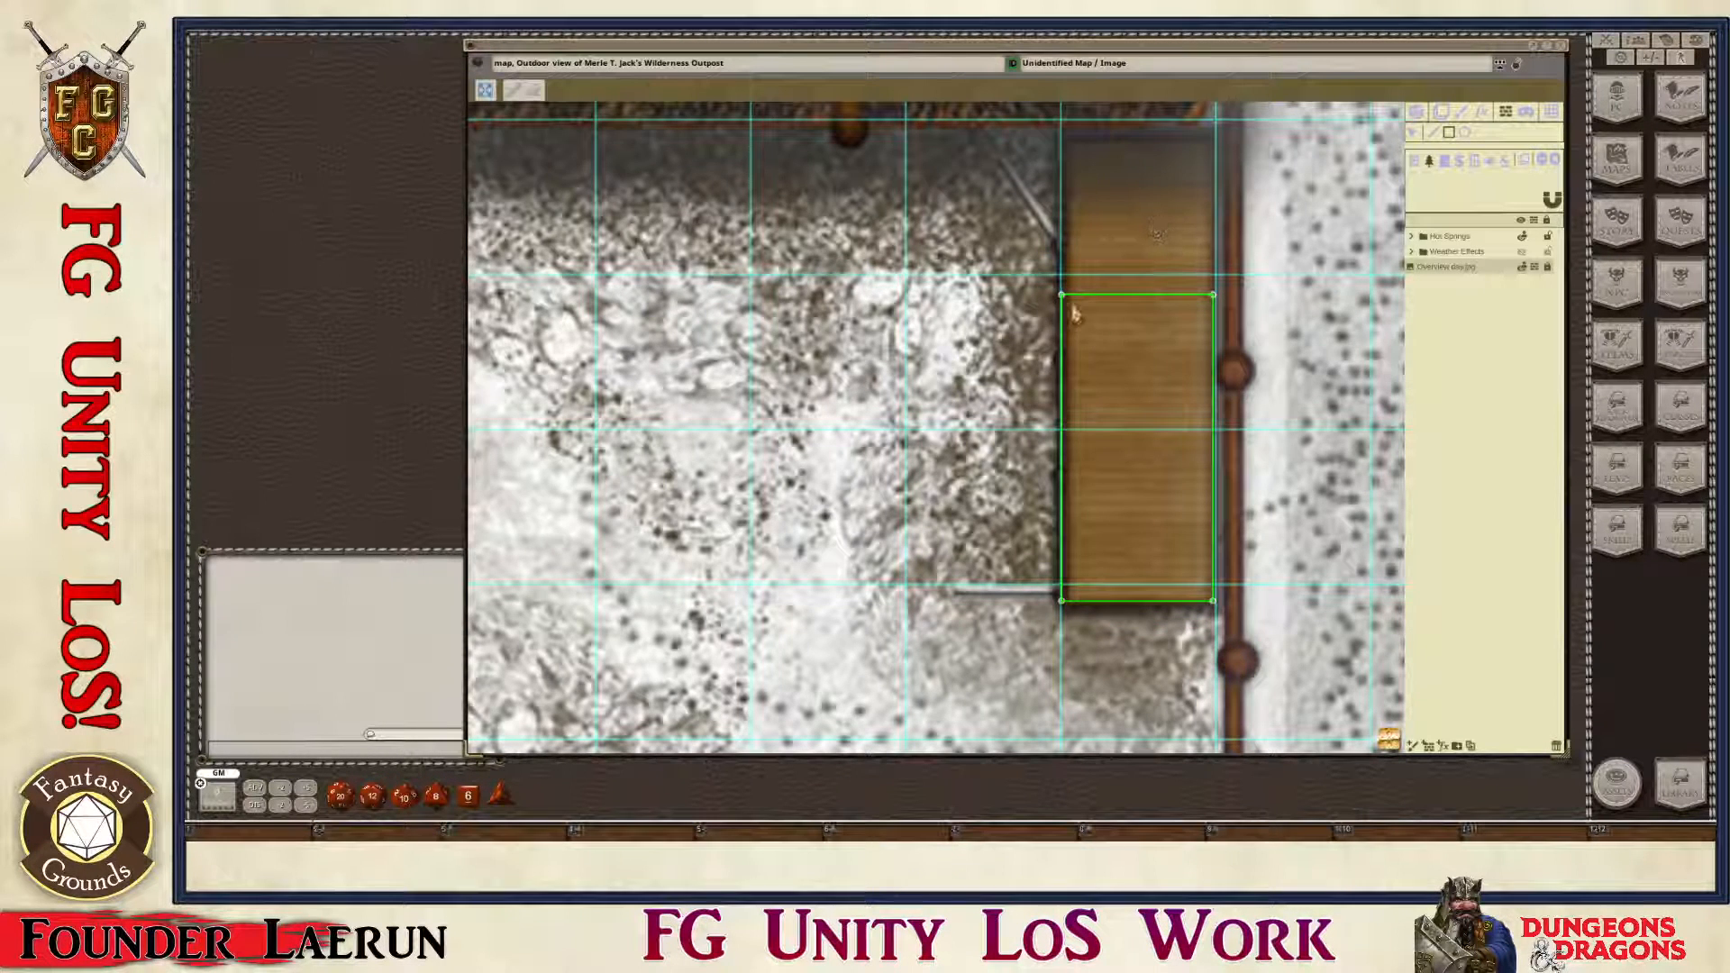
# Step: Extend the rectangle's two north corners to the wooden structure's north edge and fine-tune its south corners on the structure's corners
pyautogui.click(1411, 132)
pyautogui.scroll(1, 1143, 215)
pyautogui.scroll(-1, 1057, 323)
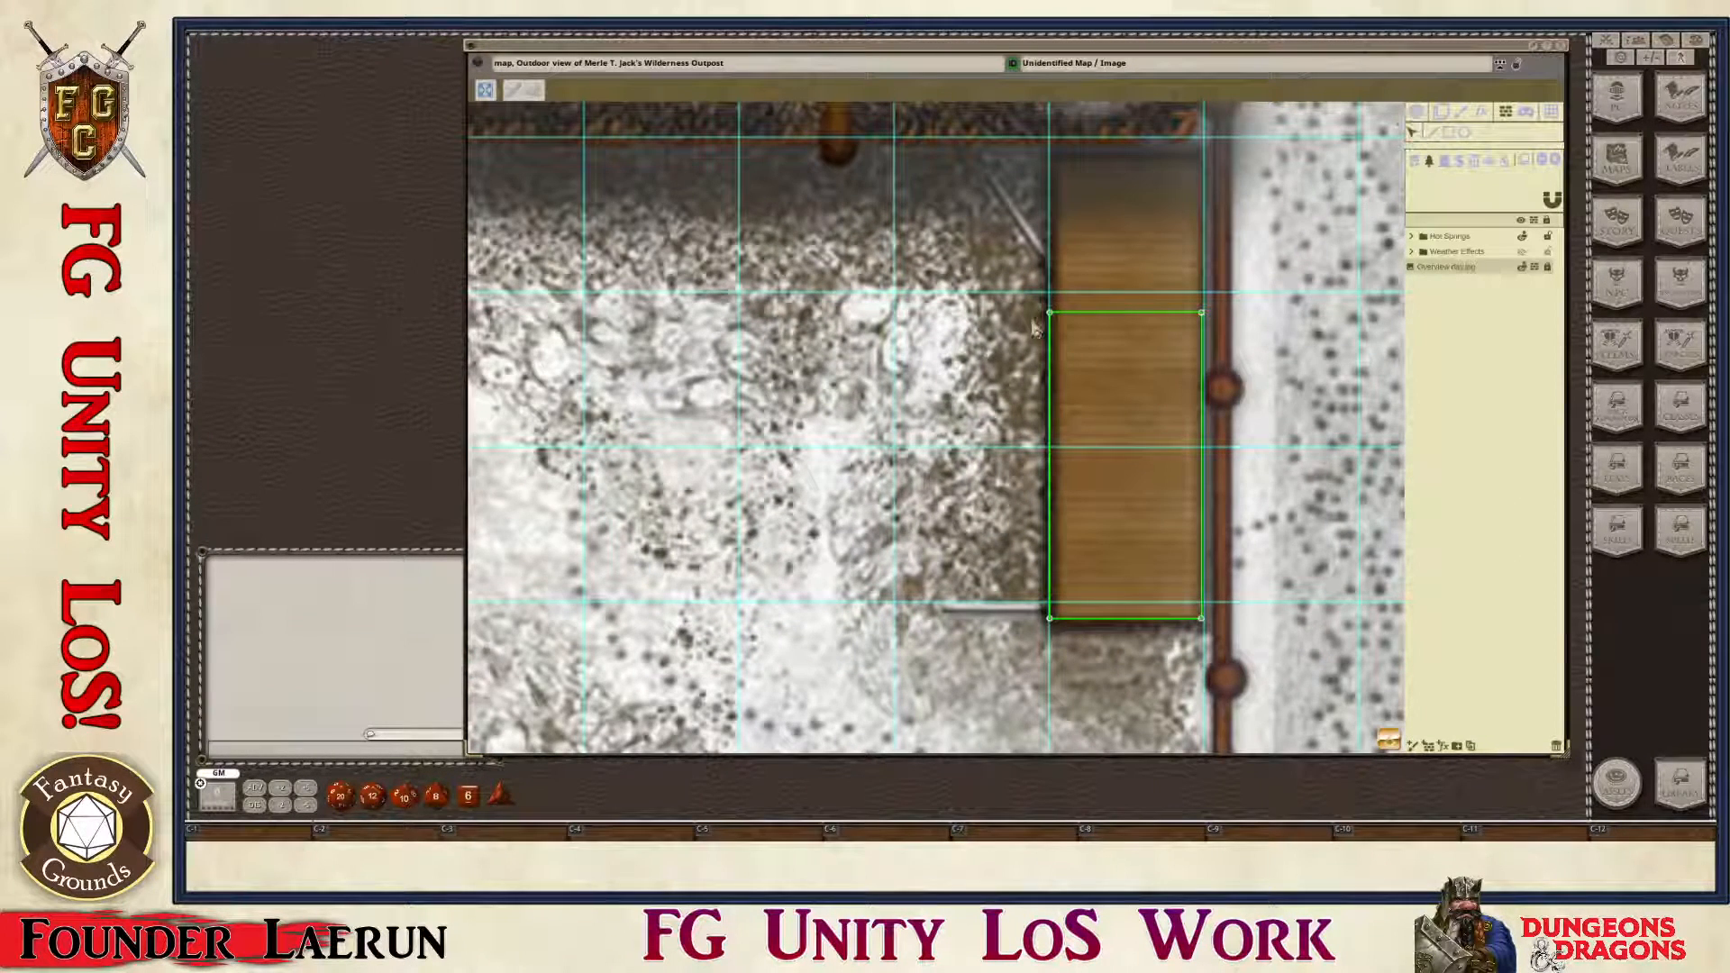
pyautogui.moveTo(1052, 319); pyautogui.dragTo(1055, 166)
pyautogui.moveTo(1212, 329); pyautogui.dragTo(1207, 165)
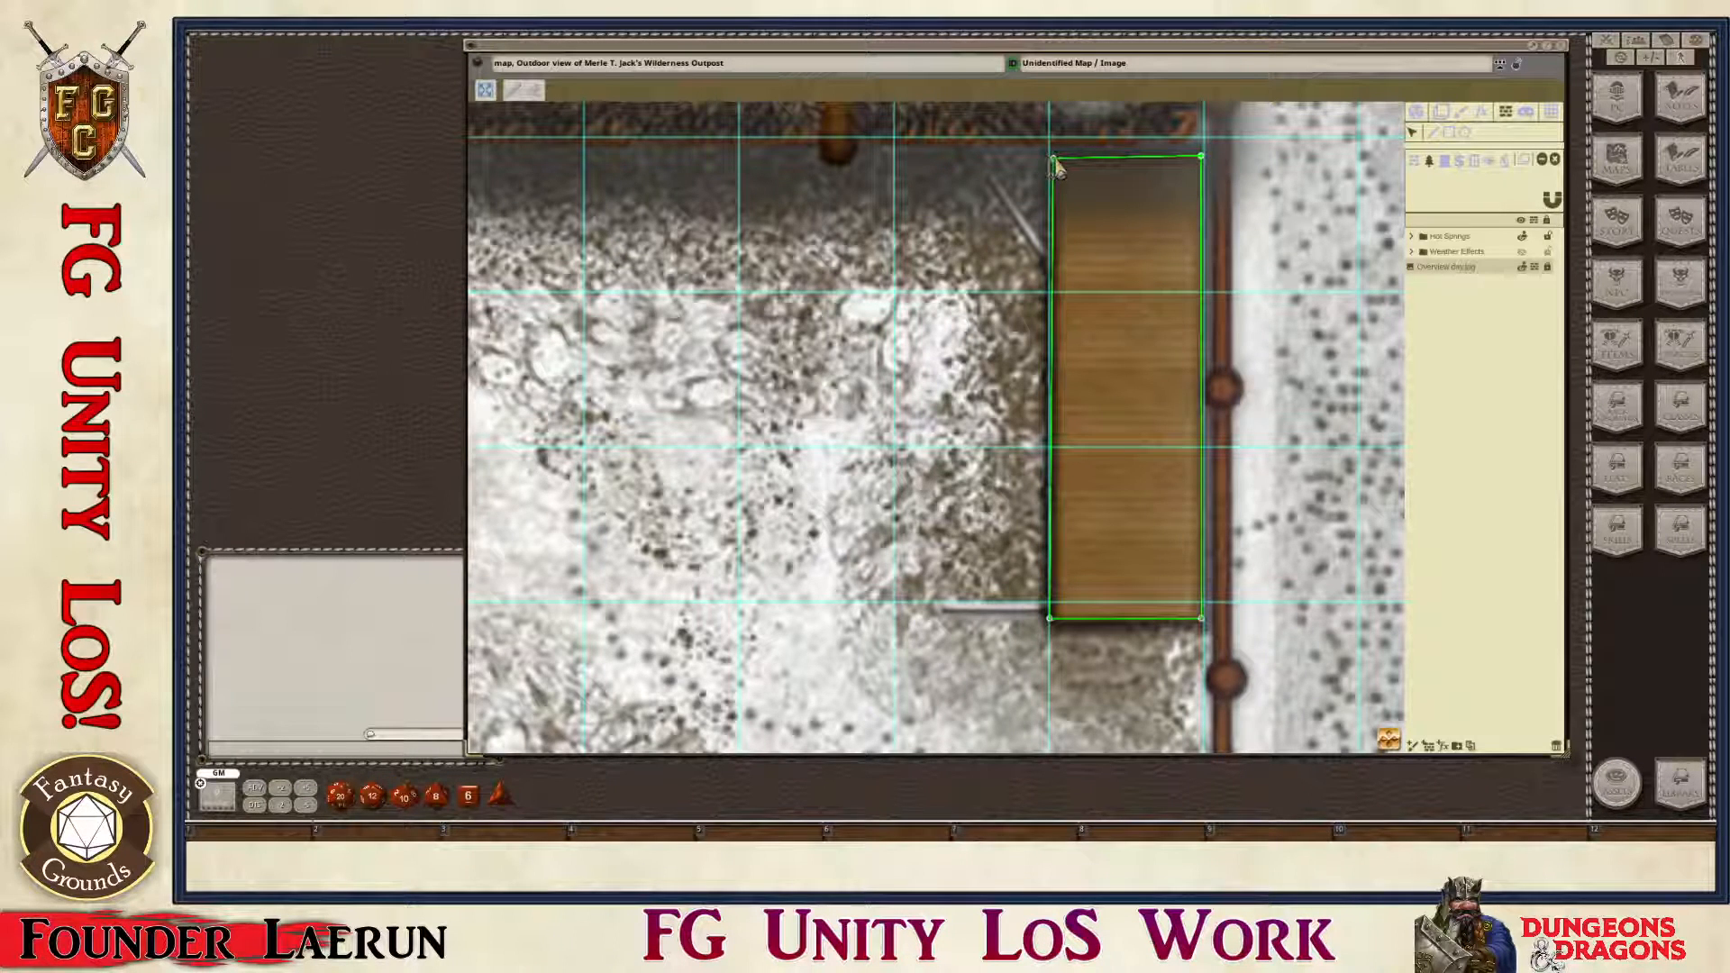
pyautogui.moveTo(1054, 160); pyautogui.dragTo(1050, 154)
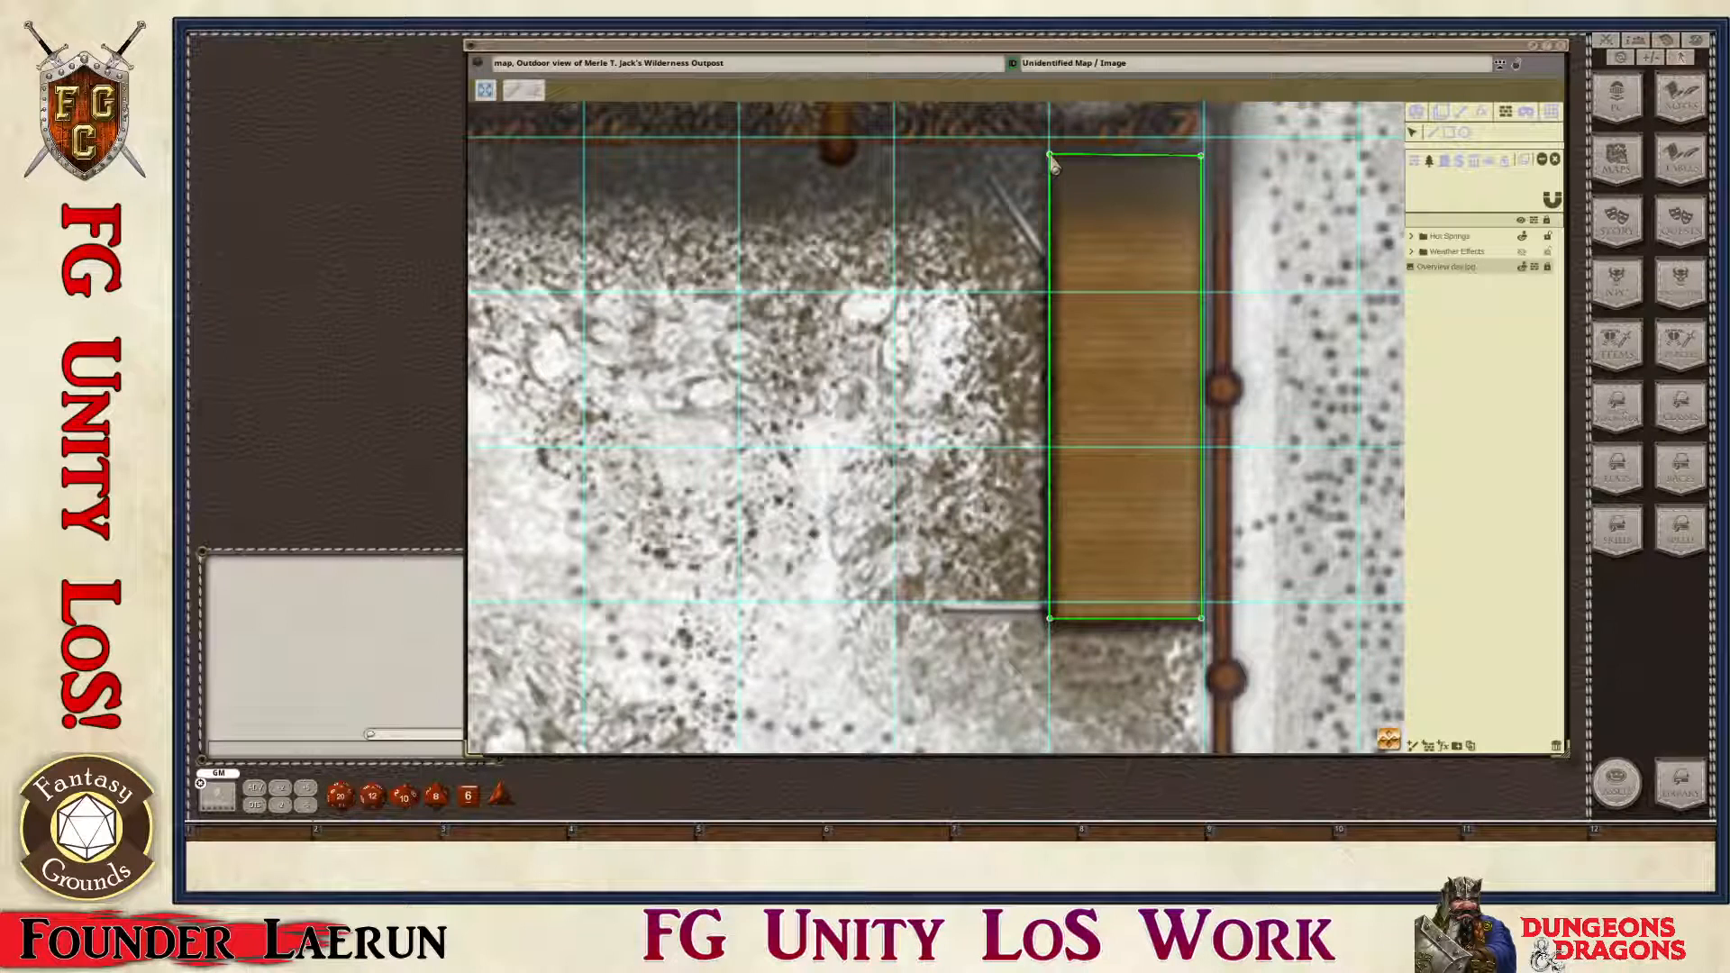
pyautogui.moveTo(1051, 624); pyautogui.dragTo(1049, 620)
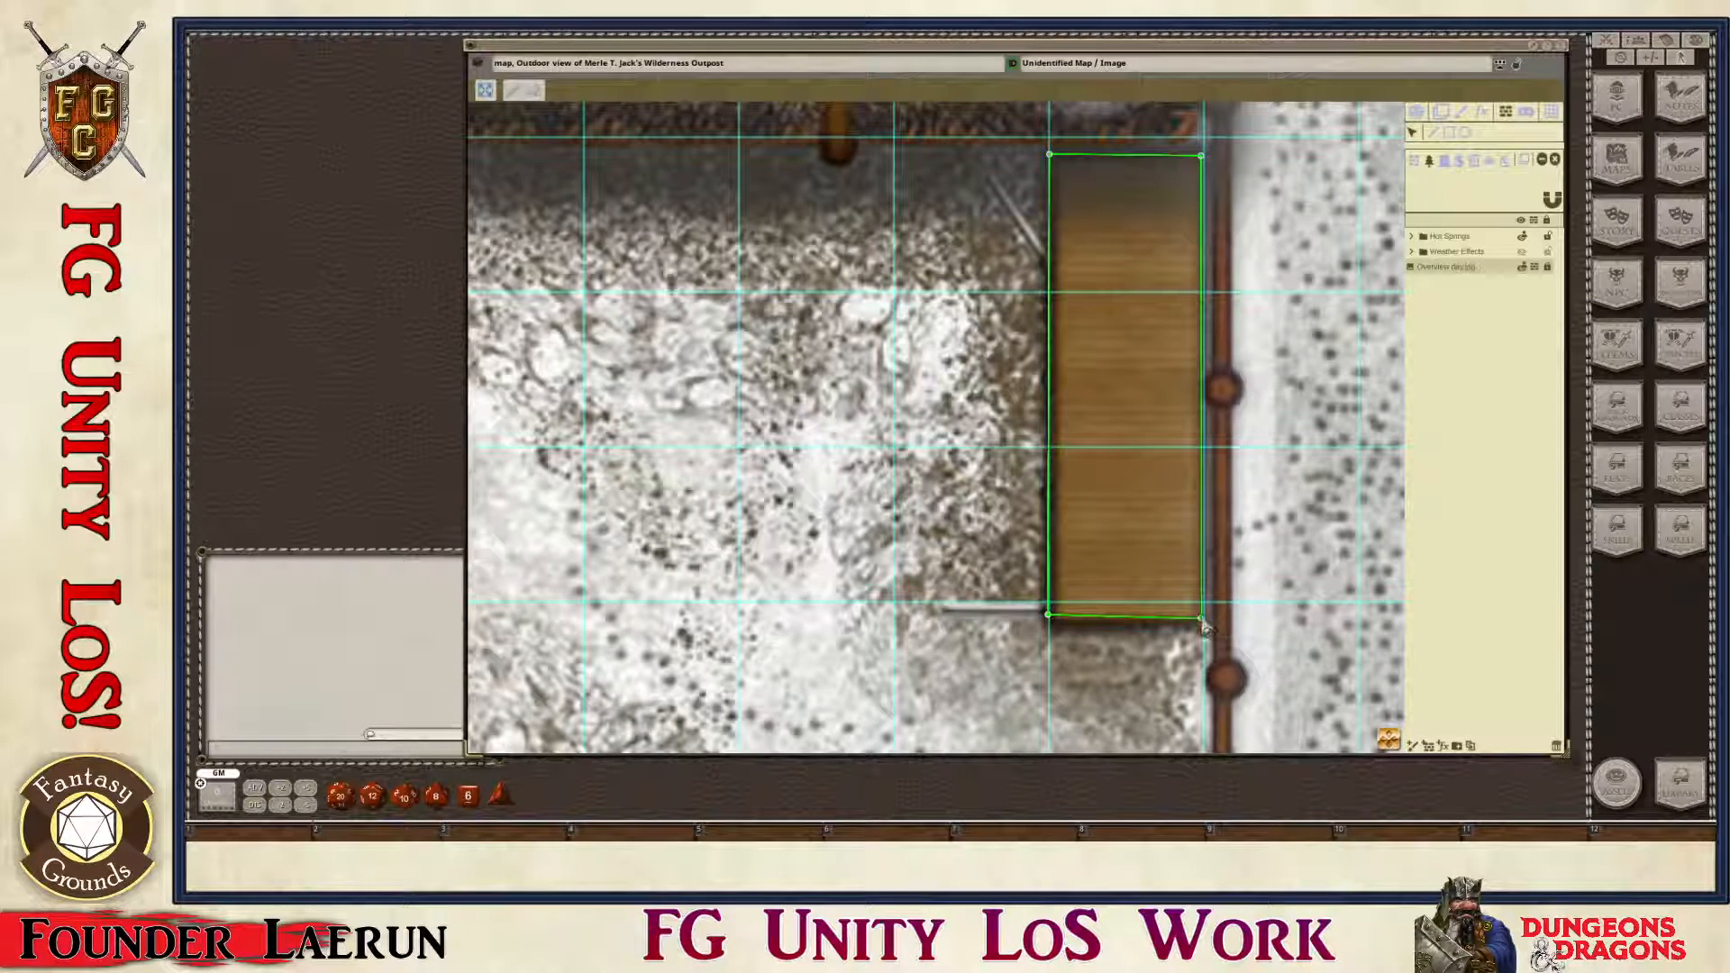
pyautogui.moveTo(1201, 619); pyautogui.dragTo(1206, 622)
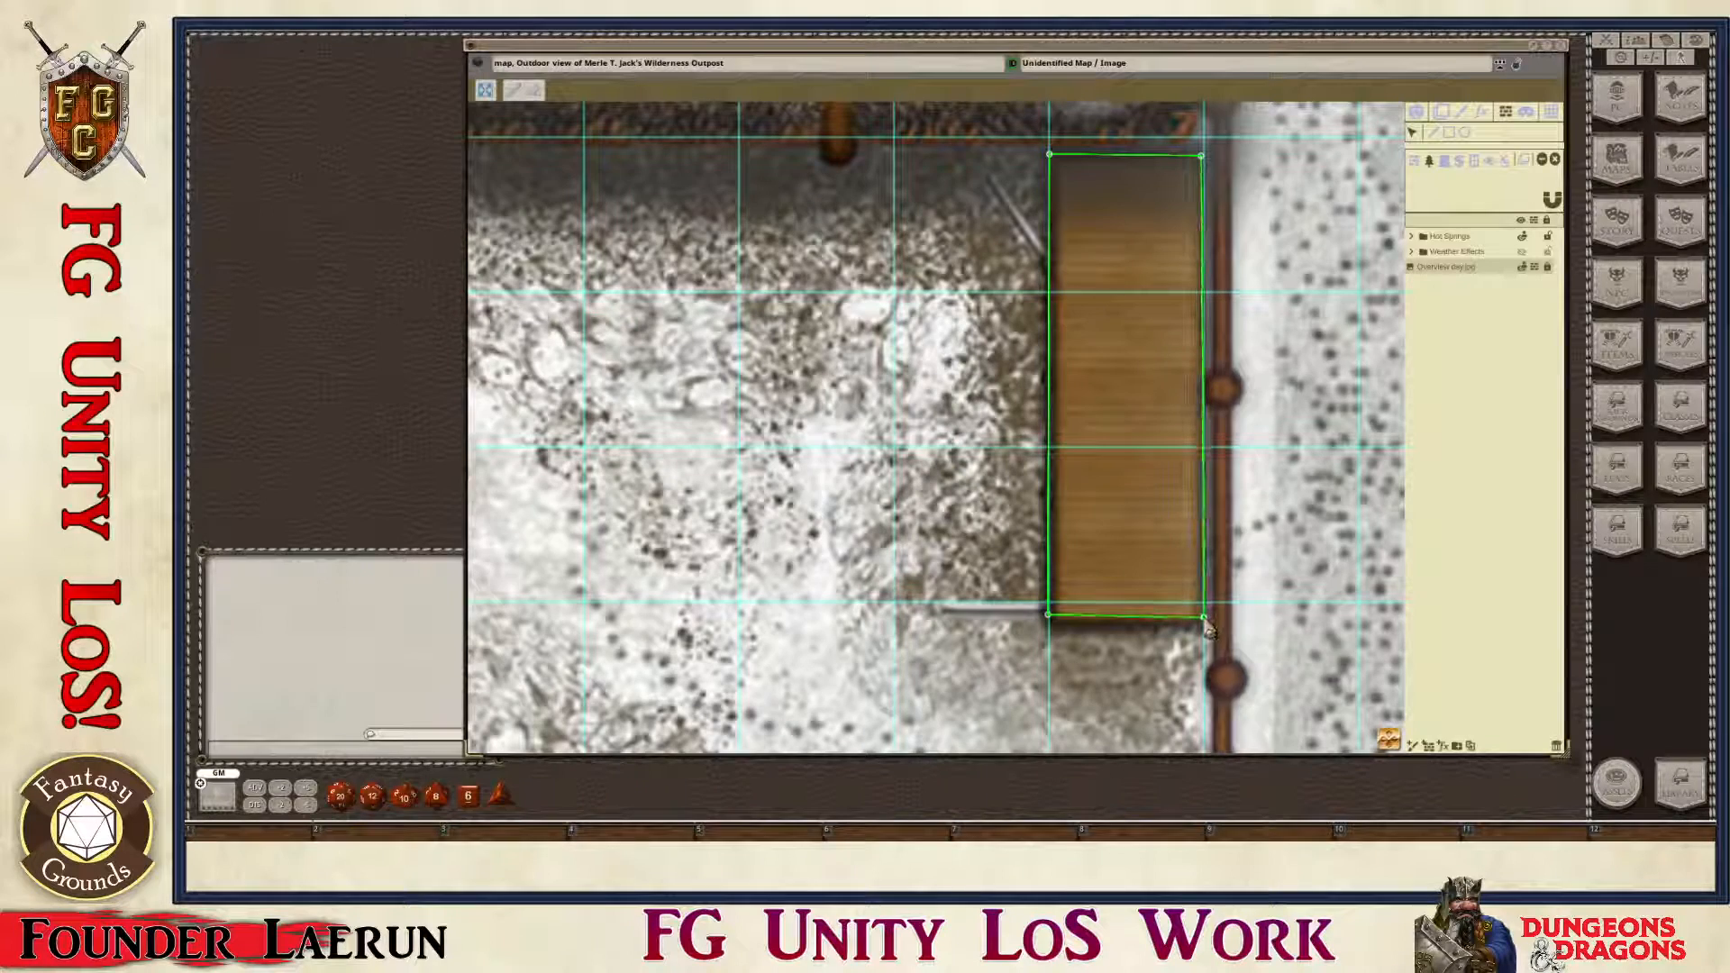
# Step: Draw a rectangular line-of-sight outline over the wooden walkway between the large building's east wall and the smaller building in the fenced yard
pyautogui.scroll(-6, 1189, 505)
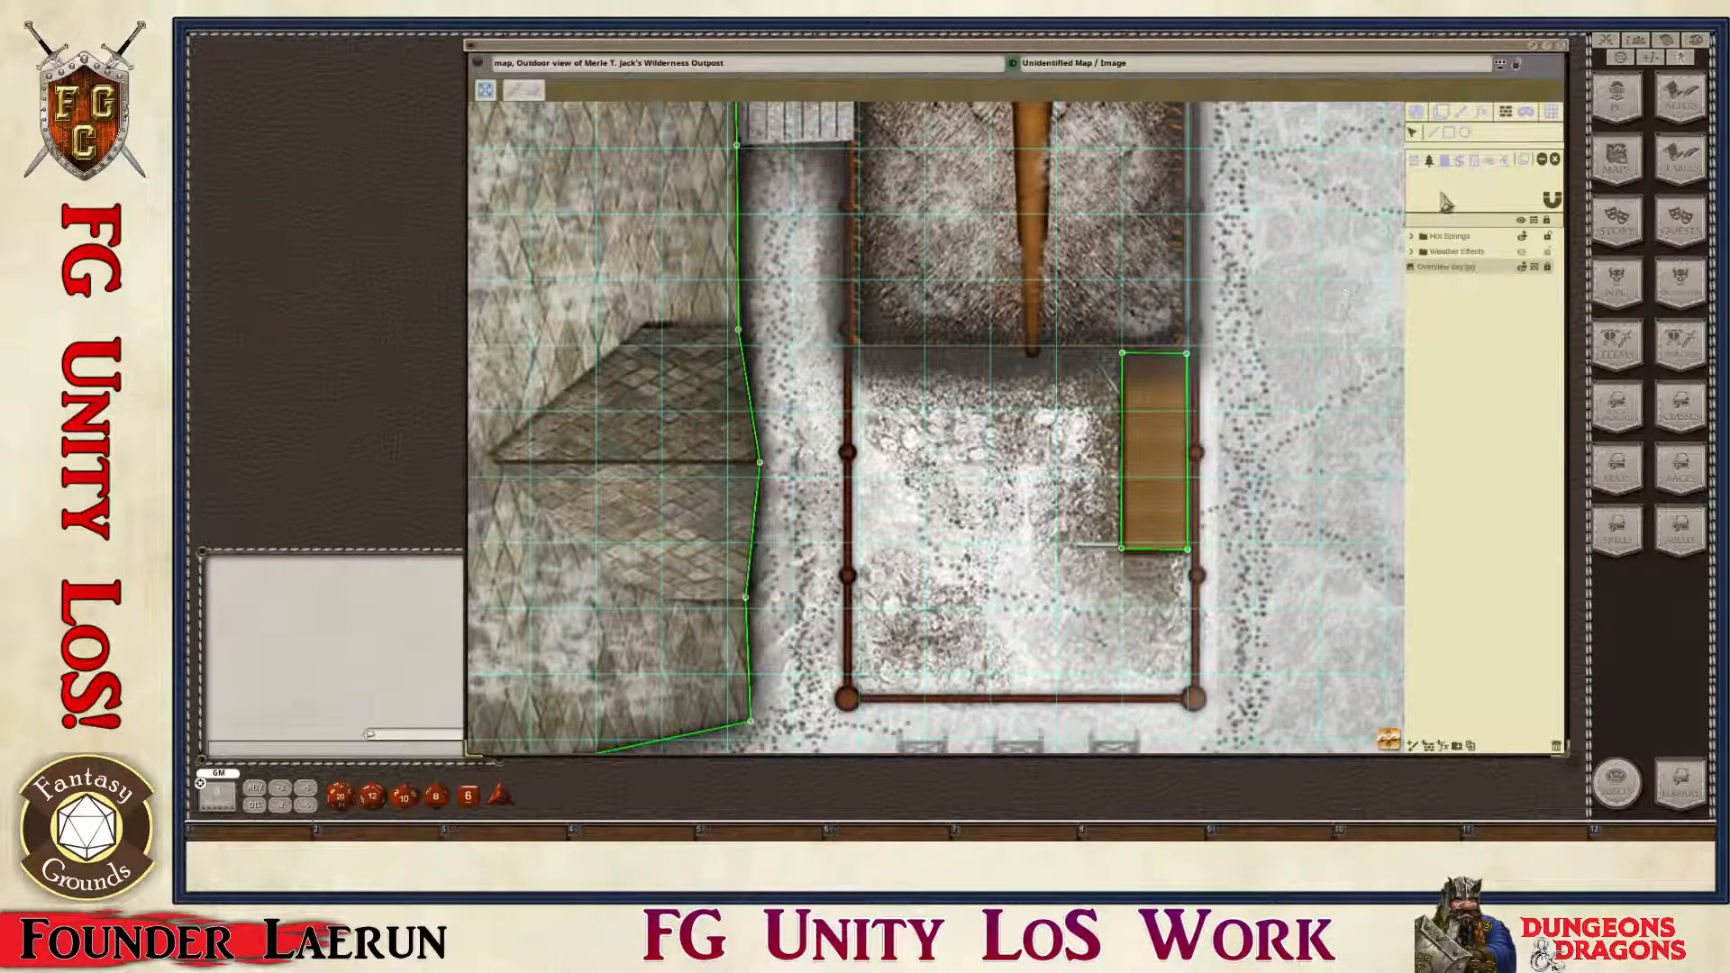
pyautogui.scroll(-6, 1133, 491)
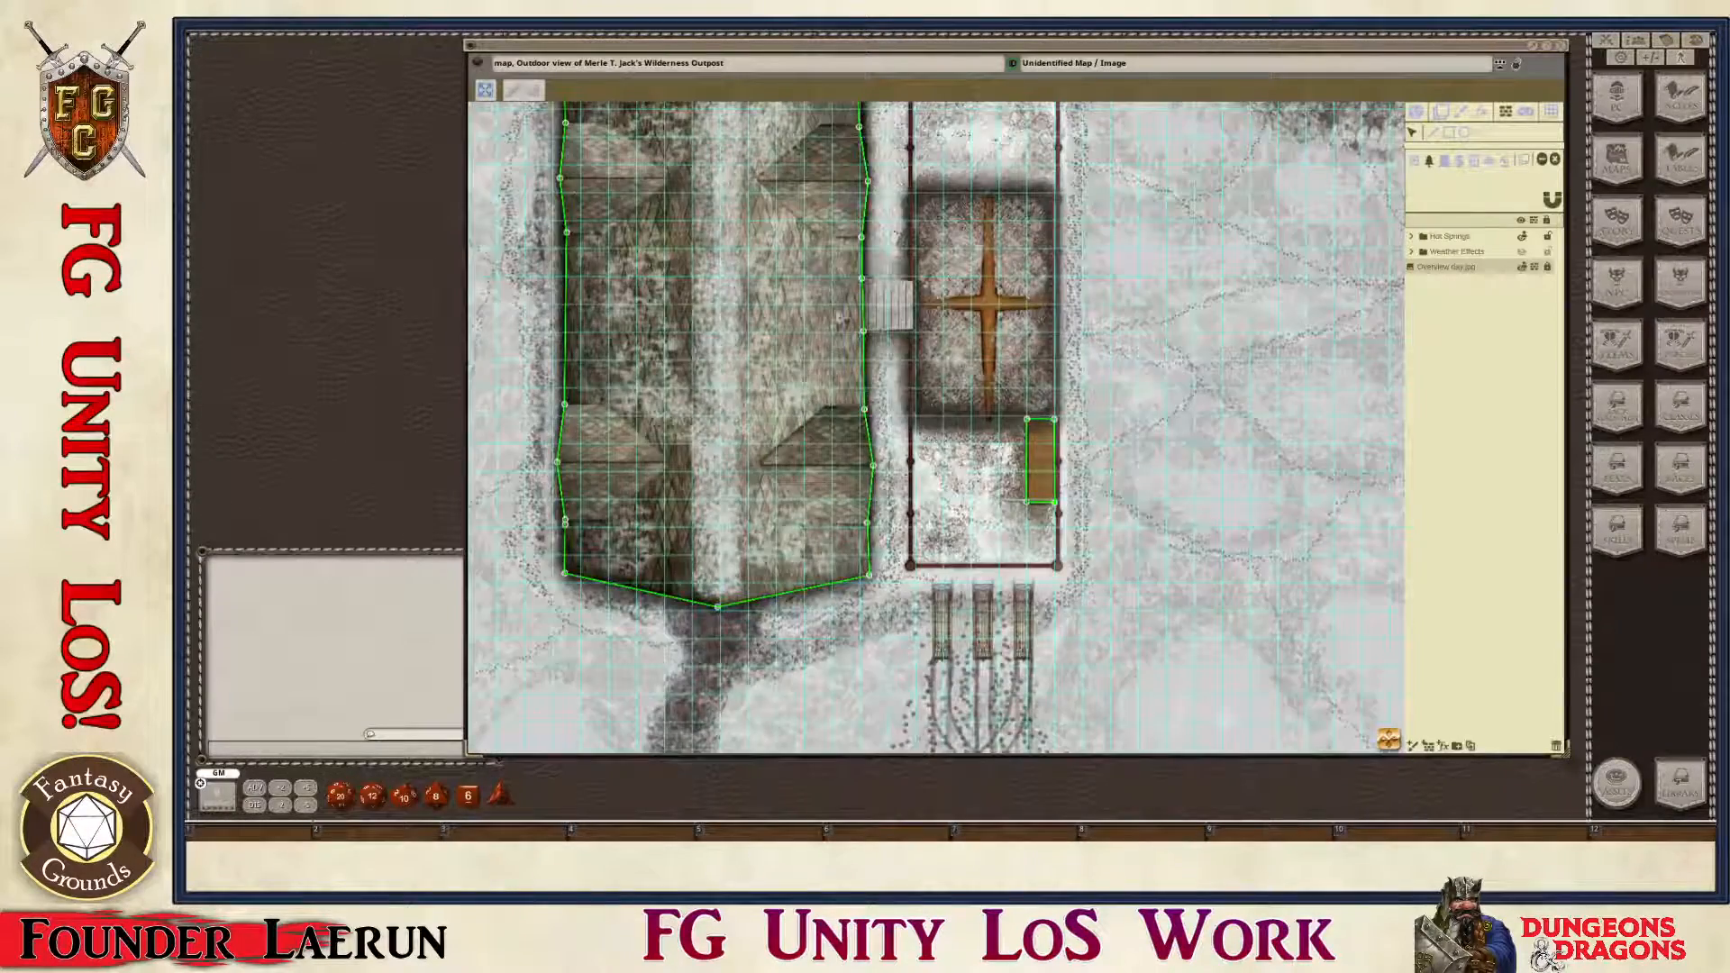
pyautogui.scroll(5, 876, 266)
pyautogui.scroll(5, 875, 267)
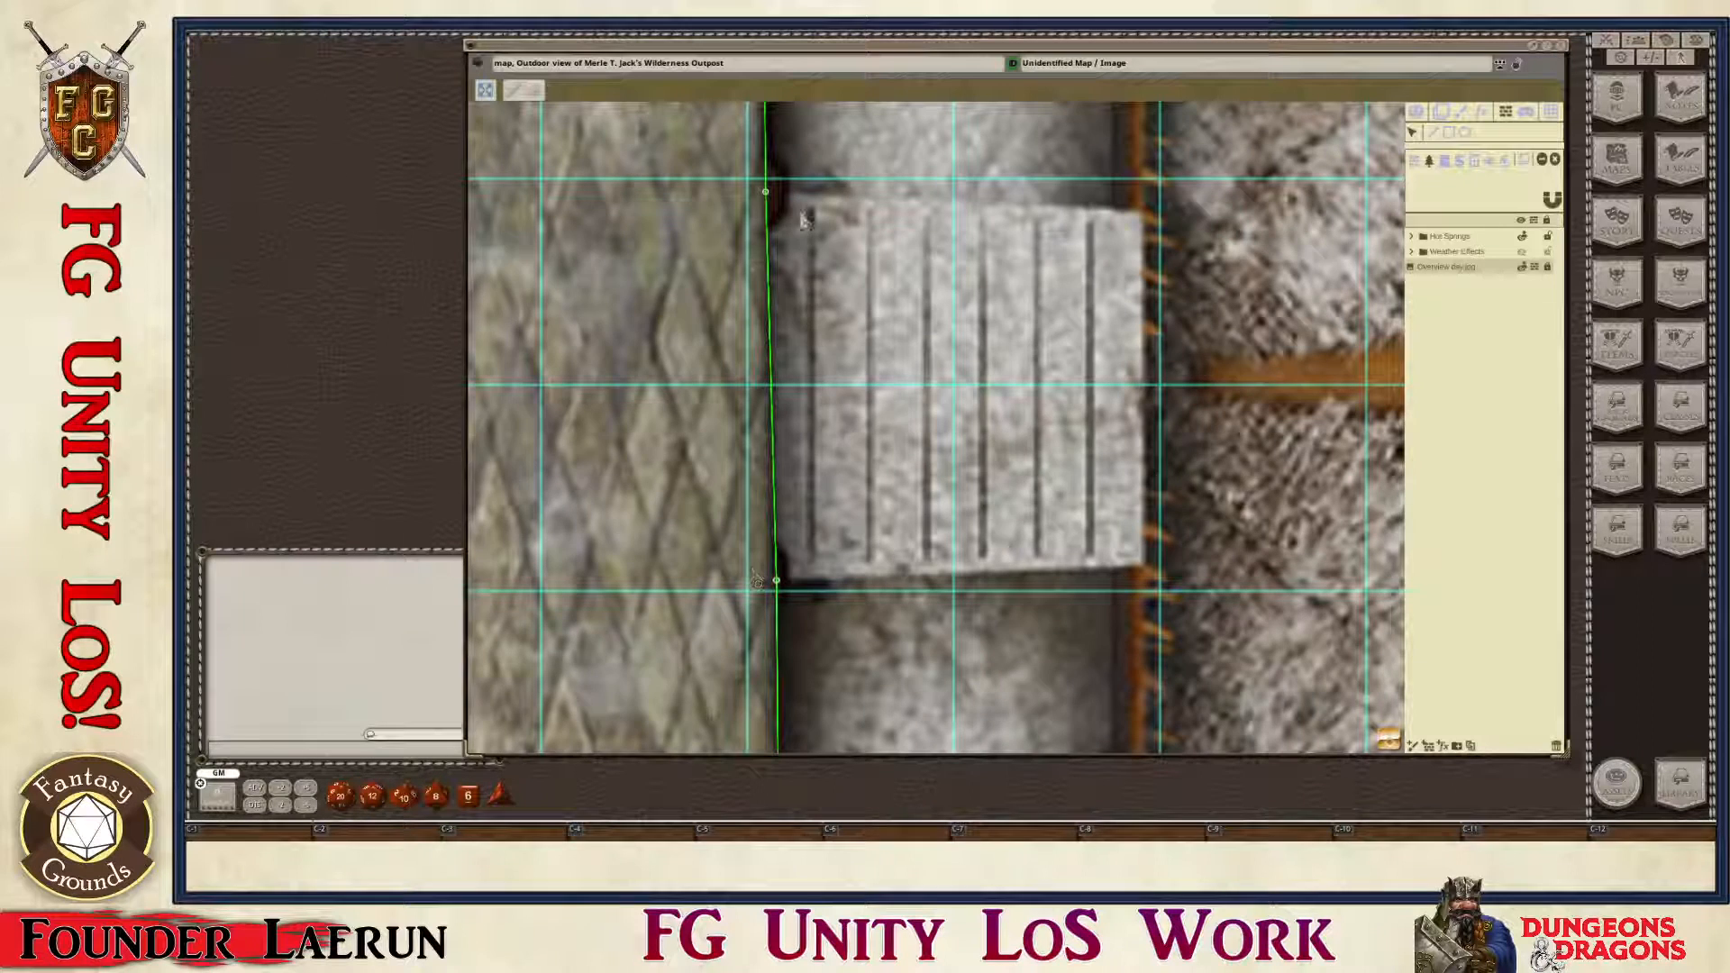
pyautogui.click(1448, 133)
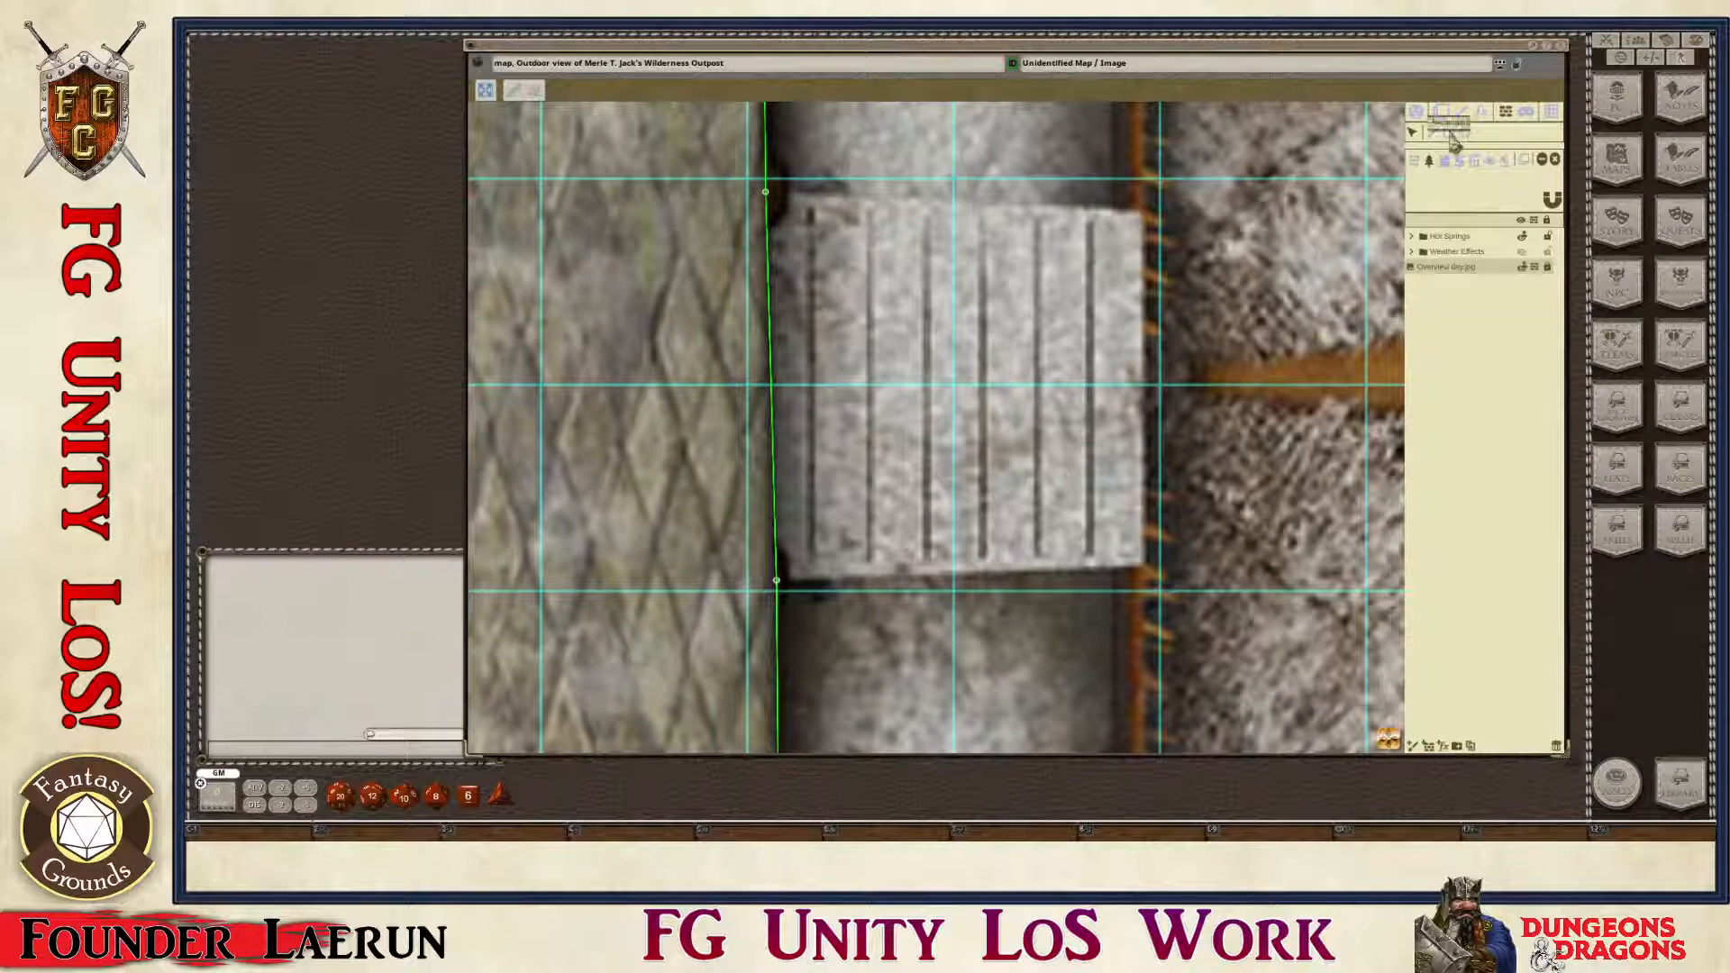
pyautogui.click(766, 192)
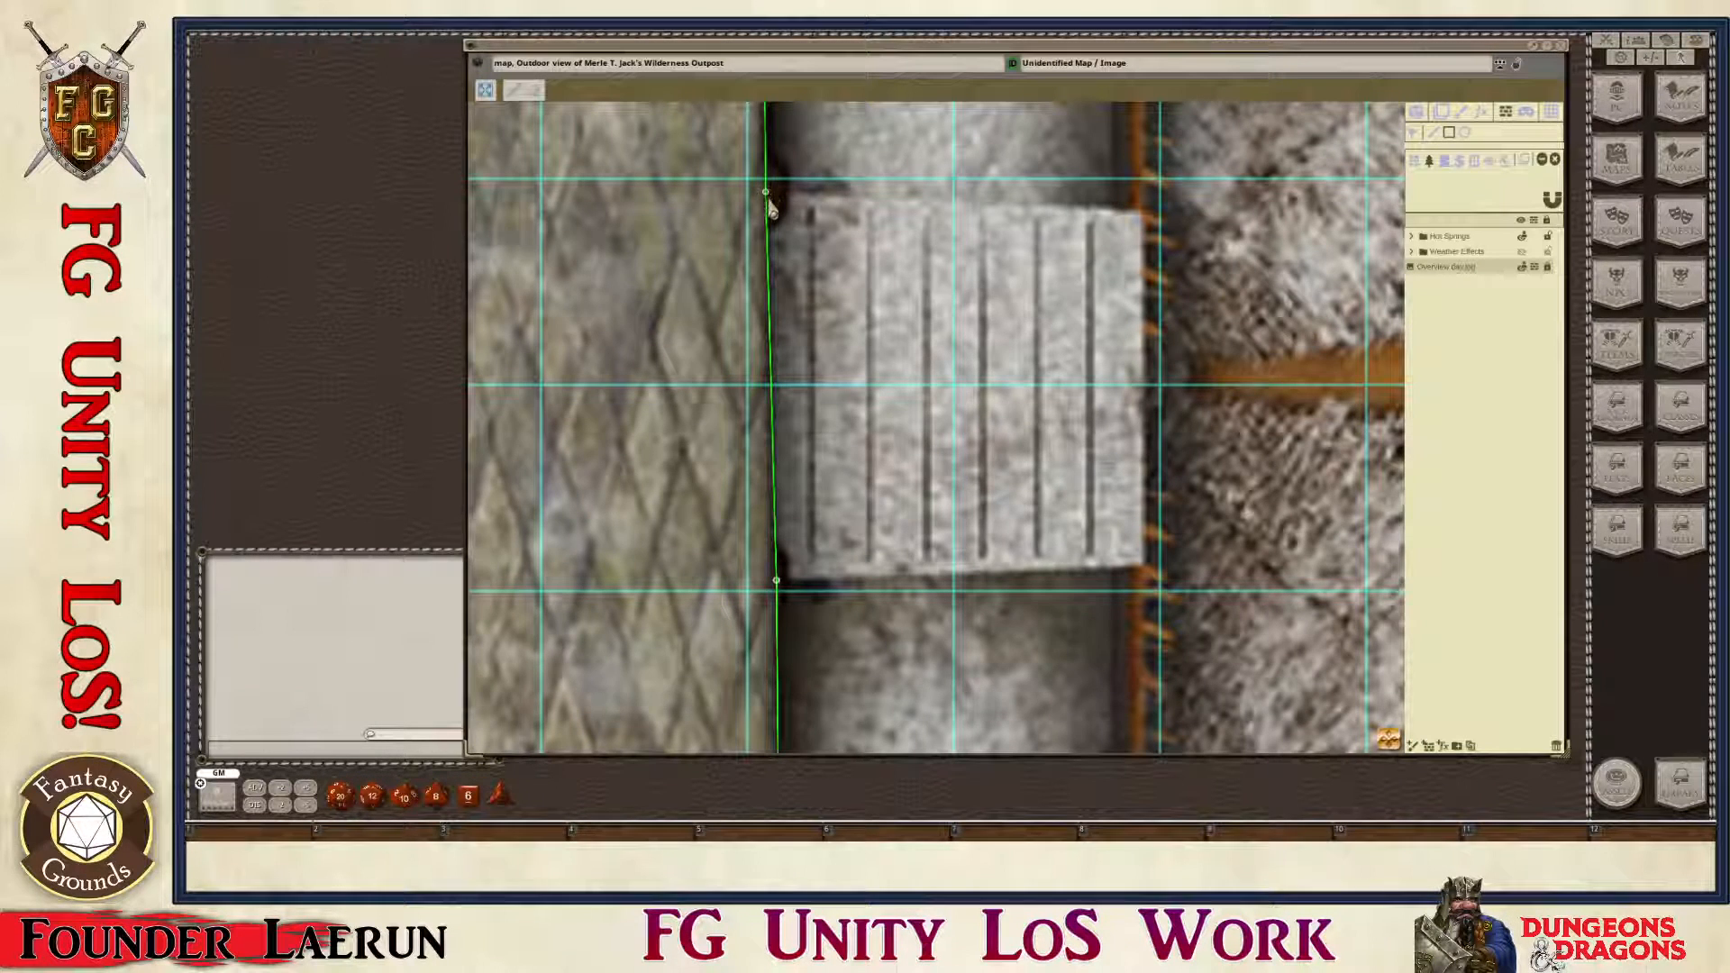
pyautogui.moveTo(768, 204); pyautogui.dragTo(1156, 584)
# Step: Move the walkway outline's southeast corner onto the walkway's corner and its southwest corner onto the large building's wall point
pyautogui.scroll(4, 1045, 606)
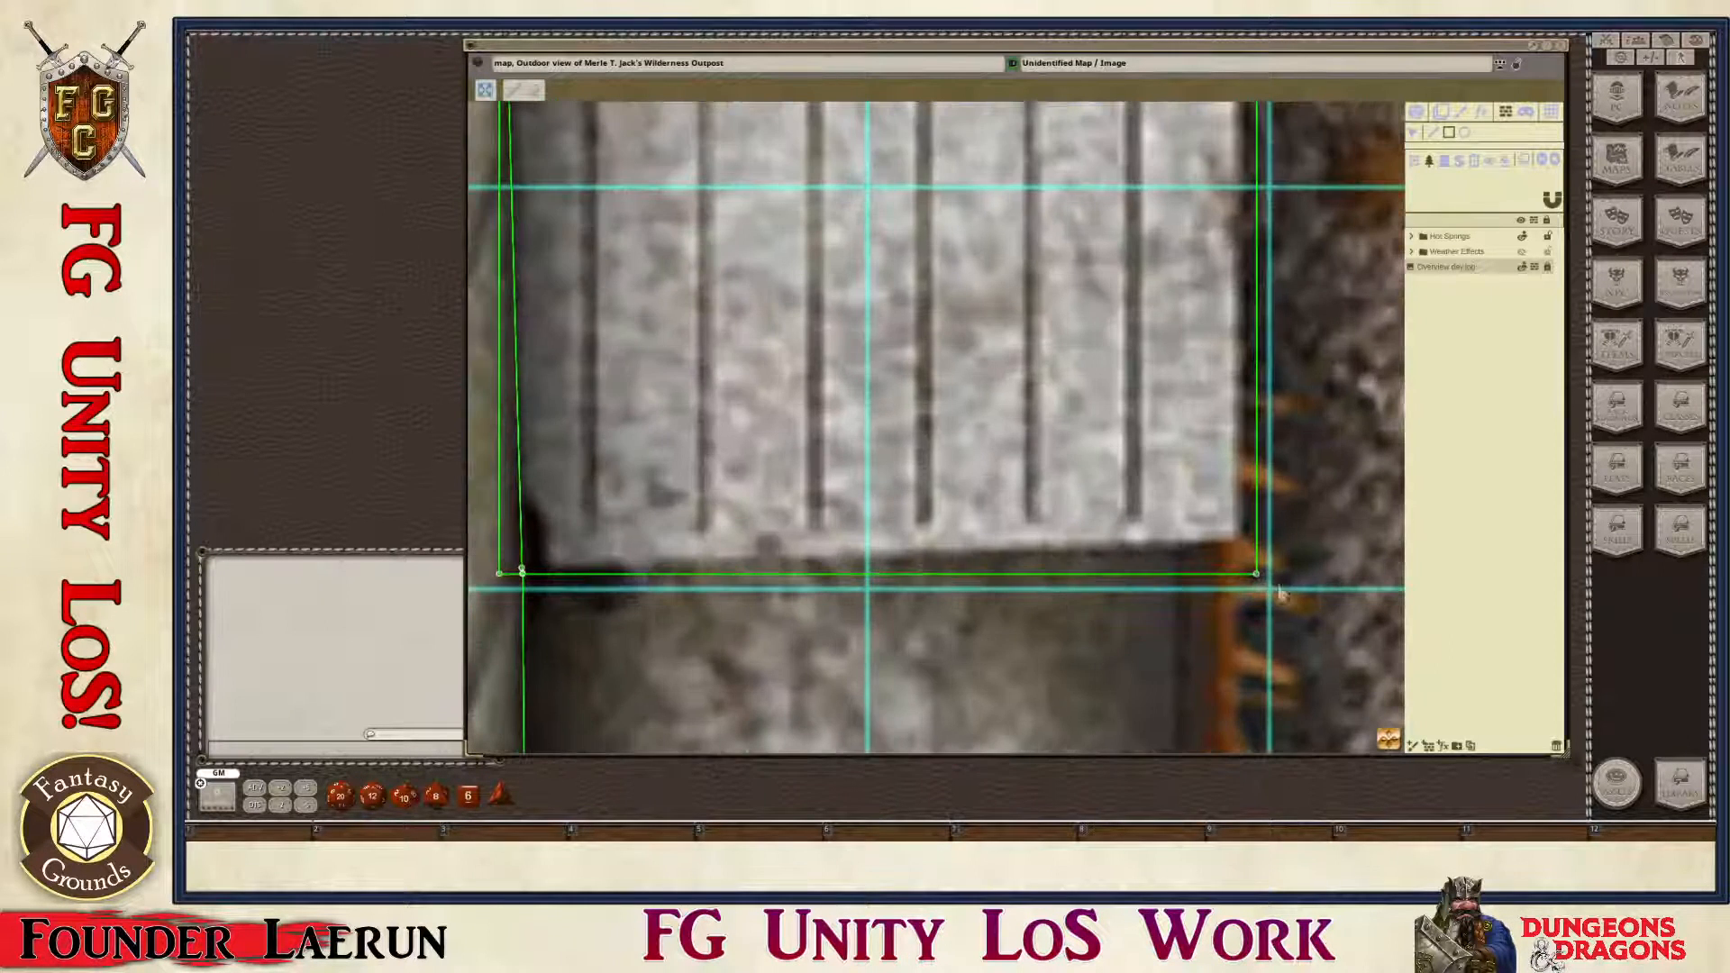
pyautogui.click(1413, 133)
pyautogui.moveTo(1259, 582); pyautogui.dragTo(1244, 552)
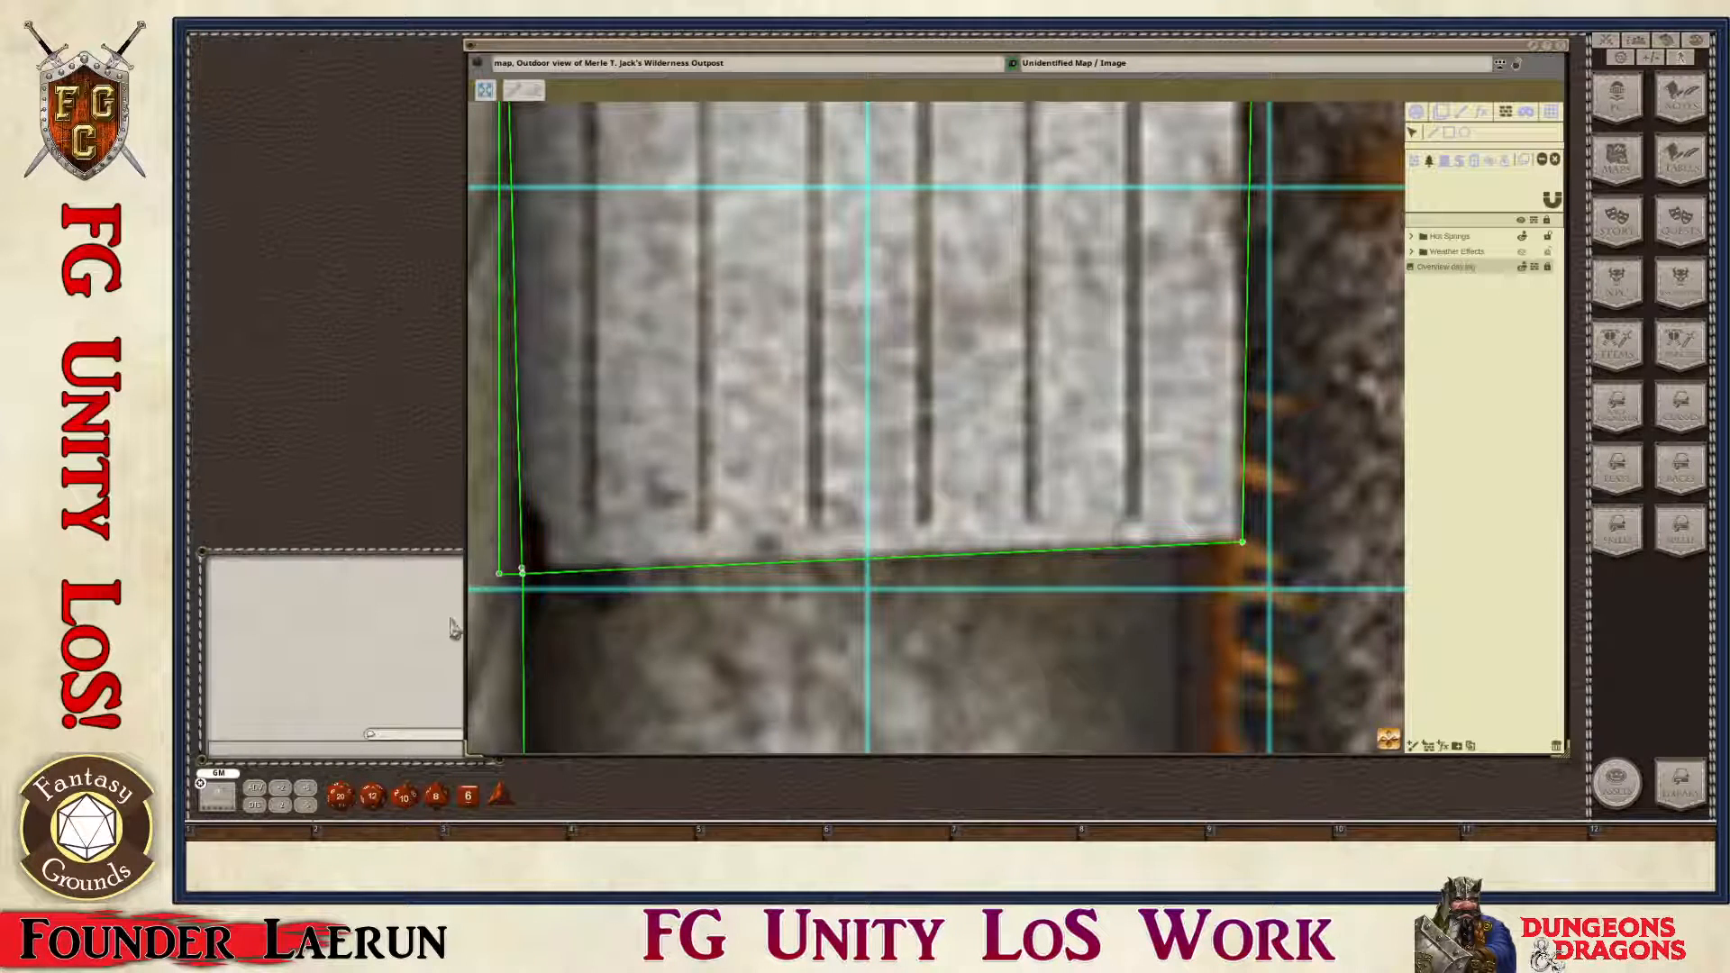
pyautogui.moveTo(500, 579); pyautogui.dragTo(510, 581)
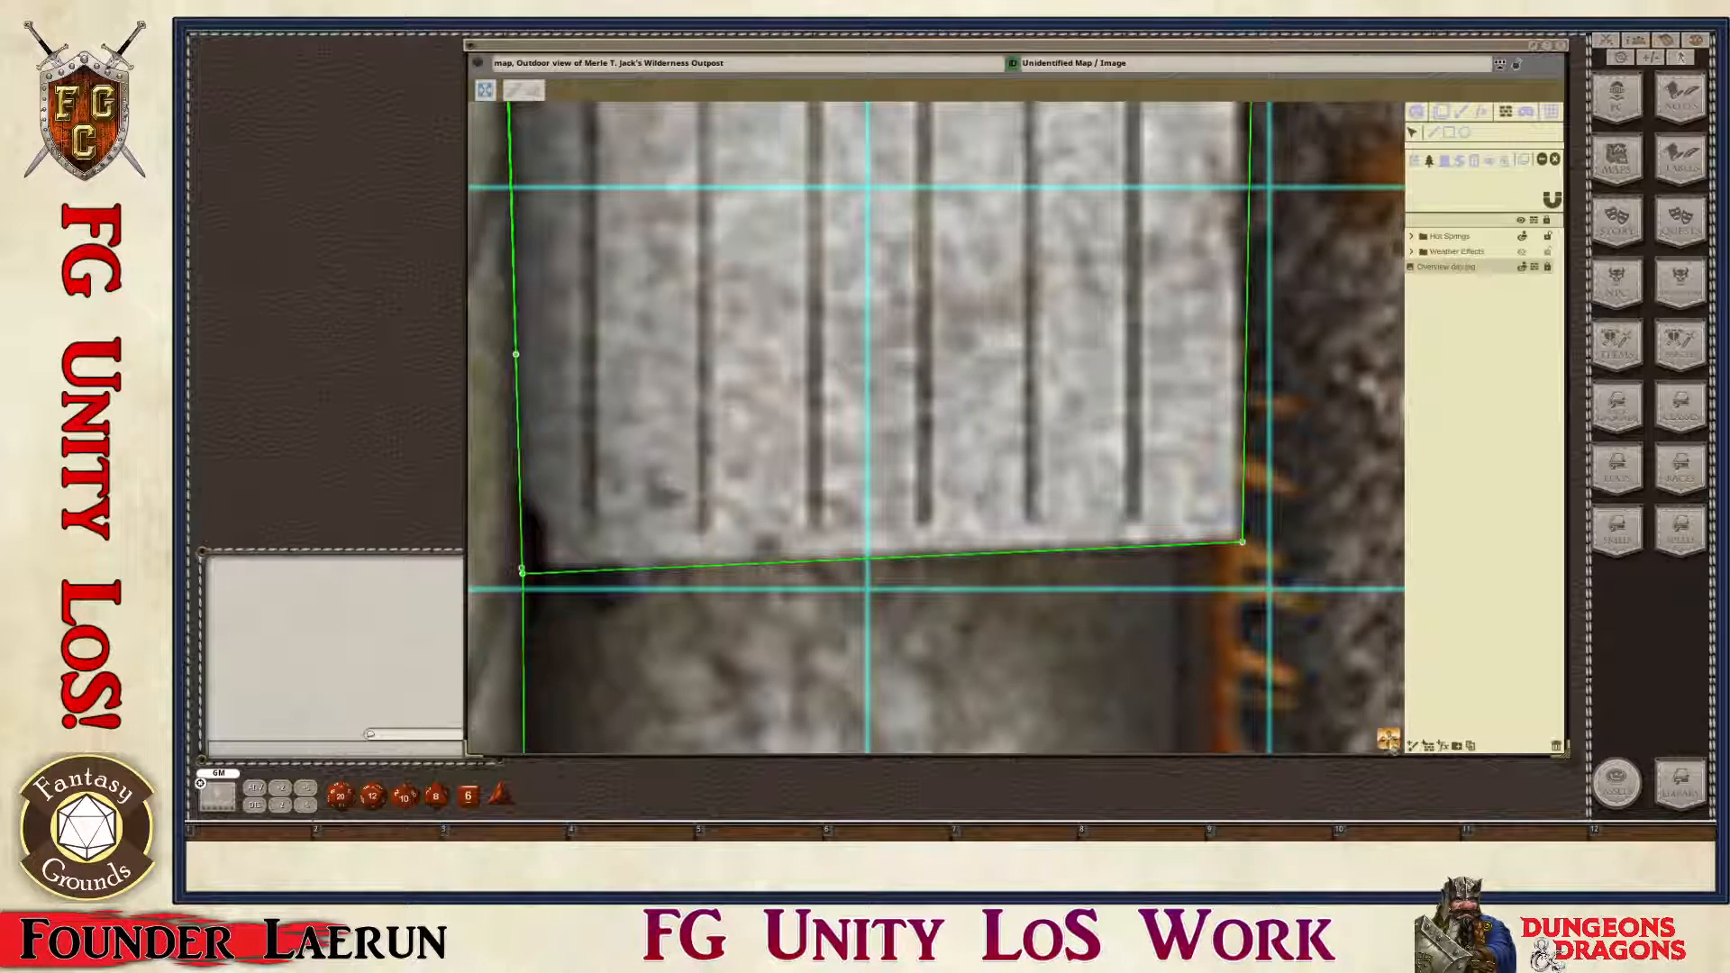
# Step: Align the walkway outline's northwest corner with the large building's wall point at the walkway's north end
pyautogui.moveTo(1087, 444); pyautogui.dragTo(1189, 553)
pyautogui.moveTo(1117, 194); pyautogui.dragTo(1309, 563)
pyautogui.scroll(3, 656, 370)
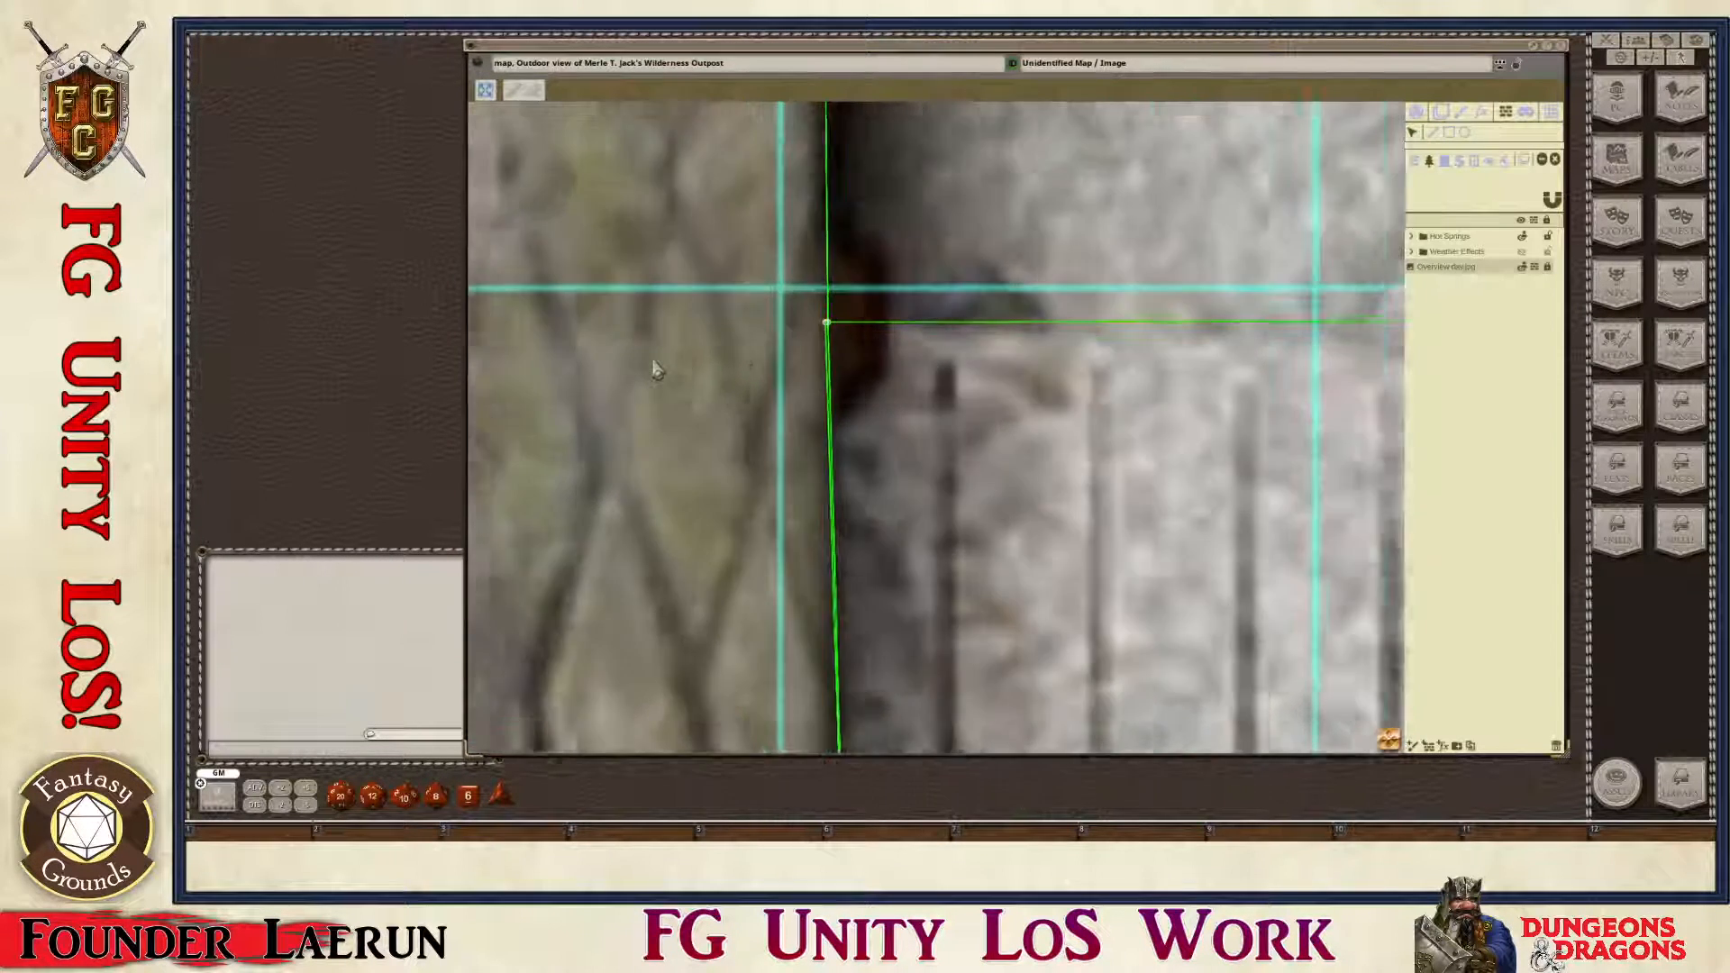
pyautogui.scroll(6, 656, 369)
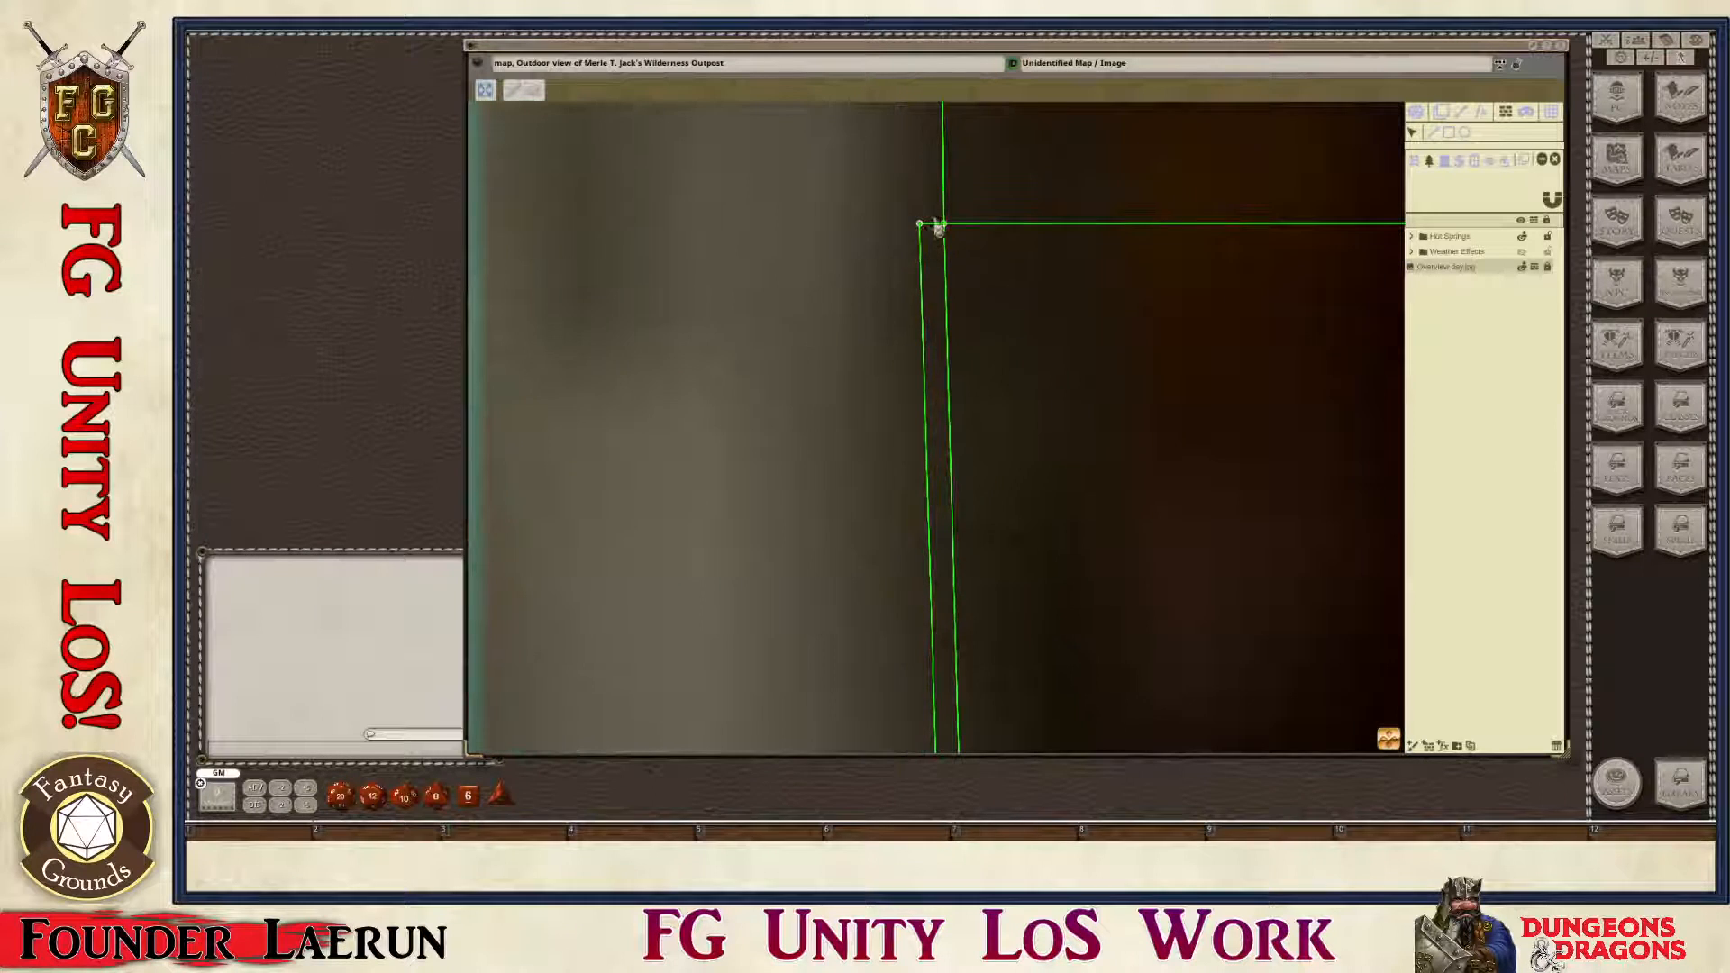
pyautogui.moveTo(920, 225); pyautogui.dragTo(933, 227)
pyautogui.scroll(-3, 1262, 576)
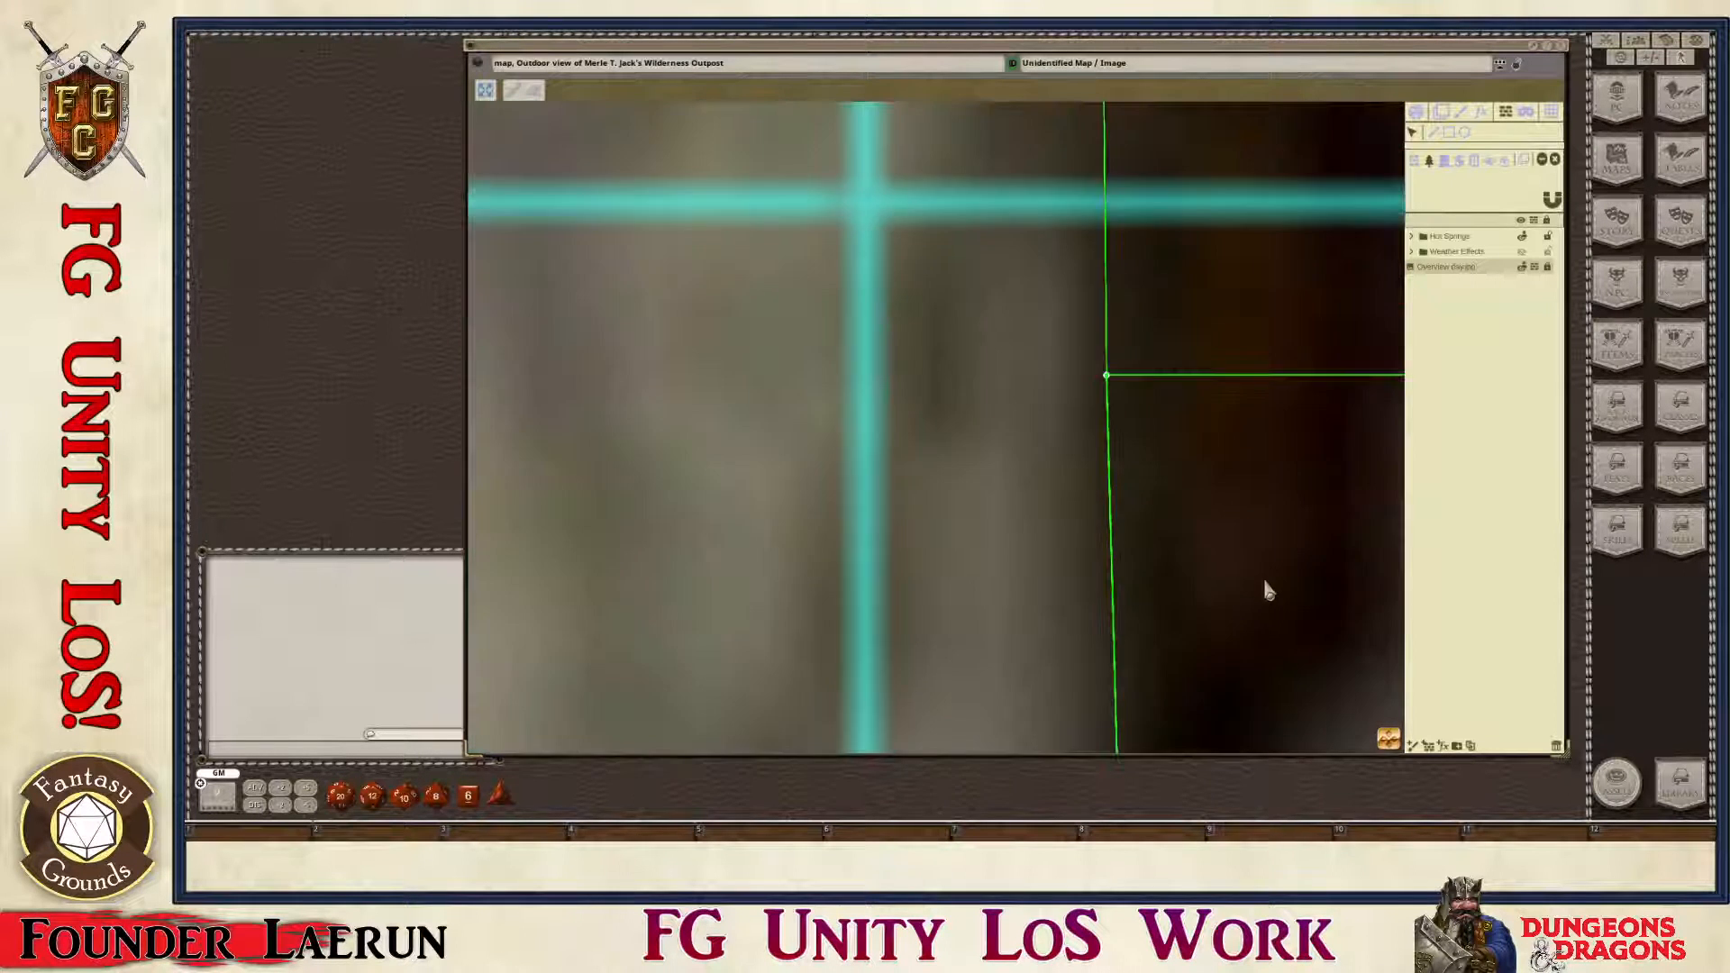
pyautogui.scroll(-3, 1297, 621)
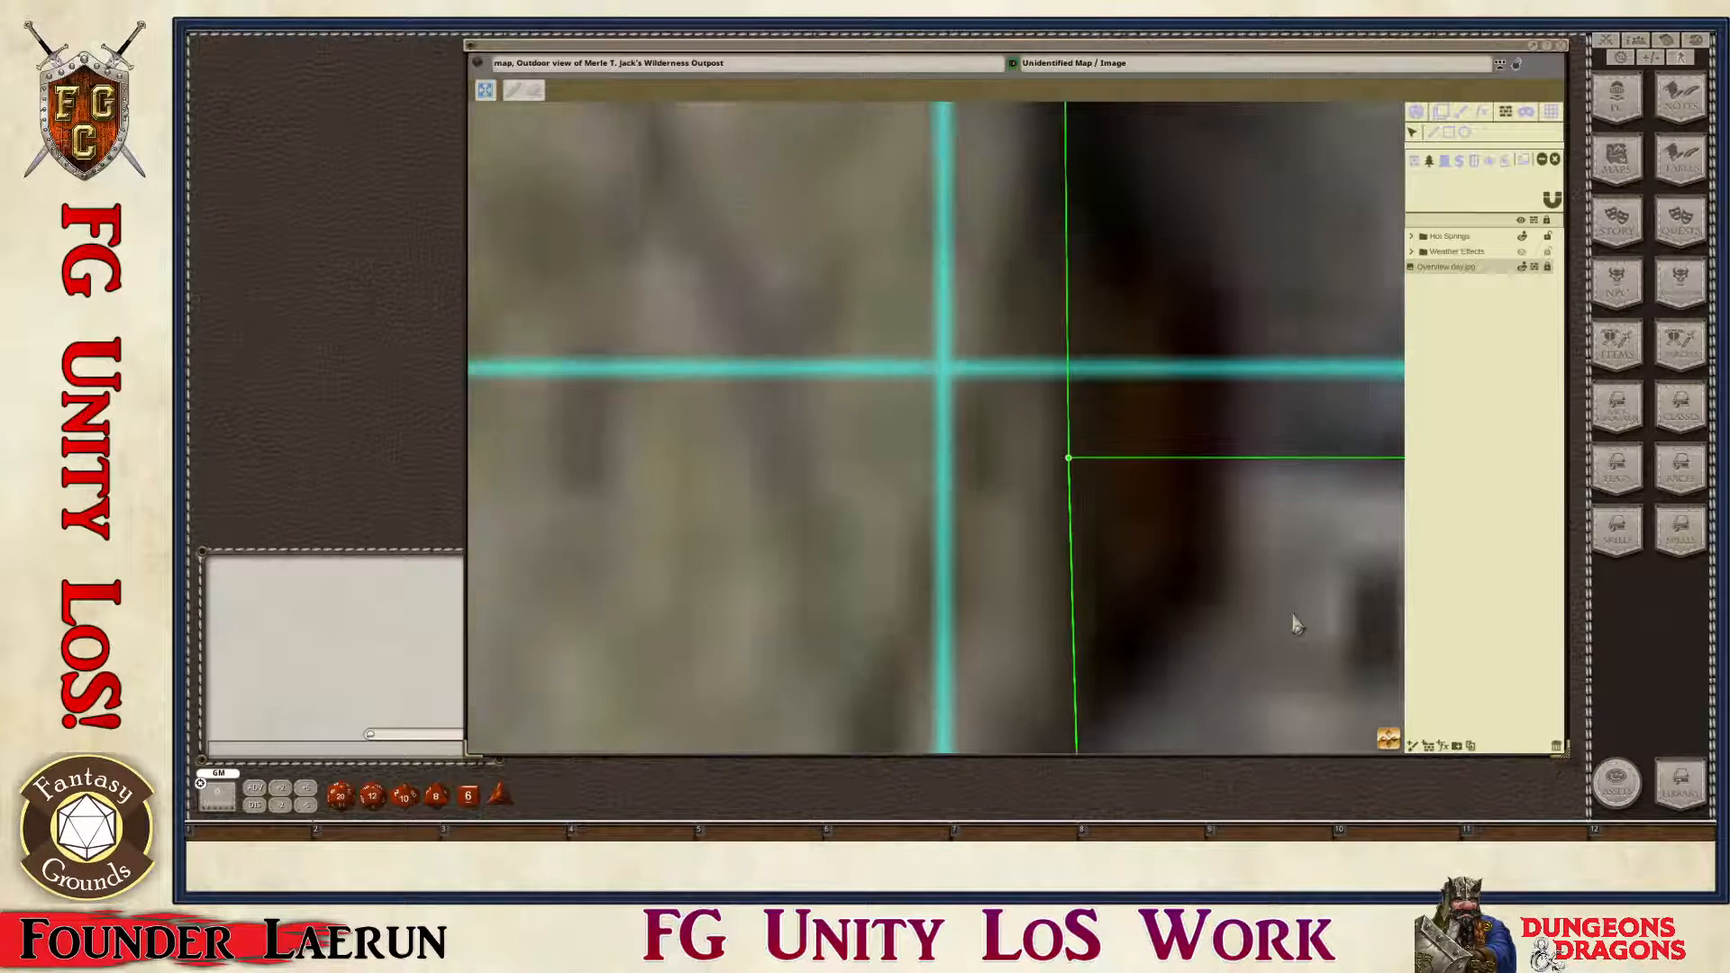
pyautogui.scroll(4, 1099, 472)
pyautogui.scroll(-3, 1117, 505)
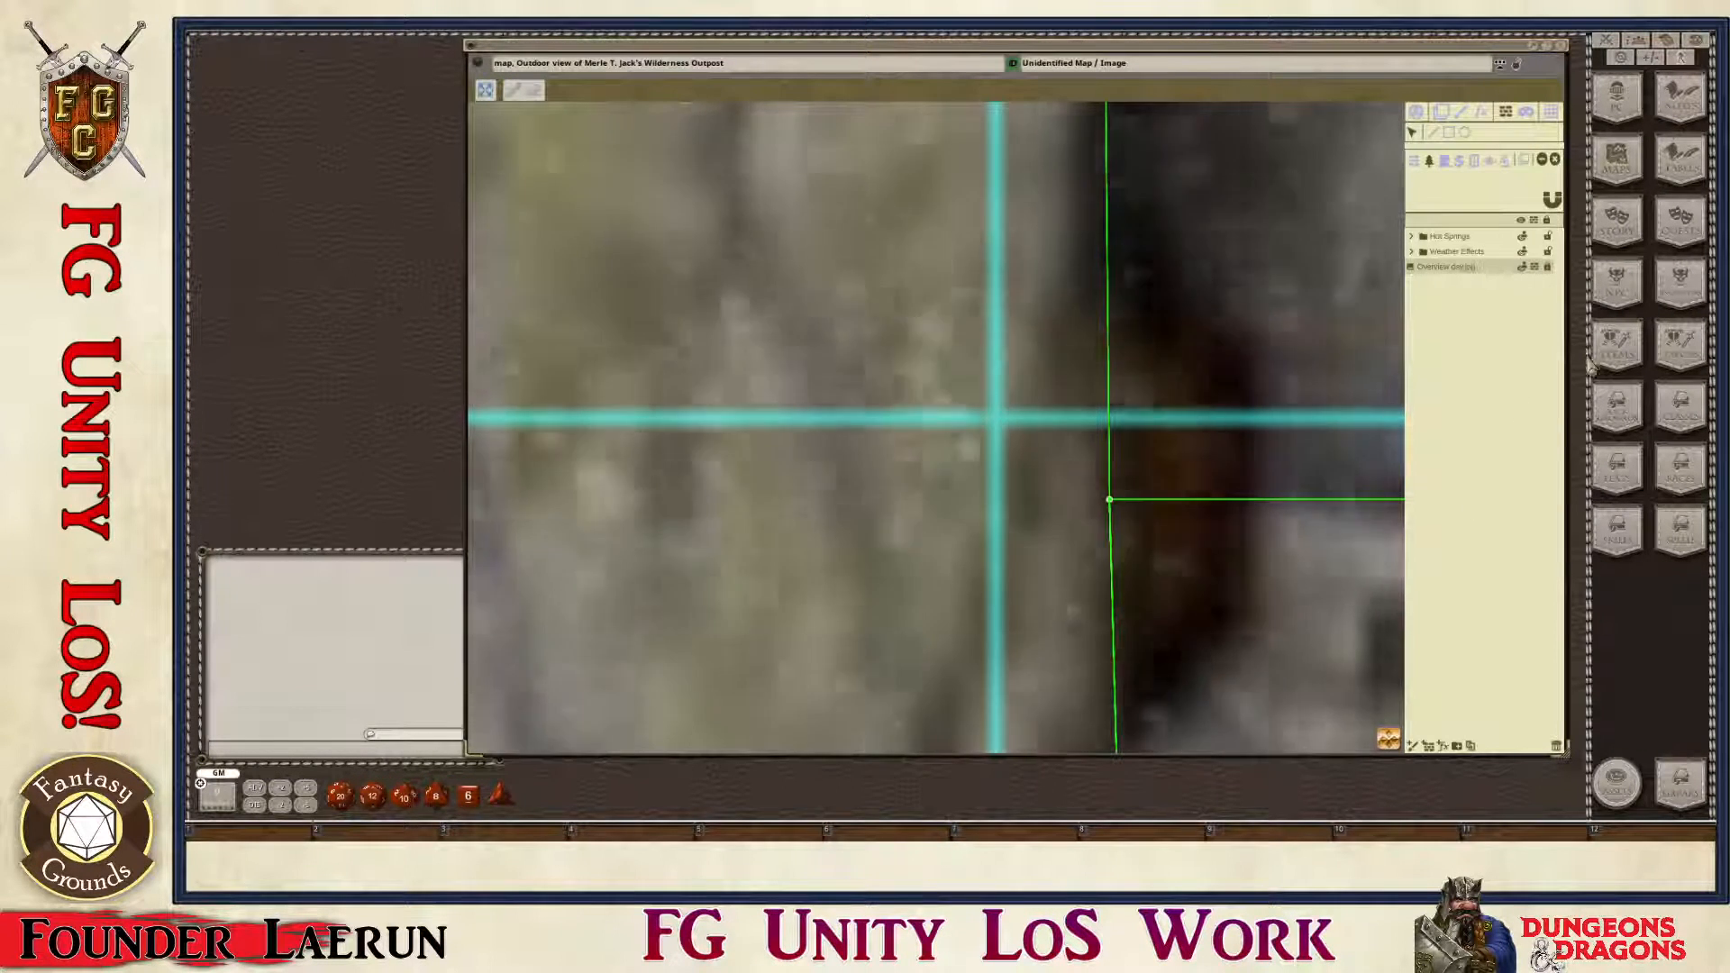
# Step: Move the walkway outline's northeast corner onto the walkway's own corner and check the finished outline along its edges
pyautogui.scroll(-2, 1207, 547)
pyautogui.scroll(-5, 1203, 540)
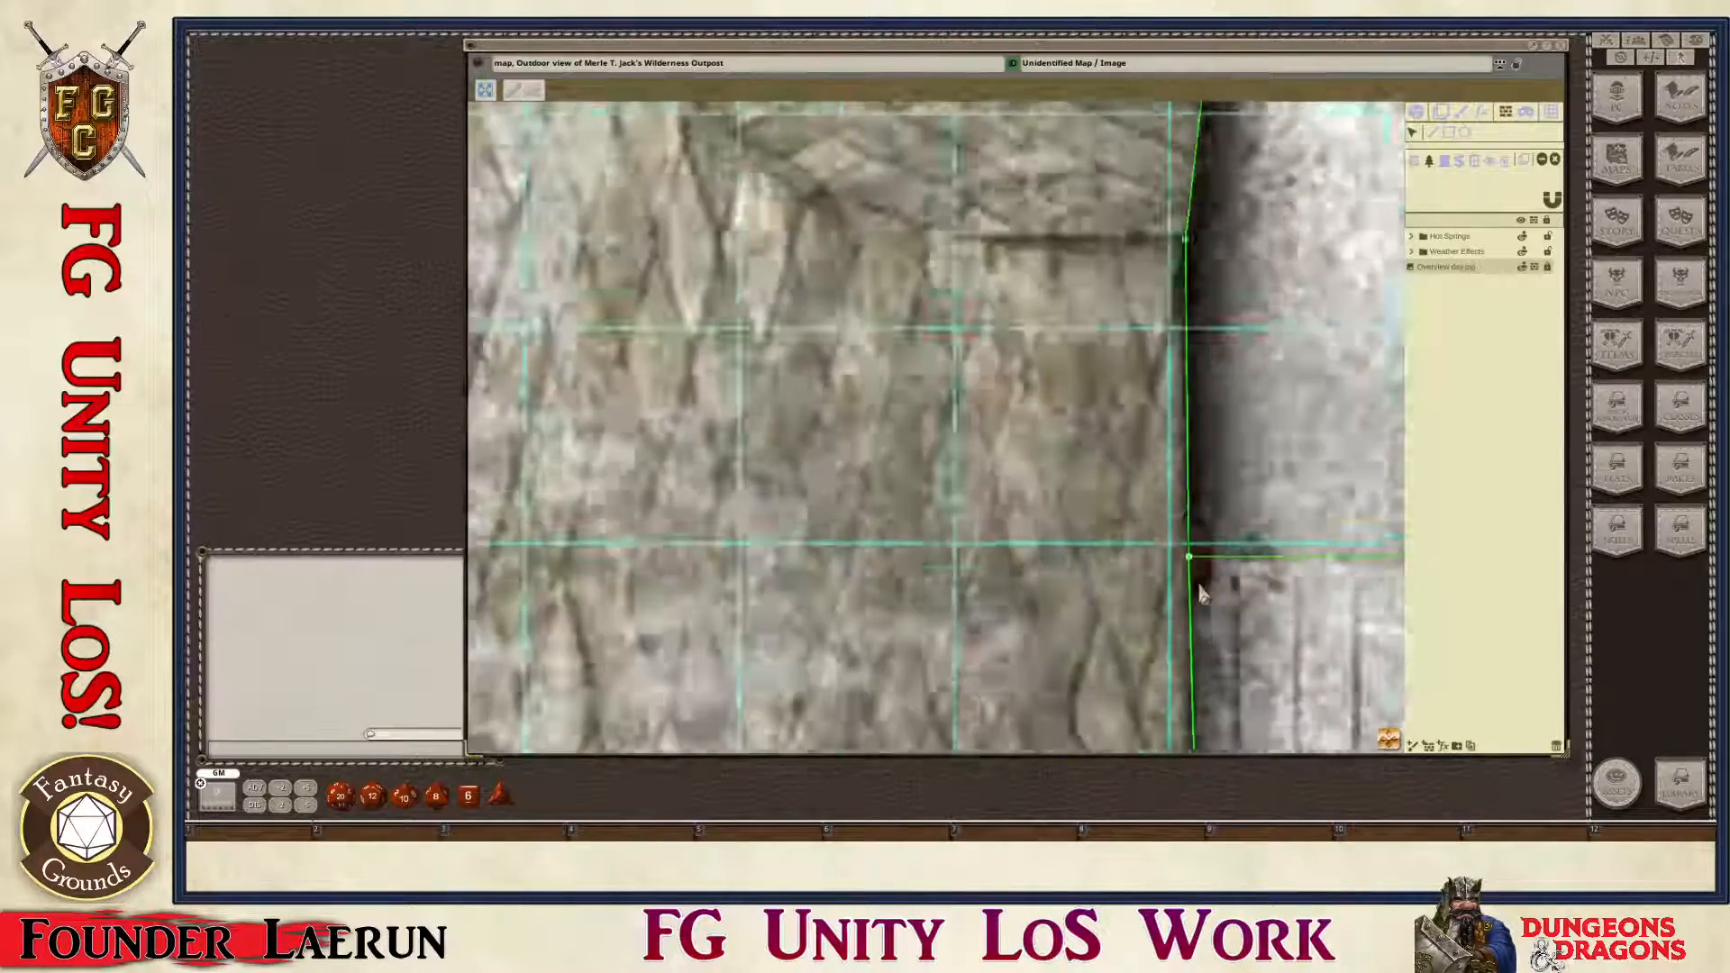
pyautogui.scroll(-2, 1032, 544)
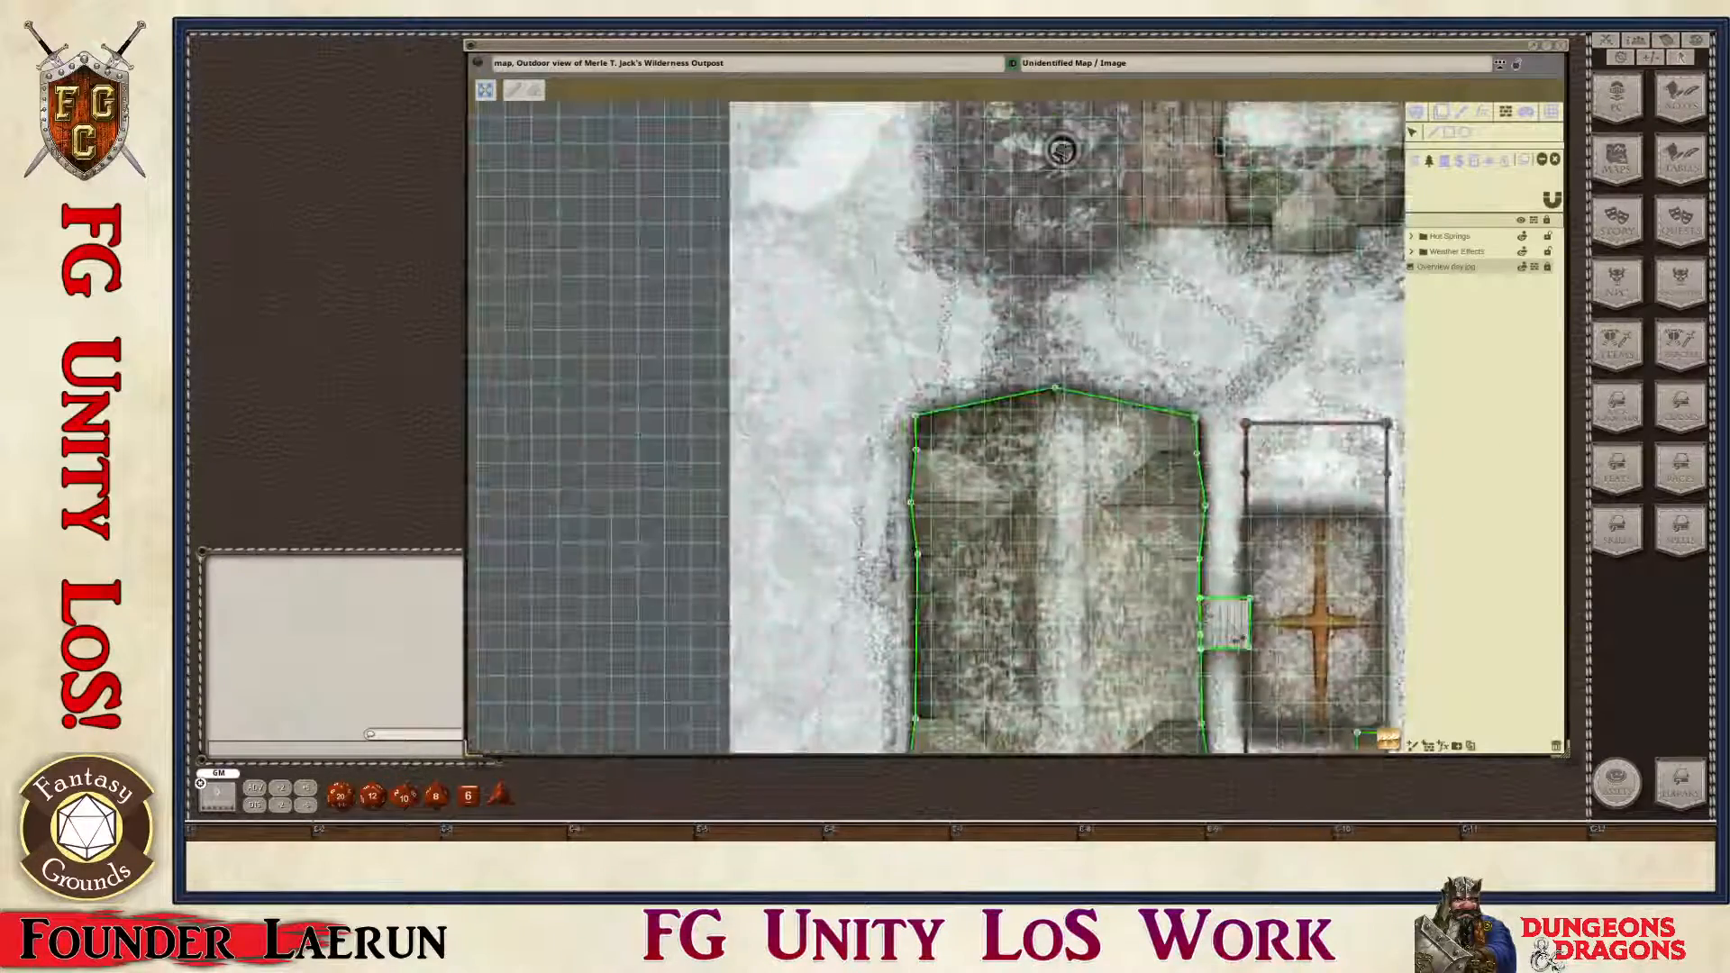
pyautogui.scroll(6, 1261, 616)
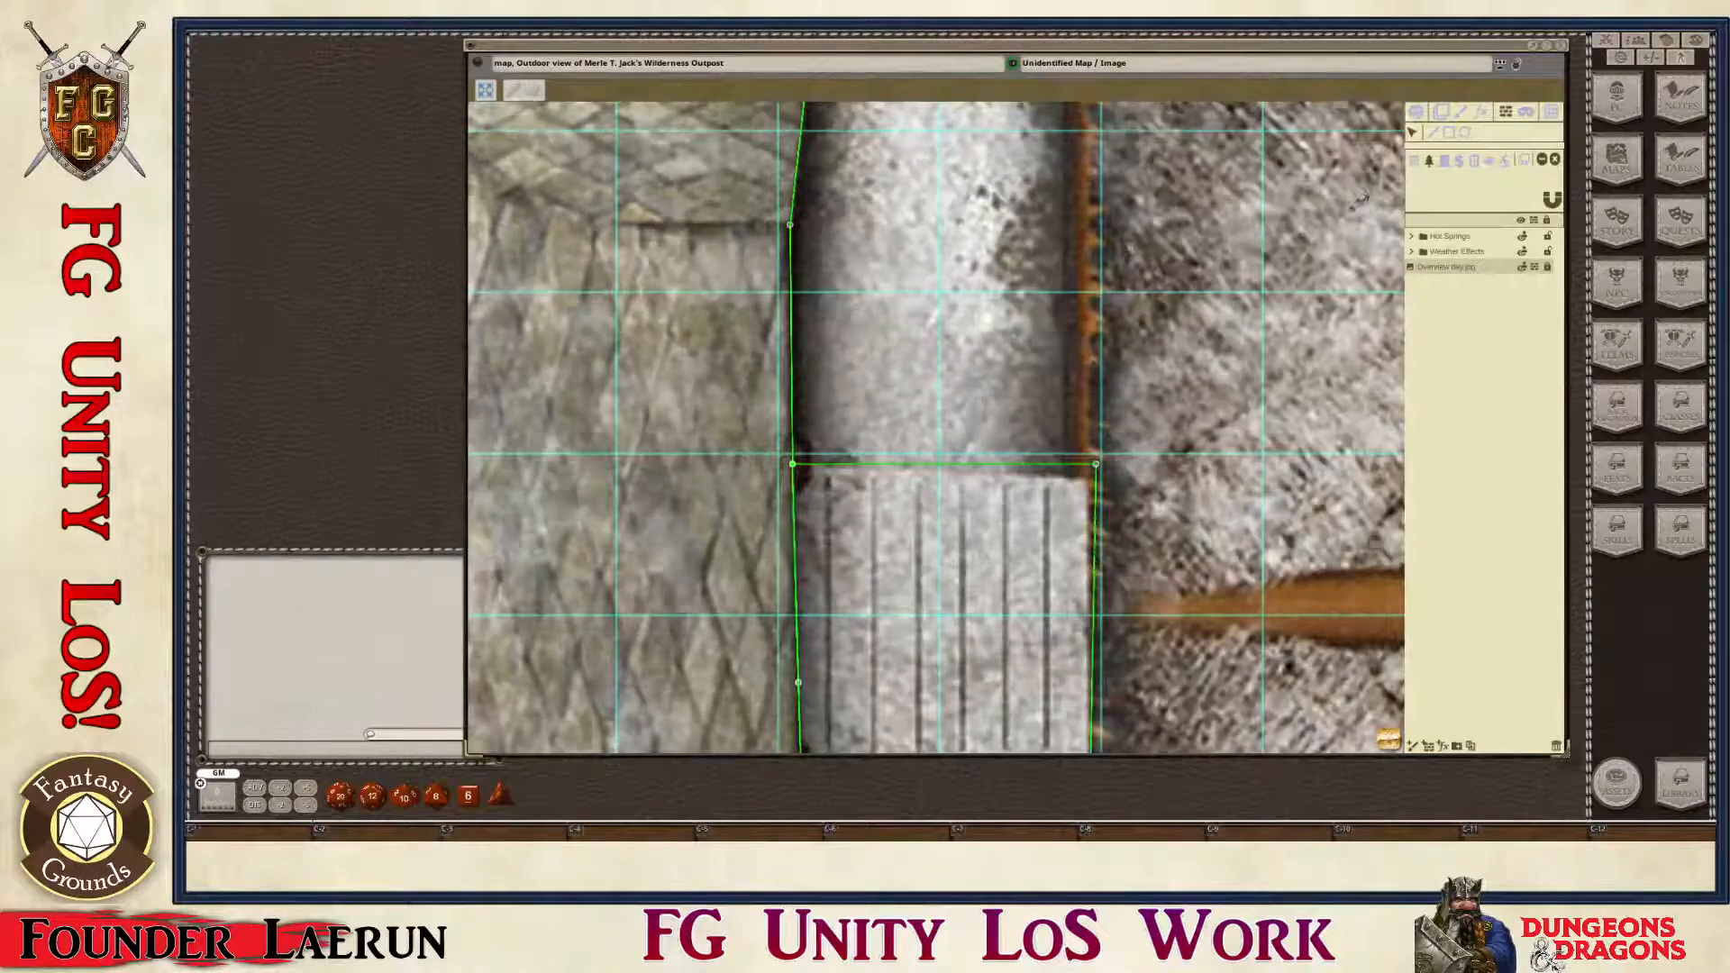
pyautogui.scroll(3, 1073, 533)
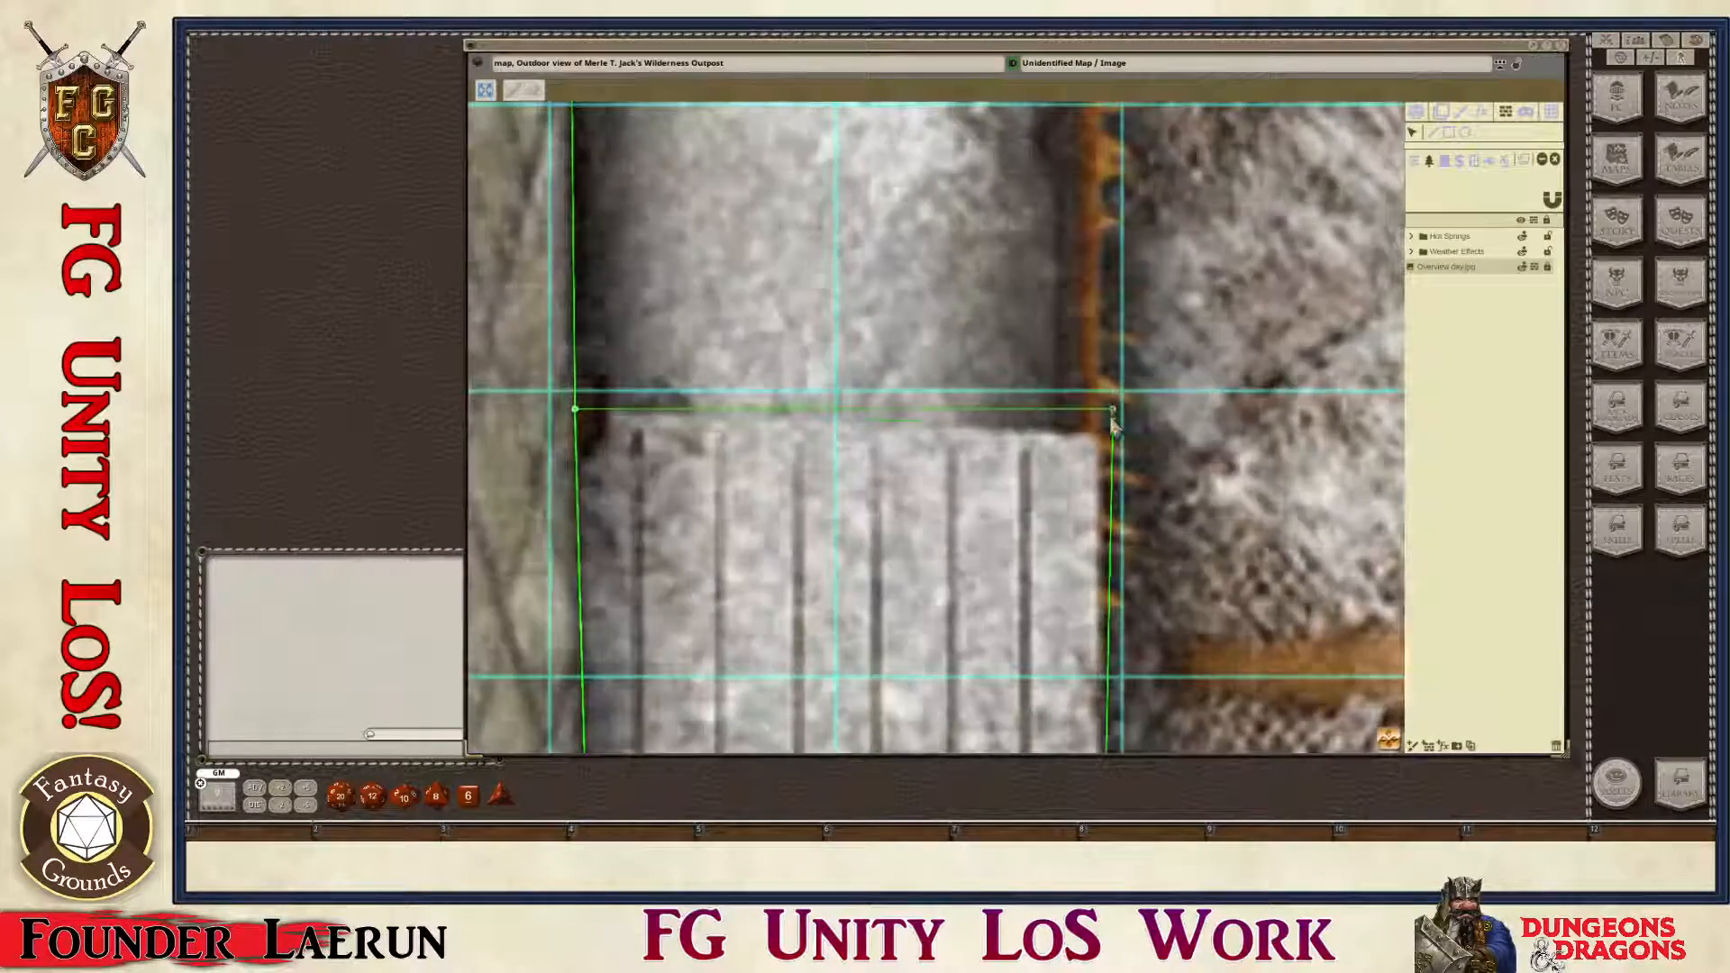
pyautogui.moveTo(1113, 409); pyautogui.dragTo(1100, 432)
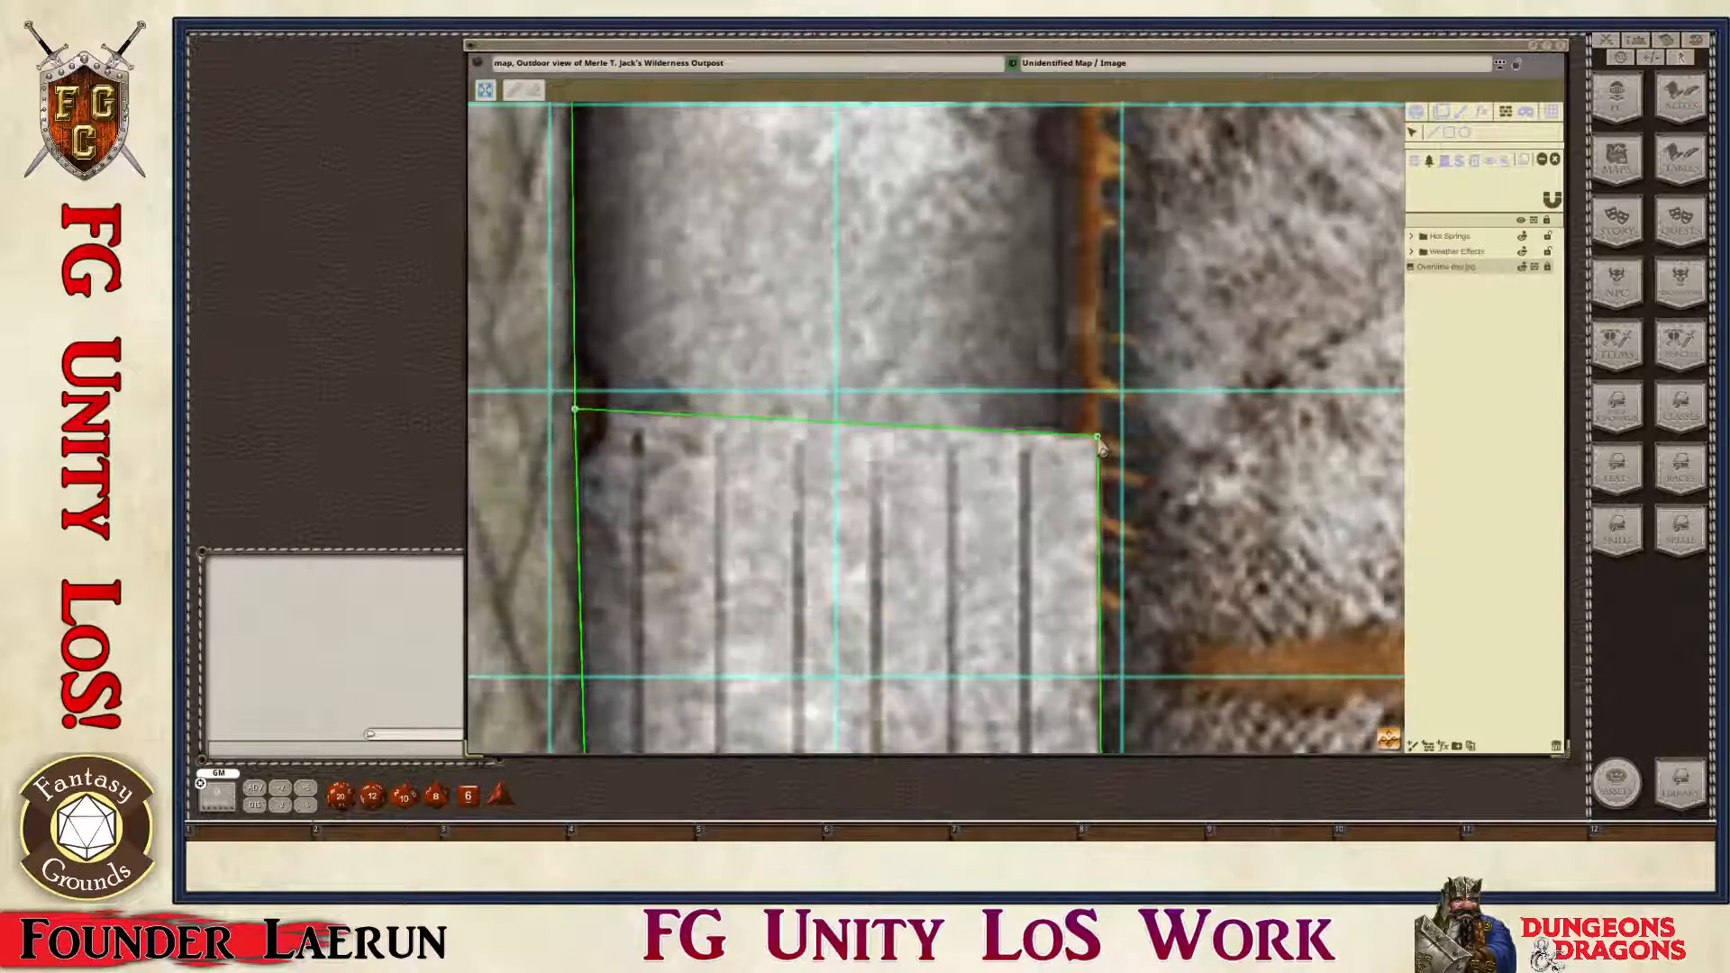
pyautogui.scroll(-1, 1182, 674)
pyautogui.scroll(-1, 1187, 678)
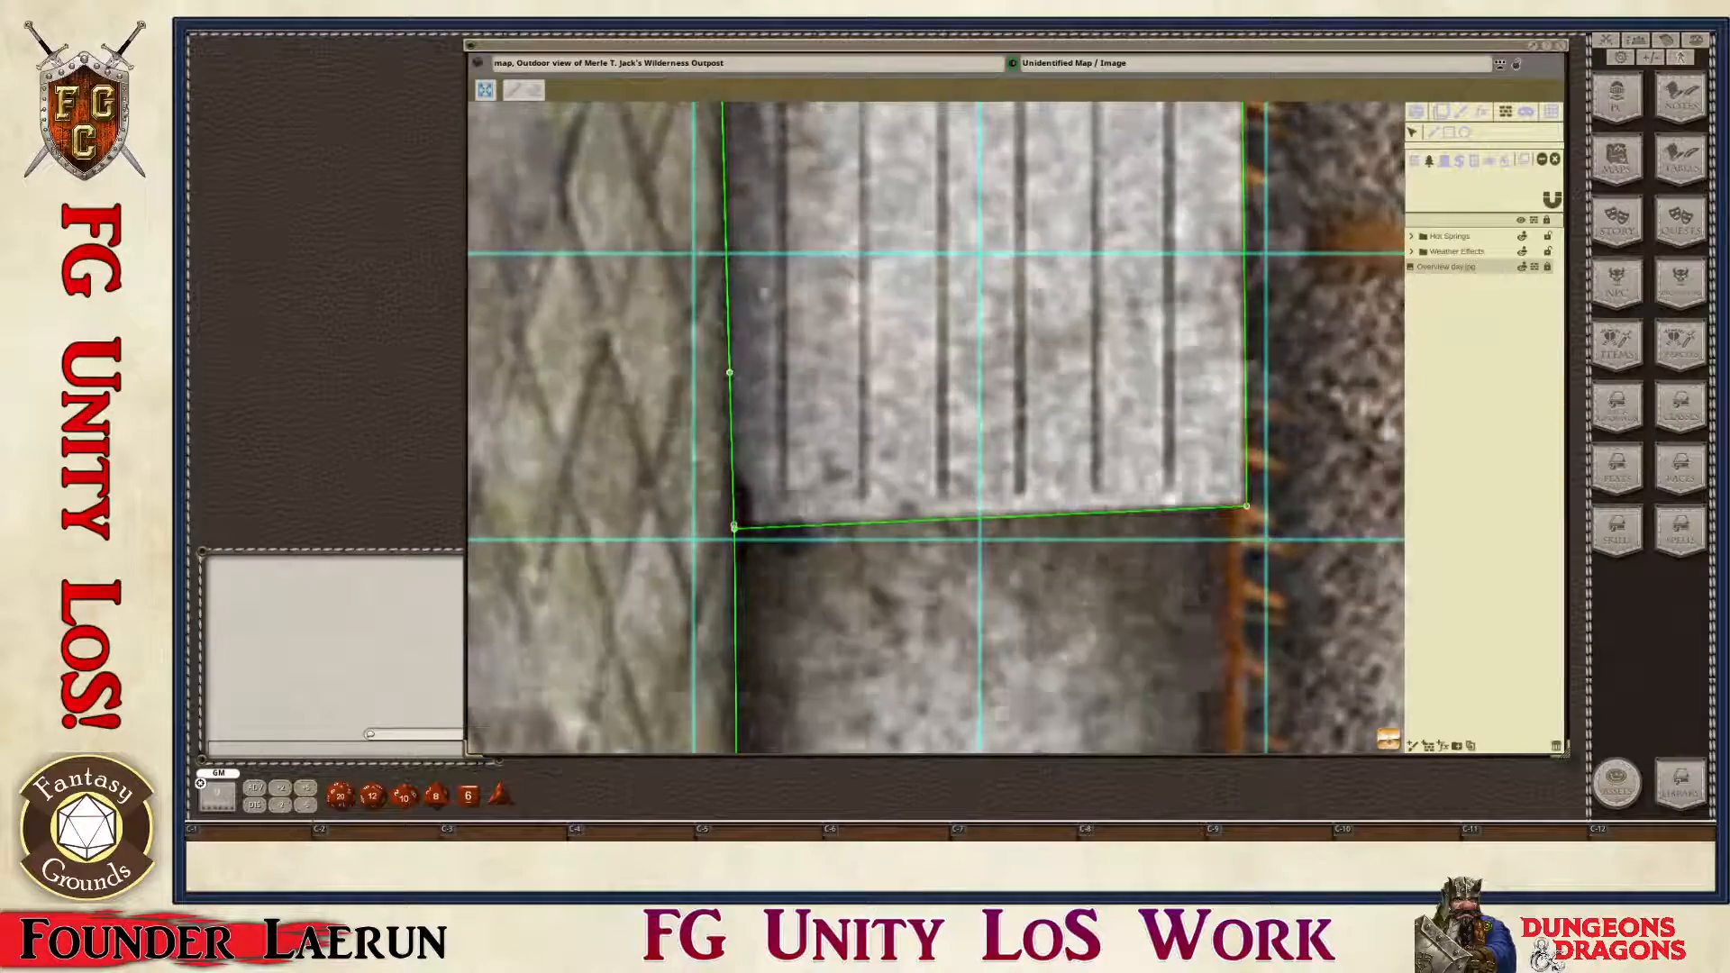
pyautogui.scroll(-2, 1266, 405)
pyautogui.scroll(-4, 1266, 406)
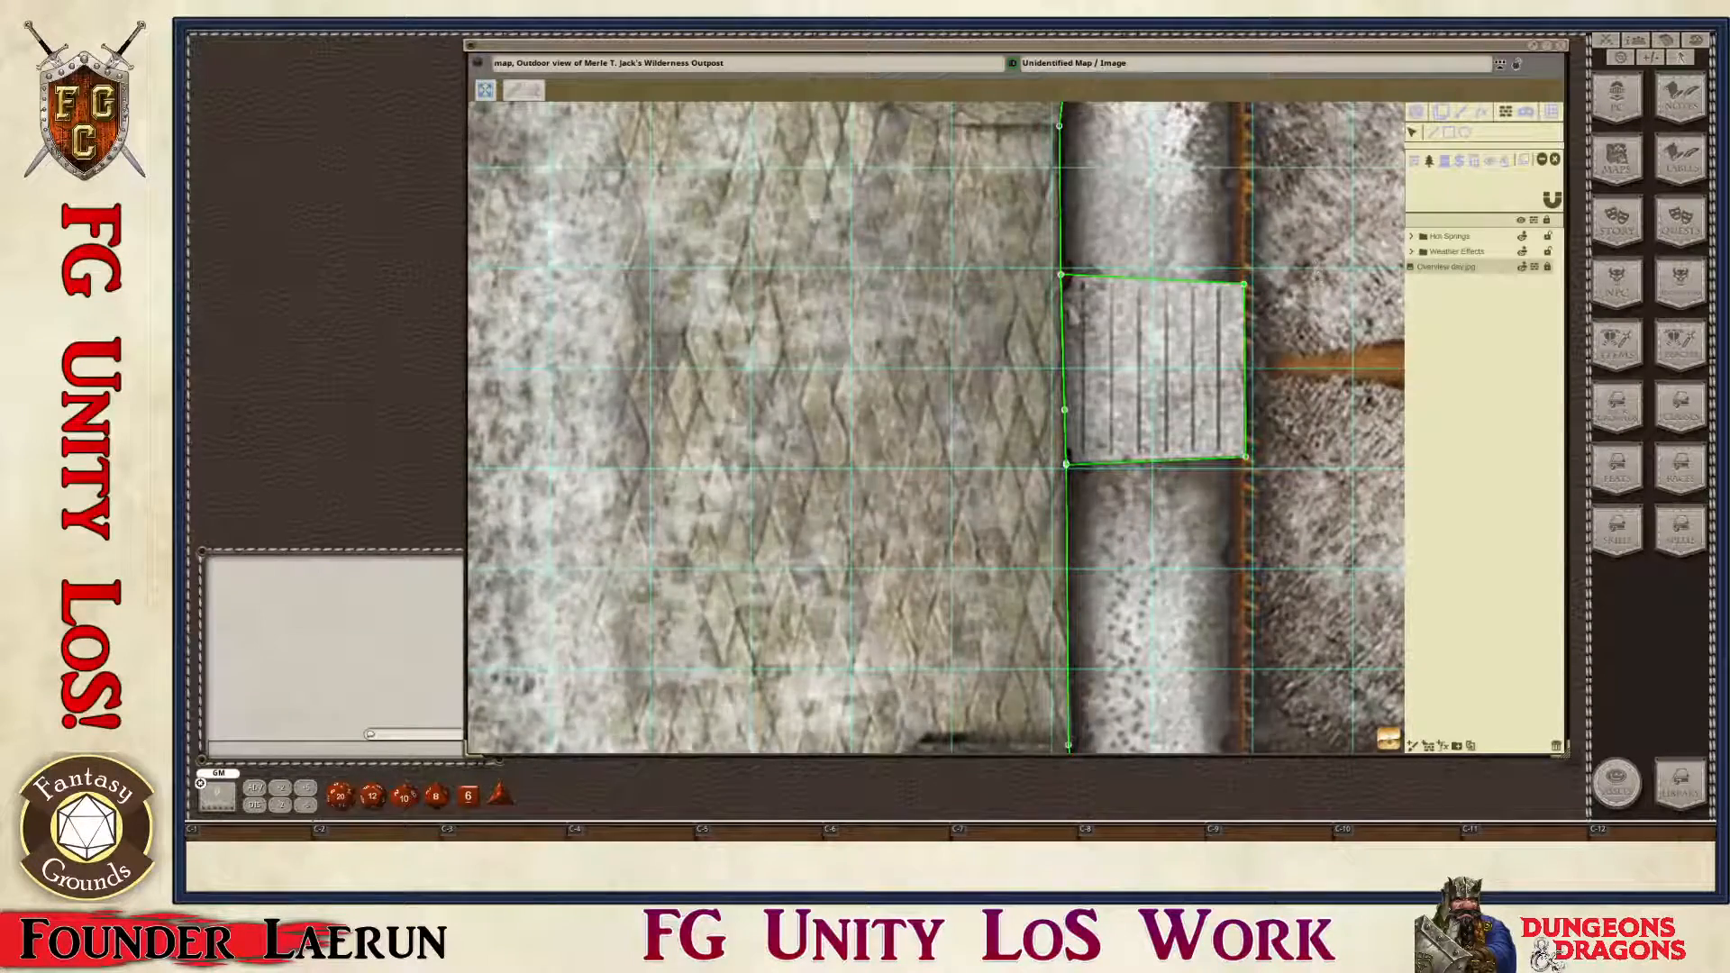
pyautogui.scroll(-8, 1231, 363)
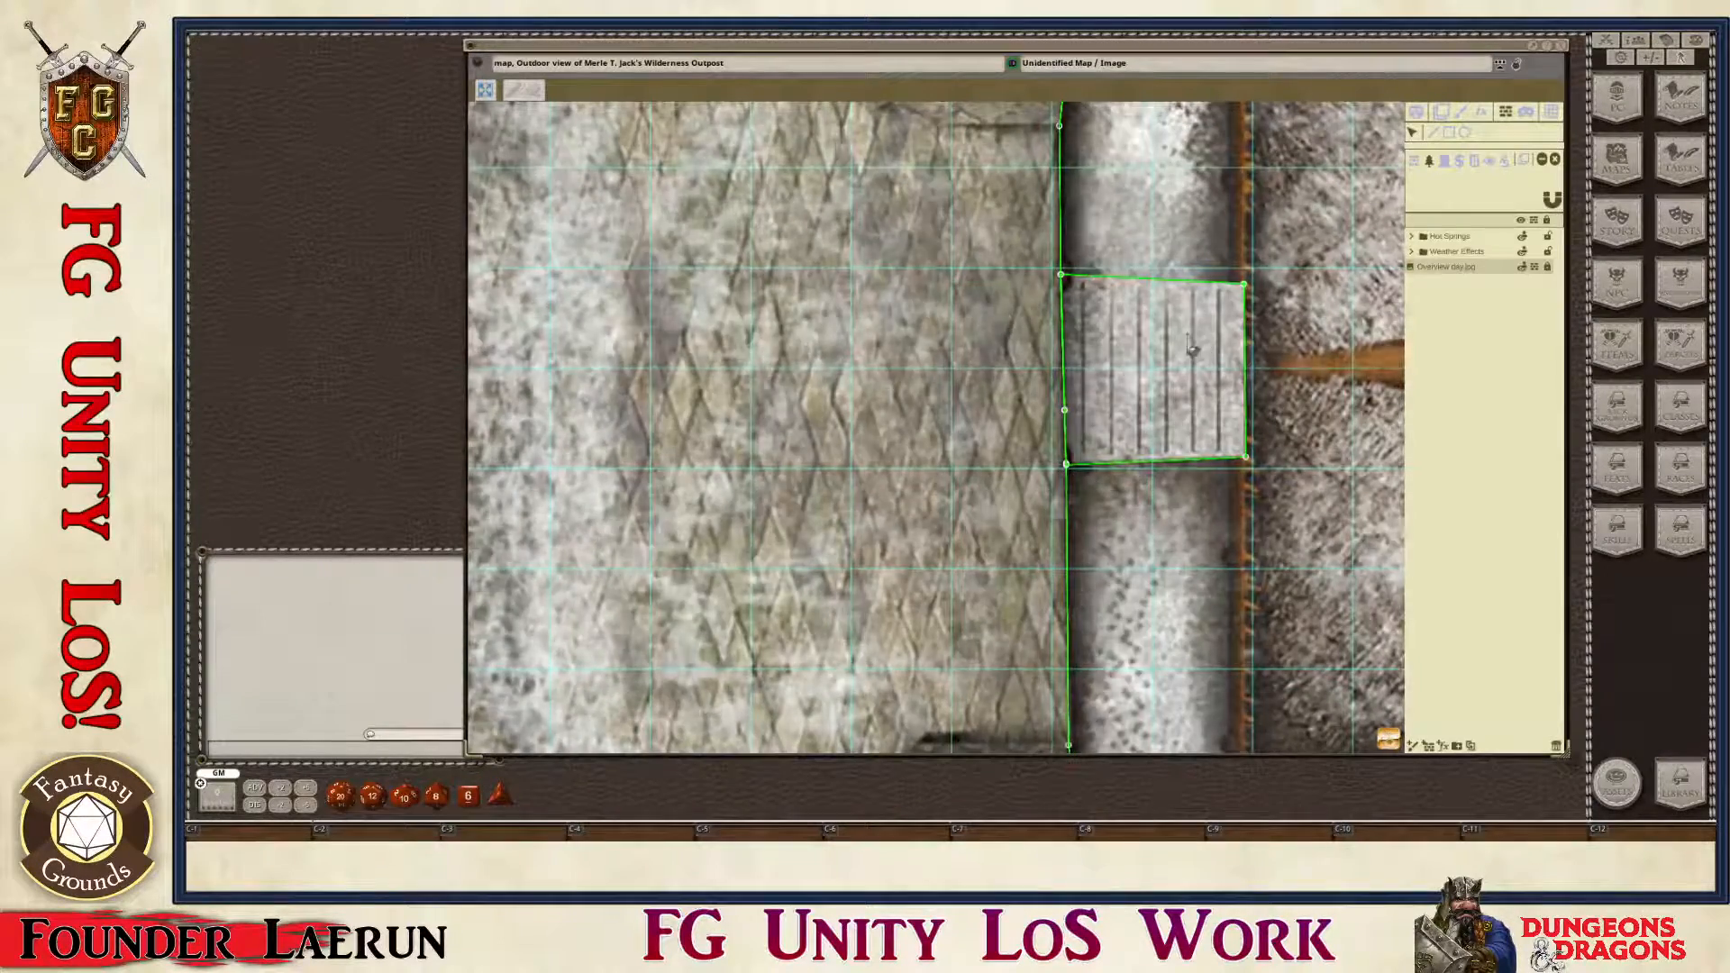
# Step: Leave line-of-sight editing and turn on line of sight for the whole outpost map
pyautogui.scroll(-3, 1183, 360)
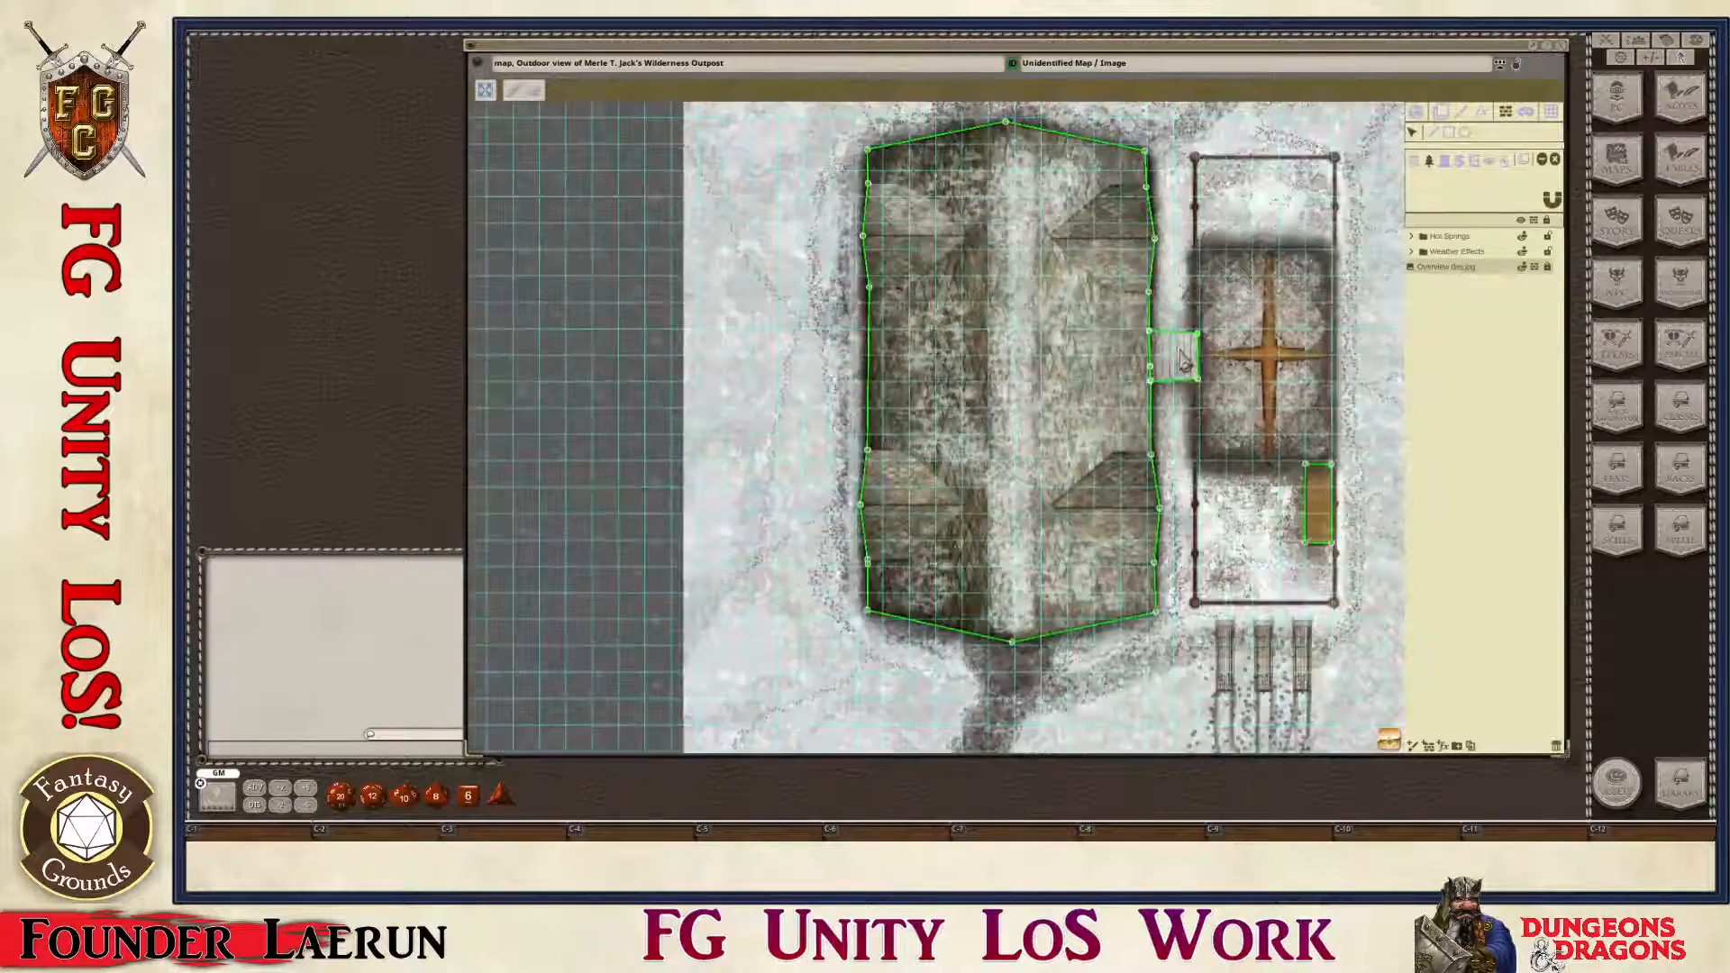
pyautogui.scroll(2, 1321, 437)
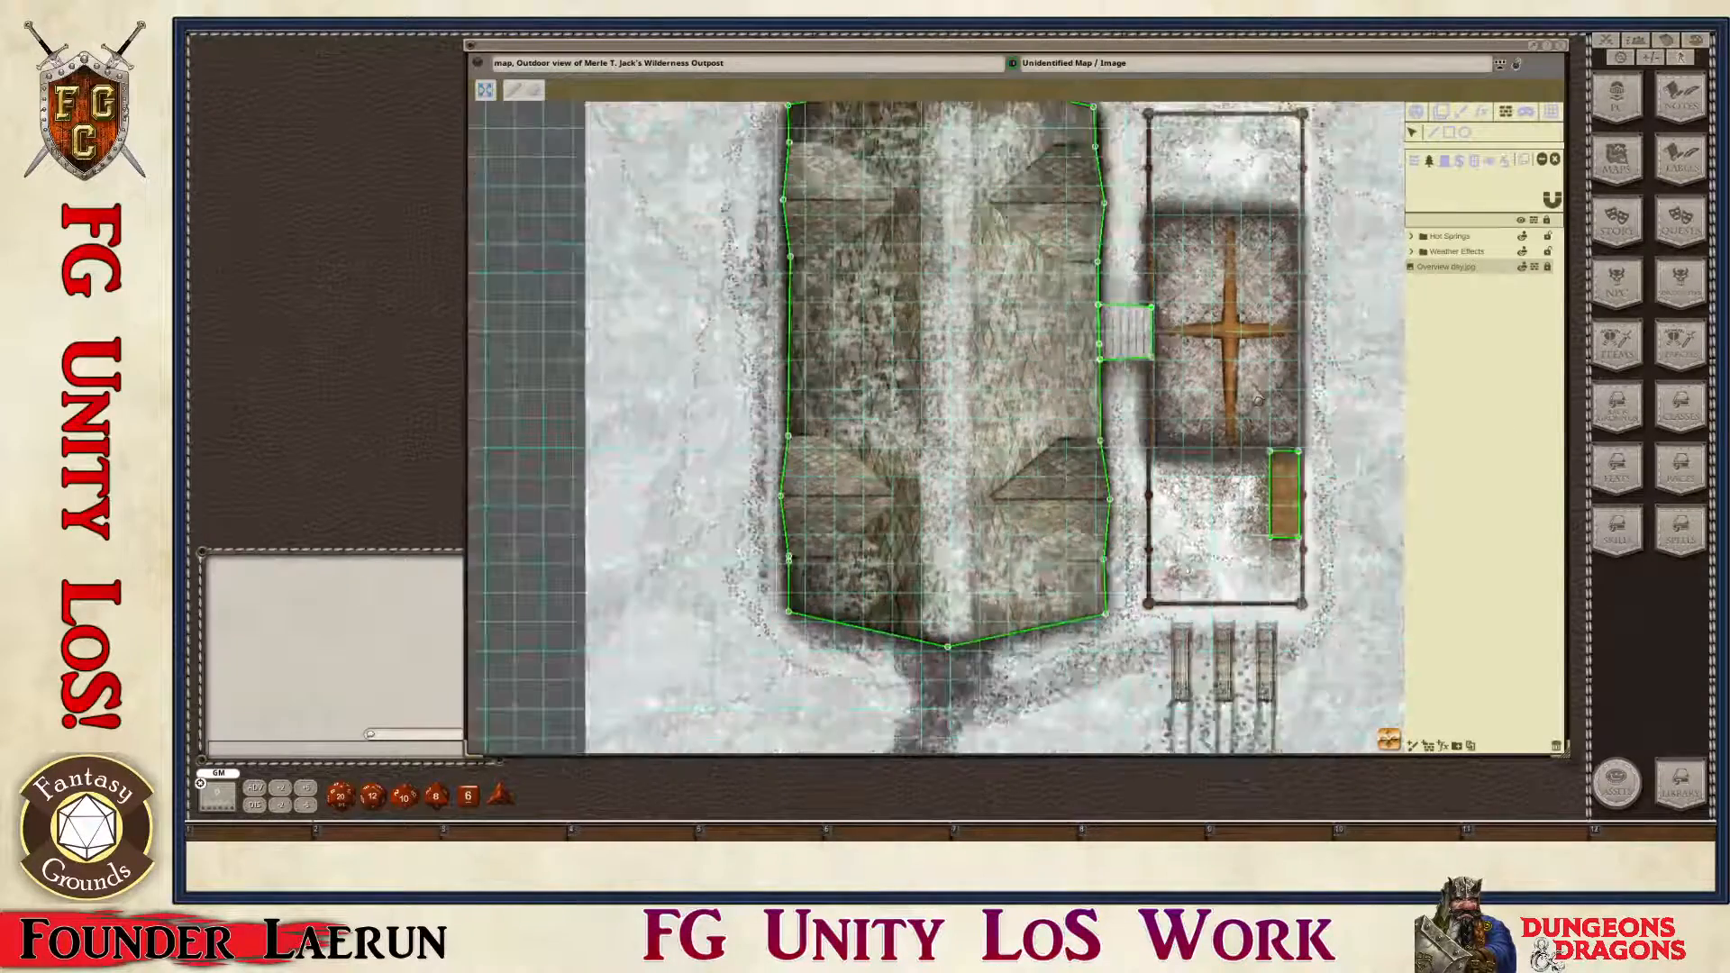
pyautogui.scroll(4, 1334, 582)
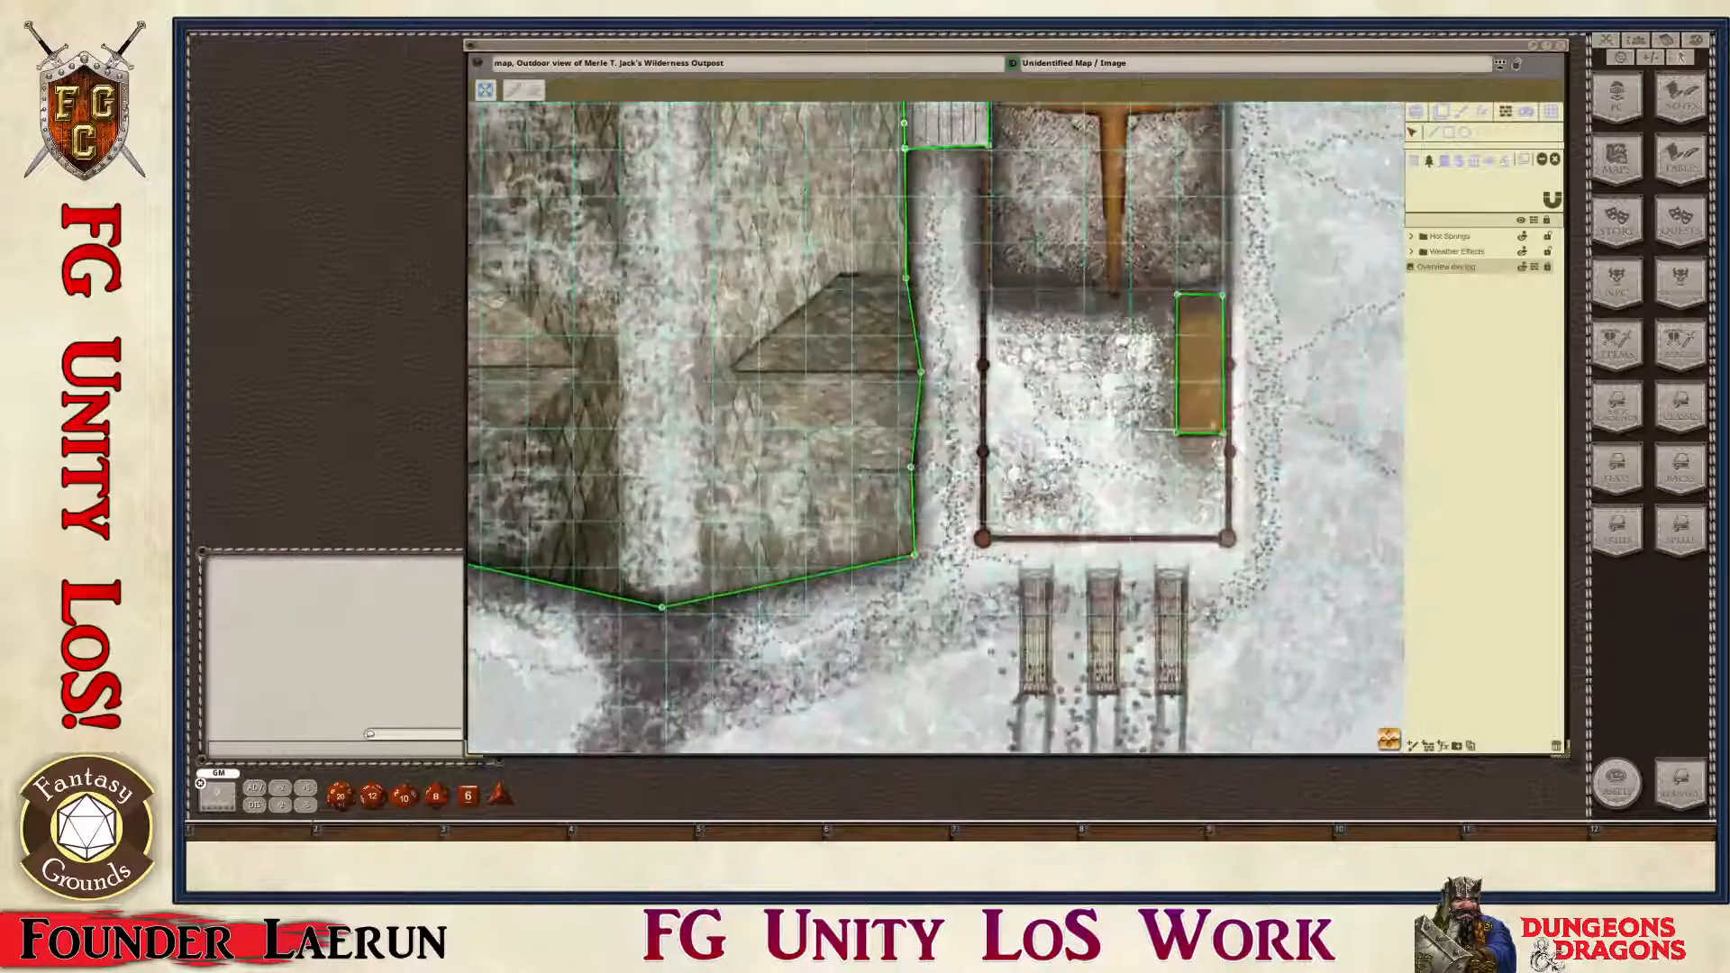
pyautogui.scroll(3, 1185, 436)
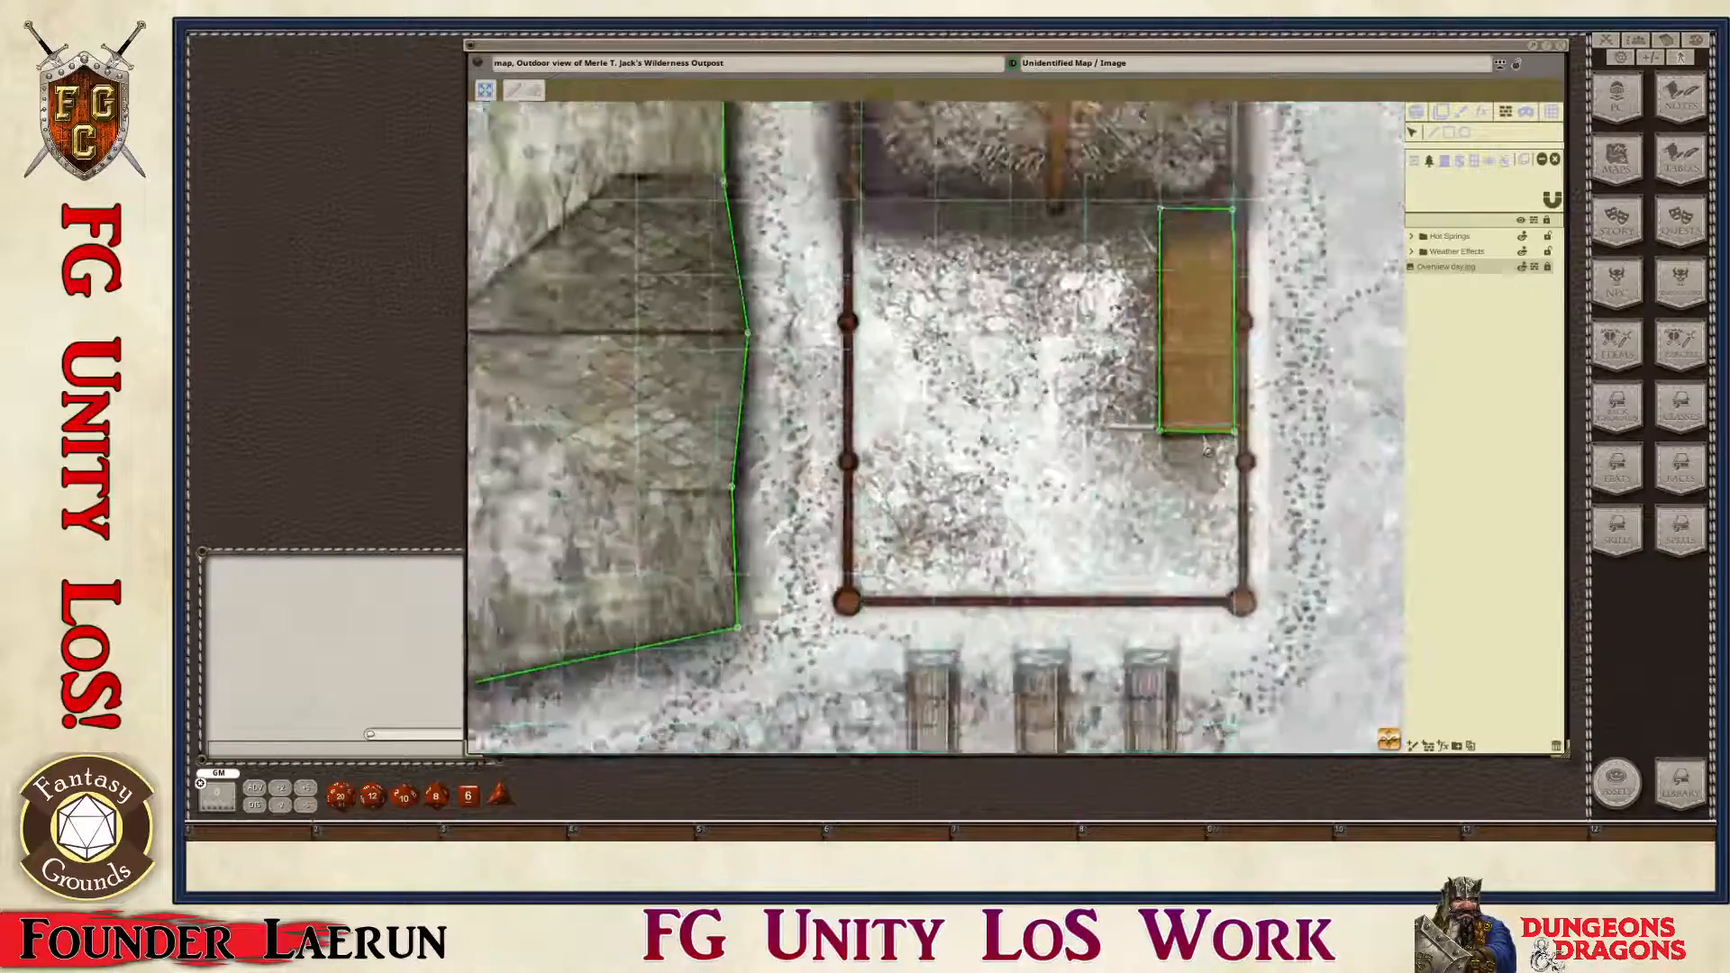
pyautogui.scroll(-5, 1186, 437)
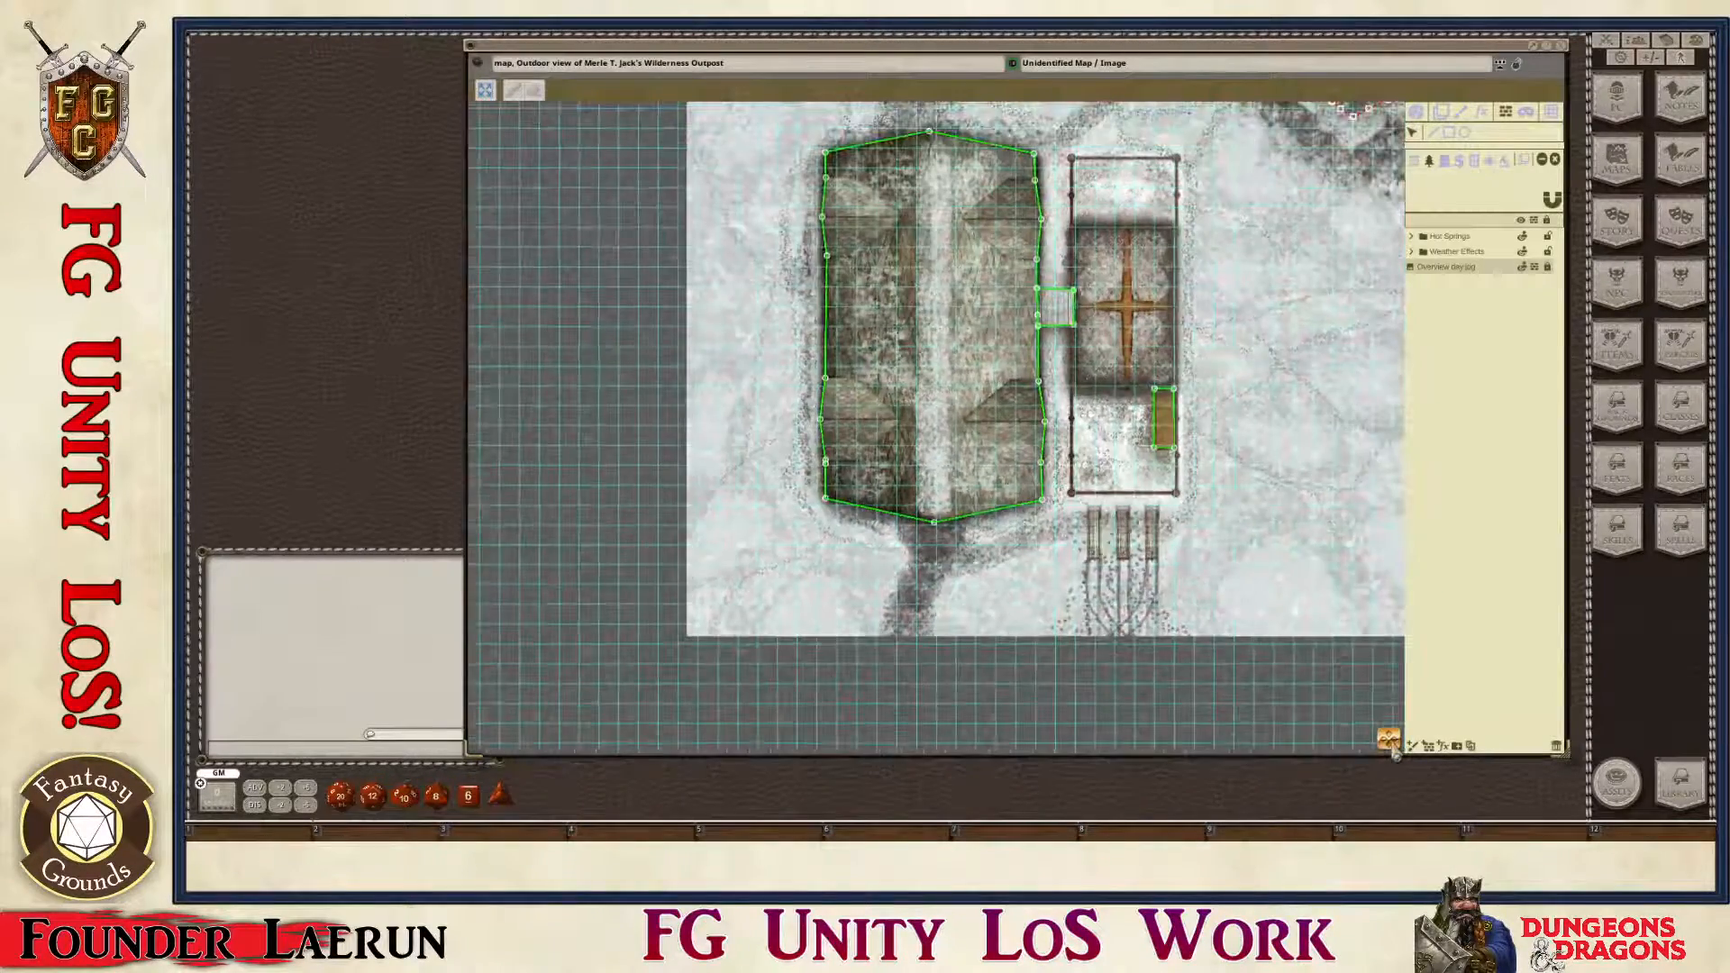
pyautogui.click(485, 90)
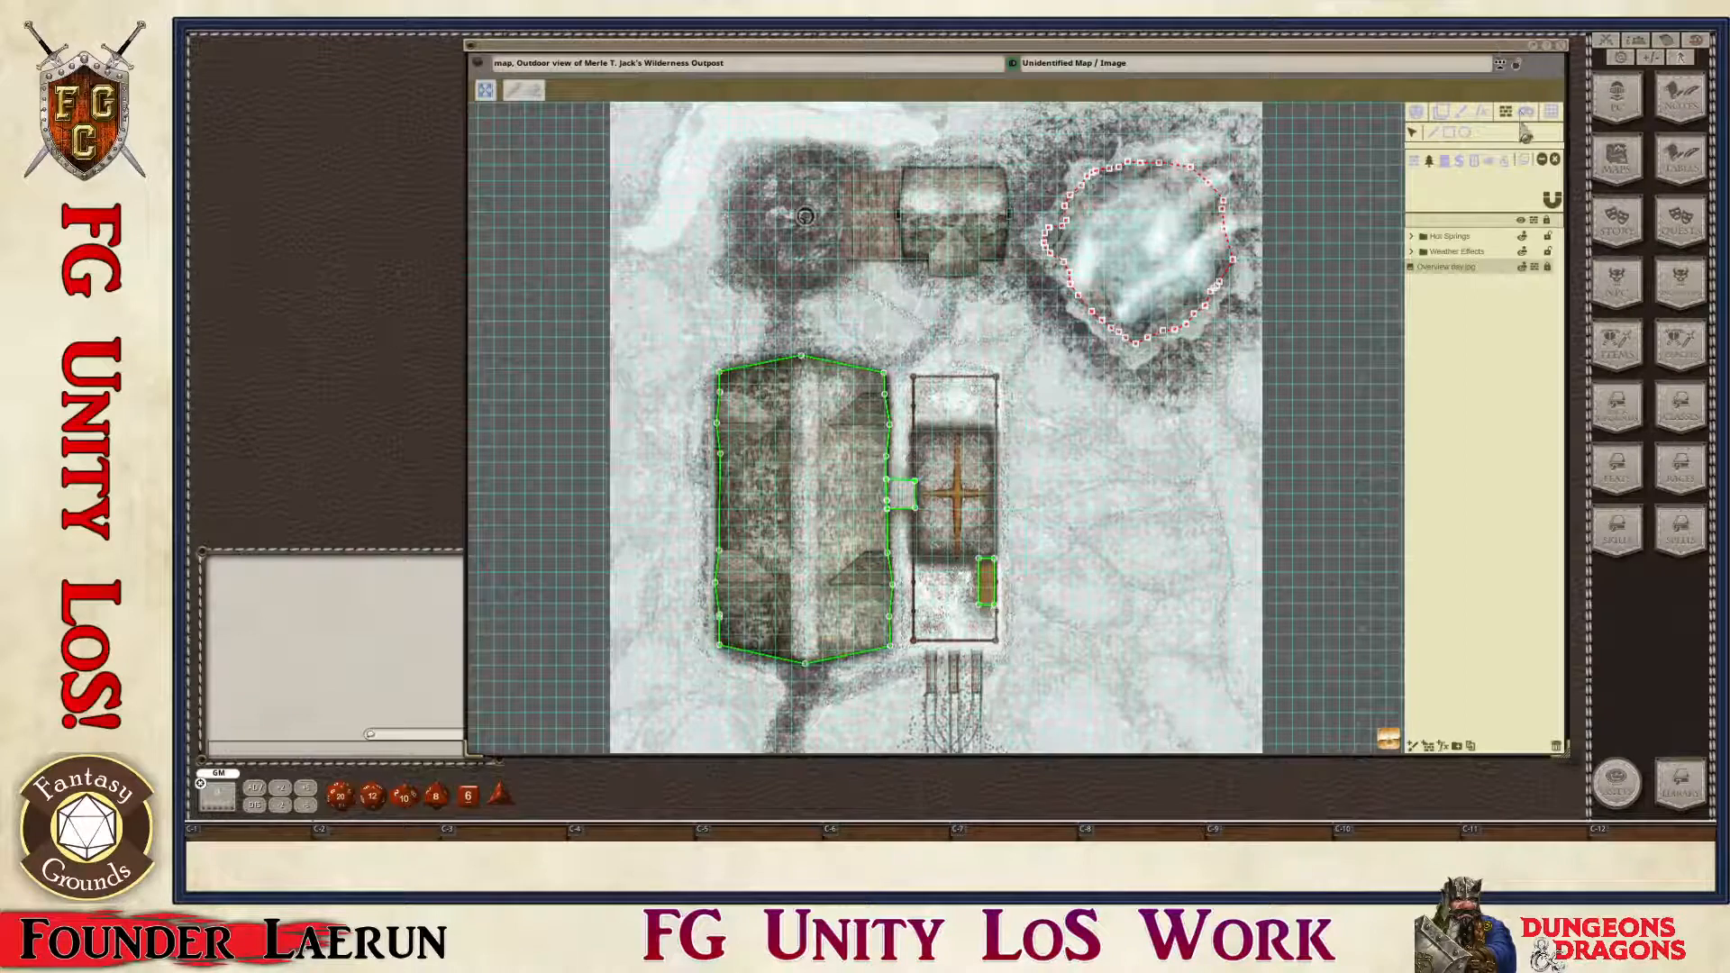
pyautogui.click(1416, 113)
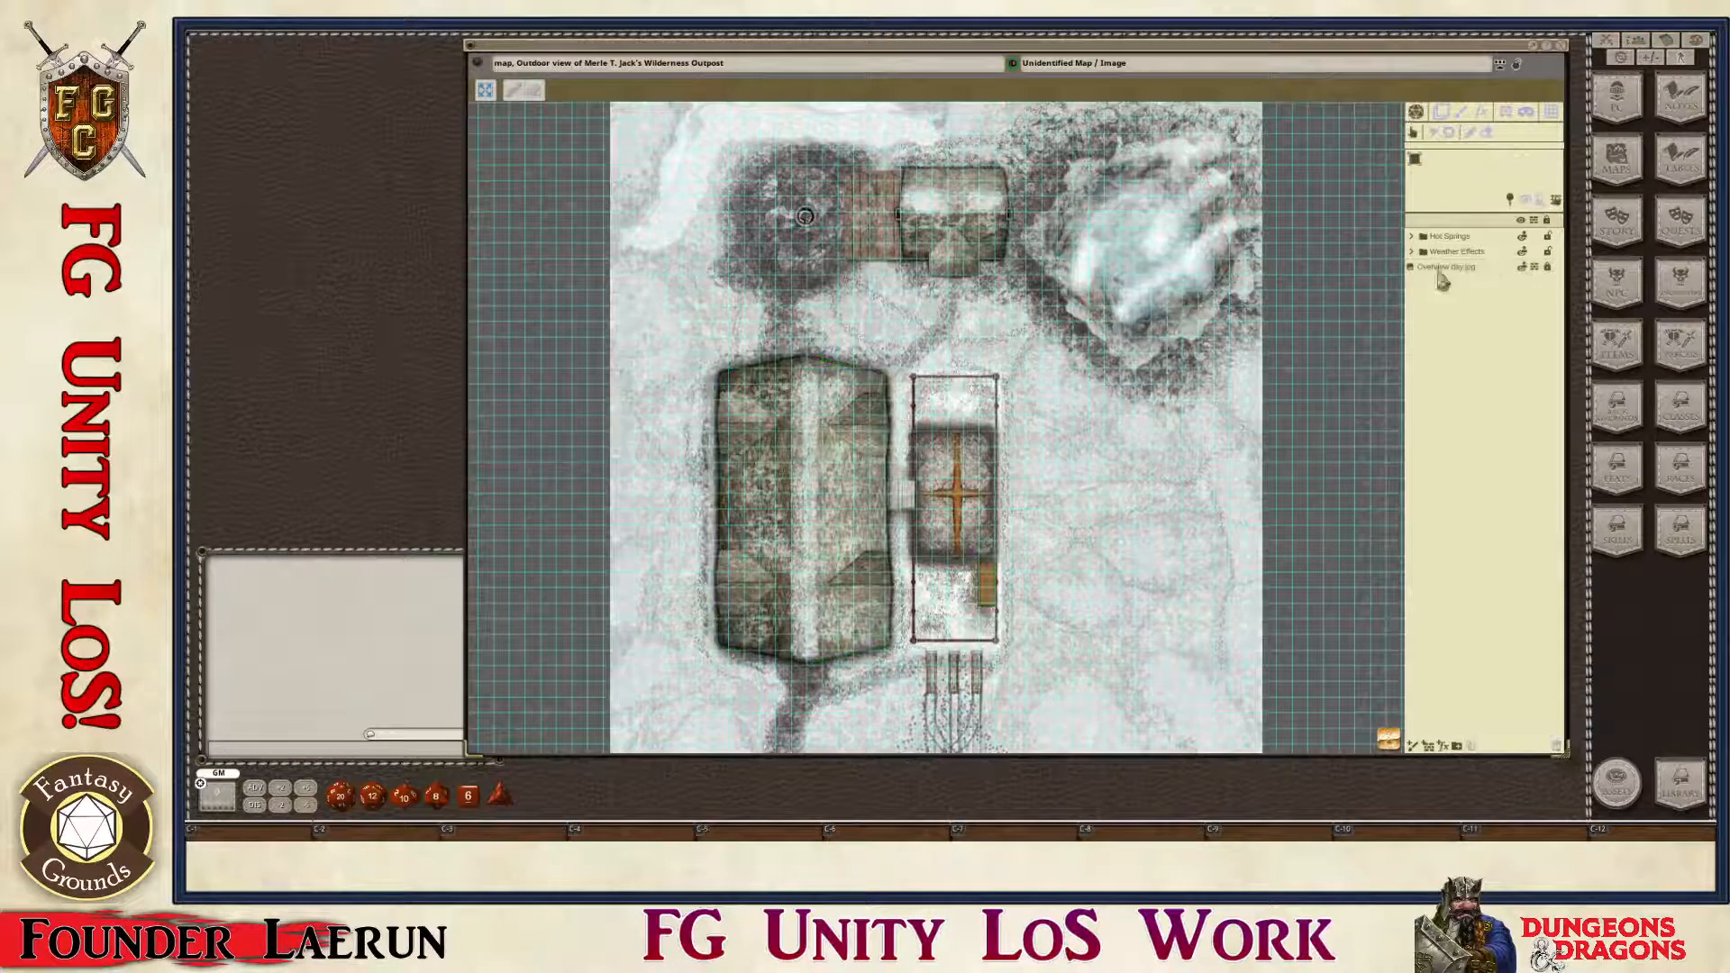
pyautogui.click(1524, 199)
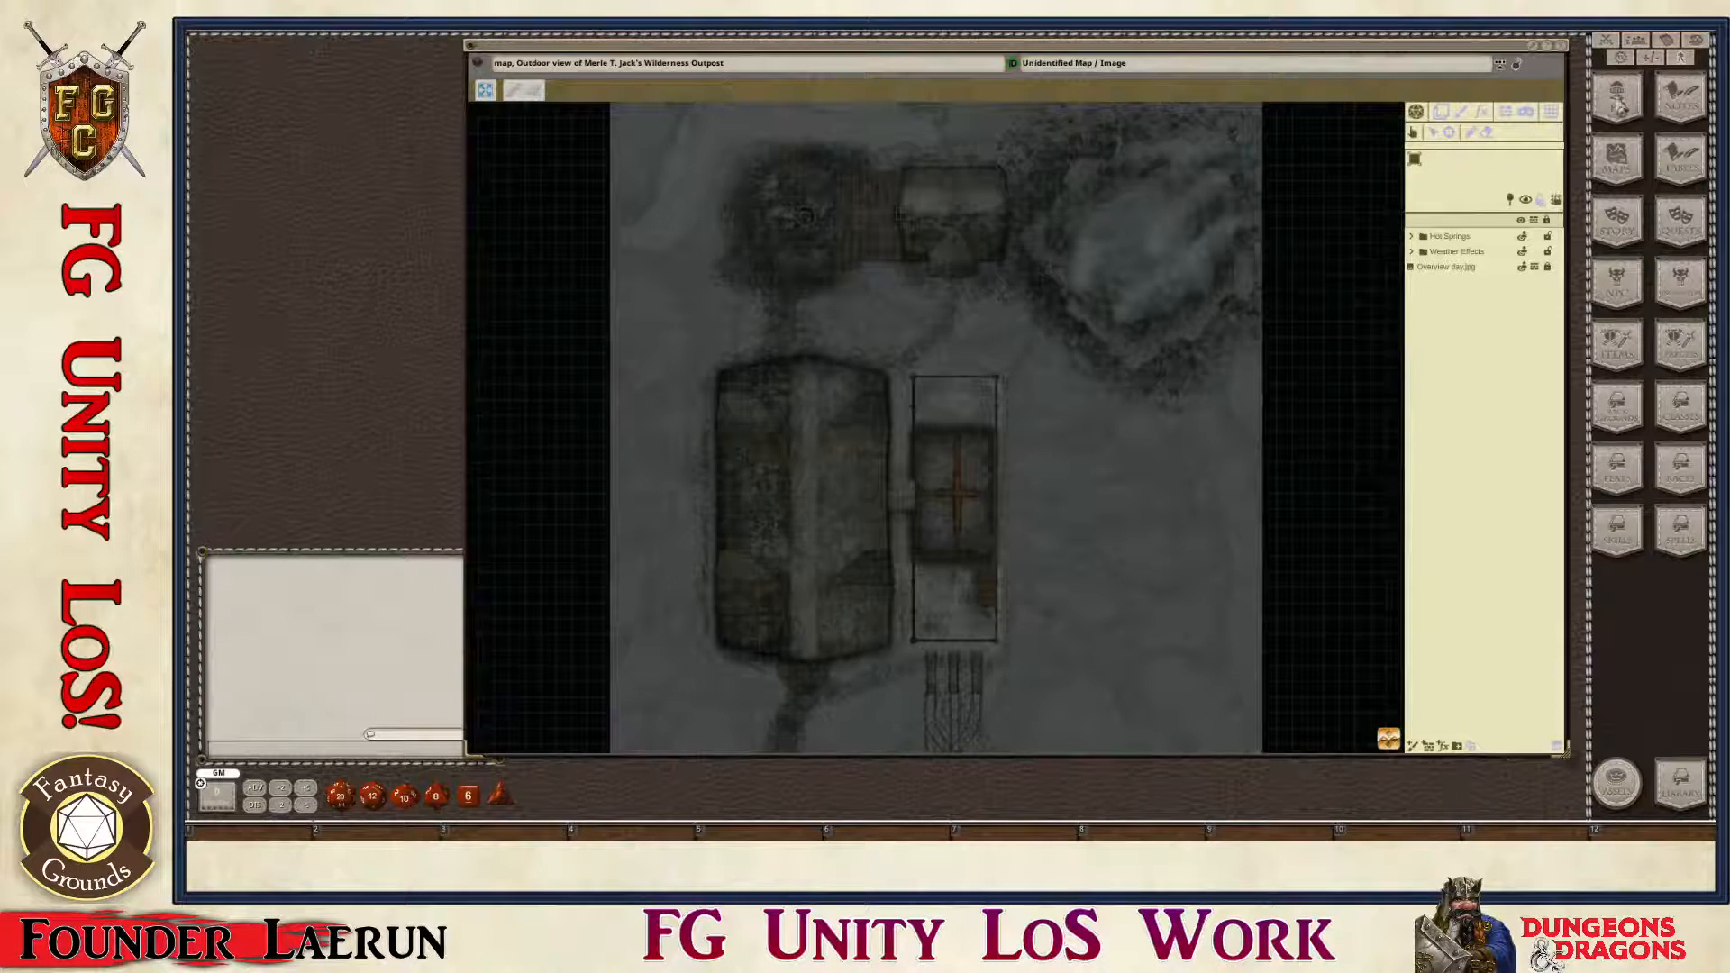
pyautogui.click(1617, 95)
pyautogui.moveTo(918, 332); pyautogui.dragTo(348, 129)
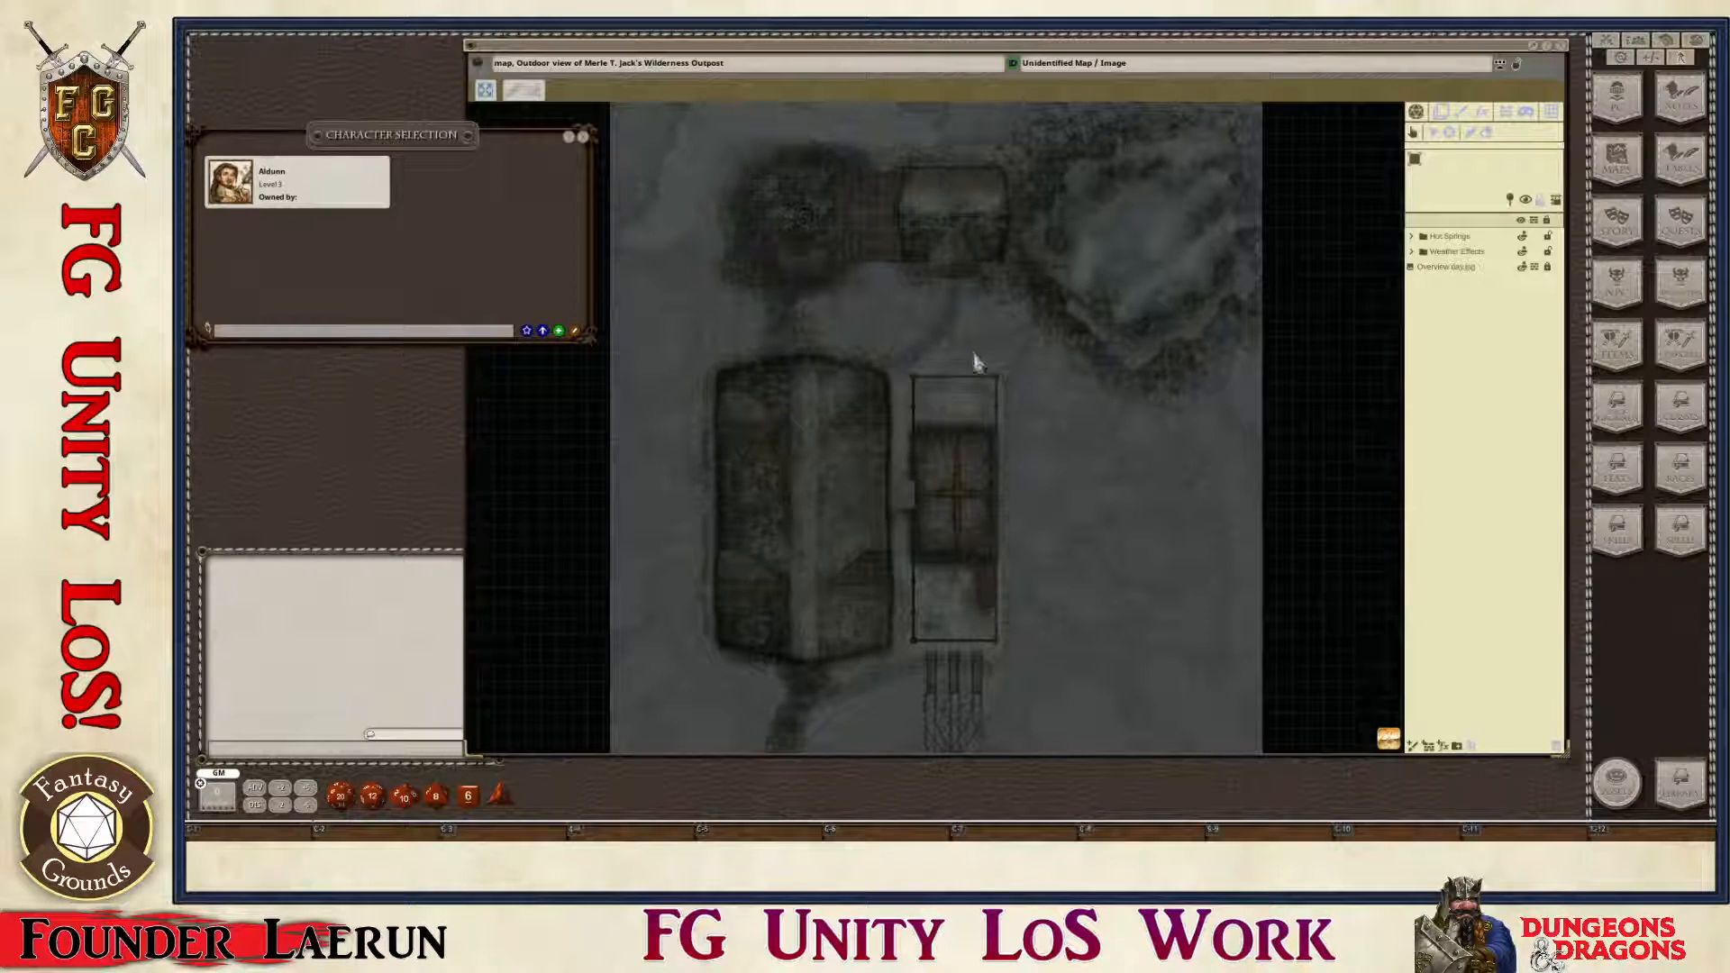
pyautogui.scroll(-4, 994, 422)
pyautogui.scroll(3, 794, 468)
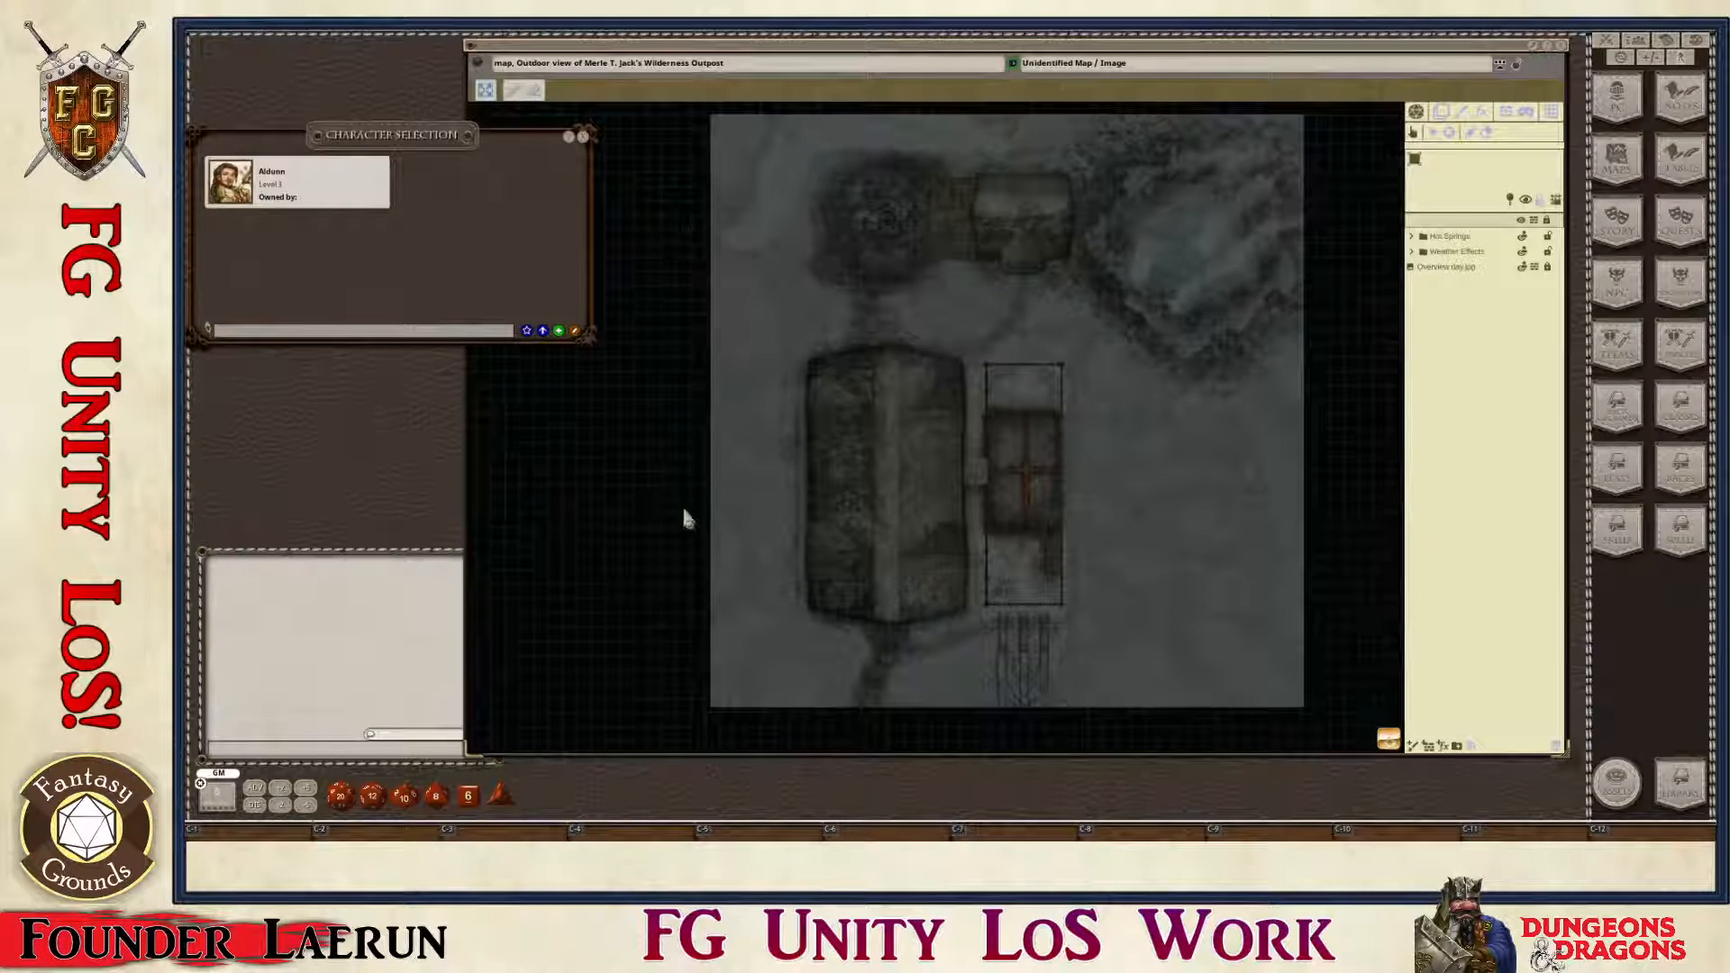
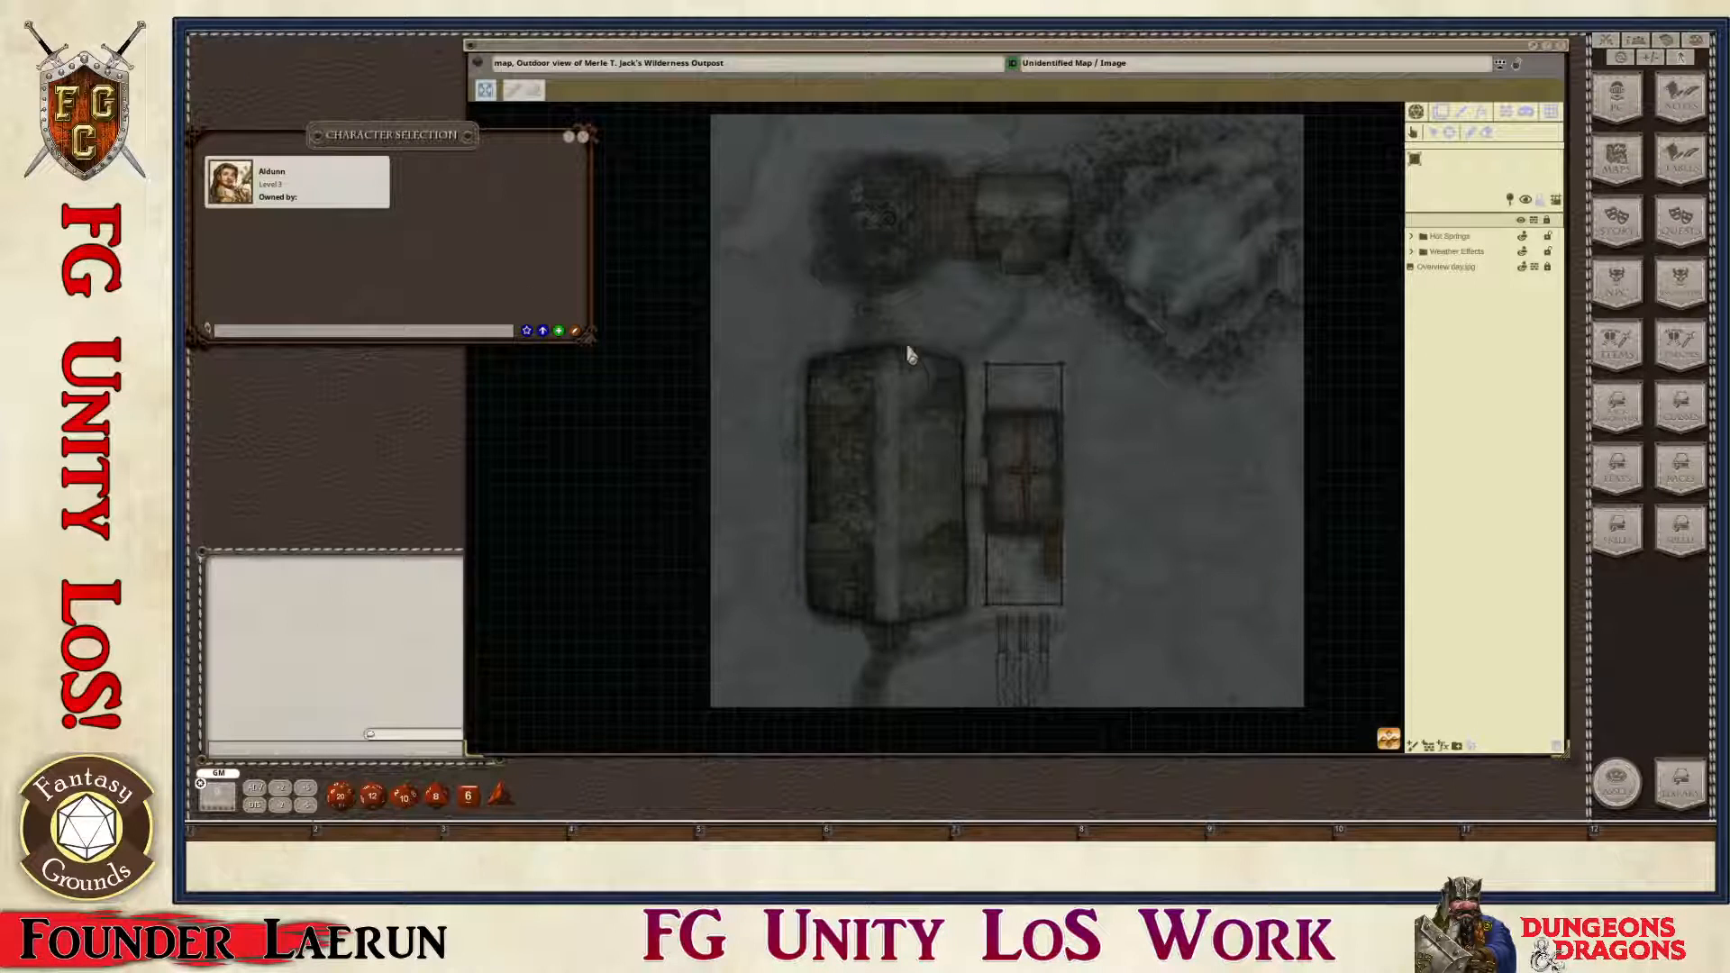
pyautogui.scroll(5, 908, 353)
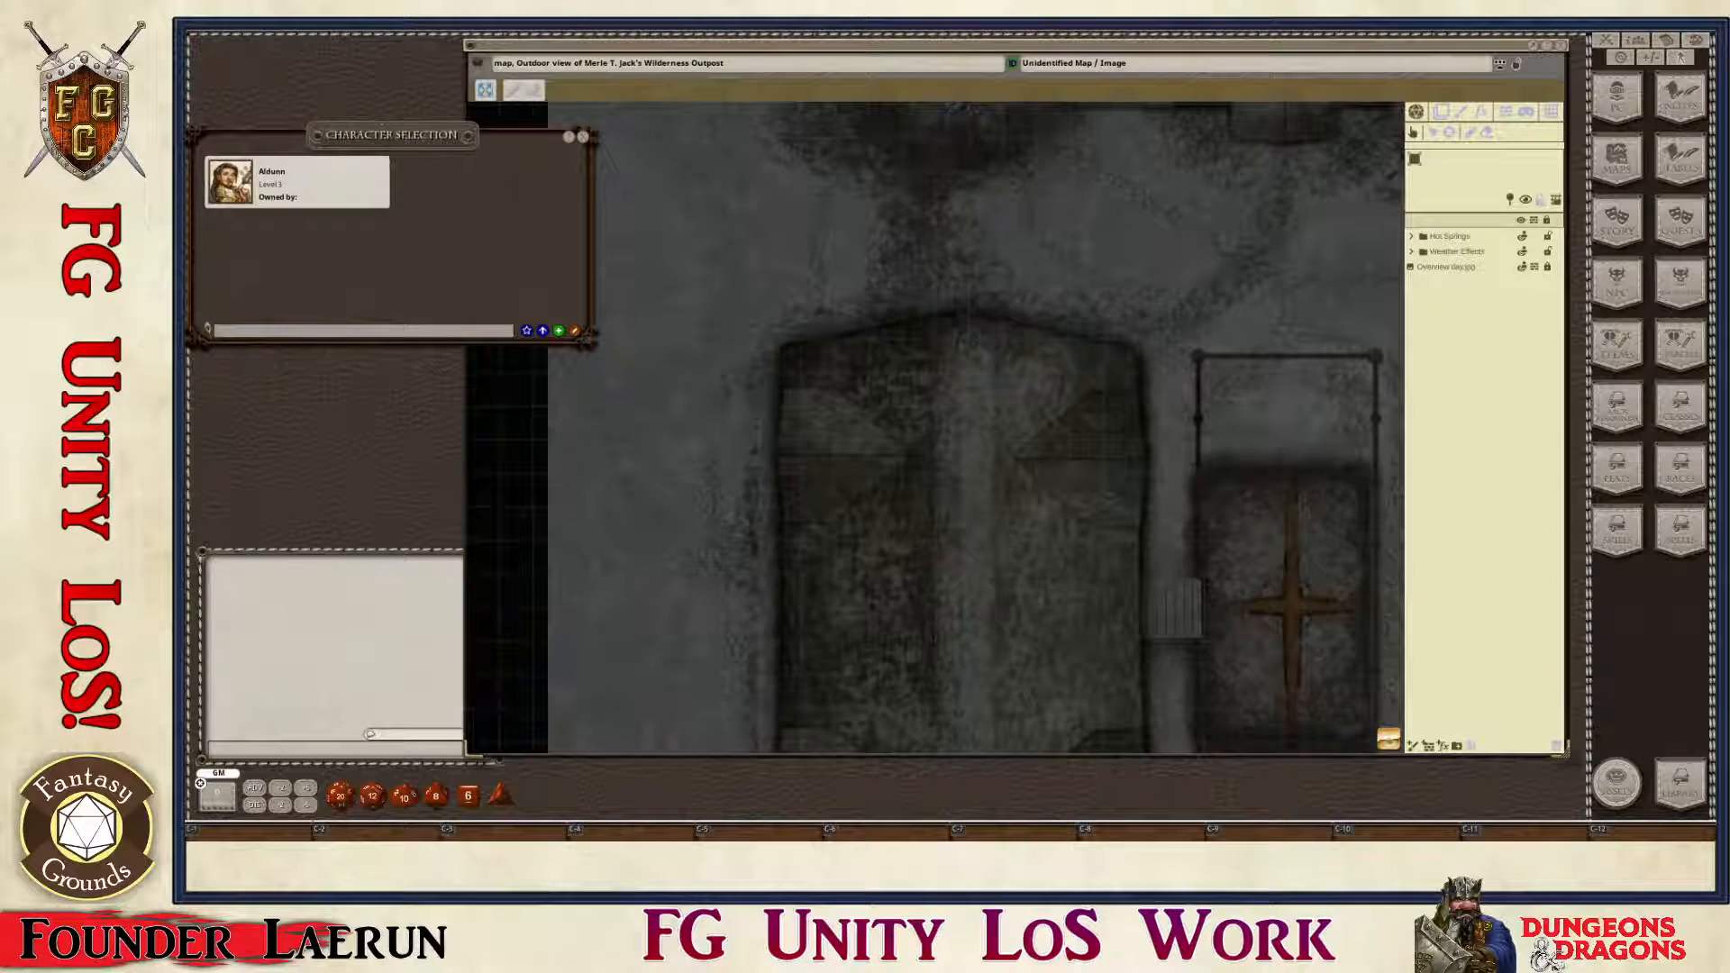
pyautogui.moveTo(434, 135); pyautogui.dragTo(447, 175)
pyautogui.click(595, 180)
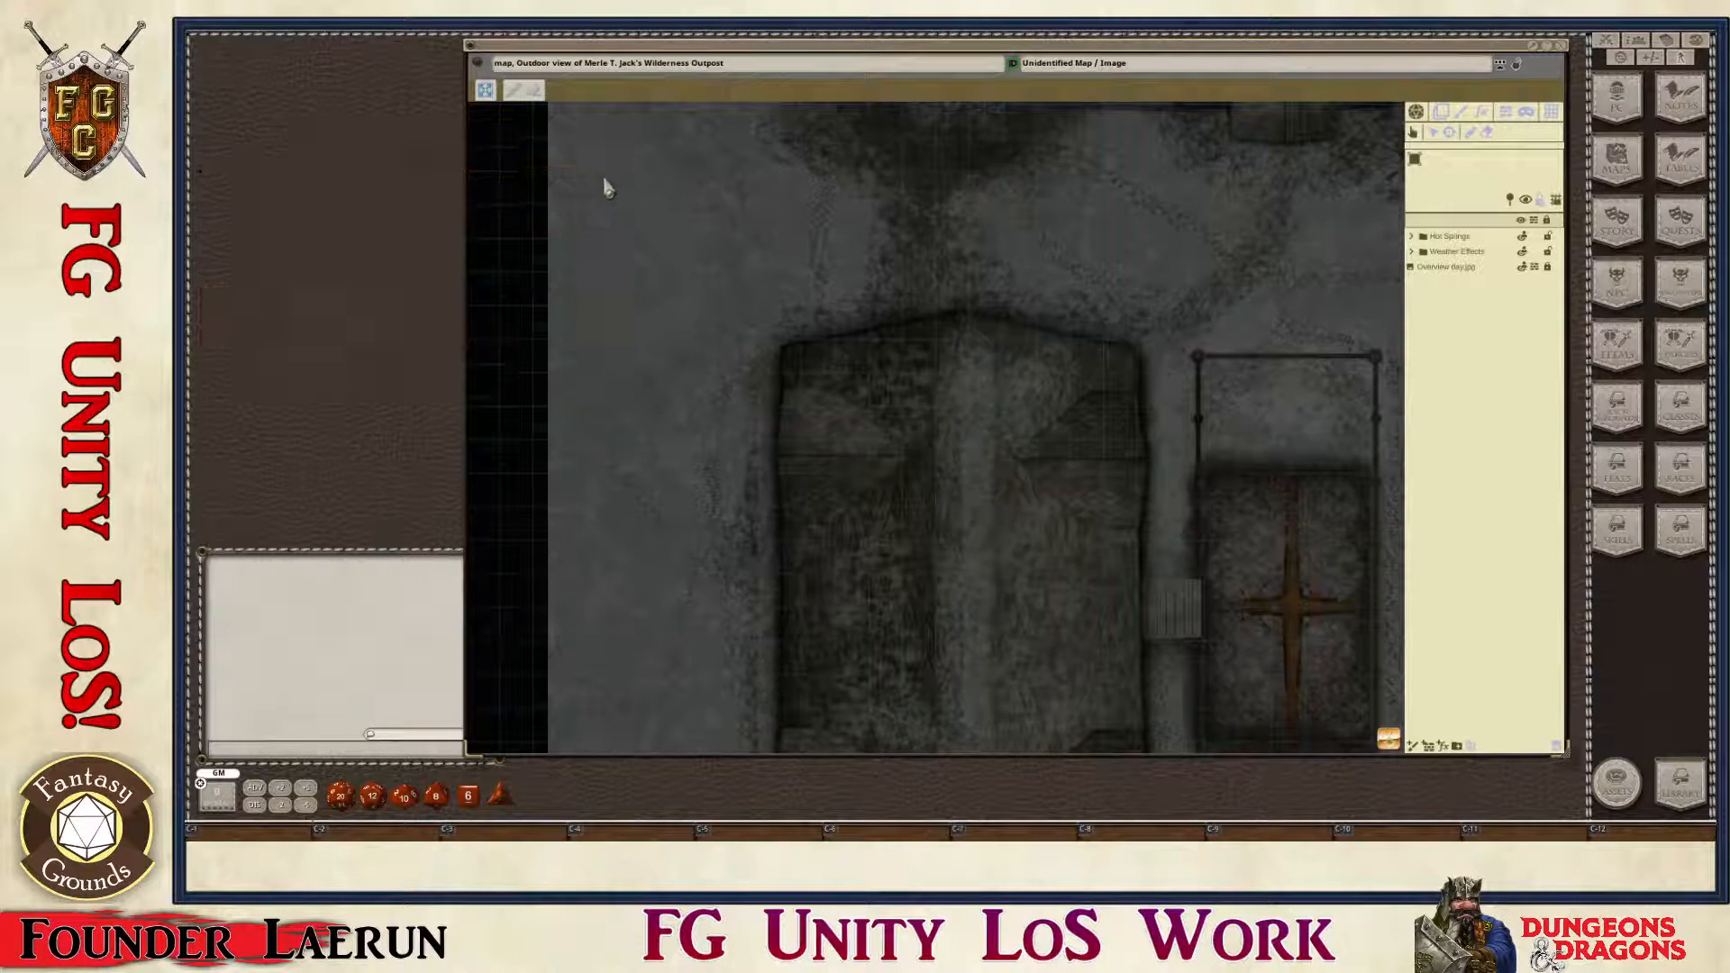
# Step: Open the combat tracker and place the character's token on the snow just outside the large building's northwest corner
pyautogui.click(1606, 39)
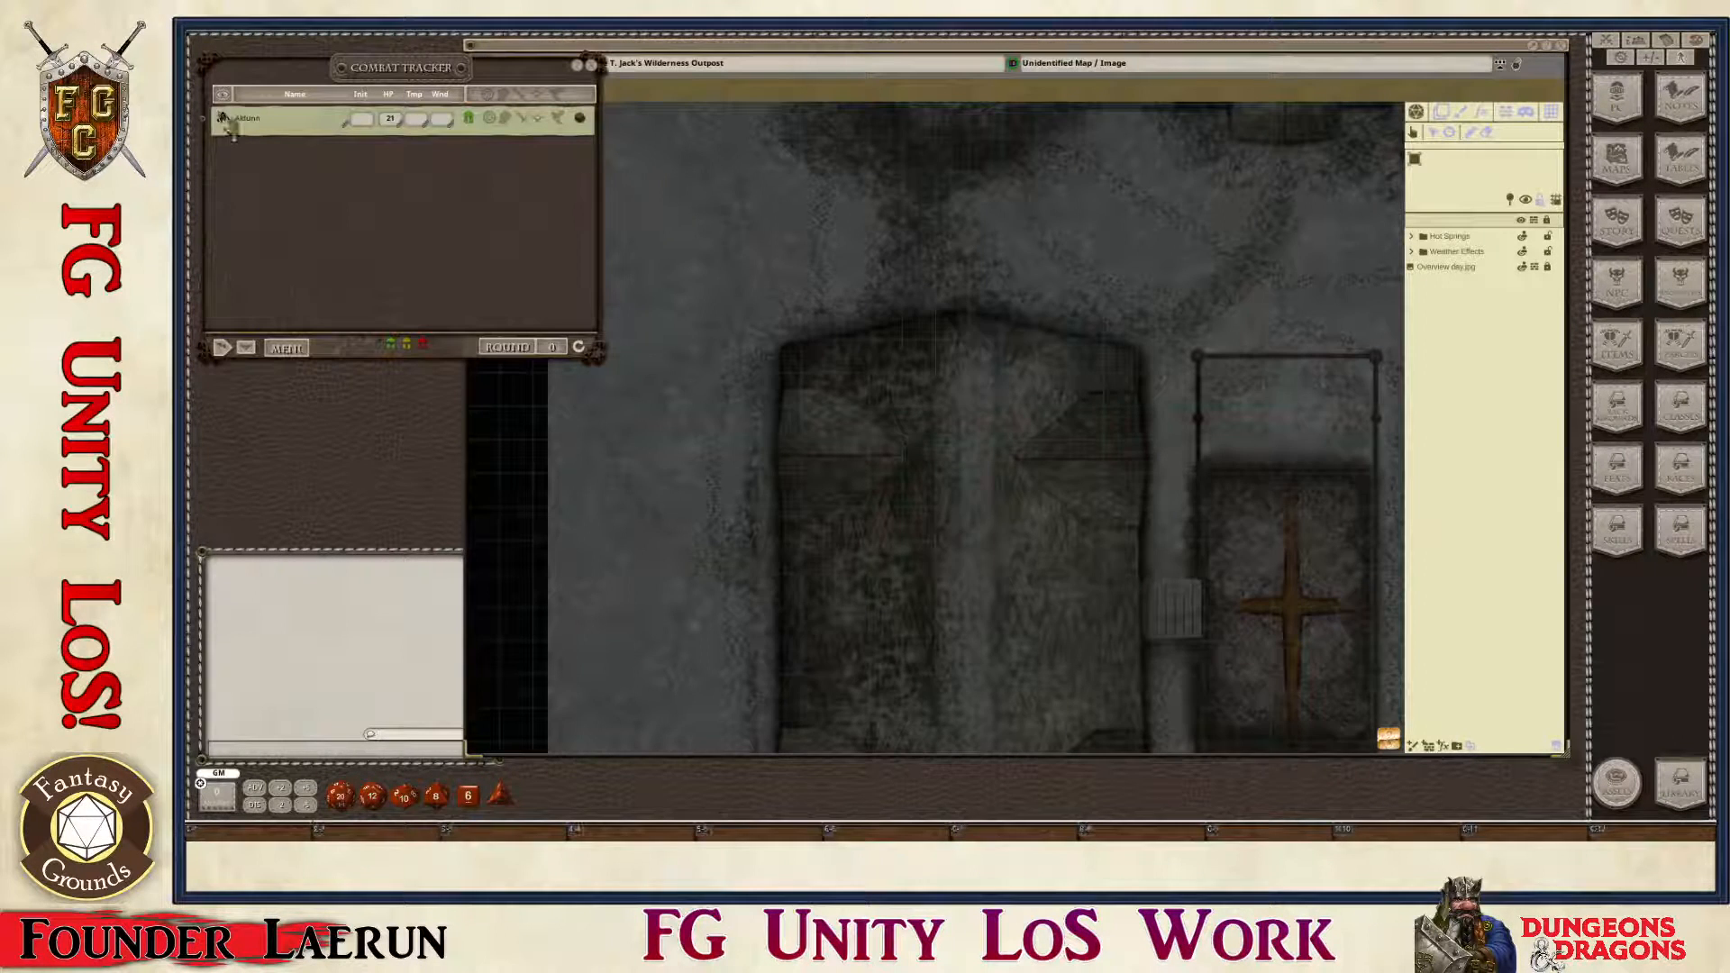
pyautogui.moveTo(727, 367); pyautogui.dragTo(718, 356)
pyautogui.click(718, 356)
pyautogui.scroll(-2, 914, 587)
pyautogui.scroll(-3, 915, 588)
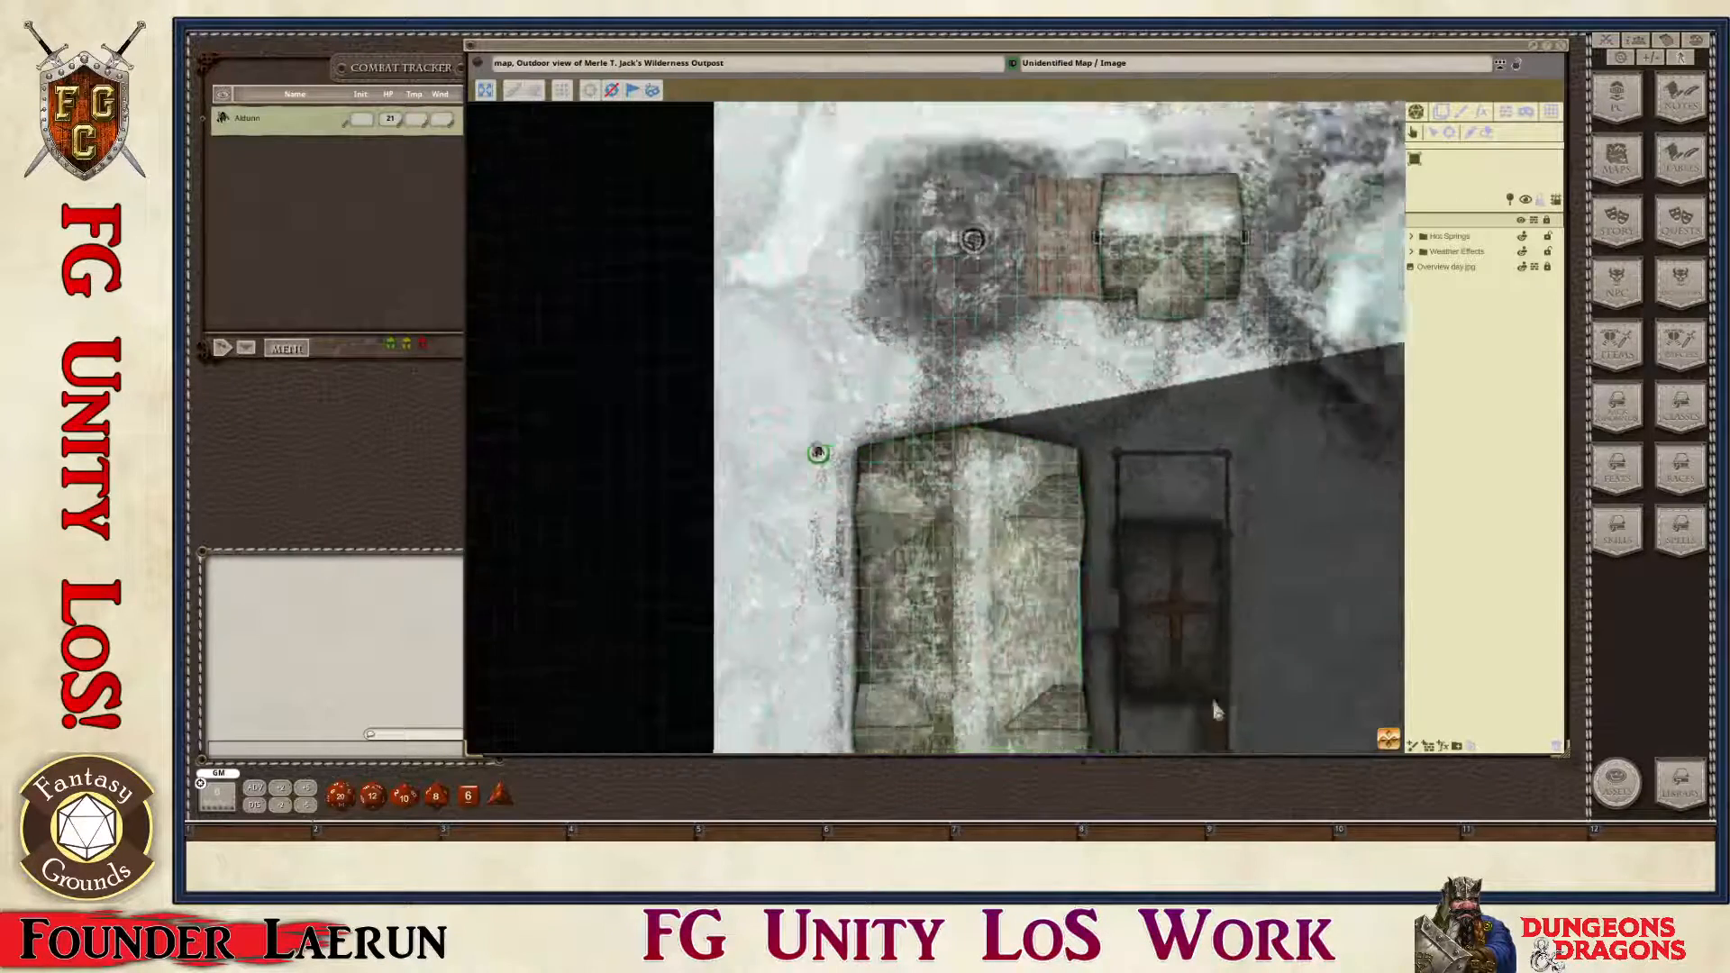
# Step: Move the character's token into the hot springs to check line of sight from inside the pool
pyautogui.moveTo(899, 513); pyautogui.dragTo(1371, 356)
pyautogui.scroll(2, 1367, 321)
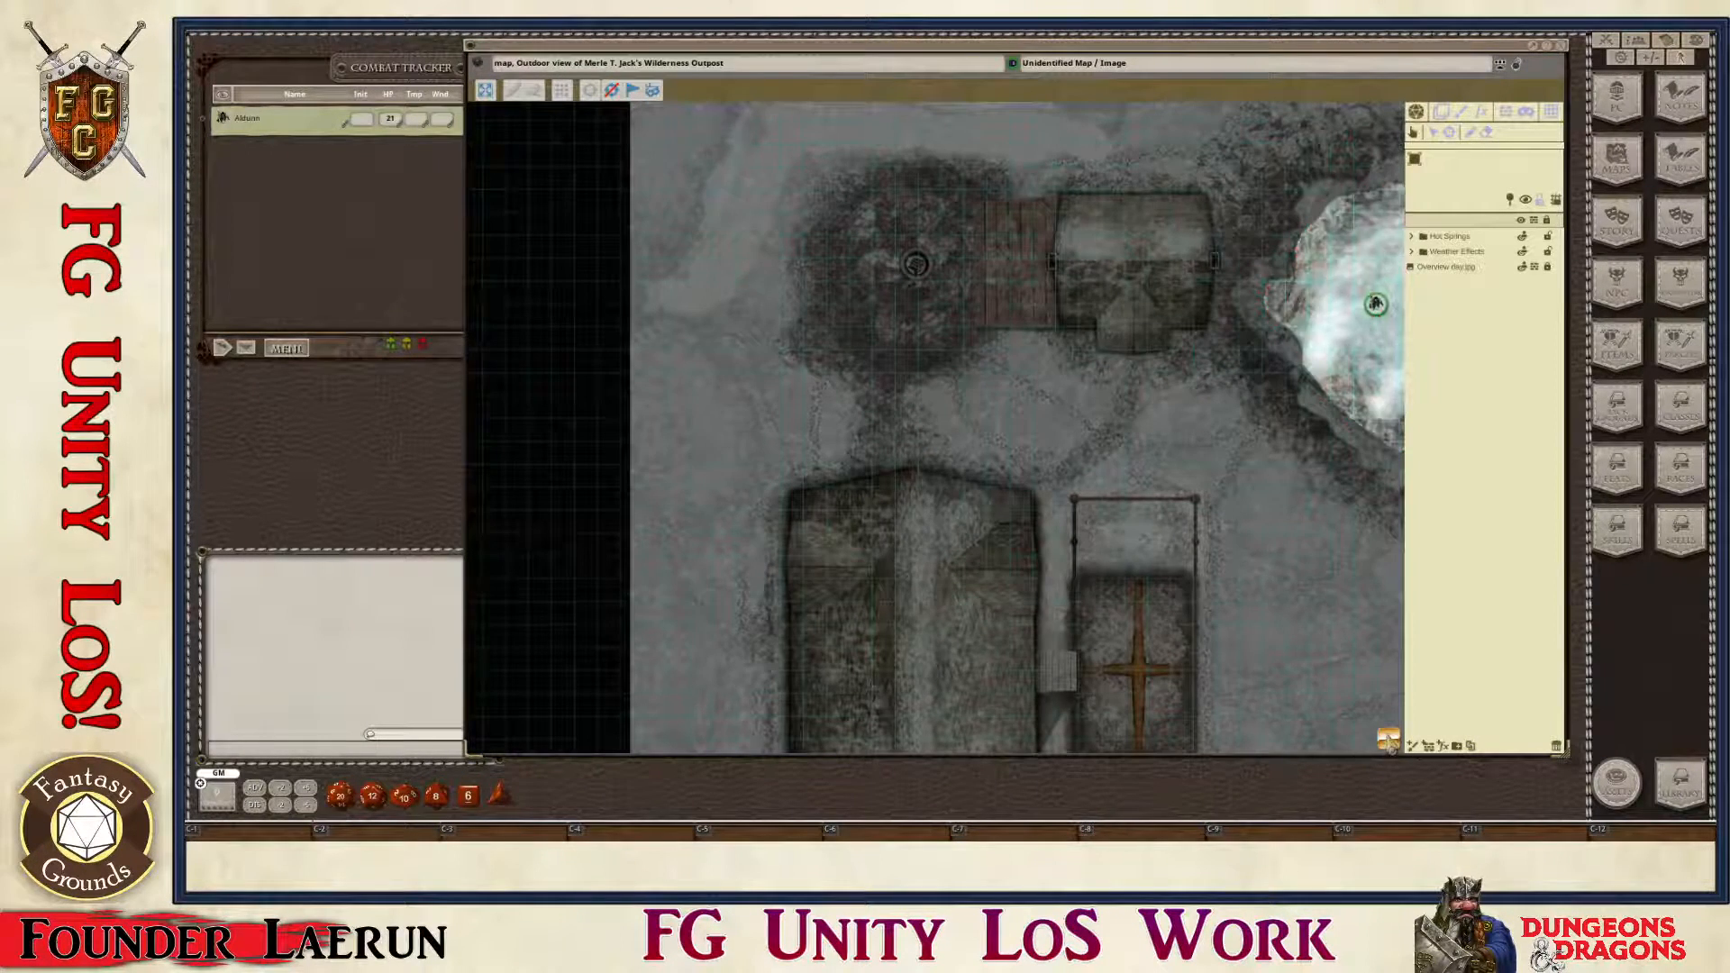
pyautogui.moveTo(1379, 432); pyautogui.dragTo(1171, 379)
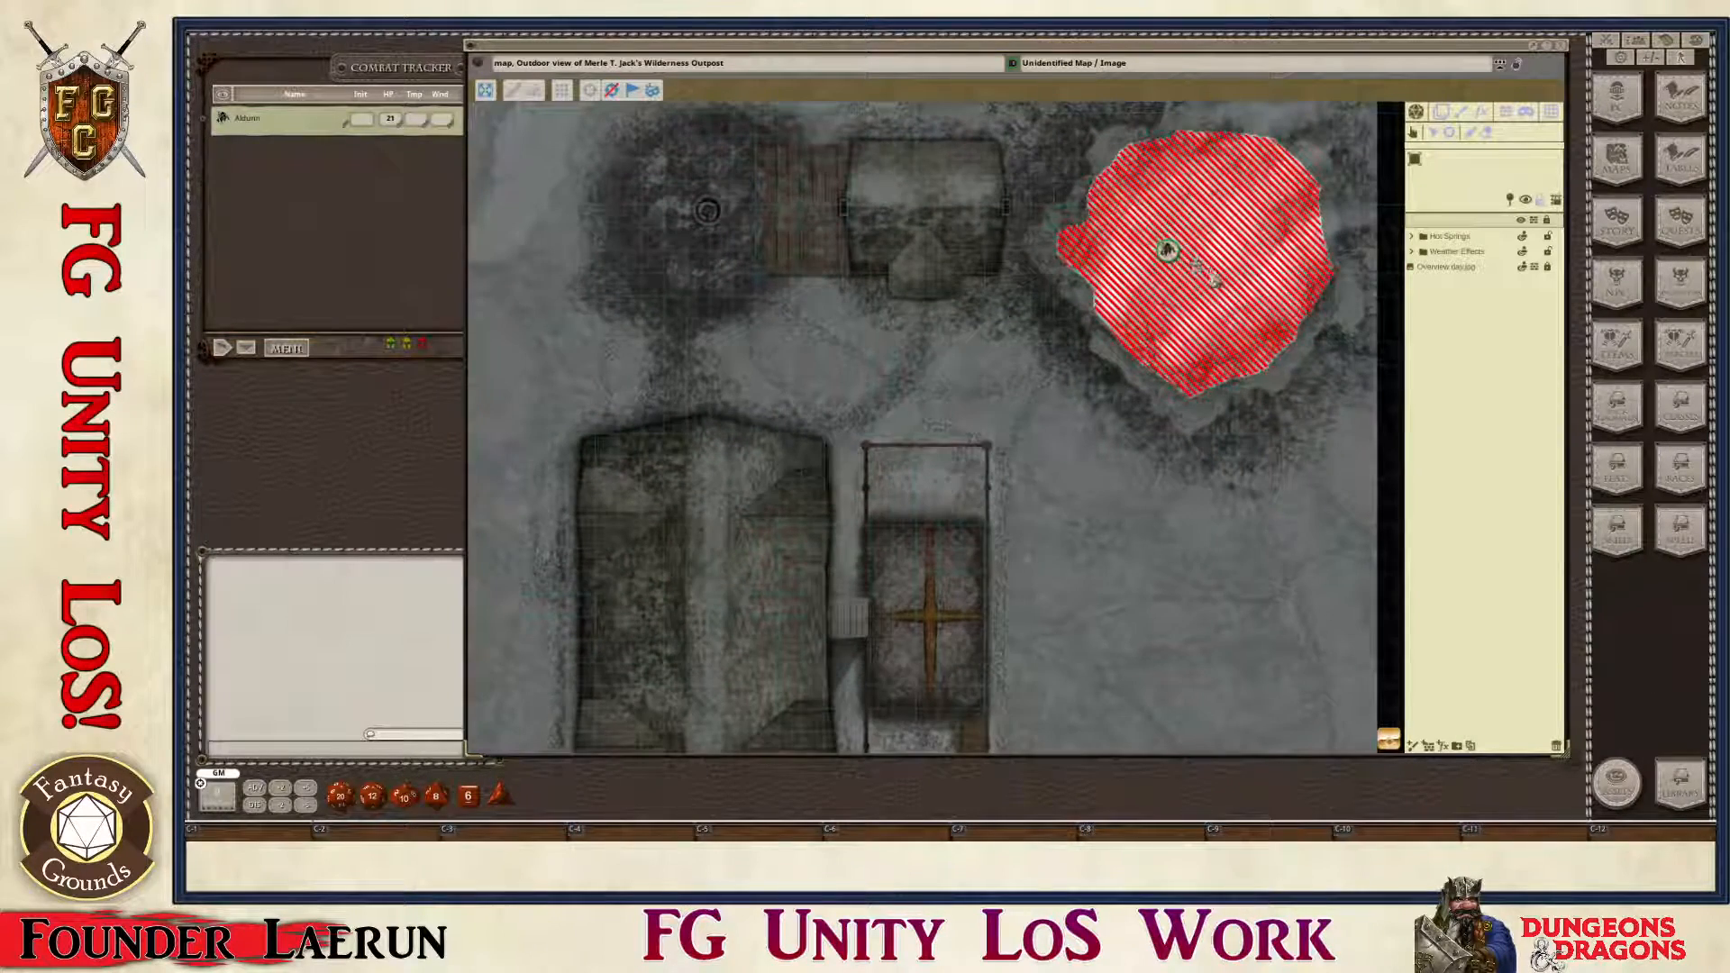
# Step: Test line of sight with the token north of the large building and beside the north edge of the wooden walkway
pyautogui.moveTo(1176, 261); pyautogui.dragTo(812, 353)
pyautogui.scroll(-1, 794, 622)
pyautogui.scroll(2, 796, 613)
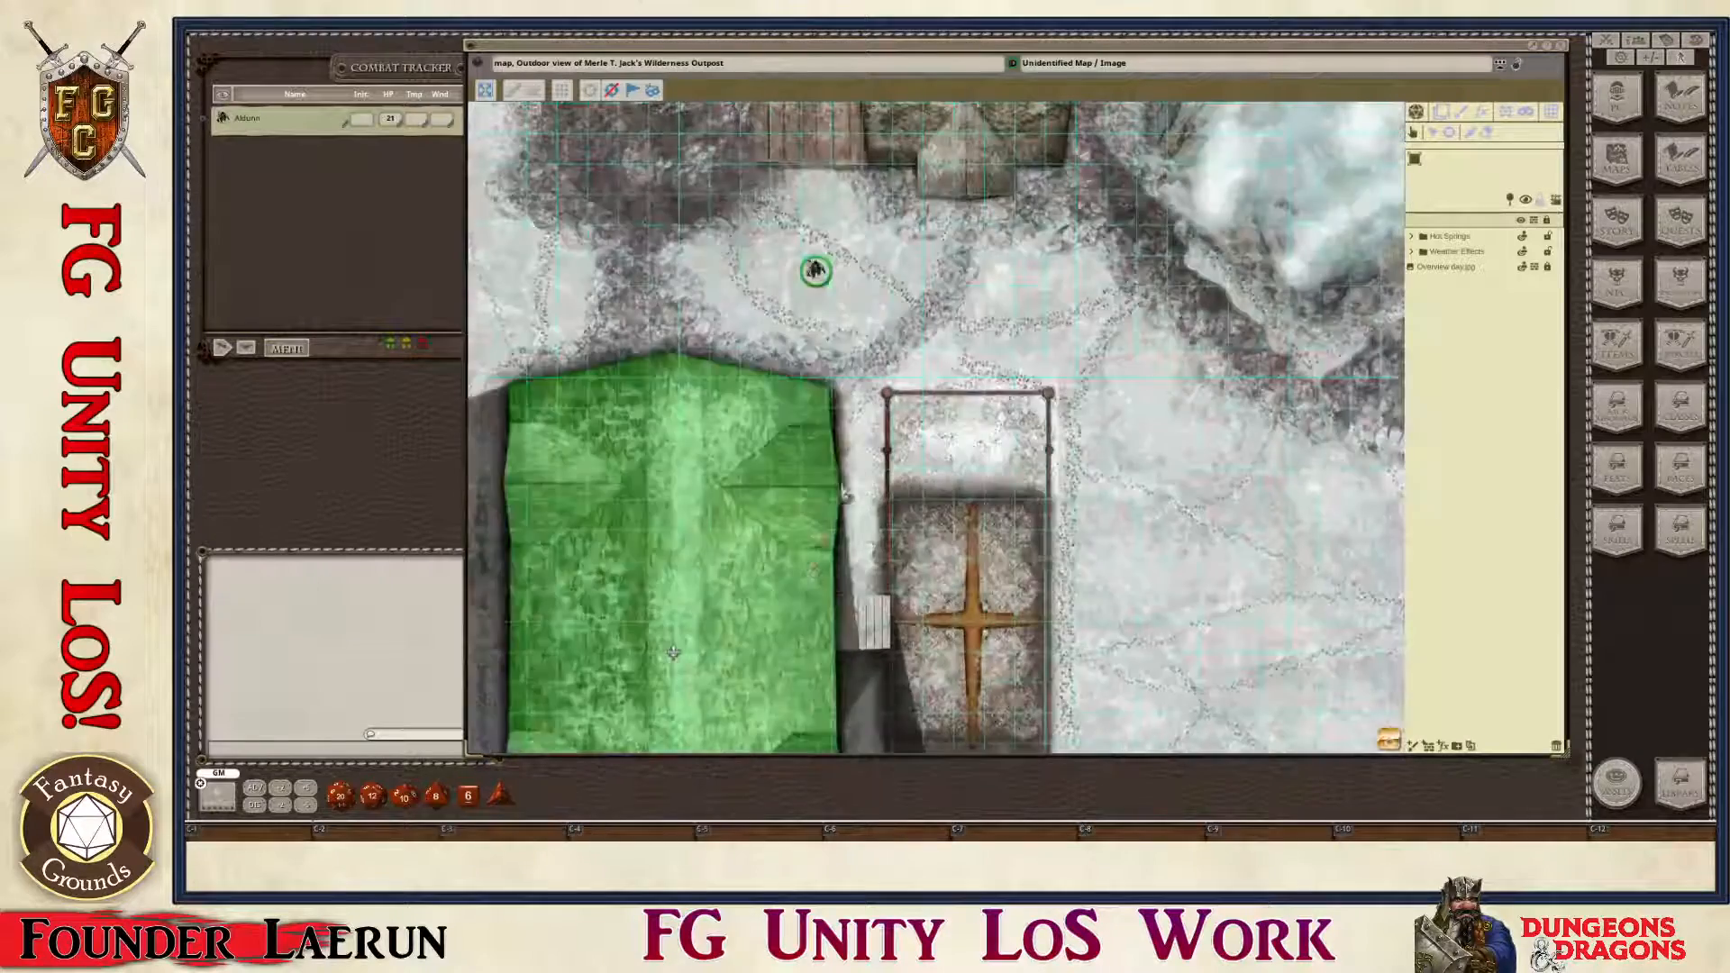
pyautogui.moveTo(815, 271); pyautogui.dragTo(860, 558)
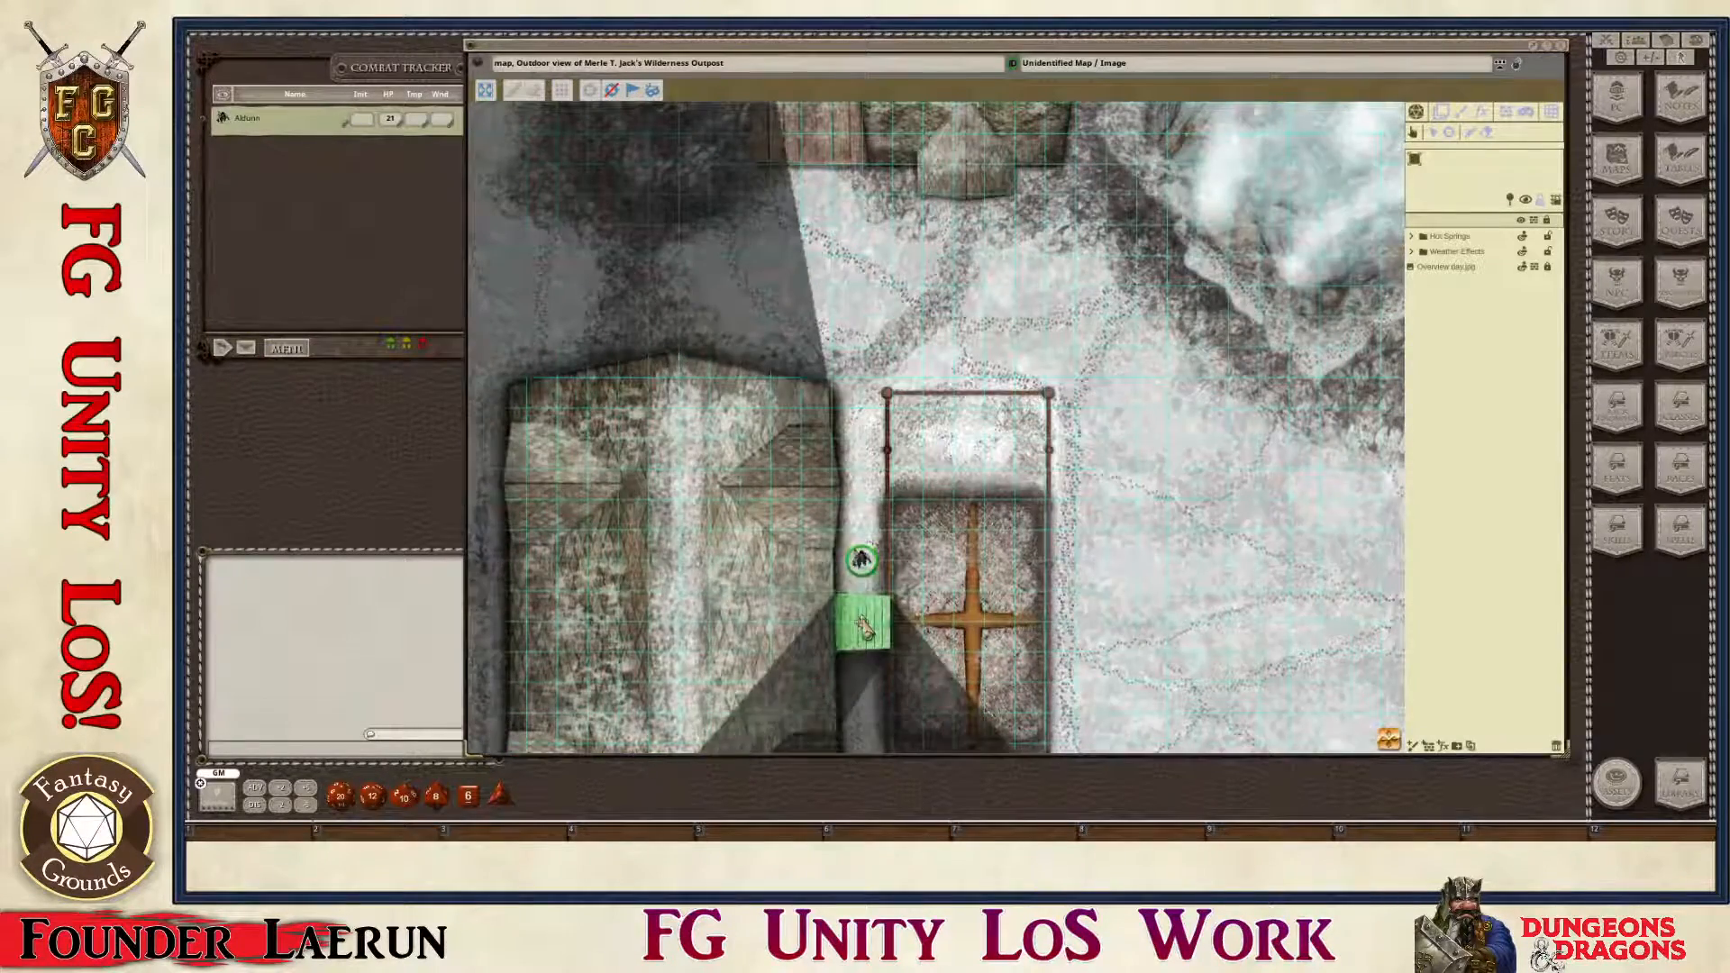
pyautogui.scroll(-1, 872, 712)
pyautogui.scroll(1, 876, 721)
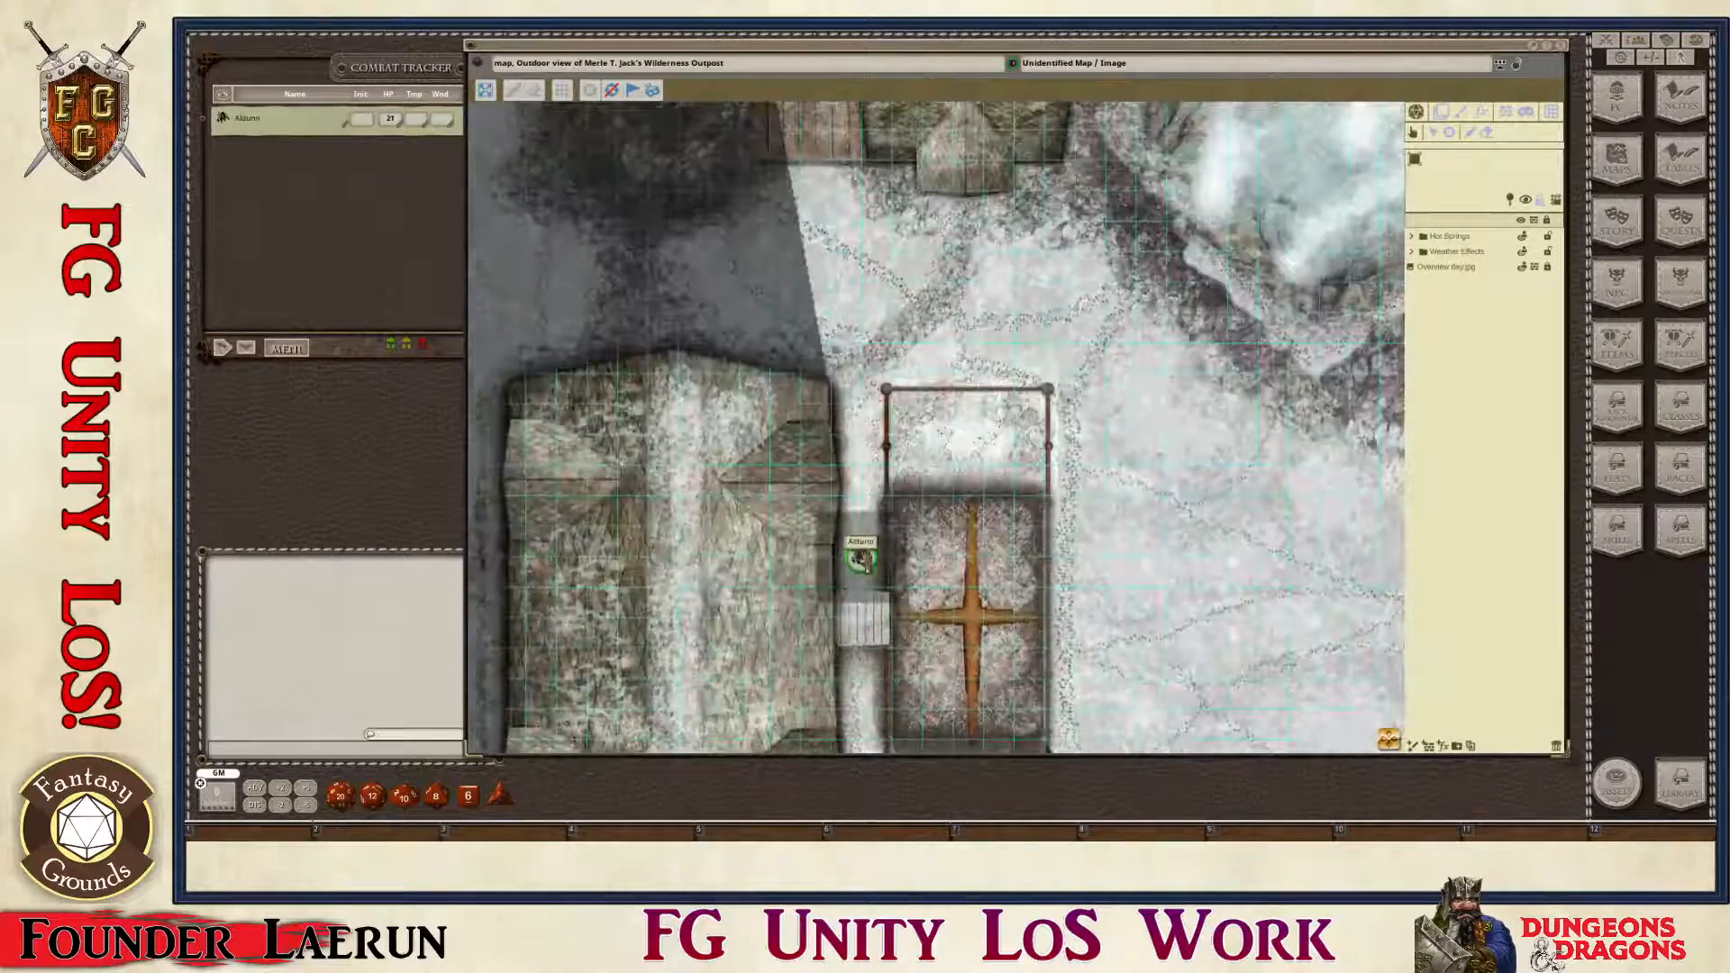
# Step: Move the token to the snow north of the large building's northeast corner and review the shadows across the map
pyautogui.moveTo(862, 560); pyautogui.dragTo(782, 310)
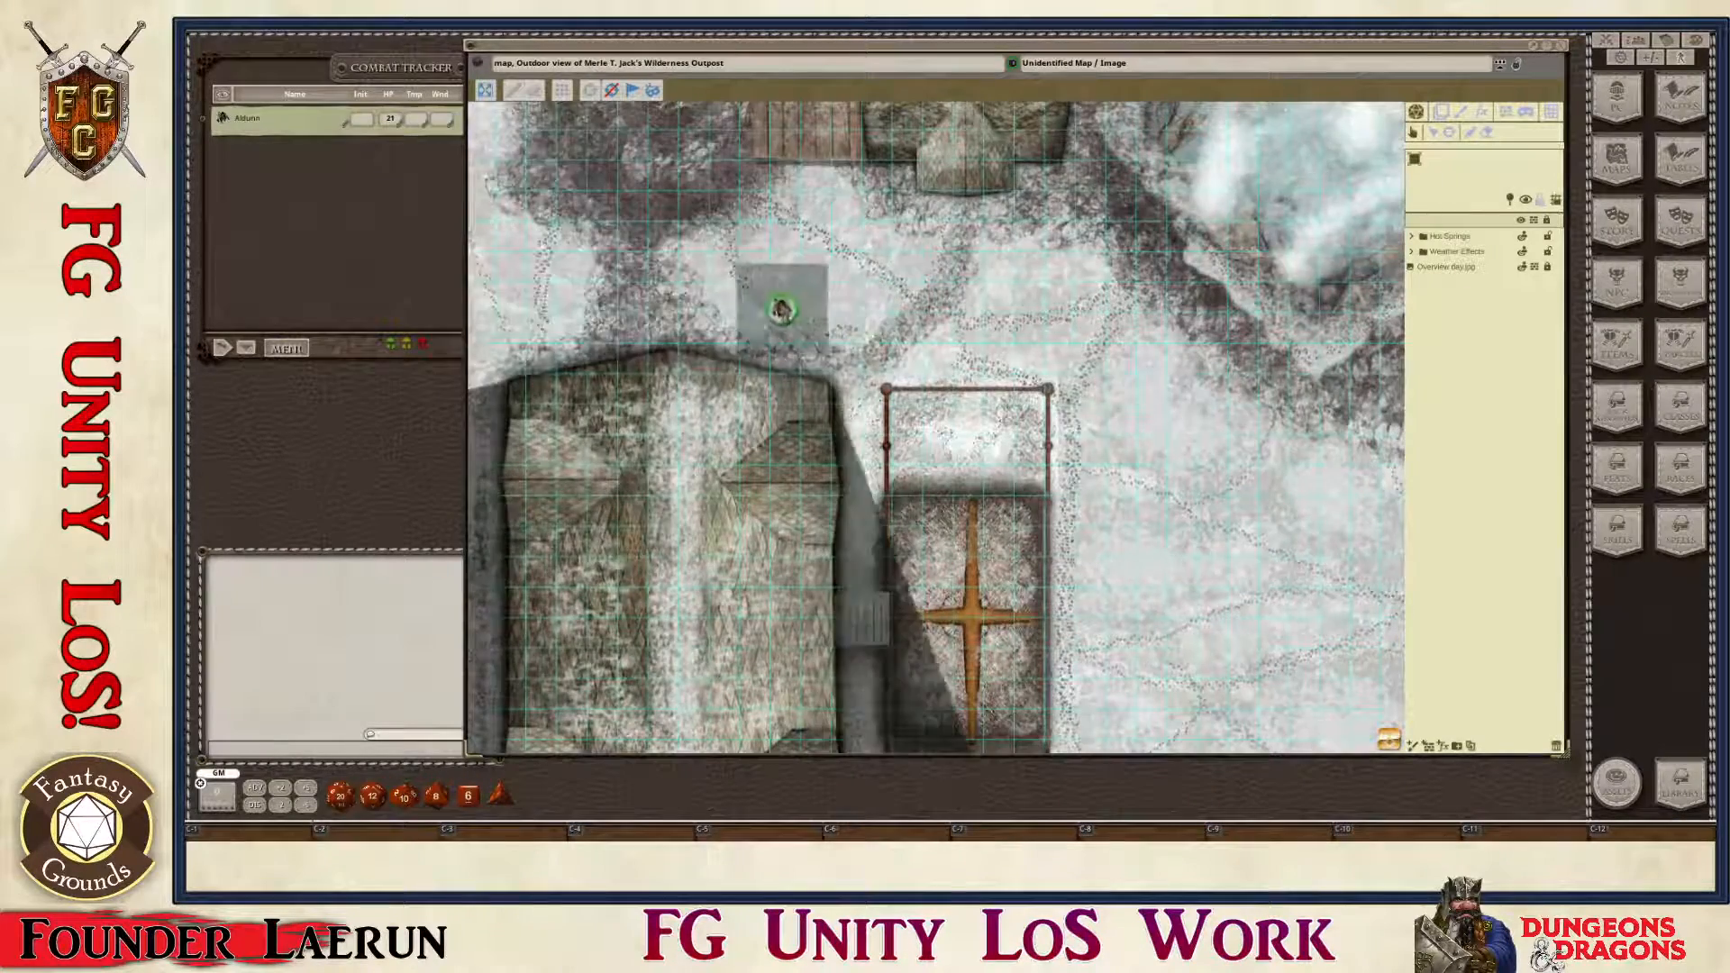
pyautogui.scroll(-3, 579, 497)
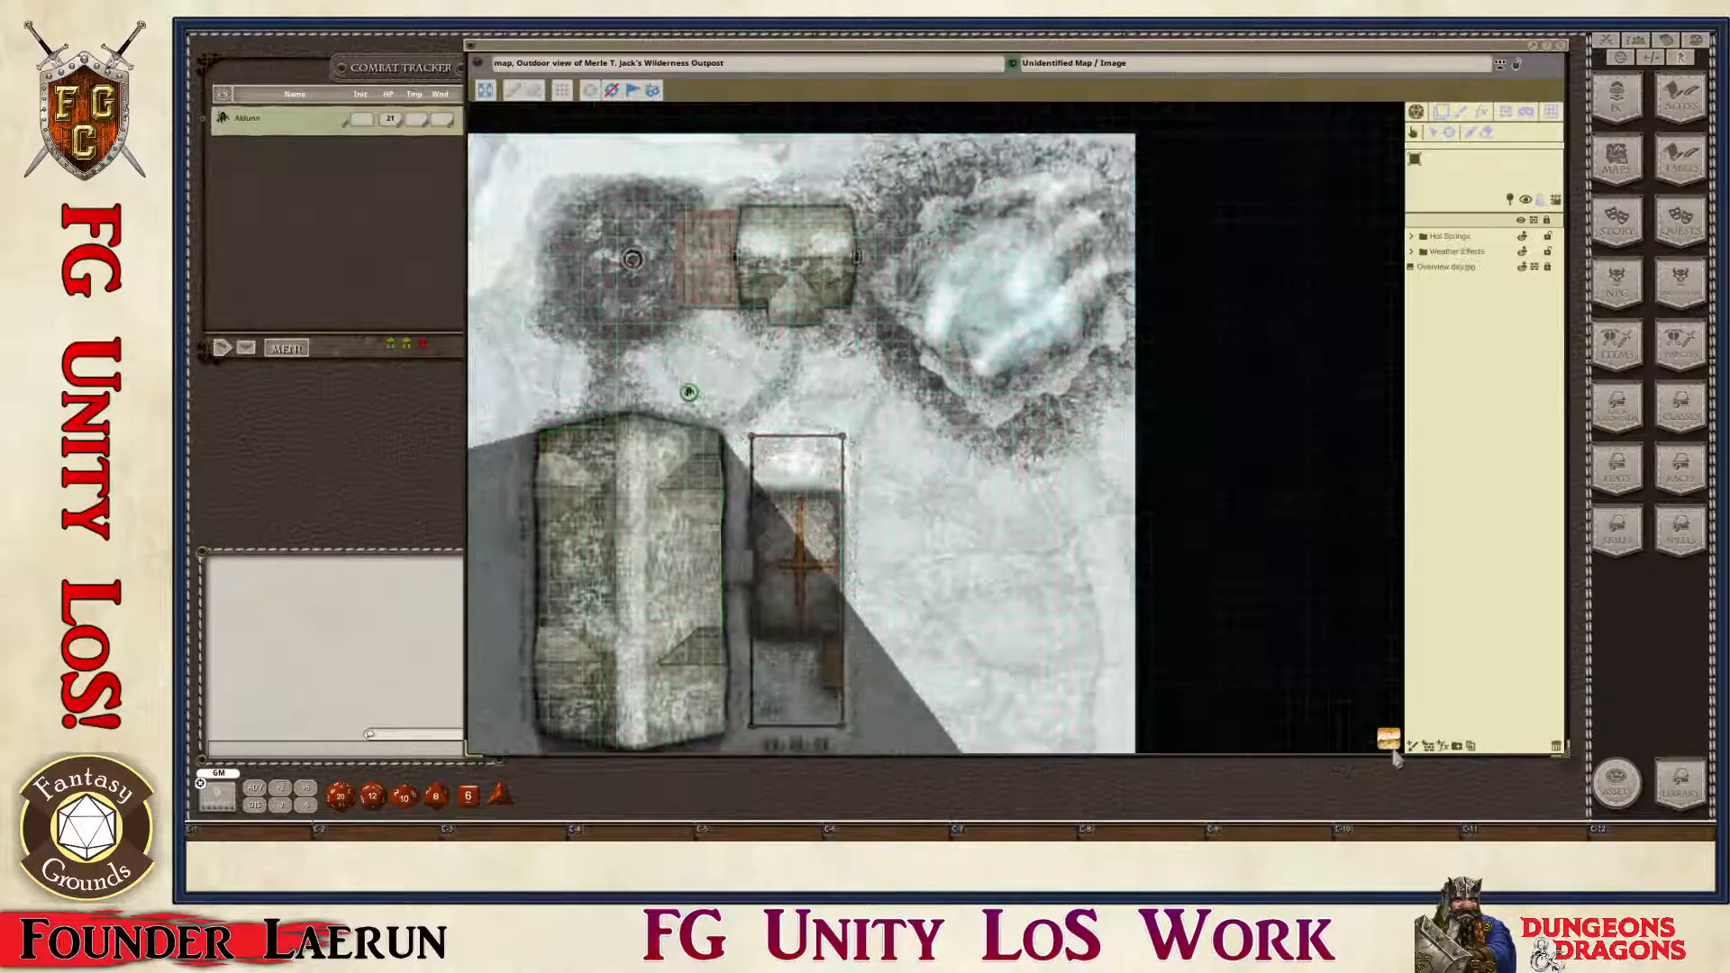
pyautogui.moveTo(1149, 752); pyautogui.dragTo(820, 774)
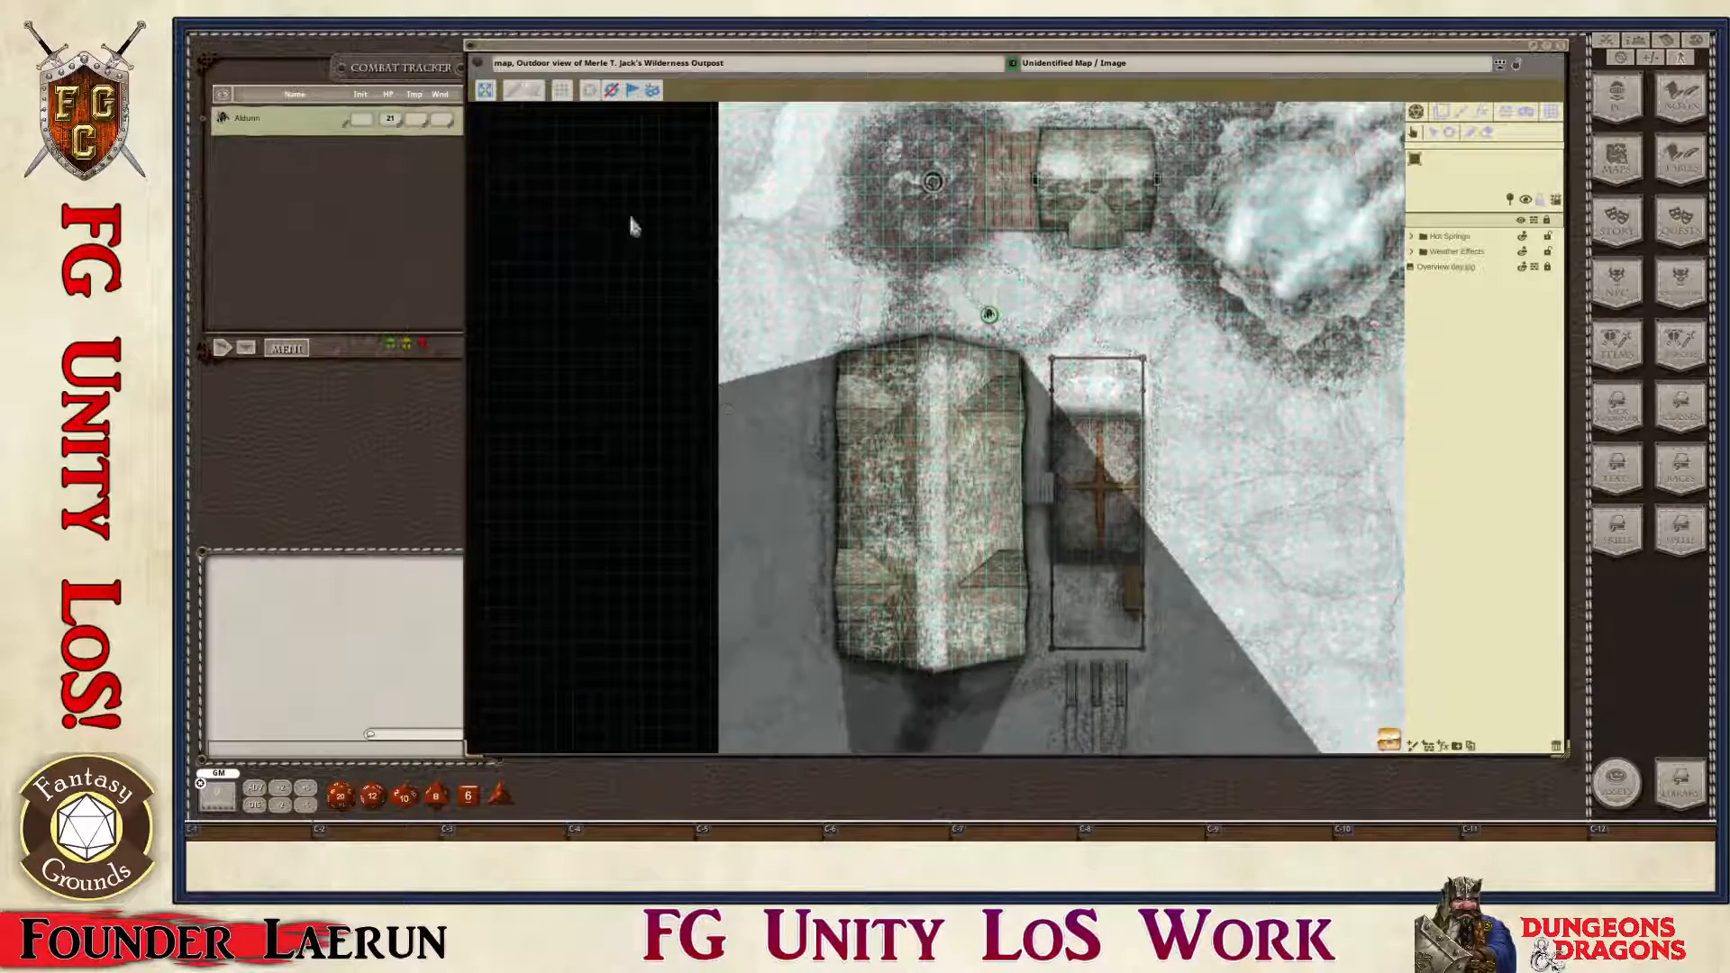
pyautogui.scroll(-1, 646, 349)
pyautogui.scroll(4, 646, 350)
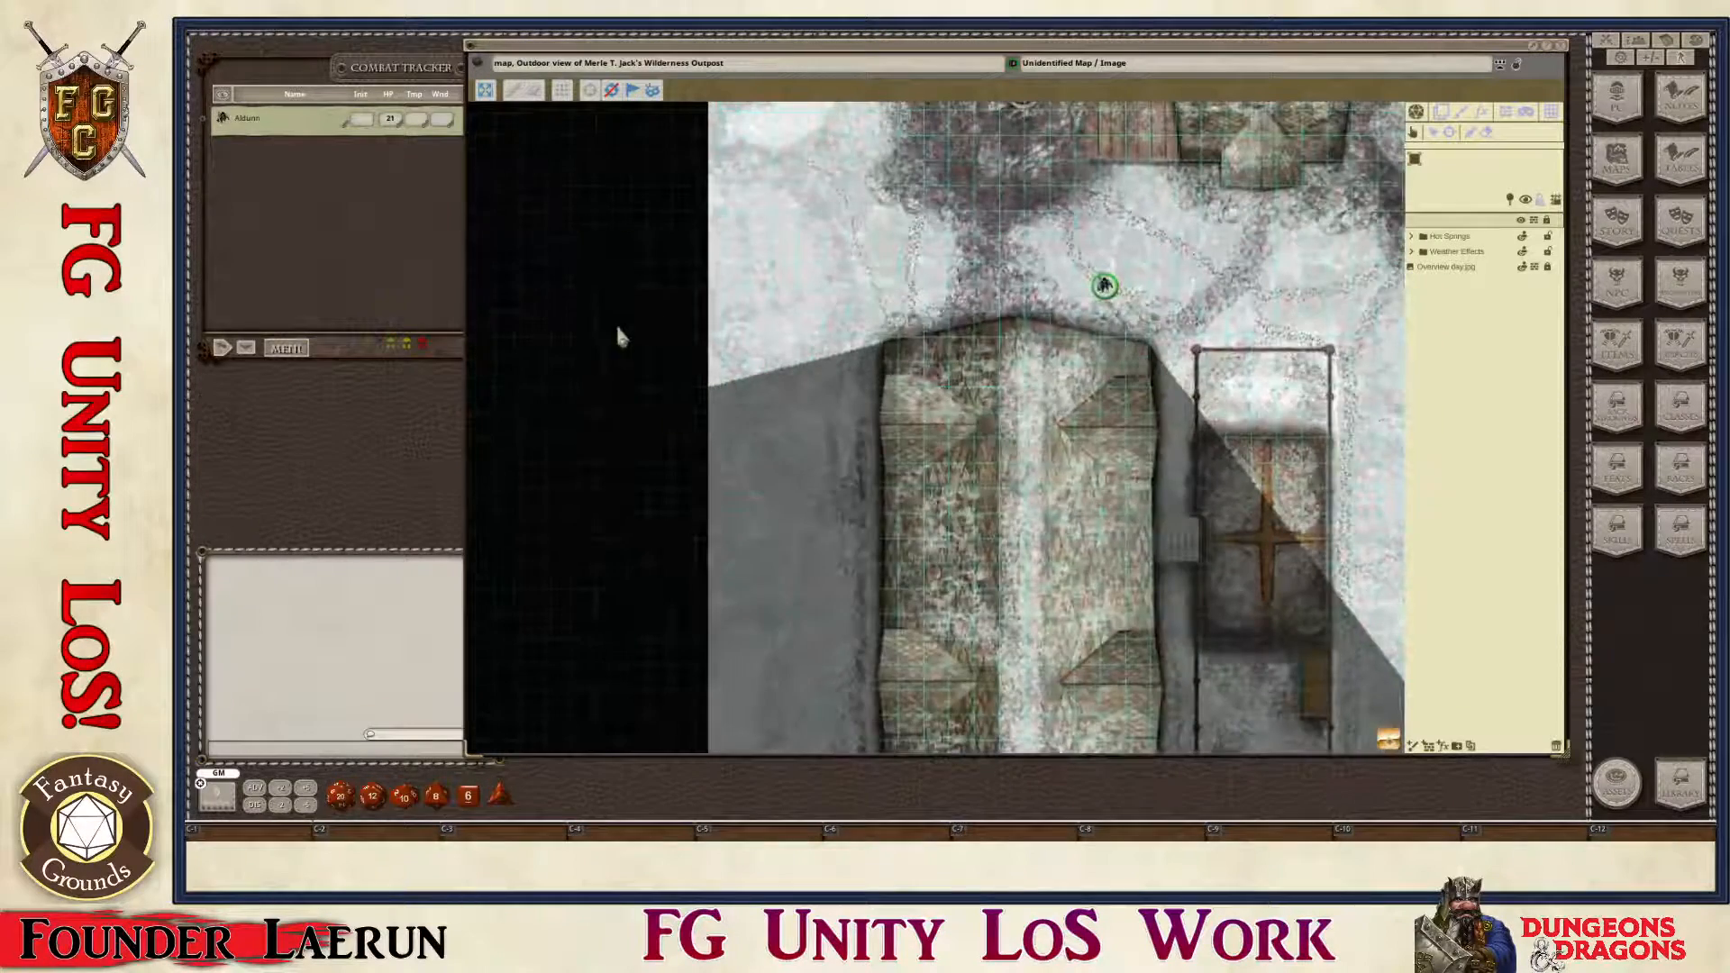
pyautogui.scroll(-2, 672, 321)
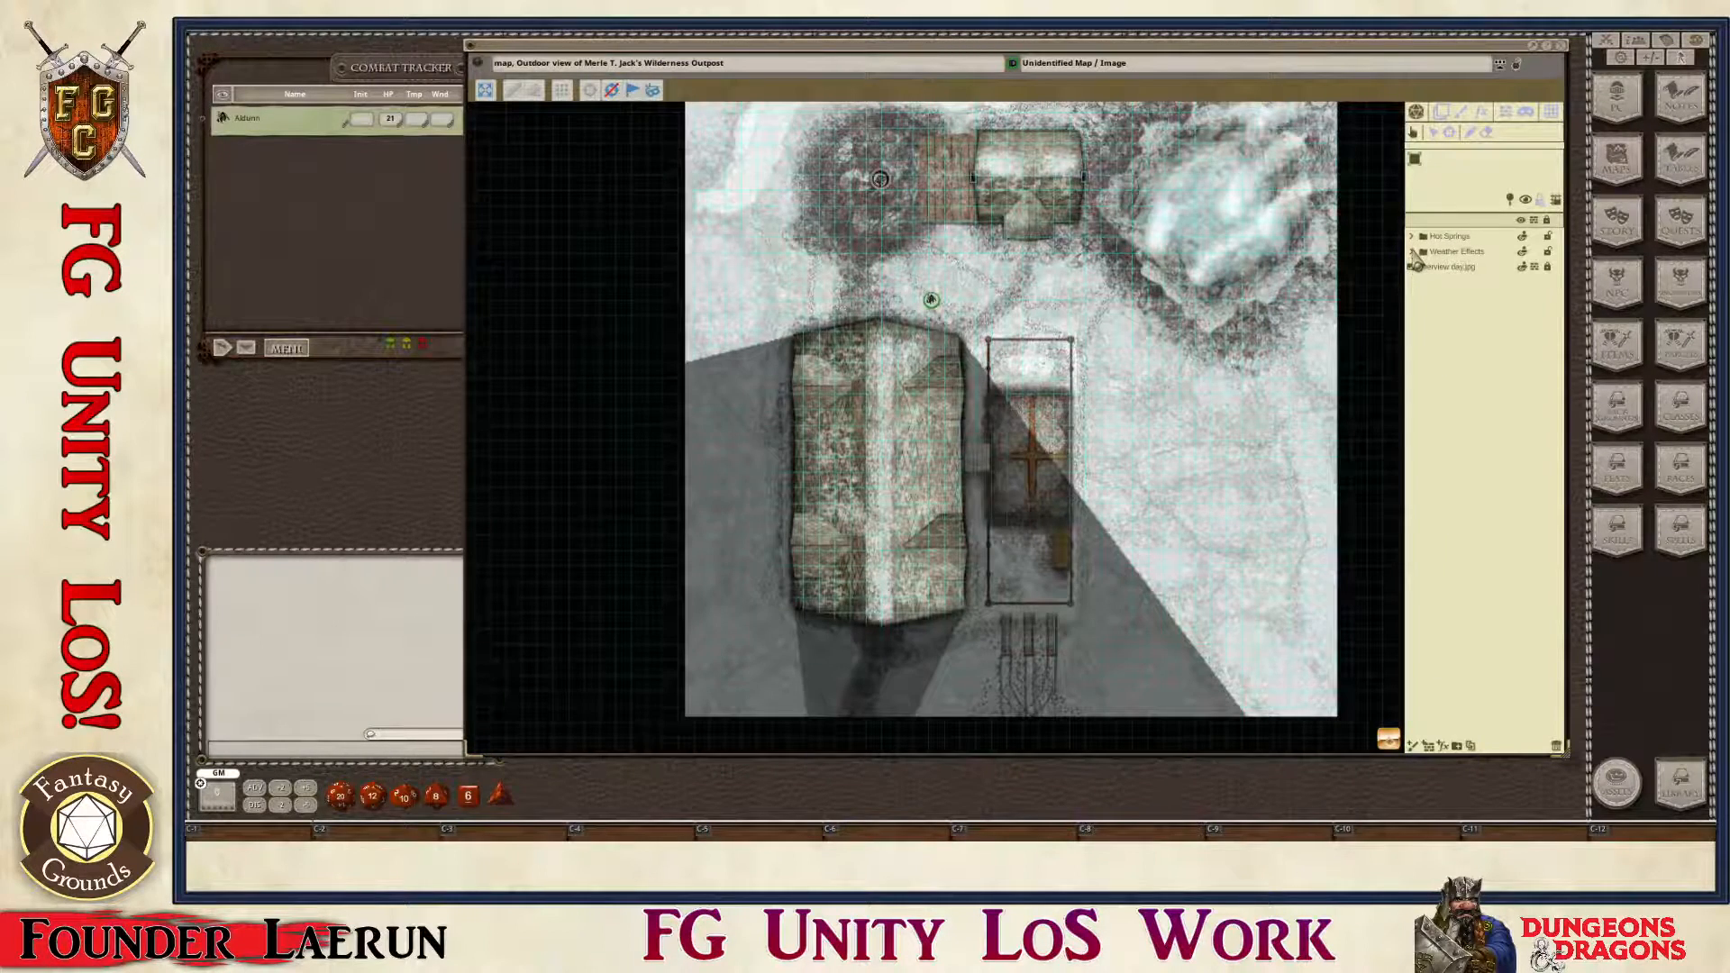
# Step: Open the effect settings of the snow layer in the Weather Effects folder
pyautogui.click(1412, 252)
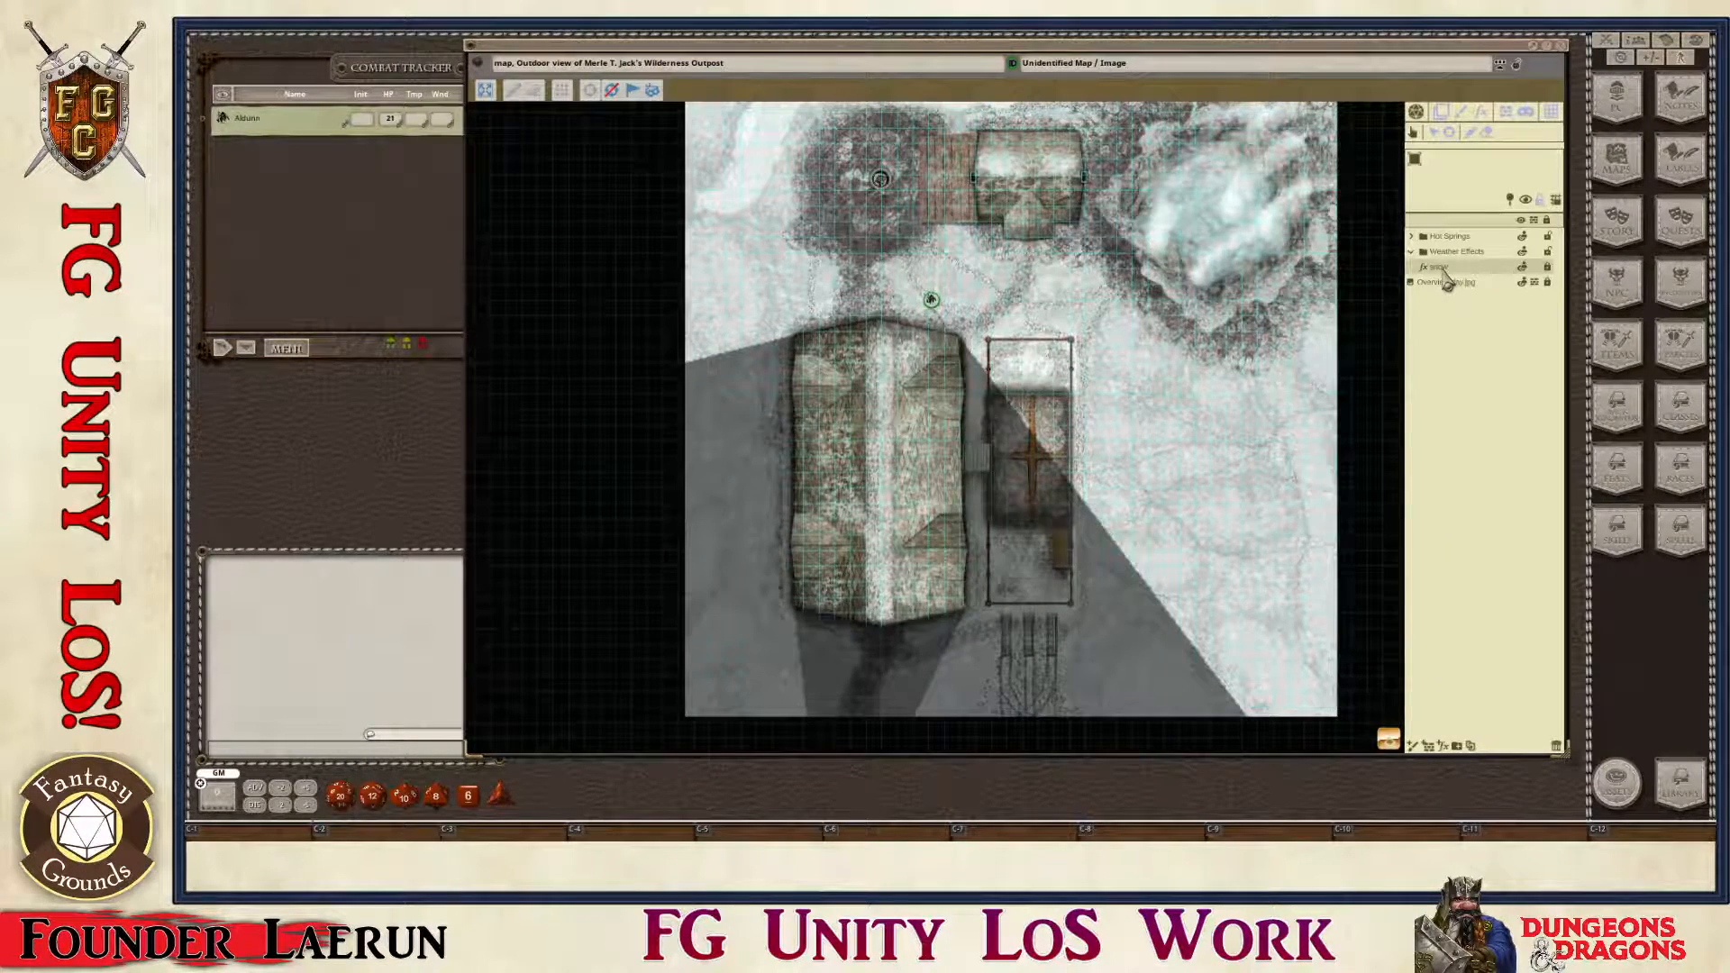
pyautogui.doubleClick(1442, 269)
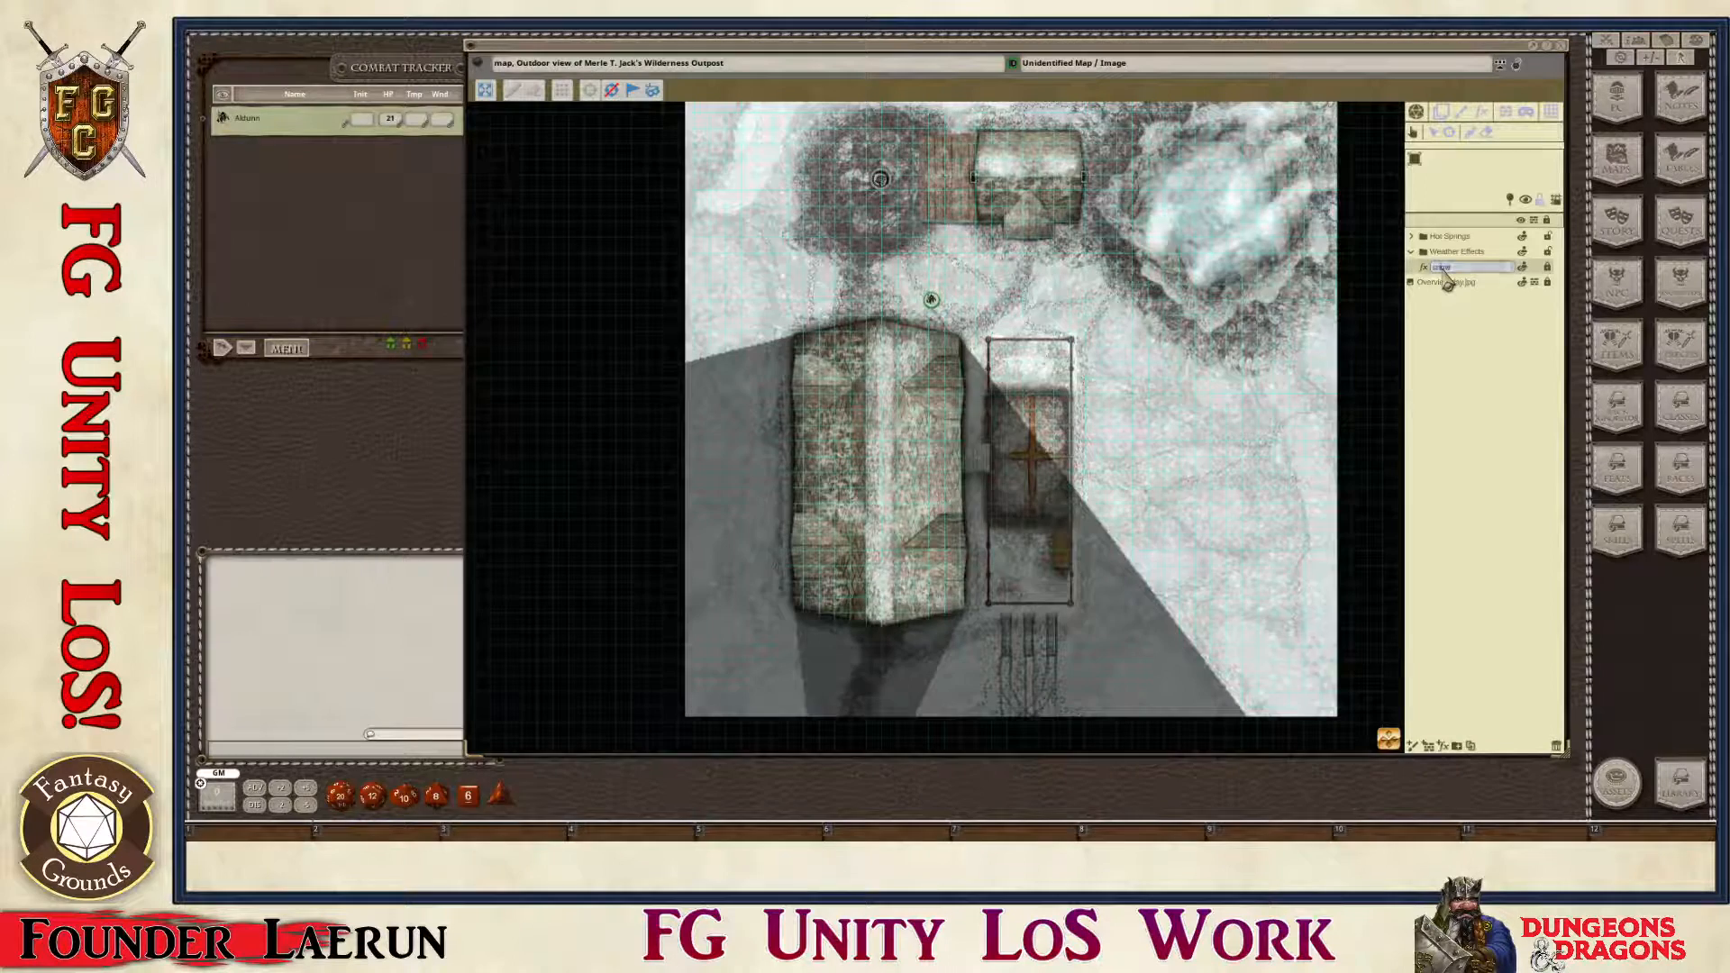
pyautogui.click(1481, 113)
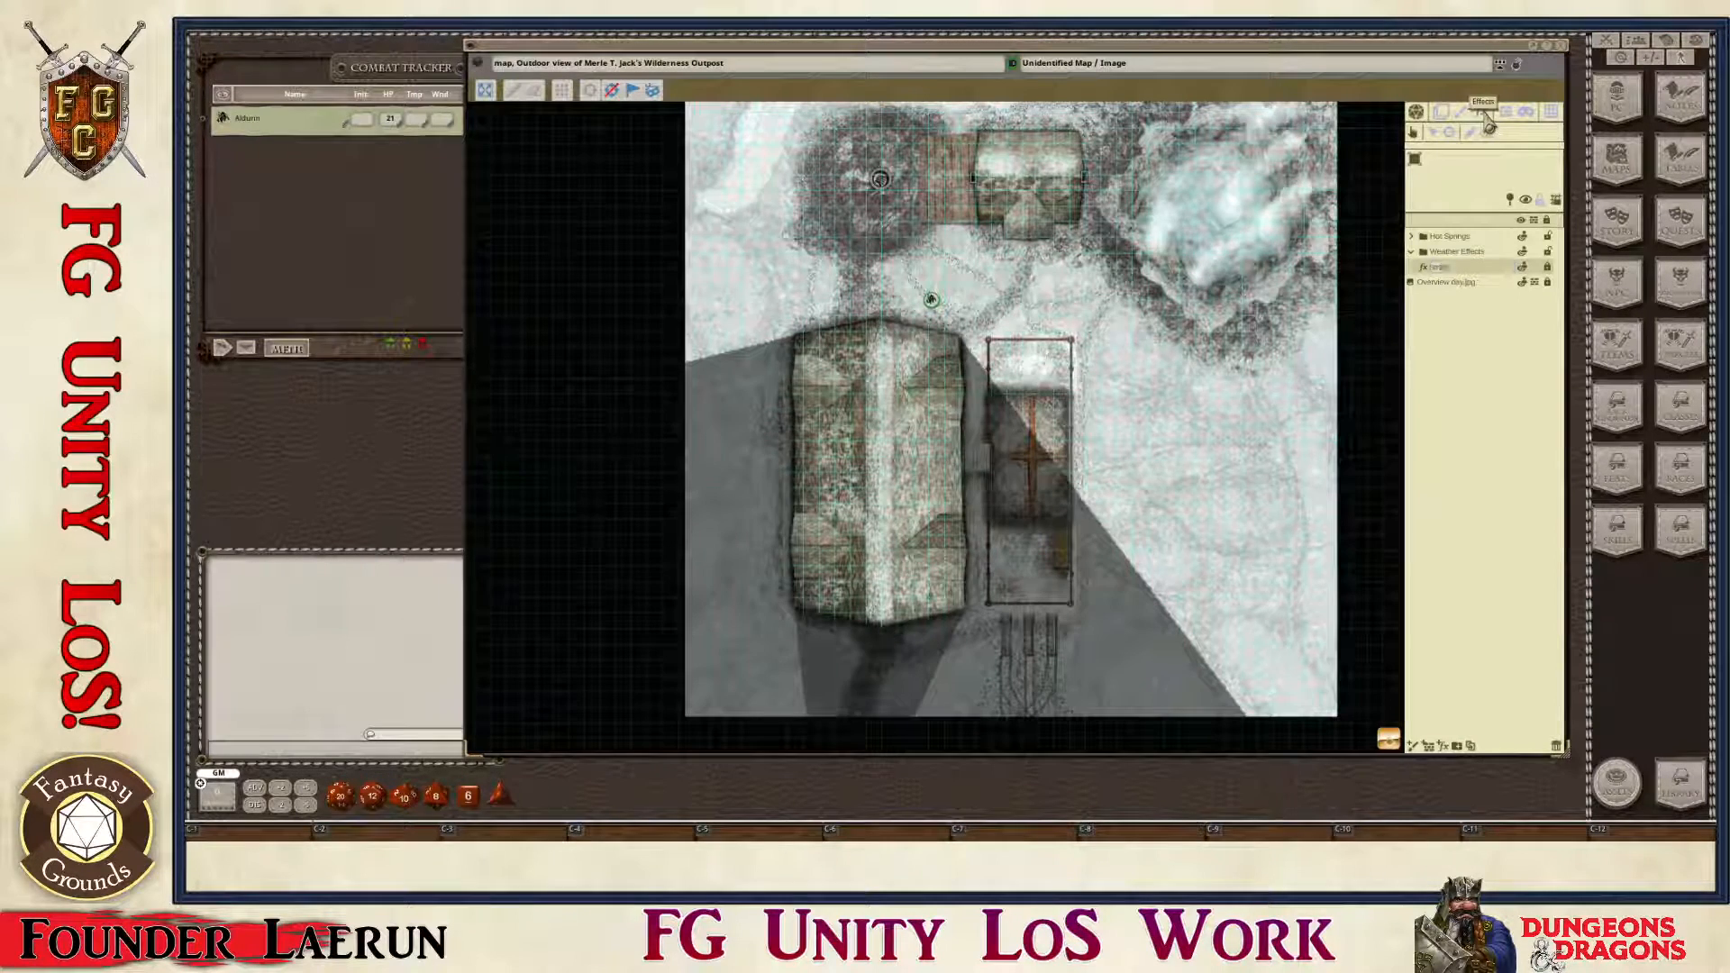
pyautogui.click(1438, 268)
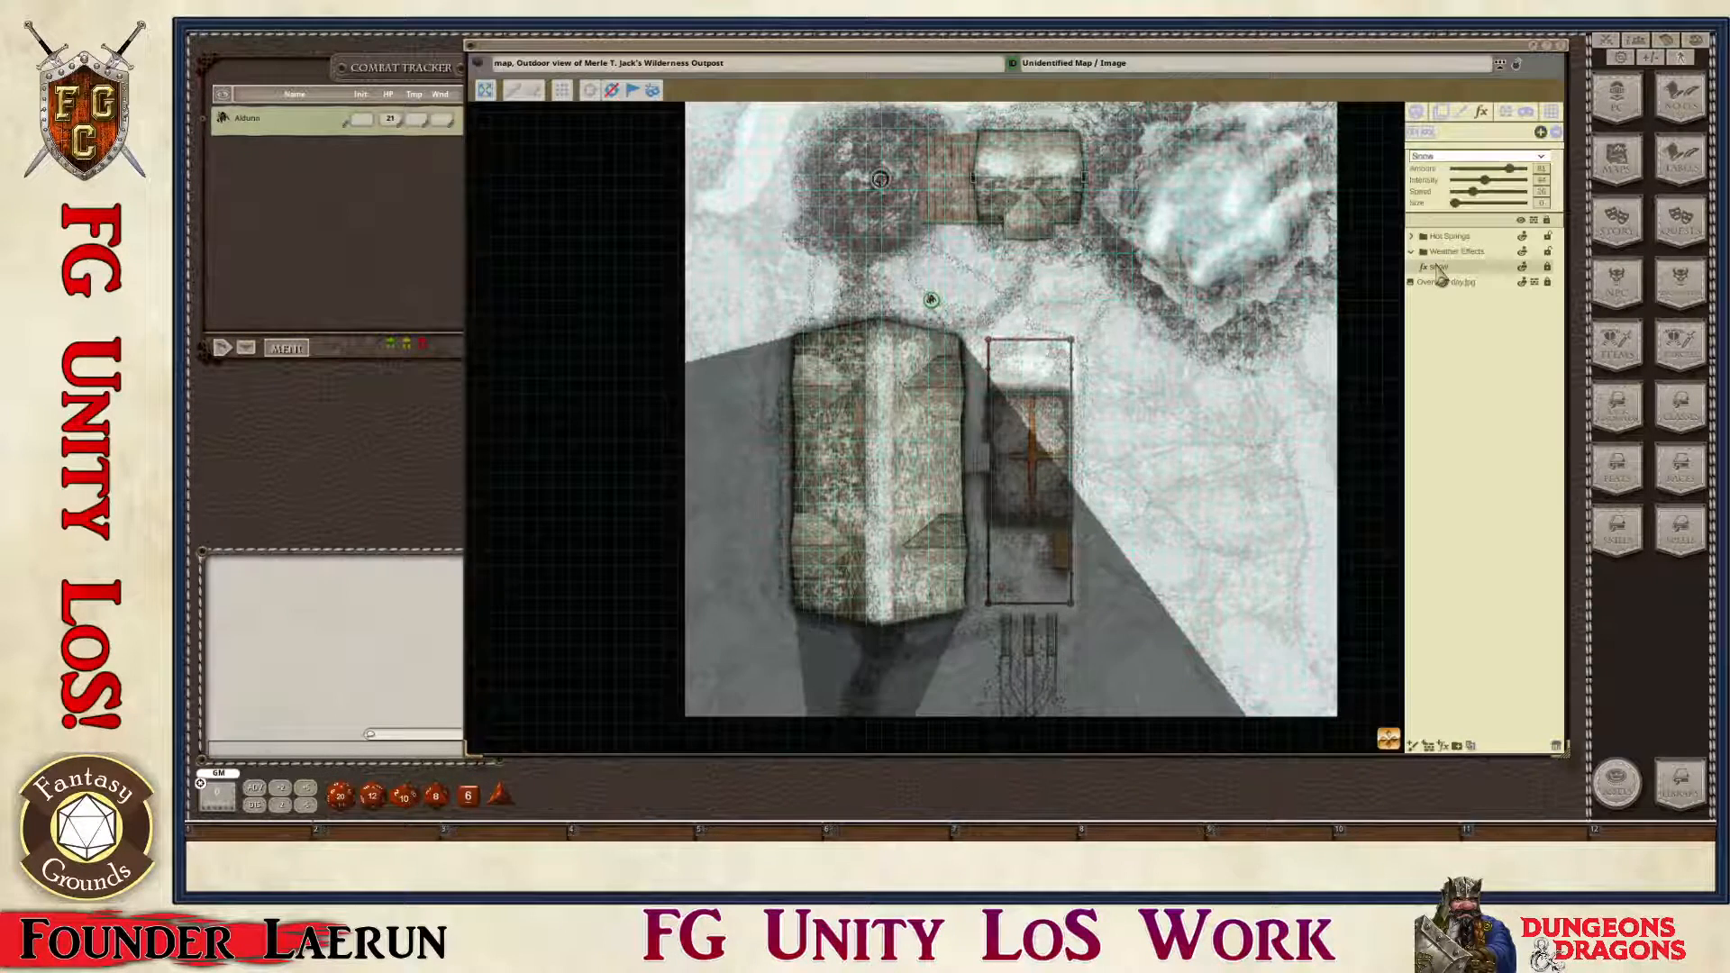
# Step: Add a mask to the Snow effect and draw it as a rectangle covering the entire map from its northwest to southeast corner
pyautogui.click(1541, 132)
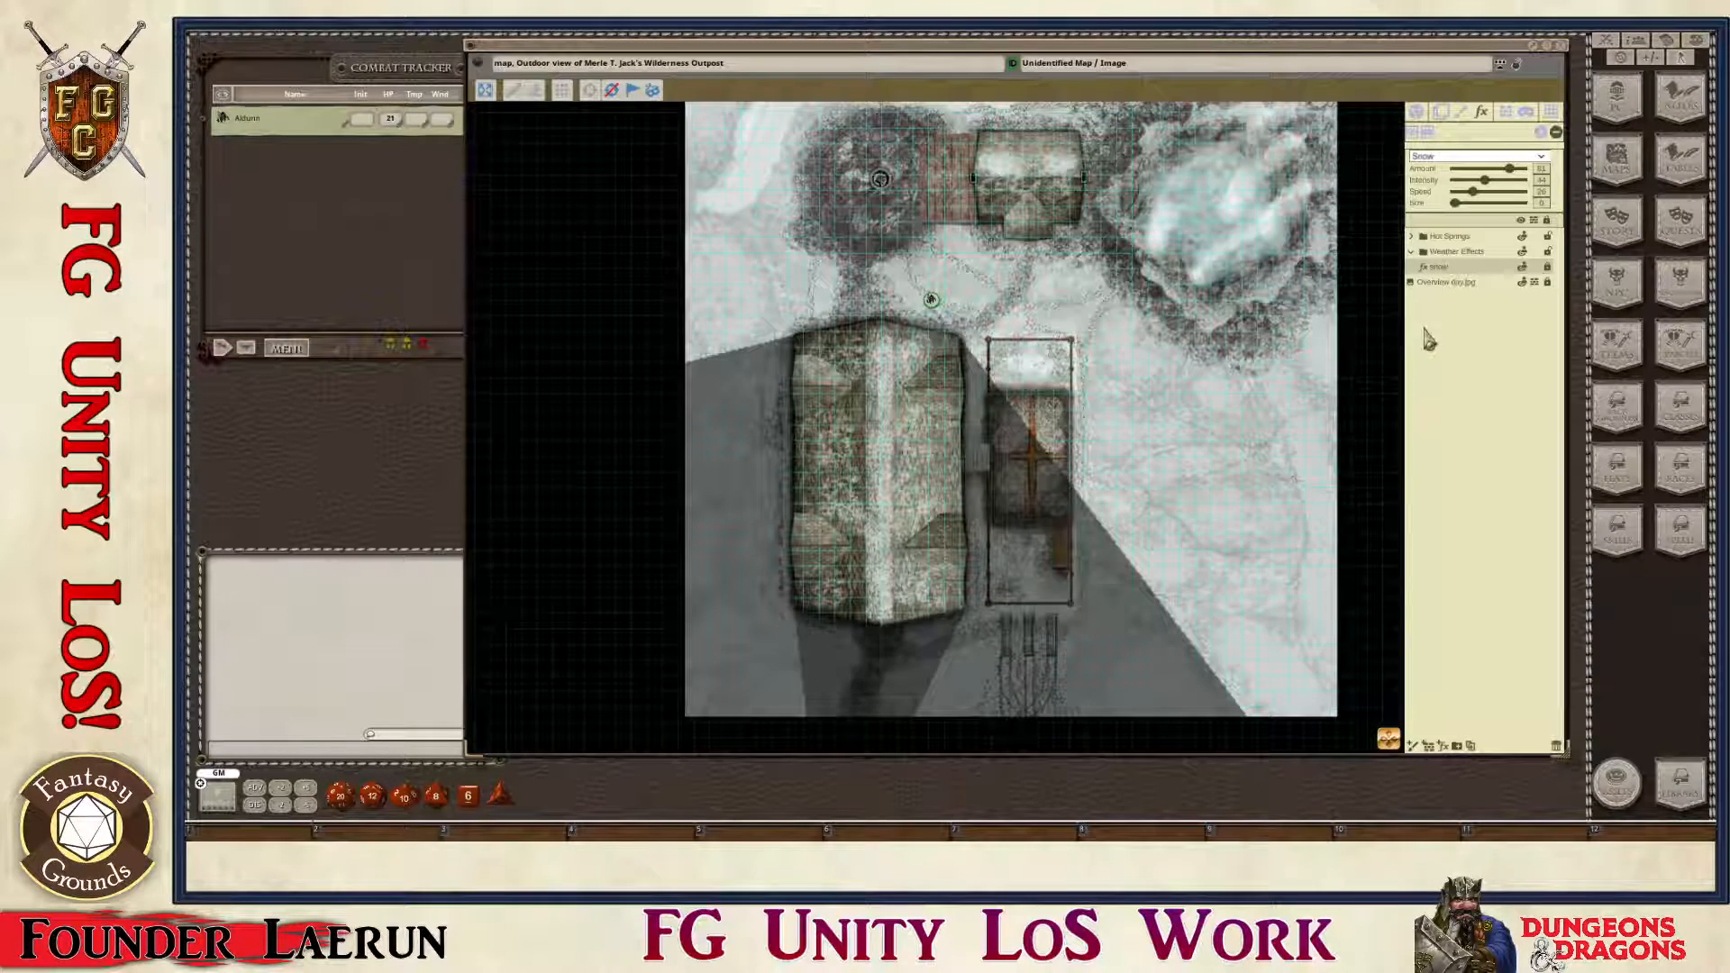
pyautogui.scroll(-2, 1260, 334)
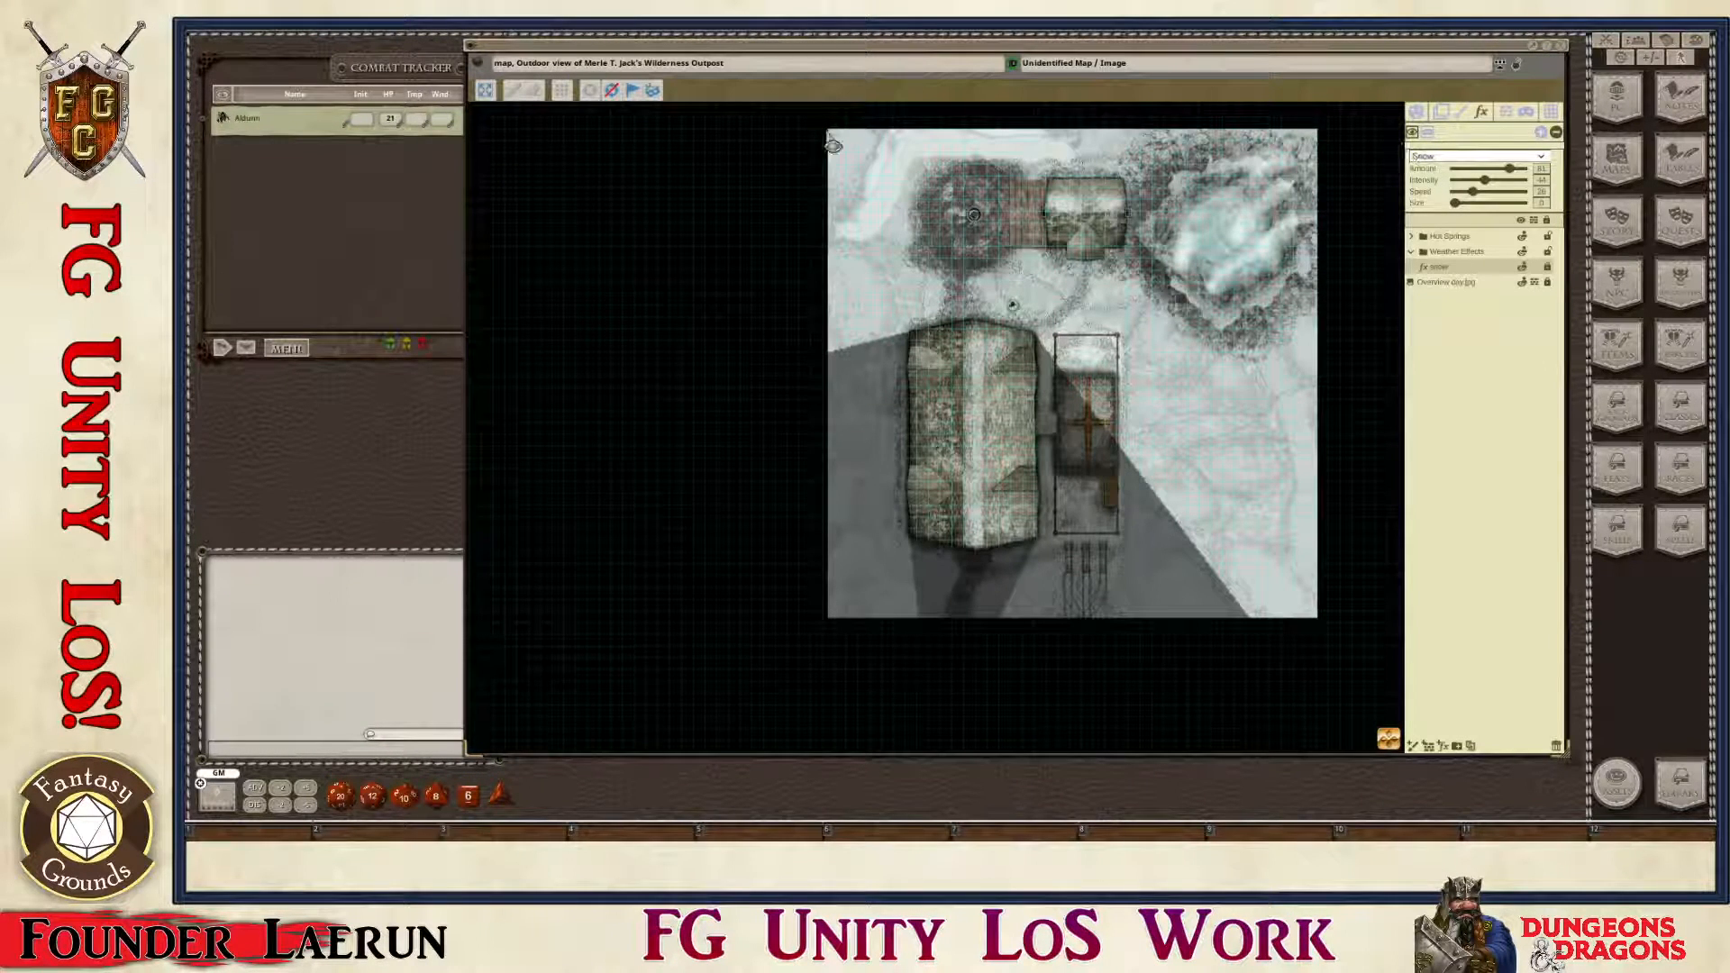
pyautogui.moveTo(829, 131); pyautogui.dragTo(1317, 621)
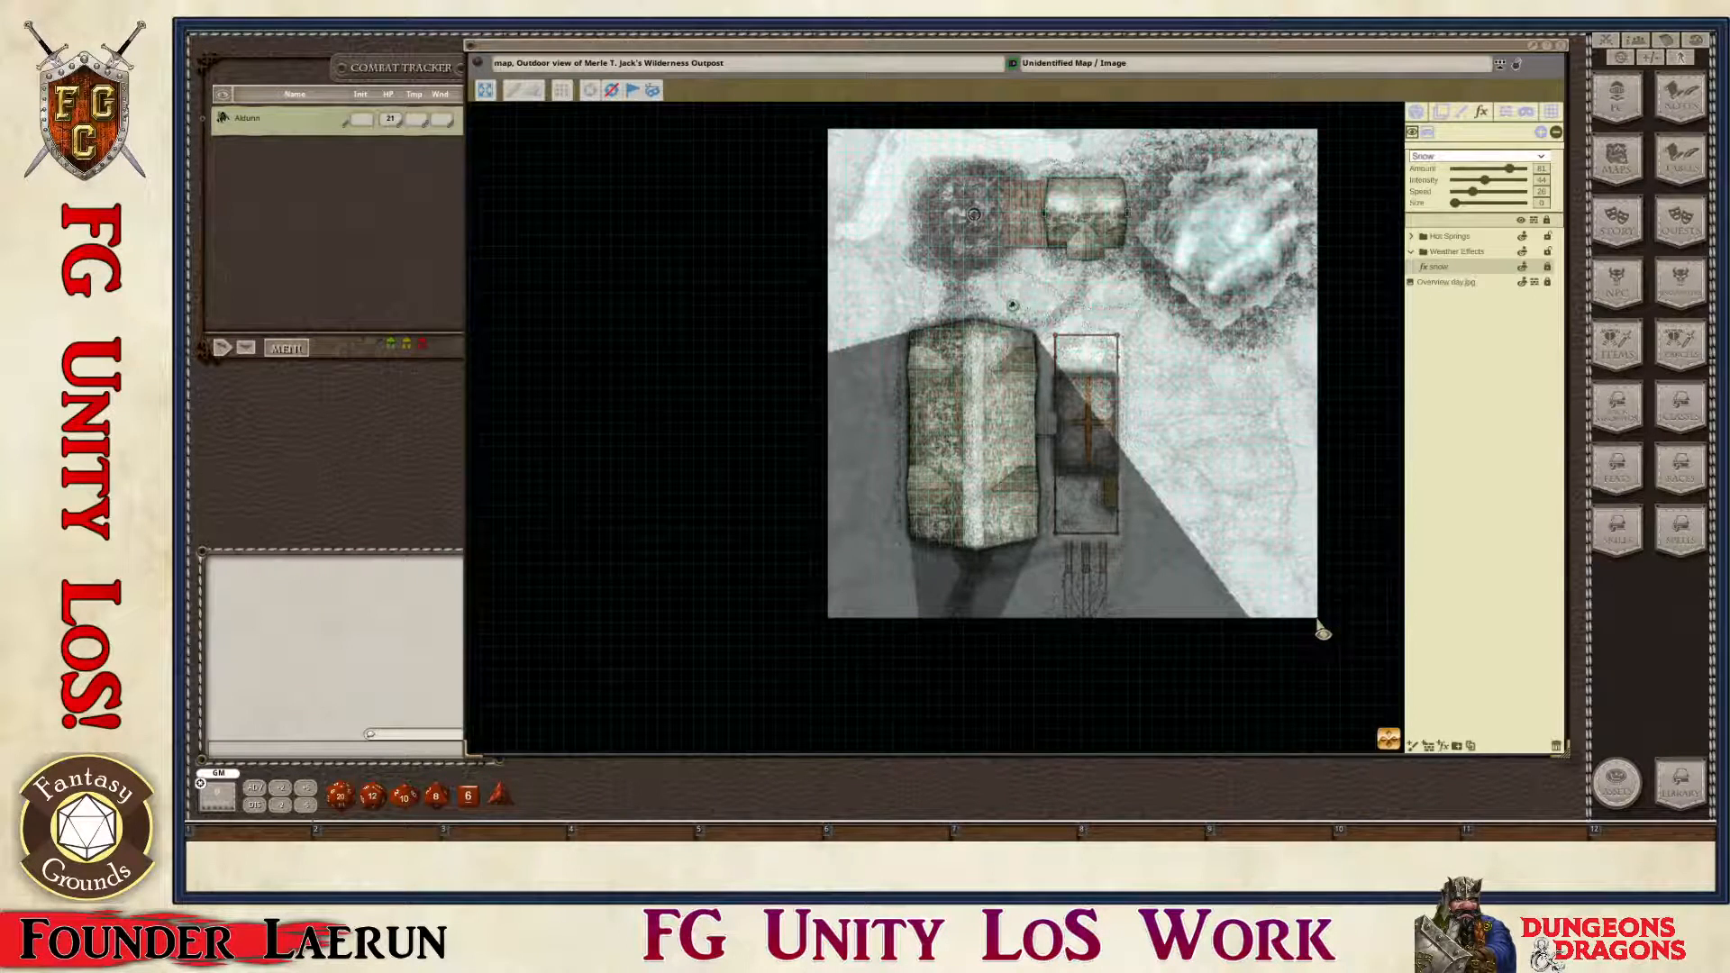
pyautogui.press('ctrl')
# Step: Lock the map image to leave editing and check the finished map
pyautogui.click(1519, 66)
pyautogui.scroll(3, 1287, 435)
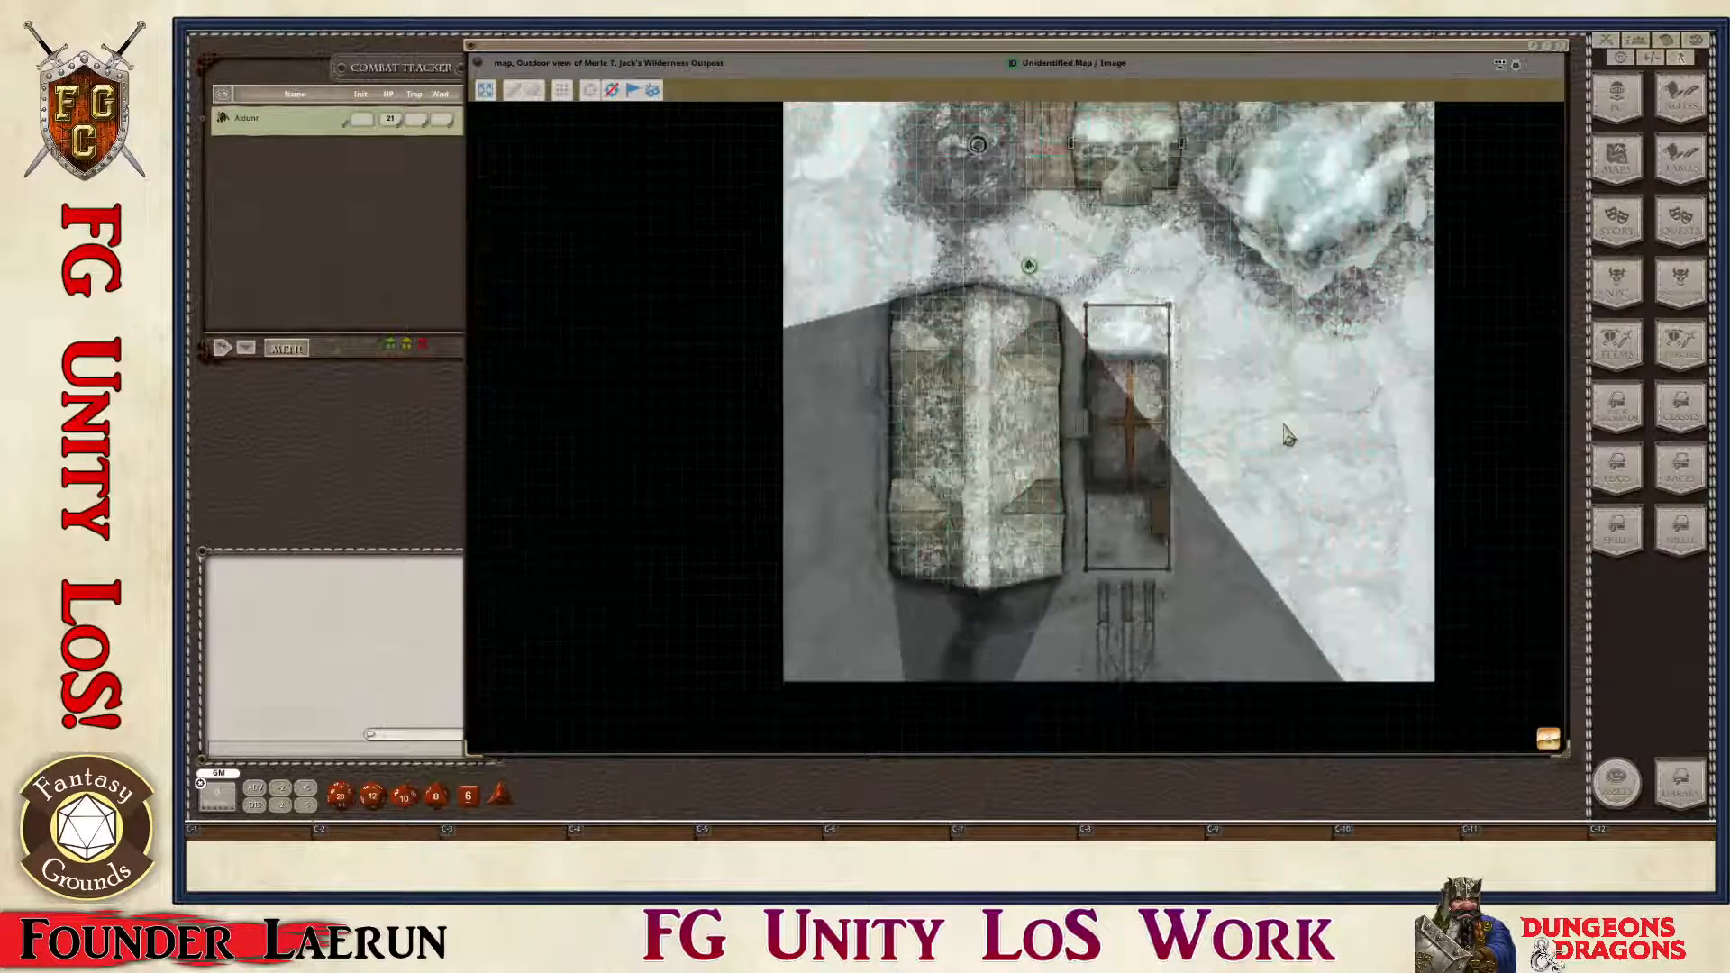
pyautogui.scroll(-2, 1286, 435)
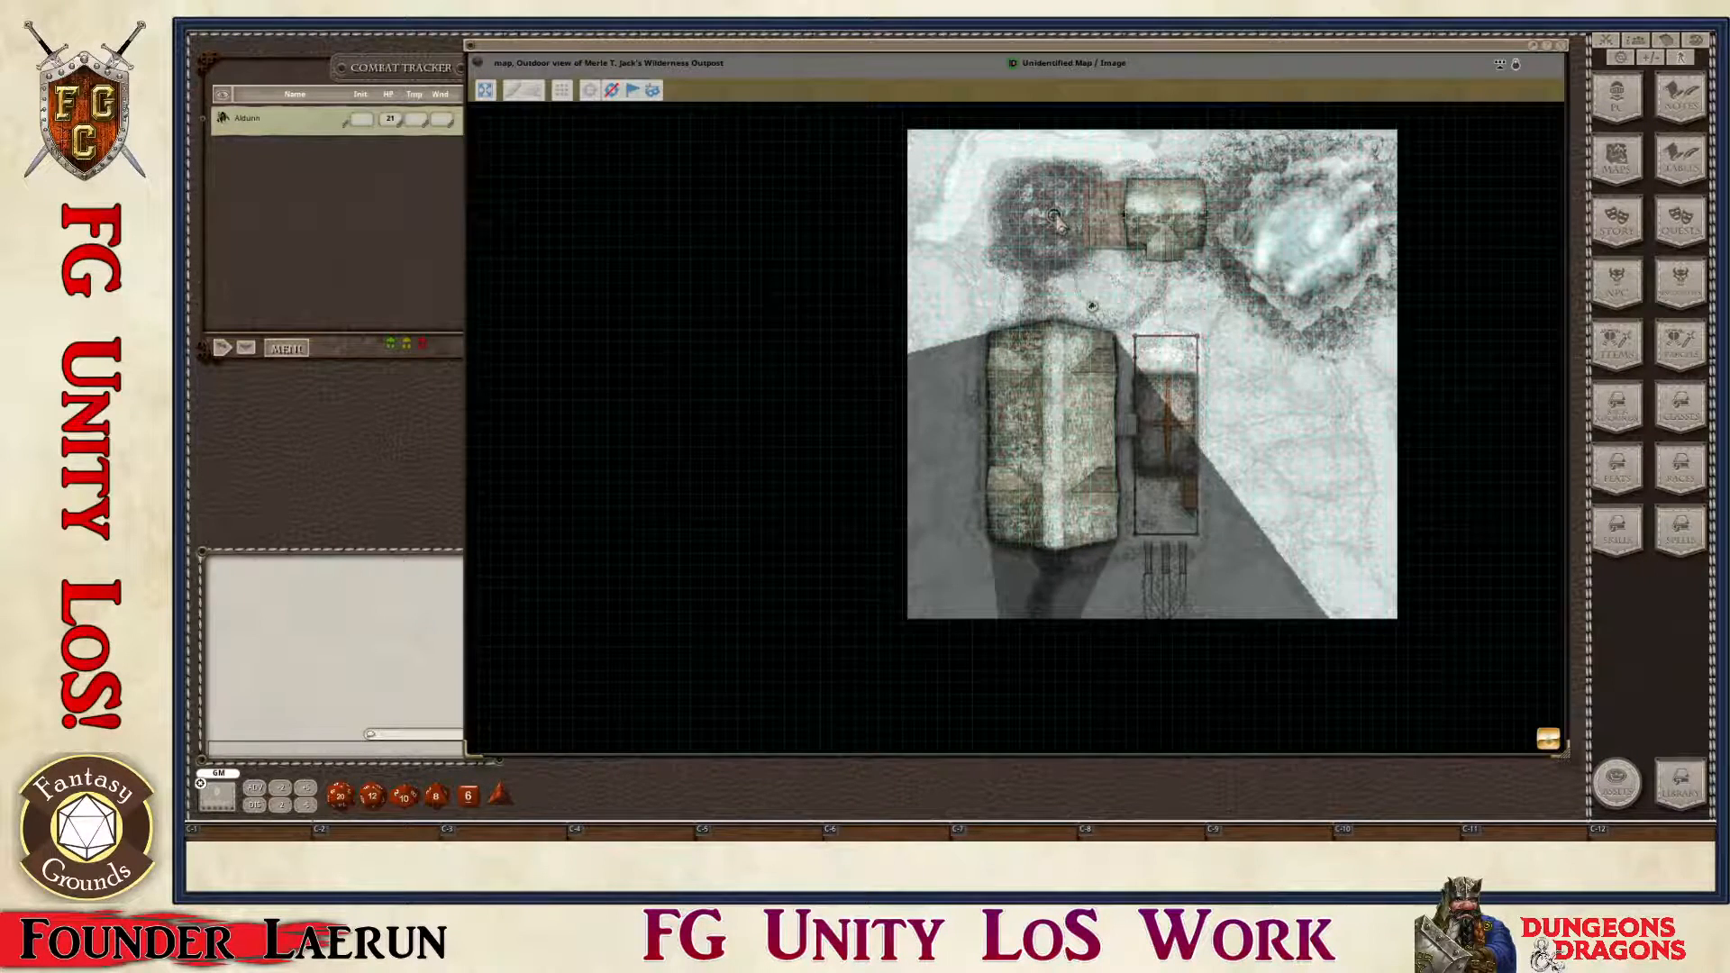